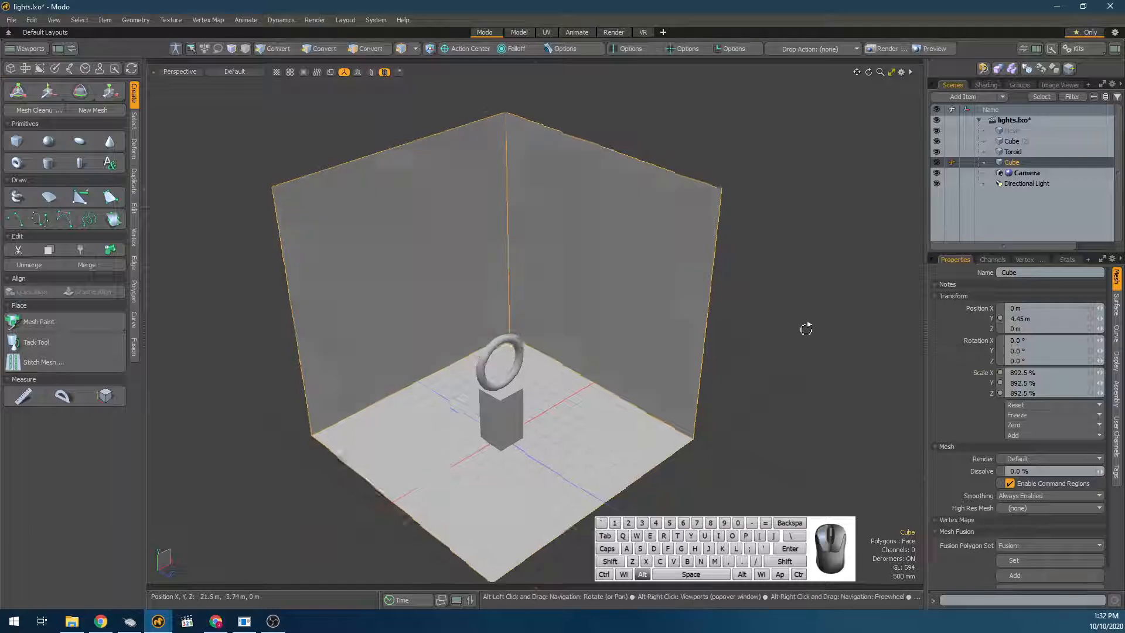
Turn on the display of lights and cameras in the perspective viewport.
alt+shift+drag(535, 367, 565, 309)
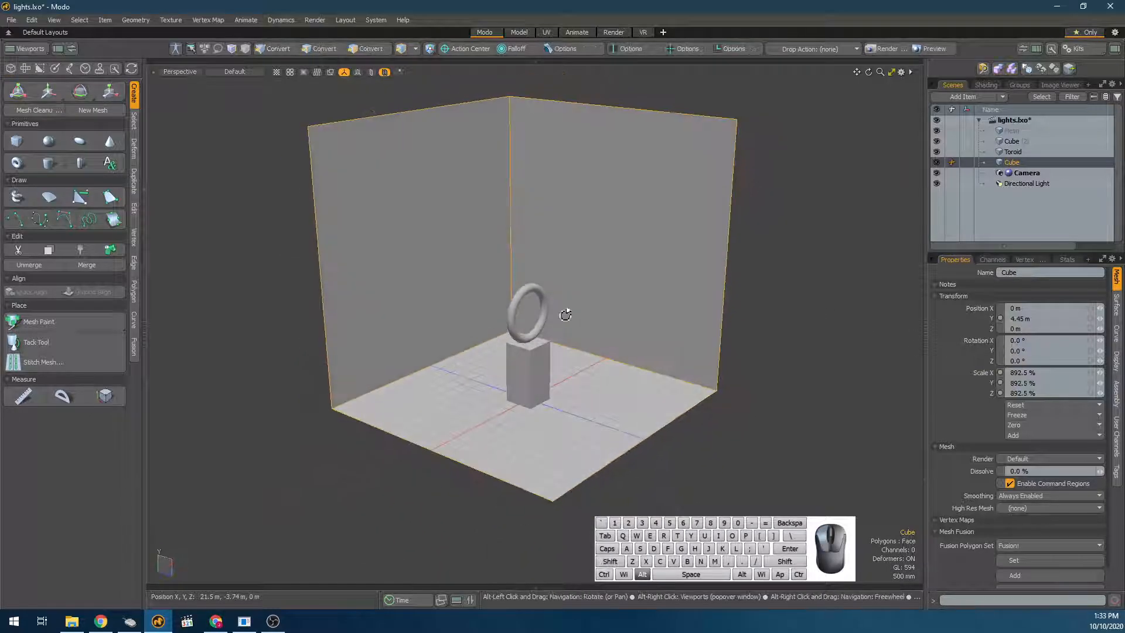
alt+drag(763, 228, 727, 264)
alt+drag(727, 264, 745, 245)
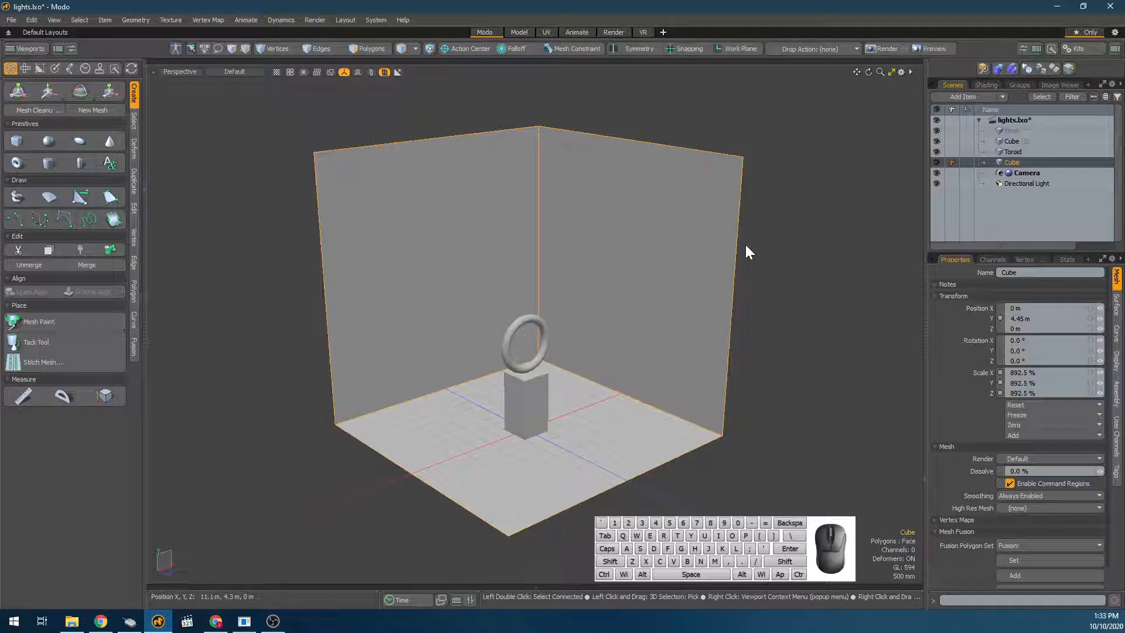
click(902, 72)
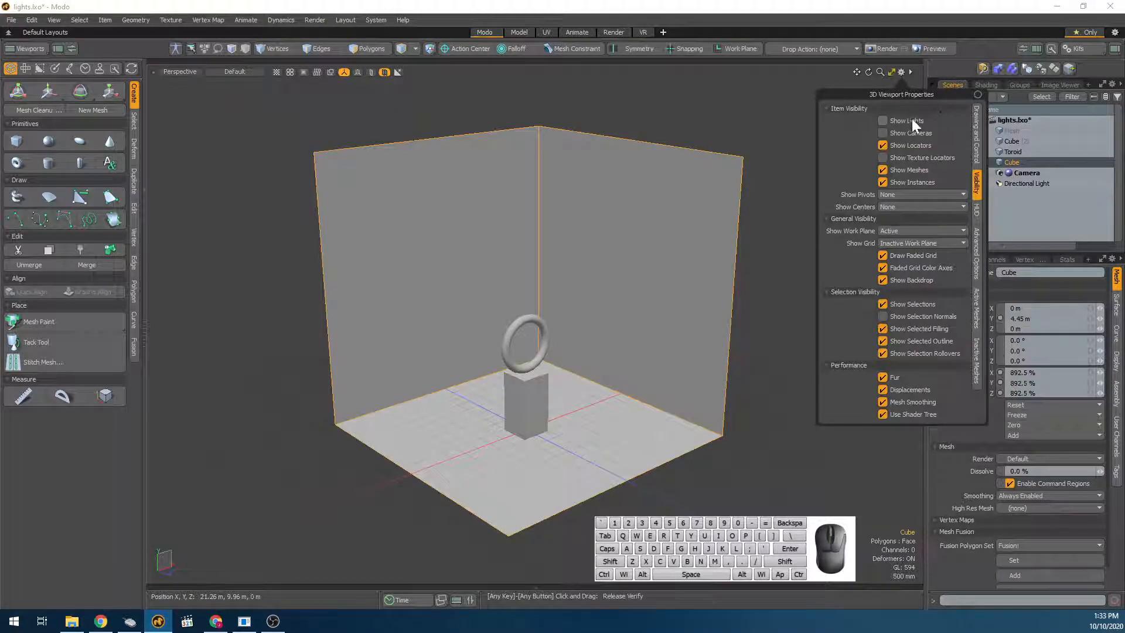
click(883, 121)
click(905, 136)
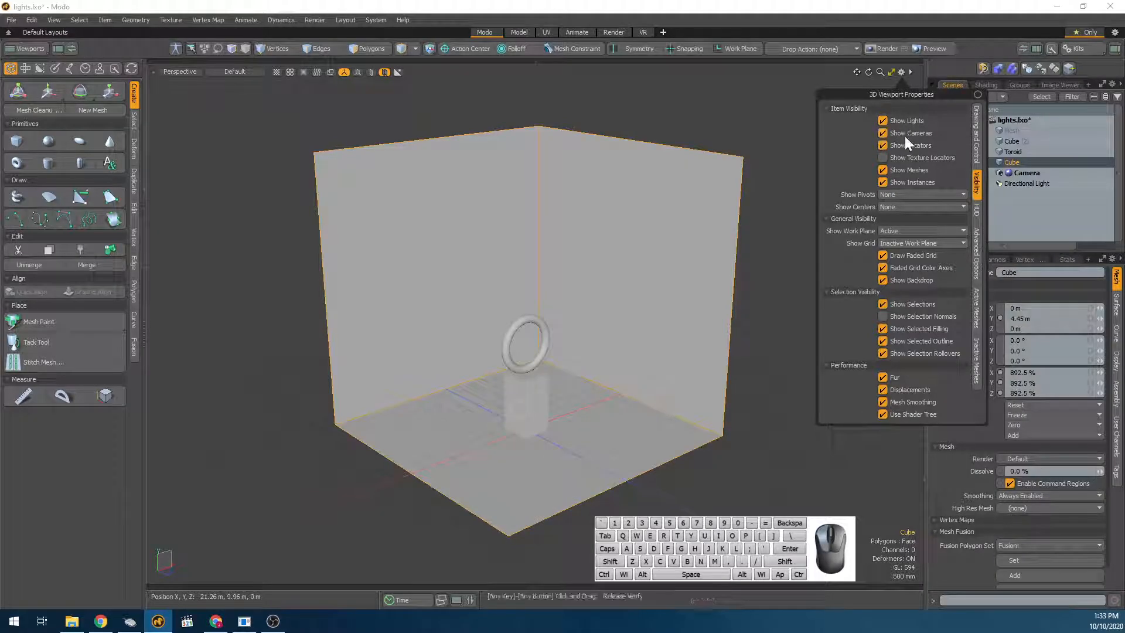
click(794, 255)
Select the camera and the directional light in turn to examine their placement and orientation inside the room.
scroll(708, 333, down, 3)
alt+drag(703, 342, 588, 417)
click(659, 399)
scroll(660, 398, up, 4)
click(484, 355)
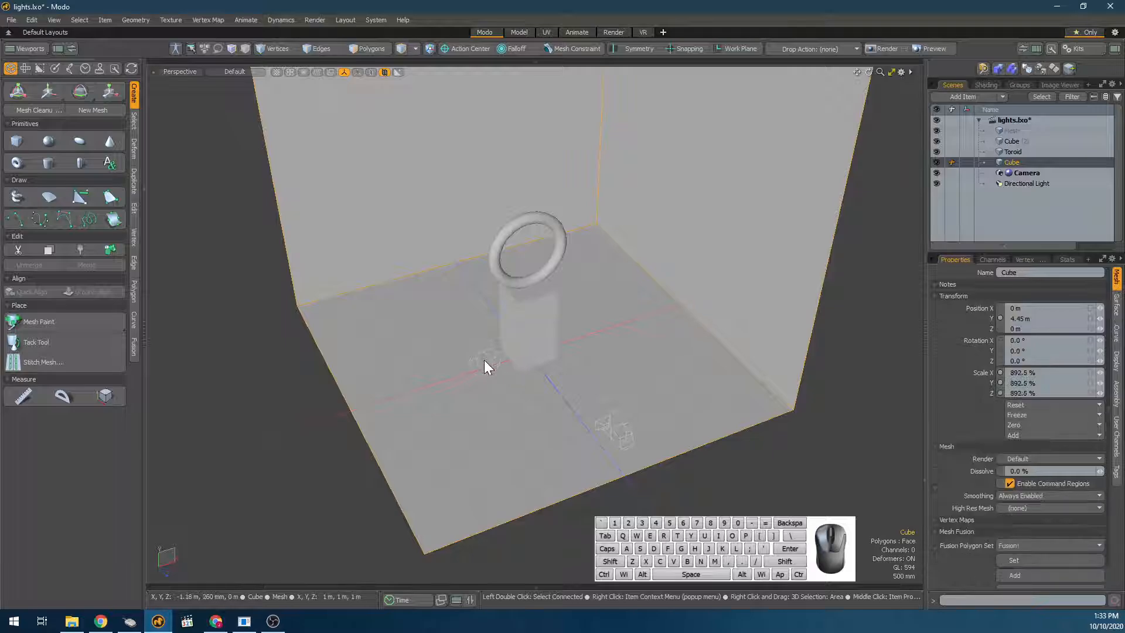
click(492, 358)
click(603, 431)
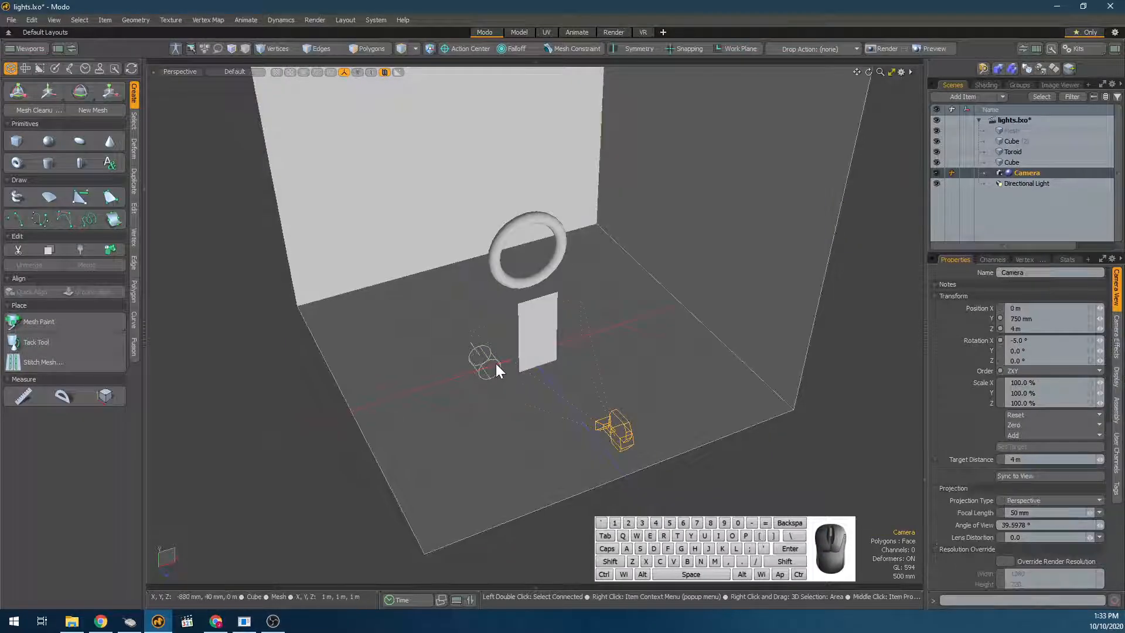
click(489, 341)
alt+drag(489, 341, 485, 378)
click(575, 366)
key(e)
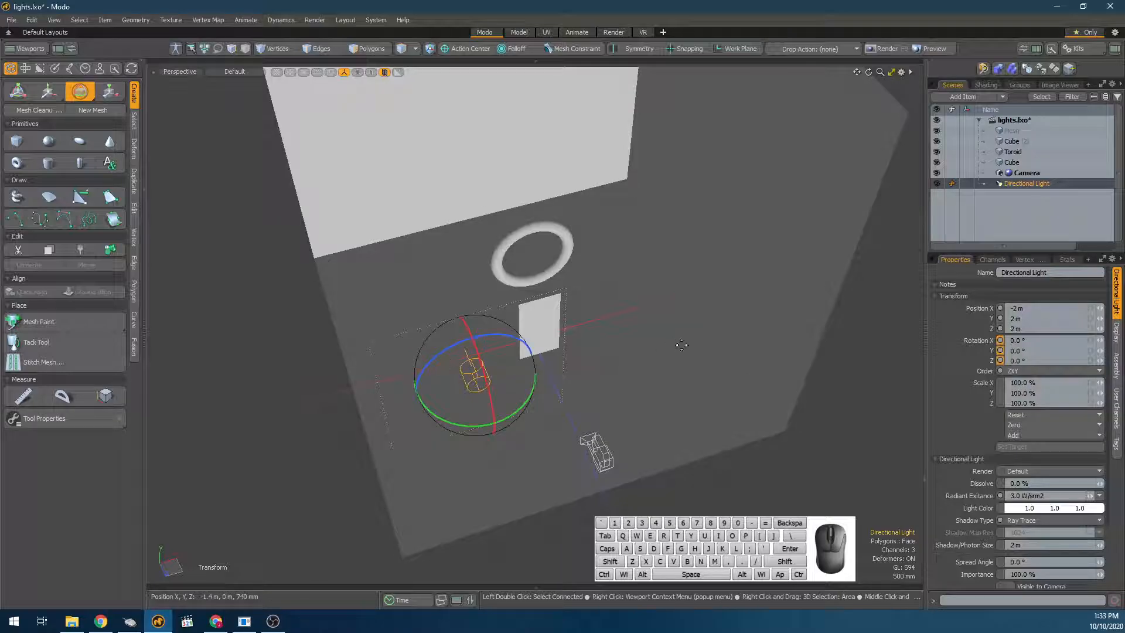
key(space)
alt+drag(628, 349, 633, 318)
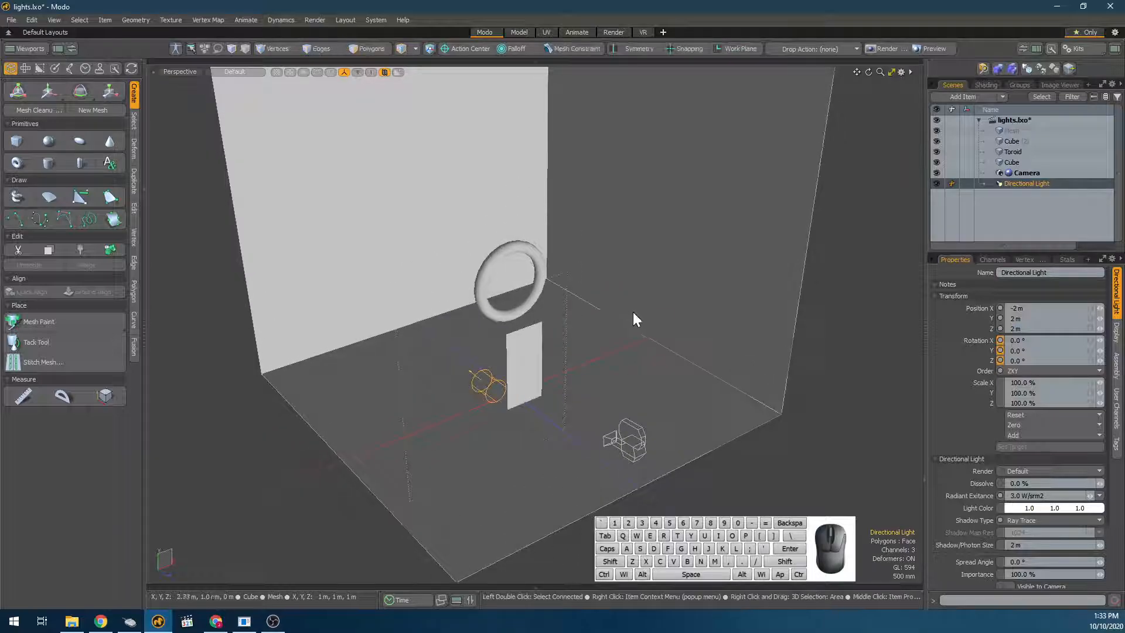
Open the render preview and orbit its camera to an angled view of the ring, pedestal and room corner.
click(941, 50)
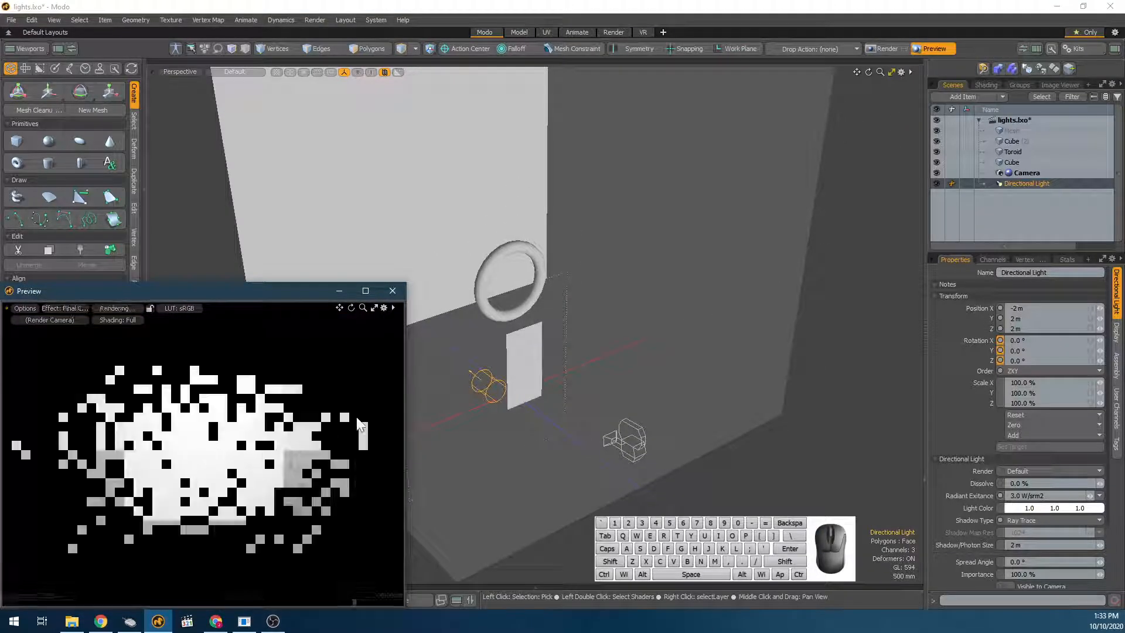
scroll(262, 466, down, 5)
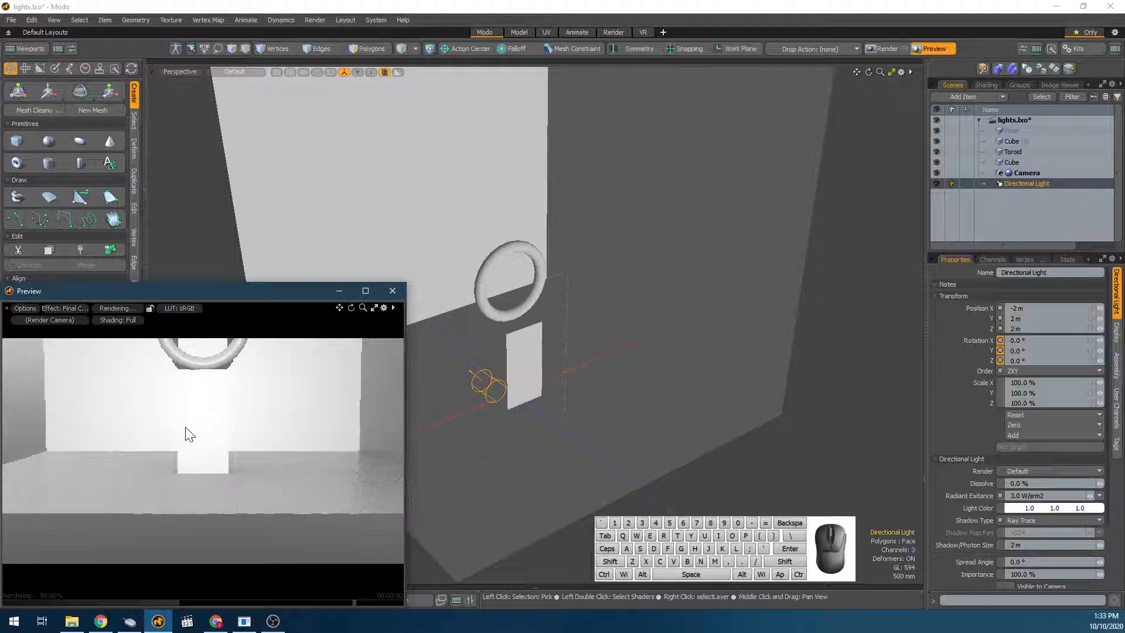
alt+drag(185, 428, 146, 433)
scroll(635, 458, down, 5)
scroll(585, 435, up, 3)
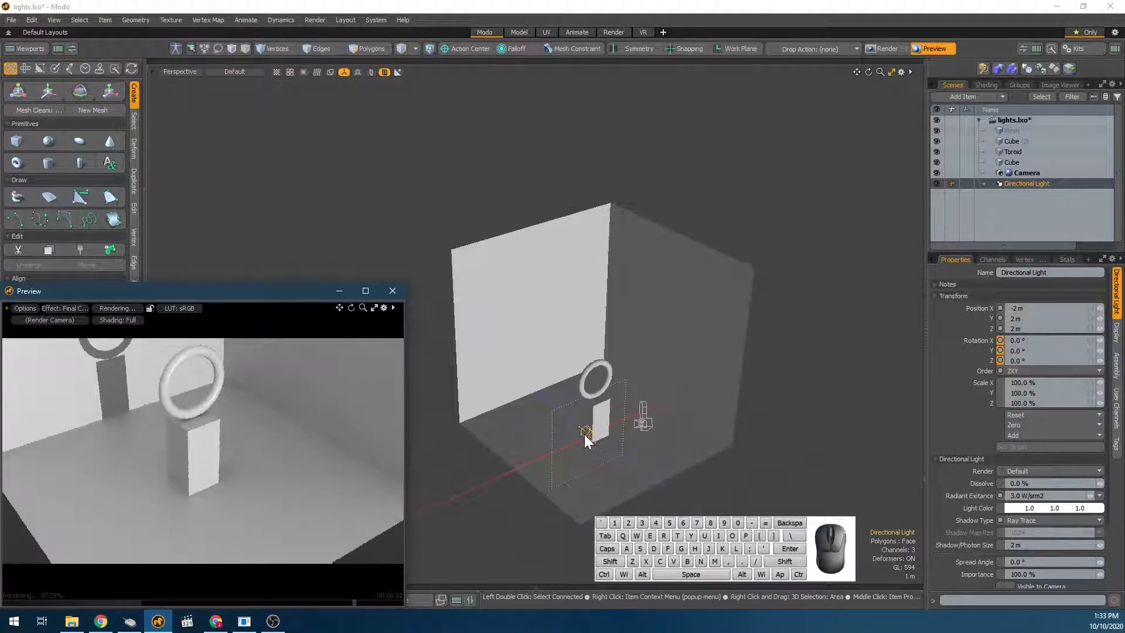
Select the camera and move it along X to about -7.83 m.
click(585, 434)
key(e)
click(645, 421)
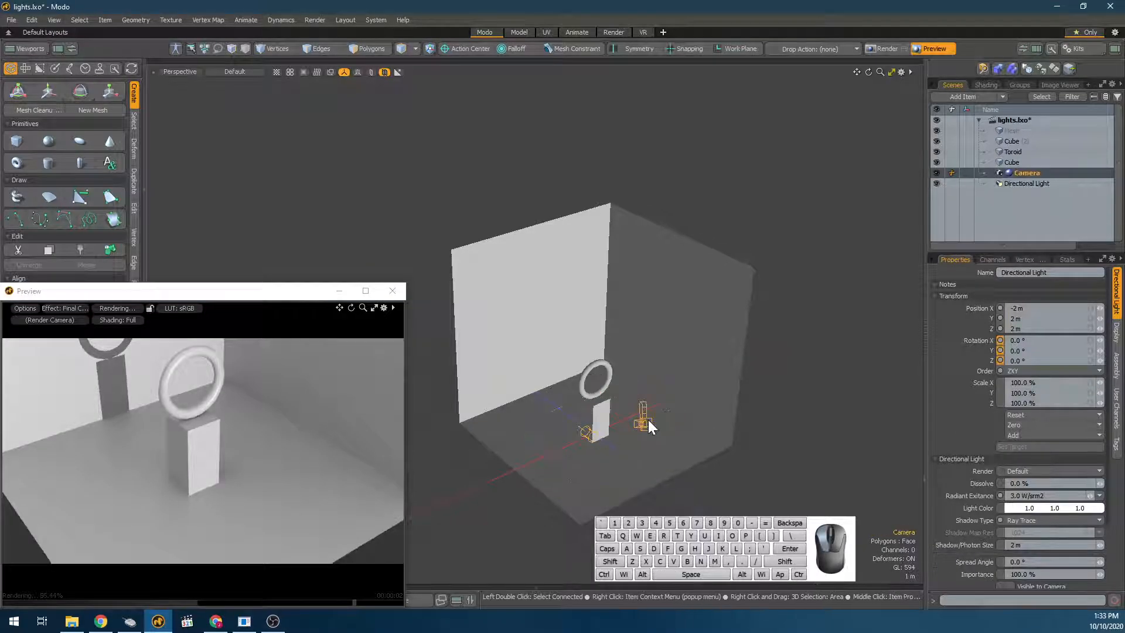
key(e)
key(w)
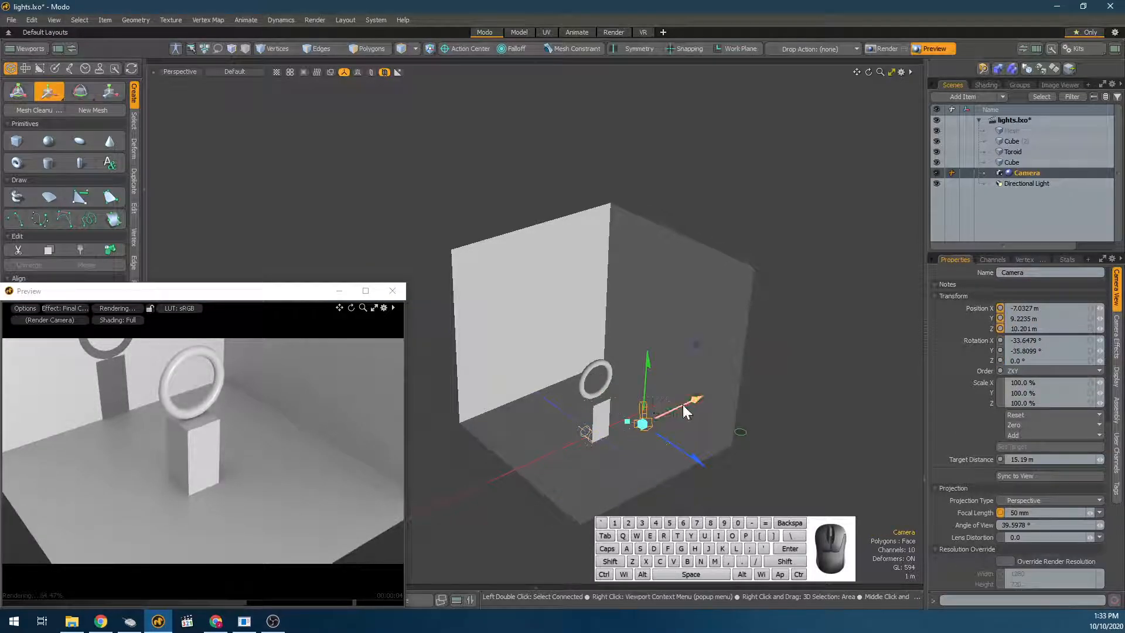
drag(684, 404, 660, 417)
key(space)
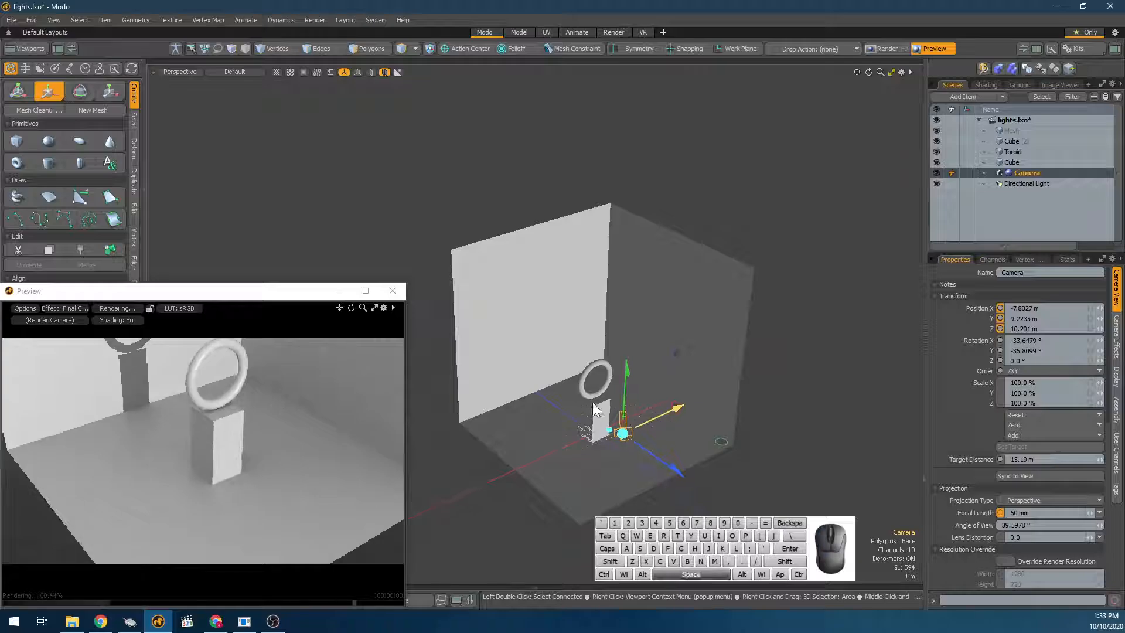
Pull back and orbit the render camera in the preview to frame the ring, its wall shadow and the room corner.
scroll(524, 357, up, 5)
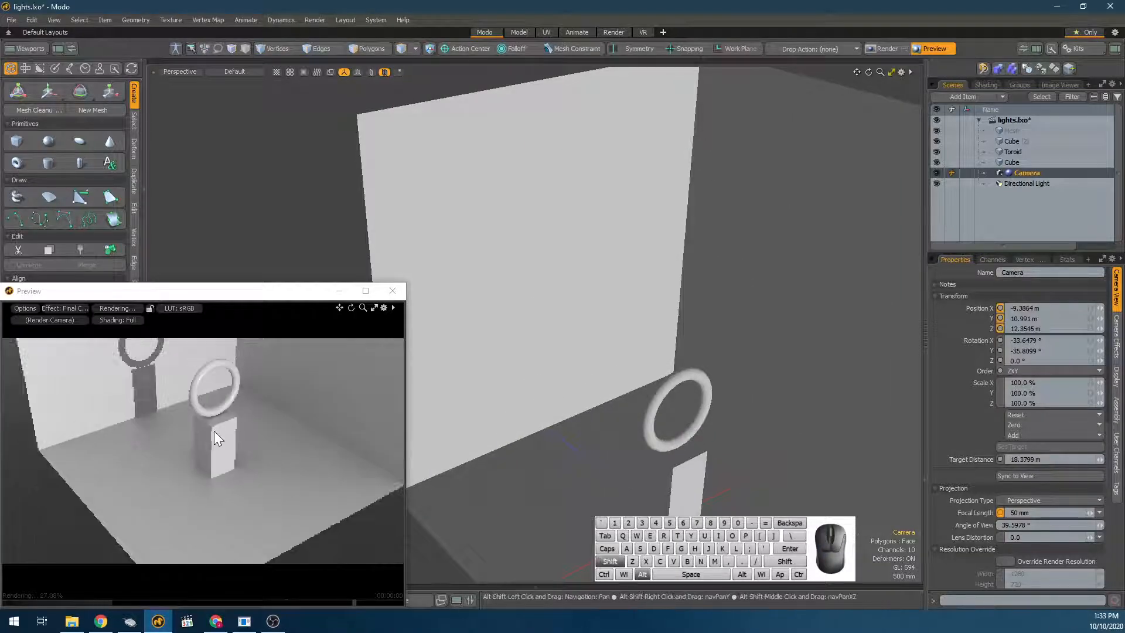
scroll(213, 430, down, 3)
alt+drag(200, 430, 358, 414)
scroll(532, 410, down, 6)
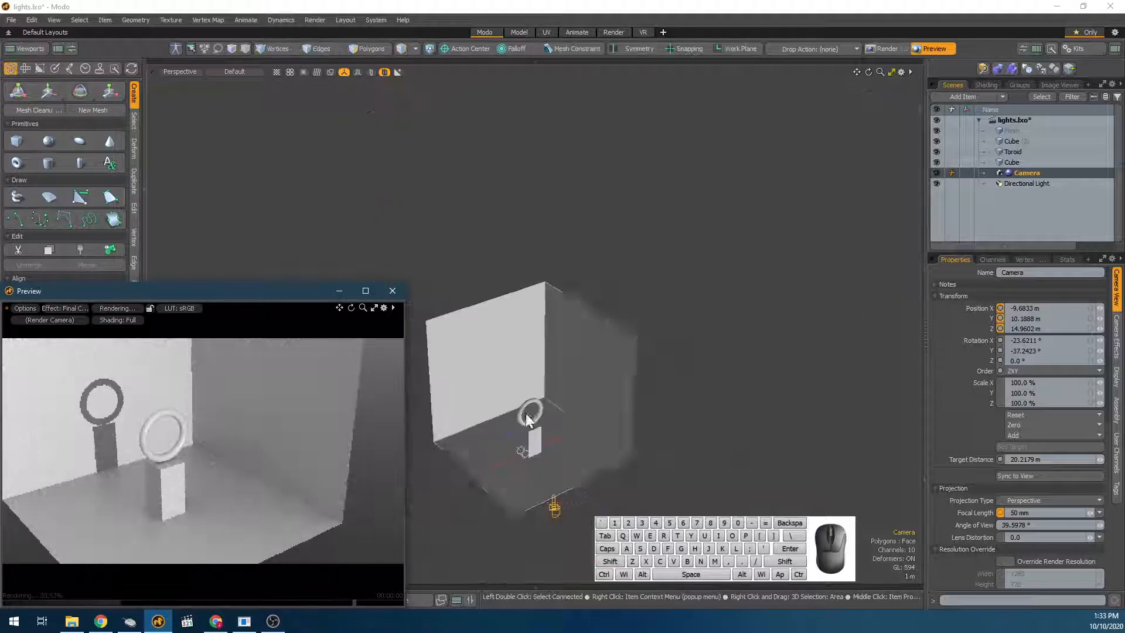
key(Escape)
Select the directional light and hide it so that only the environment lights the scene.
scroll(536, 423, up, 4)
click(498, 491)
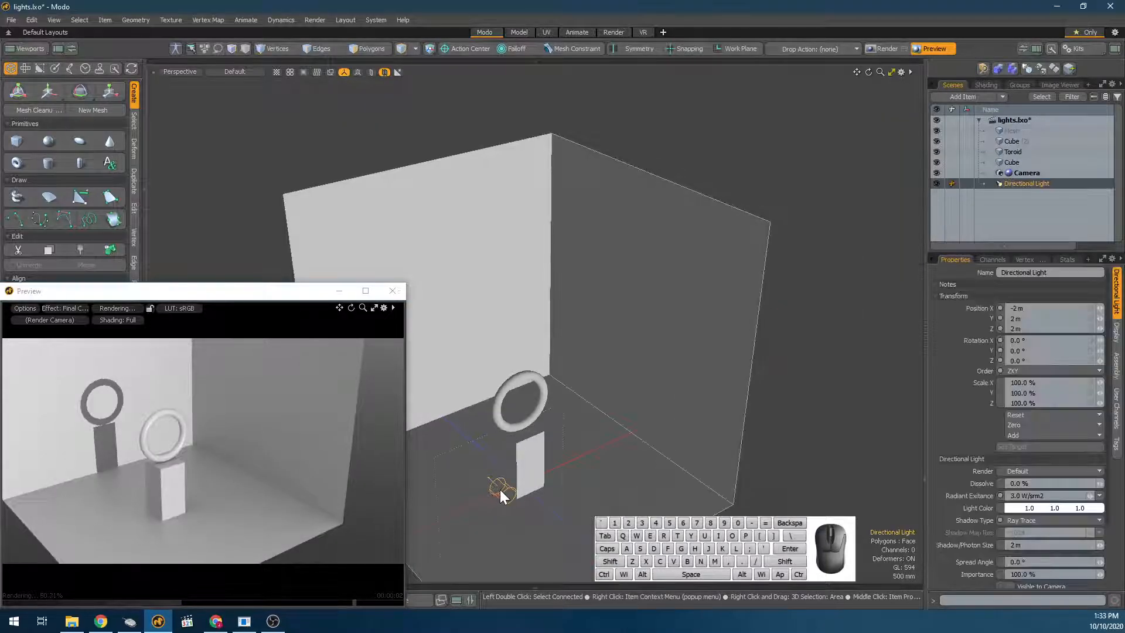
alt+drag(605, 439, 581, 422)
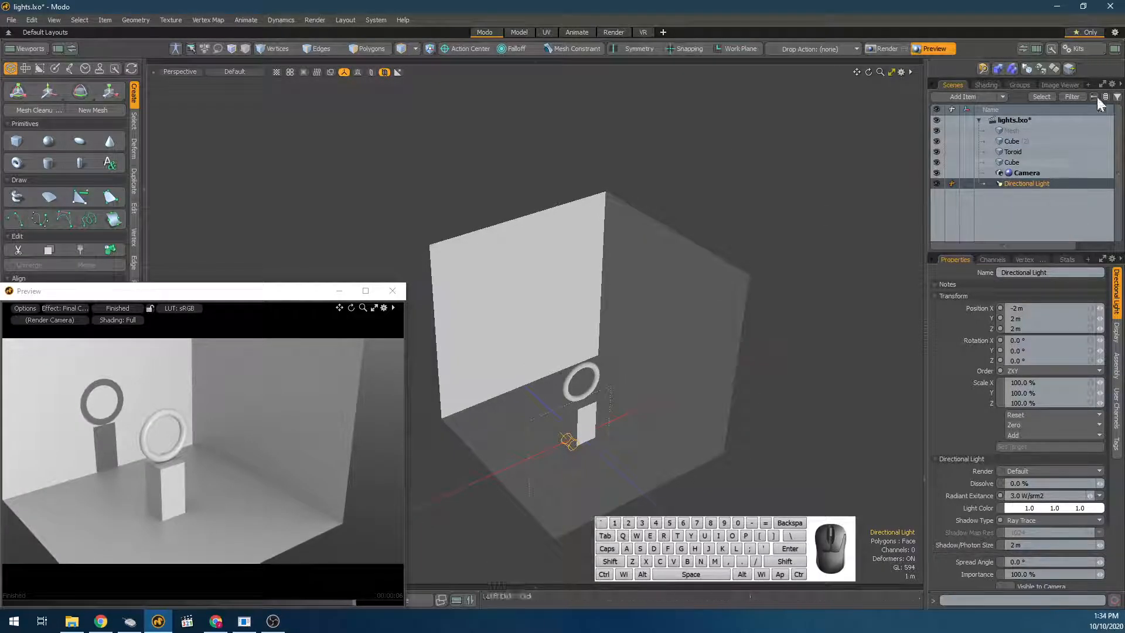
click(936, 183)
Reframe the preview camera to look down into the room, with both walls and the floor in view.
scroll(196, 495, down, 3)
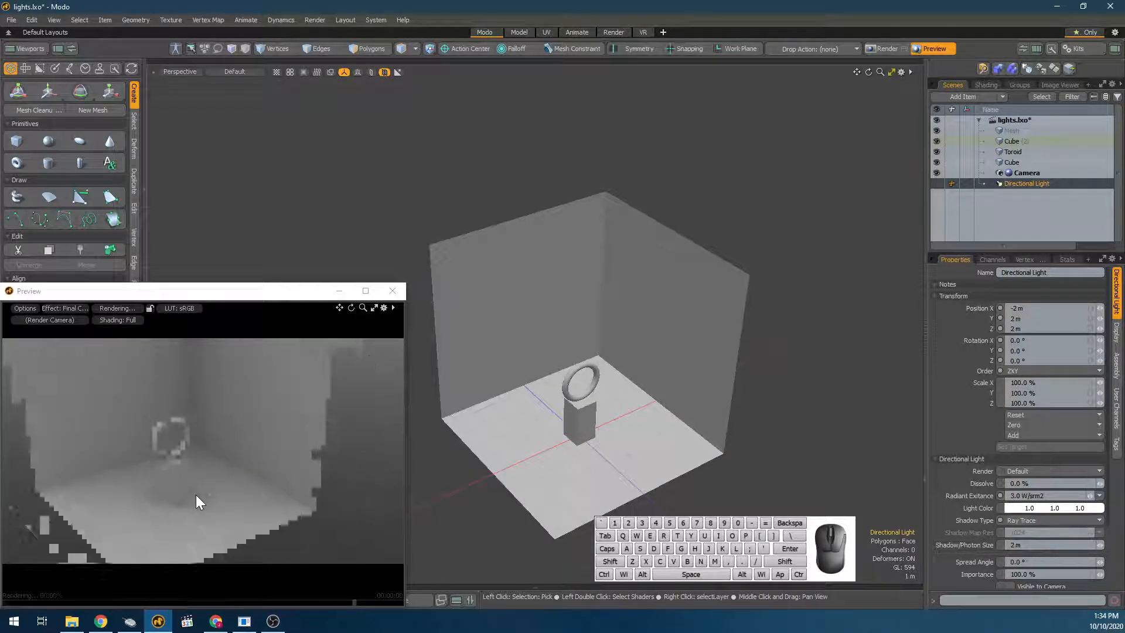
alt+drag(176, 487, 229, 463)
alt+scroll(235, 524, up, 3)
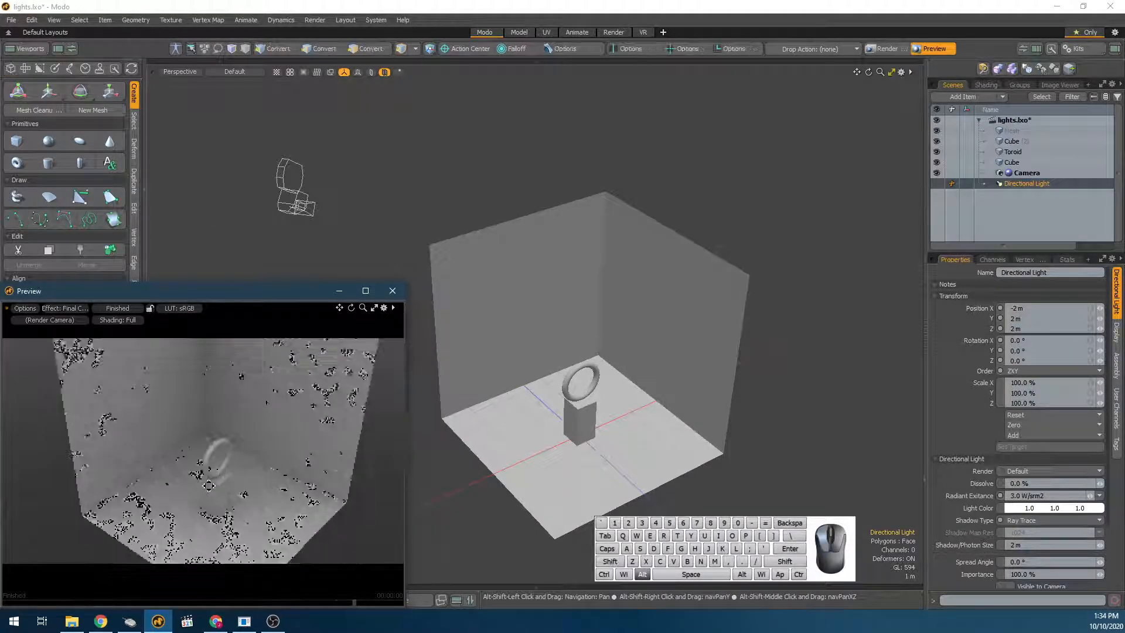
alt+scroll(226, 495, up, 2)
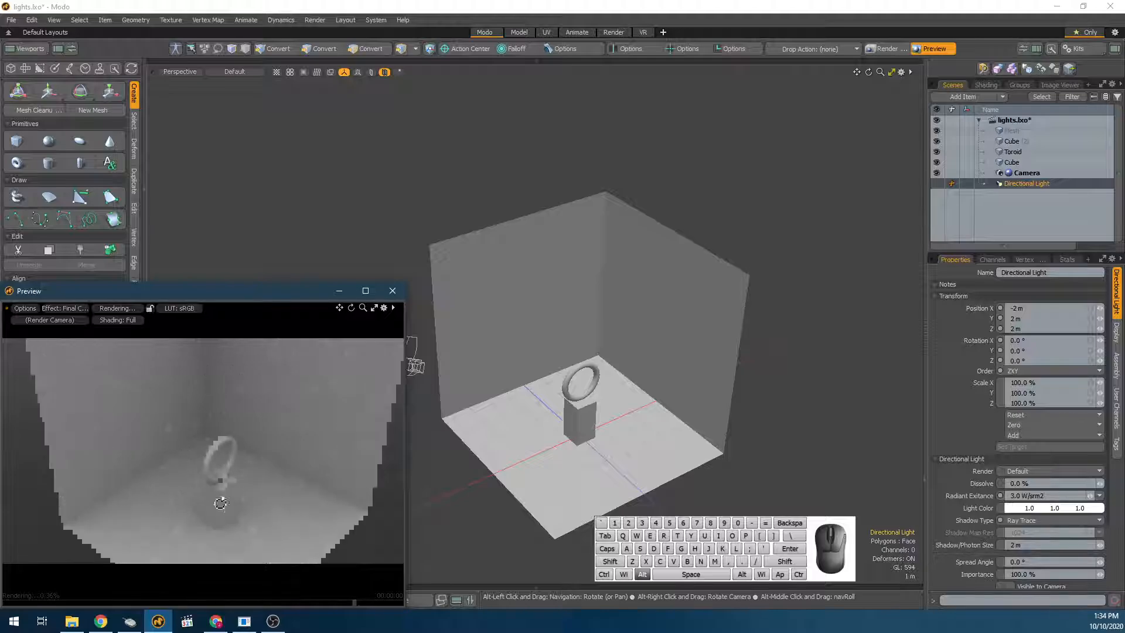
Set the Environment intensity to 0 W/srm2 in the shader tree.
click(994, 88)
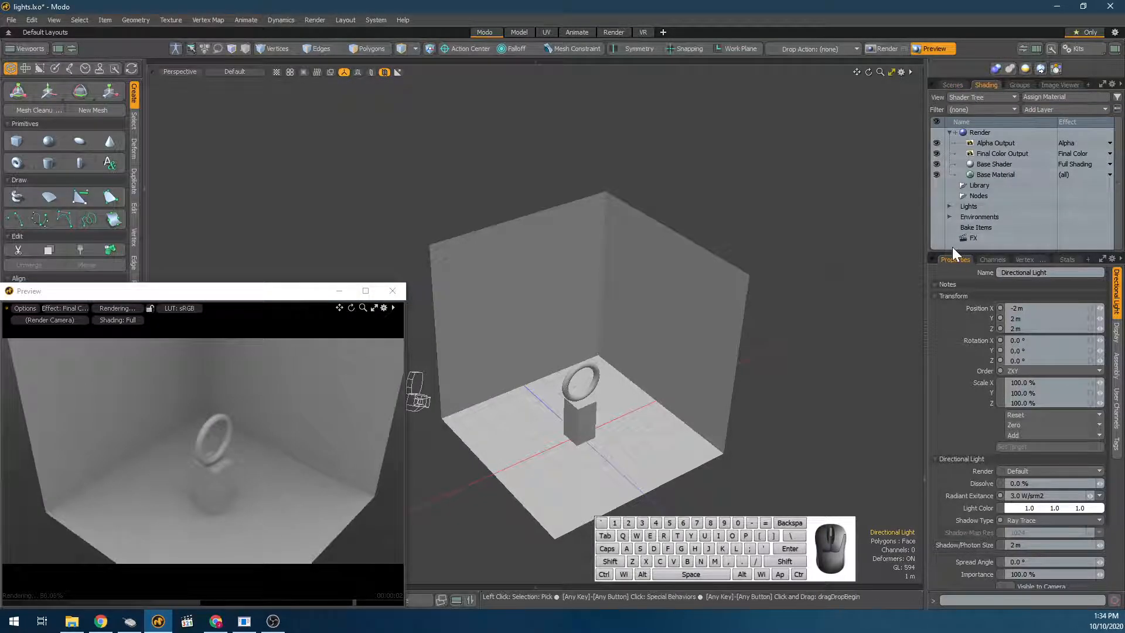
click(950, 217)
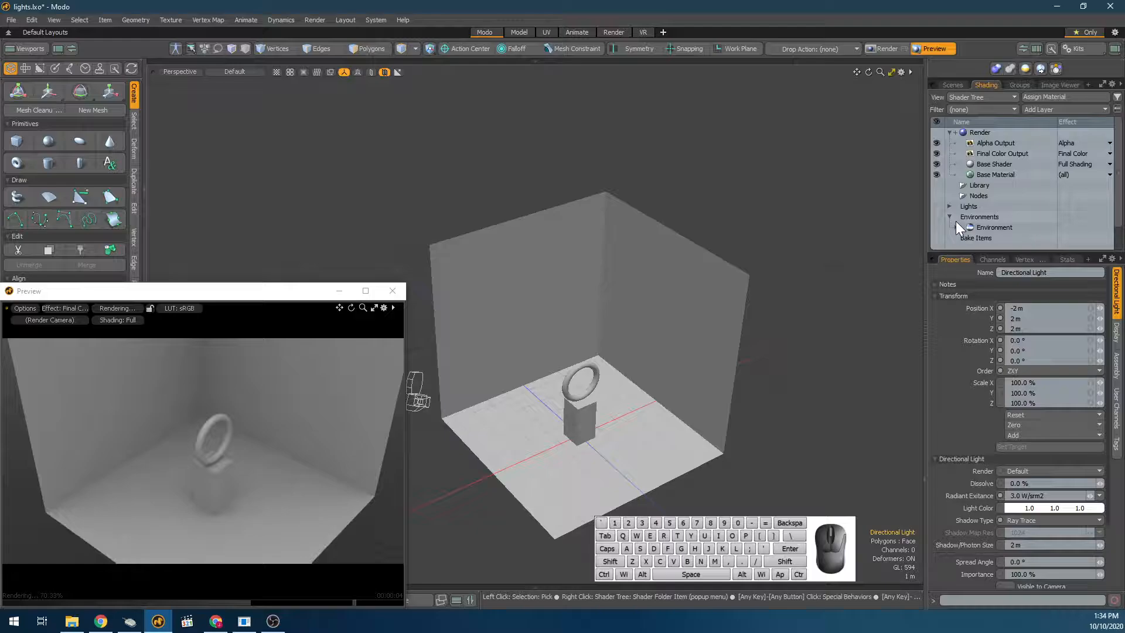
click(1000, 227)
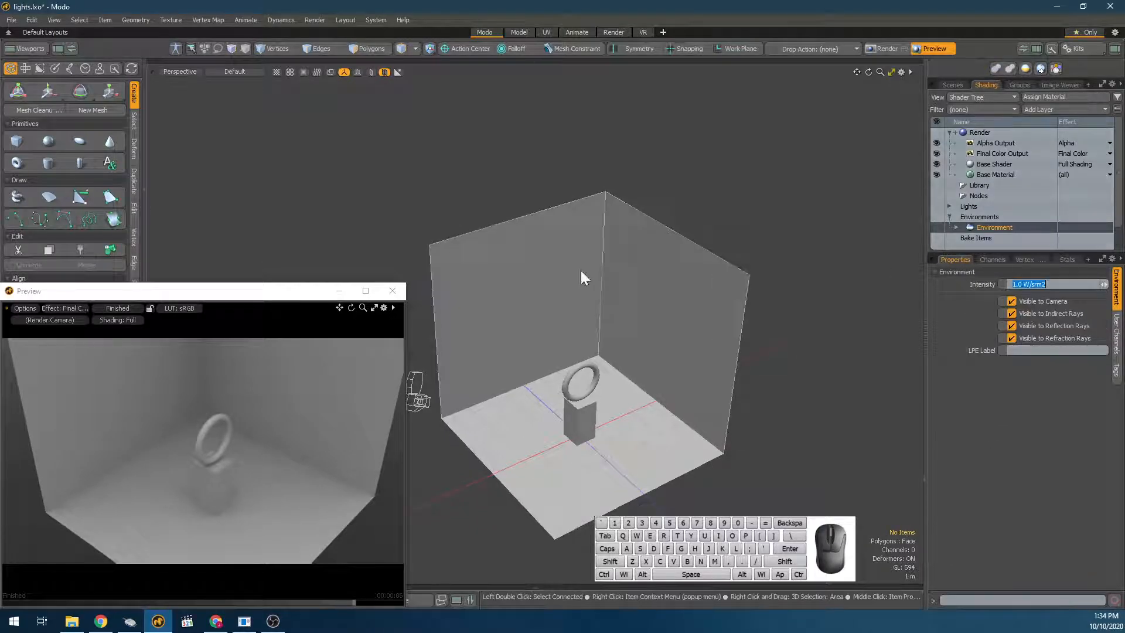
click(982, 287)
text(0)
key(Return)
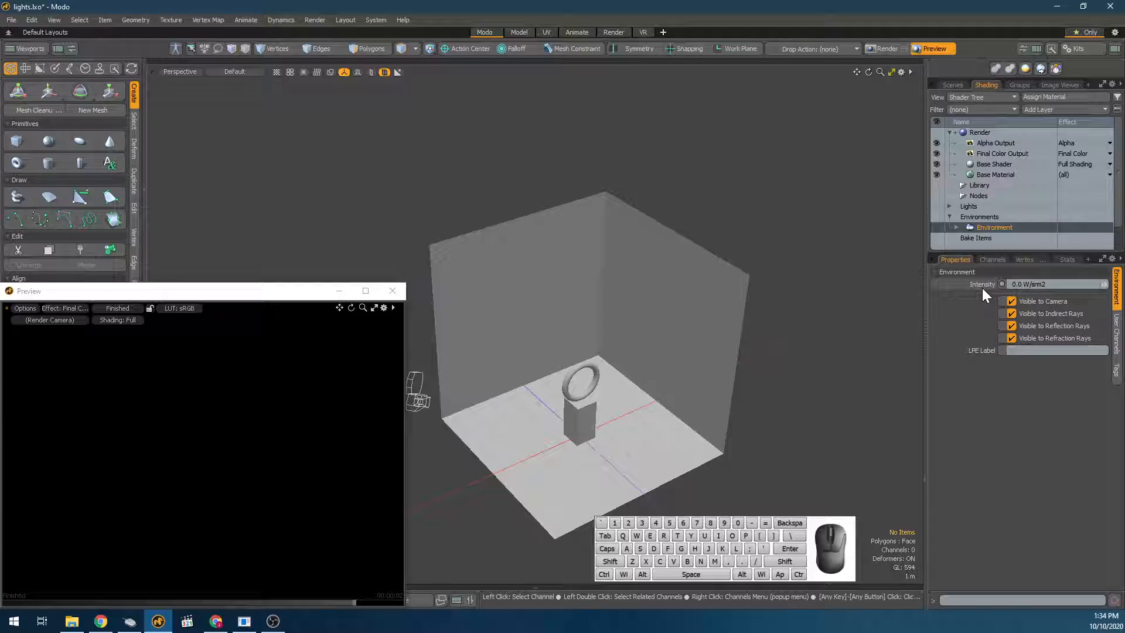
Select the directional light and move it to about 3.76 m in Y and 4 m in Z.
click(952, 85)
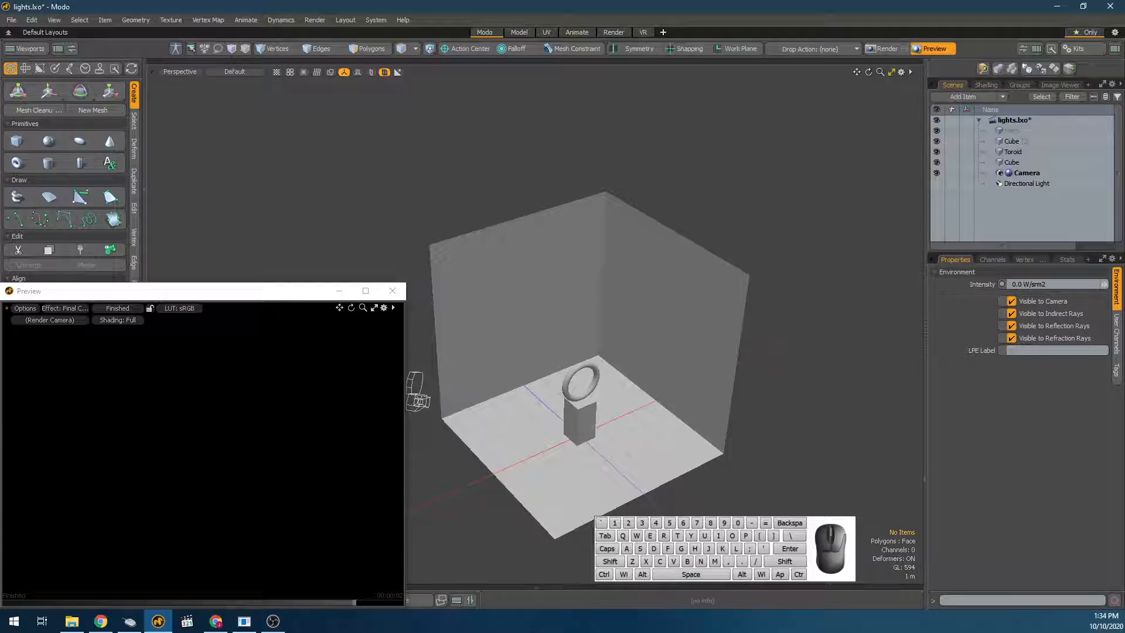
click(1018, 183)
scroll(680, 422, down, 3)
alt+drag(680, 423, 666, 371)
alt+scroll(712, 442, up, 5)
alt+scroll(748, 428, down, 2)
scroll(708, 385, down, 4)
key(shift+a)
scroll(549, 367, down, 5)
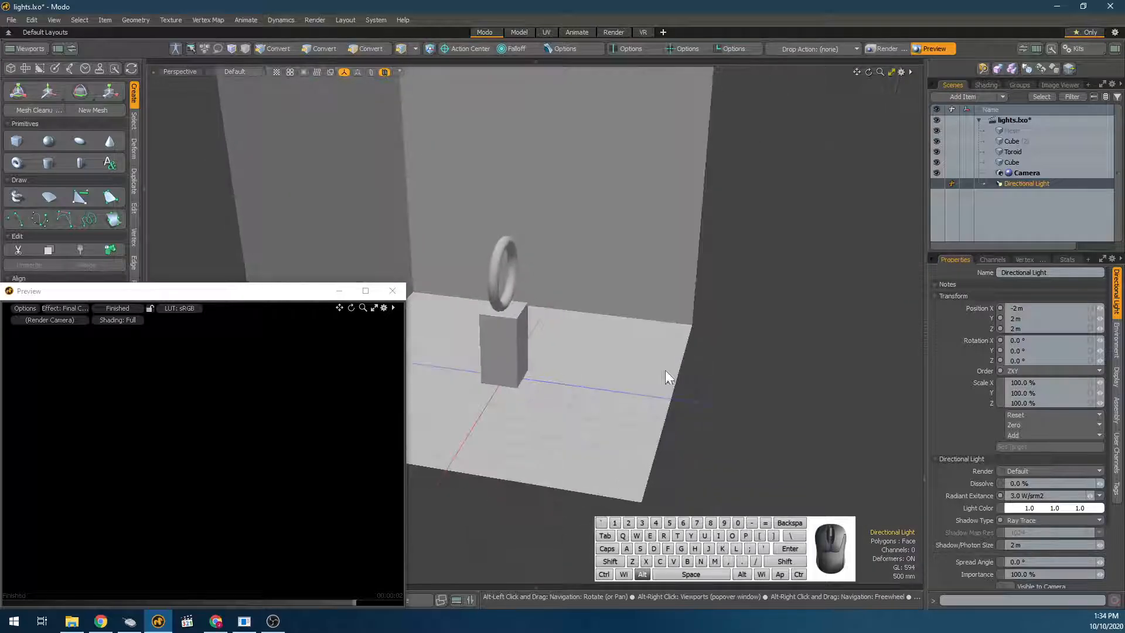
key(w)
alt+drag(689, 330, 682, 347)
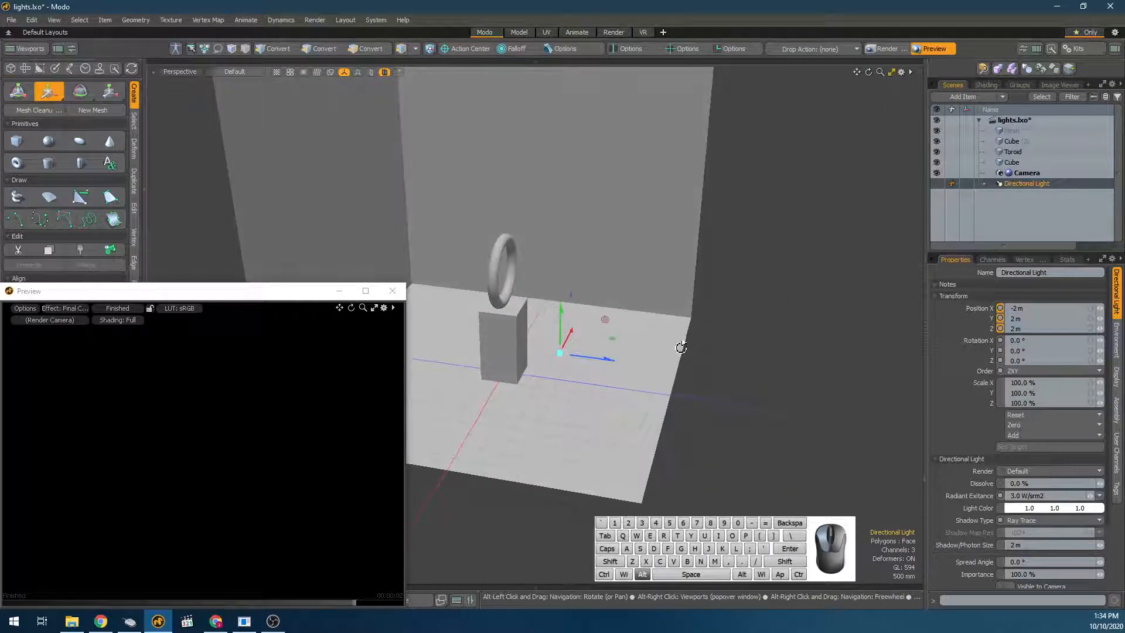
drag(562, 338, 698, 305)
key(space)
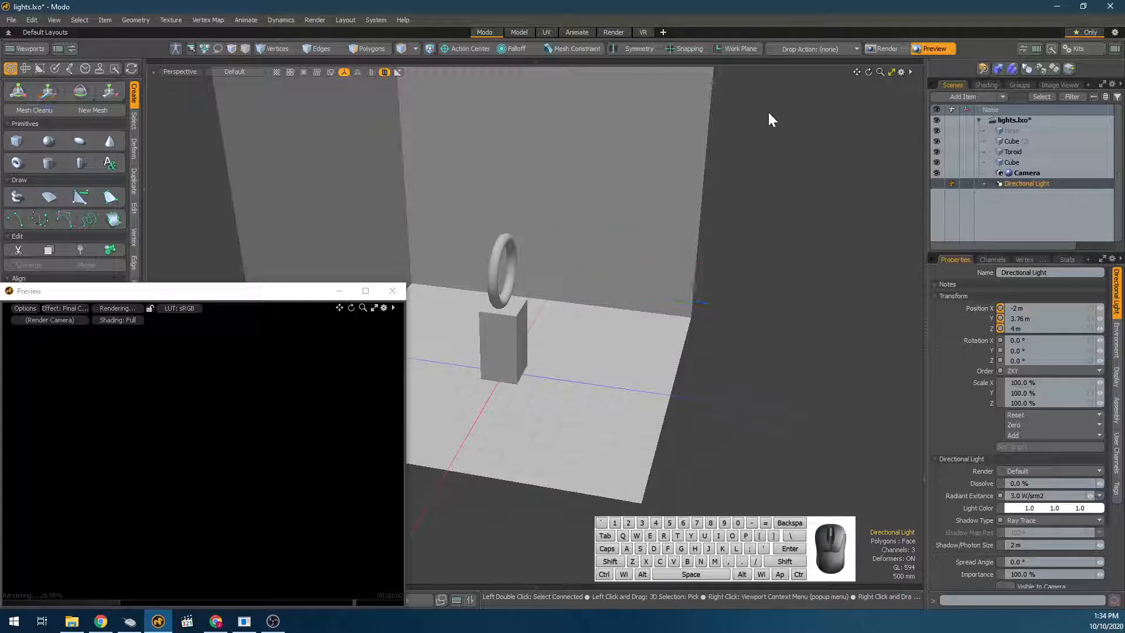
Make the directional light visible again and toggle it off and on to compare its effect in the preview.
click(774, 161)
click(902, 73)
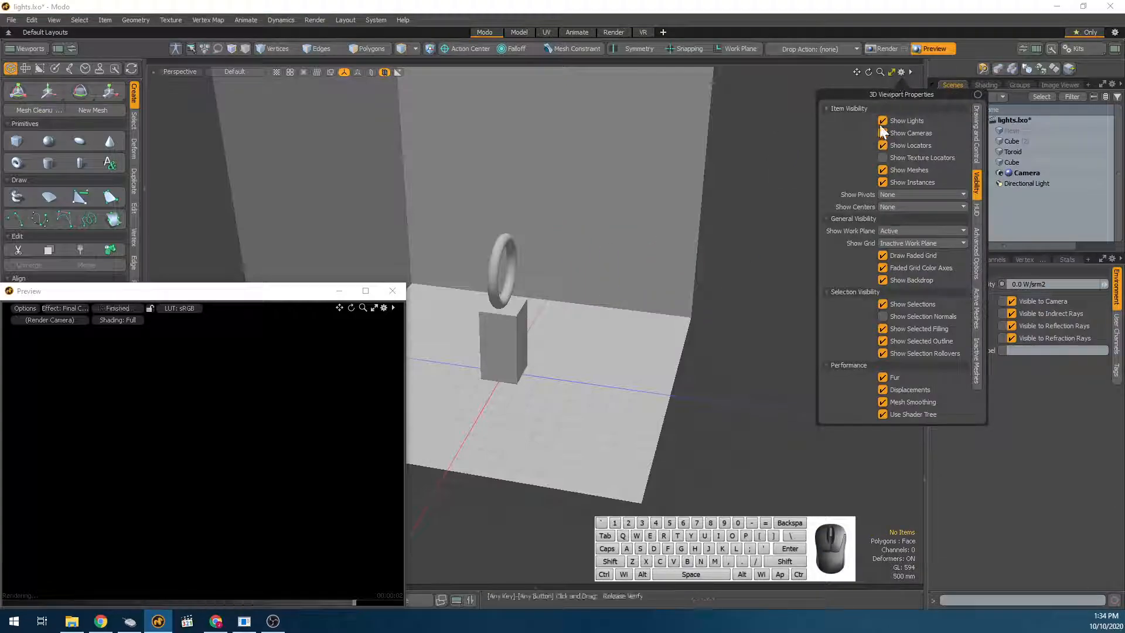
alt+drag(660, 246, 612, 258)
click(1021, 184)
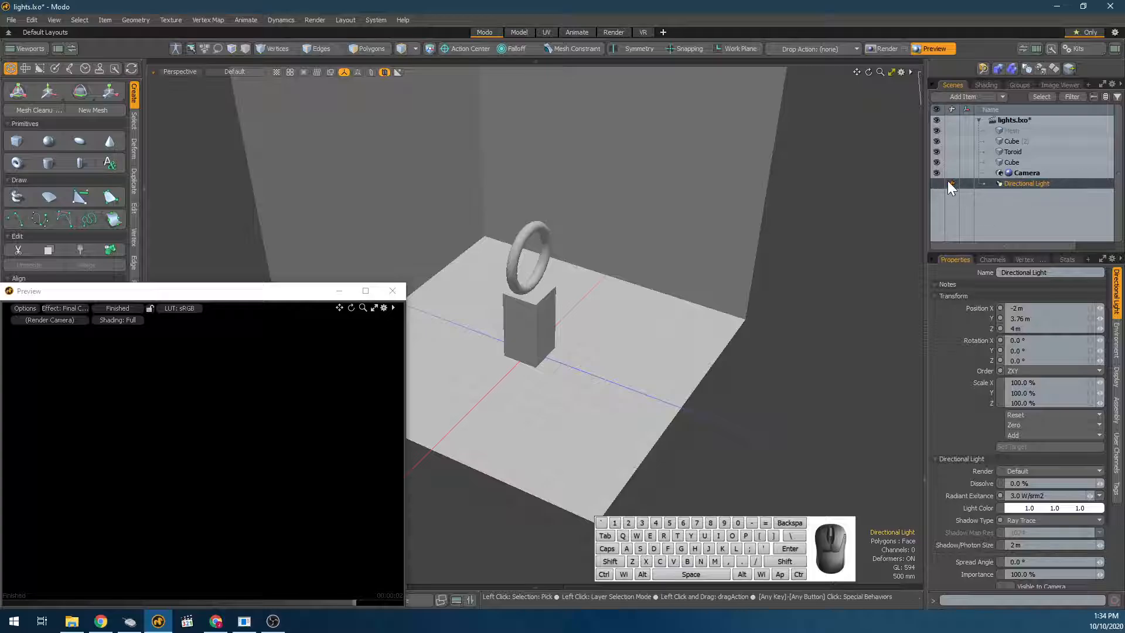
key(shift+a)
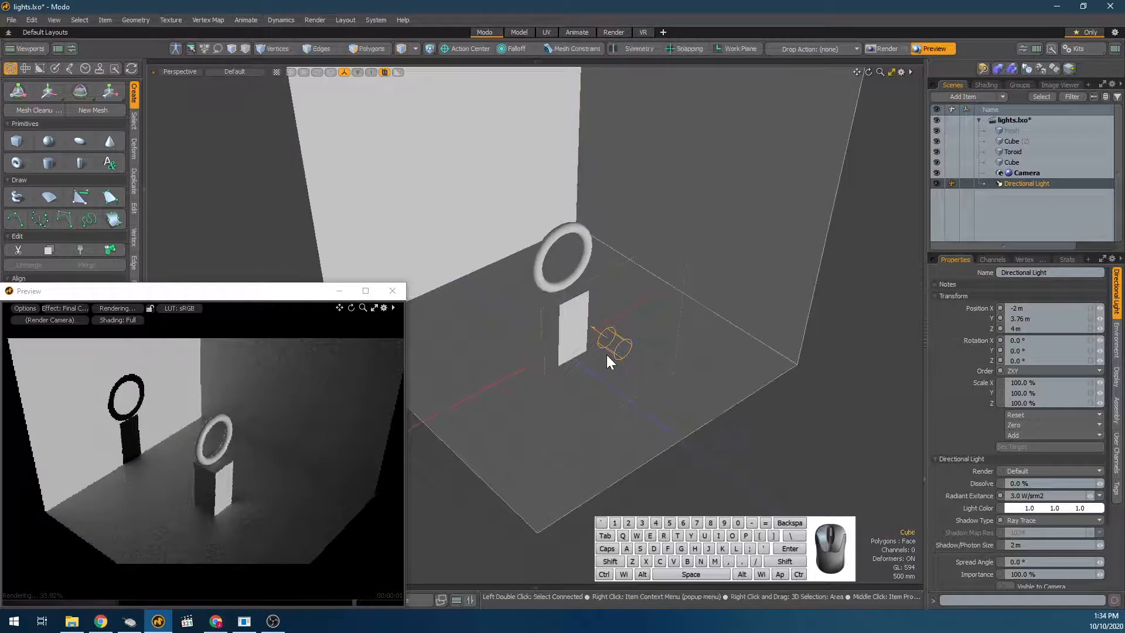
alt+drag(610, 348, 622, 350)
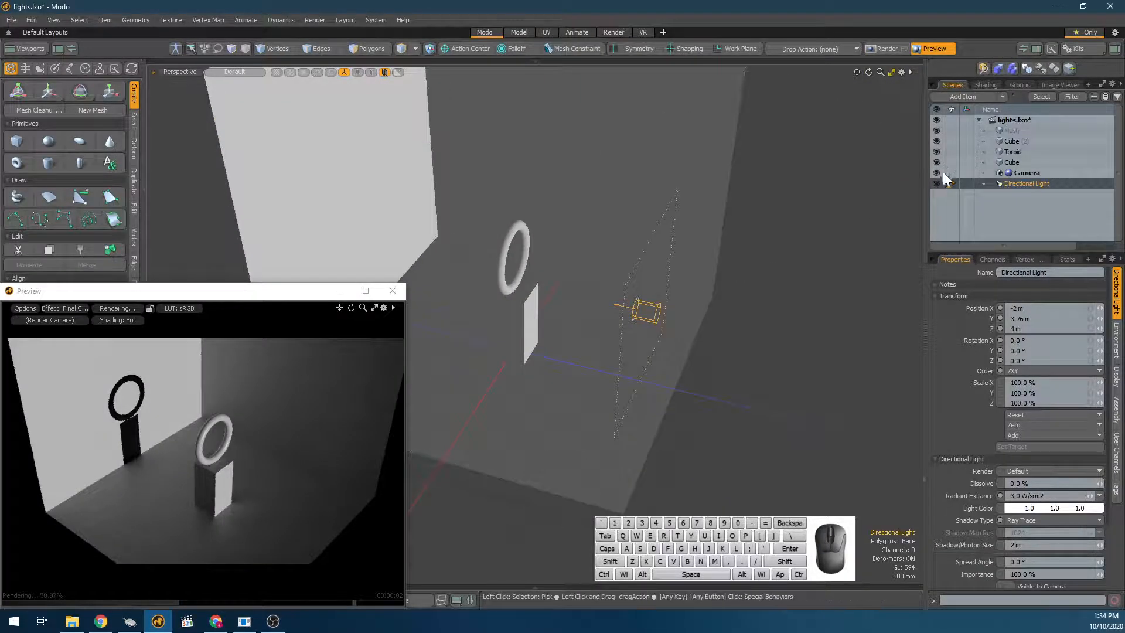
click(937, 183)
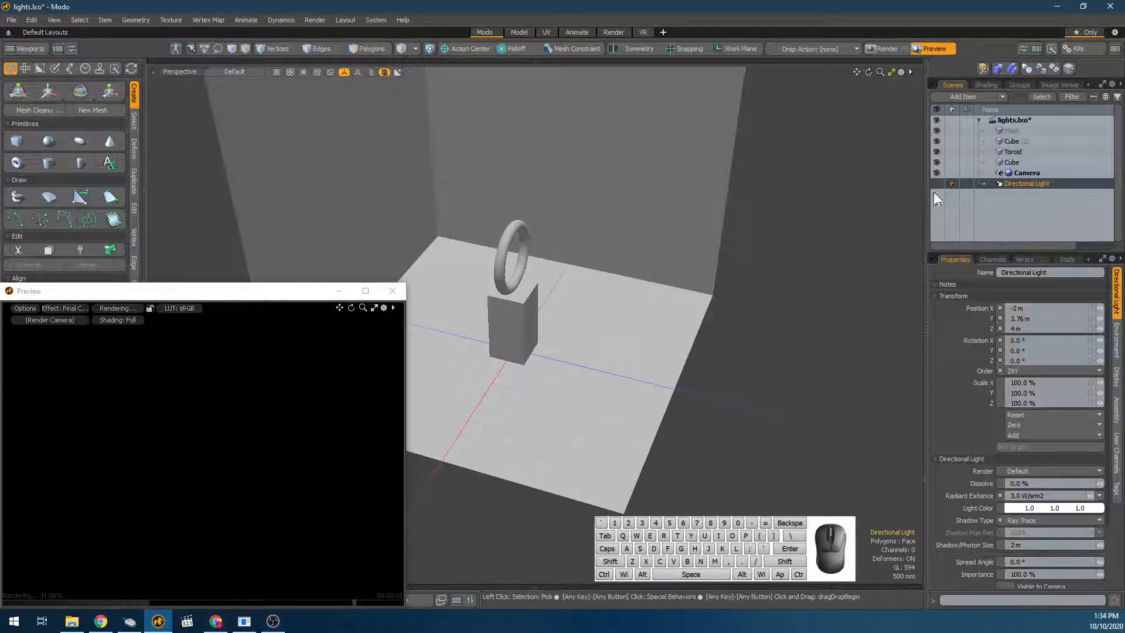
click(938, 183)
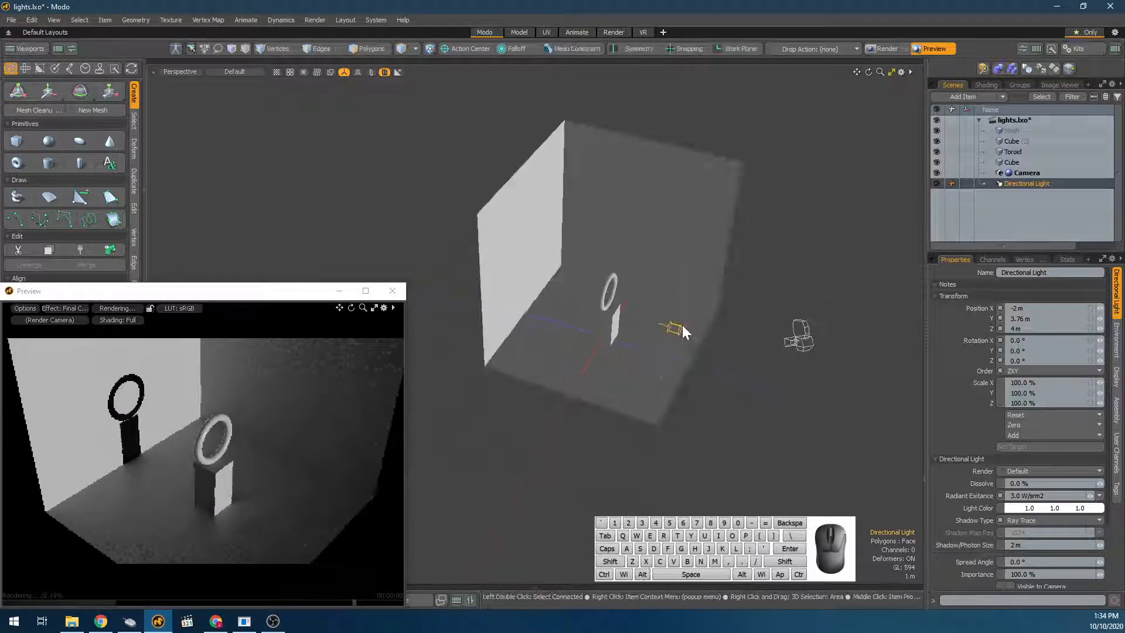
Move the directional light away from the room to about 5.8 m in Z.
key(e)
key(w)
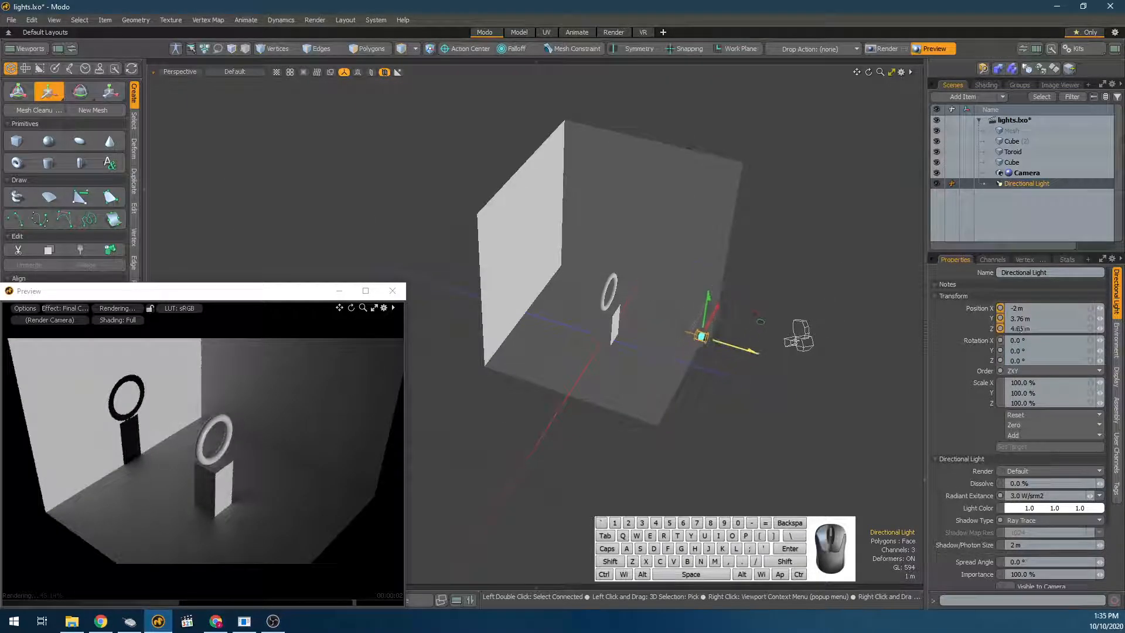
drag(751, 350, 765, 360)
scroll(712, 337, up, 3)
alt+drag(711, 336, 659, 325)
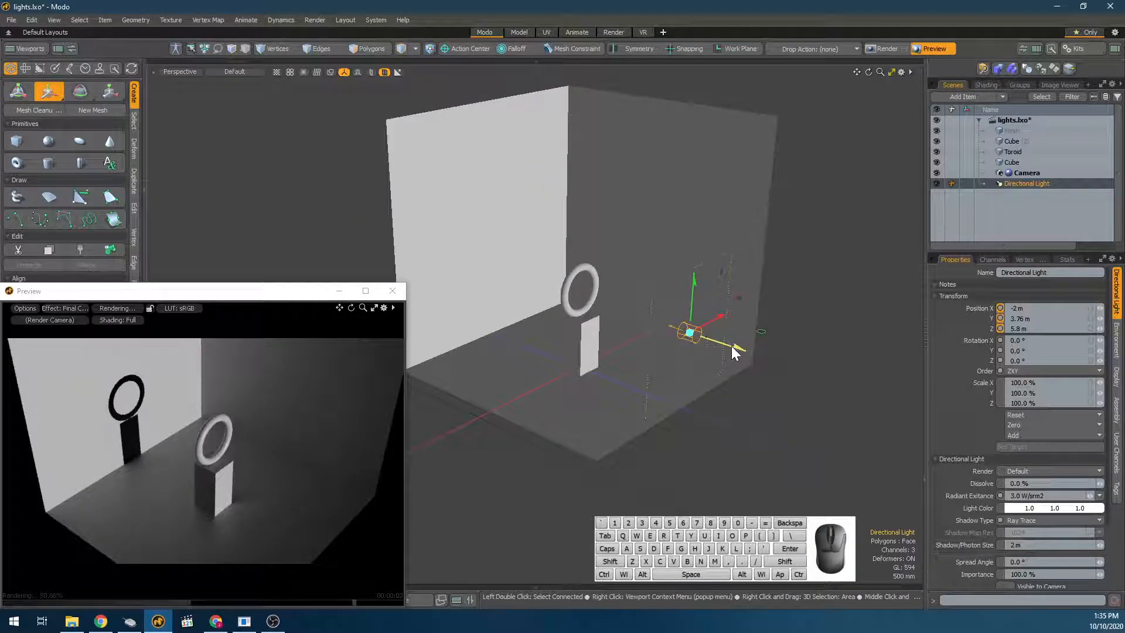
Move the directional light beside the room, to about 7.96 m in X and 2.5 m in Z.
drag(727, 312, 832, 255)
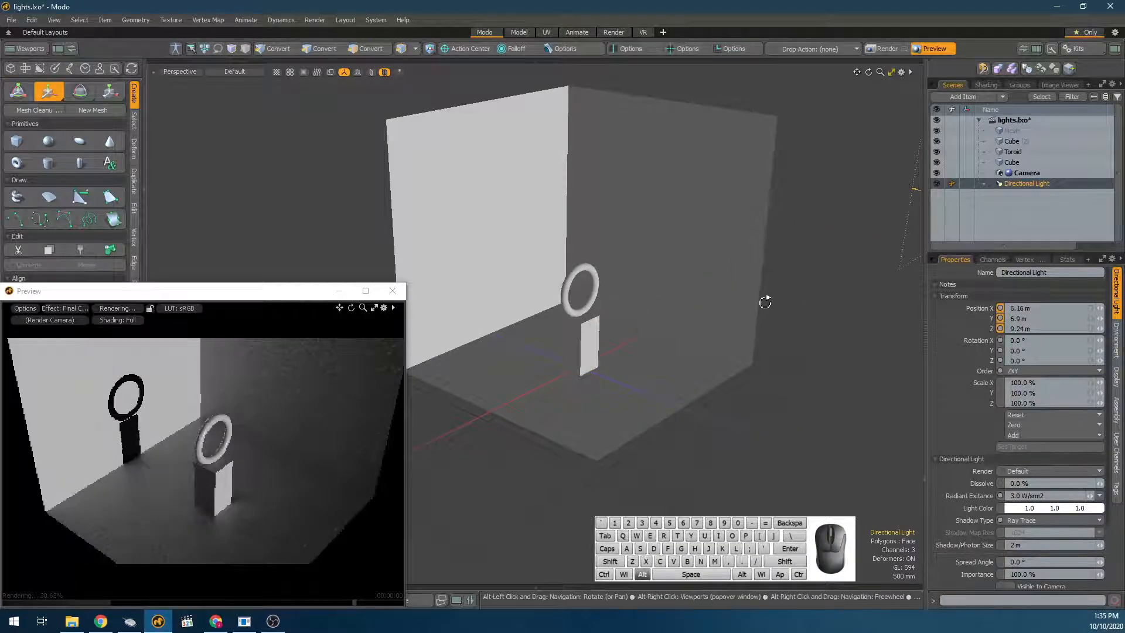
alt+drag(766, 301, 814, 419)
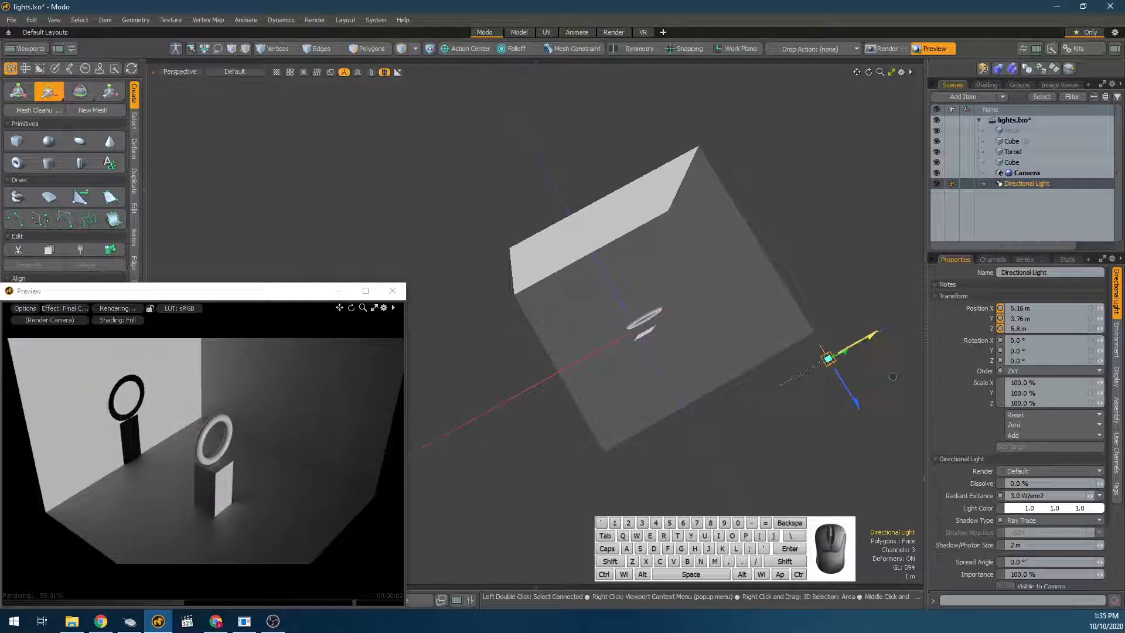
drag(873, 334, 906, 314)
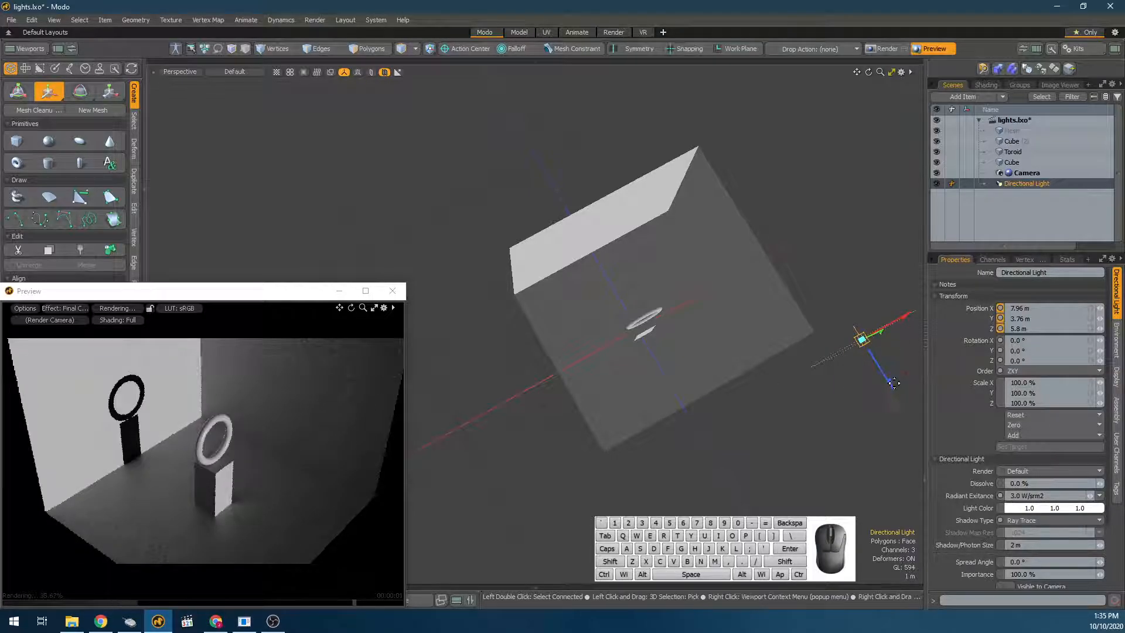
drag(894, 384, 897, 313)
Rotate the directional light to about 53° around Y.
key(e)
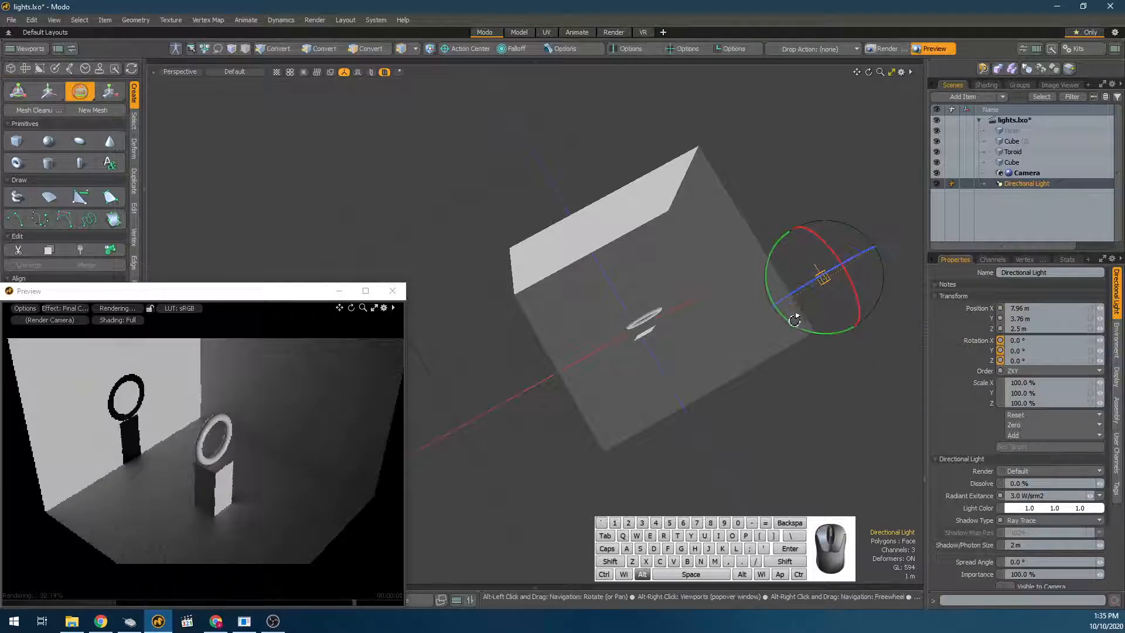
mouse_move(794, 311)
alt+mouse_down()
mouse_move(852, 307)
mouse_move(852, 334)
mouse_move(812, 303)
alt+mouse_up()
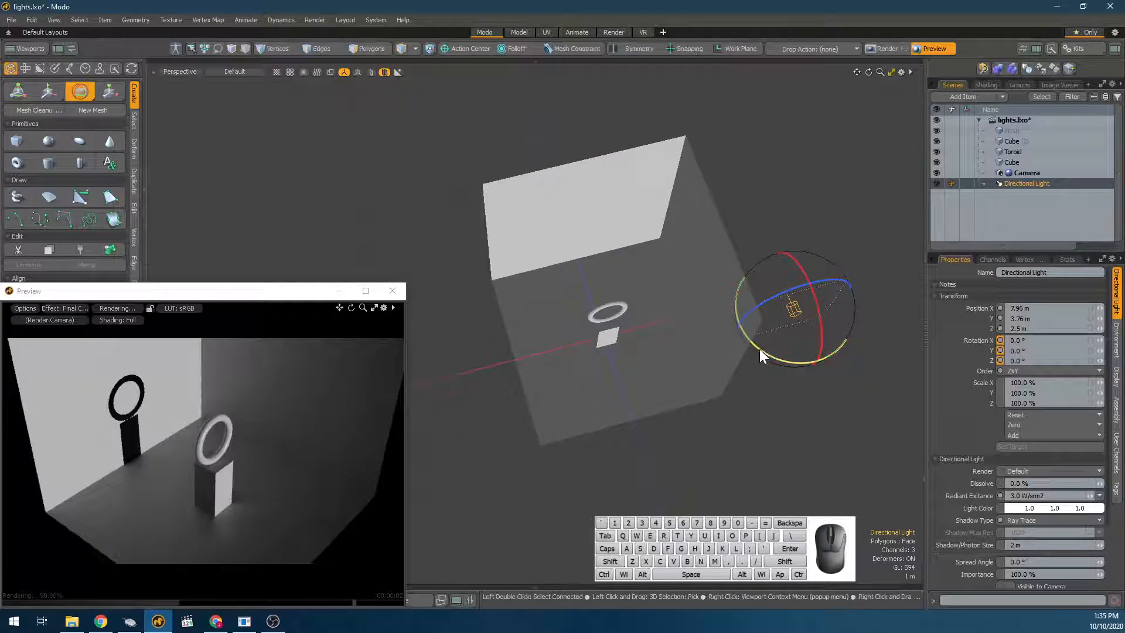
drag(761, 354, 745, 280)
scroll(800, 351, down, 2)
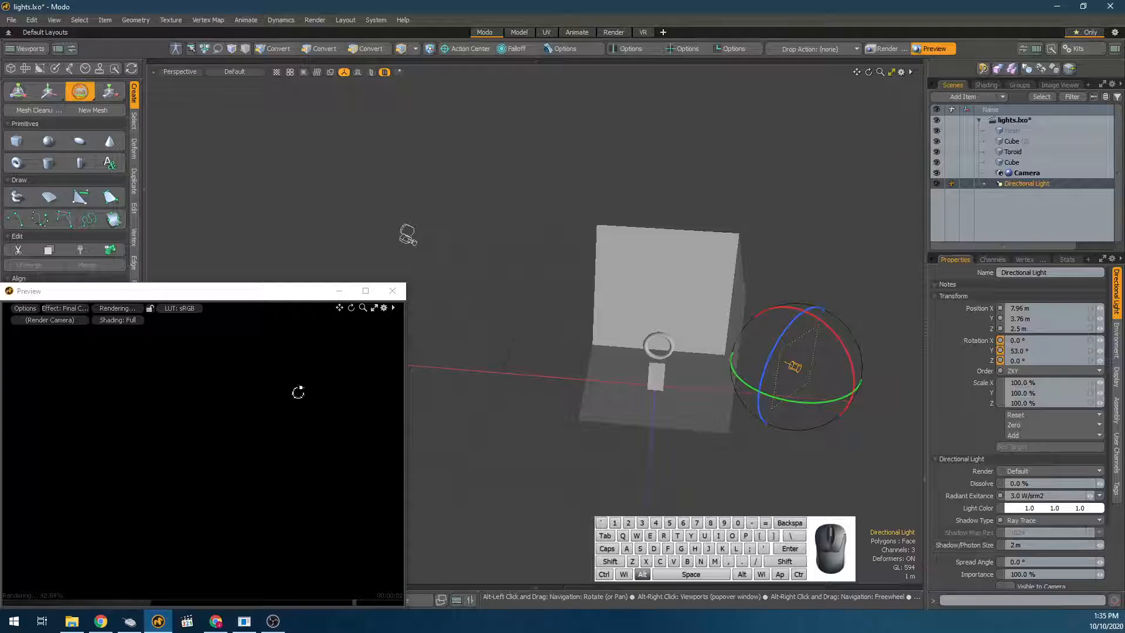
Move the directional light in front of the room, to about -1.44 m in X and 12.4 m in Z.
alt+drag(298, 392, 175, 412)
alt+drag(315, 417, 355, 424)
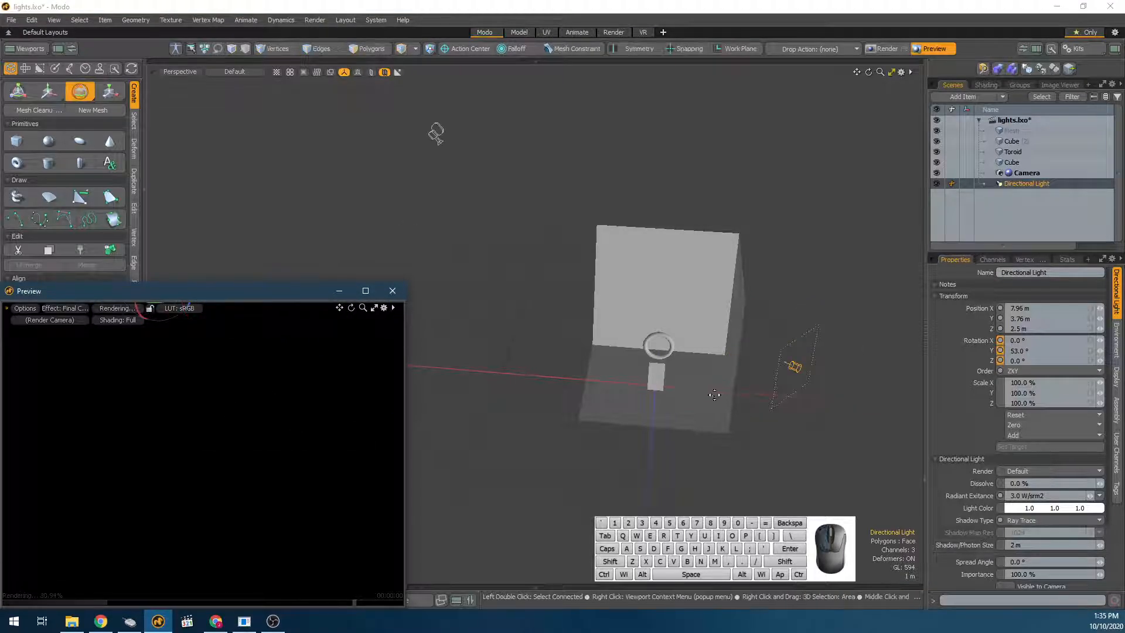
scroll(713, 394, down, 3)
alt+drag(714, 395, 716, 372)
scroll(686, 335, up, 4)
alt+shift+drag(708, 330, 664, 416)
scroll(809, 401, down, 2)
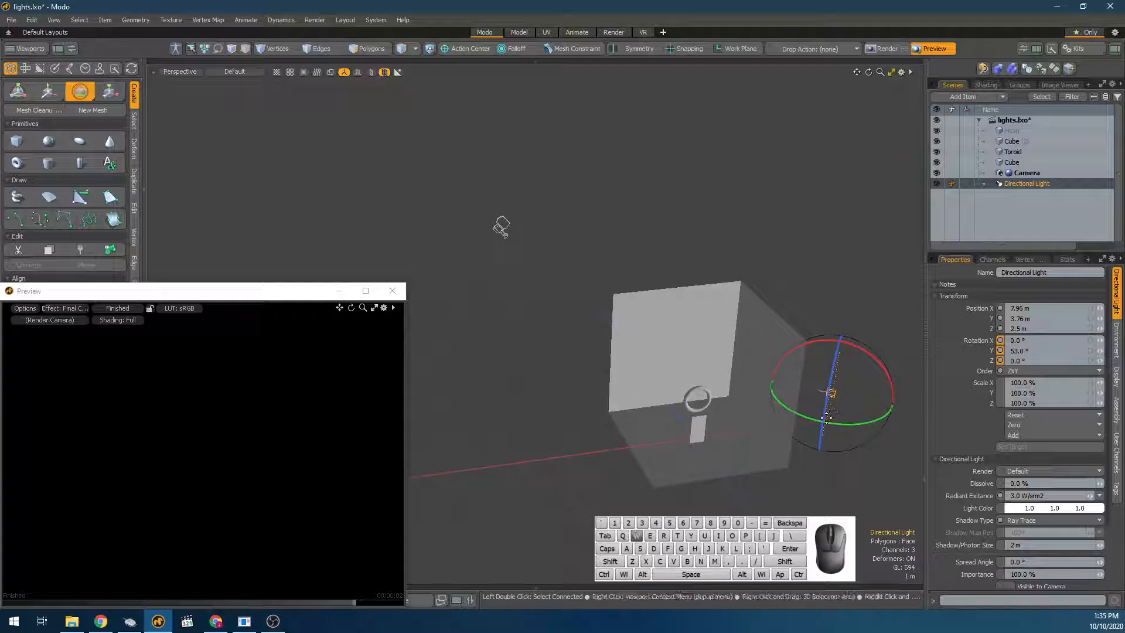
key(w)
drag(879, 440, 955, 510)
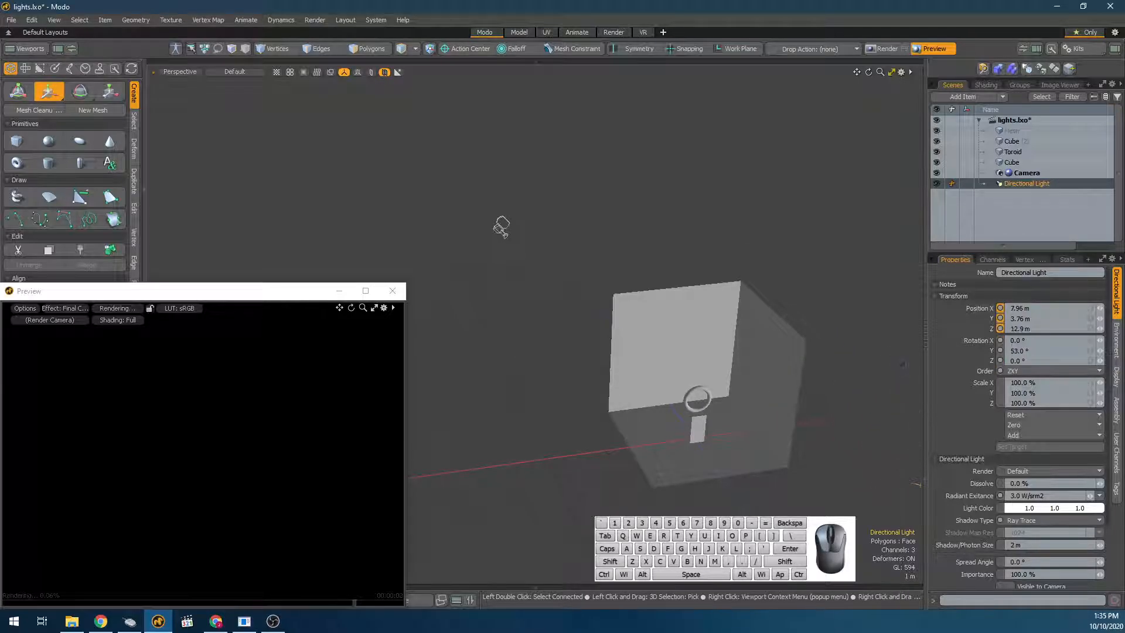
alt+shift+drag(736, 340, 662, 306)
drag(901, 446, 740, 469)
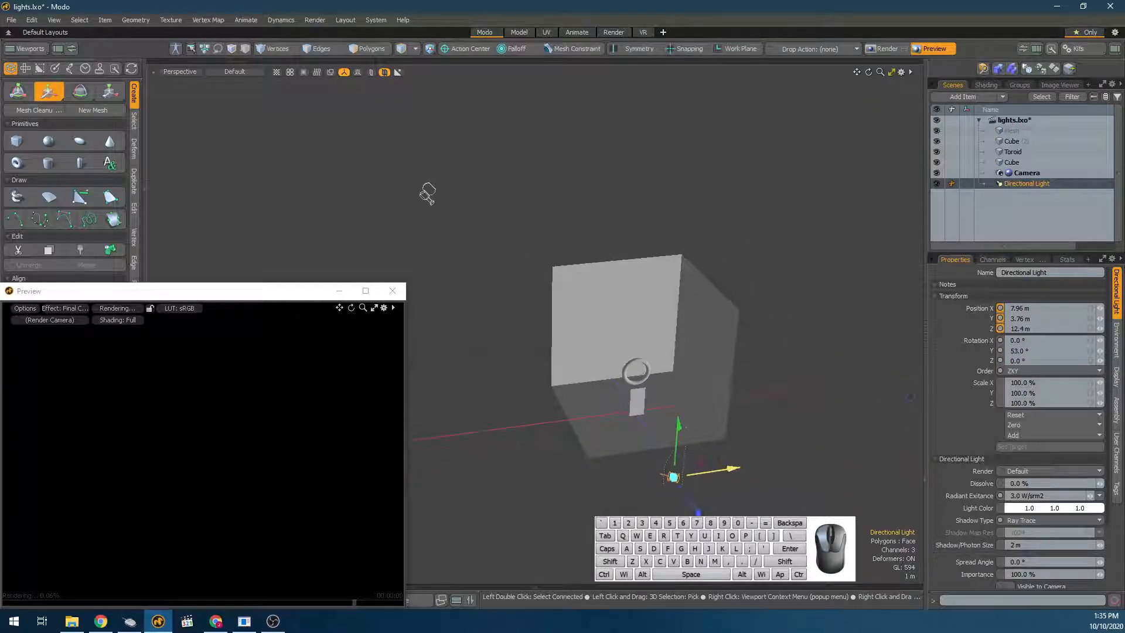
click(191, 441)
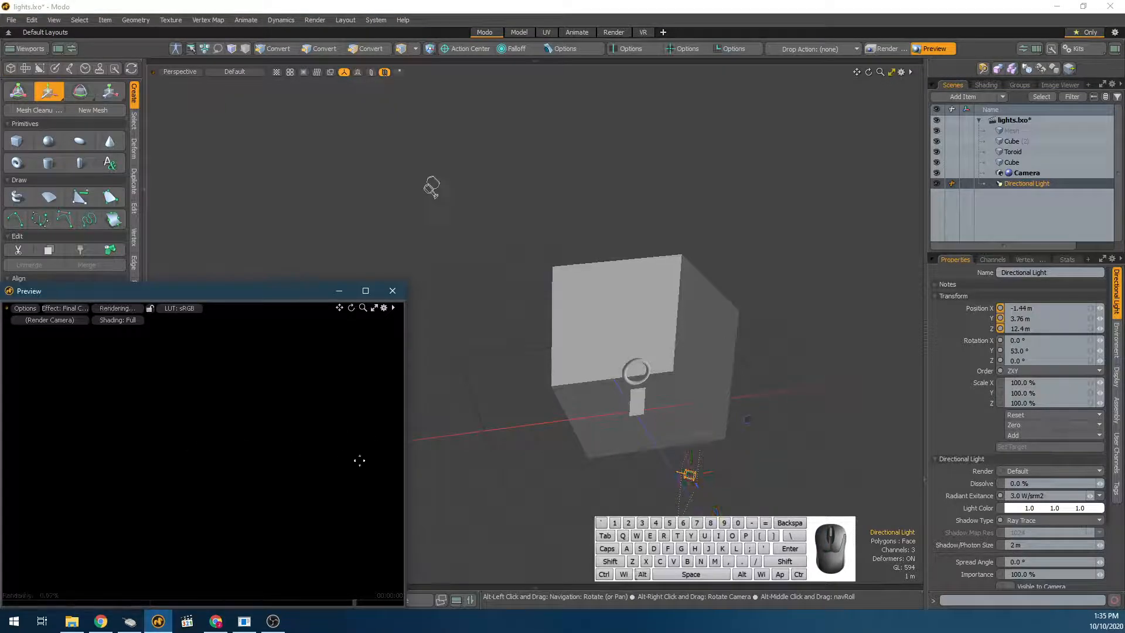
Rotate the directional light to about 40° around Y and orbit the preview camera toward the lit wall strip and the ring.
key(e)
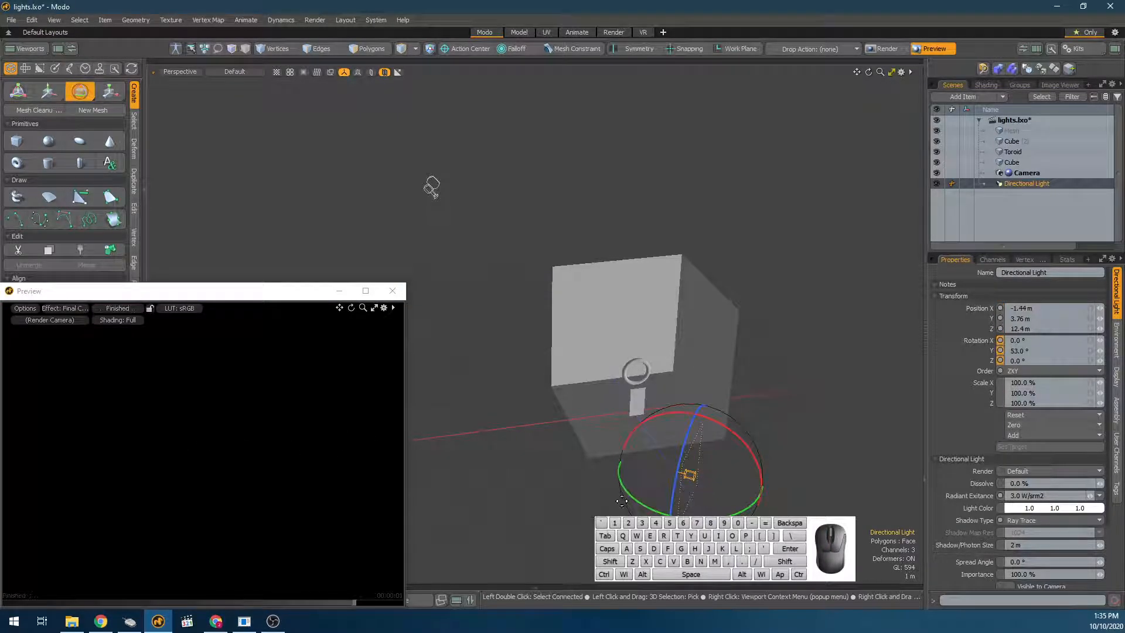
drag(637, 503, 615, 497)
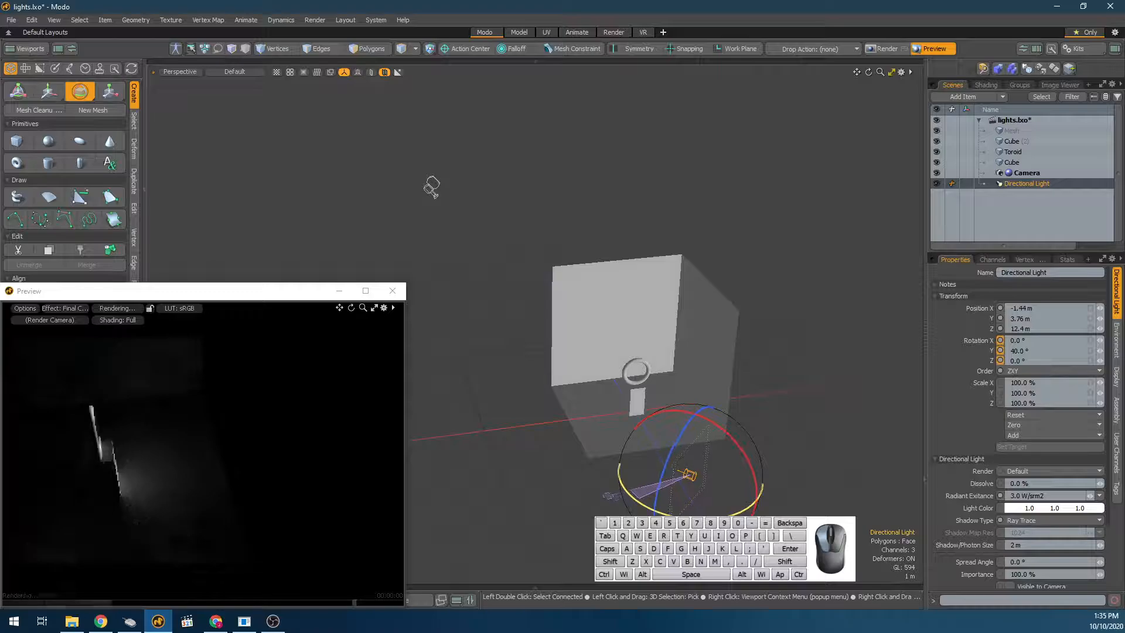
alt+drag(201, 402, 41, 376)
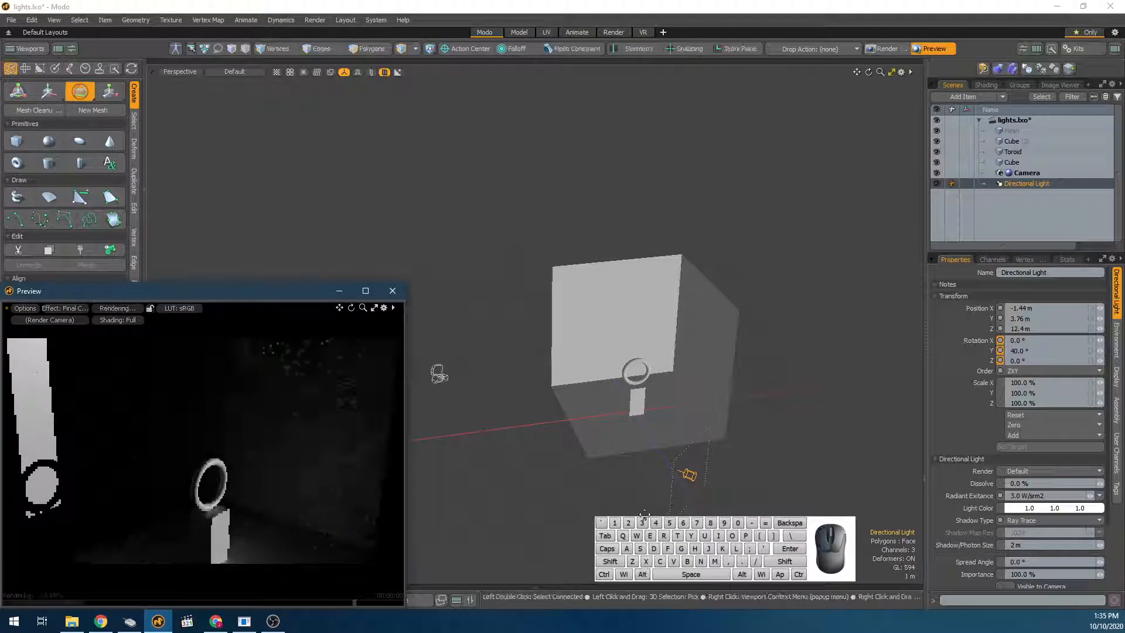
alt+drag(382, 473, 447, 463)
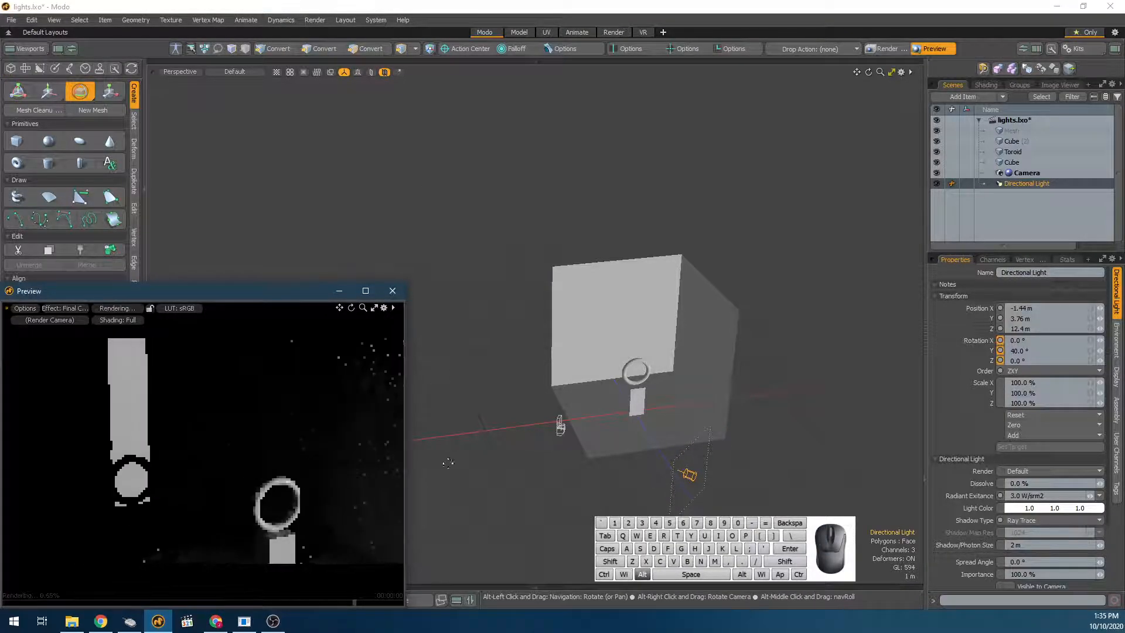
Reselect the directional light and move it closer to the room, to about 7 m in Z.
click(672, 493)
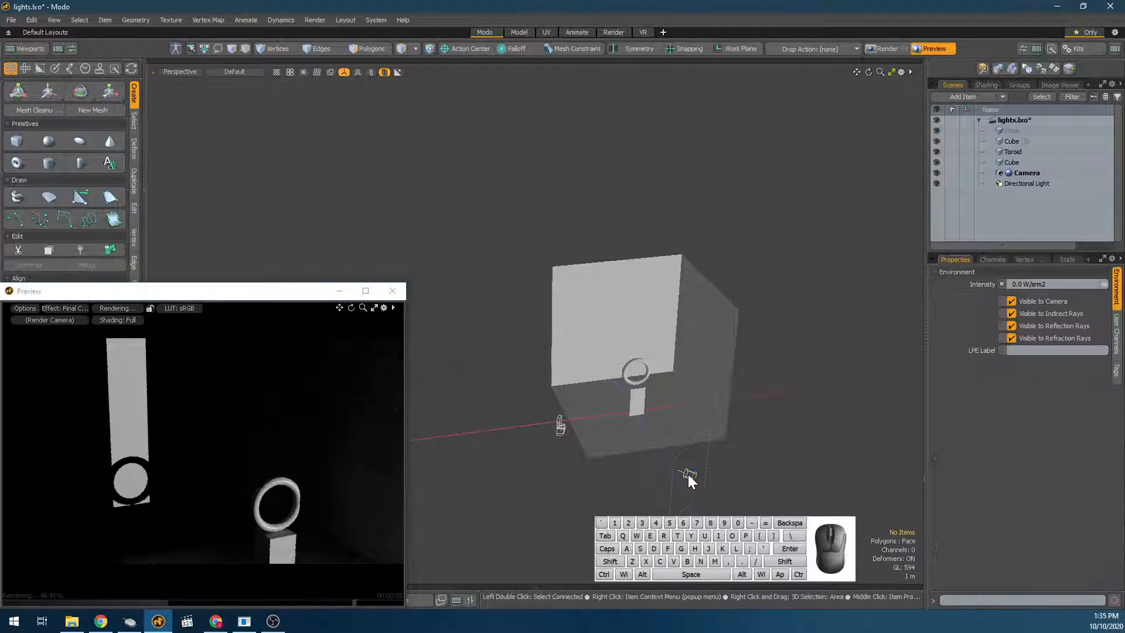
click(688, 474)
click(687, 477)
key(w)
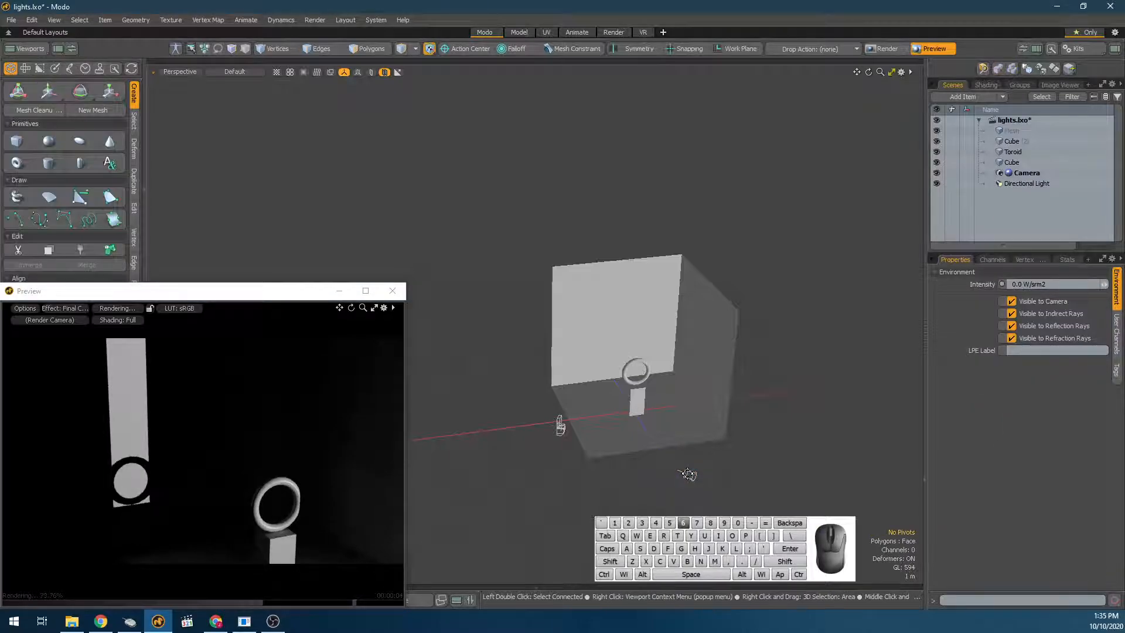
click(687, 475)
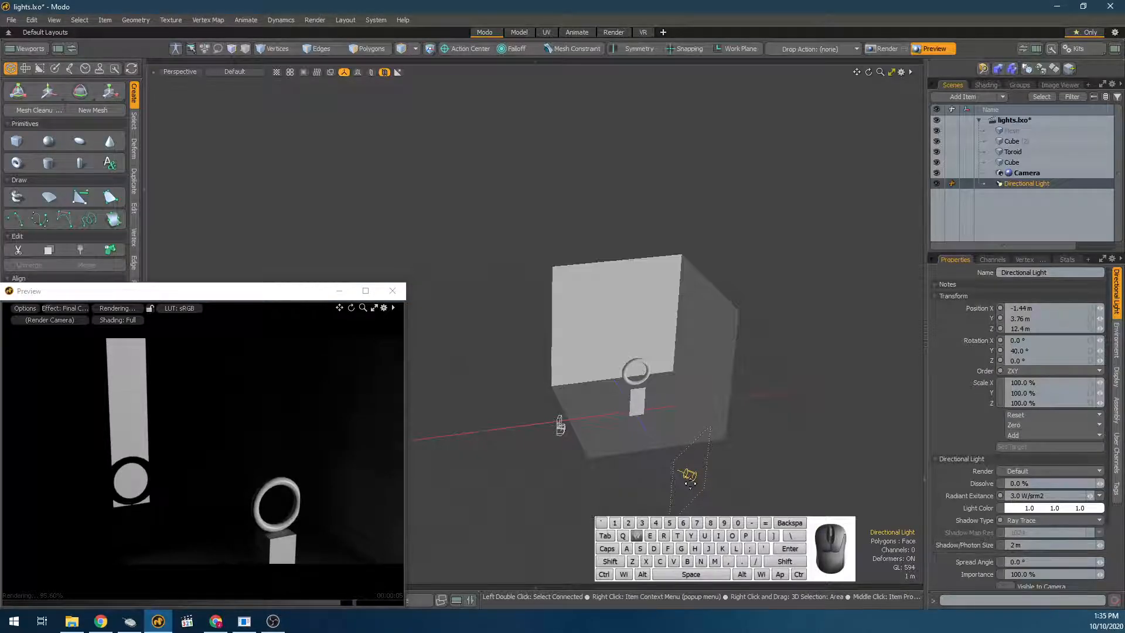
key(w)
drag(709, 504, 636, 444)
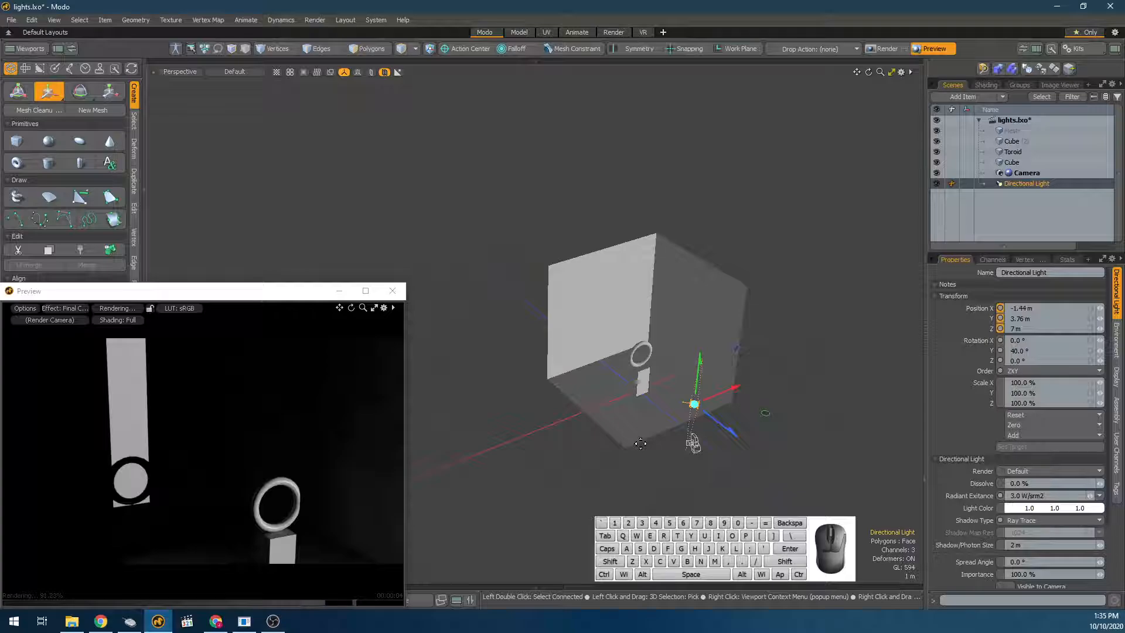
Rotate the directional light to about -34° in X and -7.5° in Y, and reframe the preview to show the whole room.
key(e)
drag(726, 451, 756, 423)
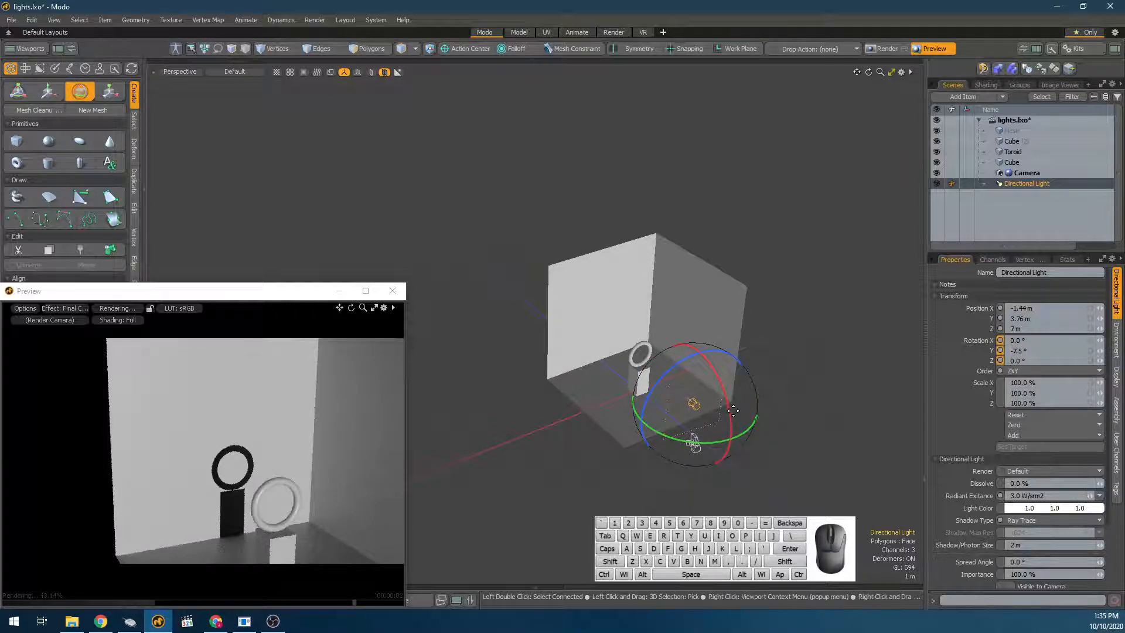
drag(734, 413, 718, 379)
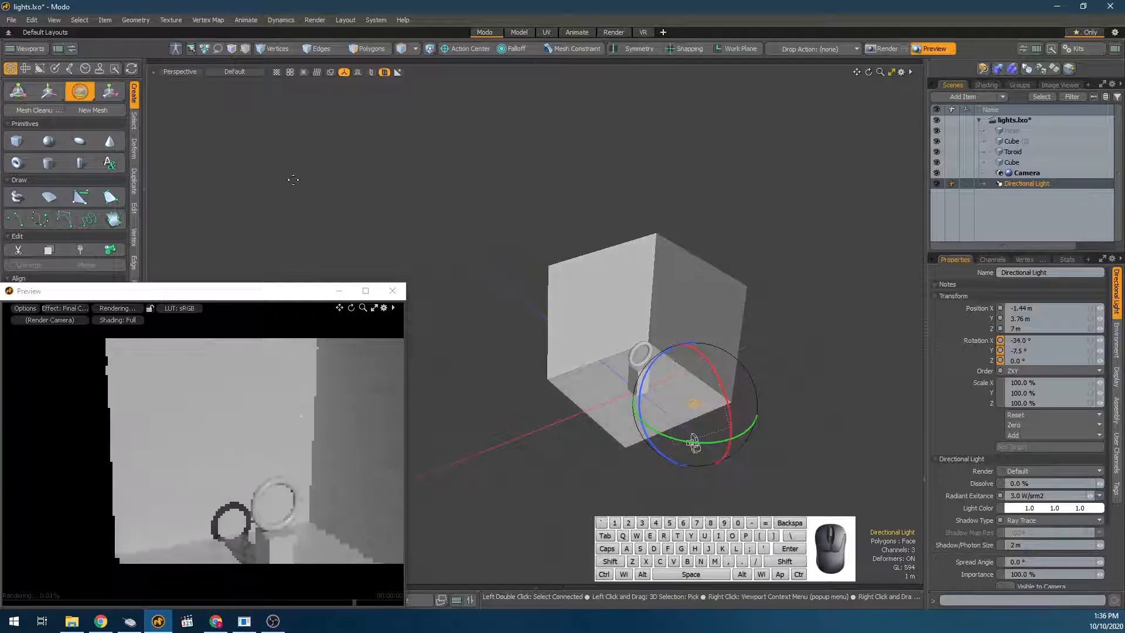
scroll(221, 432, down, 2)
mouse_move(221, 432)
alt+mouse_down()
mouse_move(257, 456)
mouse_move(189, 413)
mouse_move(232, 440)
alt+mouse_up()
scroll(615, 432, down, 3)
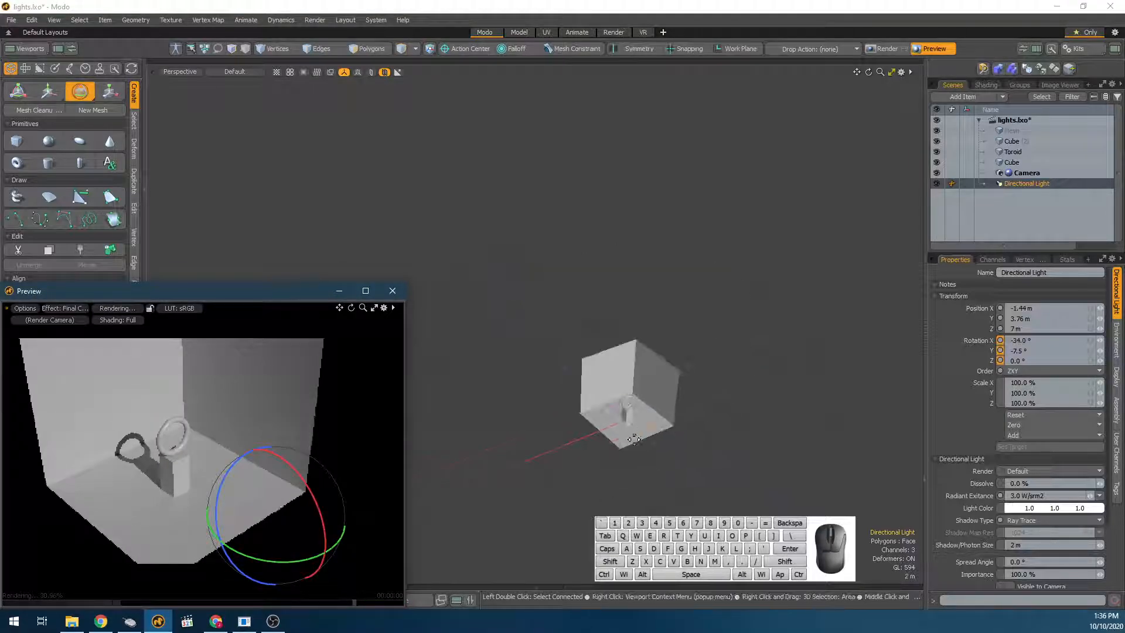
Move the directional light to about 6.21 m in Y and 4.25 m in Z.
scroll(631, 420, up, 4)
alt+drag(636, 454, 716, 427)
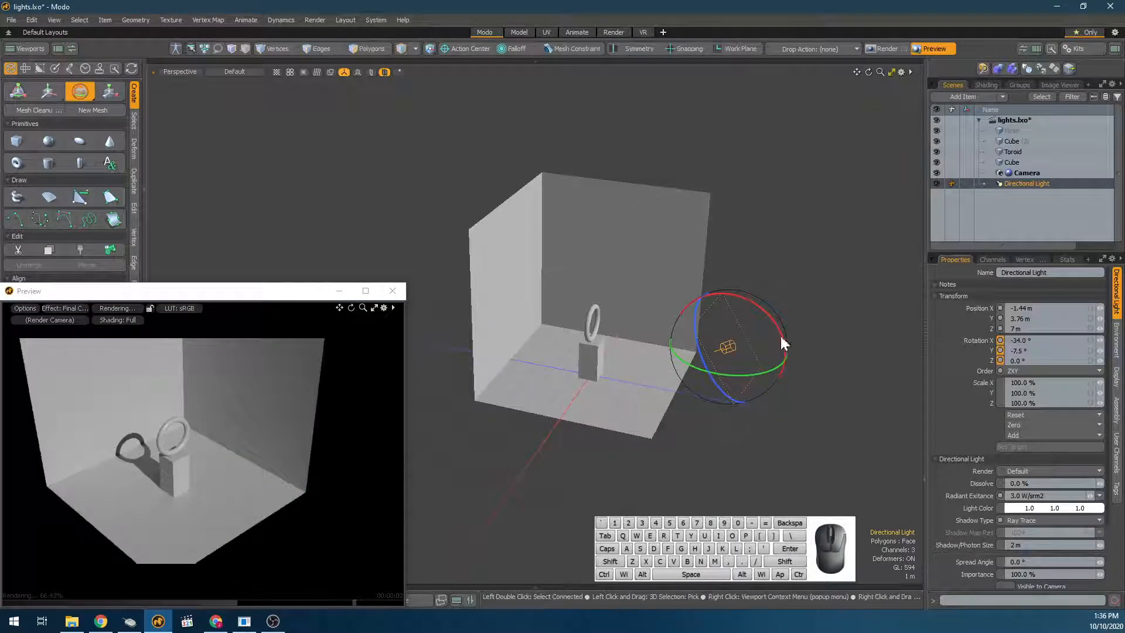
key(space)
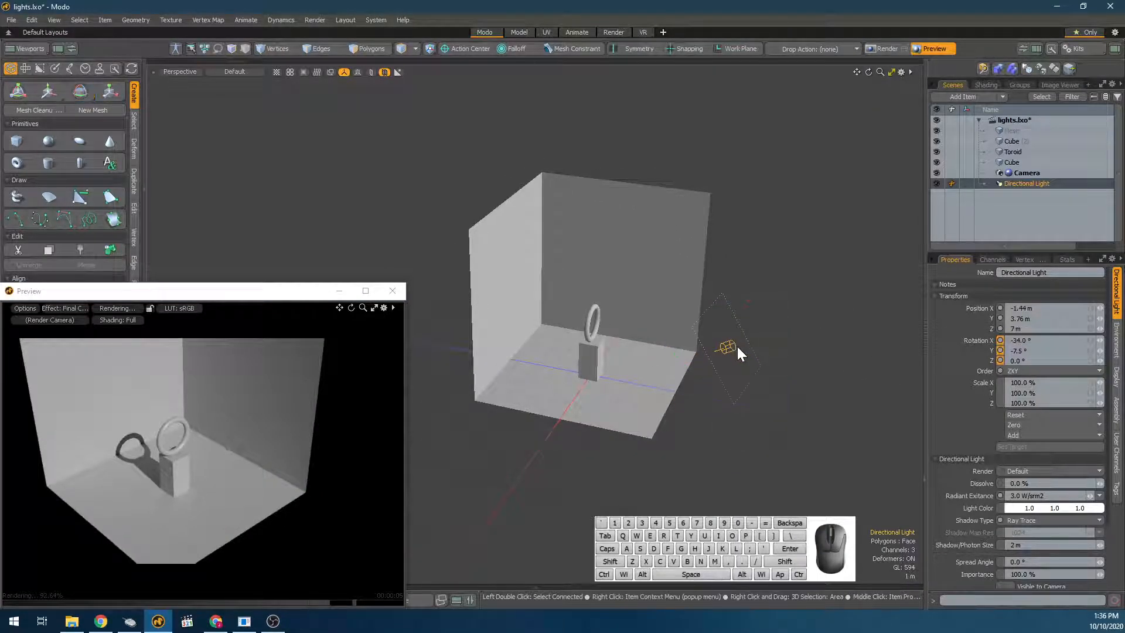
key(w)
drag(730, 343, 798, 322)
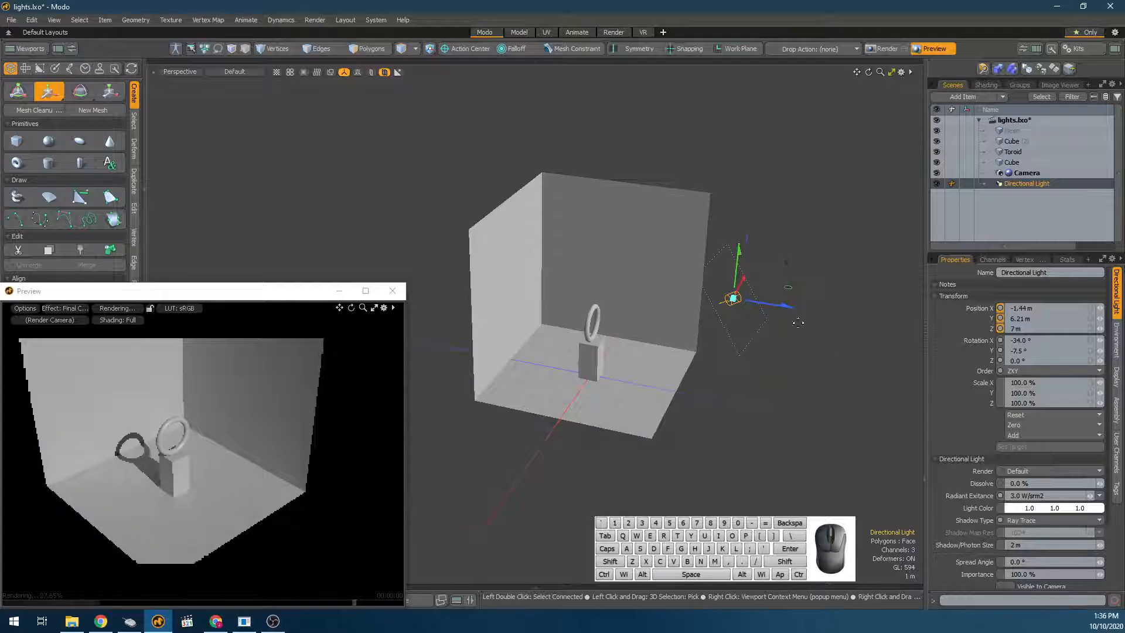
drag(733, 299, 677, 283)
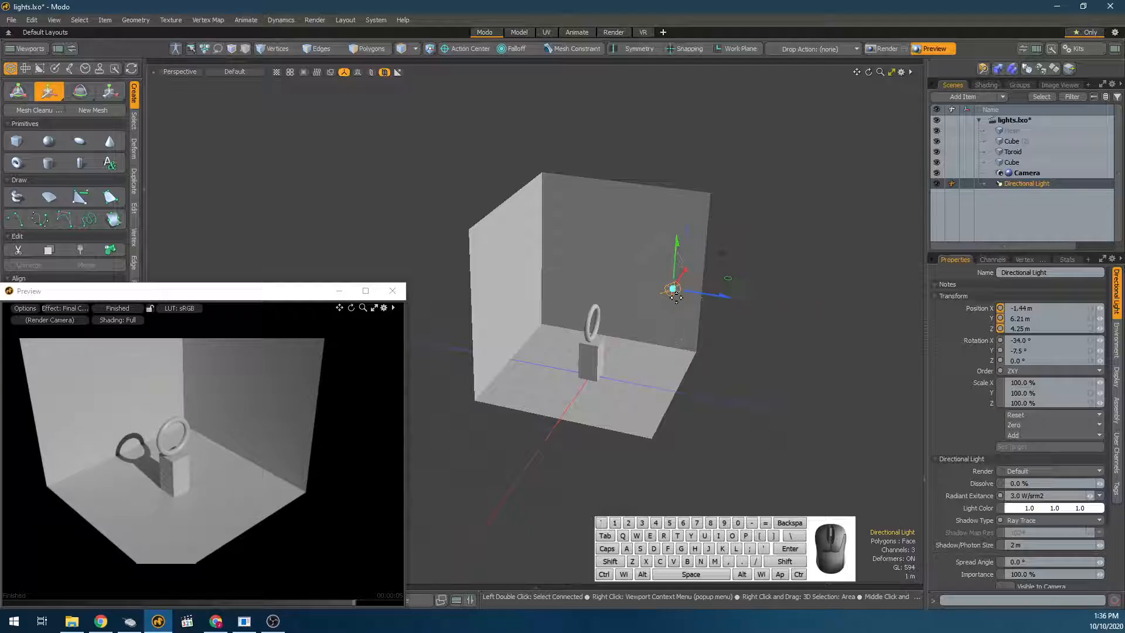
Try scaling the directional light uniformly to about 720%, and undo the scaling.
key(e)
key(r)
drag(679, 290, 715, 287)
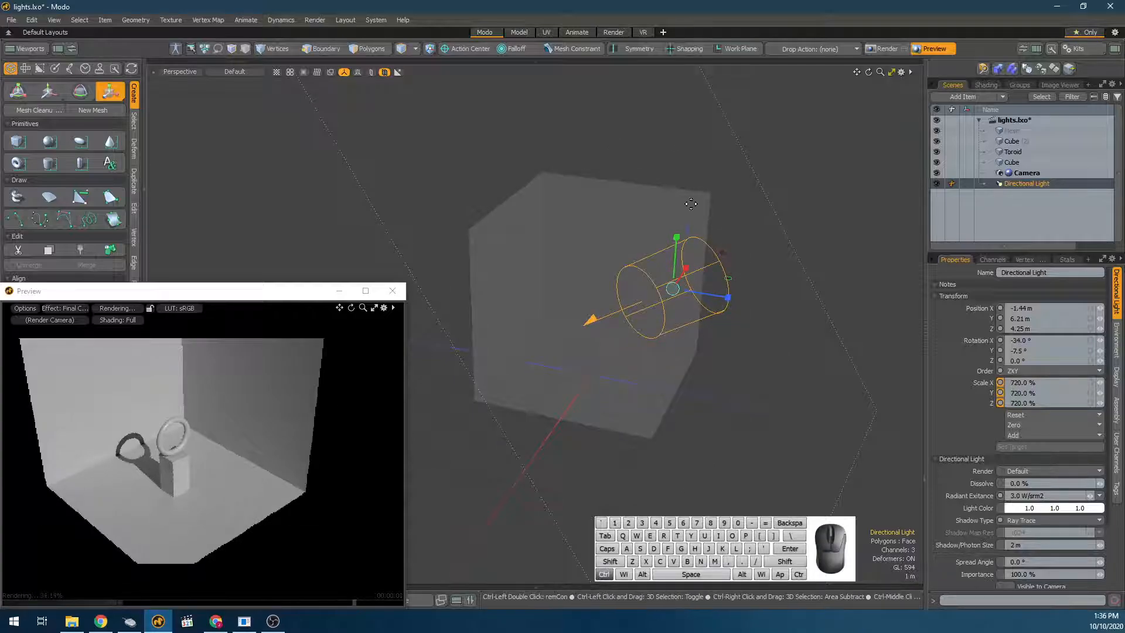
key(ctrl+z)
key(q)
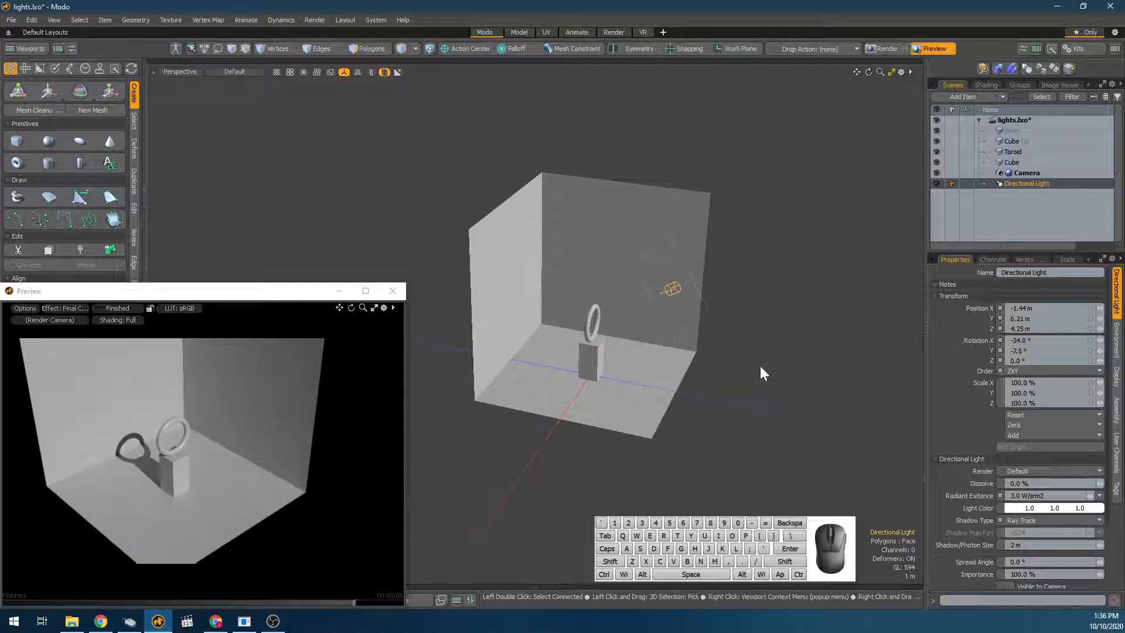
Rotate the directional light to about -42° around Y and lower it to about 4.63 m in Y.
key(e)
alt+drag(660, 364, 496, 367)
scroll(639, 346, up, 3)
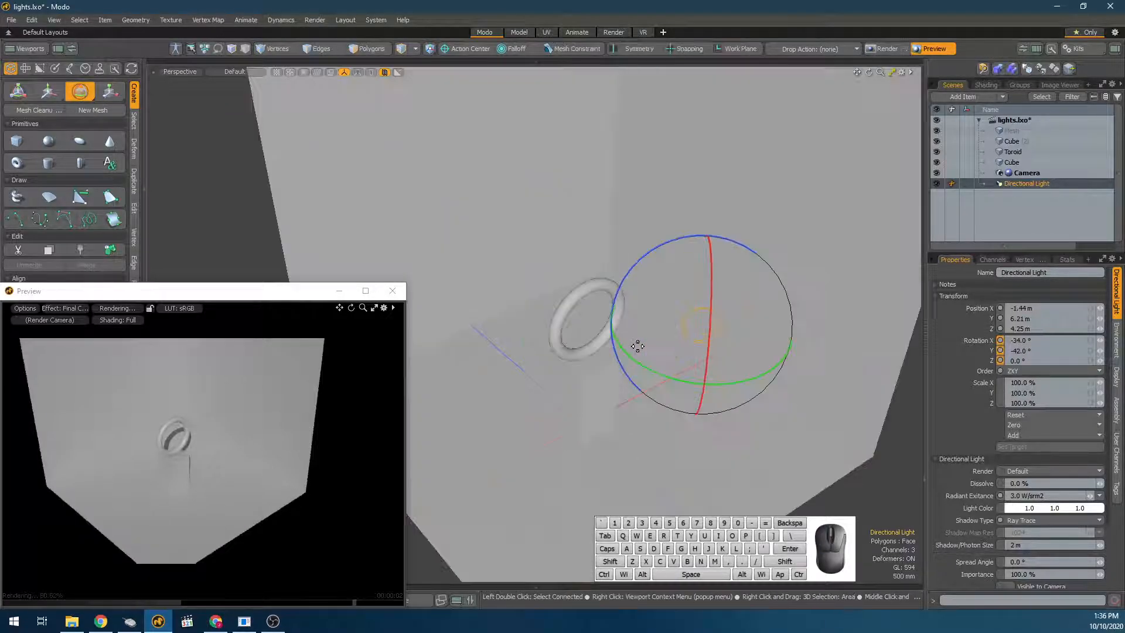
key(w)
drag(702, 293, 625, 402)
Rotate the directional light to about -27° in X and -9.5° in Y.
key(e)
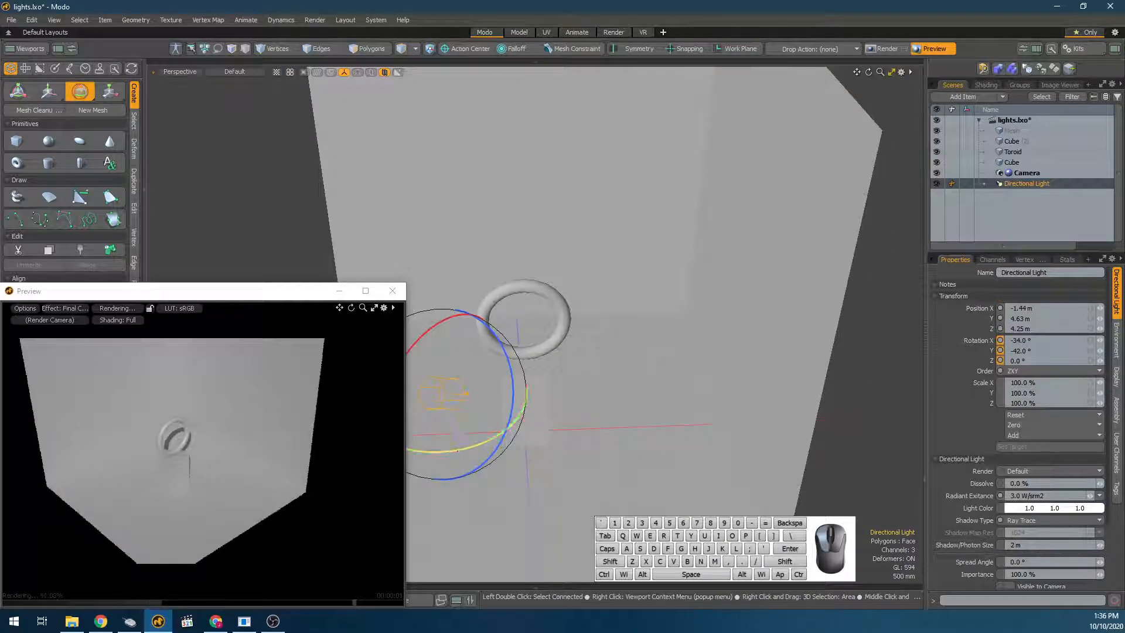
drag(472, 437, 665, 365)
key(e)
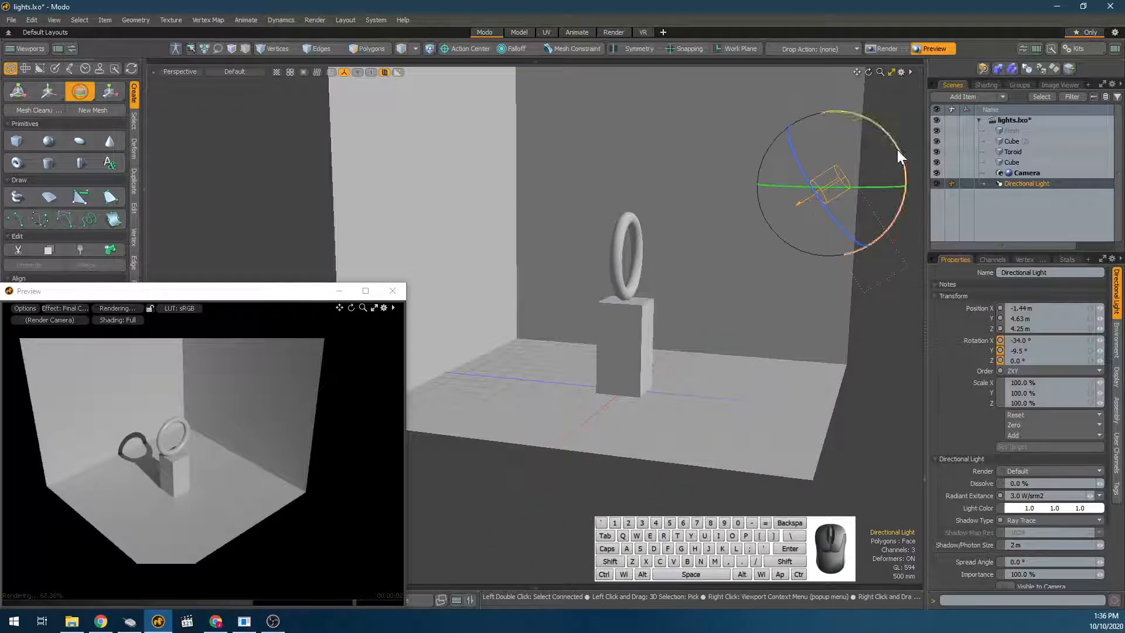
drag(898, 149, 863, 164)
key(q)
Examine the ring, its pedestal and their cast shadow up close in both the viewport and the render preview.
scroll(663, 379, up, 4)
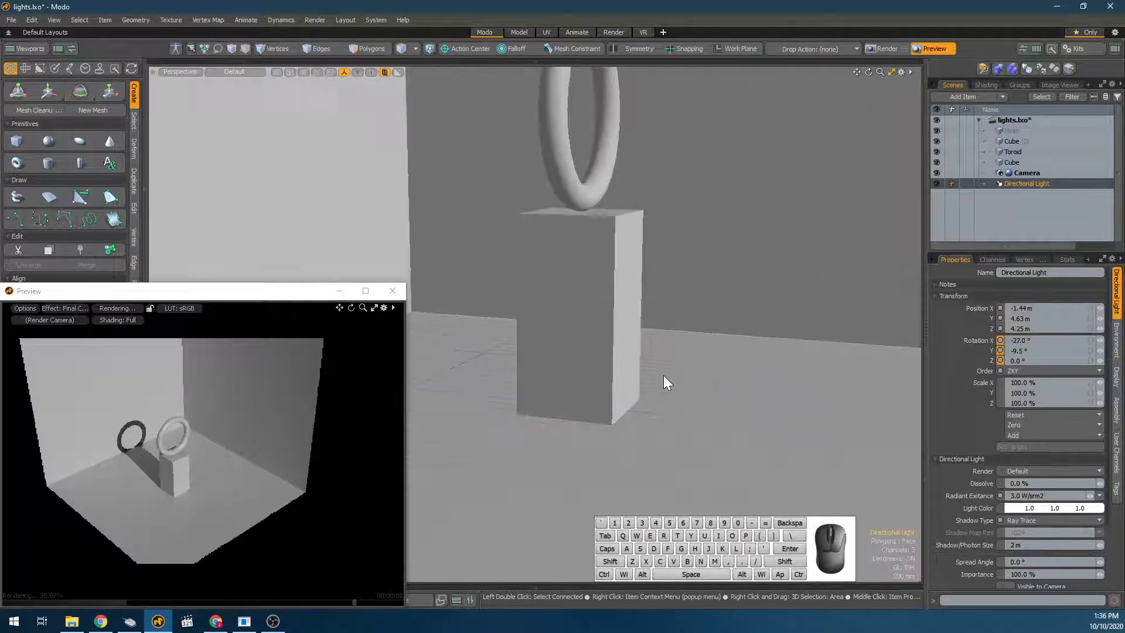
alt+drag(663, 378, 598, 401)
scroll(188, 447, up, 4)
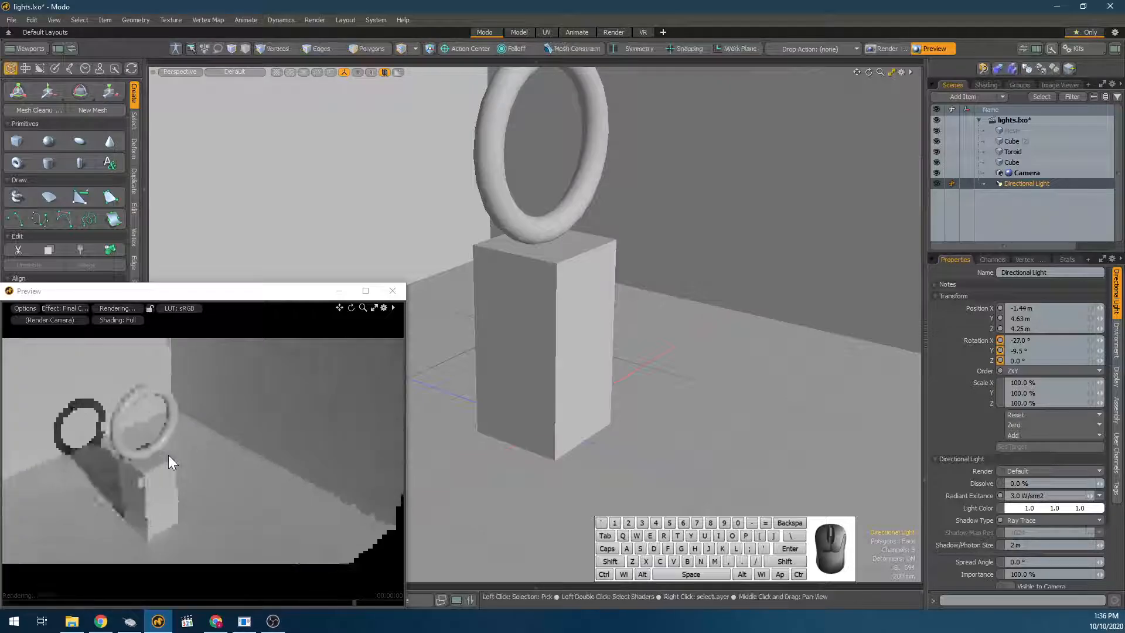
mouse_move(168, 455)
alt+shift+mouse_down()
mouse_move(154, 471)
mouse_move(183, 455)
alt+shift+mouse_up()
scroll(183, 455, down, 3)
scroll(772, 307, down, 5)
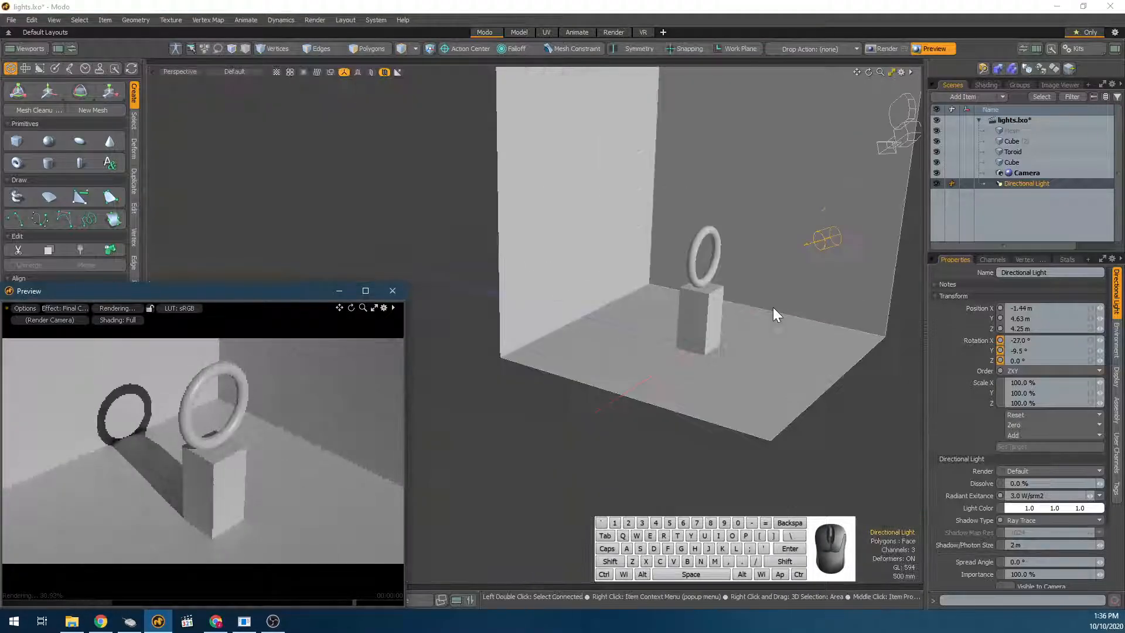
scroll(774, 307, up, 5)
alt+shift+drag(775, 307, 680, 366)
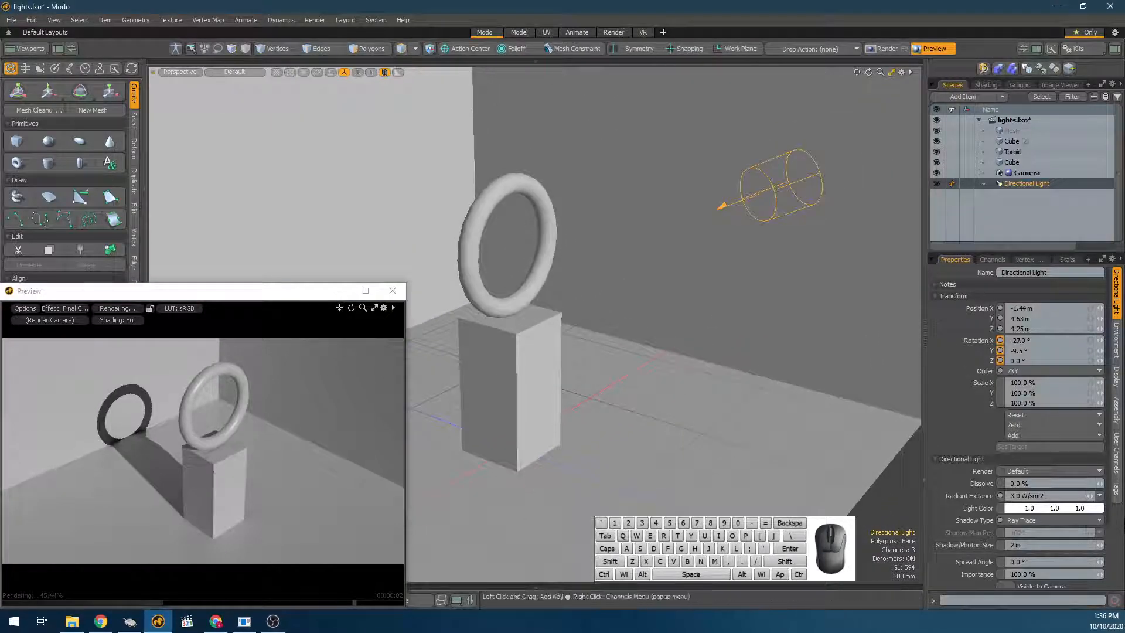
Set the directional light's radiant exitance to 0 W/srm2.
click(998, 297)
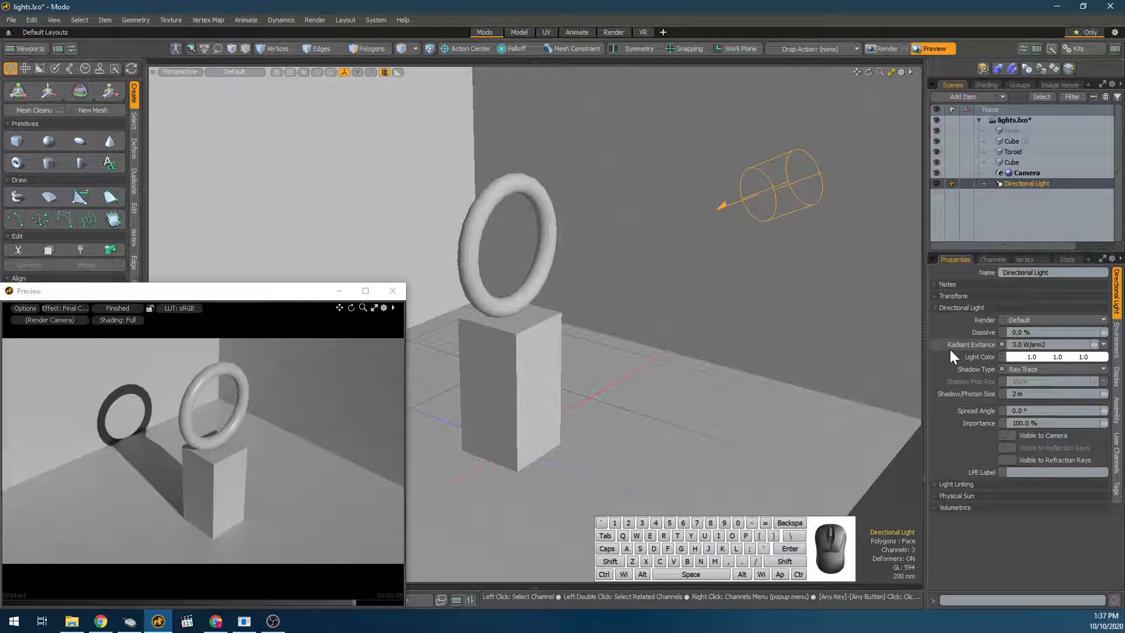
click(976, 345)
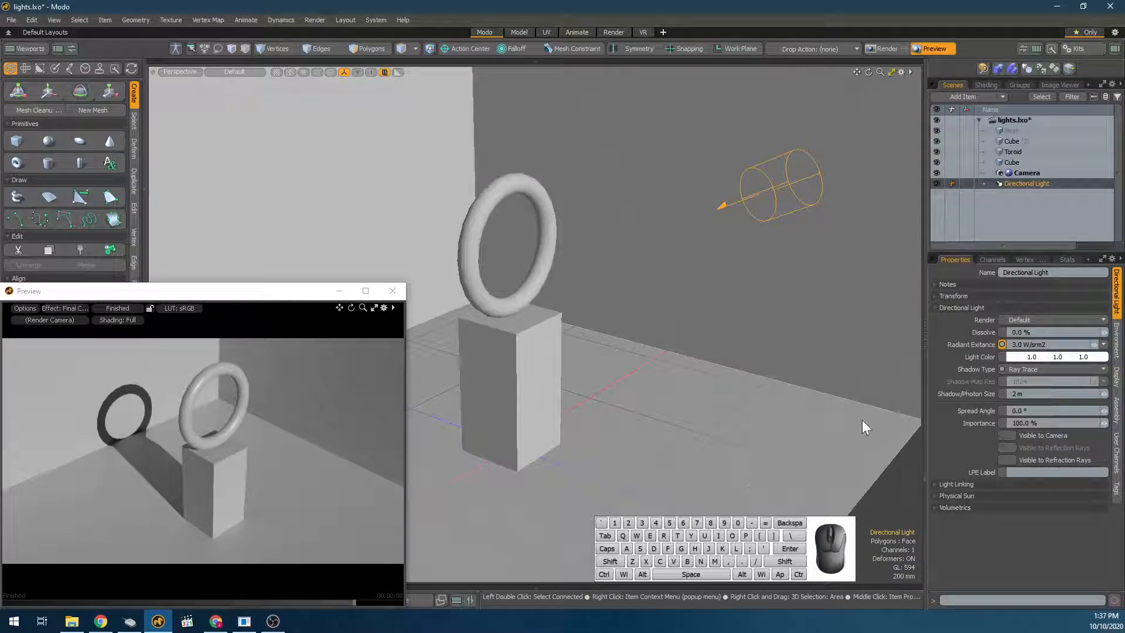
click(1066, 343)
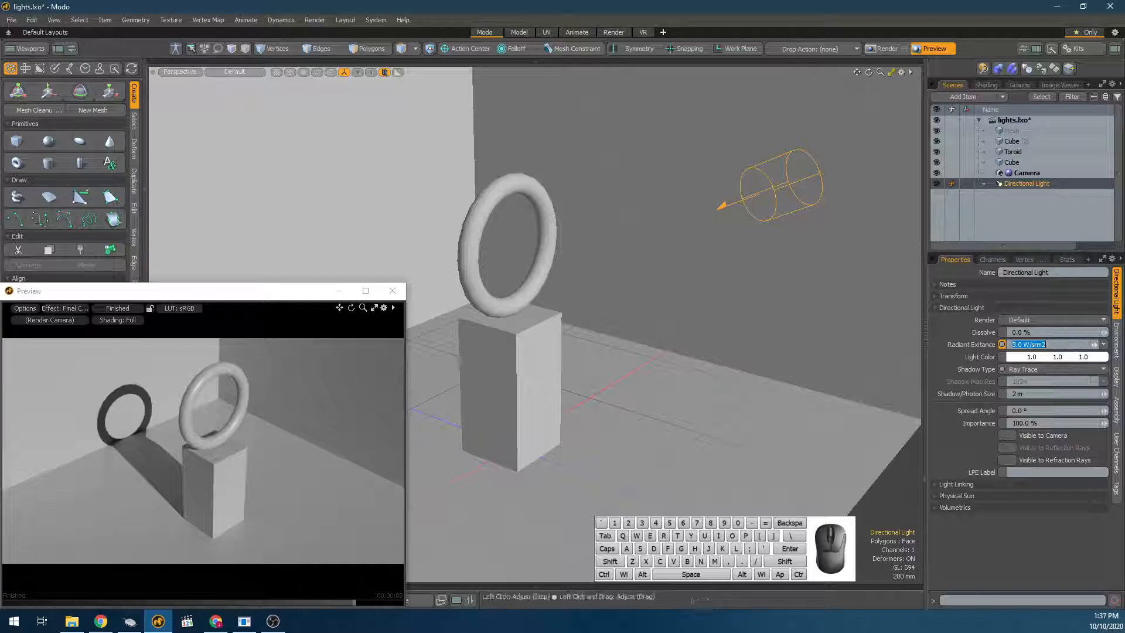
text(0)
key(Return)
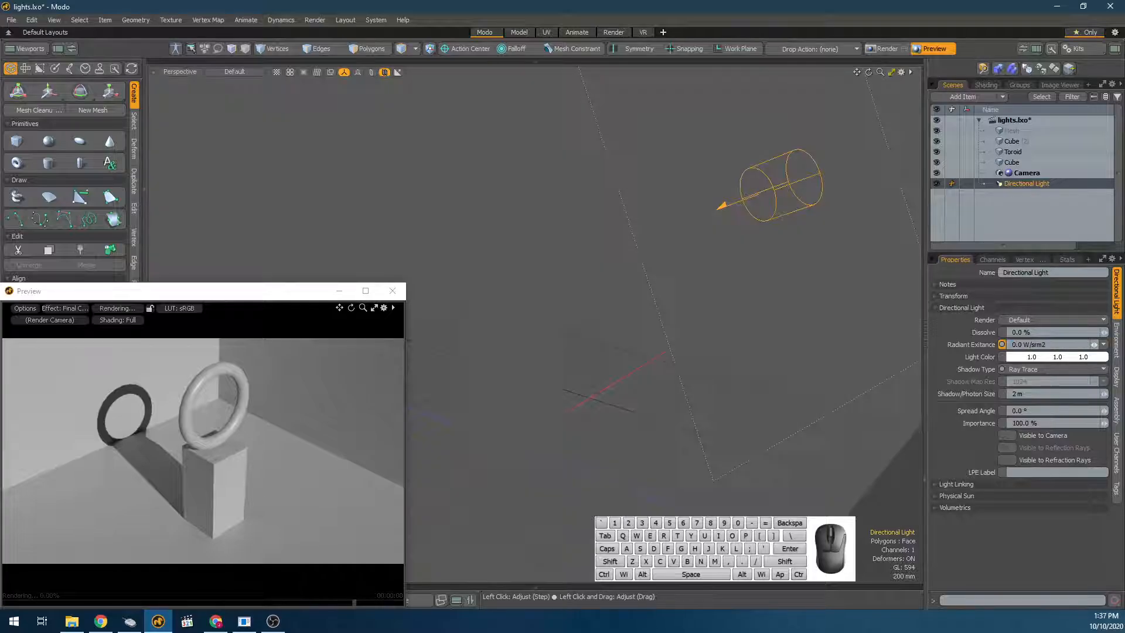
Raise the directional light's radiant exitance gradually to 1.1 W/srm2.
click(1096, 344)
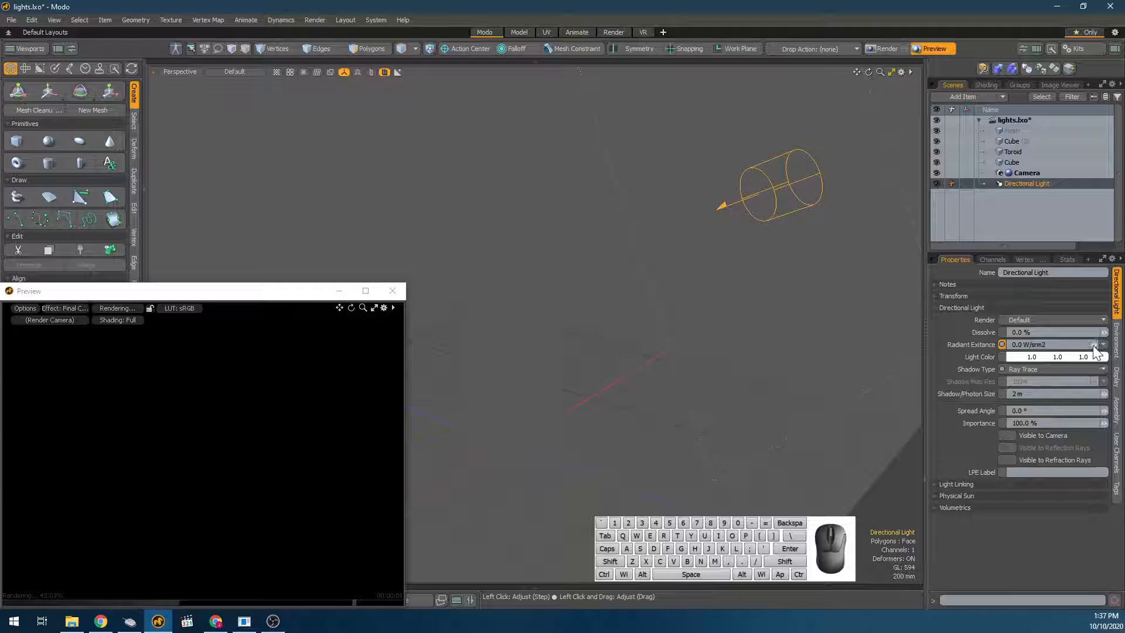
drag(1095, 345, 1094, 349)
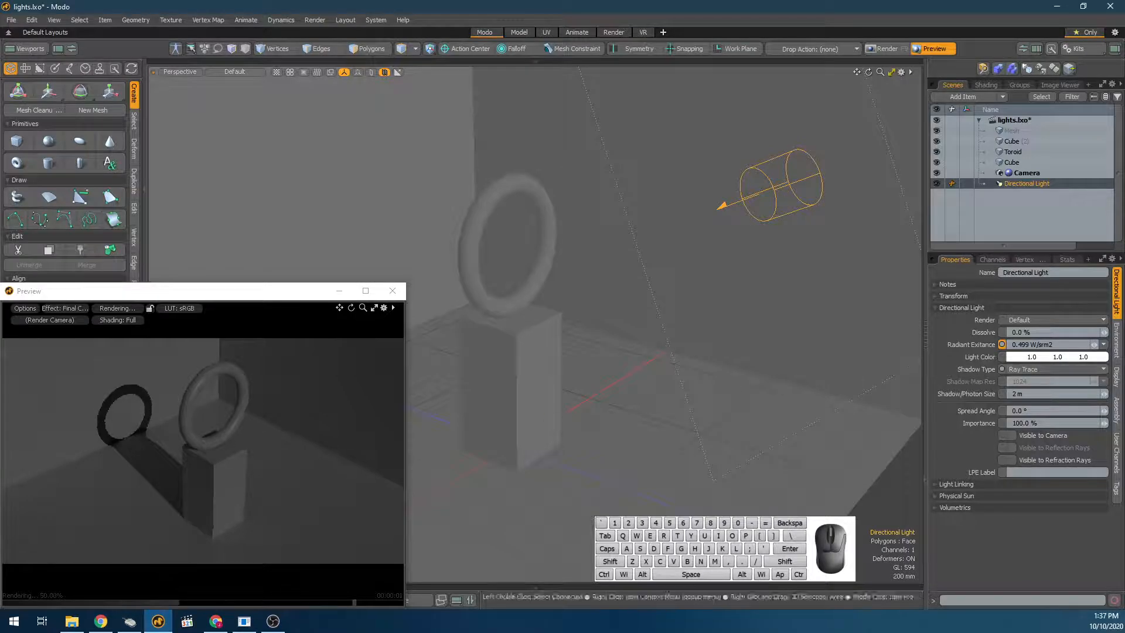
drag(1094, 344, 1094, 345)
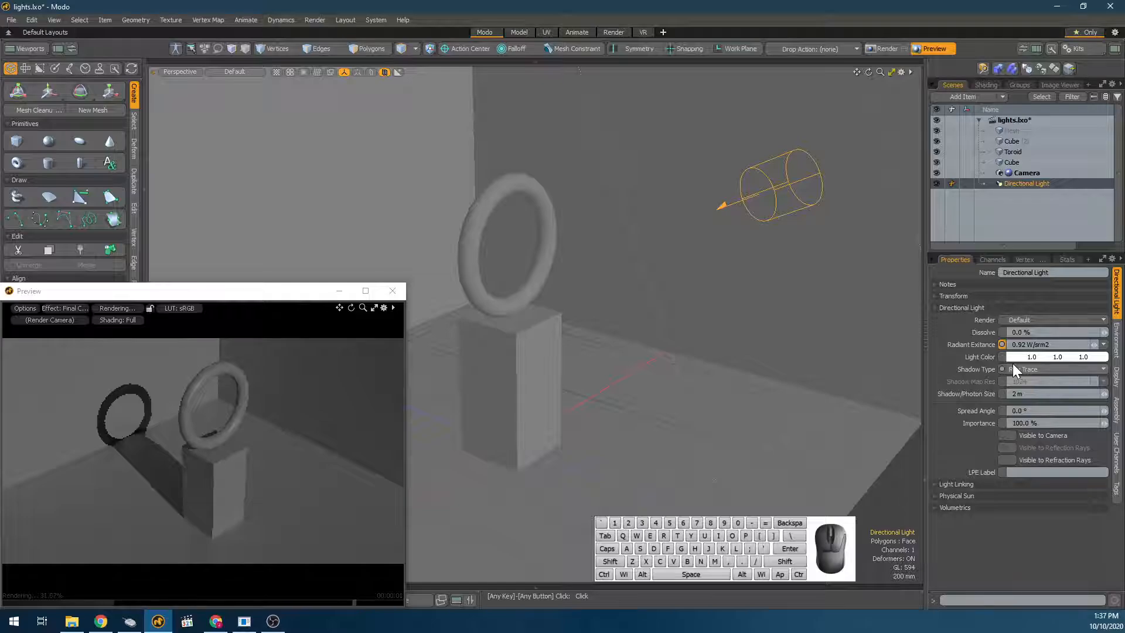
click(1094, 345)
click(1094, 345)
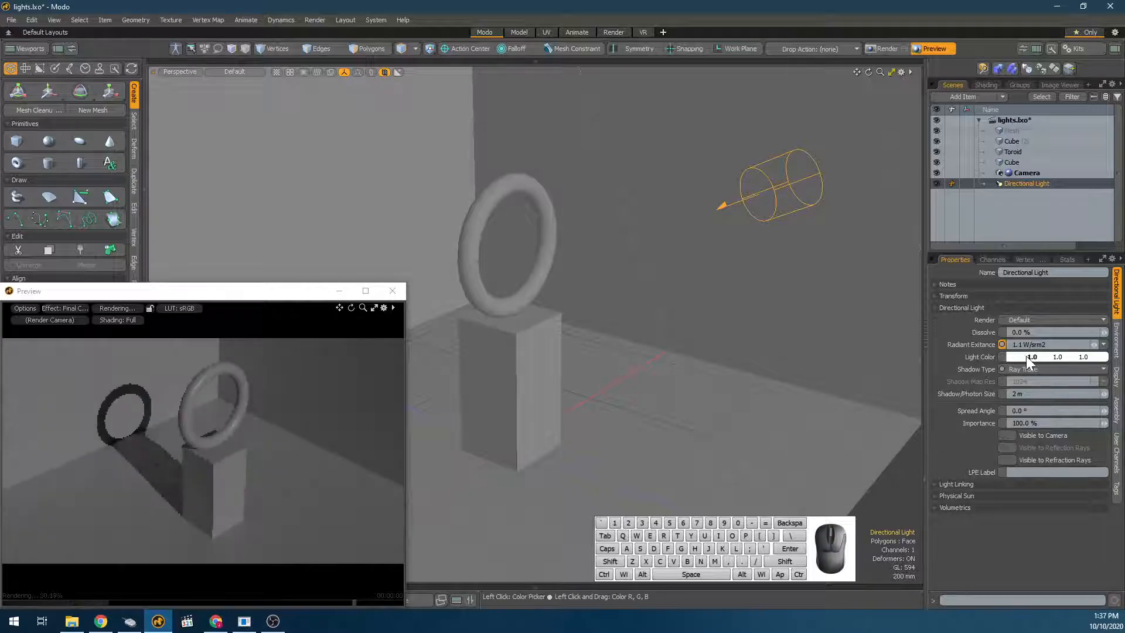
Assign the floor and wall mesh a new material named "floor" with a white color (1.0, 1.0, 1.0).
click(513, 428)
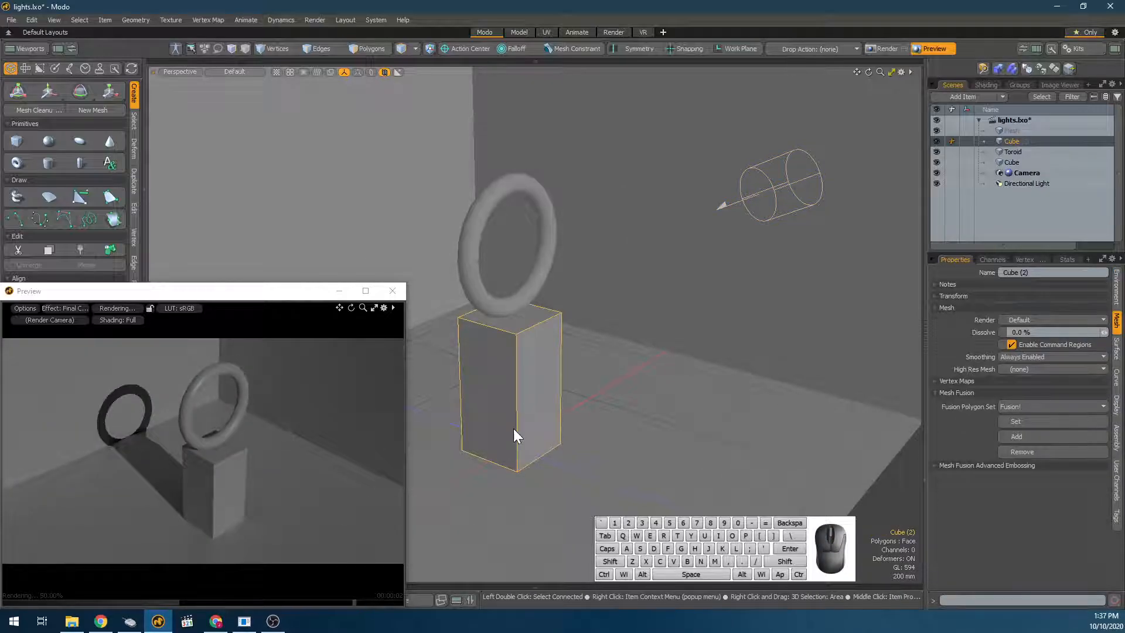
click(595, 389)
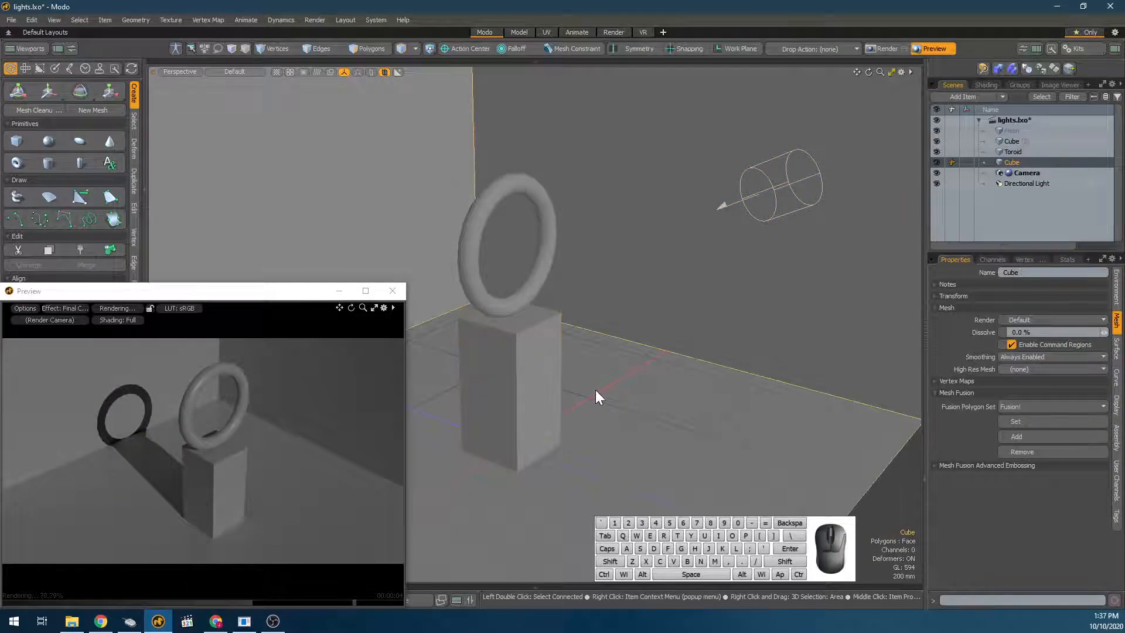
key(m)
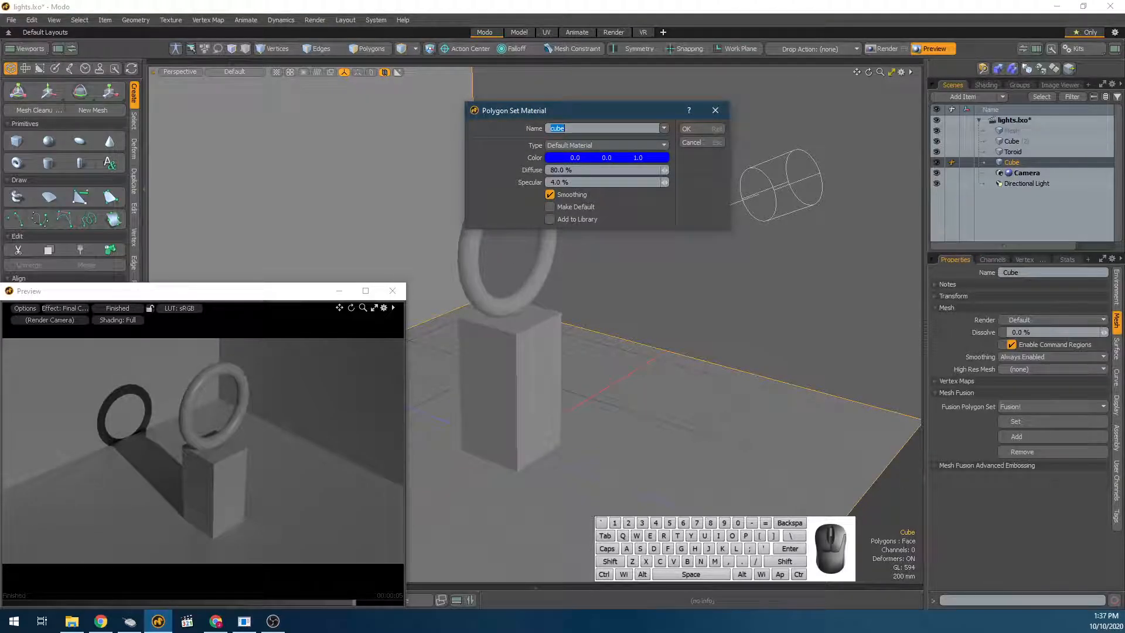
drag(607, 157, 665, 157)
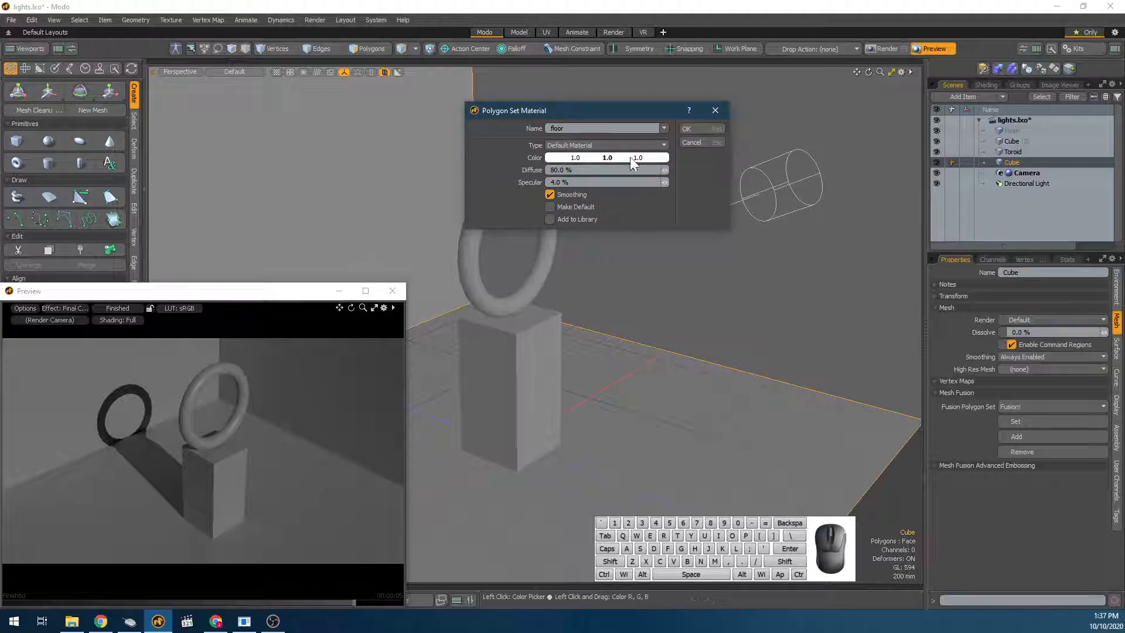
click(685, 129)
Assign the pedestal a new material named "cube" with a pure red color (255, 0, 0).
click(501, 397)
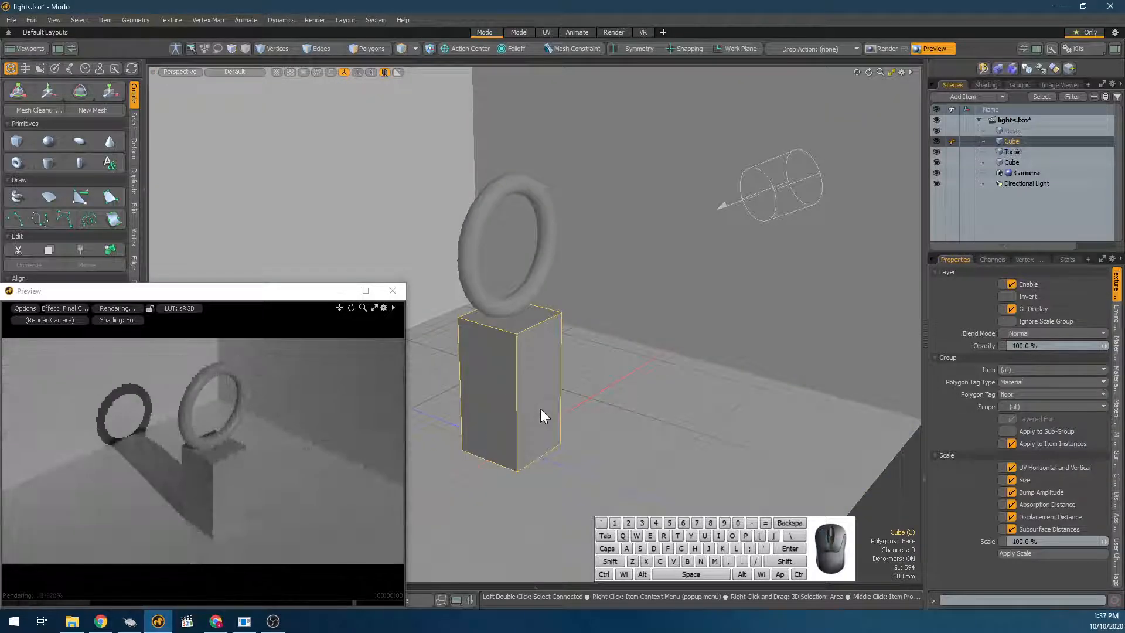
key(m)
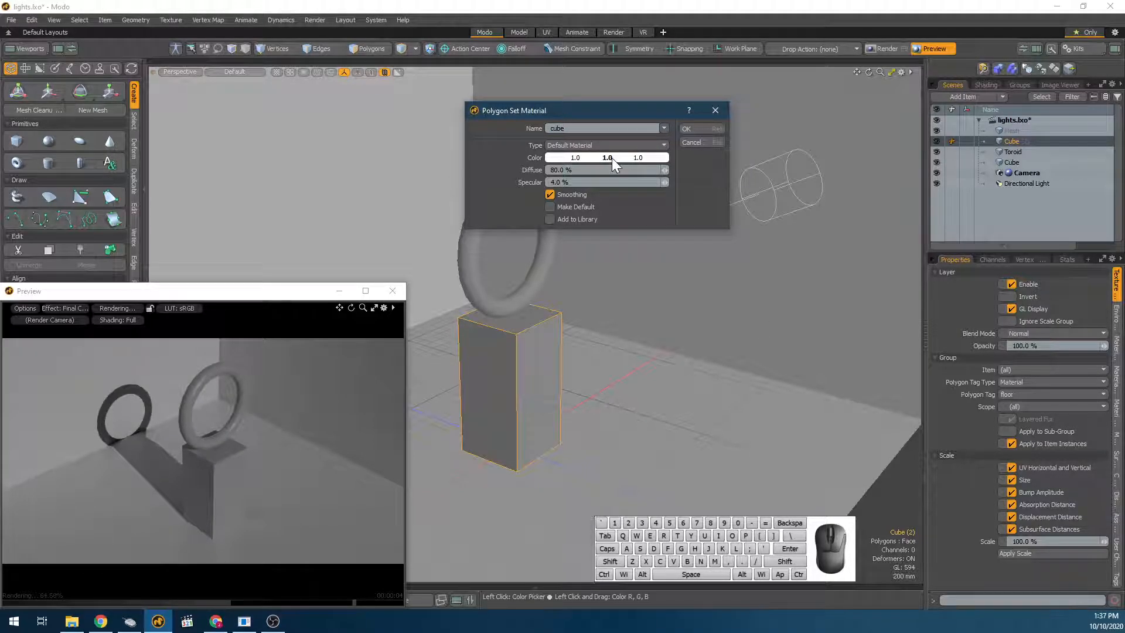
drag(610, 157, 556, 157)
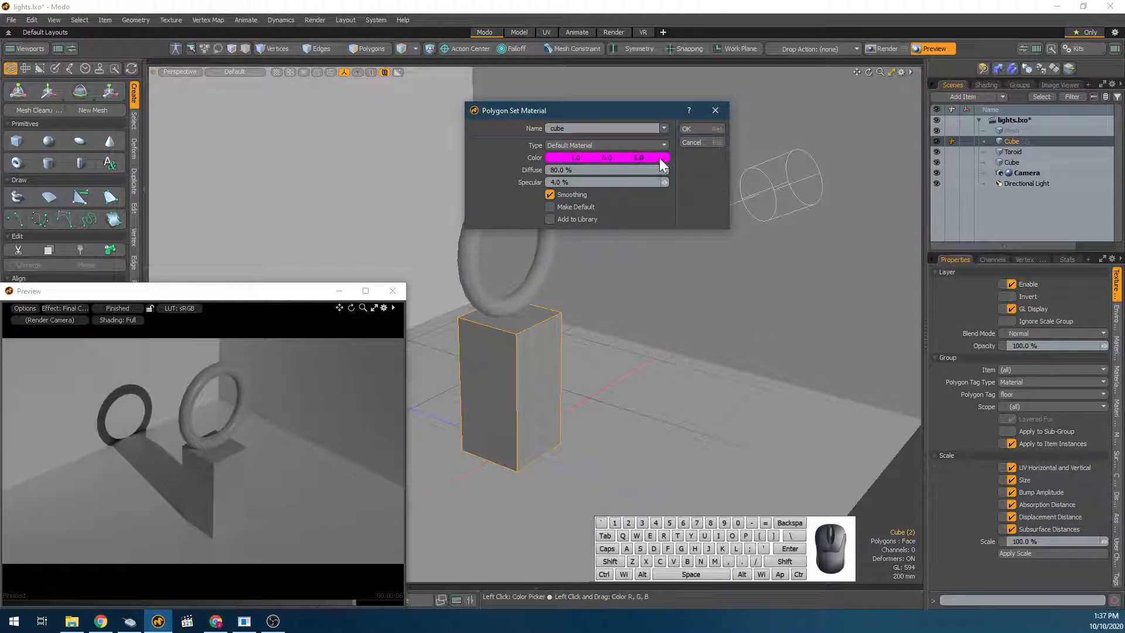
click(625, 159)
click(589, 183)
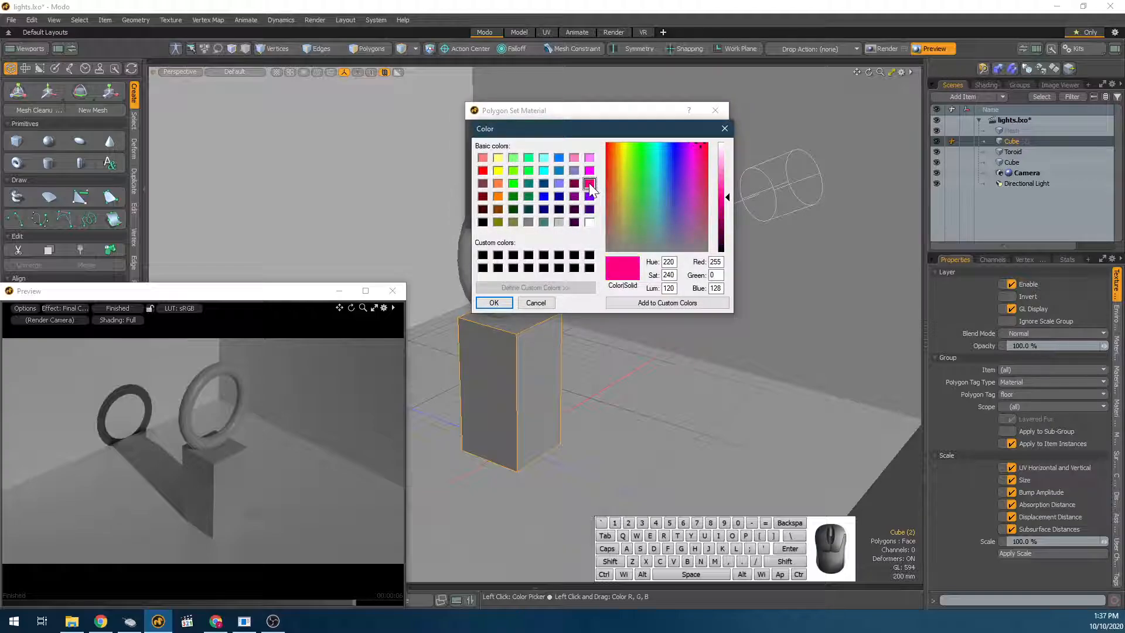
click(483, 170)
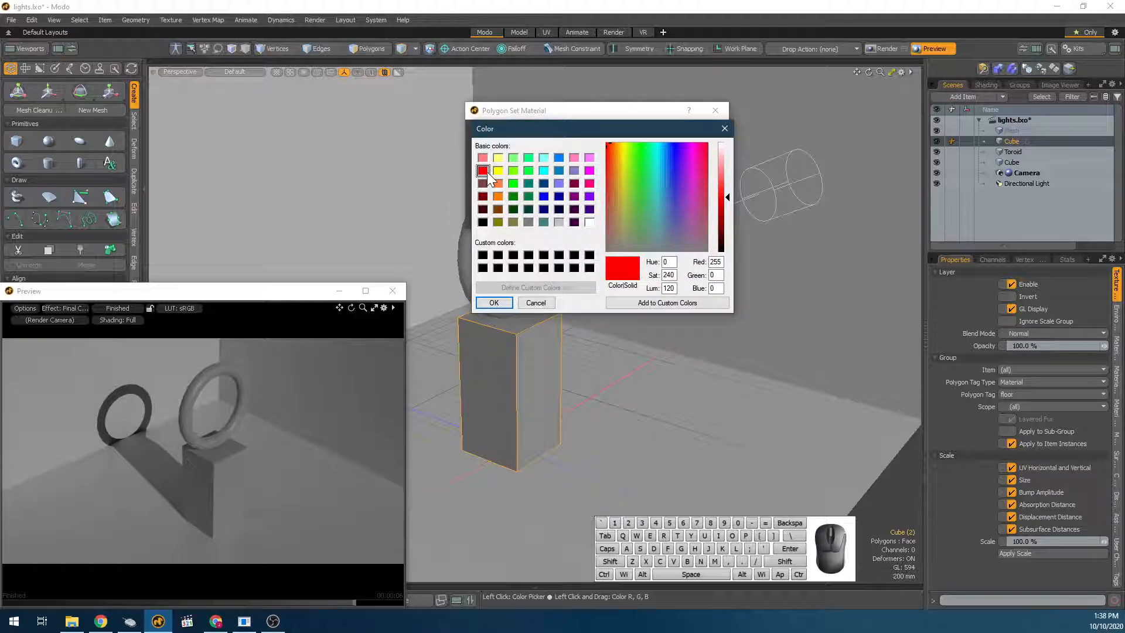
click(494, 303)
click(710, 129)
Assign the ring a new material named "torus" with a turquoise color of about 0.15, 0.8, 0.85.
click(537, 290)
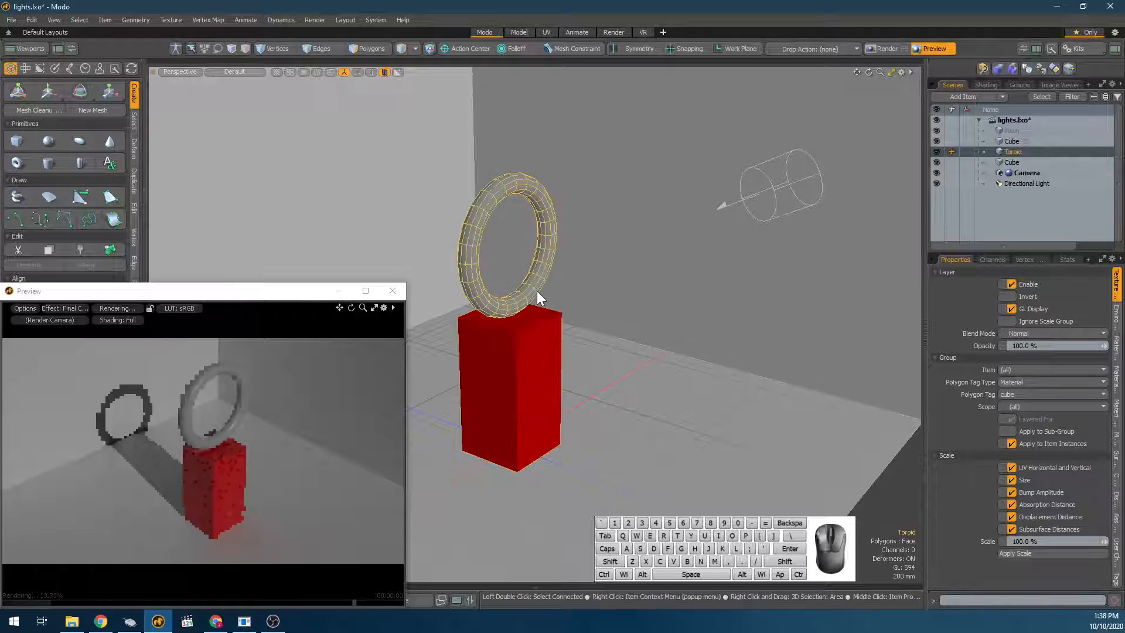
key(m)
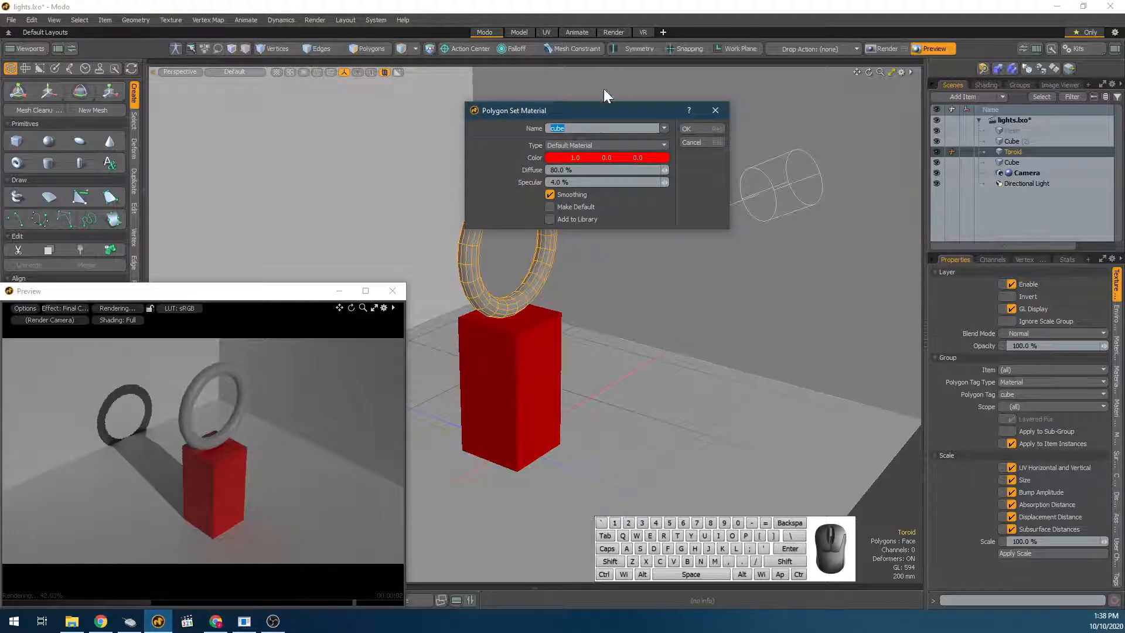
text(torus)
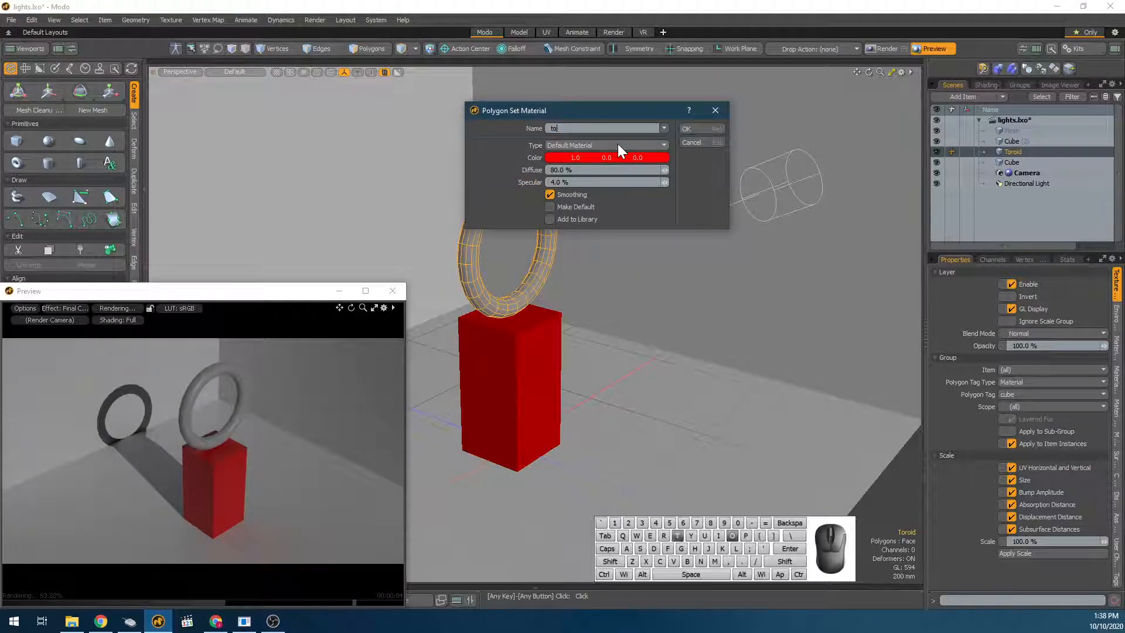
click(634, 160)
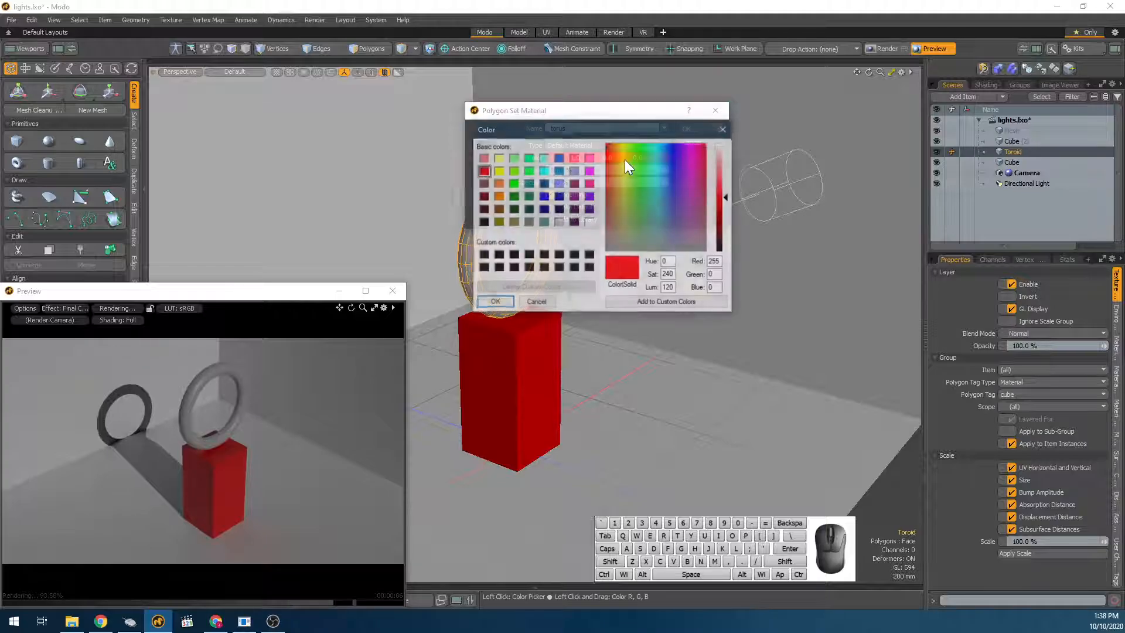
drag(693, 206, 660, 176)
click(503, 304)
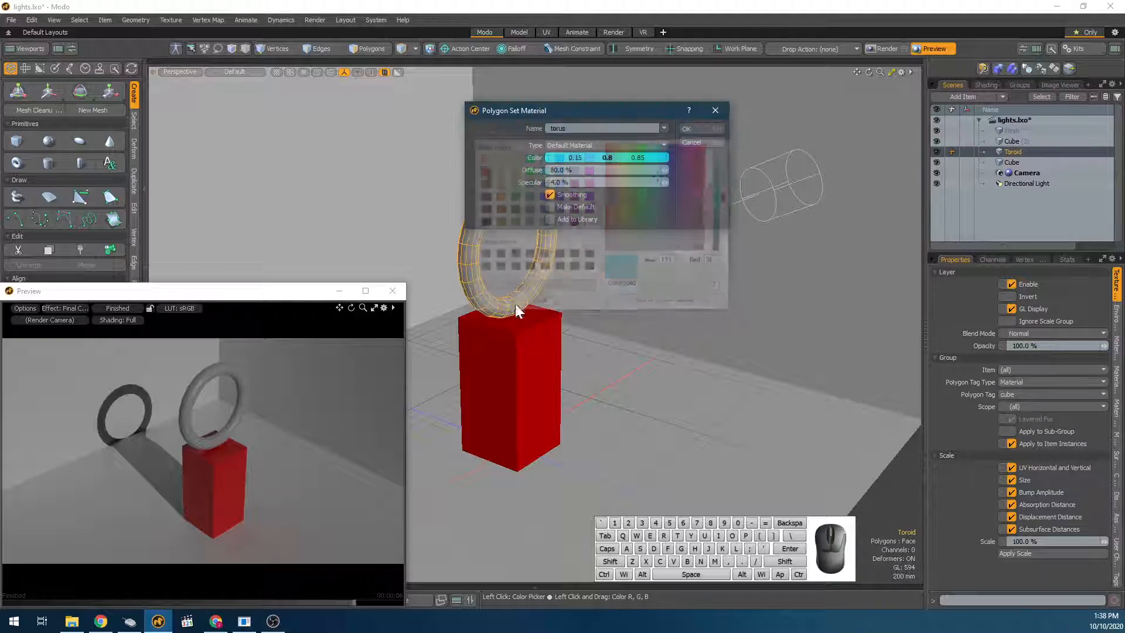
click(694, 129)
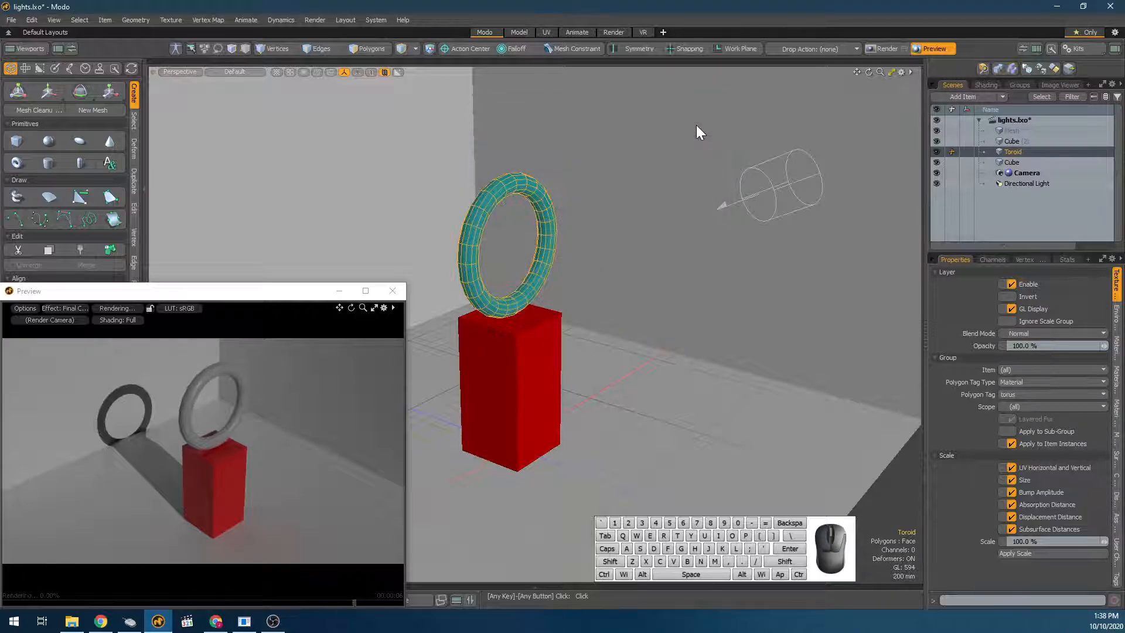
Set the directional light's color to a warm yellow of about 1.0, 0.83, 0.0.
alt+drag(668, 307, 777, 283)
click(768, 297)
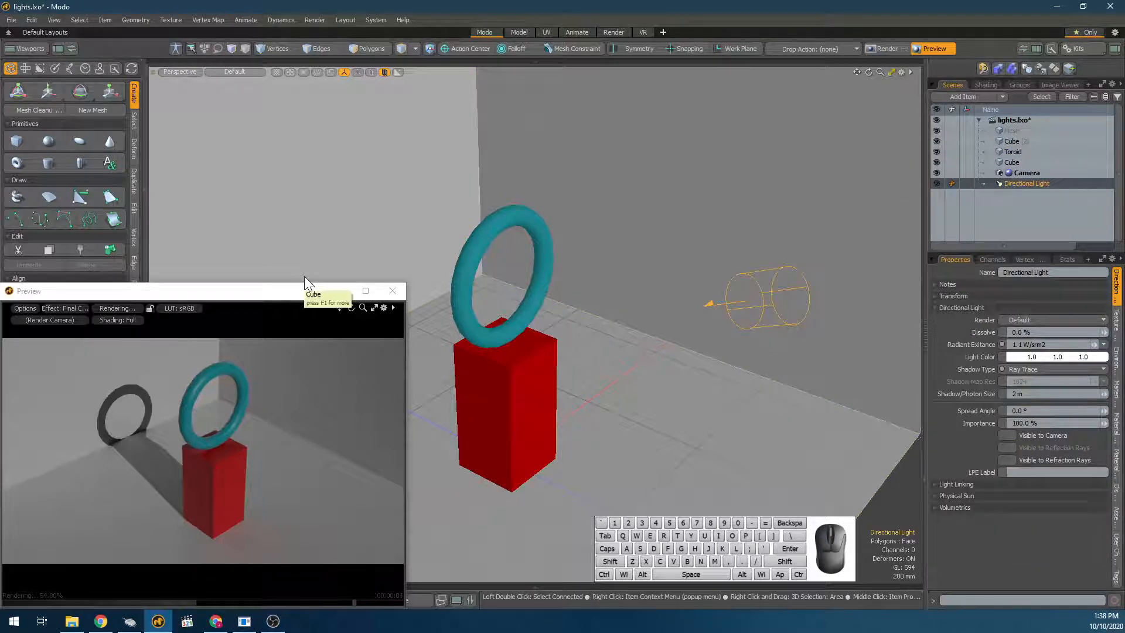
click(452, 305)
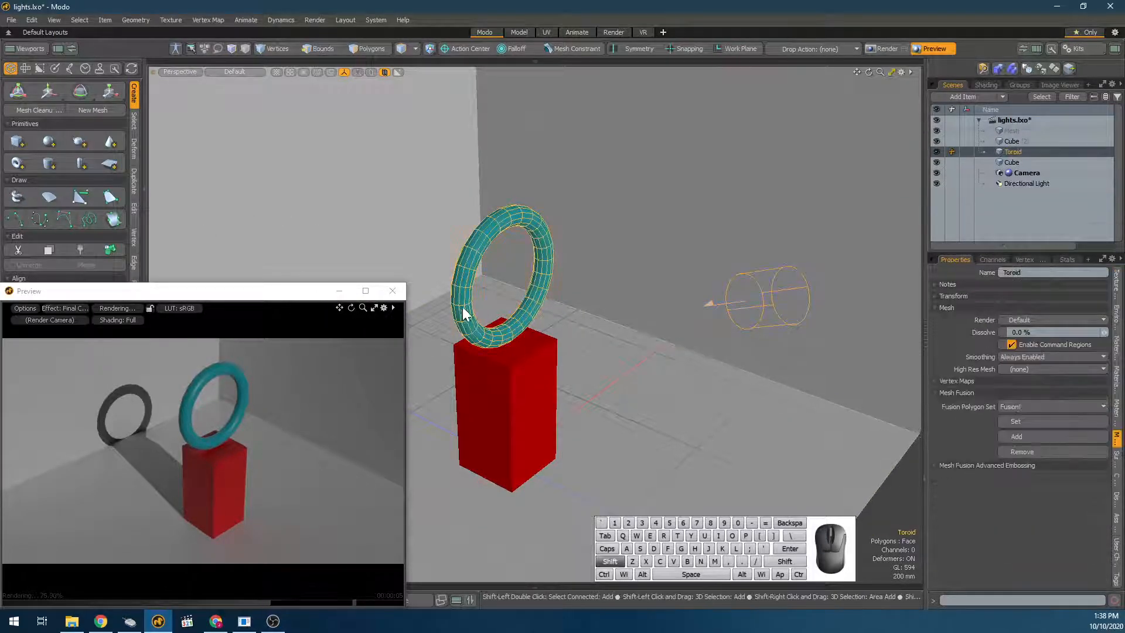
click(814, 293)
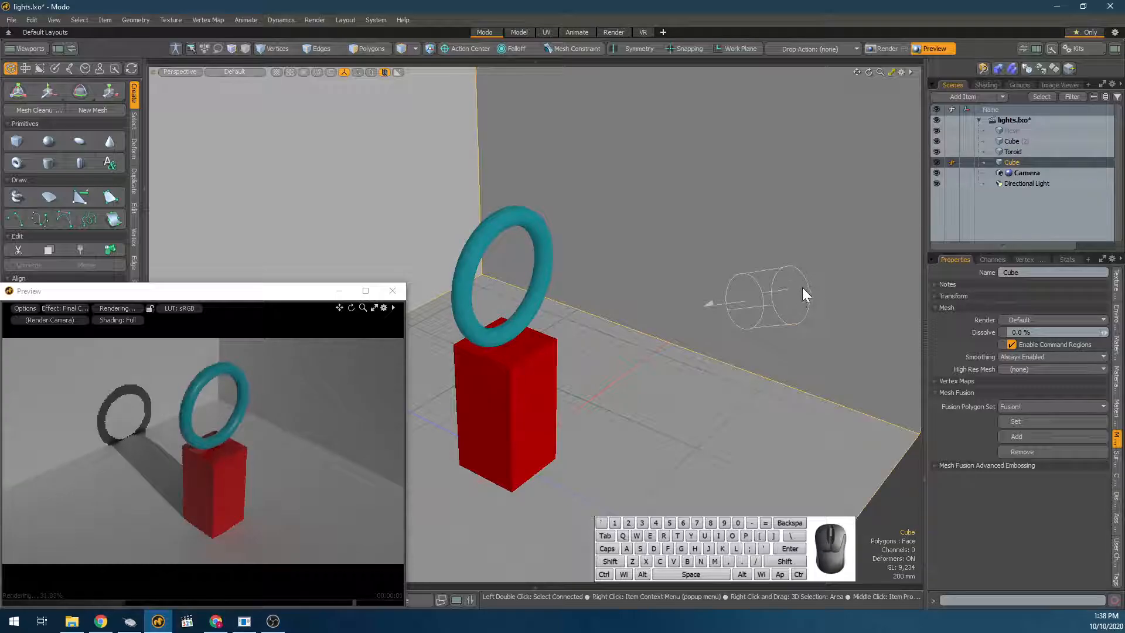
click(804, 286)
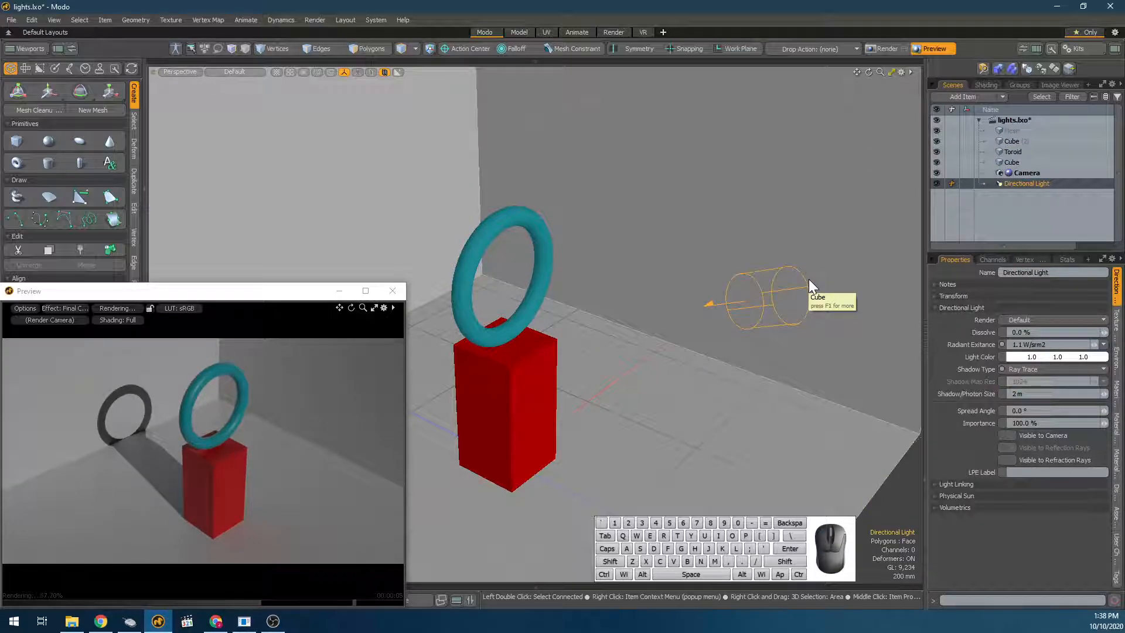
click(1074, 358)
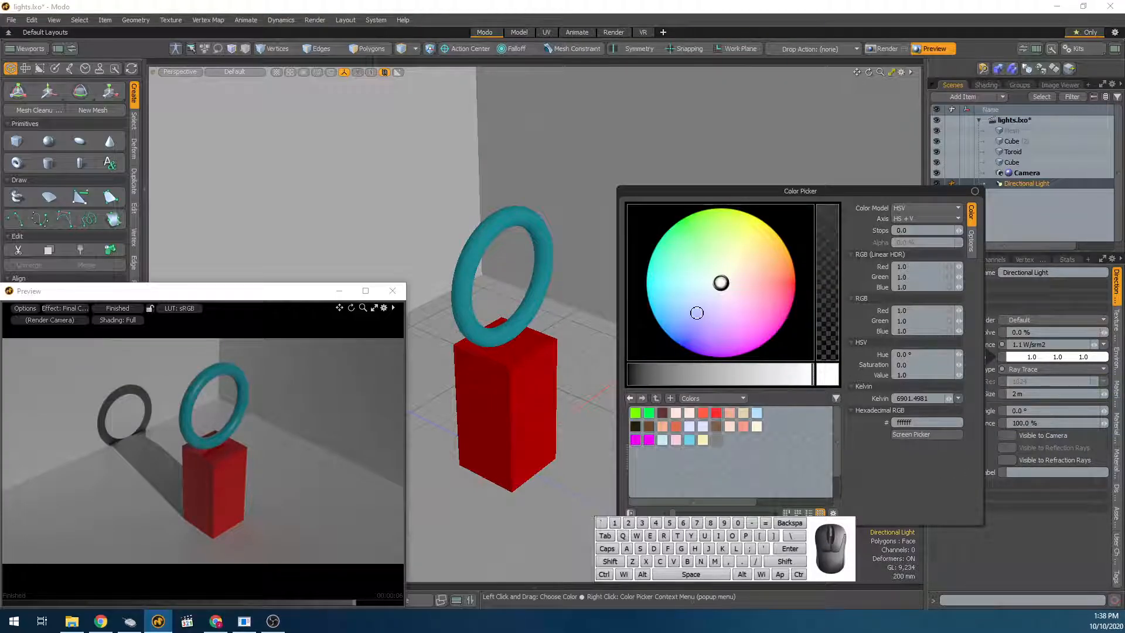
drag(696, 313, 811, 207)
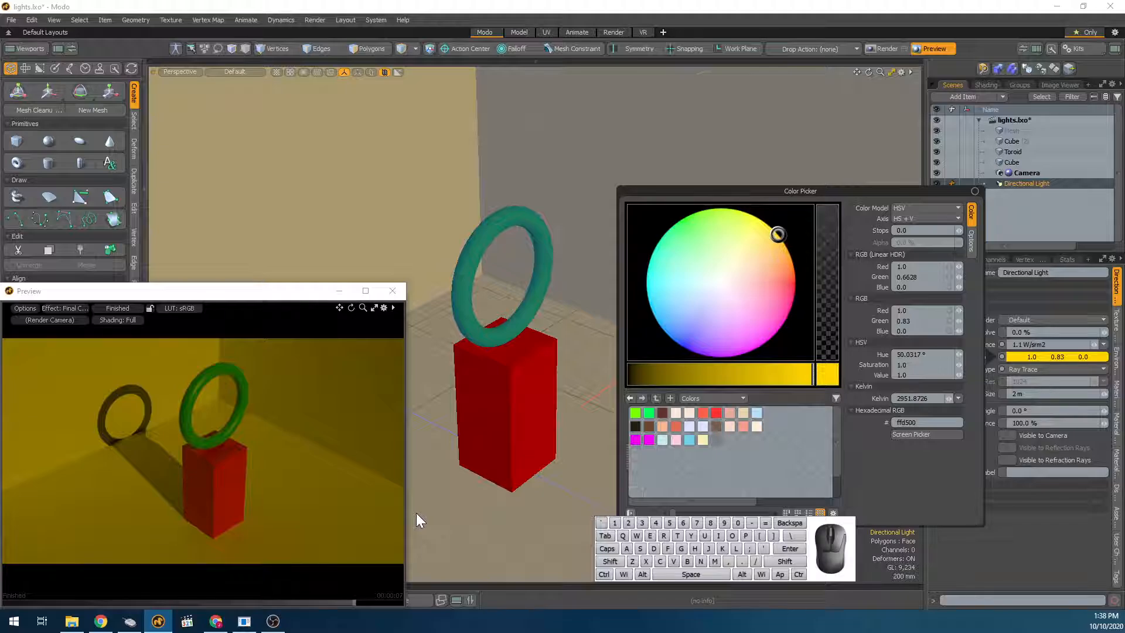
click(523, 382)
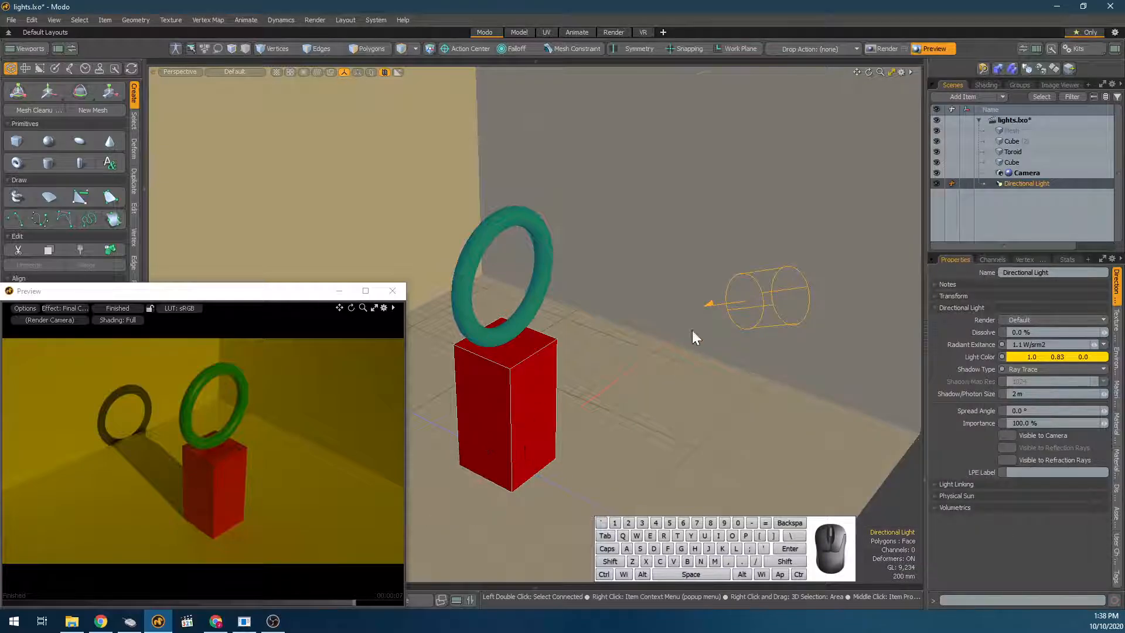
click(755, 312)
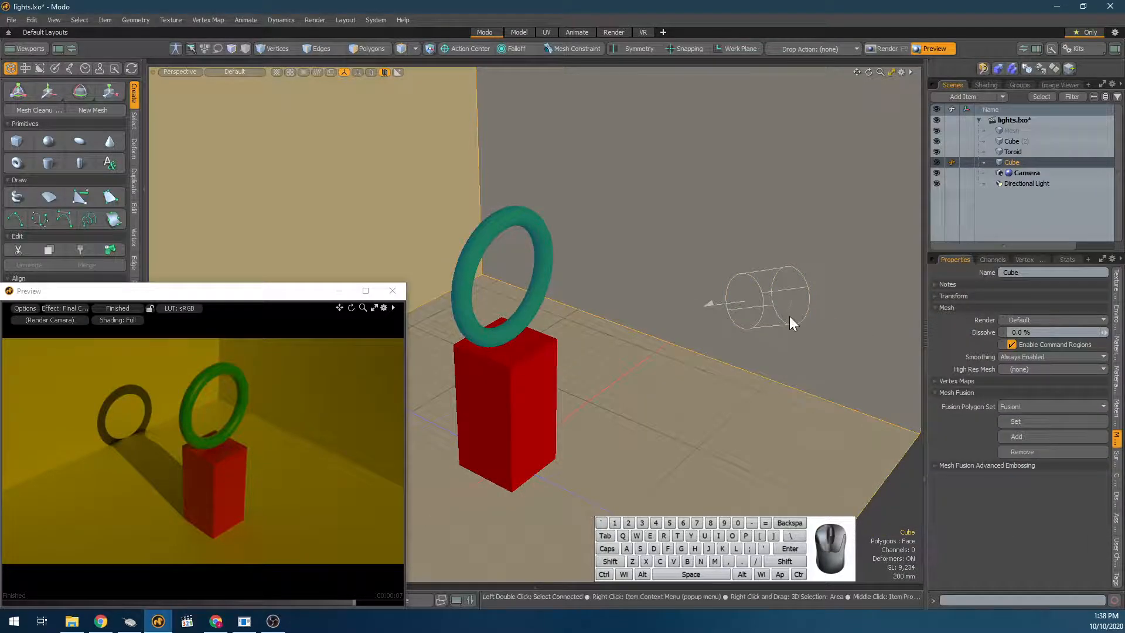
click(768, 313)
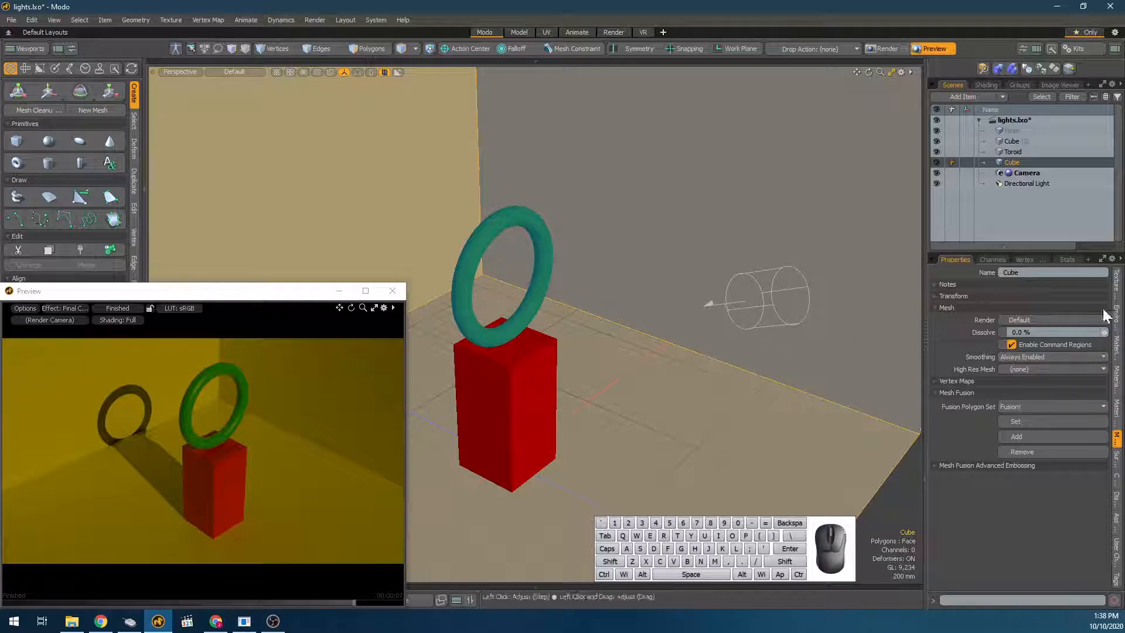
click(994, 381)
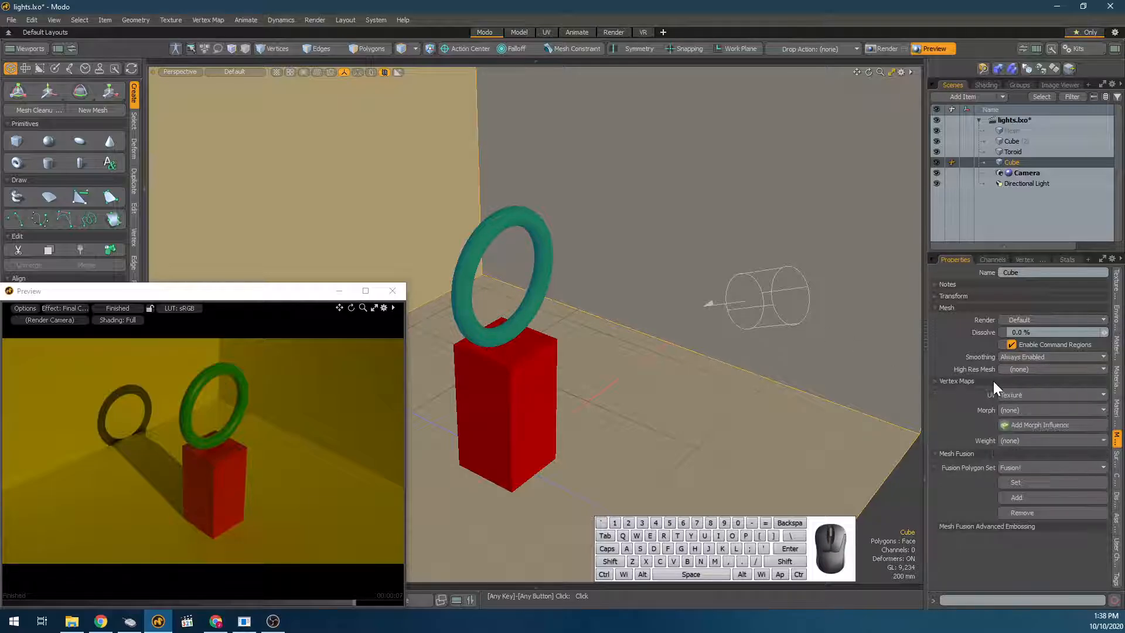
click(1117, 347)
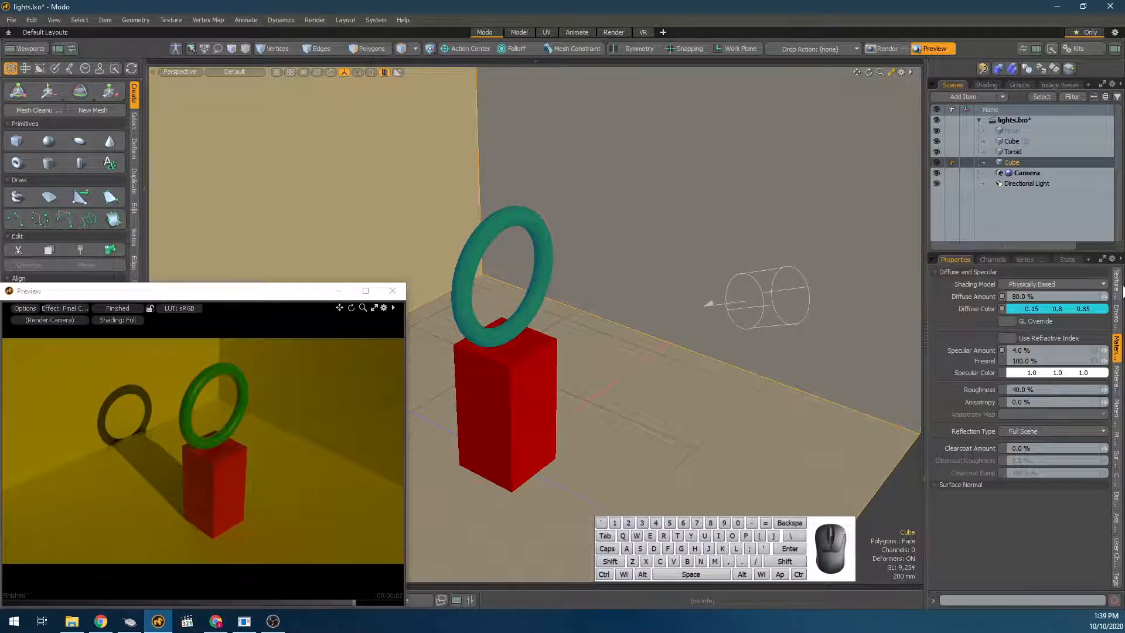
click(1011, 181)
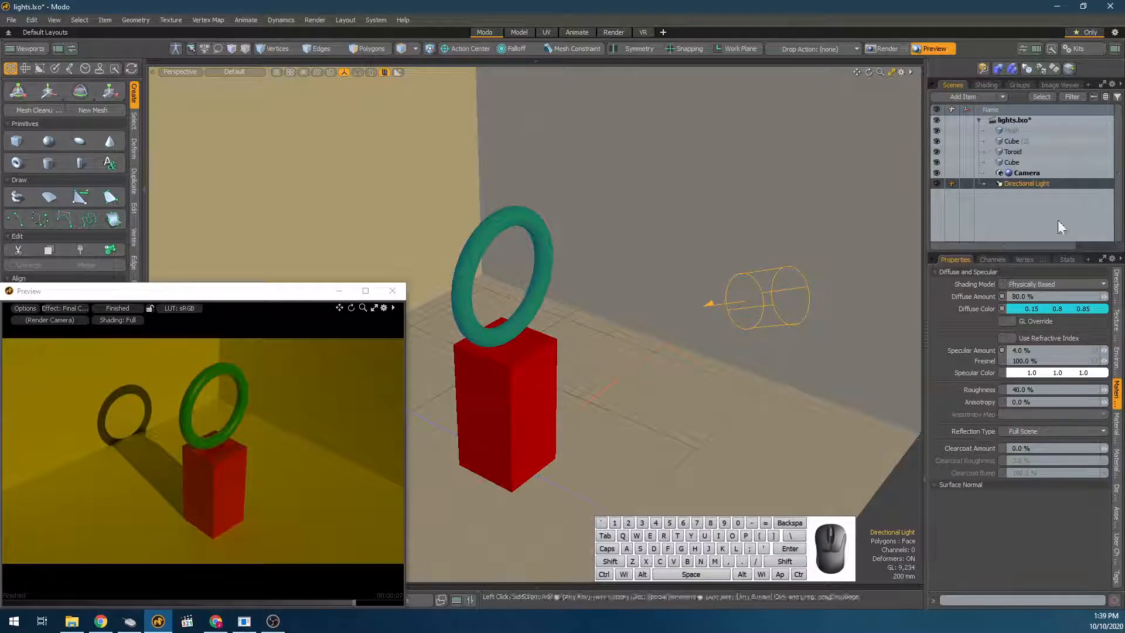
click(1012, 141)
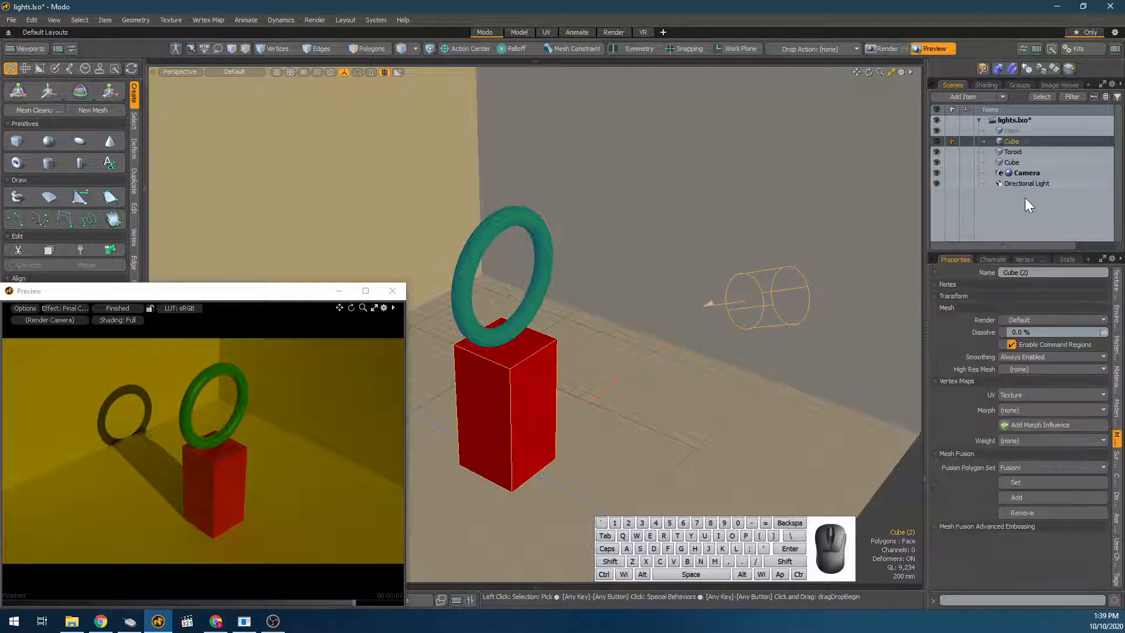
Set the directional light's color to white (1.0, 1.0, 1.0).
click(1026, 186)
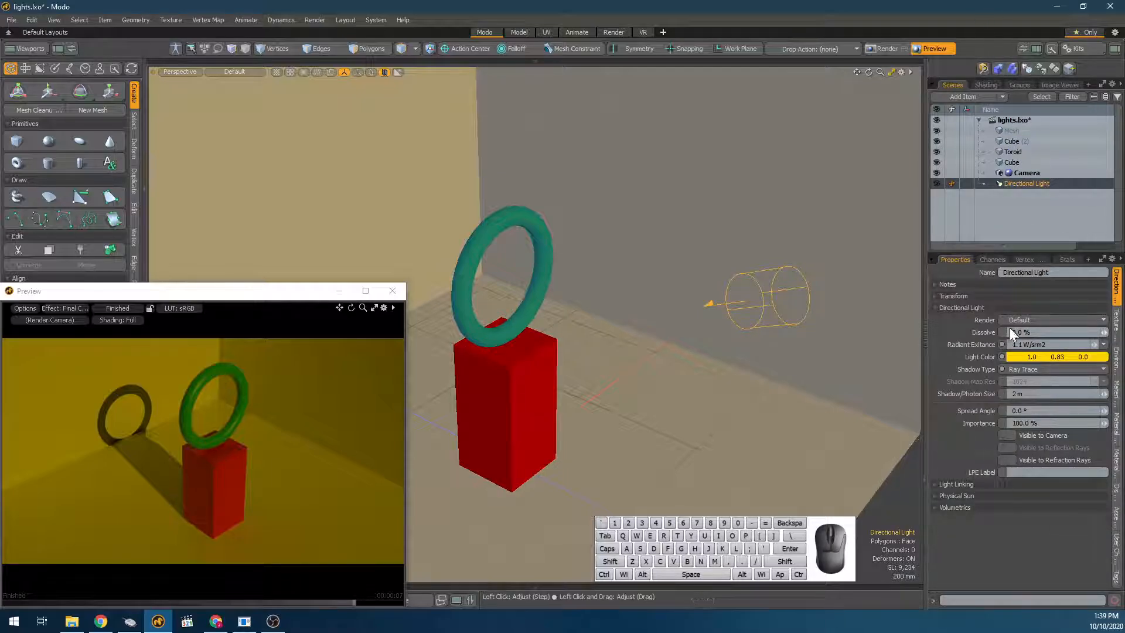
click(1022, 356)
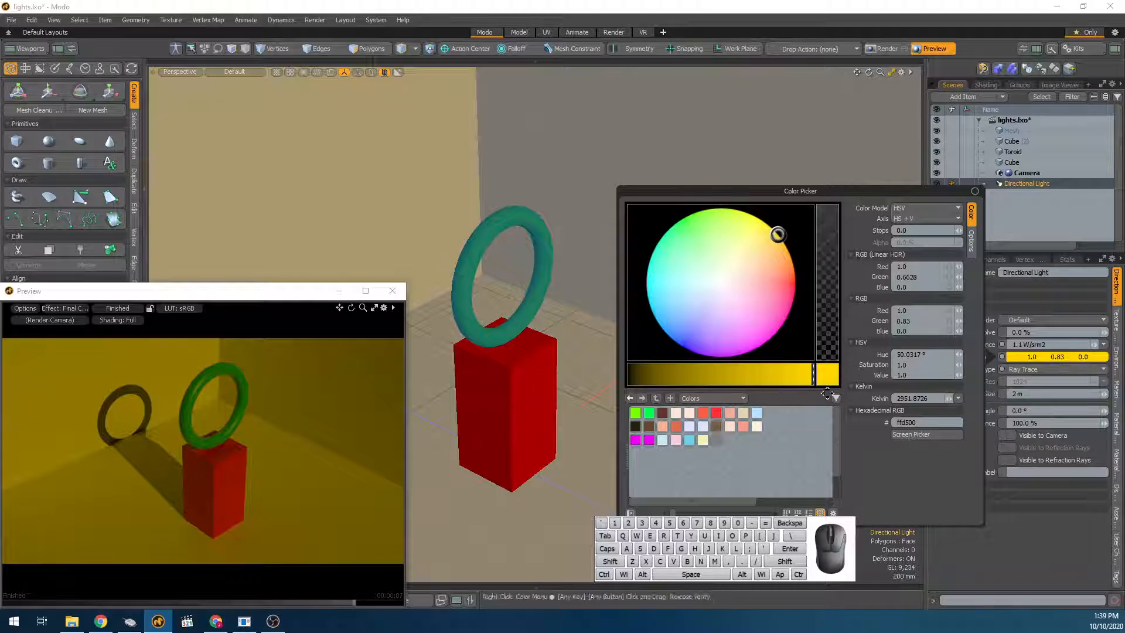
drag(789, 378, 1007, 376)
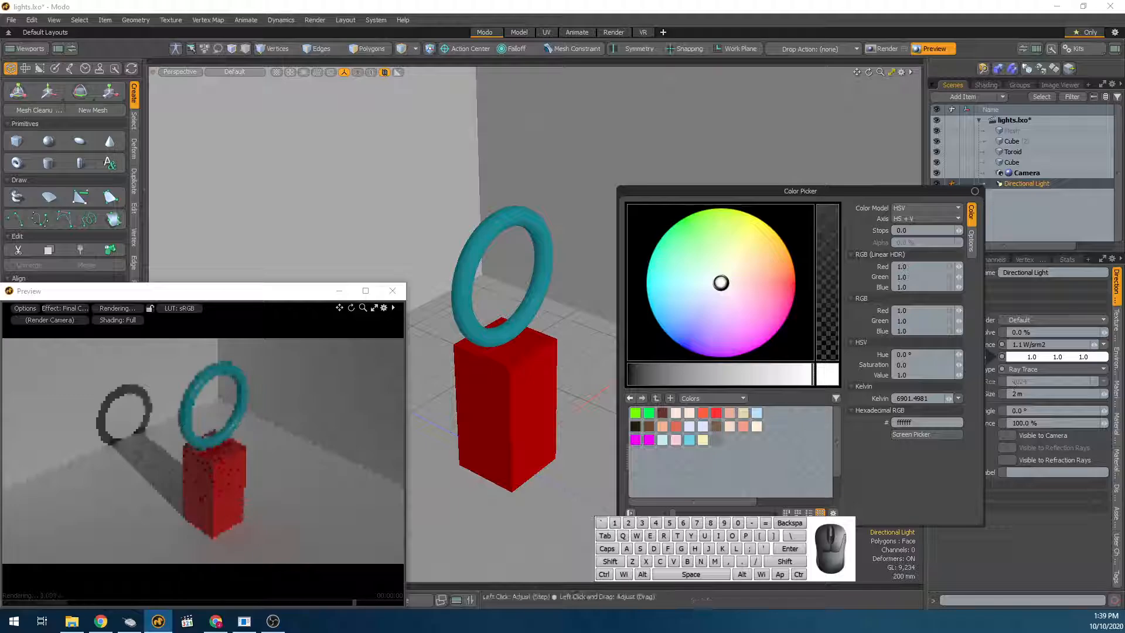
click(1041, 546)
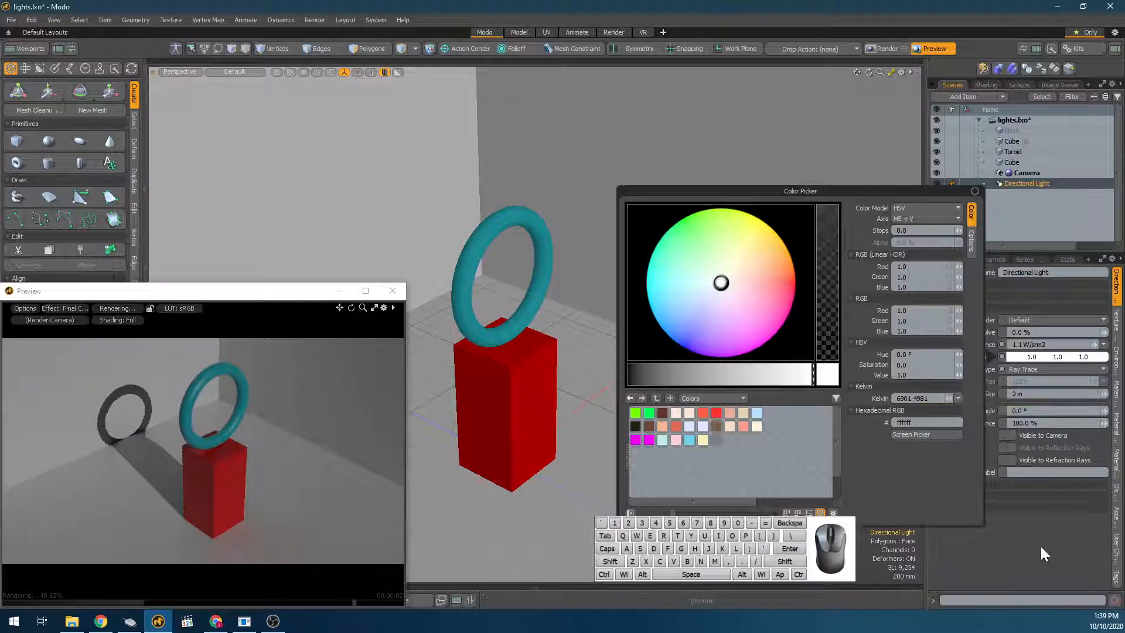
Review the shadow type options of the directional light, leaving Ray Trace selected.
scroll(518, 364, up, 3)
alt+shift+drag(518, 364, 606, 329)
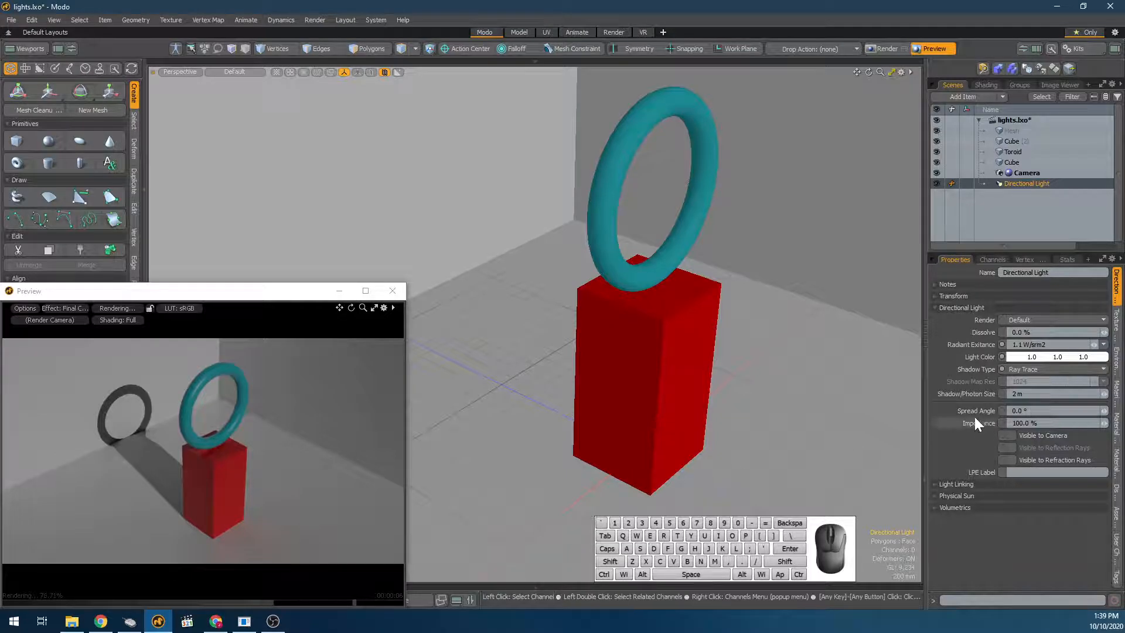
click(1061, 368)
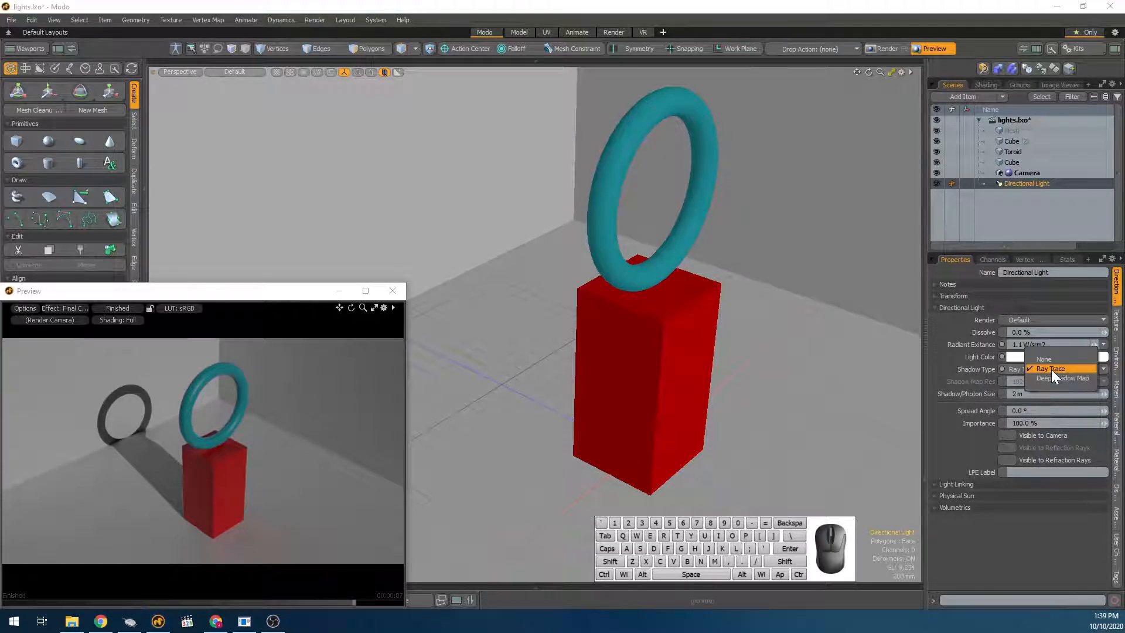
click(1073, 371)
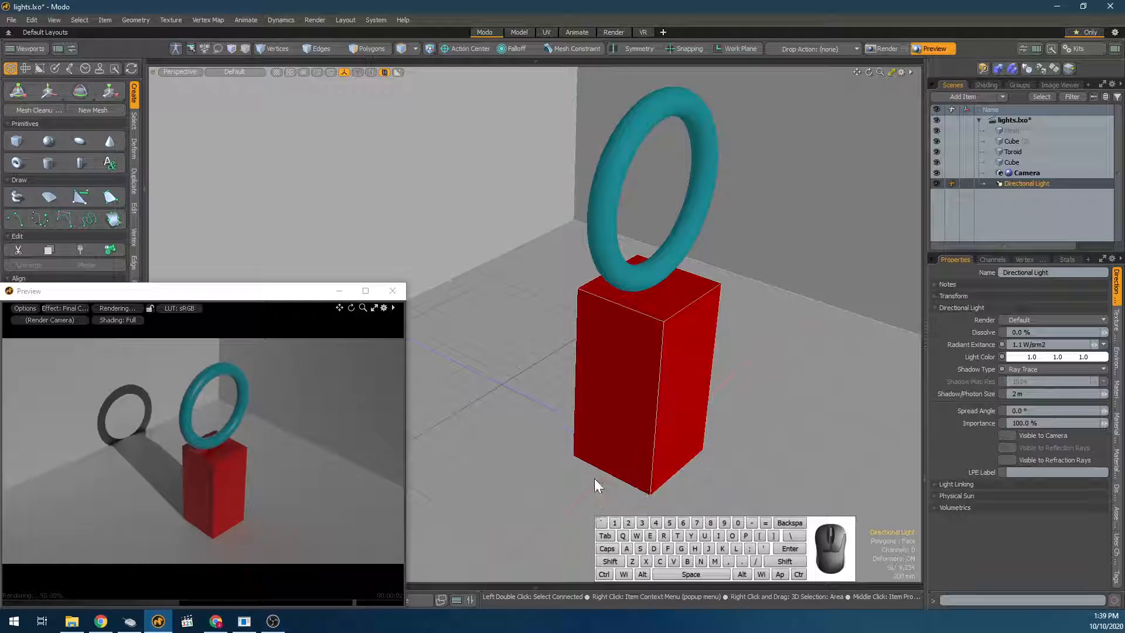
Set the directional light's spread angle to about 2.3° and inspect the ring's shadow up close in the render preview.
click(980, 410)
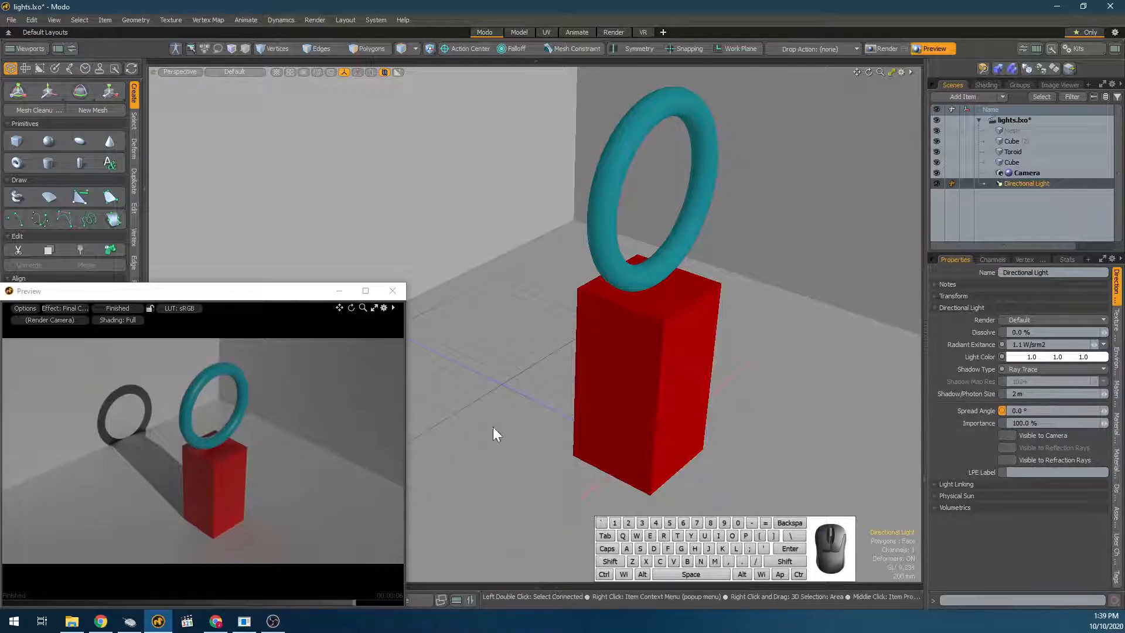
scroll(495, 428, up, 3)
scroll(438, 432, down, 8)
scroll(441, 431, up, 3)
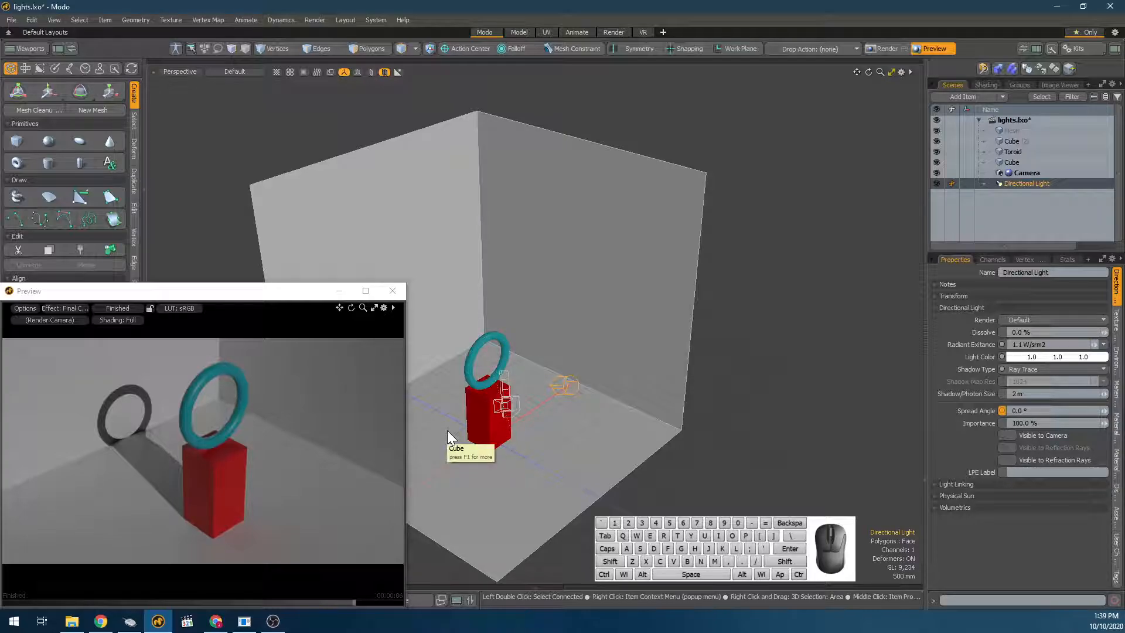
scroll(448, 431, up, 6)
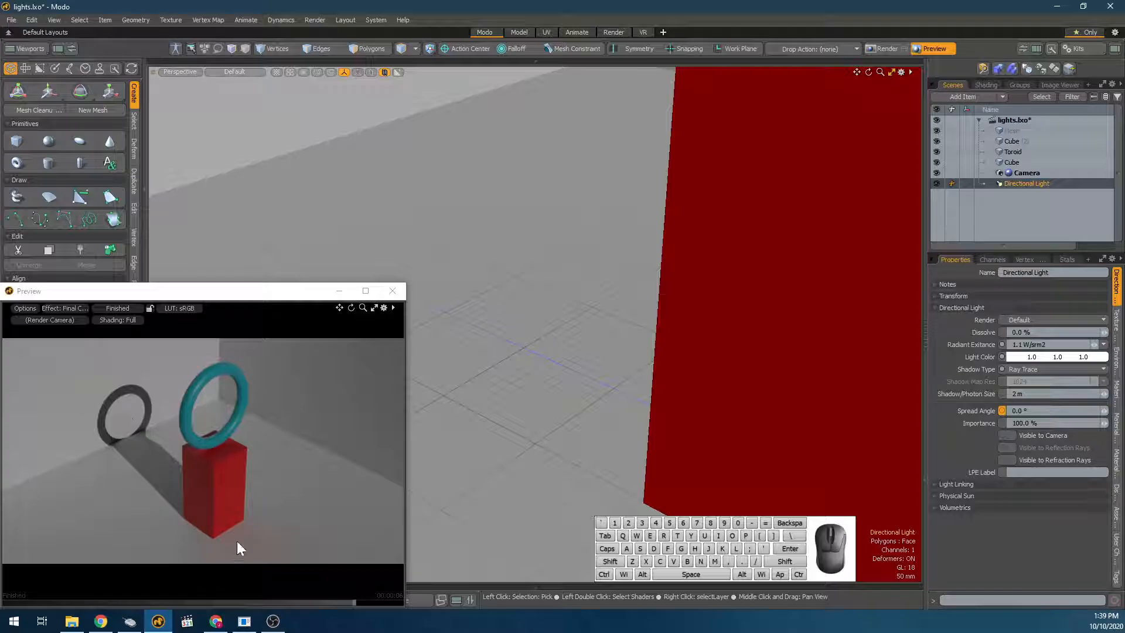
scroll(589, 427, down, 3)
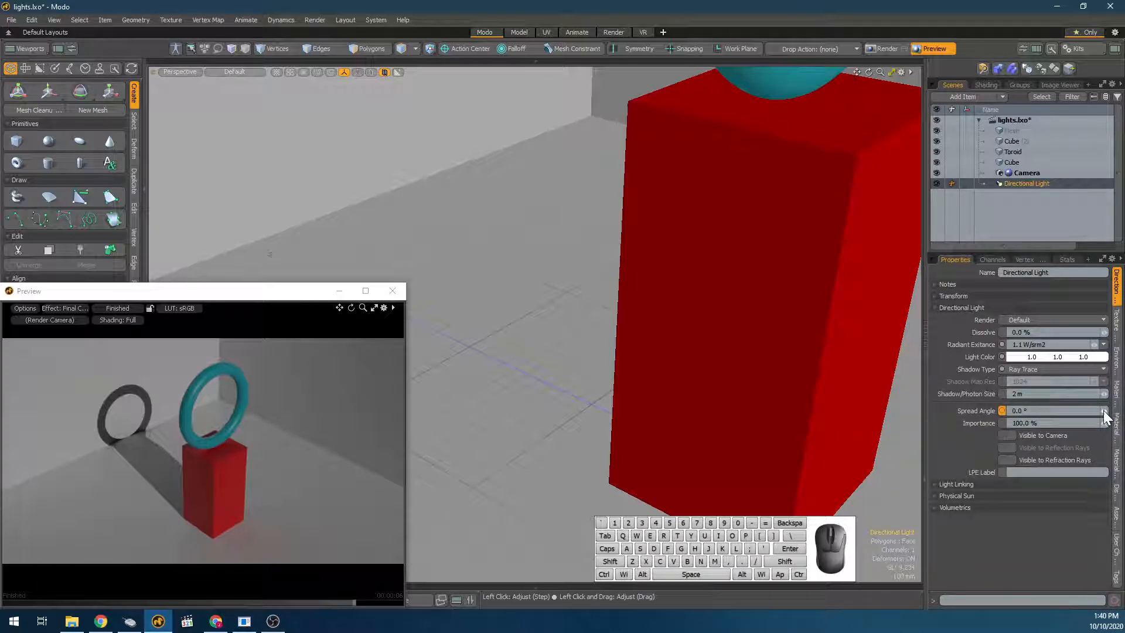
drag(1105, 416, 1112, 414)
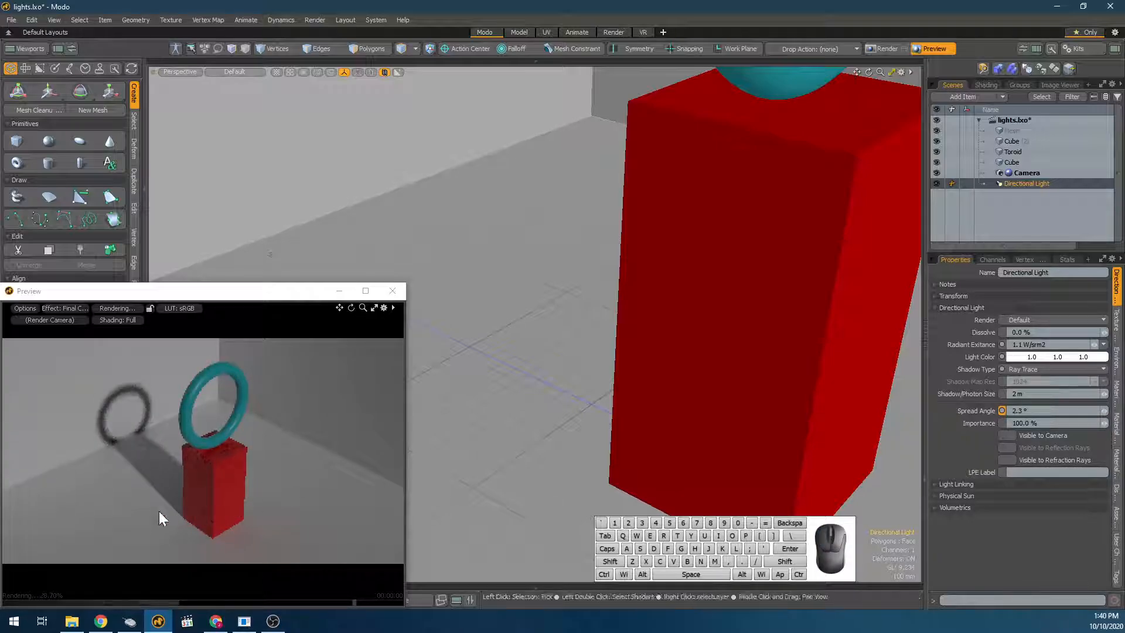
scroll(175, 518, up, 3)
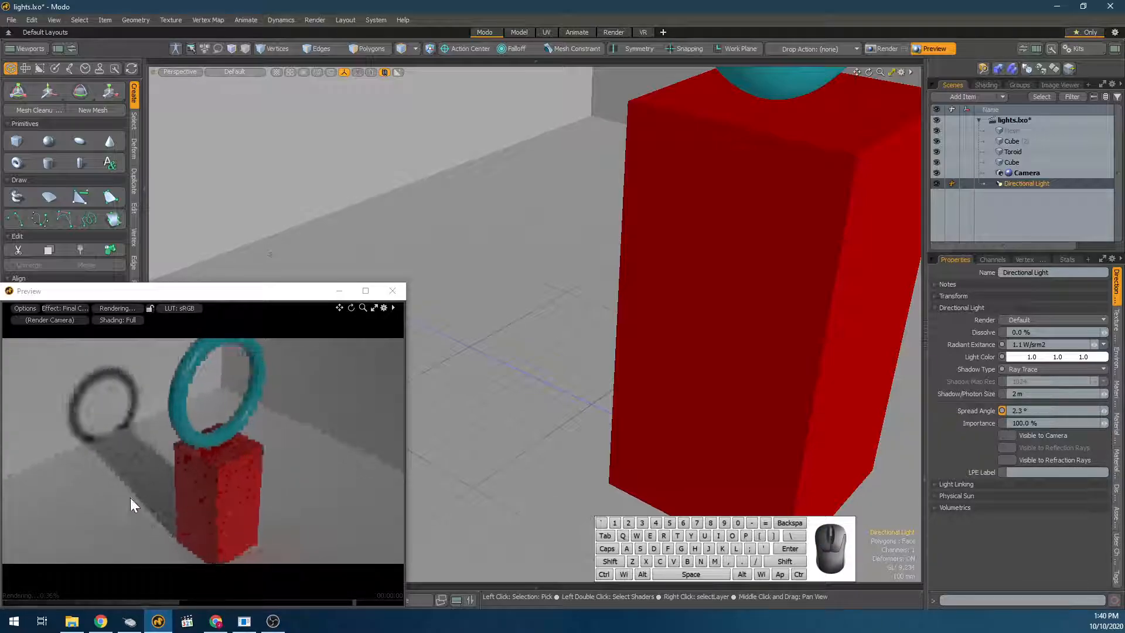
alt+shift+drag(104, 484, 138, 470)
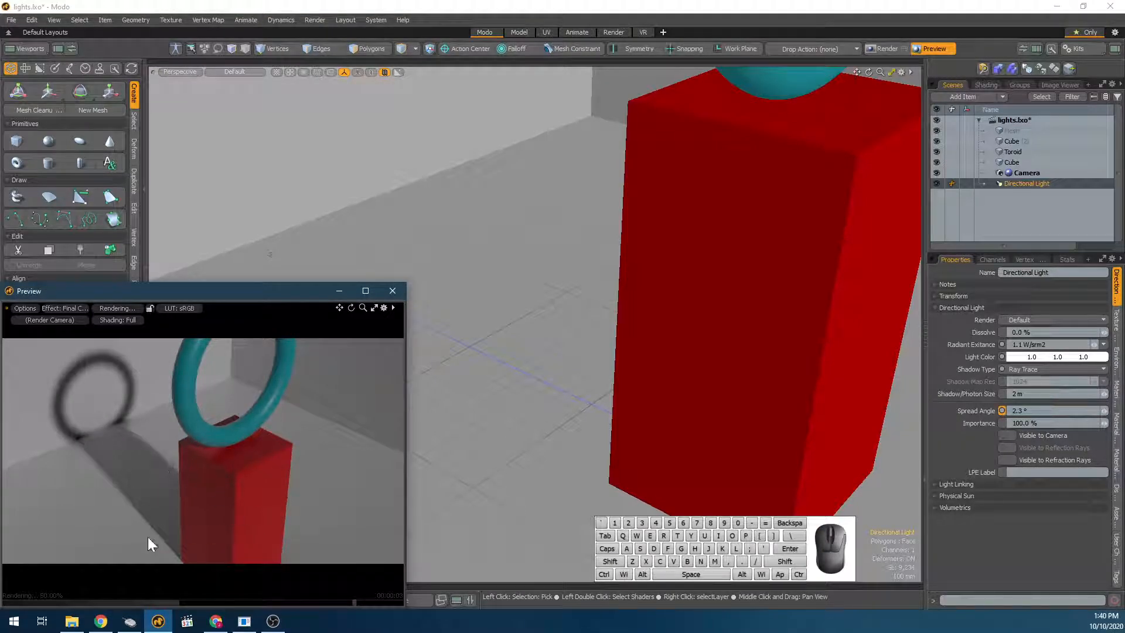
Increase the directional light's spread angle to about 20.9°.
click(721, 384)
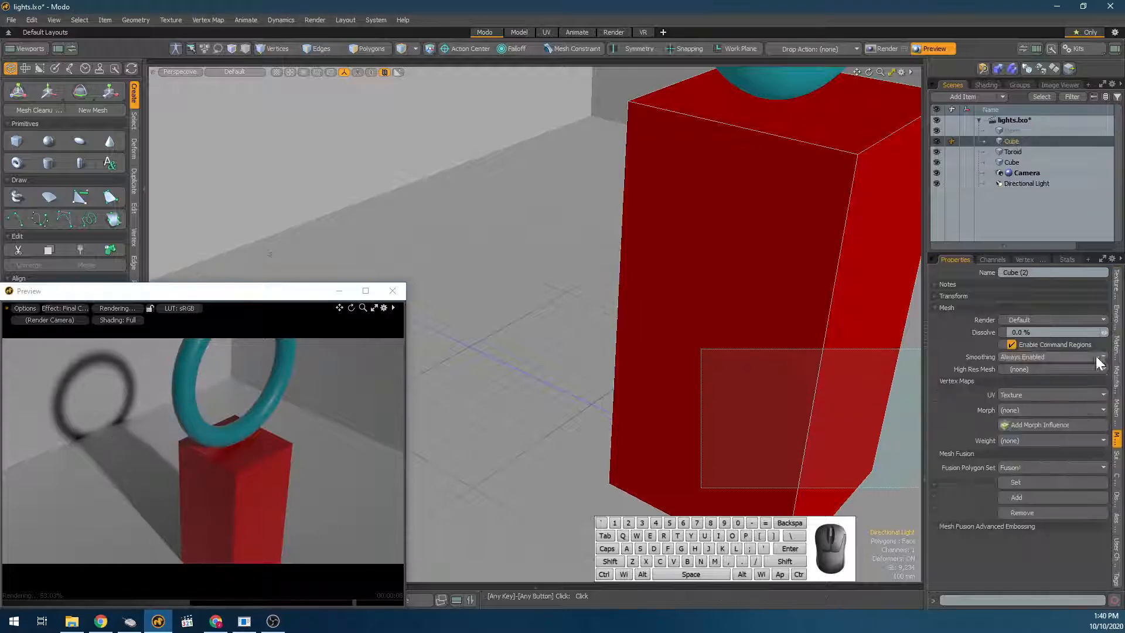
click(824, 200)
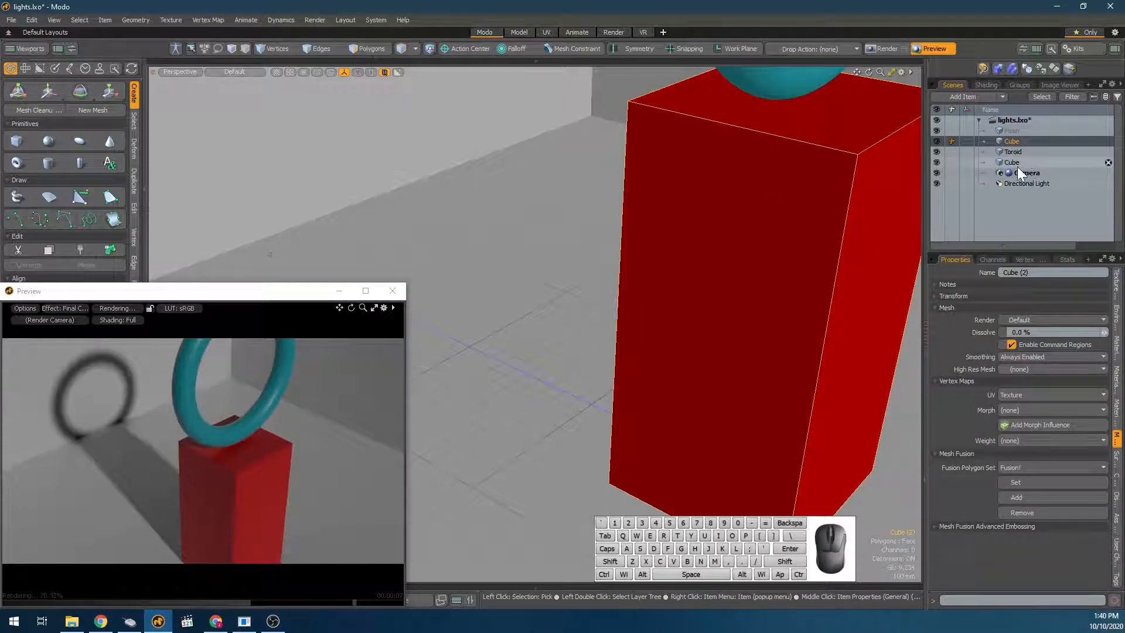
click(1014, 182)
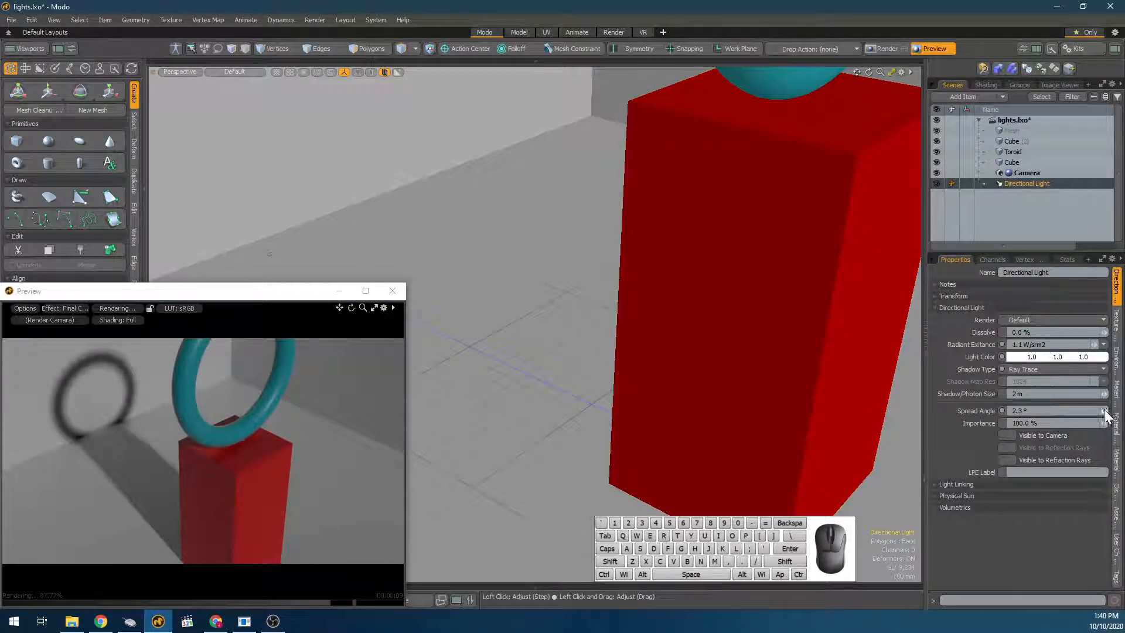
drag(1107, 414, 1121, 411)
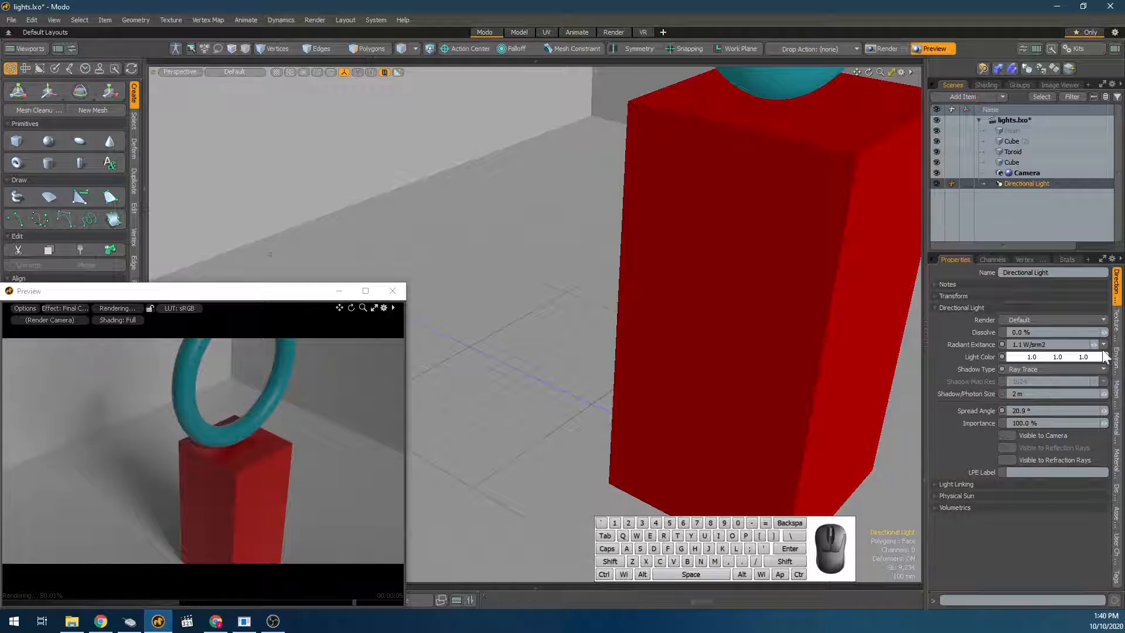
Raise the directional light's radiant exitance to about 6.52 W/srm2 and reframe the render preview on the pedestal and its shadow.
drag(1094, 344, 1100, 344)
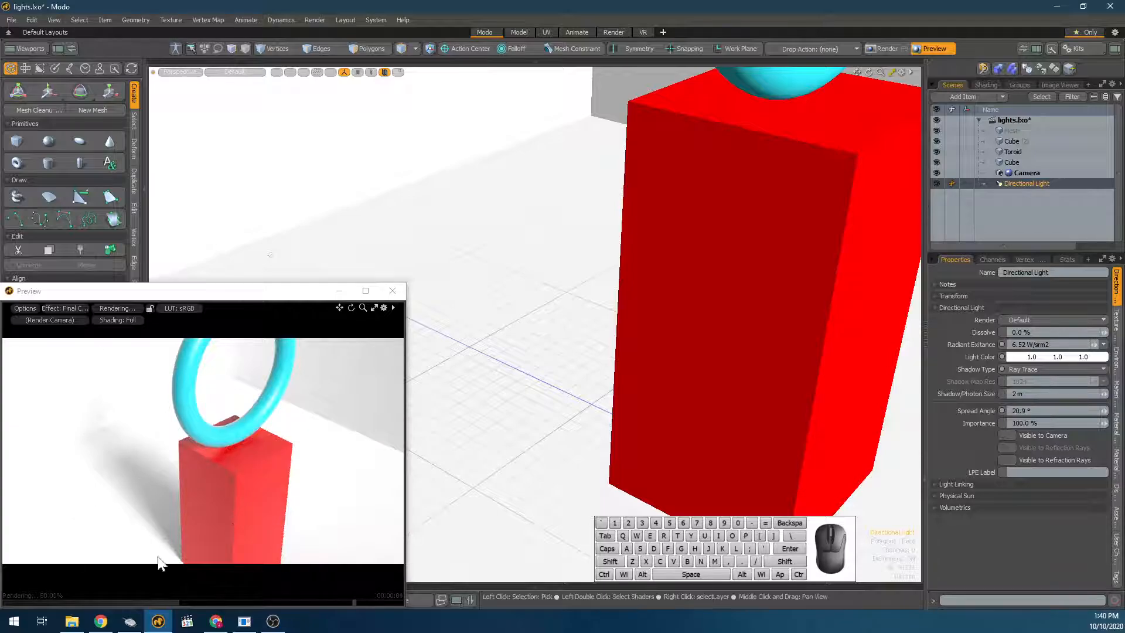
mouse_move(176, 498)
alt+mouse_down()
mouse_move(281, 474)
mouse_move(228, 464)
mouse_move(459, 460)
alt+mouse_up()
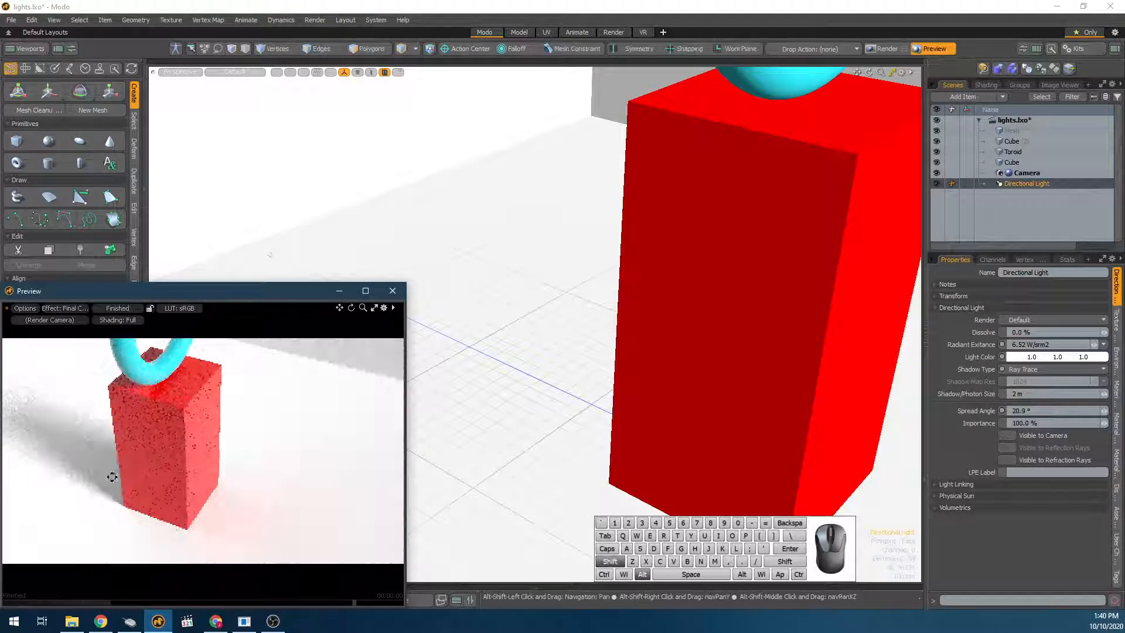
alt+shift+drag(111, 477, 362, 490)
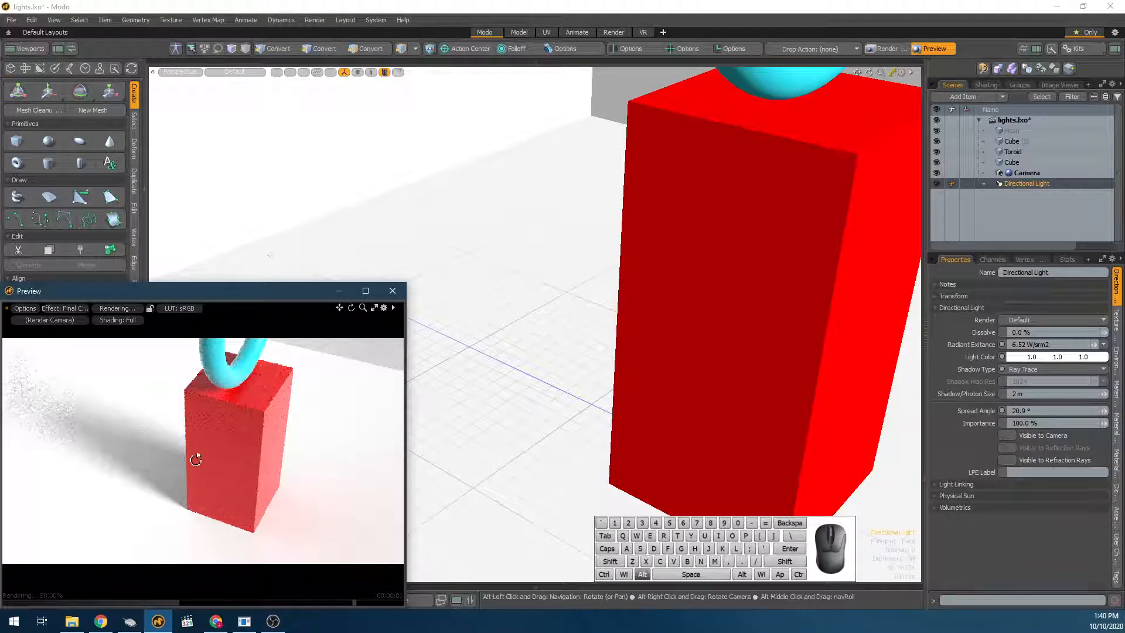
Reduce the directional light's spread angle to 0.0°.
click(1053, 410)
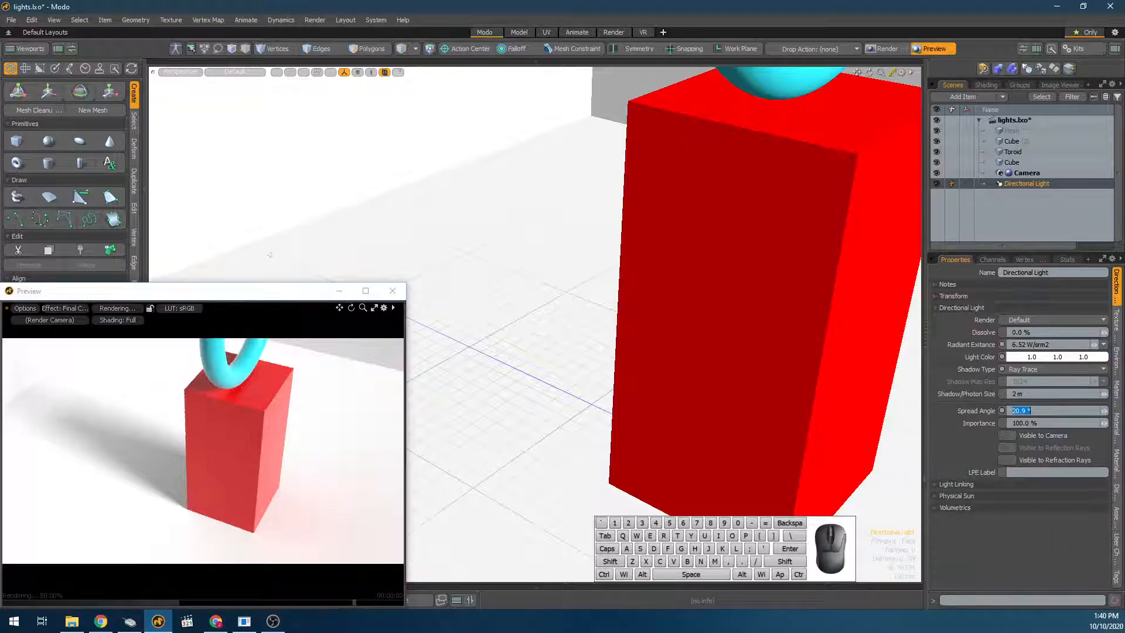
drag(1106, 410, 1101, 412)
click(1103, 411)
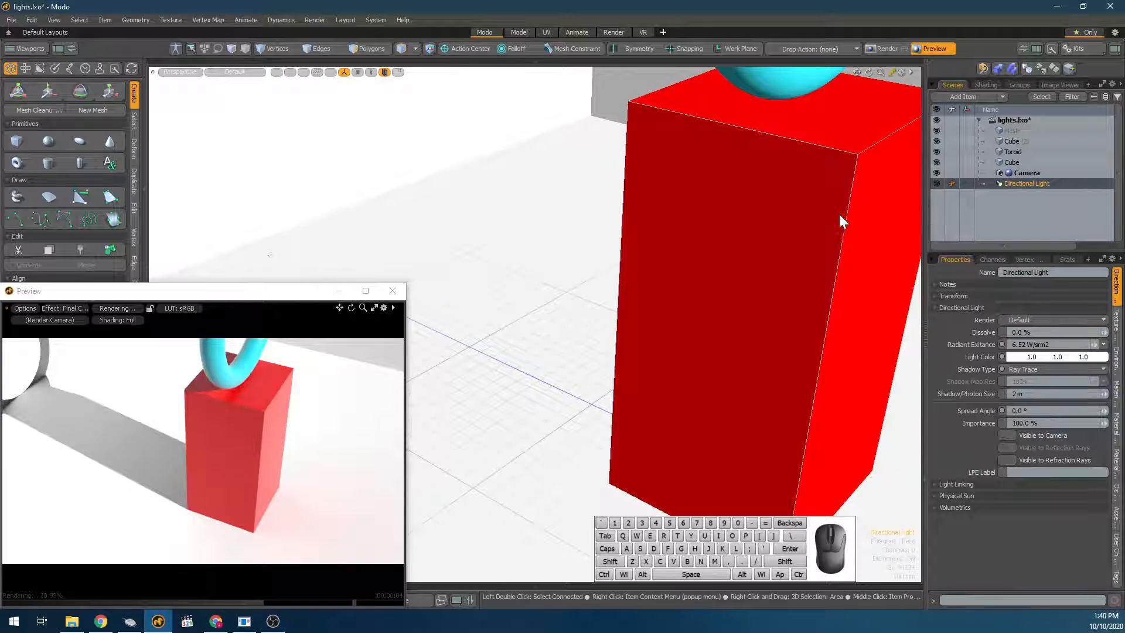
Turn off the directional light's visibility in the scene.
scroll(839, 214, down, 5)
alt+drag(834, 221, 693, 312)
click(691, 310)
scroll(837, 263, up, 4)
alt+drag(756, 275, 671, 276)
click(697, 237)
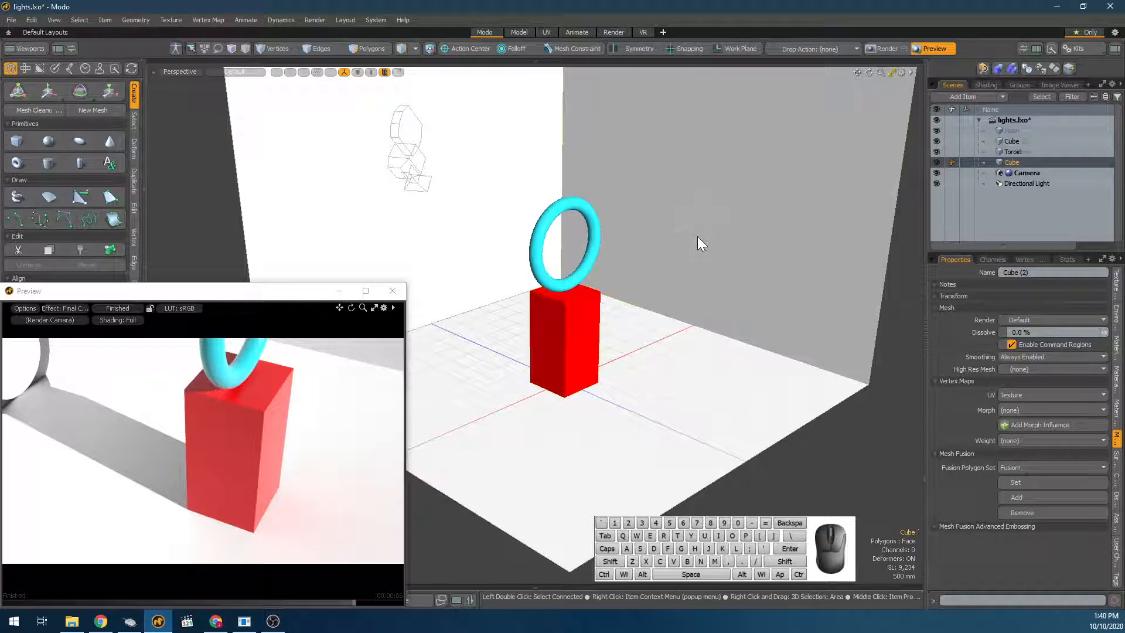
click(1023, 184)
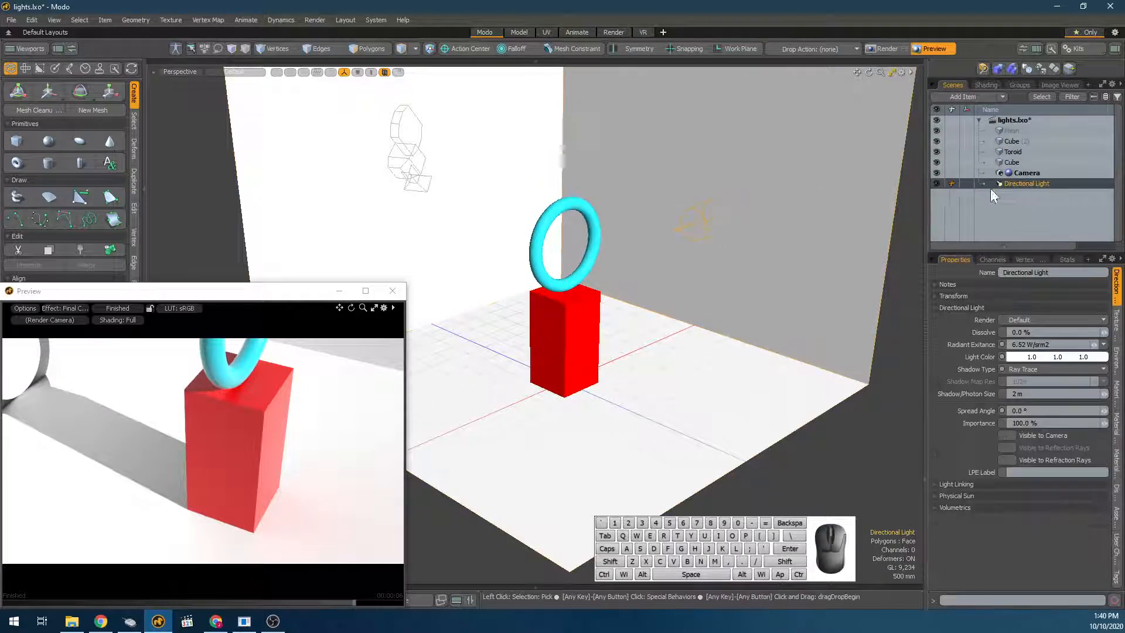
click(936, 184)
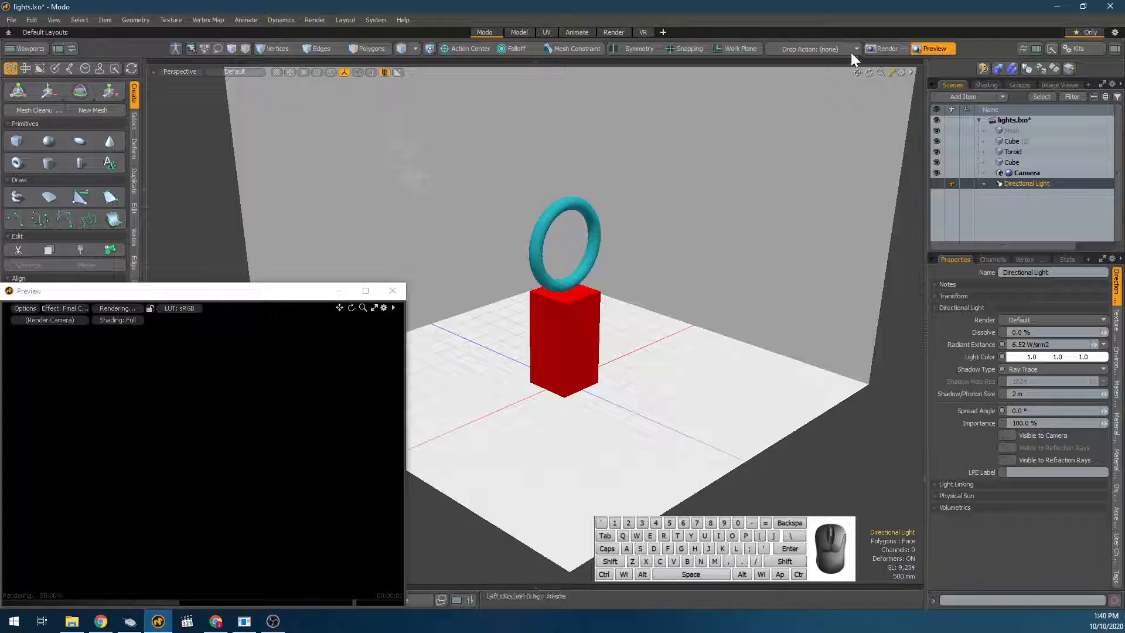
Add a Point Light from the Lights category to the scene.
click(989, 96)
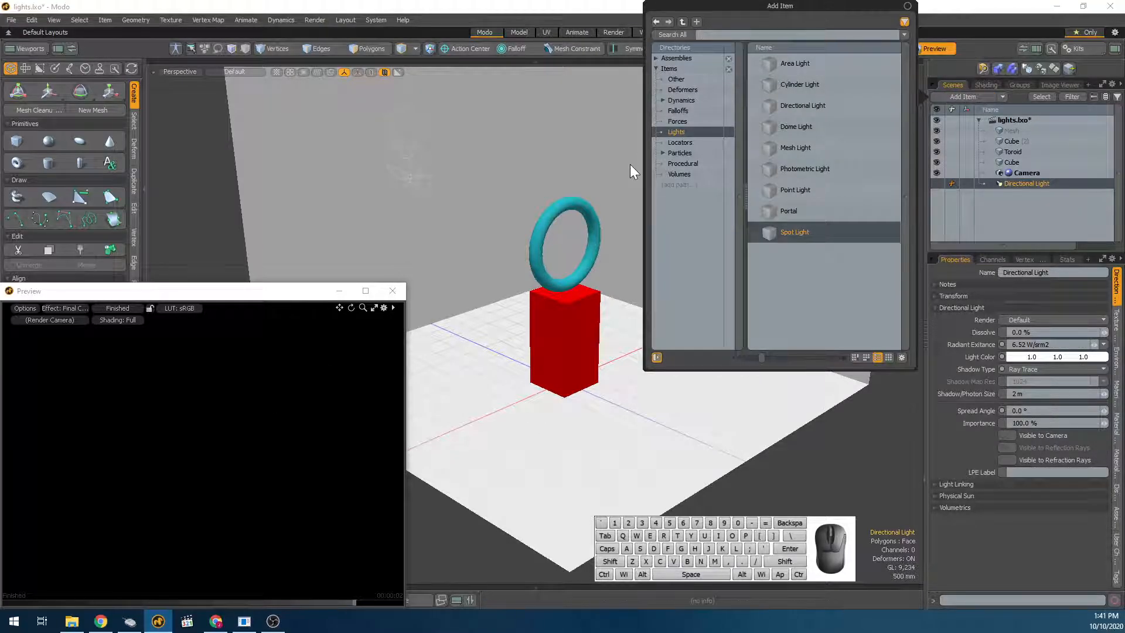
click(678, 130)
click(677, 139)
click(679, 133)
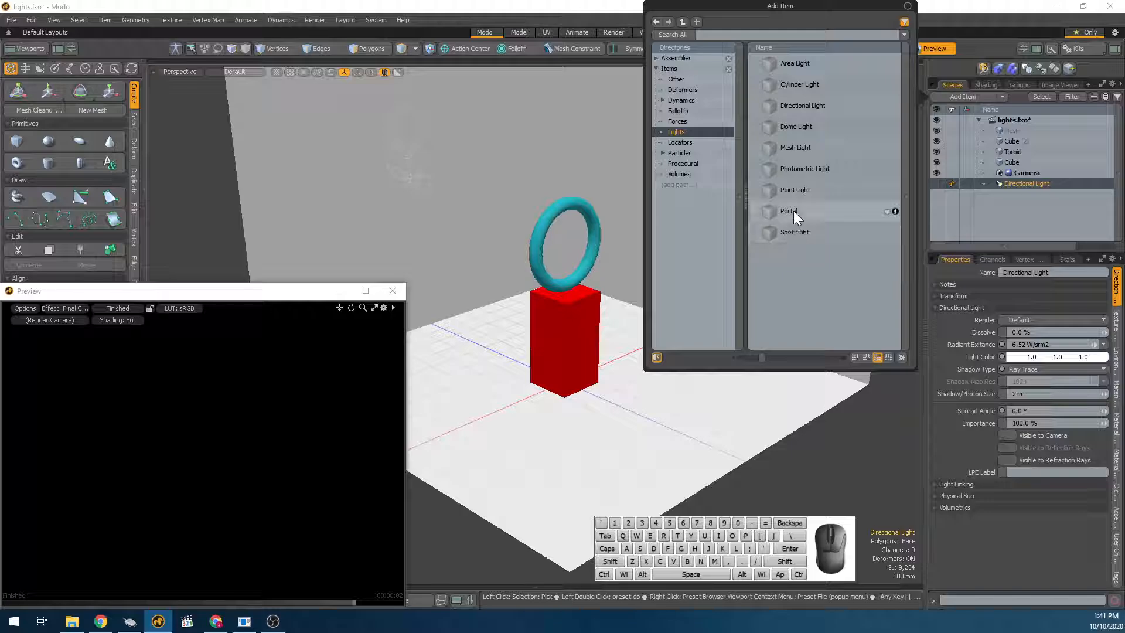
click(797, 190)
double_click(797, 190)
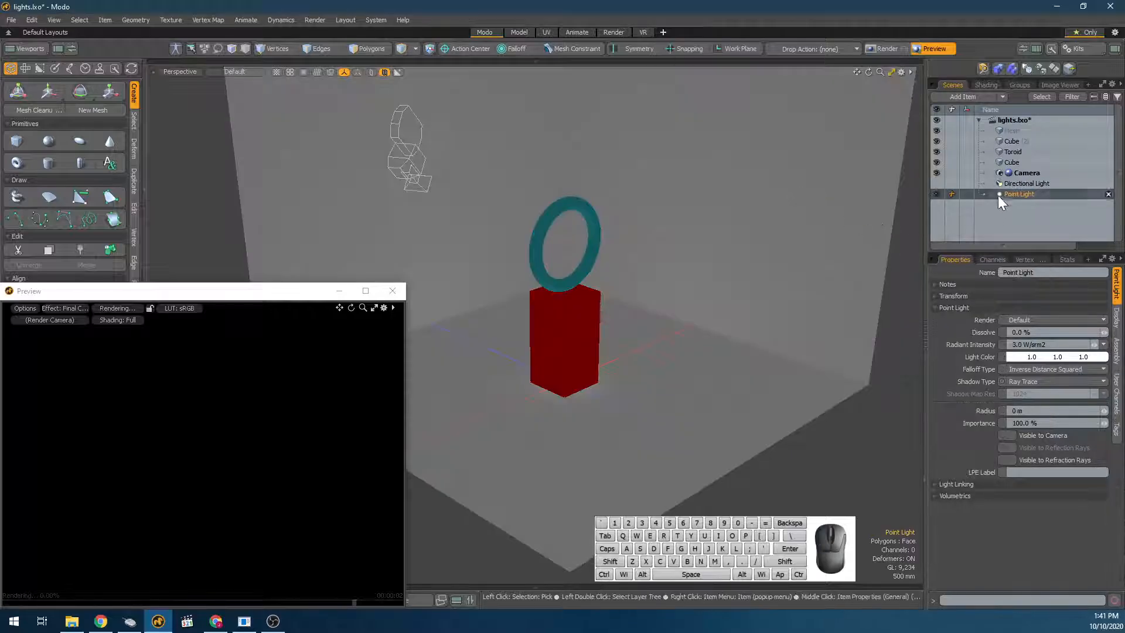
Add a Spot Light from the Lights category to the scene and turn off its visibility.
click(1004, 97)
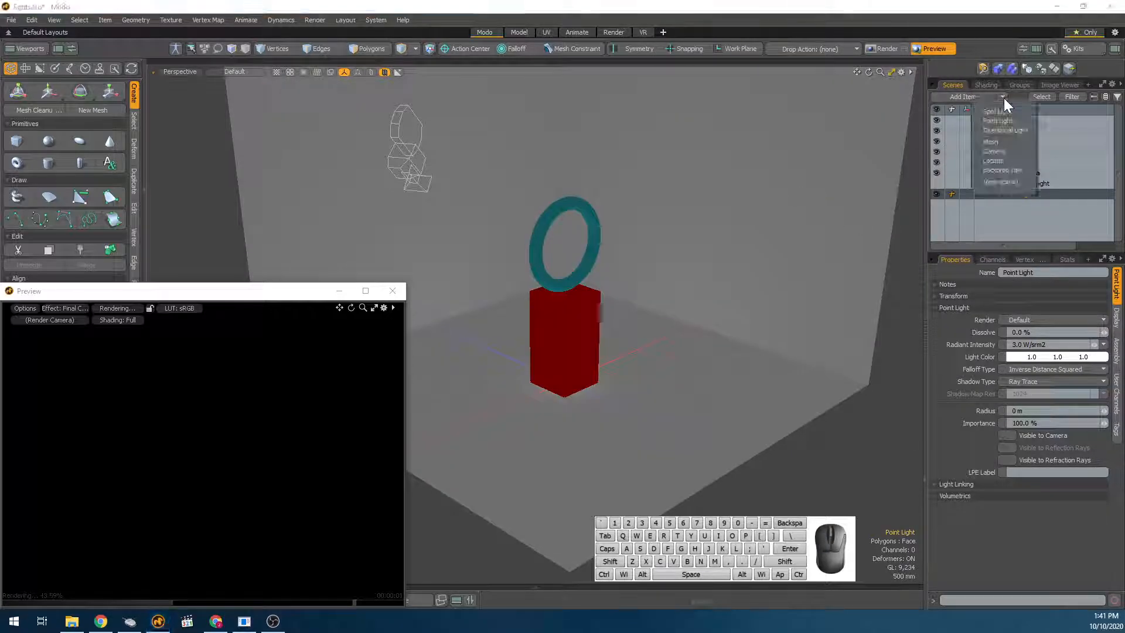
click(972, 97)
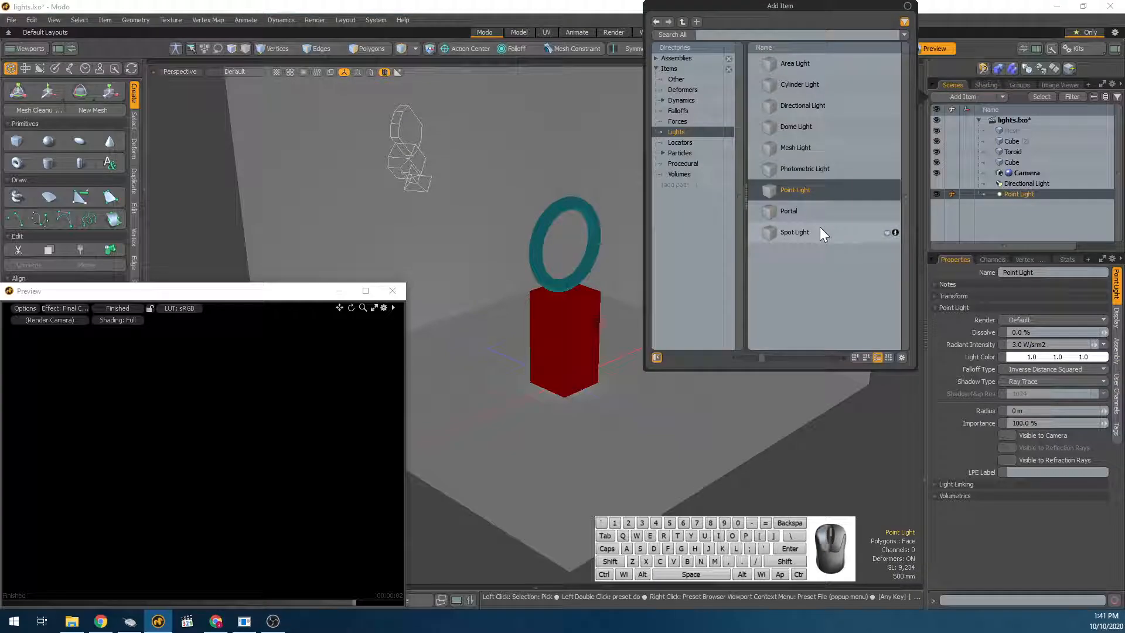
double_click(822, 230)
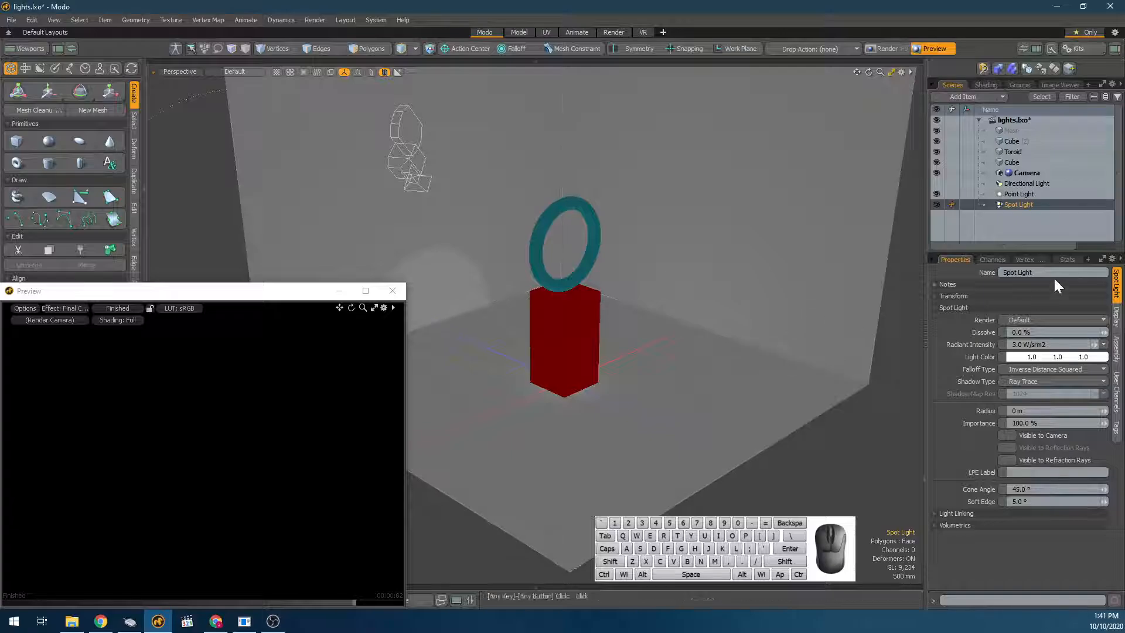
click(936, 205)
Select the point light and move it out beside the red pedestal, just above the floor.
click(1028, 194)
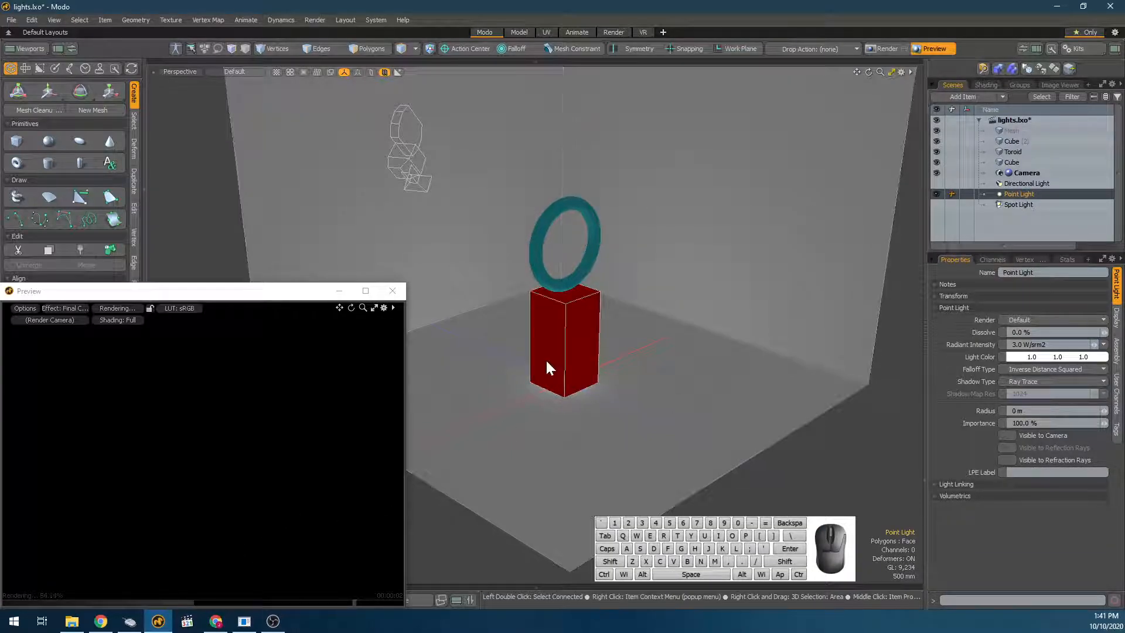
scroll(546, 358, up, 2)
scroll(620, 326, down, 5)
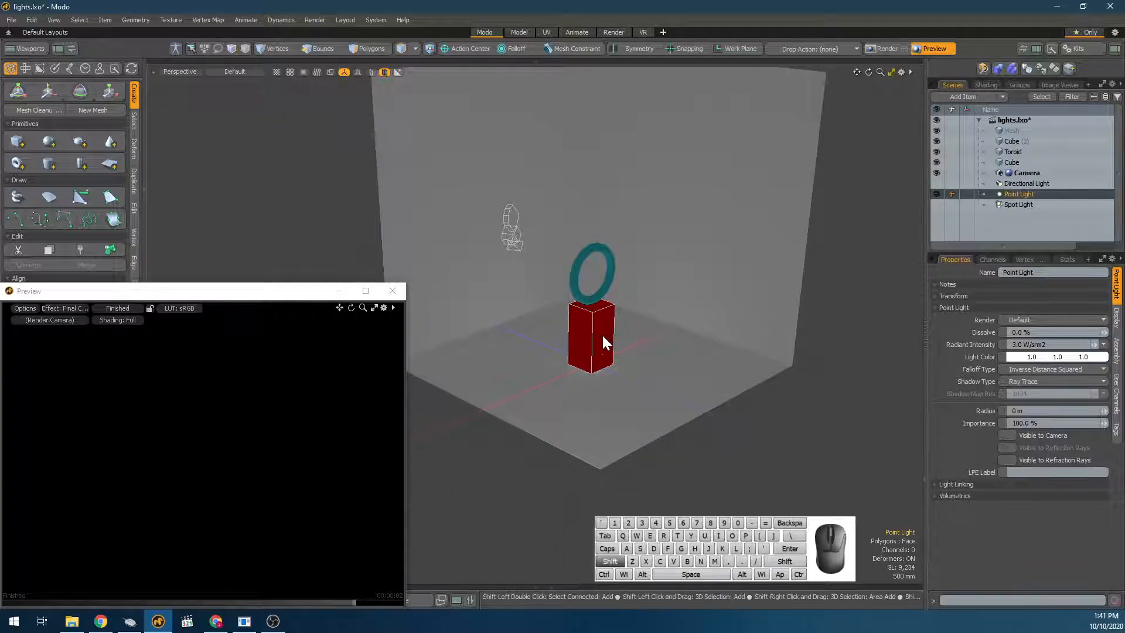
key(shift+a)
alt+drag(600, 344, 637, 302)
key(a)
right_click(561, 377)
scroll(610, 366, up, 4)
key(w)
Reframe the render preview on the pedestal and the lit floor, and raise the point light slightly.
alt+drag(289, 470, 245, 472)
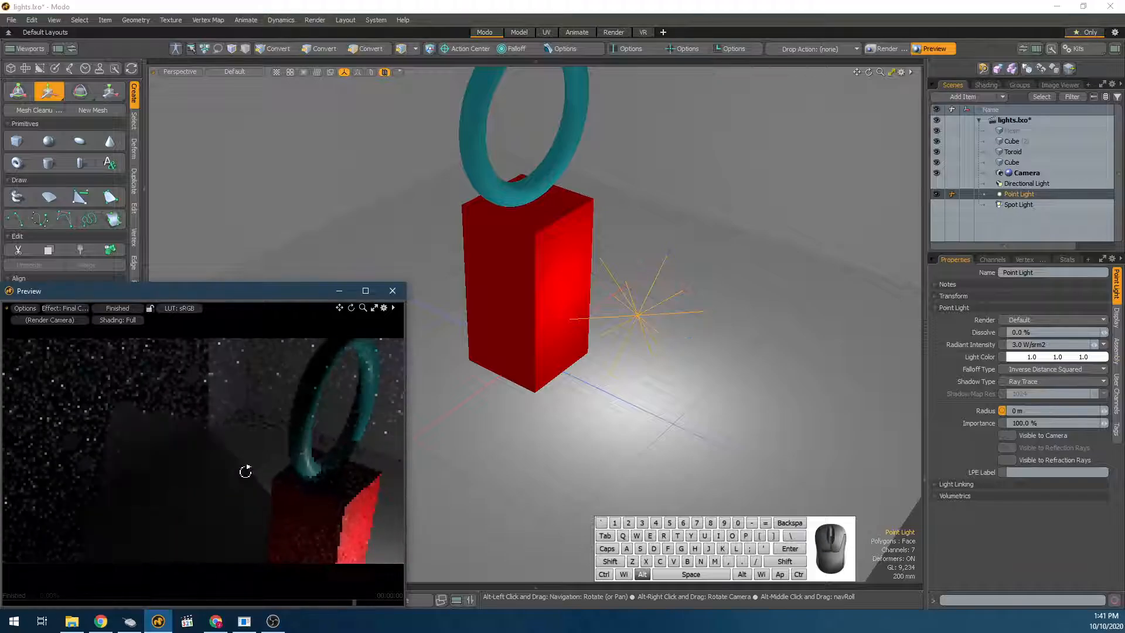
alt+drag(314, 538, 319, 503)
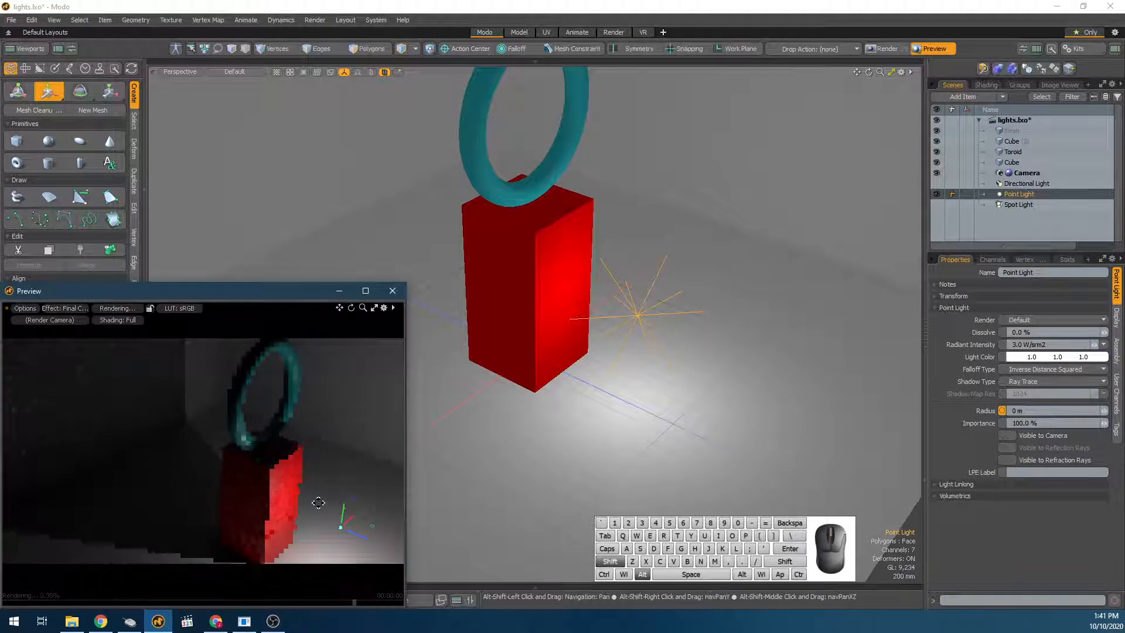
alt+shift+drag(231, 467, 252, 448)
scroll(634, 331, down, 3)
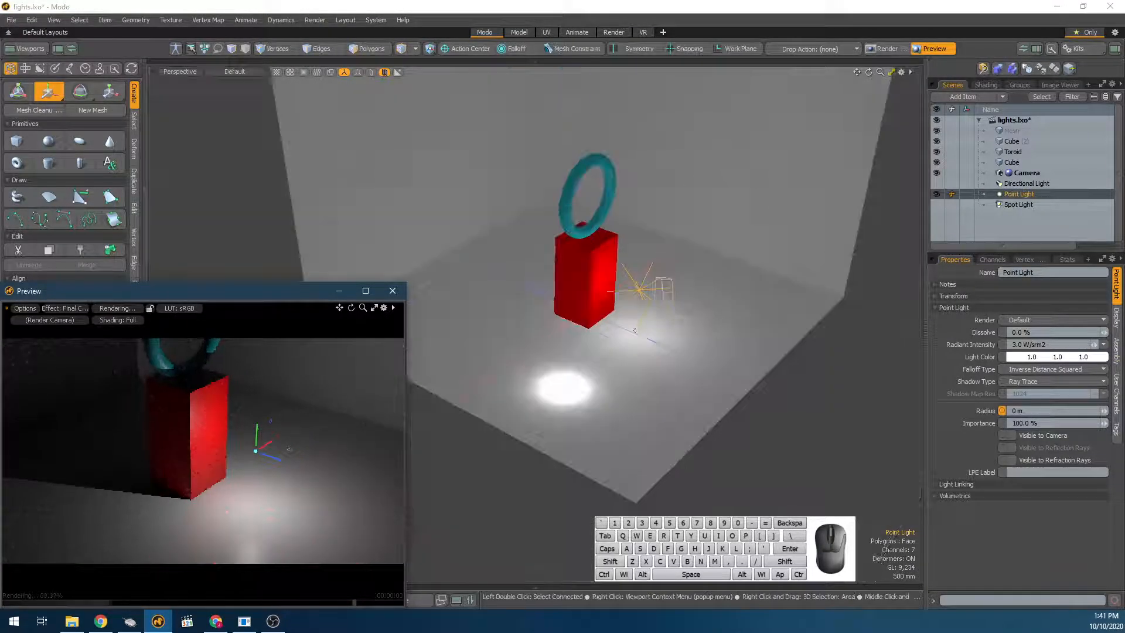
key(q)
click(643, 288)
alt+drag(642, 288, 646, 325)
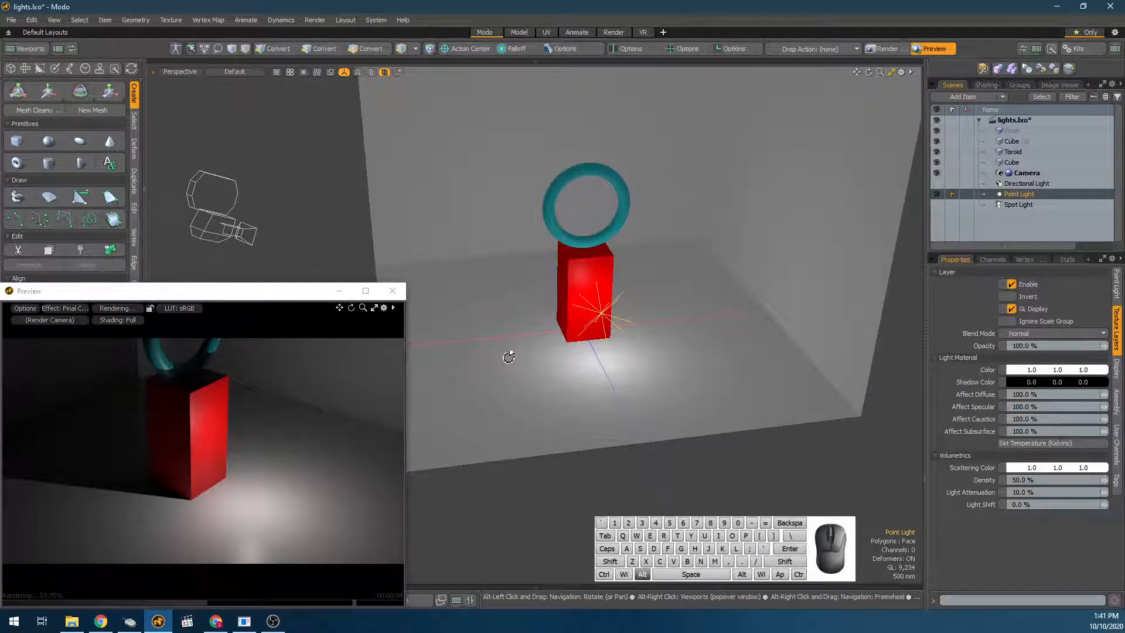
alt+drag(510, 354, 604, 357)
key(w)
mouse_move(645, 241)
mouse_down()
mouse_move(649, 155)
mouse_move(641, 263)
mouse_up()
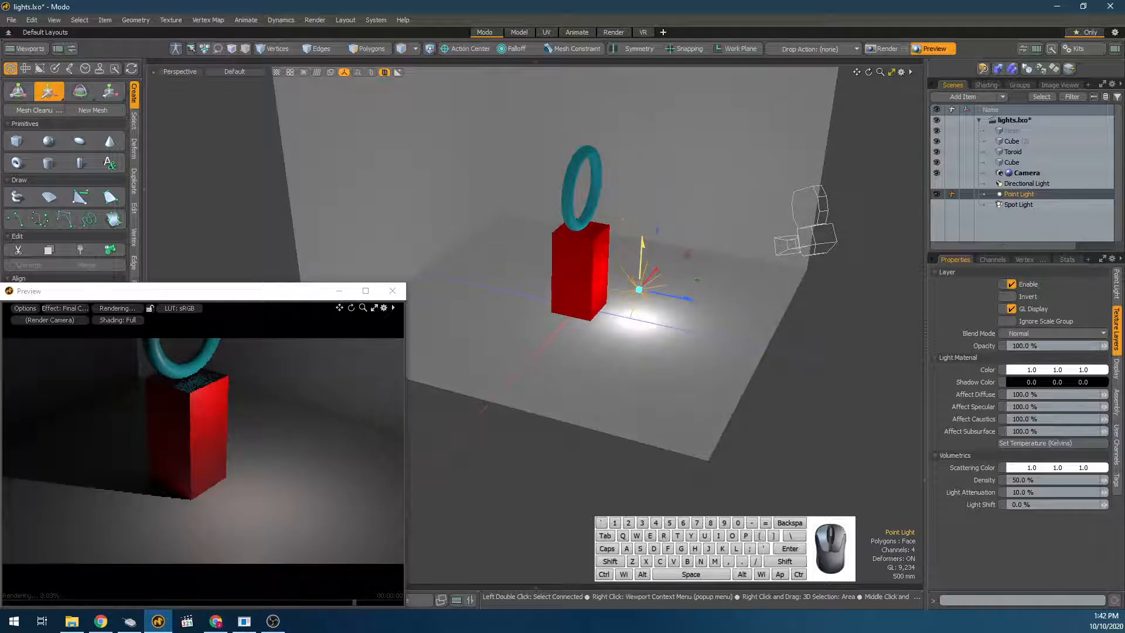
Try the Rotate and Scale tools on the point light and undo the scaling.
key(e)
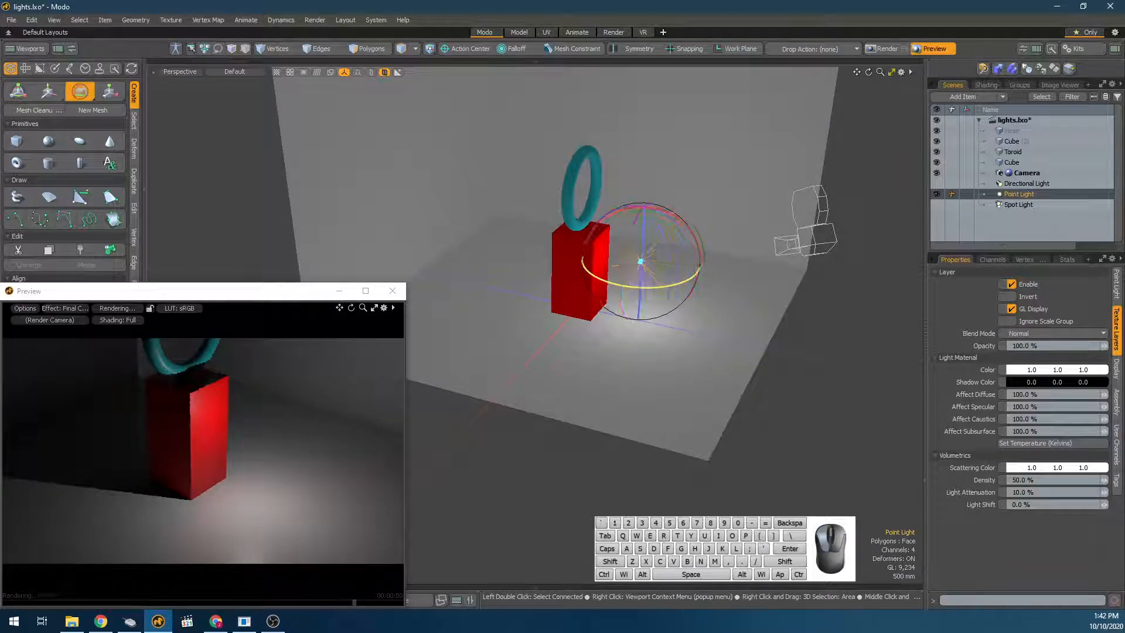
key(r)
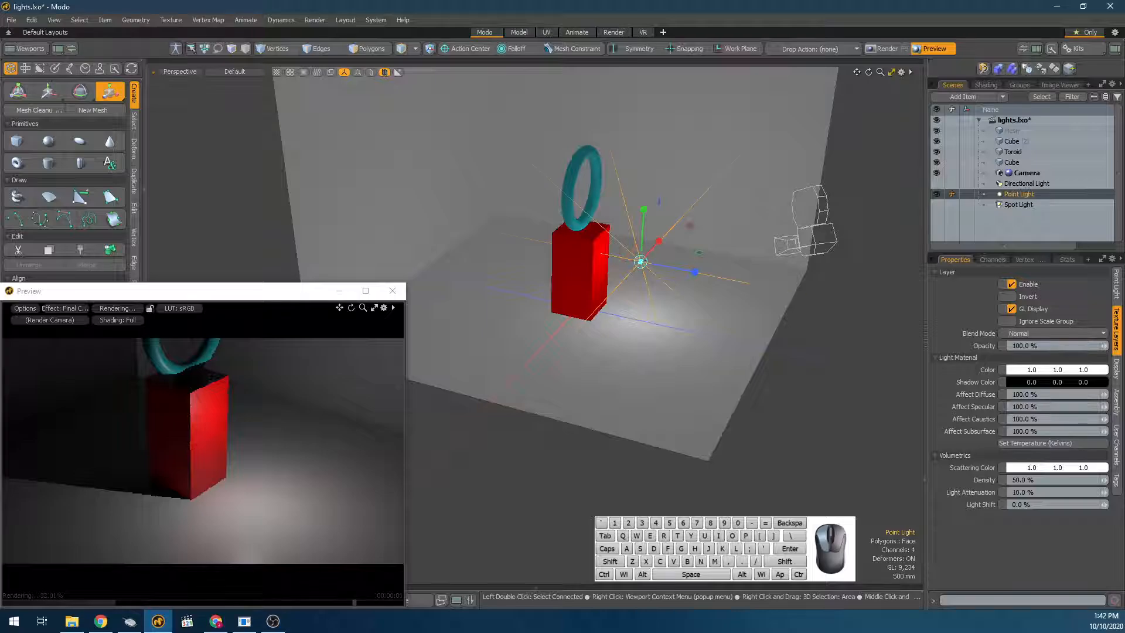
key(ctrl+z)
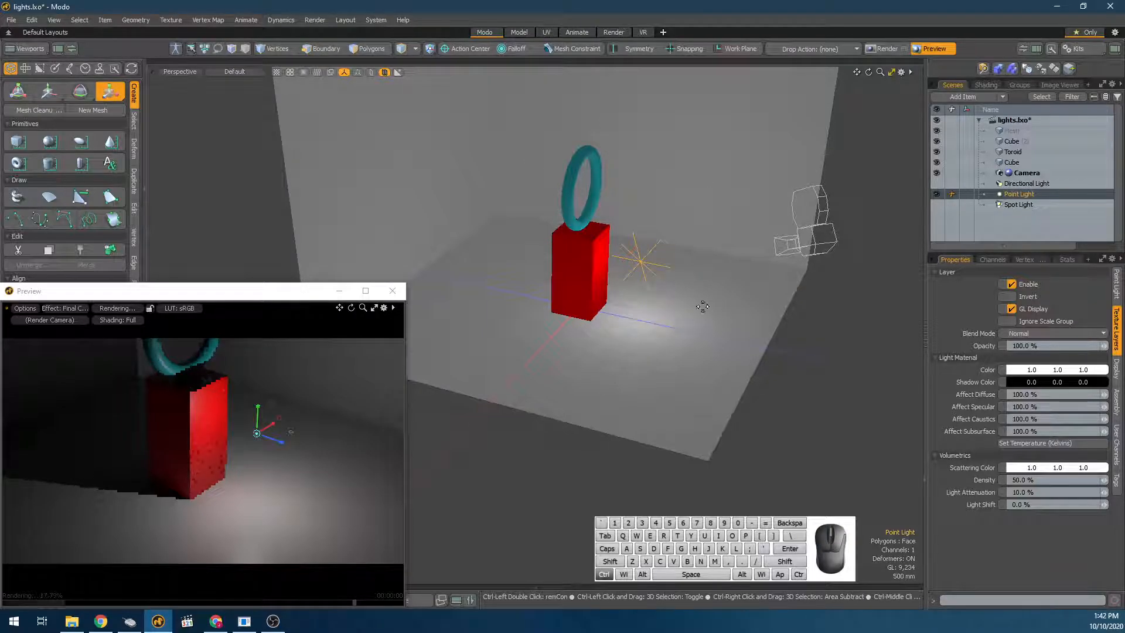
key(space)
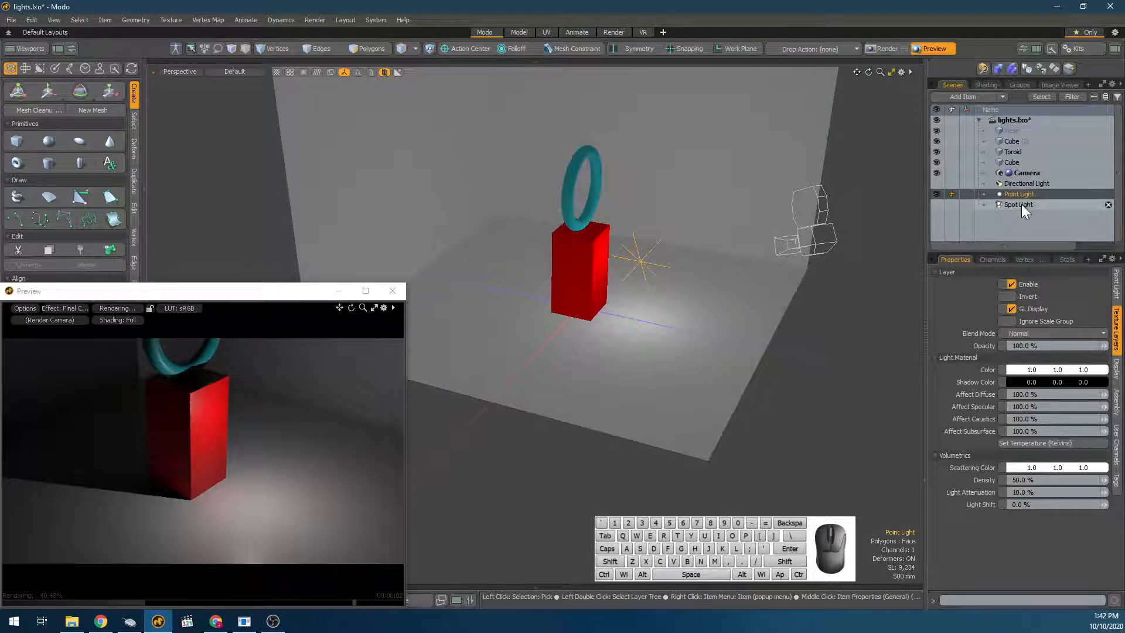
Reselect the point light, move it higher and farther from the pedestal, and widen the render preview to the whole room.
click(1021, 204)
click(1023, 187)
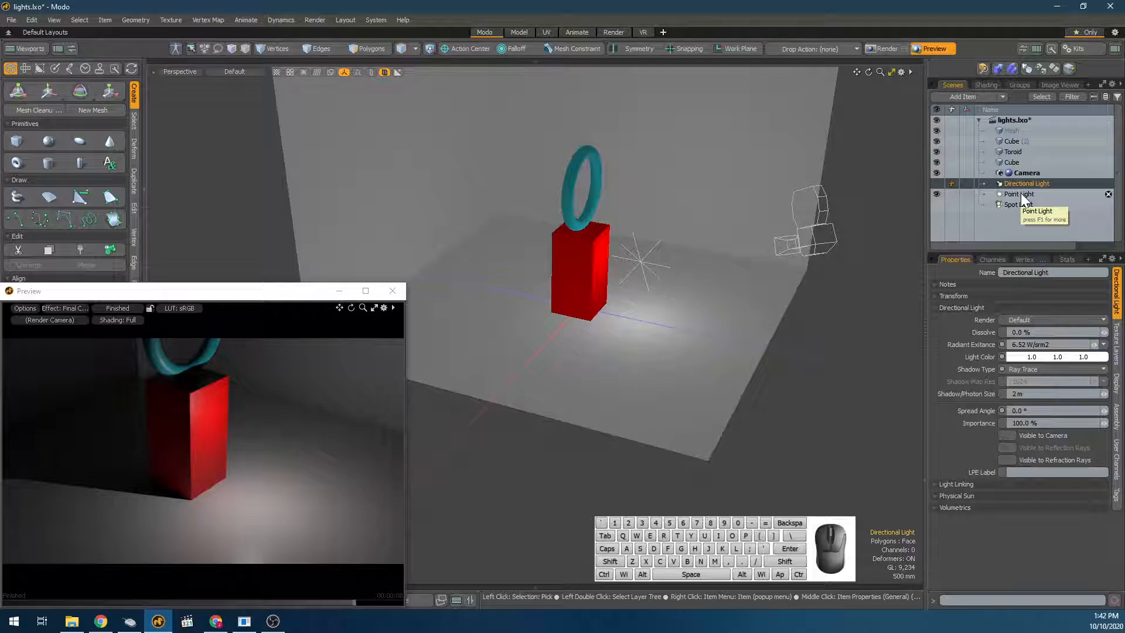
click(1021, 193)
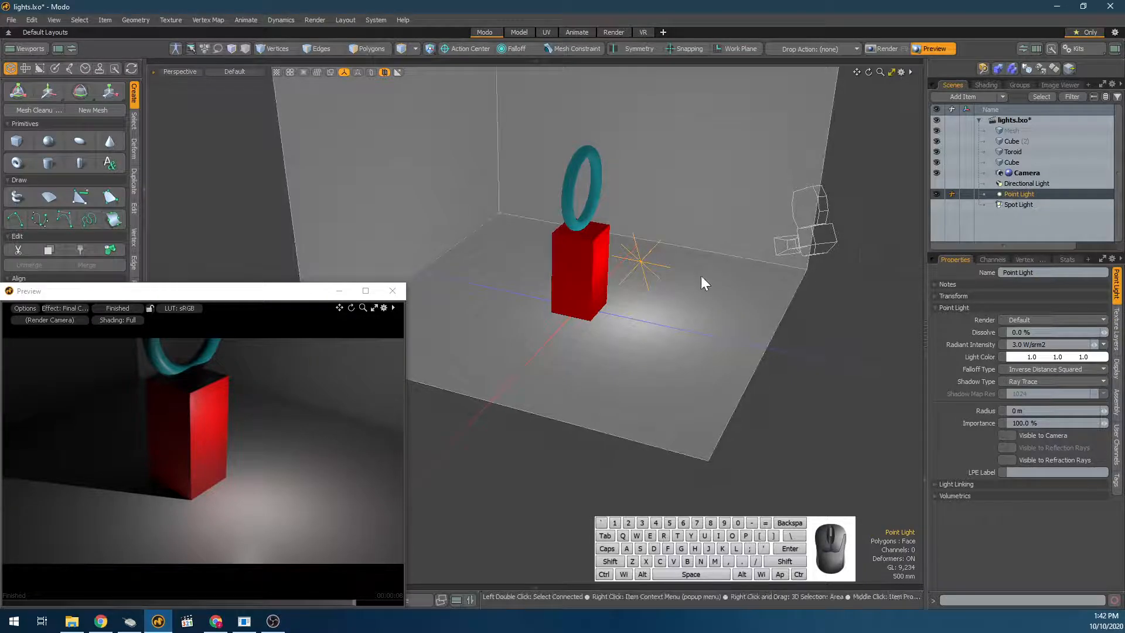
key(e)
key(w)
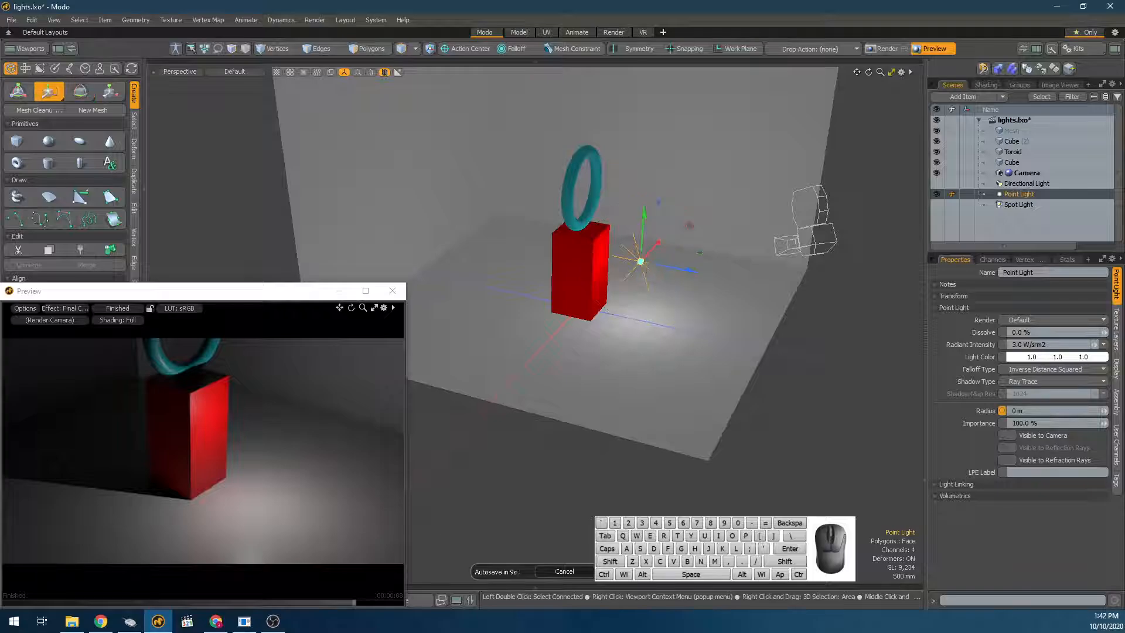
drag(643, 258, 660, 237)
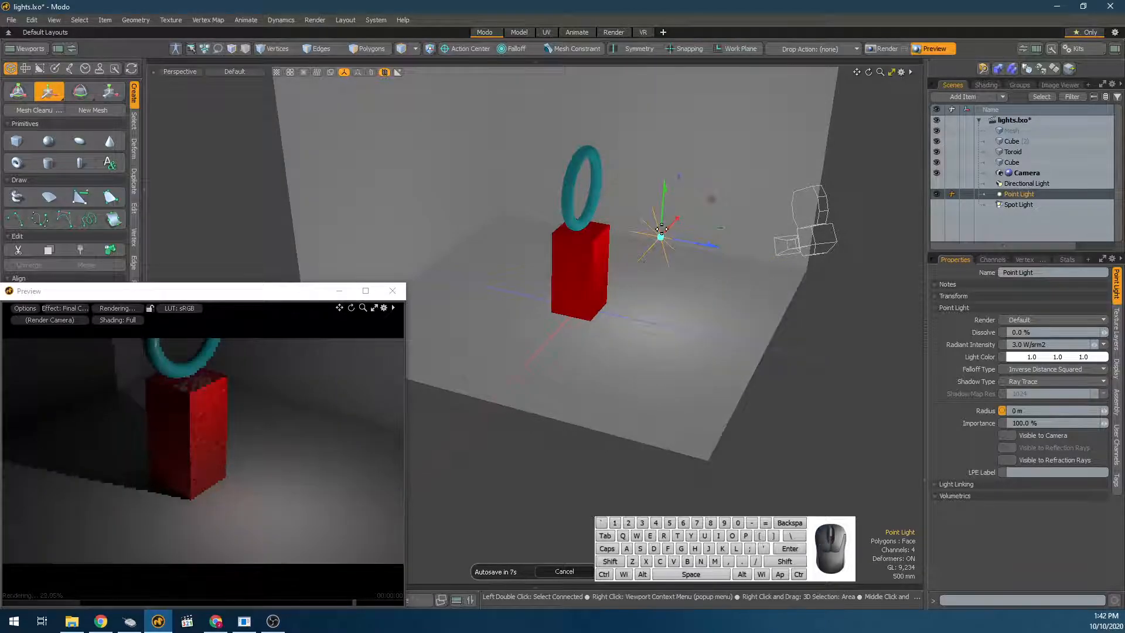
scroll(477, 259, down, 6)
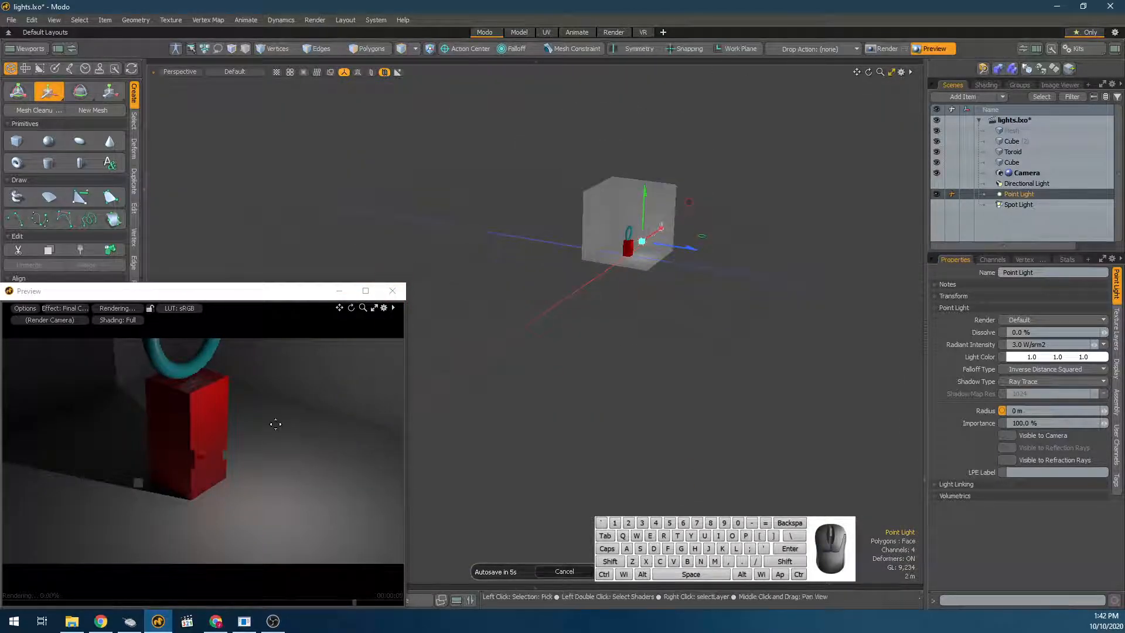
alt+drag(276, 422, 221, 430)
scroll(629, 250, up, 6)
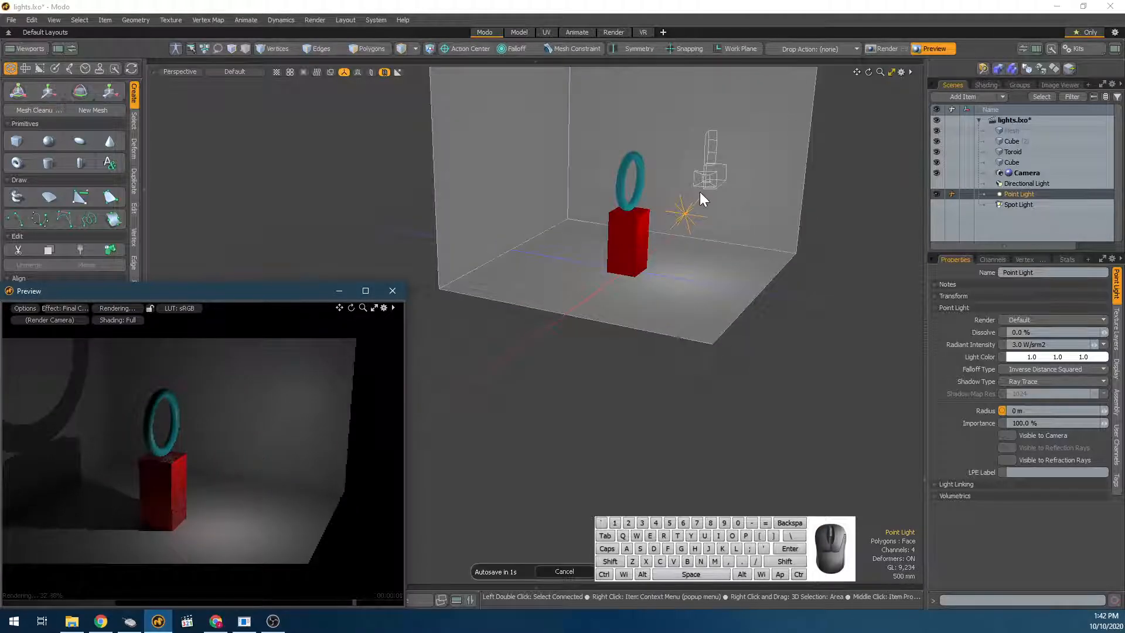
Move the point light back toward the red pedestal and lower it near the floor.
click(687, 213)
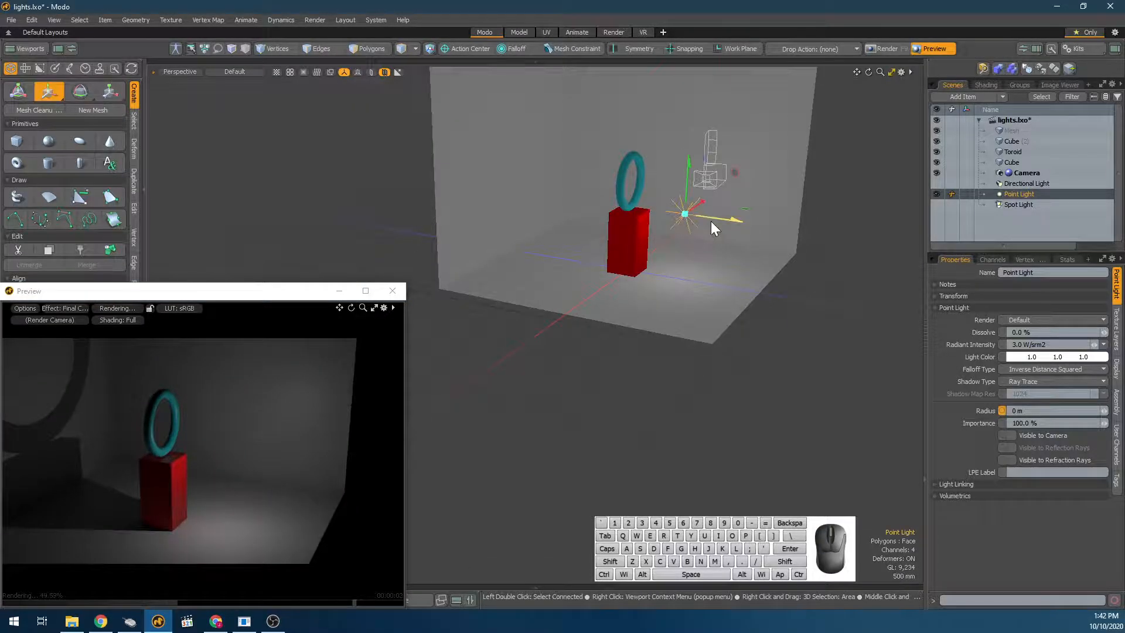
mouse_move(711, 220)
mouse_down()
mouse_move(685, 217)
mouse_move(695, 219)
mouse_up()
drag(676, 175, 670, 201)
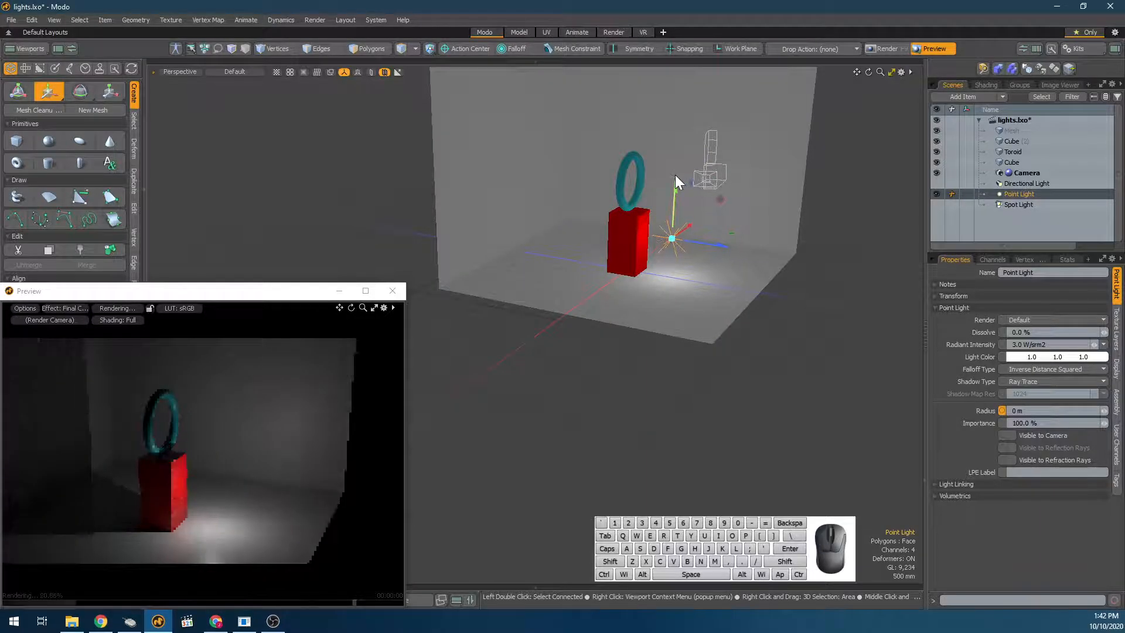
Show the directional light in place of the point light to compare their shadows, and switch visibility back to the point light.
click(936, 193)
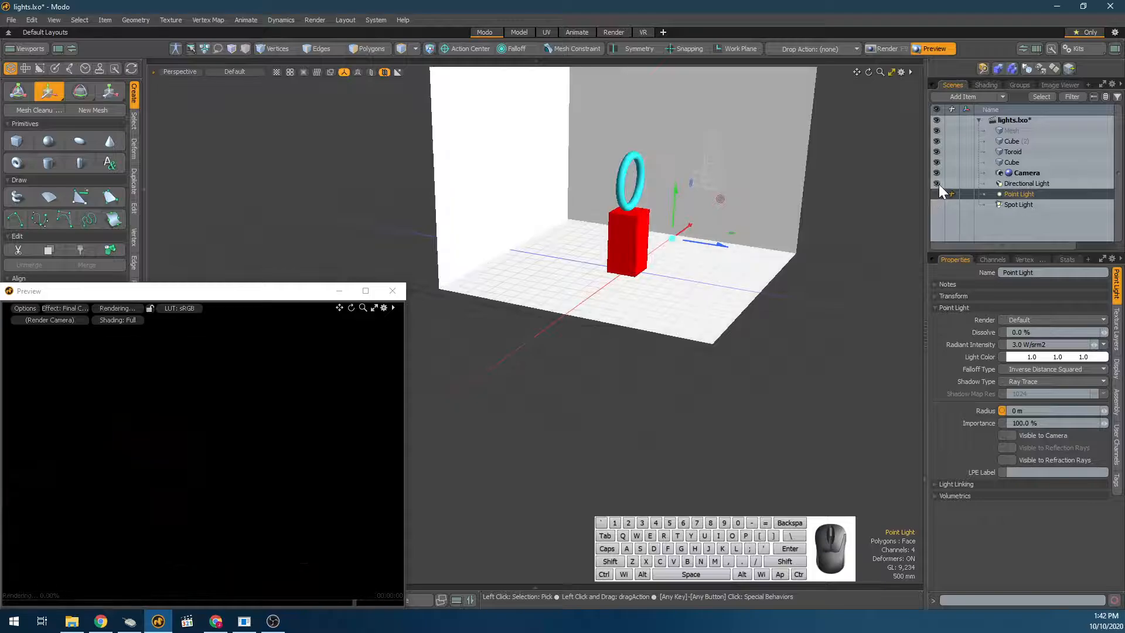
alt+drag(540, 291, 645, 296)
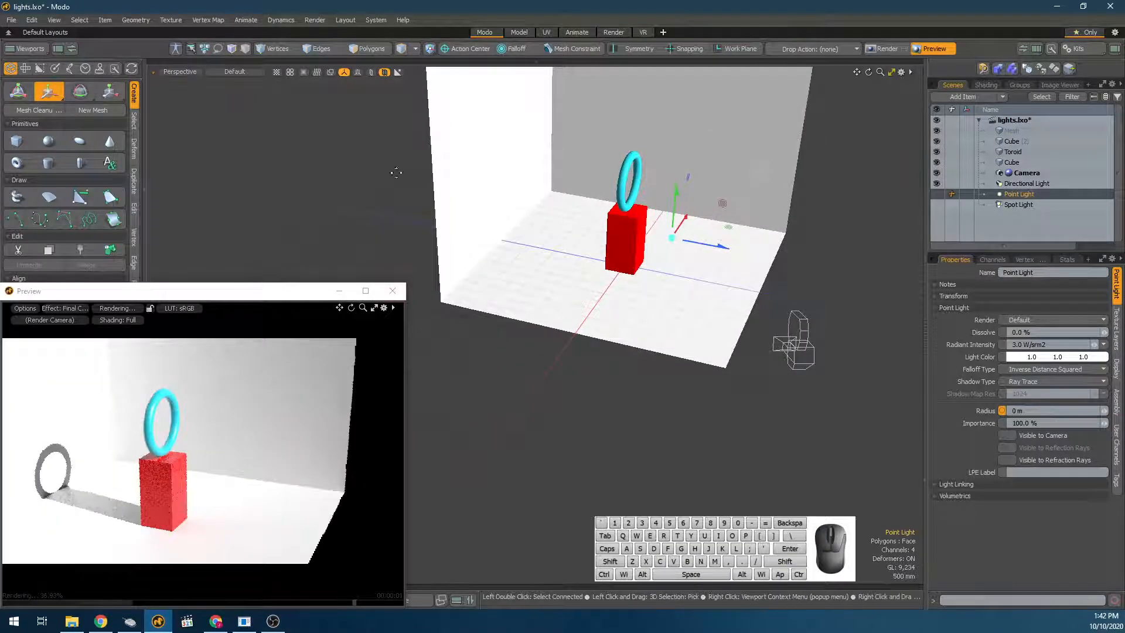
scroll(396, 172, down, 3)
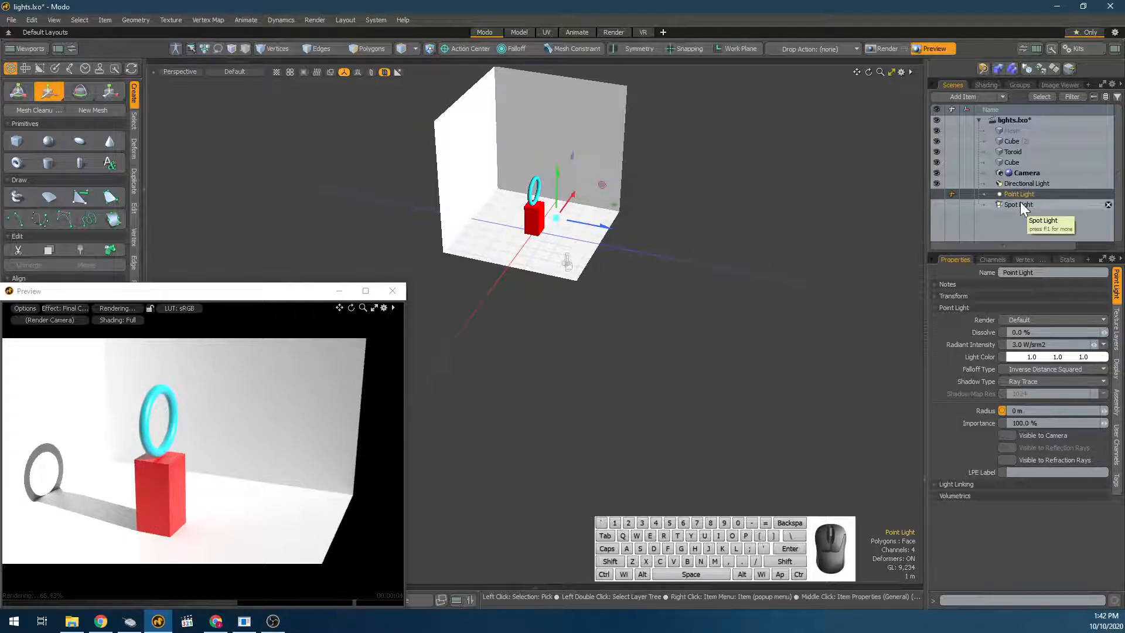
click(936, 184)
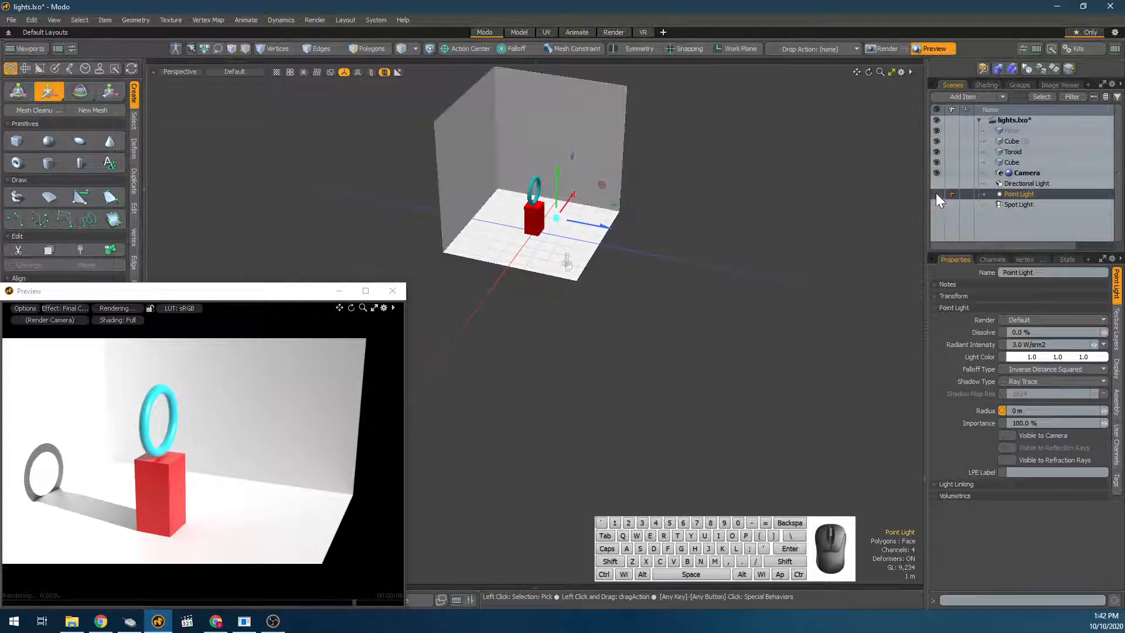
click(936, 194)
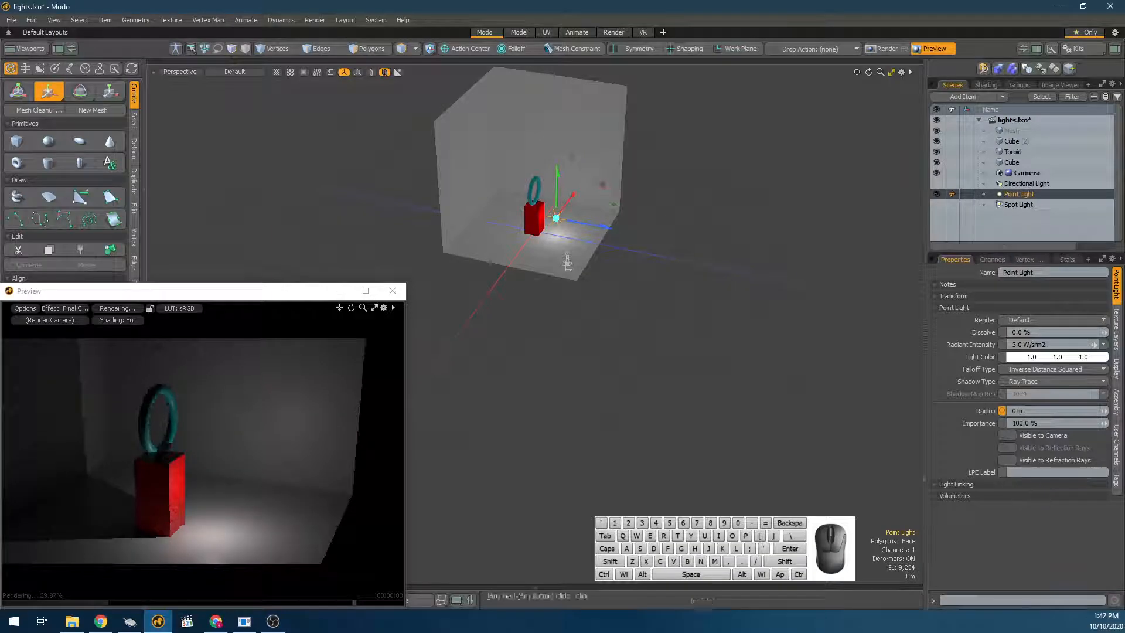
Set the point light's falloff type to Inverse Distance, with the render preview reframed on the pedestal and lit floor.
click(957, 368)
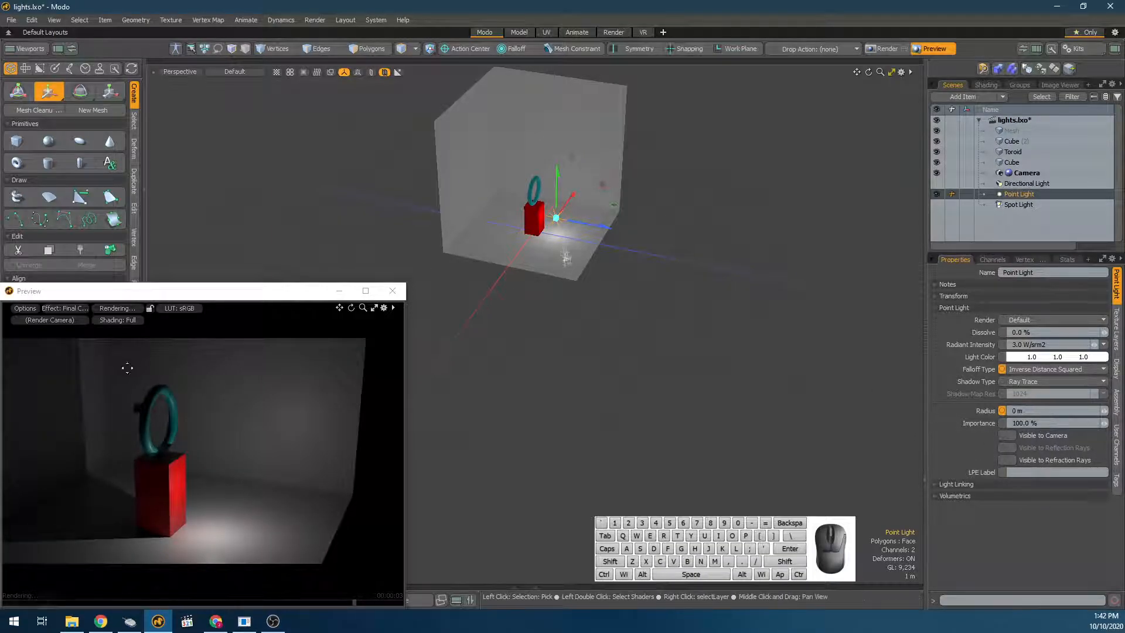
alt+drag(252, 440, 223, 424)
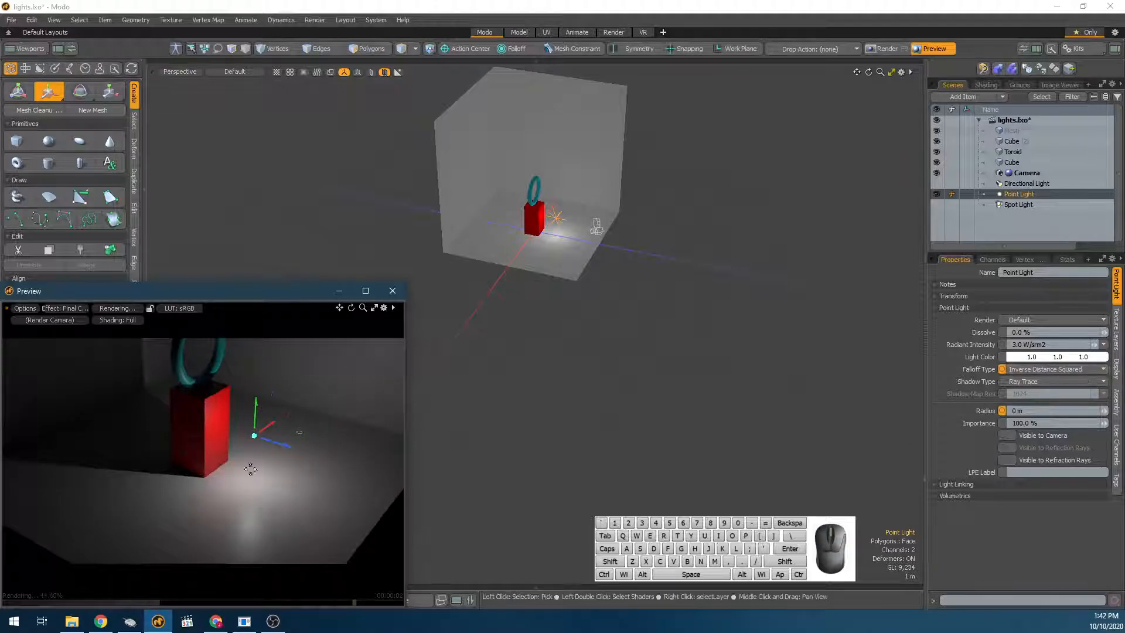
scroll(267, 459, down, 2)
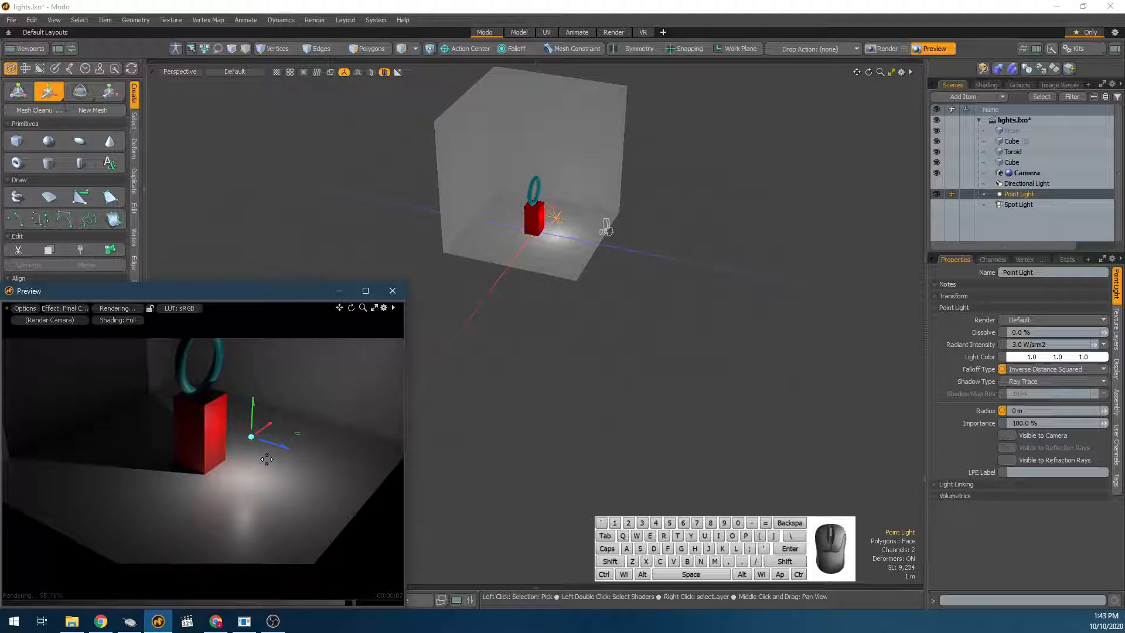
click(1074, 367)
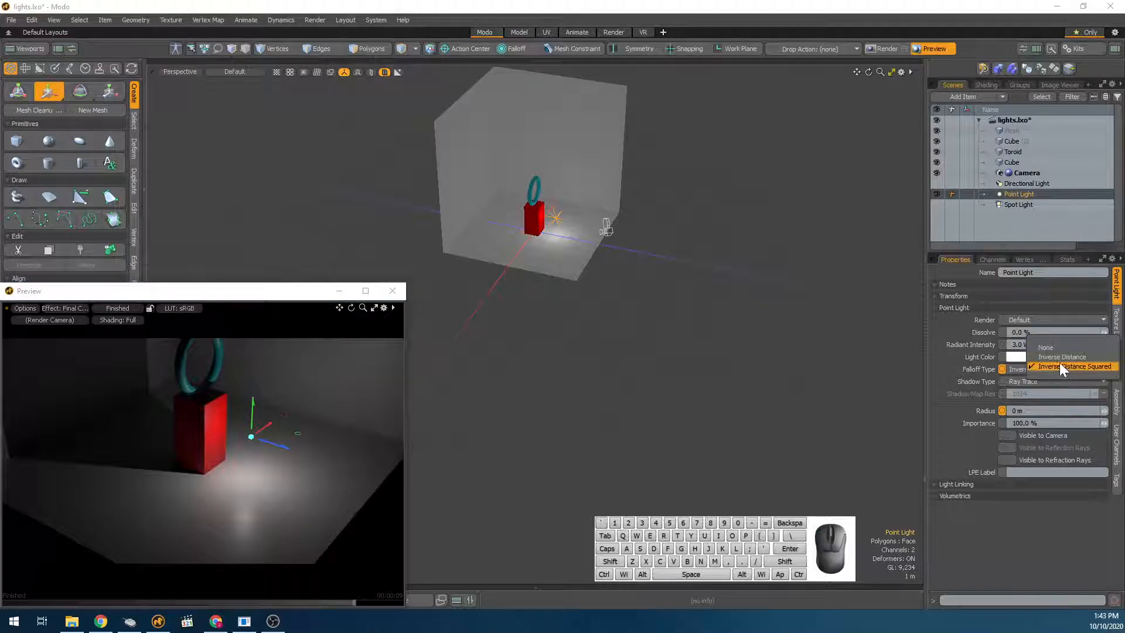
click(1098, 359)
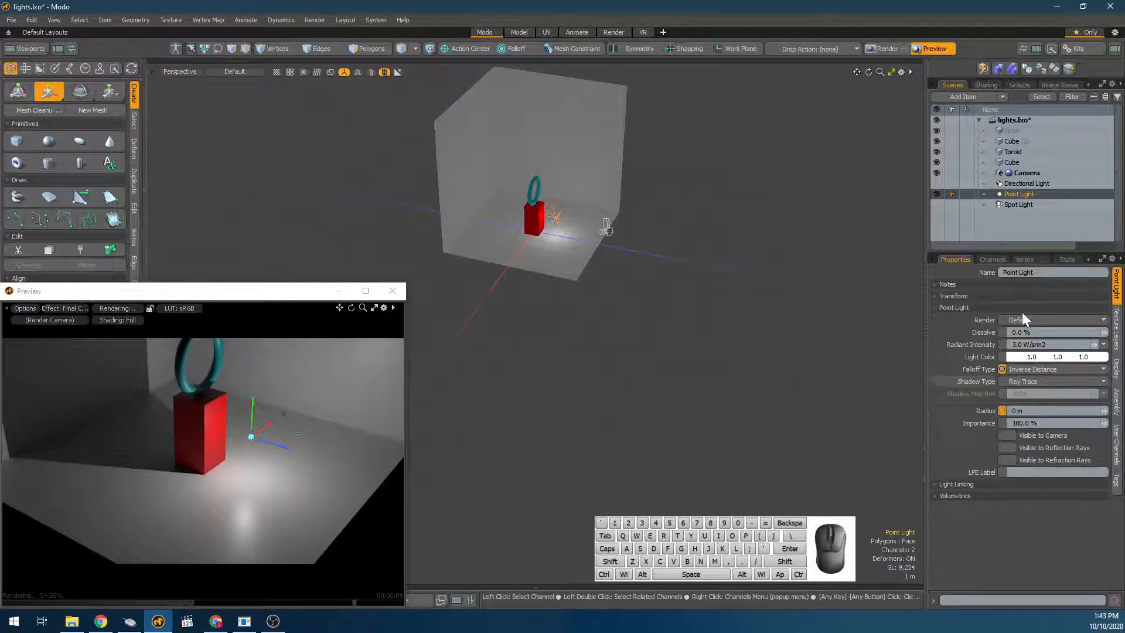
Move the point light horizontally out past the open side of the room and raise it above the floor.
key(space)
key(w)
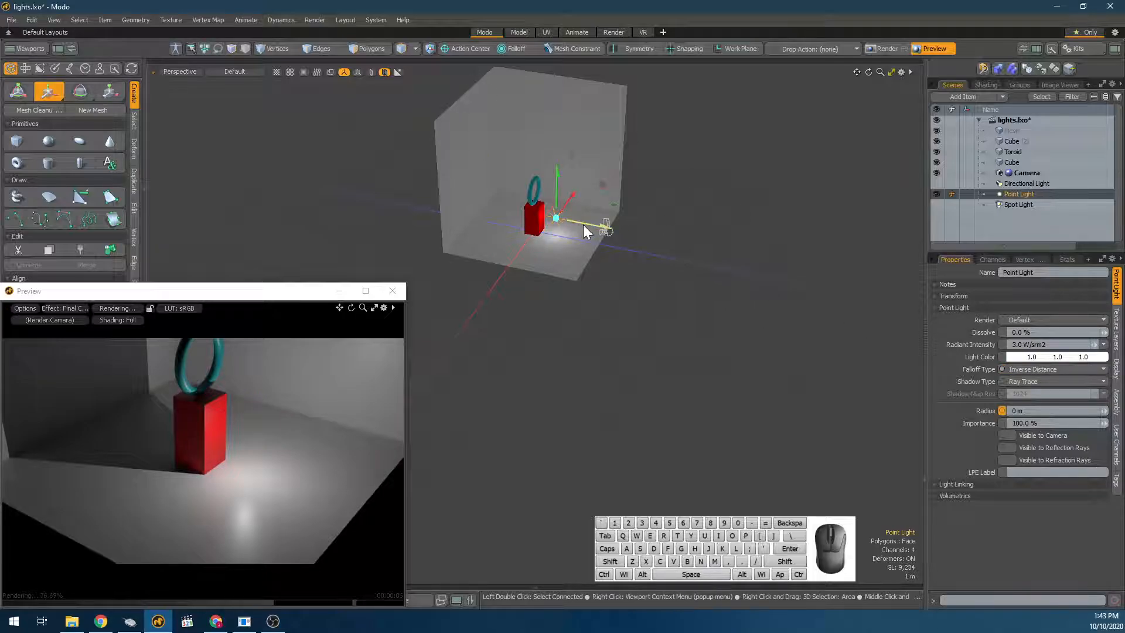
drag(584, 231, 647, 244)
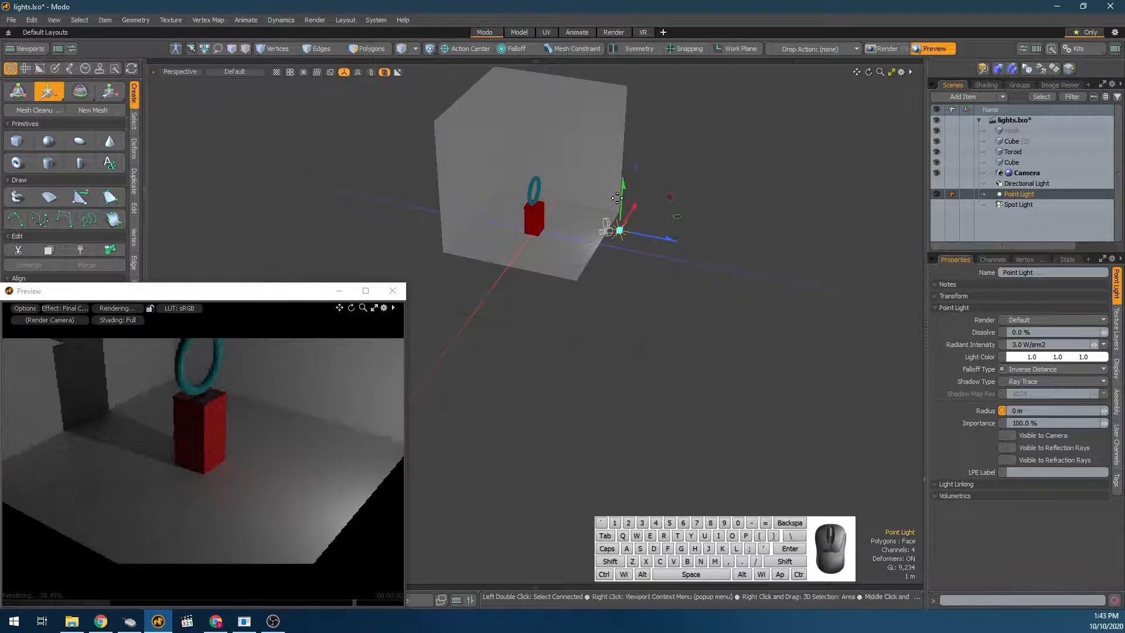
drag(617, 199, 620, 172)
alt+drag(470, 304, 522, 230)
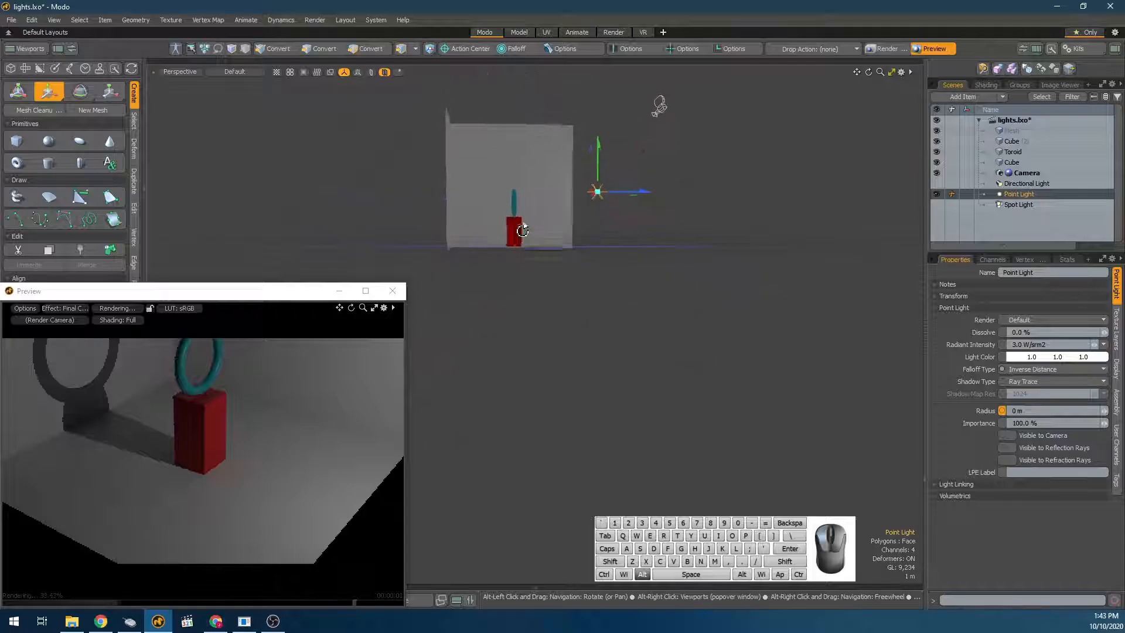
Move the point light back in to the room's open edge, and try falloff types Inverse Distance Squared and None.
scroll(573, 174, up, 3)
drag(647, 203, 600, 201)
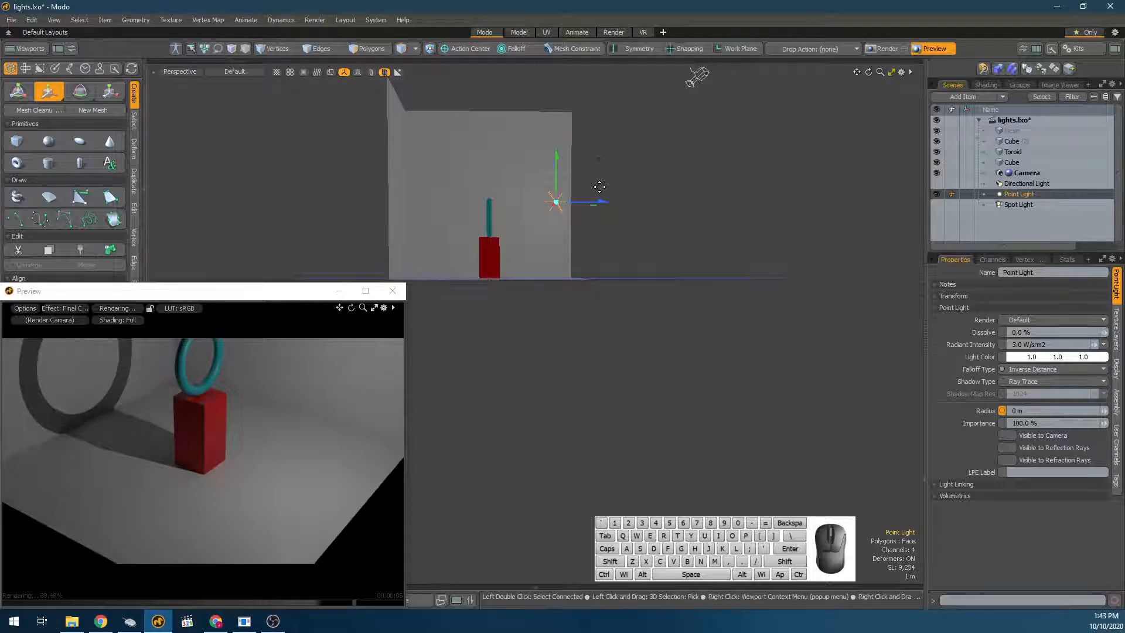
click(1079, 377)
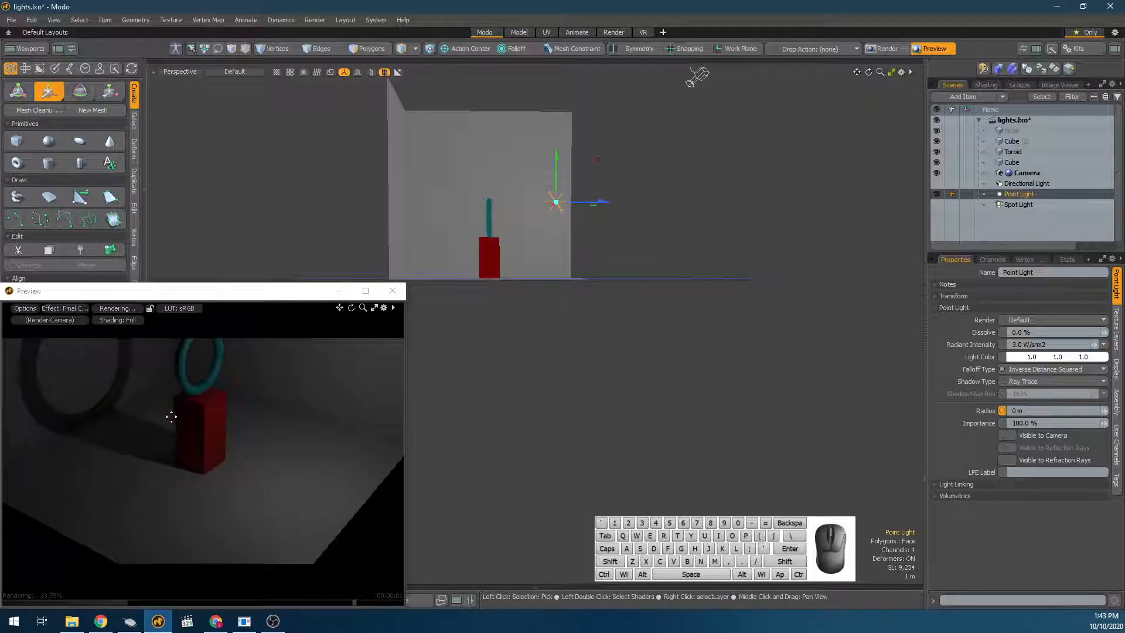
click(1054, 366)
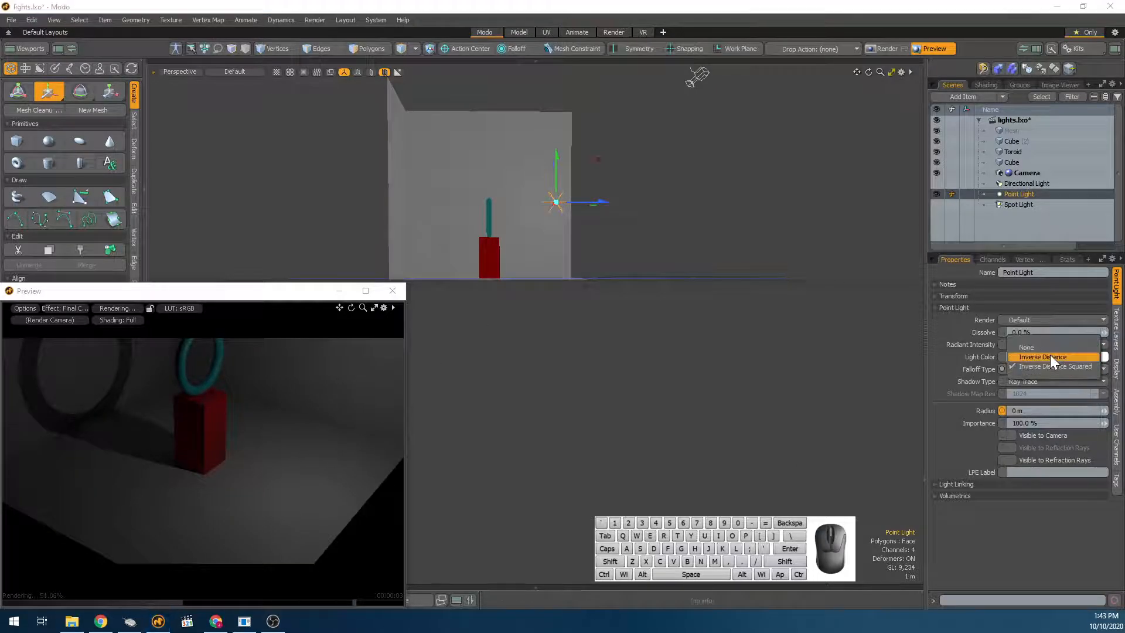
click(1049, 349)
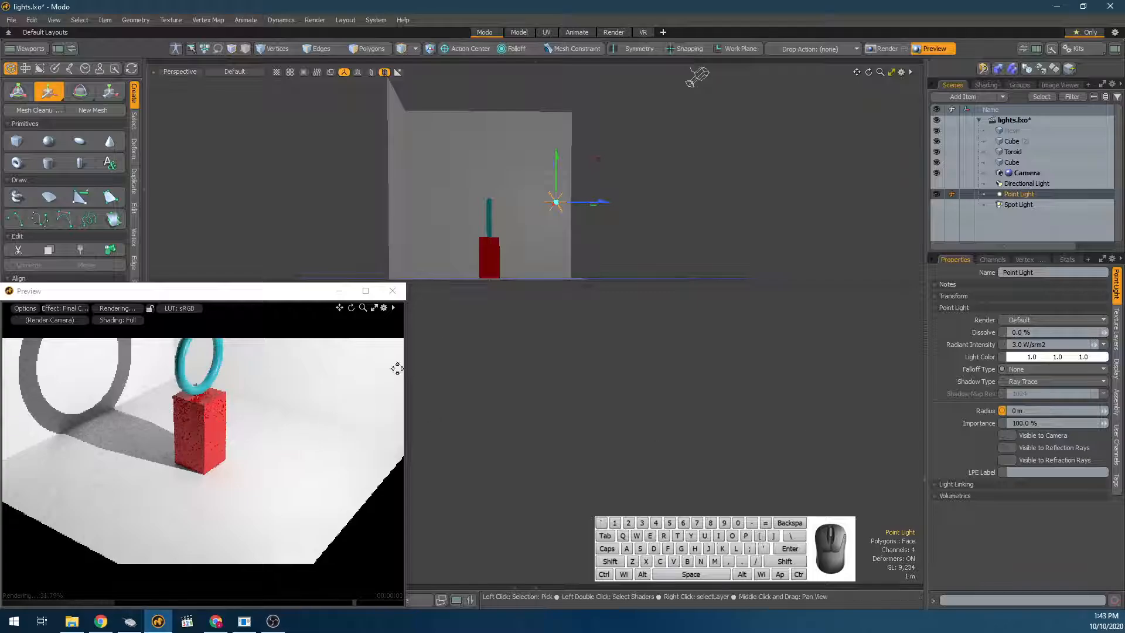
Move the point light horizontally into the centre of the teal ring, and pull it back out beside the ring along the same axis.
alt+drag(645, 228, 743, 212)
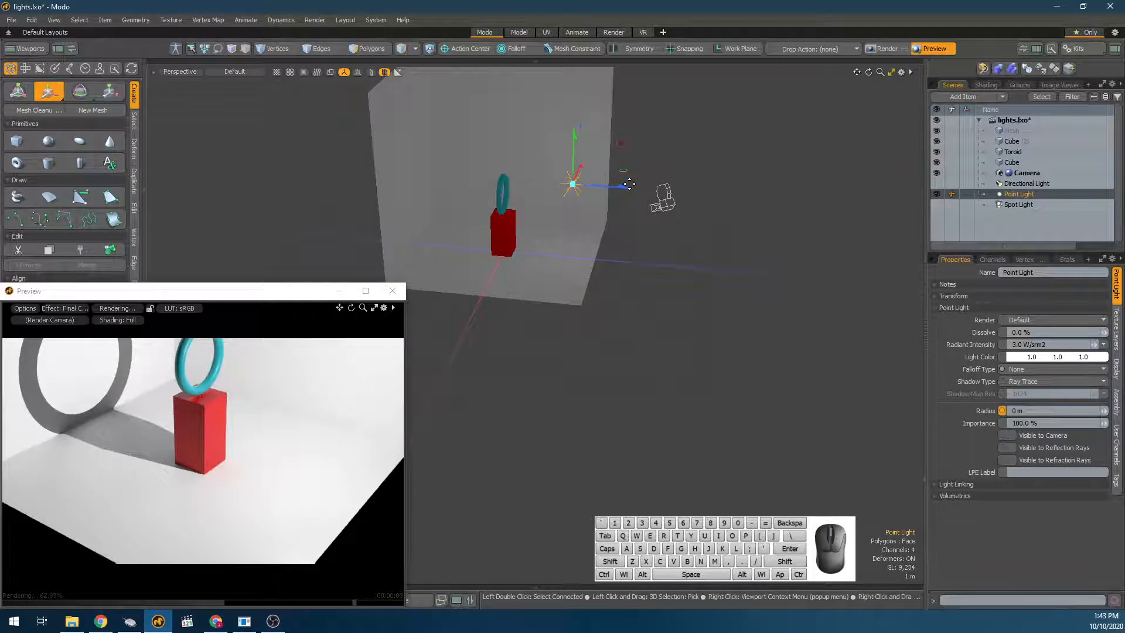
drag(629, 184, 513, 192)
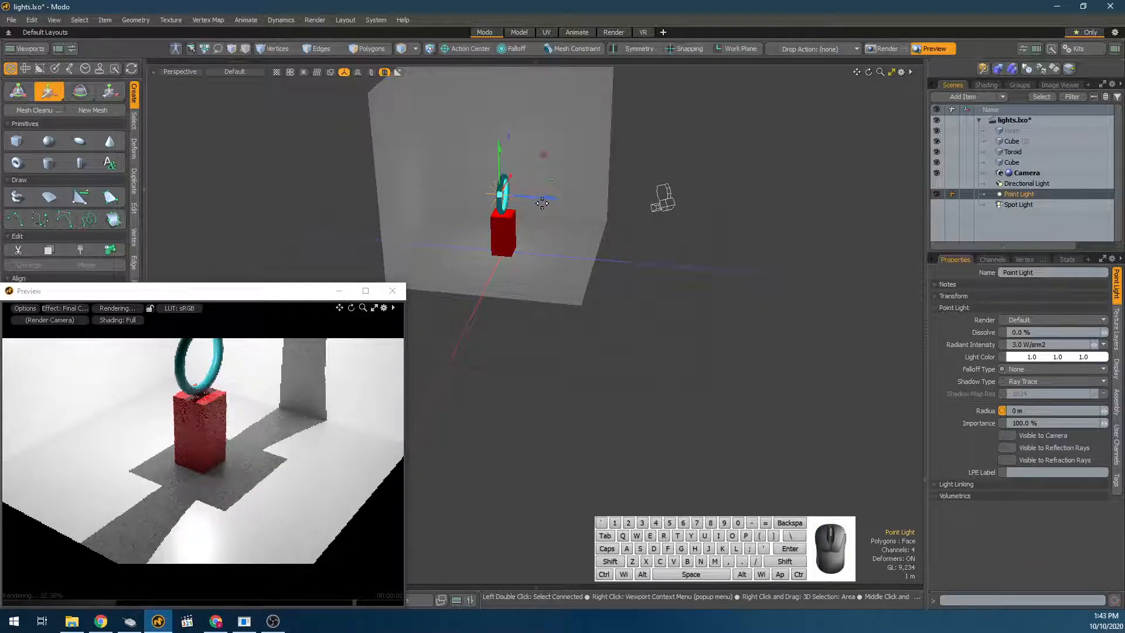
scroll(547, 244, up, 2)
alt+drag(547, 244, 446, 282)
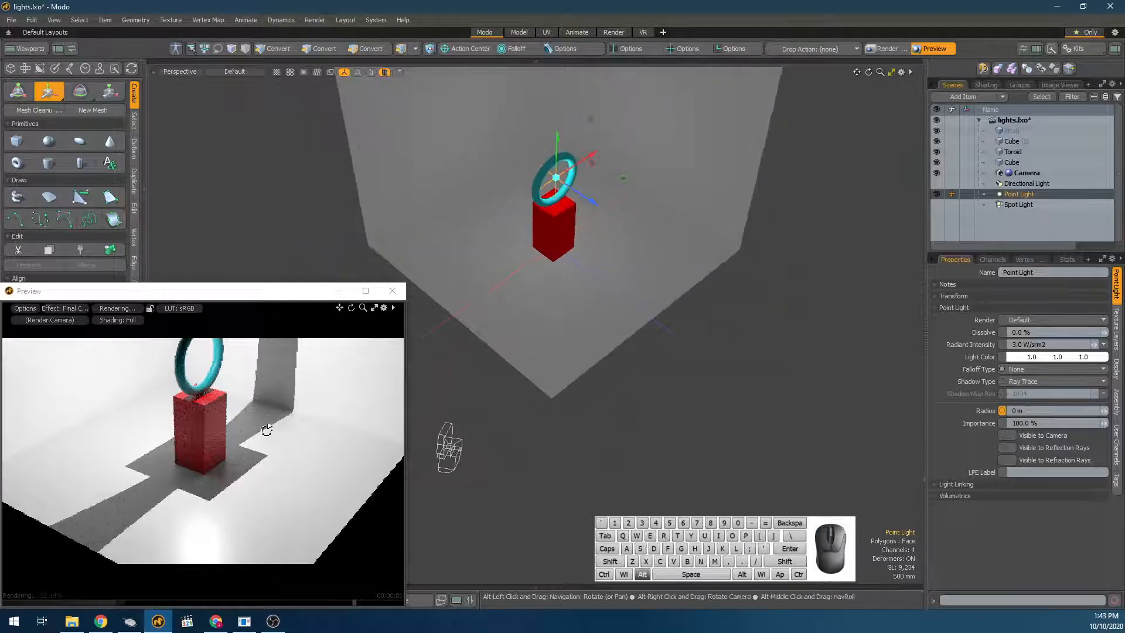
alt+drag(267, 431, 234, 370)
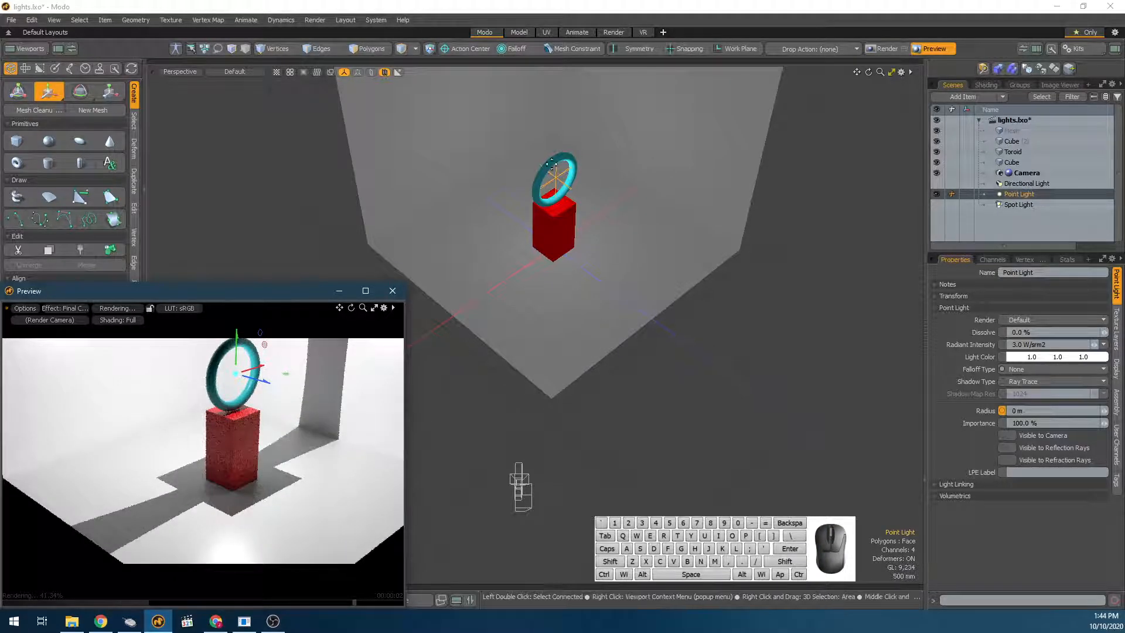
scroll(551, 164, up, 3)
alt+drag(552, 225, 664, 188)
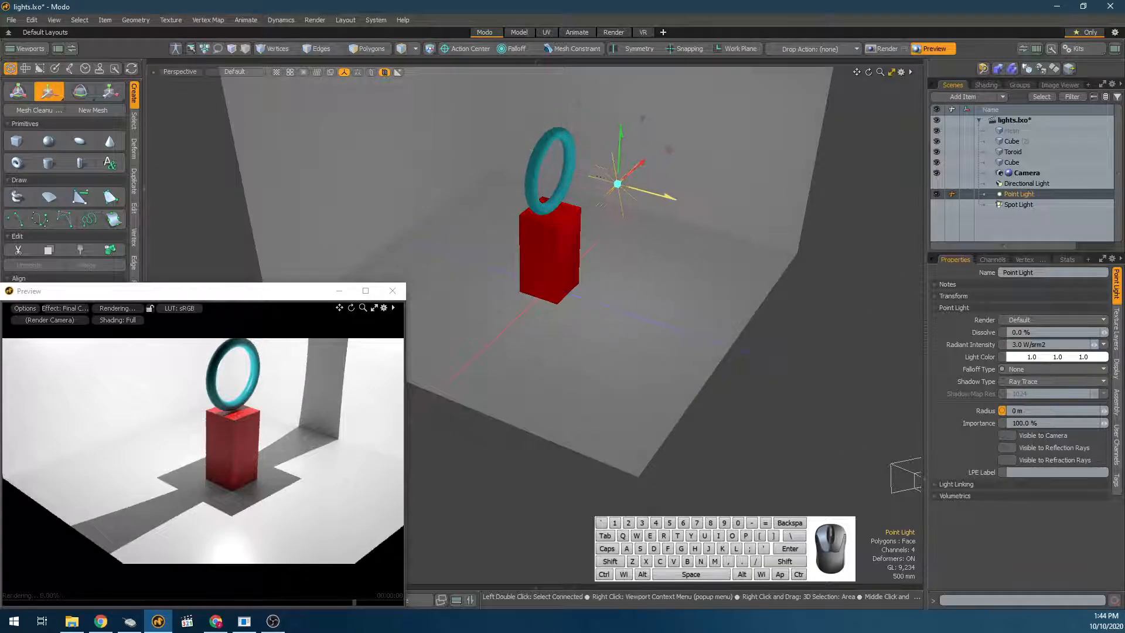
Set the point light's falloff type to Inverse Distance Squared, with the render preview reframed on the pedestal and ring.
click(1043, 372)
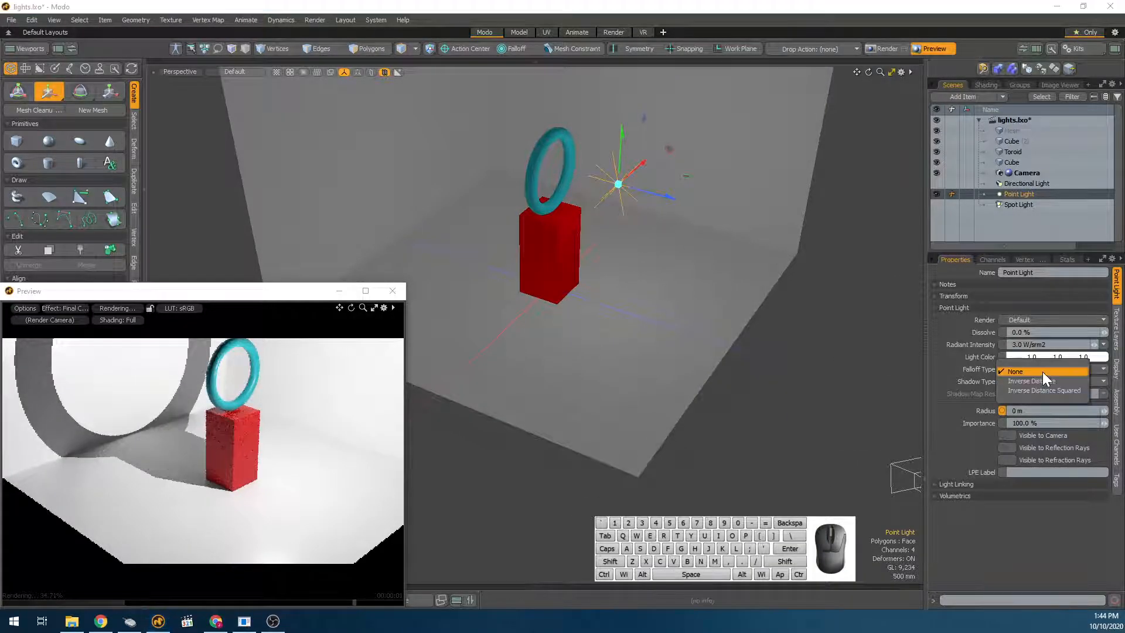
click(1040, 389)
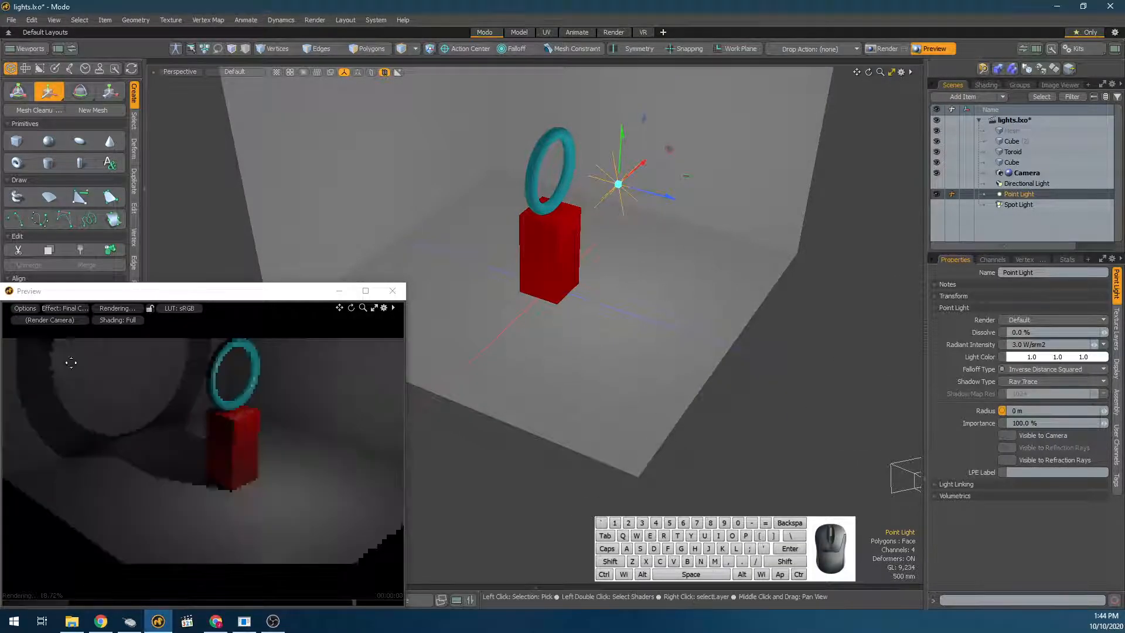
alt+drag(197, 431, 217, 406)
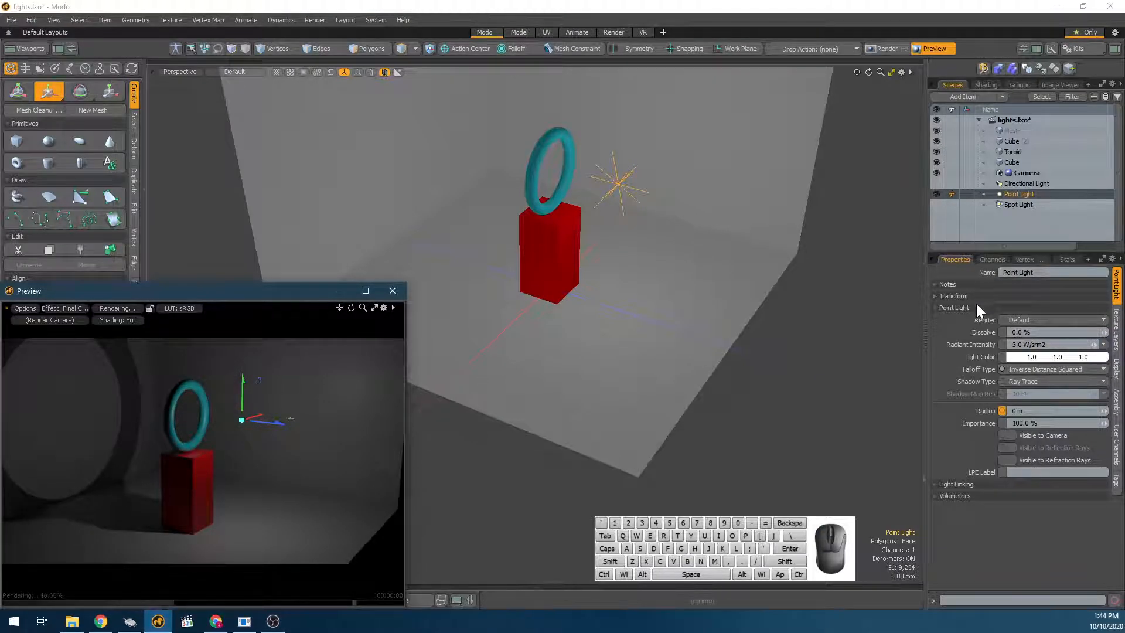
Raise the point light's radiant intensity to 27.0 W/srm2 and keep the point light selected.
click(983, 347)
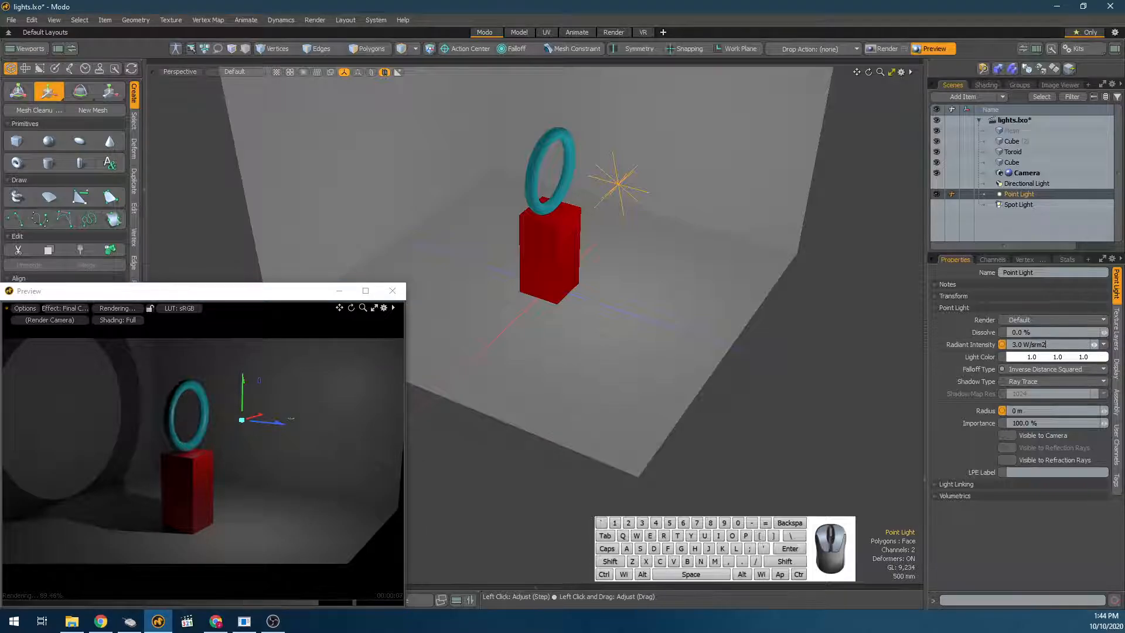
right_click(1046, 345)
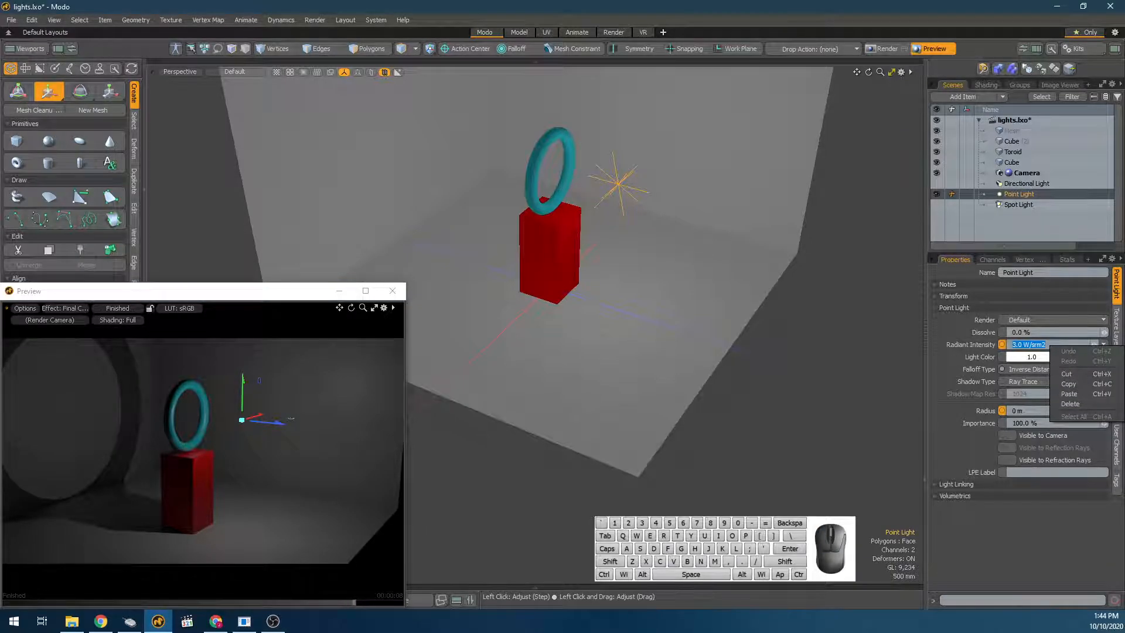
click(1046, 345)
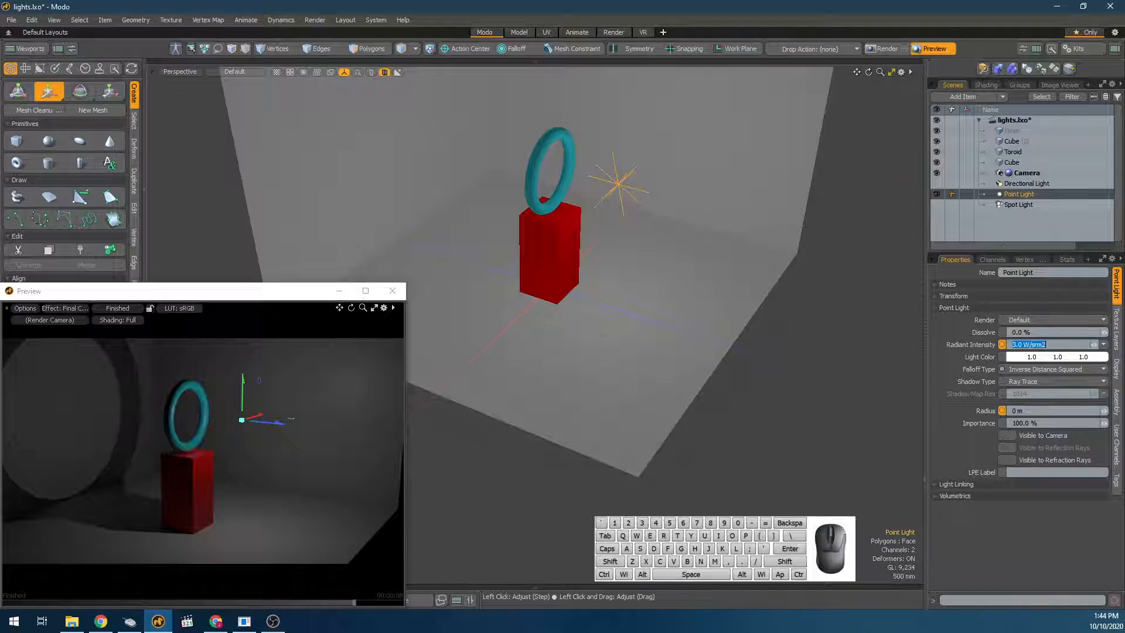
drag(1095, 344, 1059, 356)
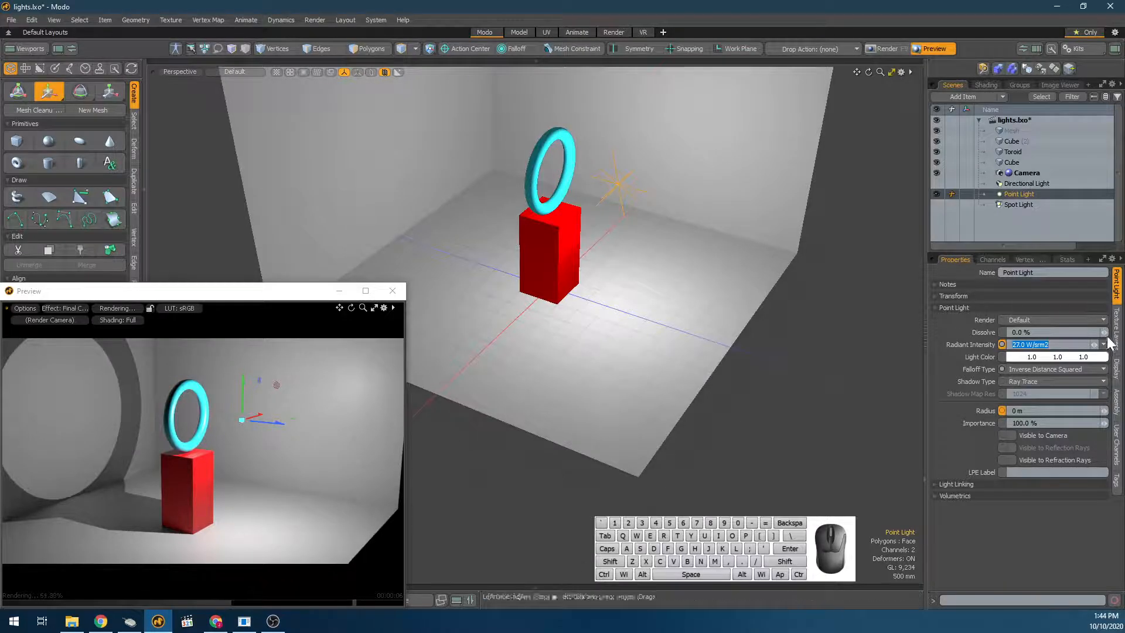
click(1024, 184)
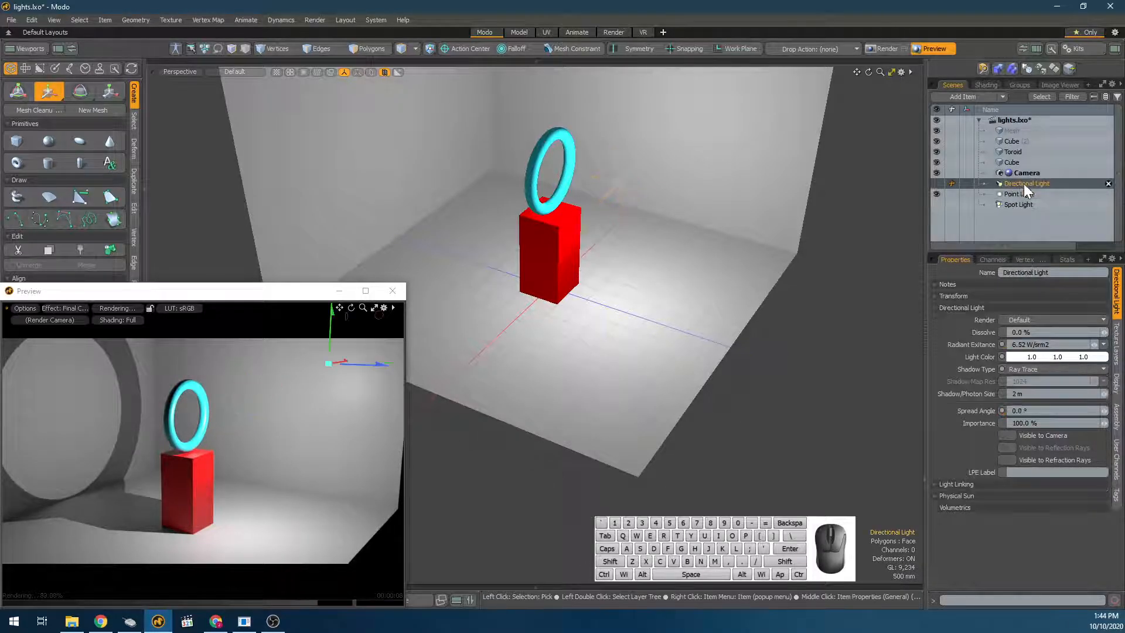
click(1022, 194)
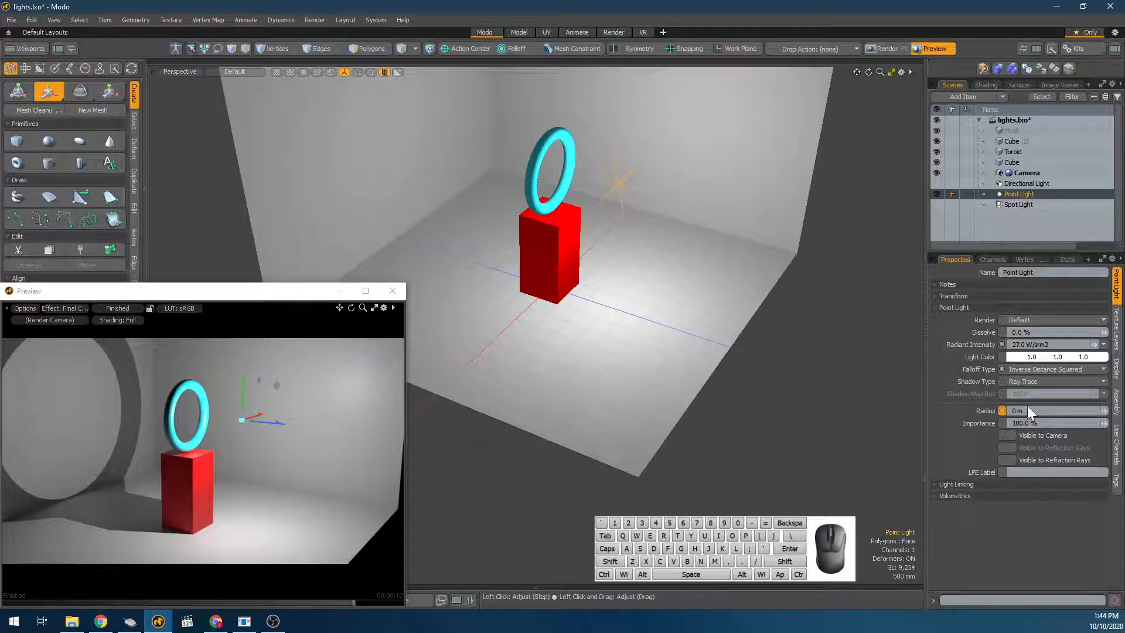
Try a hot pink light color of 1.0, 0.0, 0.52 on the point light, and reset it to white.
double_click(1016, 357)
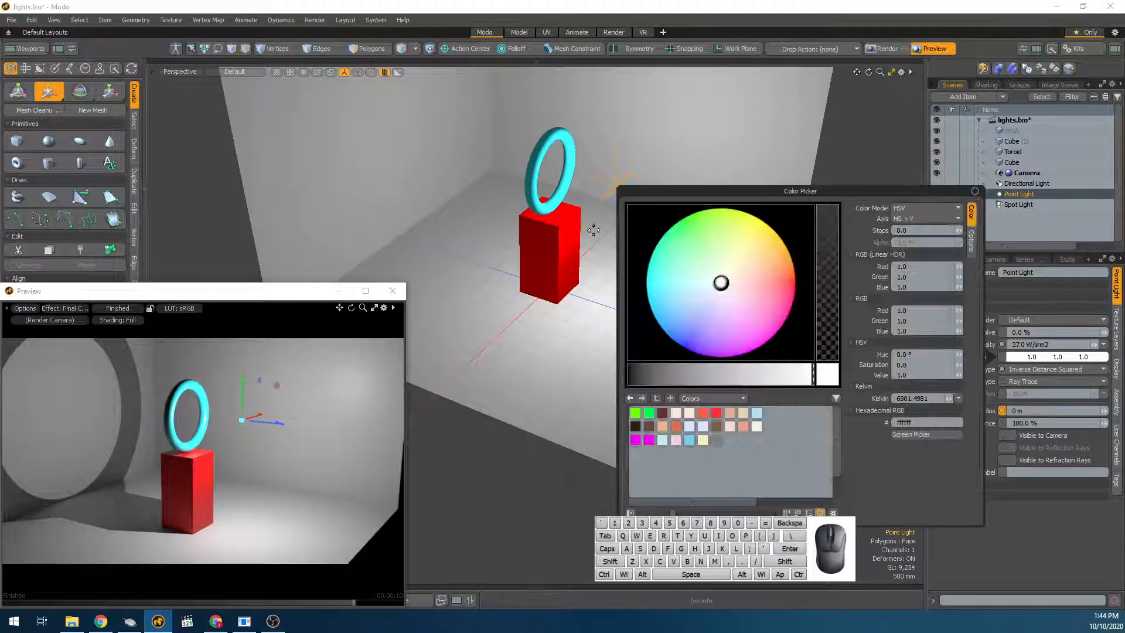
click(697, 253)
mouse_move(696, 252)
mouse_down()
mouse_move(776, 231)
mouse_move(838, 303)
mouse_up()
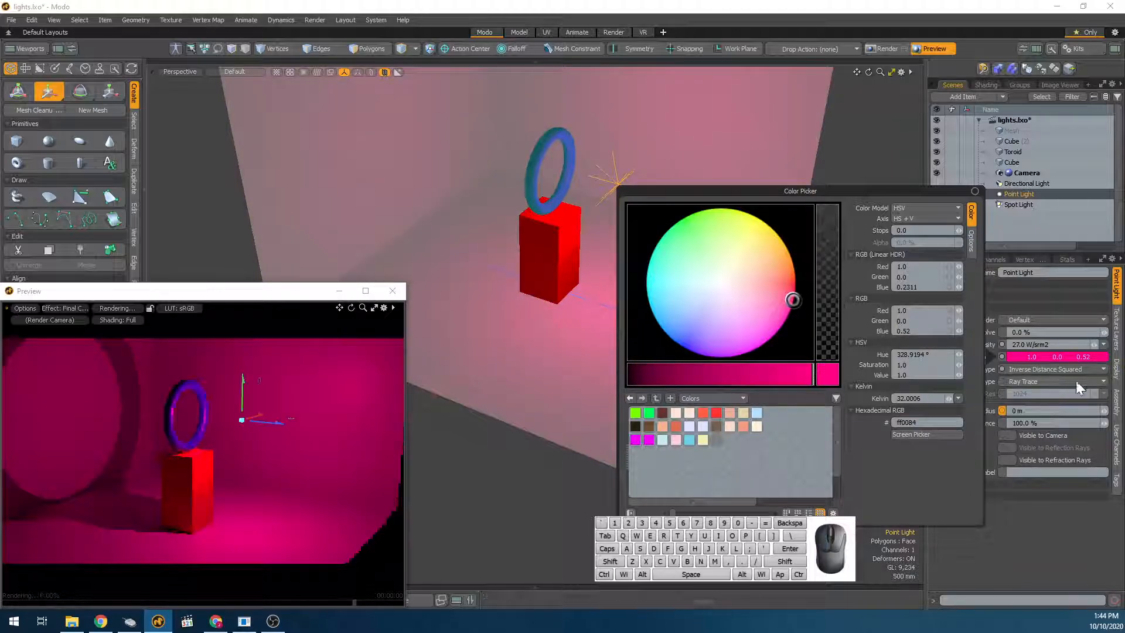
ctrl+click(1058, 357)
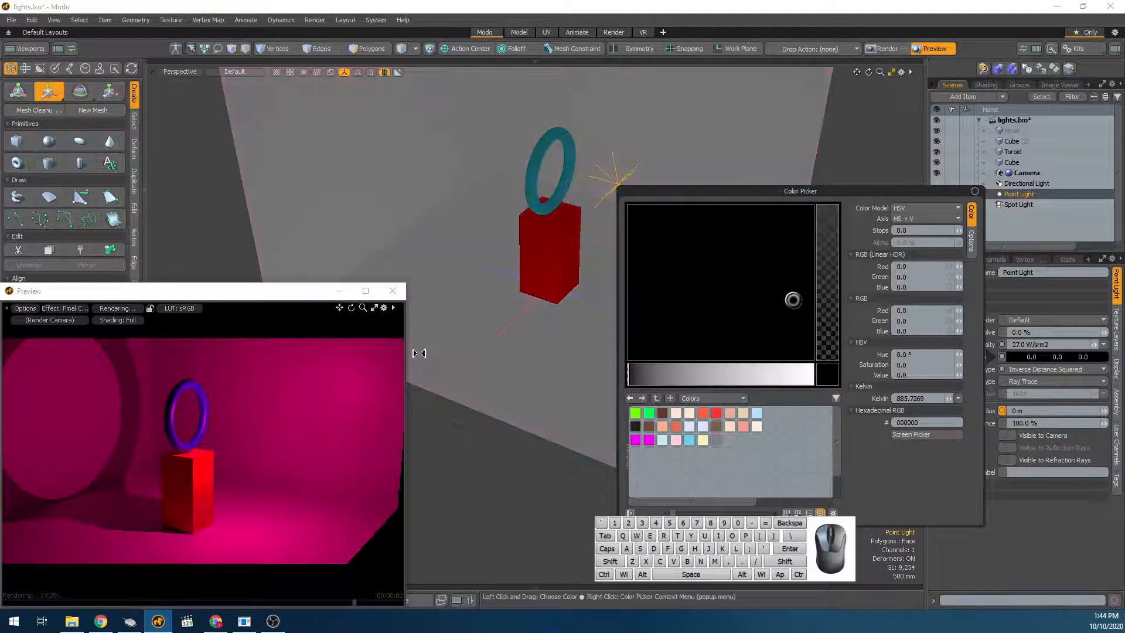
ctrl+right_click(1058, 357)
click(1086, 522)
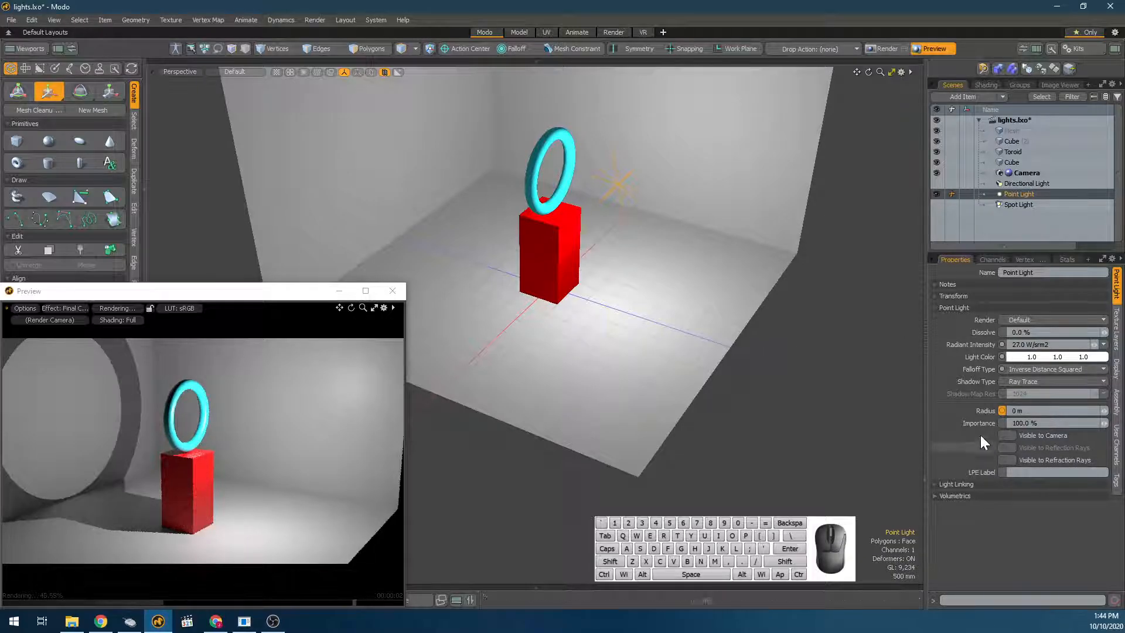
Soften the point light's shadows by enlarging its radius up to 502 mm and settling on 177 mm.
click(979, 413)
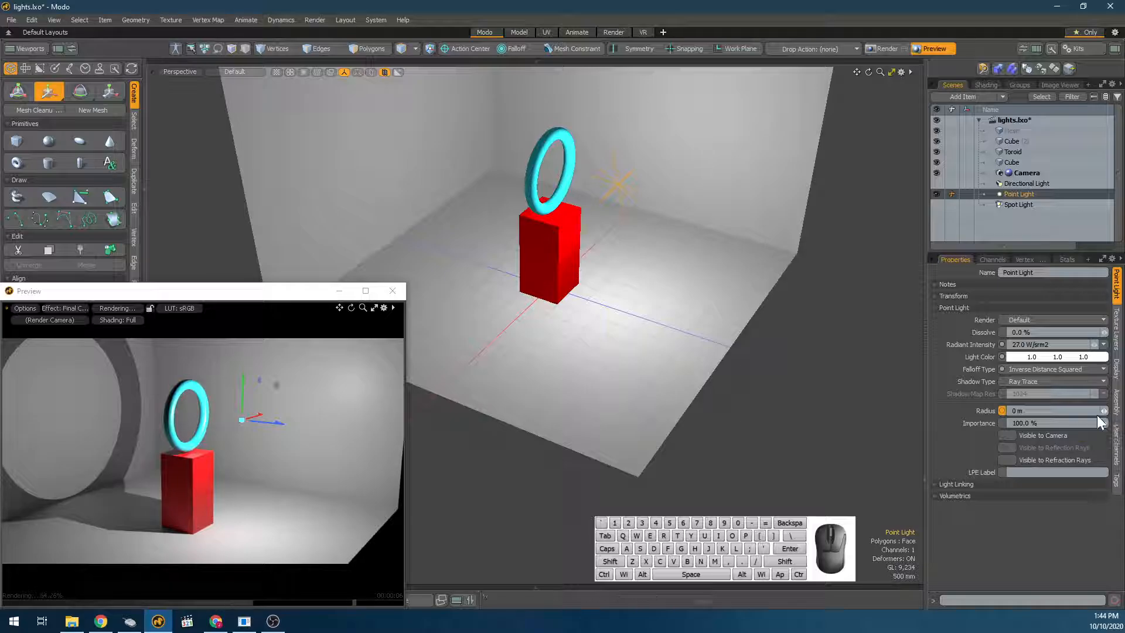
scroll(230, 424, up, 1)
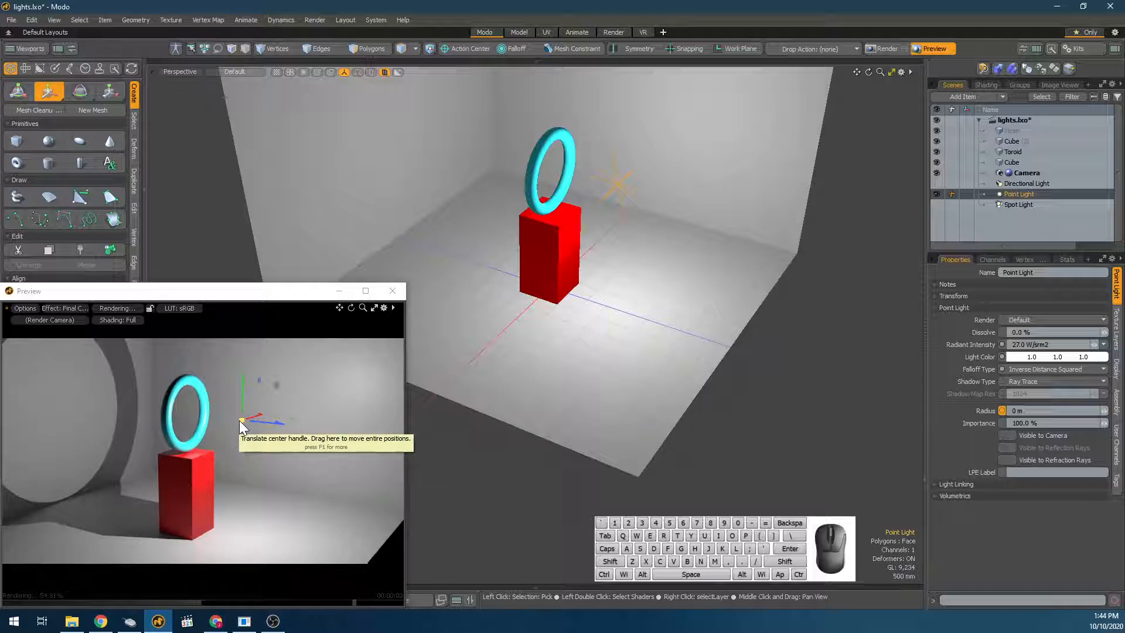
click(1105, 412)
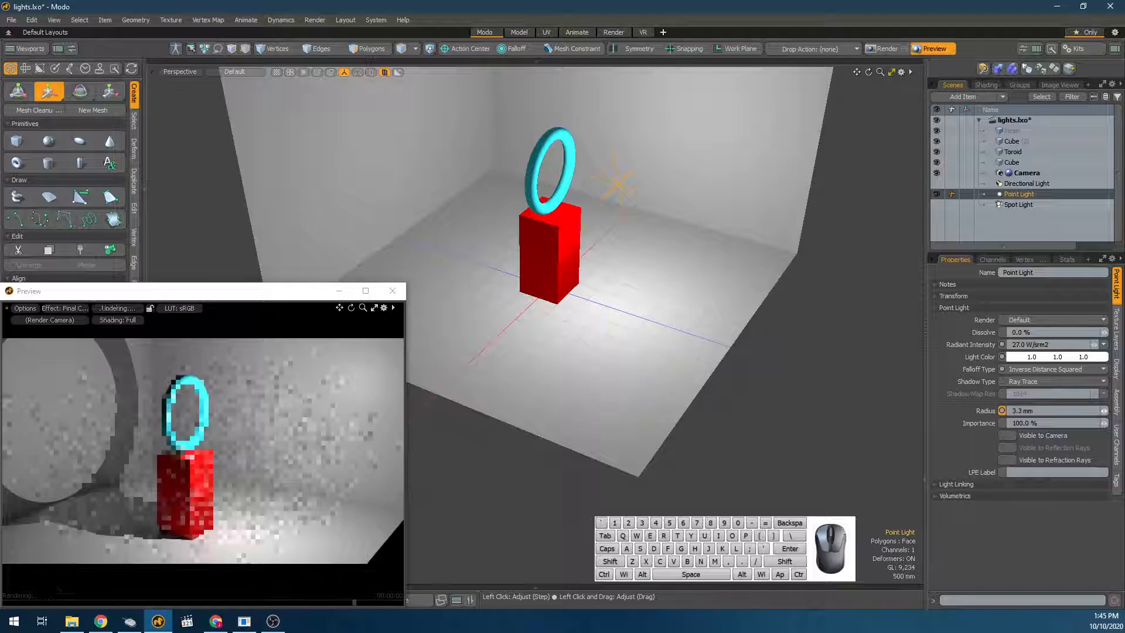
drag(1104, 411, 1113, 411)
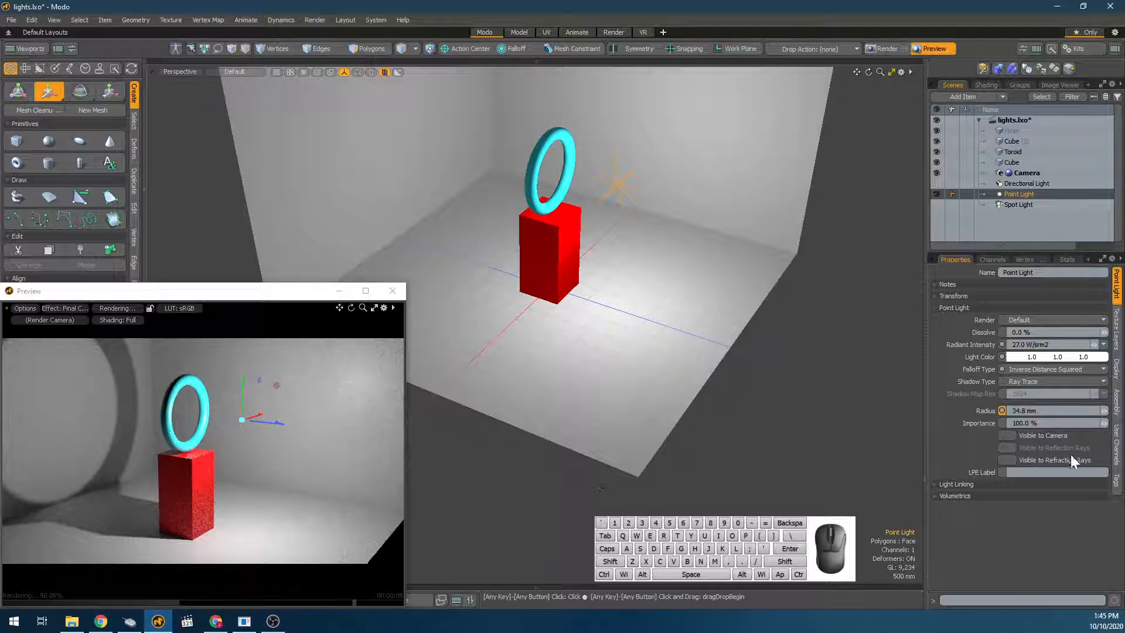
drag(1106, 415, 1116, 415)
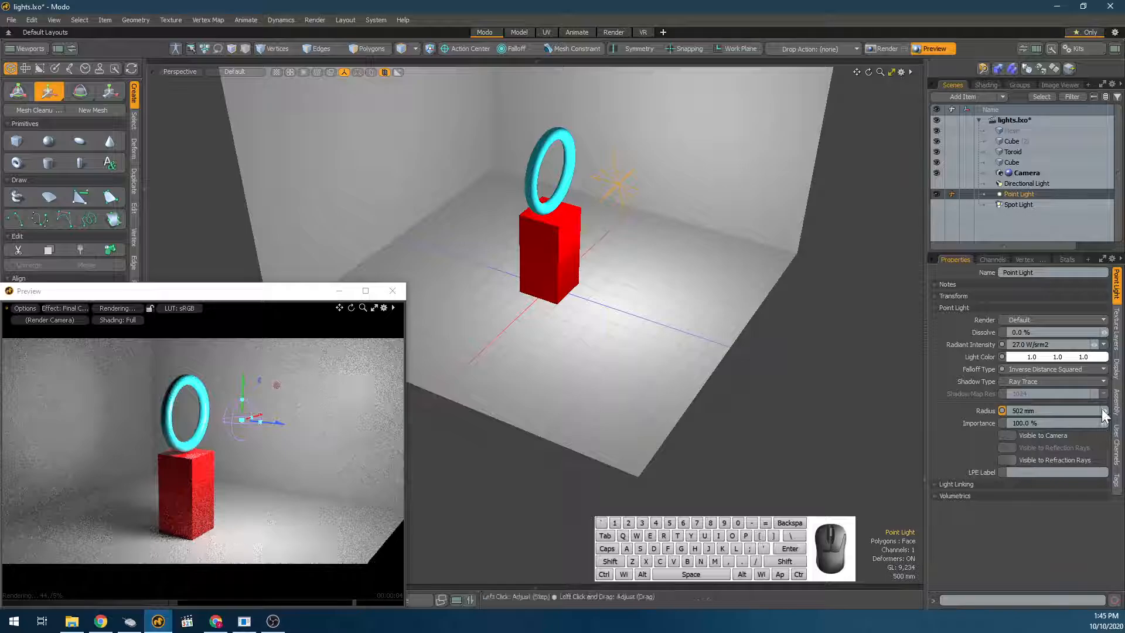
drag(1104, 411, 1058, 411)
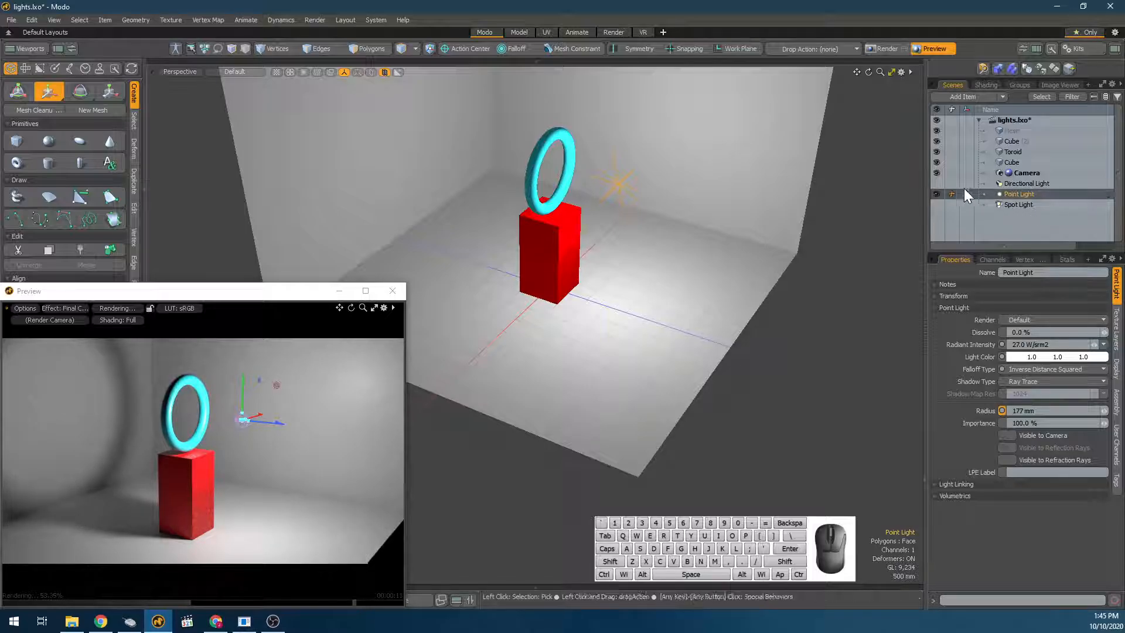
Show the directional light alongside the point light and lower its radiant exitance to 2.85, leaving the spread angle at 0.0°.
click(941, 183)
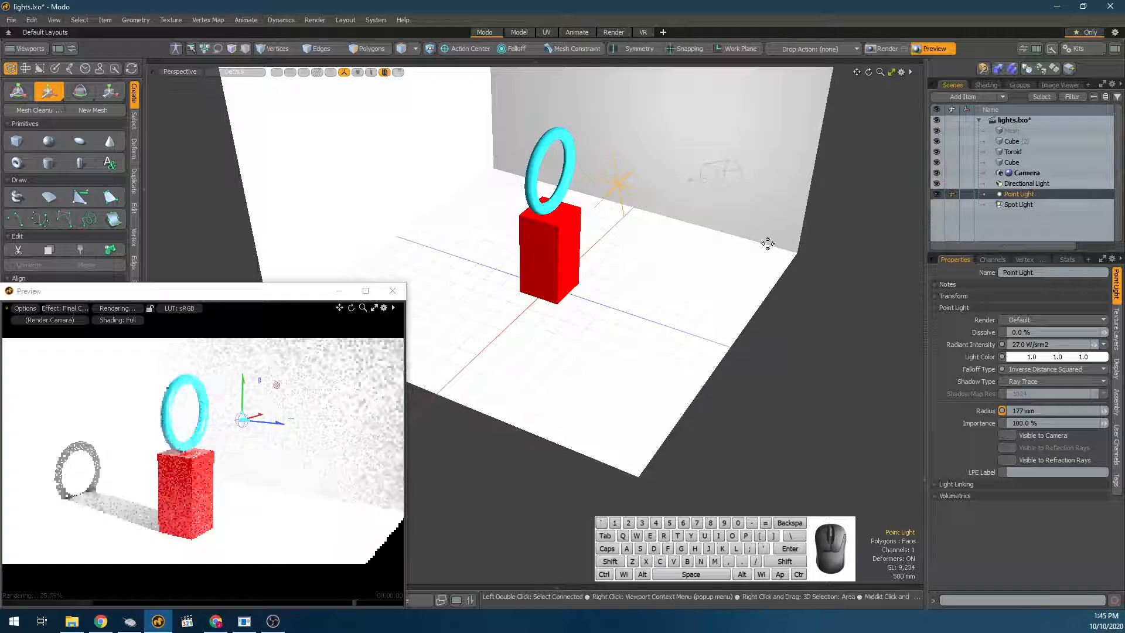
alt+drag(768, 244, 798, 269)
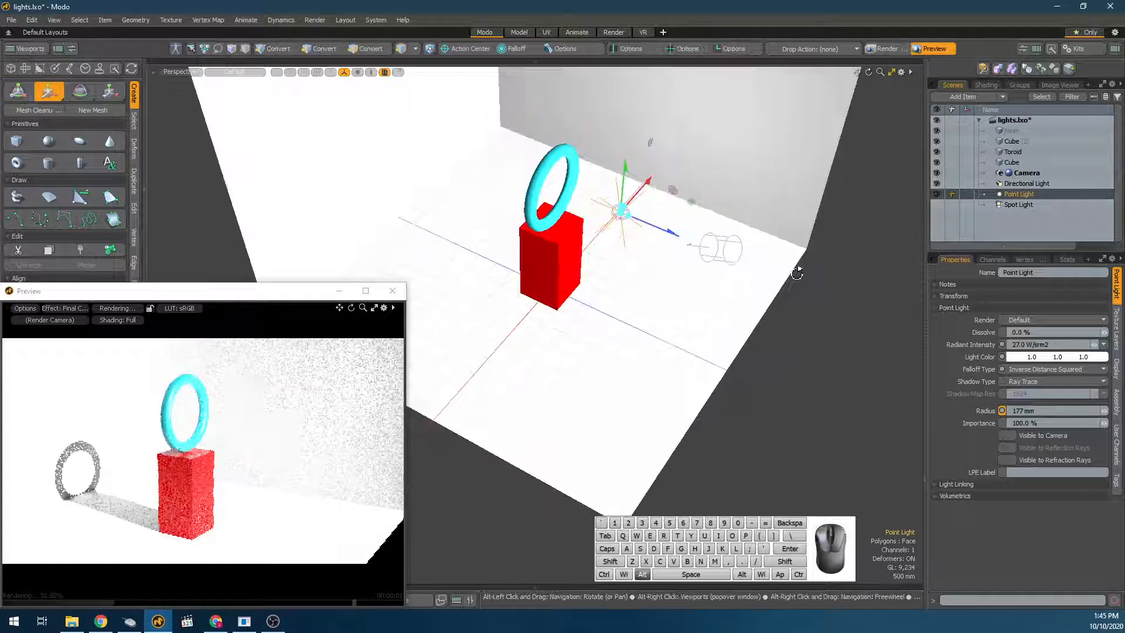
click(1038, 184)
mouse_move(1094, 345)
mouse_down()
mouse_move(1058, 345)
mouse_move(1092, 344)
mouse_up()
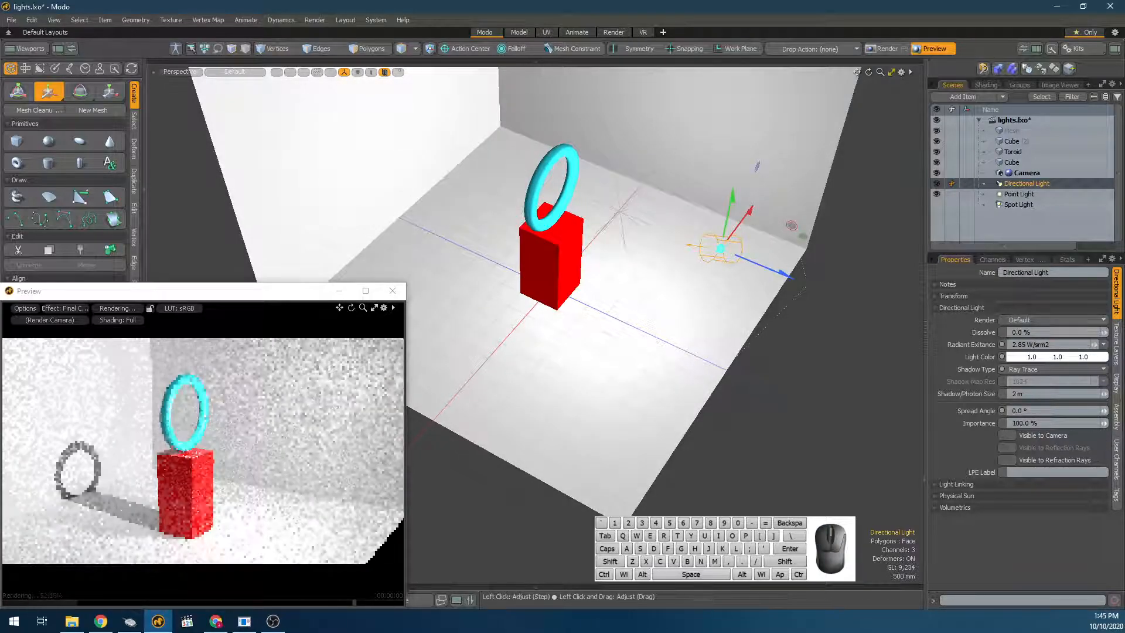
click(1067, 415)
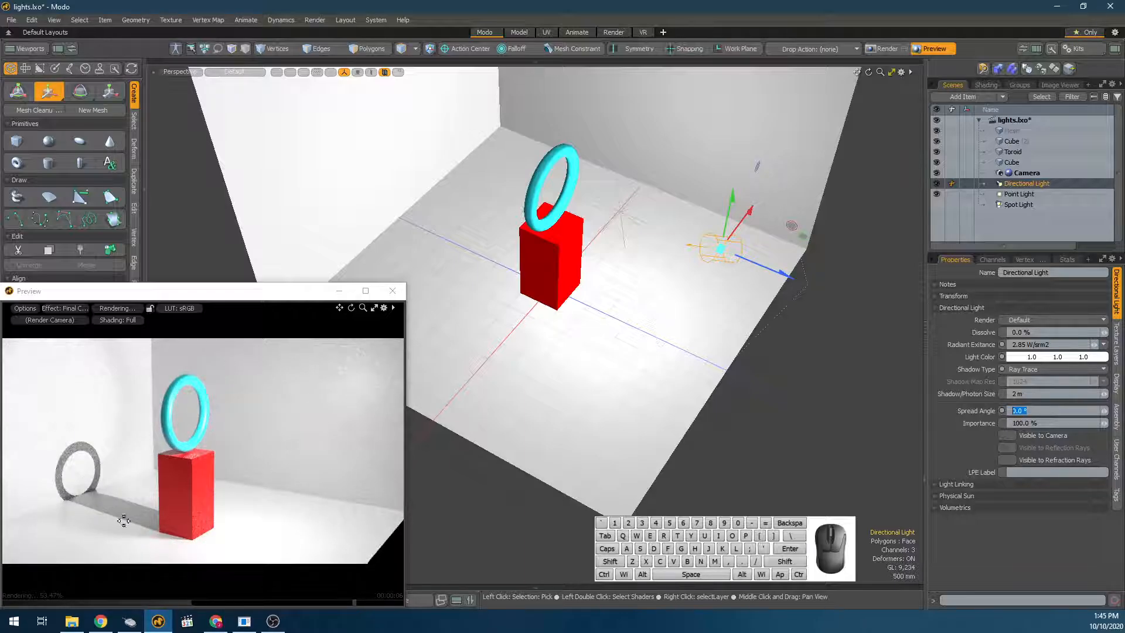
Hide both the point light and the directional light, and select the spot light.
click(1027, 194)
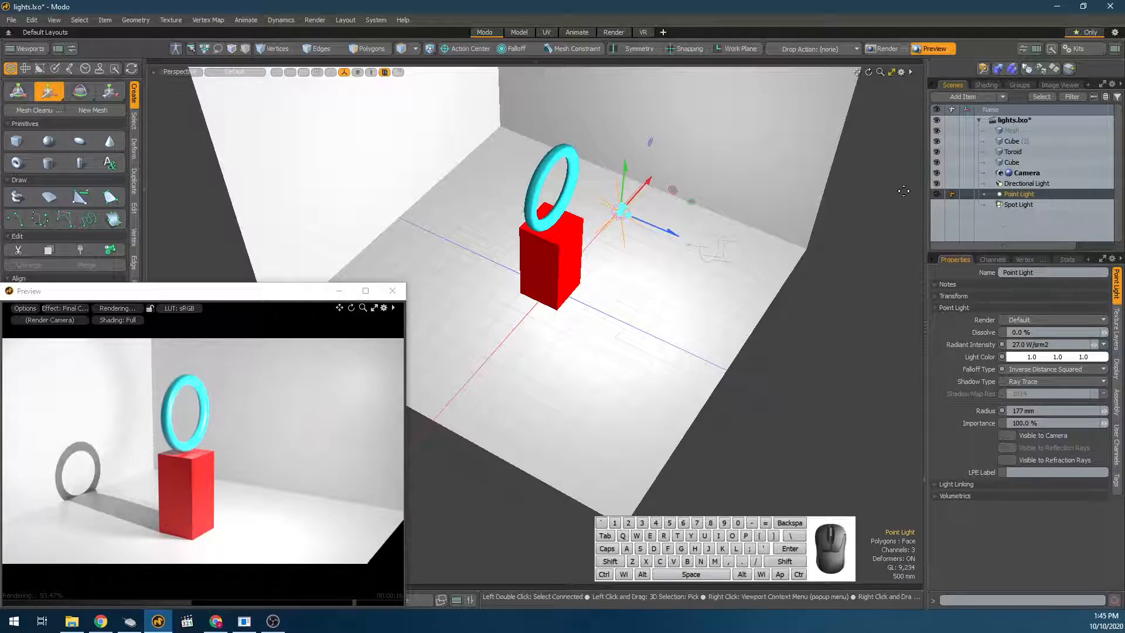
click(941, 195)
click(938, 183)
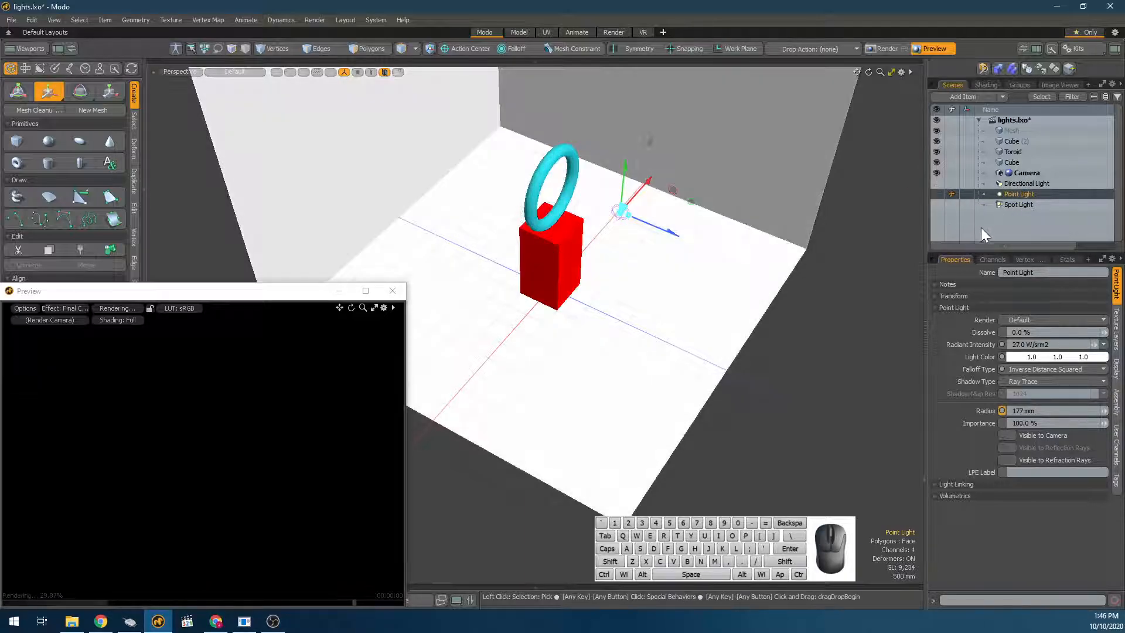
click(1018, 204)
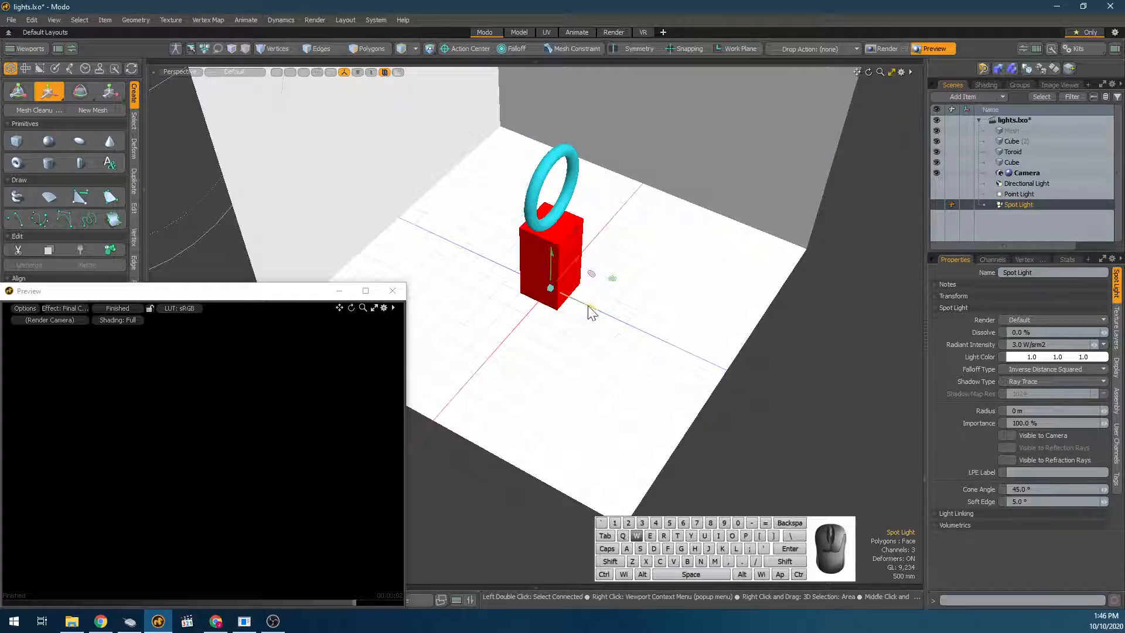
Move the spot light away from the red cube towards the open side of the room.
key(w)
drag(589, 311, 752, 275)
scroll(727, 253, up, 4)
scroll(693, 261, down, 5)
scroll(658, 328, down, 5)
scroll(636, 296, up, 4)
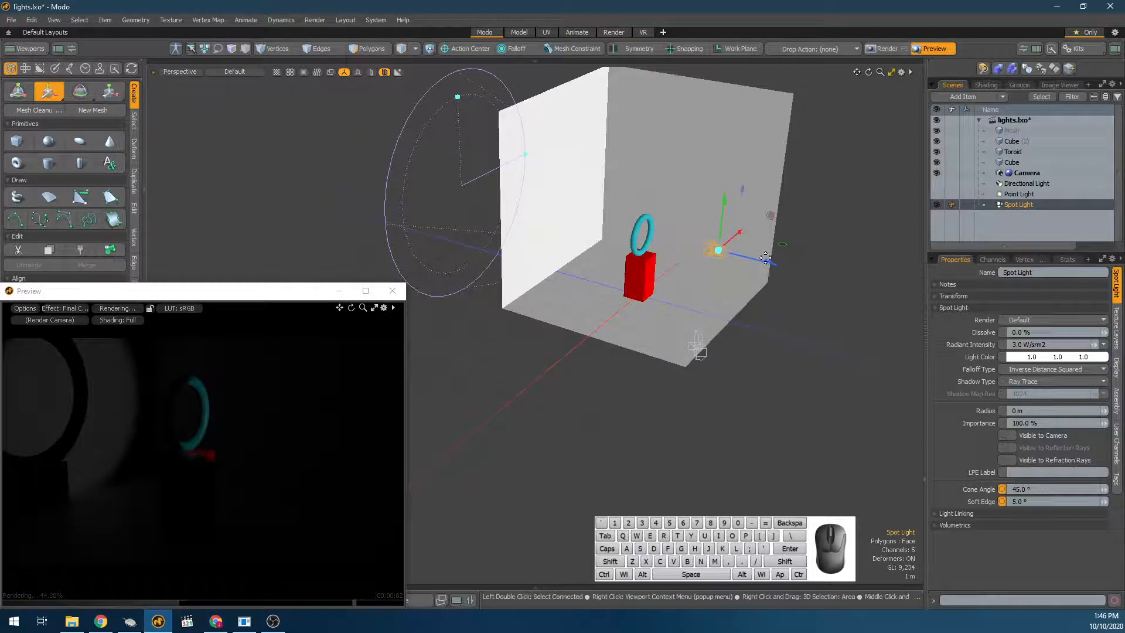
key(w)
key(w)
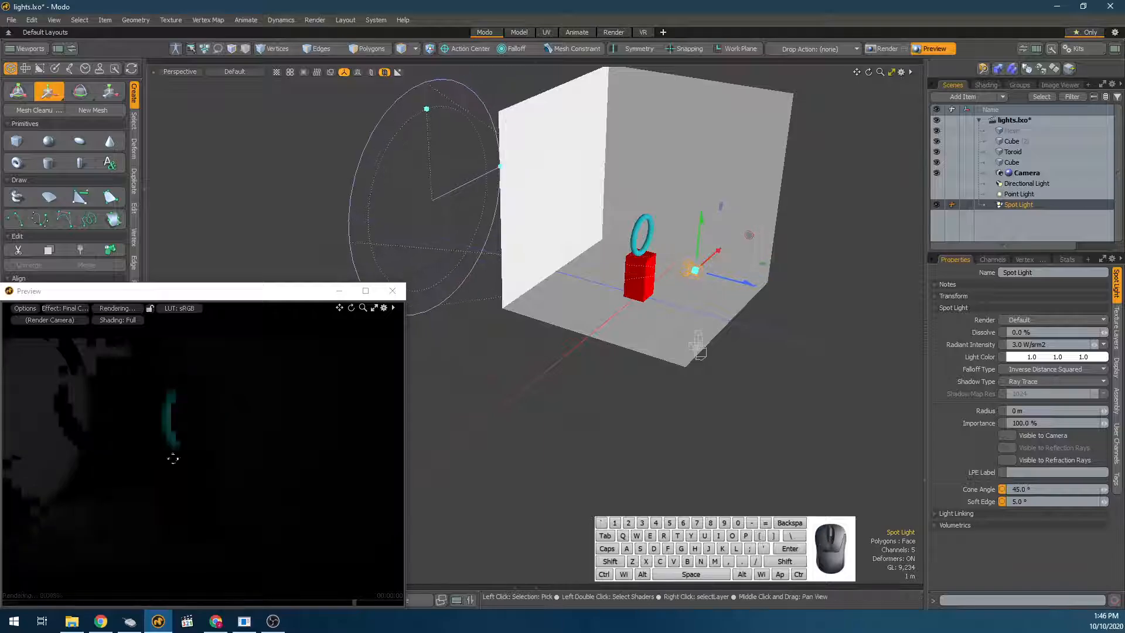
click(189, 456)
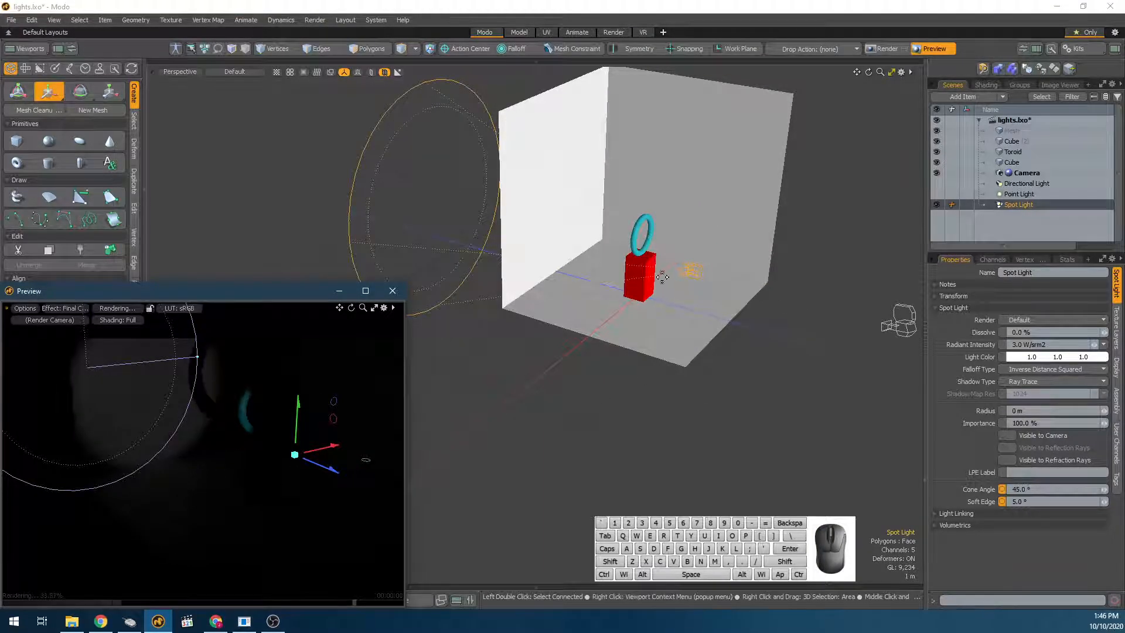
Shift the spot light and rotate it so its cone aims at the red cube and the ring.
key(e)
scroll(693, 262, down, 2)
key(w)
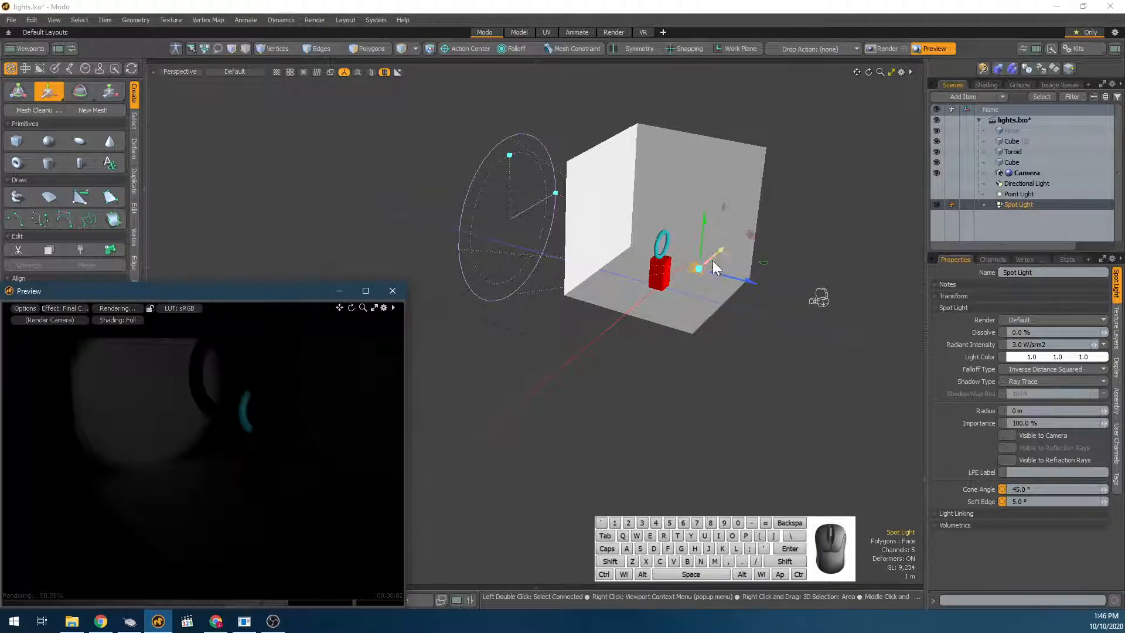
drag(713, 258, 712, 209)
key(e)
scroll(721, 170, up, 3)
scroll(697, 197, down, 4)
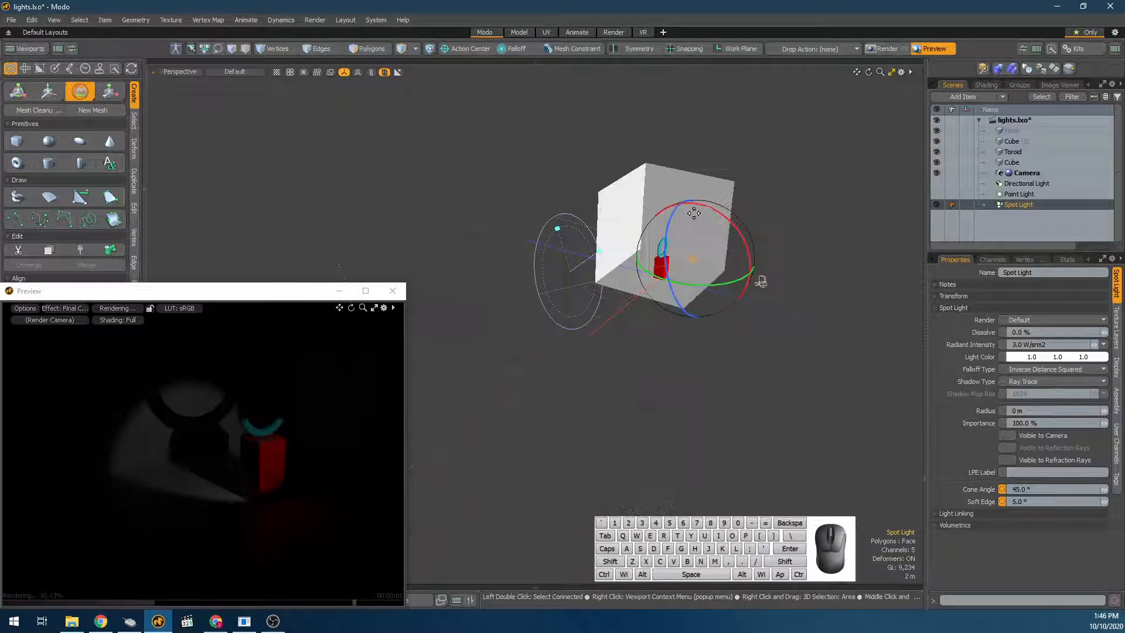
key(shift+a)
scroll(548, 211, down, 4)
scroll(557, 226, down, 7)
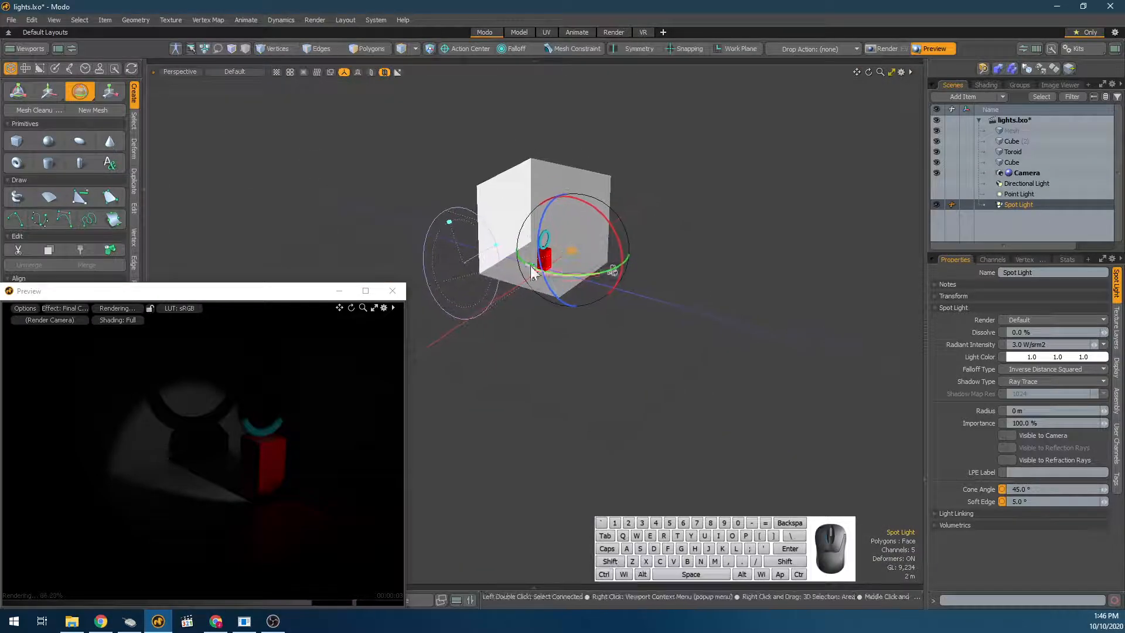
Move the spot light back outside the room and raise it so its cone covers the whole ring.
scroll(530, 265, up, 2)
key(w)
drag(605, 262, 651, 191)
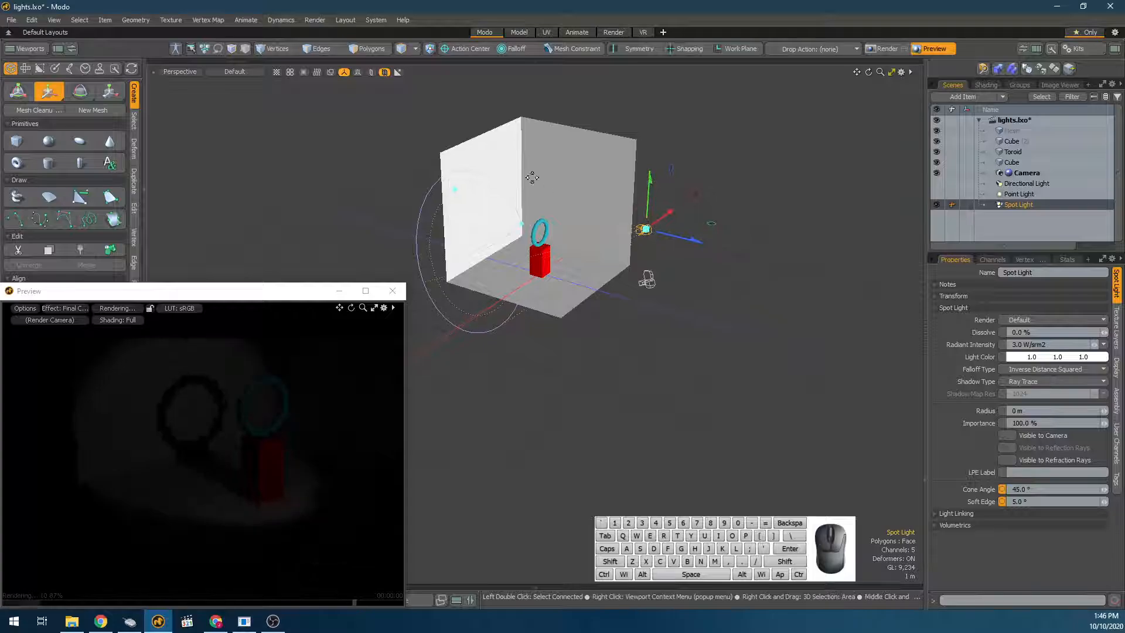
Widen the spot light's soft edge with its viewport handle to 16.1°.
drag(460, 195, 462, 210)
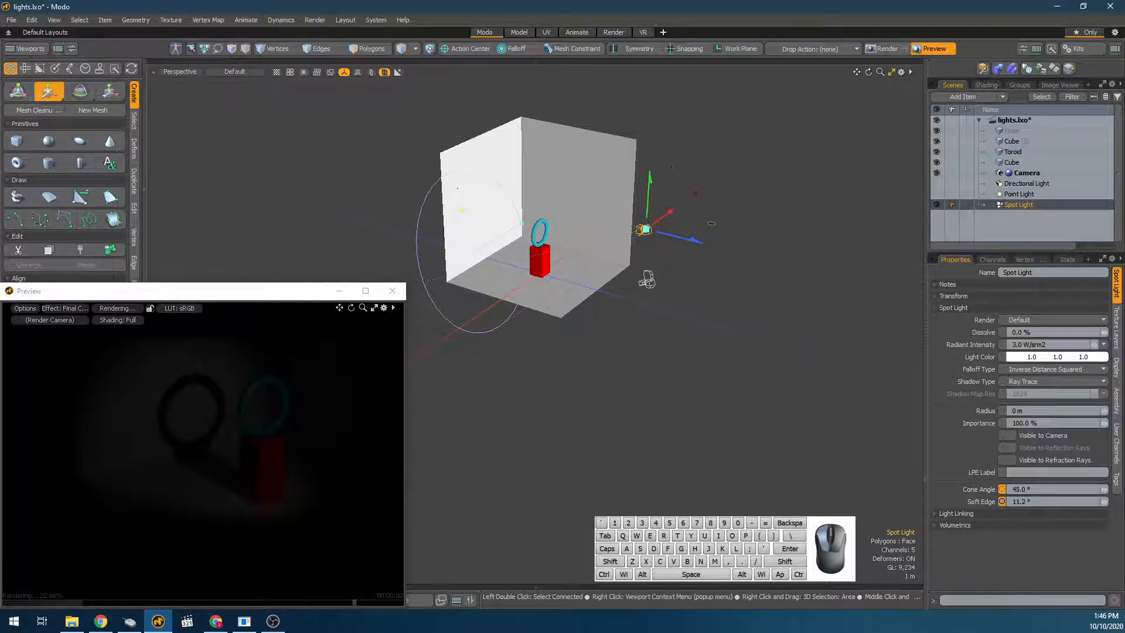
click(141, 383)
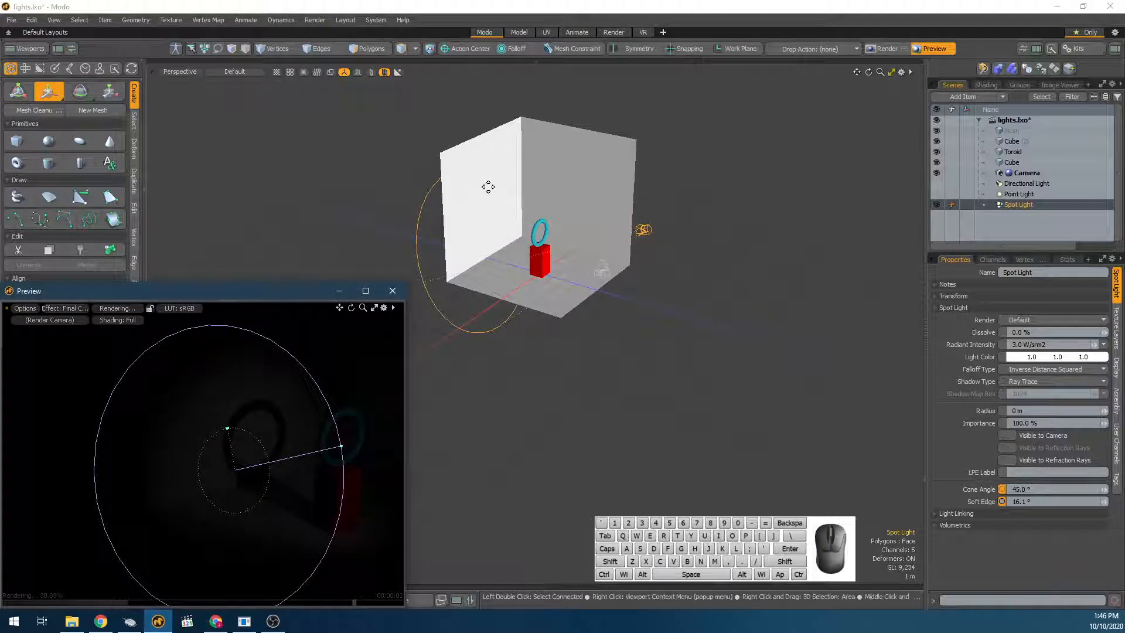
scroll(486, 246, up, 2)
key(ctrl+z)
key(ctrl+z)
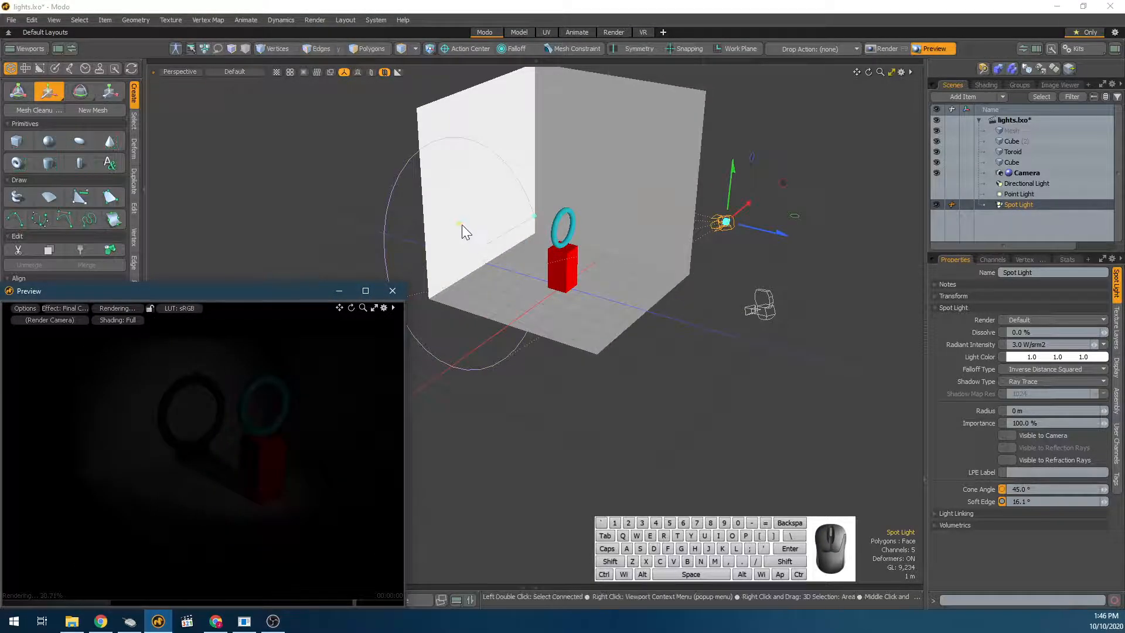
Try a hard-edged spot with a soft edge of 0.0°, and undo the change.
click(452, 199)
drag(440, 158, 420, 113)
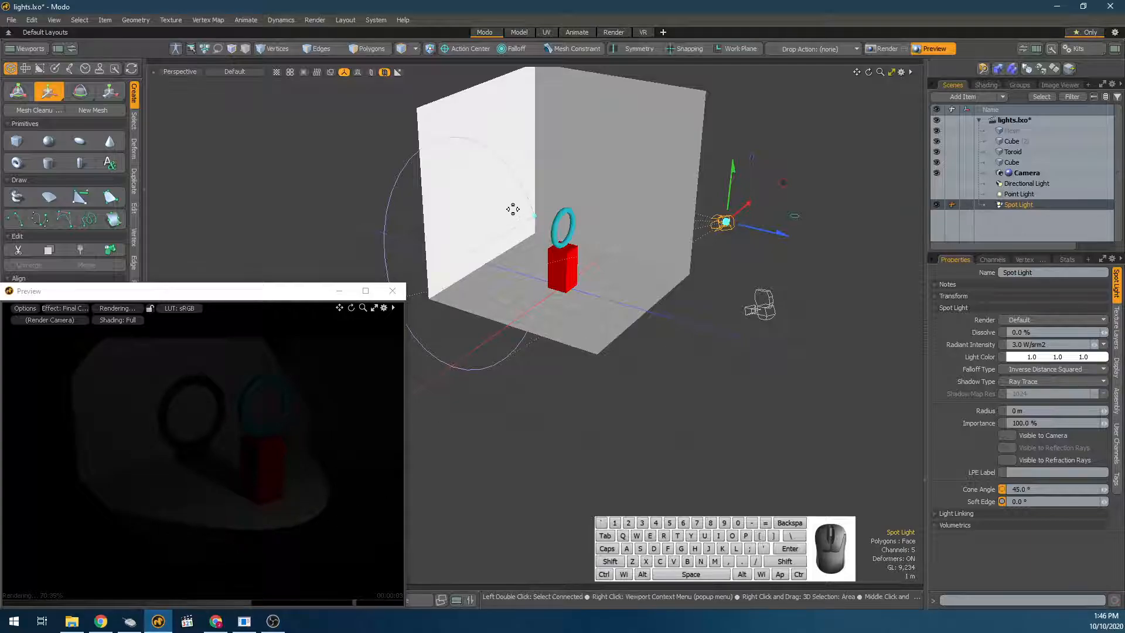
key(ctrl+z)
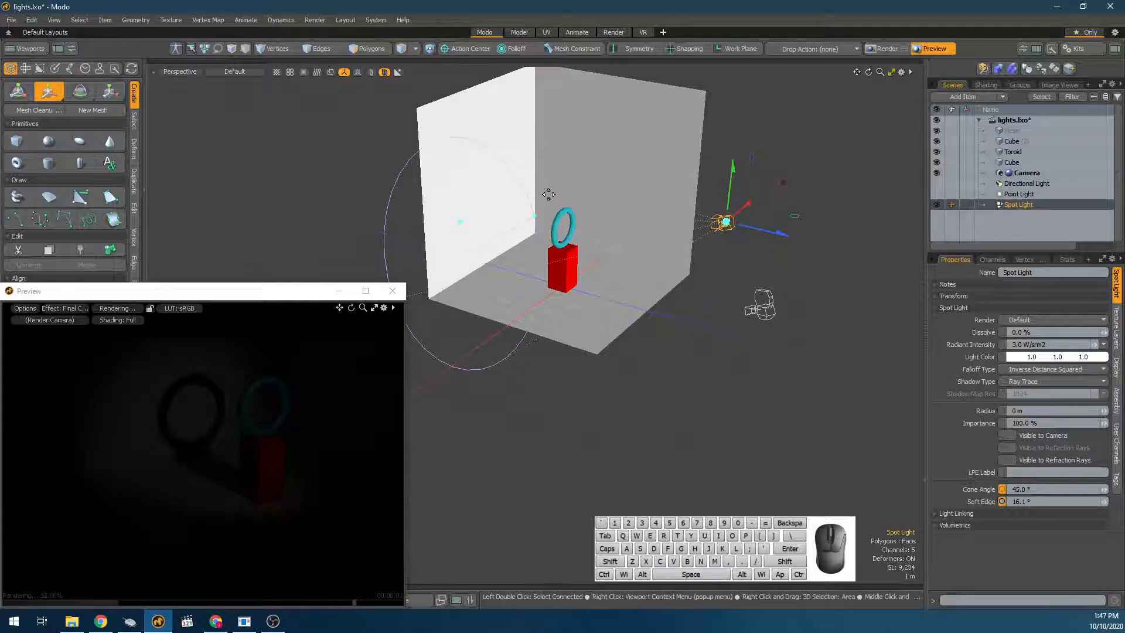
Narrow the spot light's cone angle to 32.2° and on to 25.9°, and reduce its soft edge to 0.5°.
drag(536, 216, 511, 226)
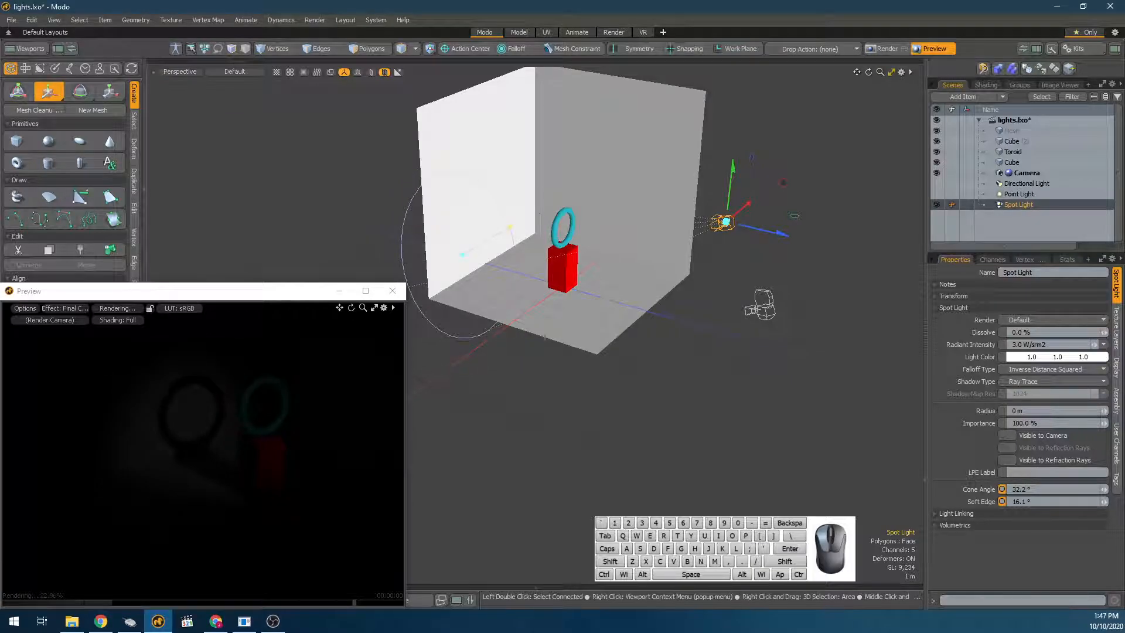
drag(463, 255, 462, 255)
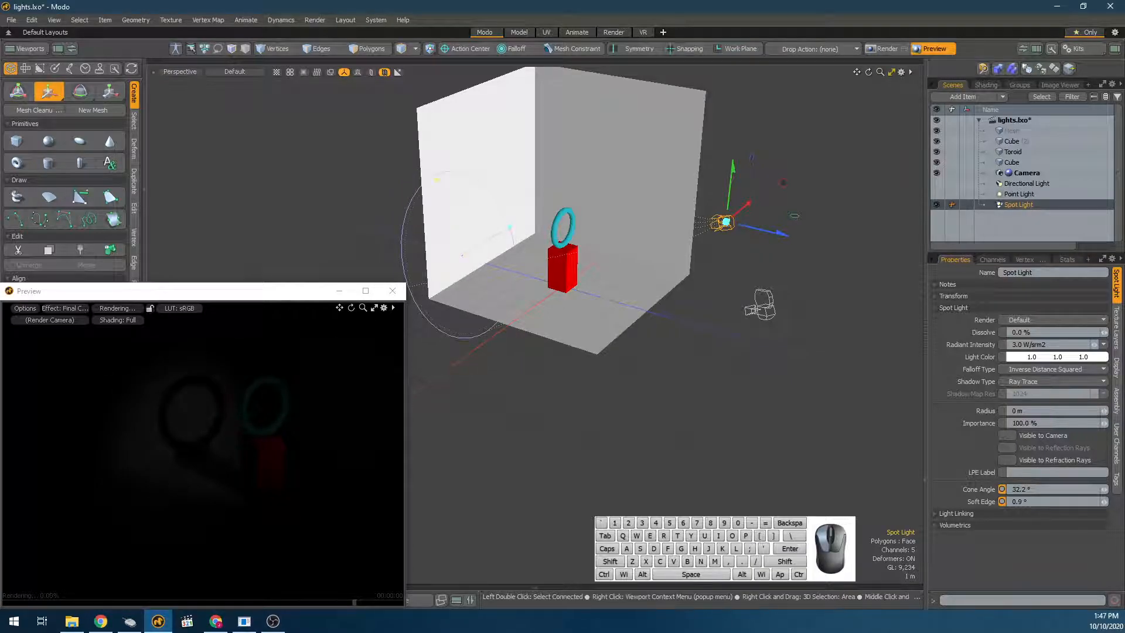
drag(437, 180, 436, 178)
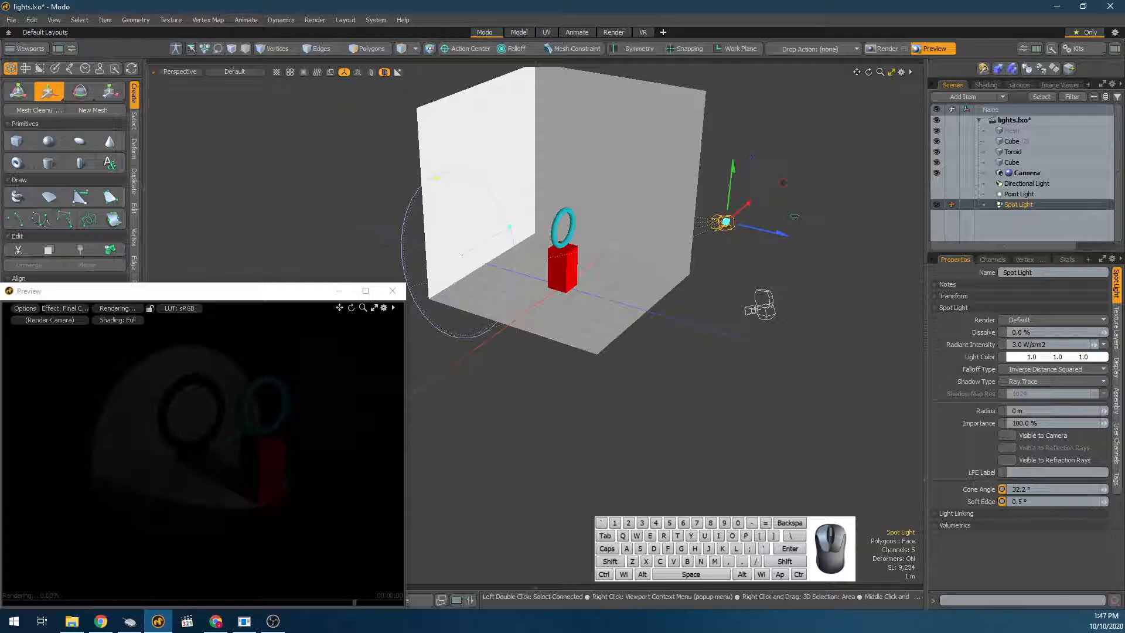
drag(511, 227, 498, 232)
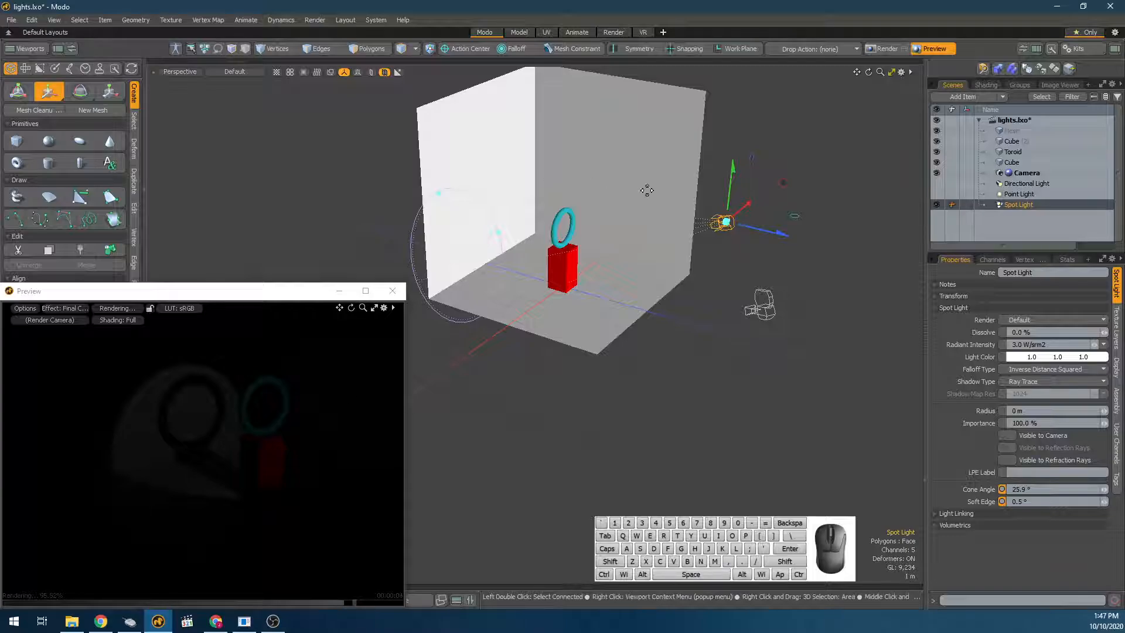
Raise the spot light's radiant intensity to 90.0 W/srm2.
alt+drag(648, 188, 774, 258)
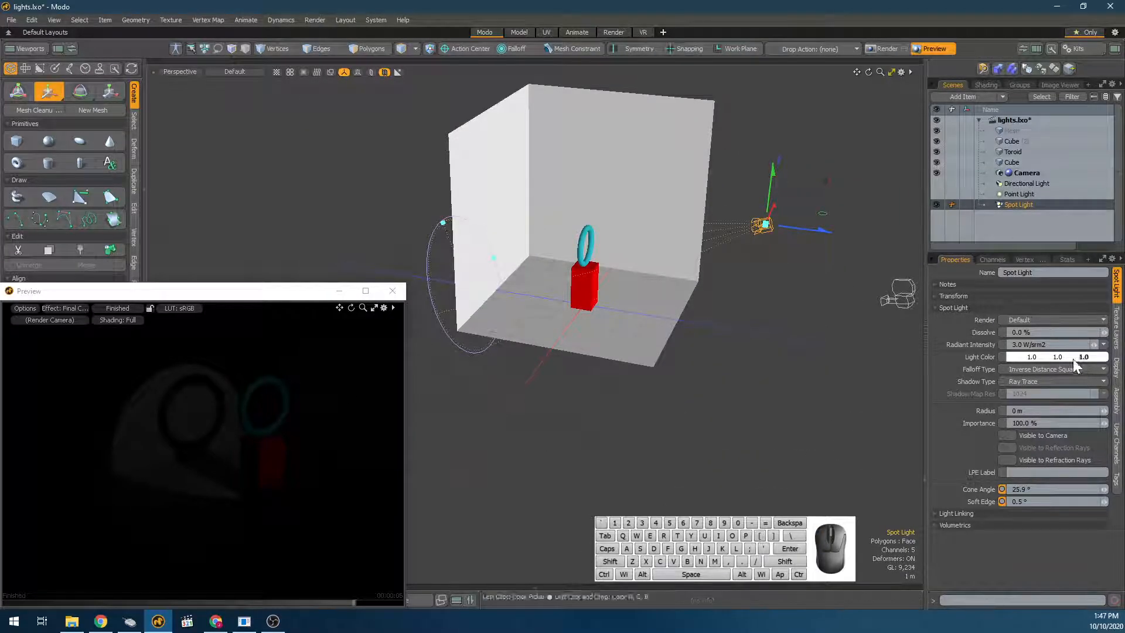
click(987, 342)
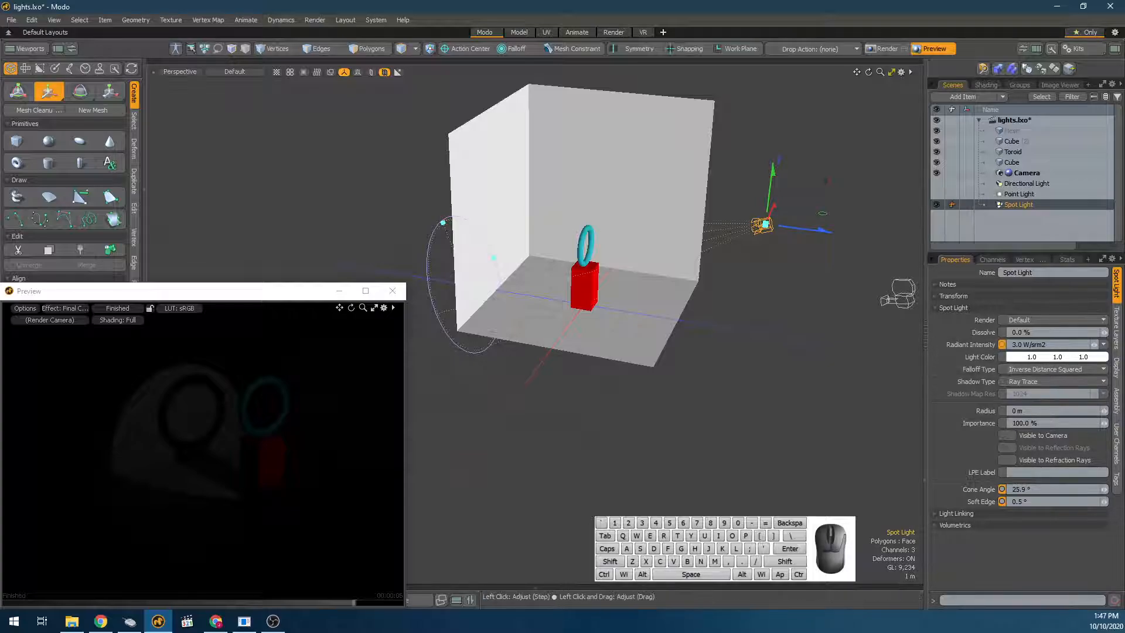
drag(1094, 345, 1120, 345)
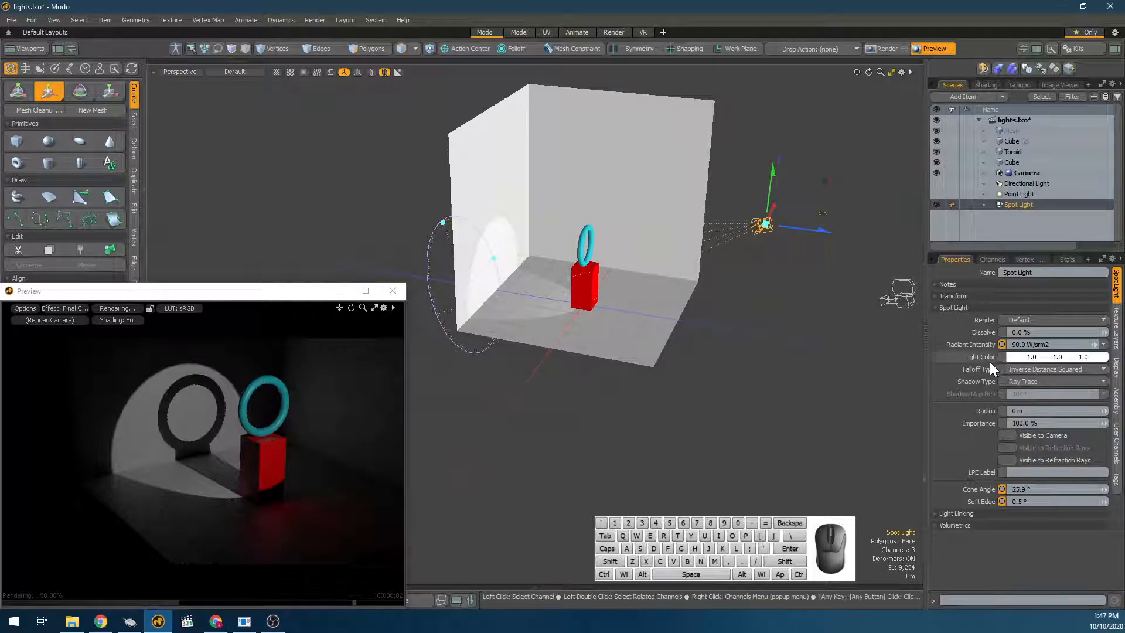
Try a yellow light color of 1.0, 0.79, 0.0 on the spot light, and undo it.
click(1014, 362)
drag(786, 279, 782, 239)
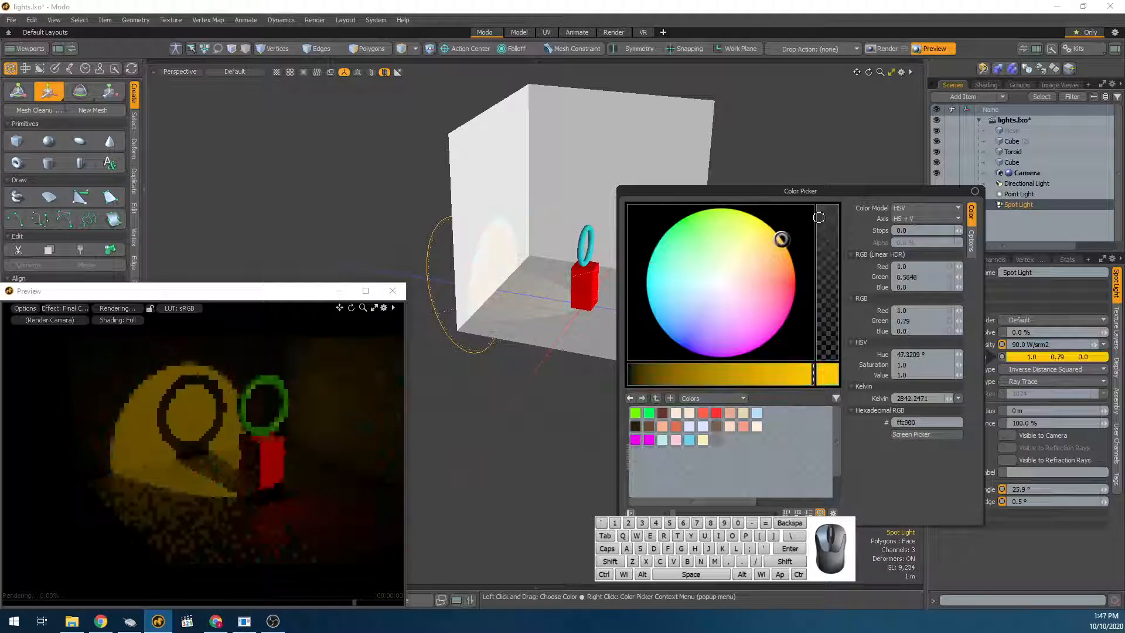
click(1058, 564)
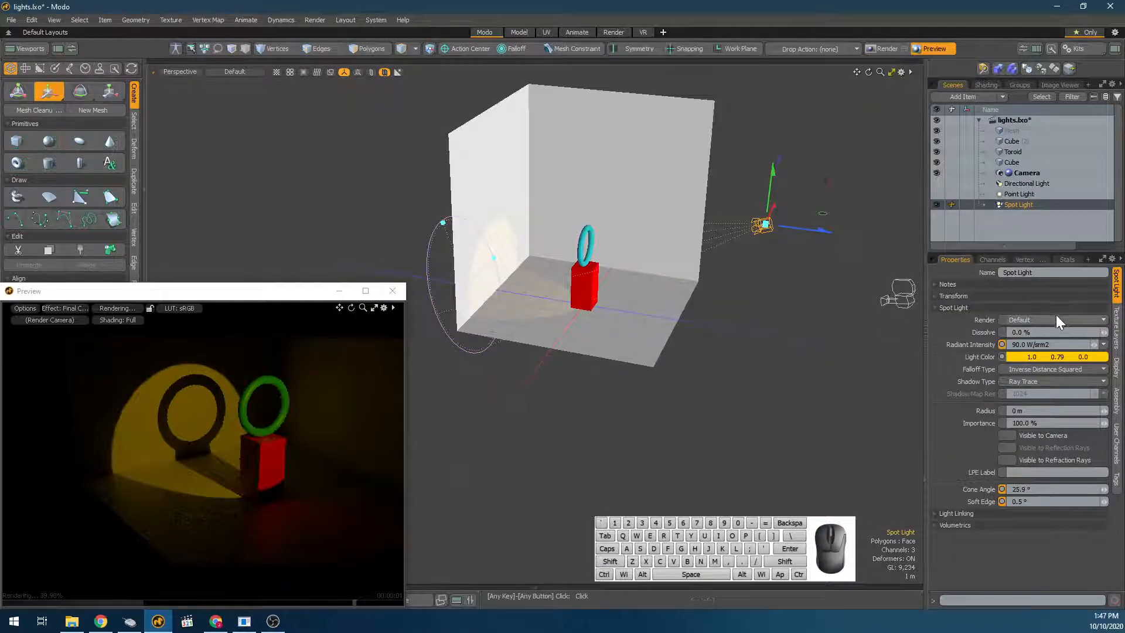
key(ctrl+z)
Reselect the spot light and move it far back from the room, raising it above the floor level.
click(1046, 369)
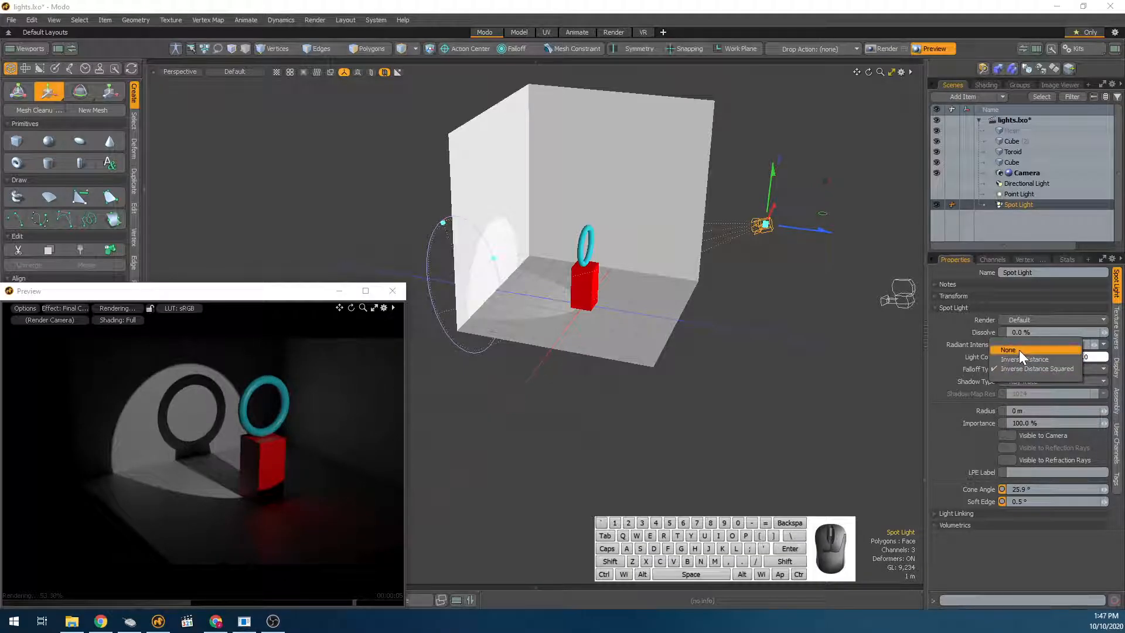
scroll(473, 359, down, 5)
key(space)
click(599, 322)
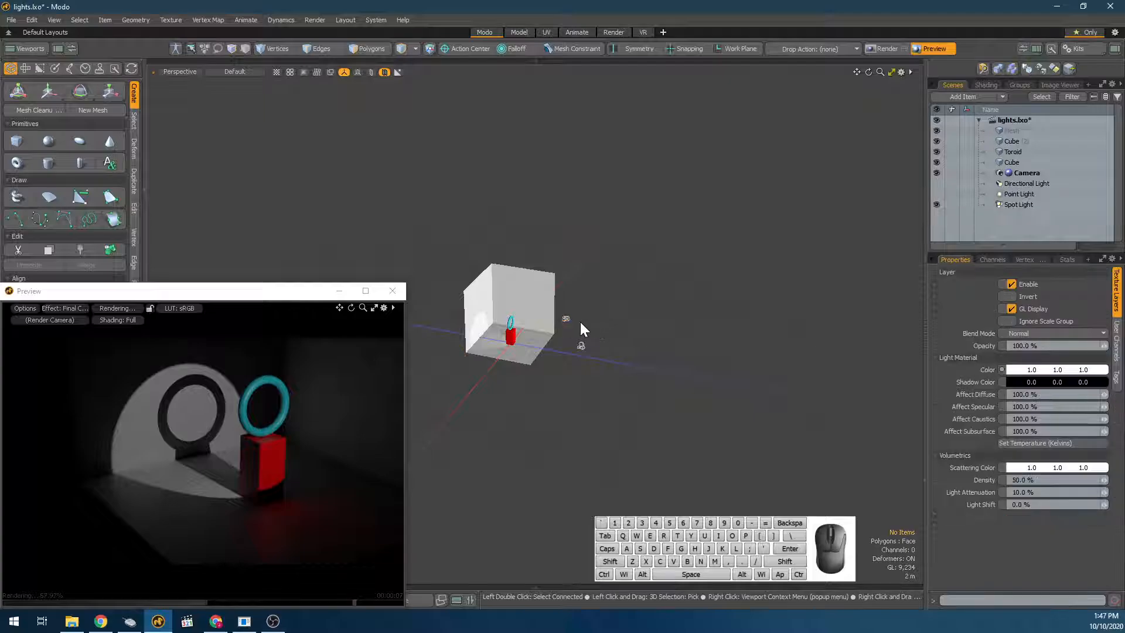
click(567, 320)
key(w)
drag(613, 332, 766, 355)
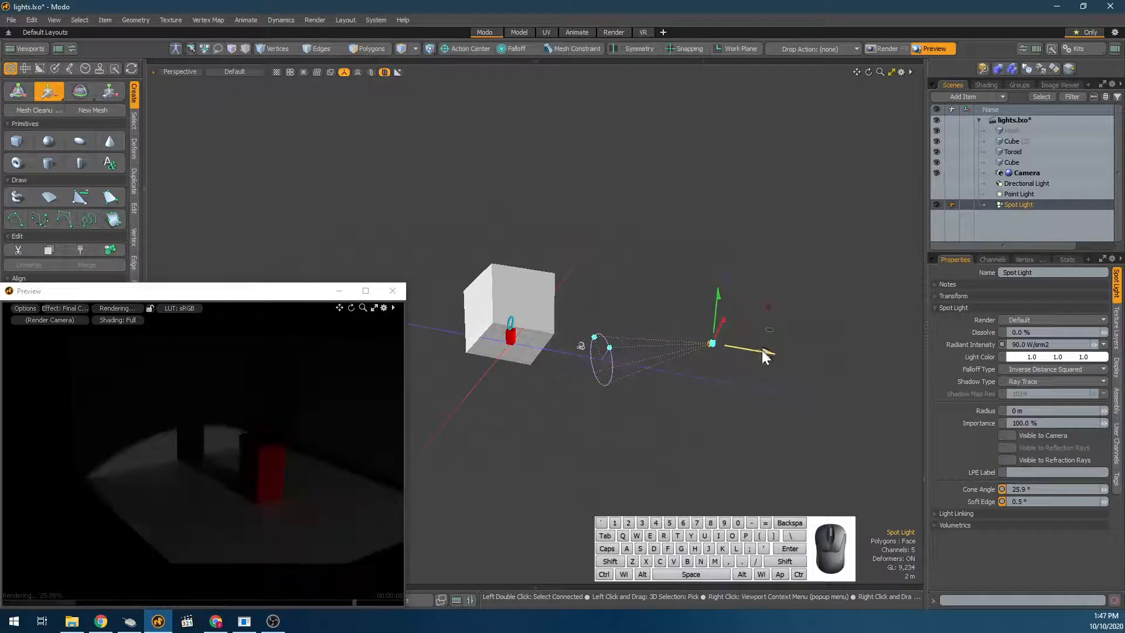
drag(715, 310, 717, 245)
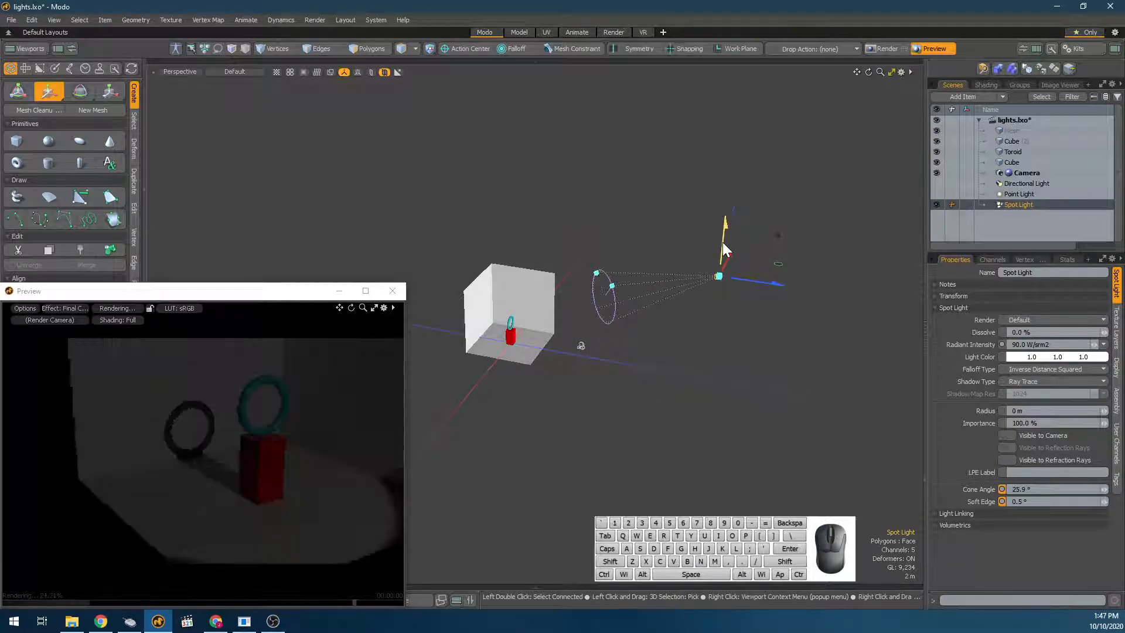
drag(789, 285, 932, 306)
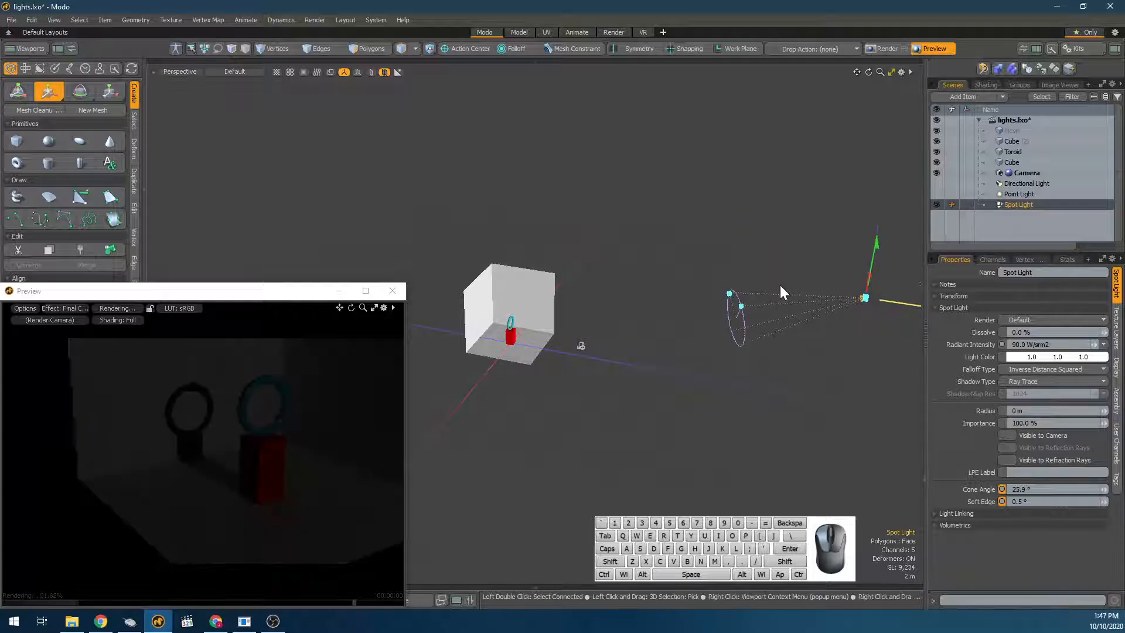
drag(871, 272, 878, 242)
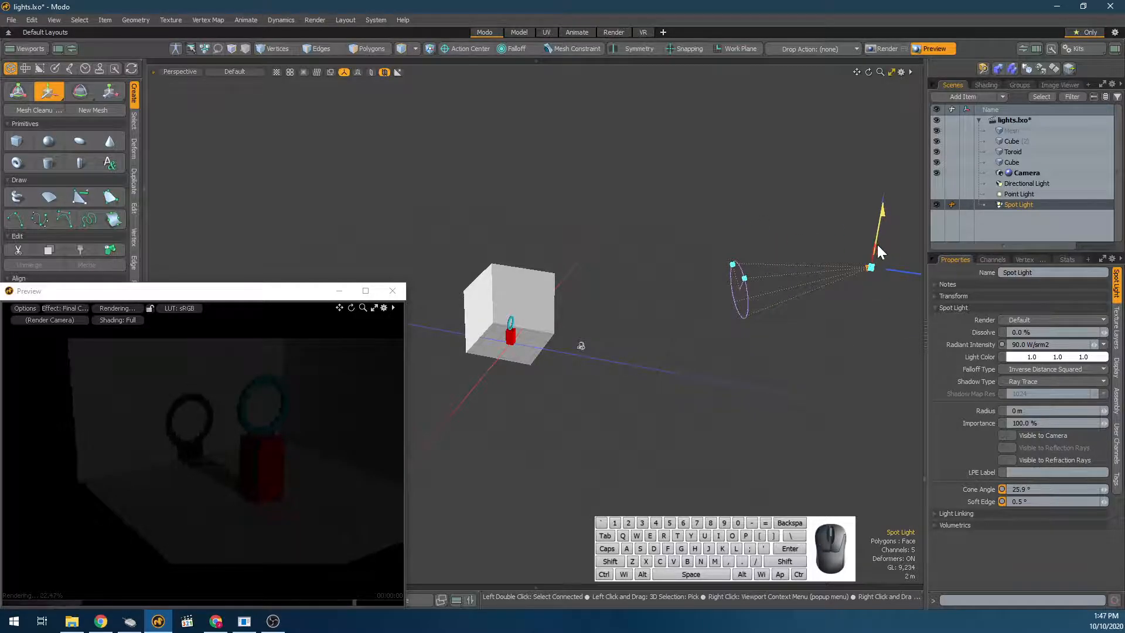
Set the spot light's falloff type to None and move the light back close to the room.
click(1071, 366)
click(1053, 350)
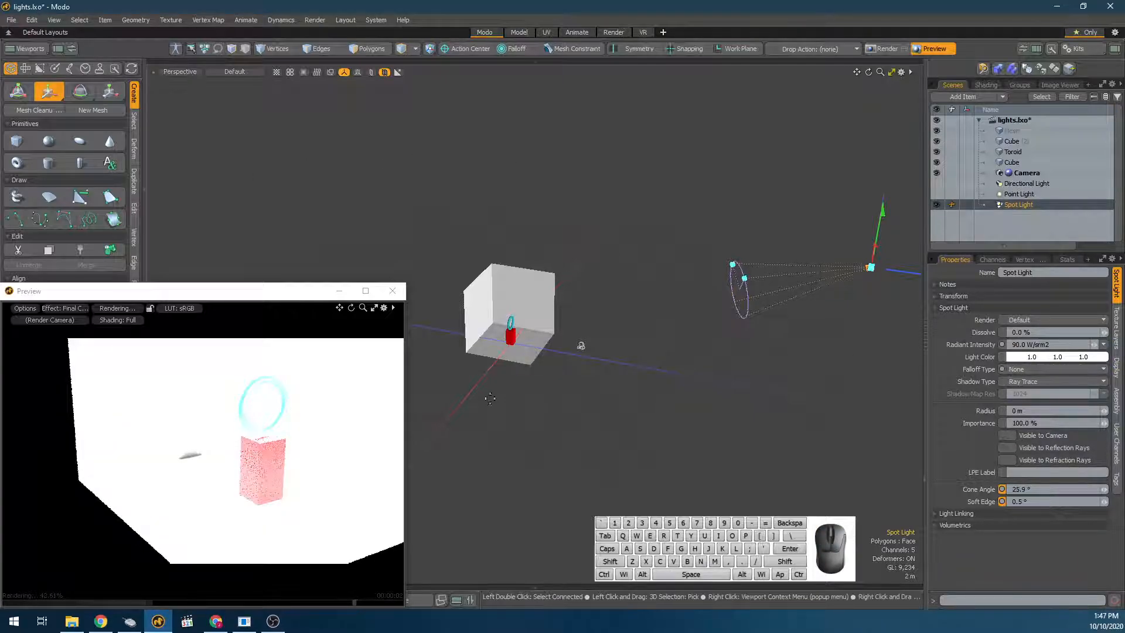
scroll(581, 345, down, 3)
key(w)
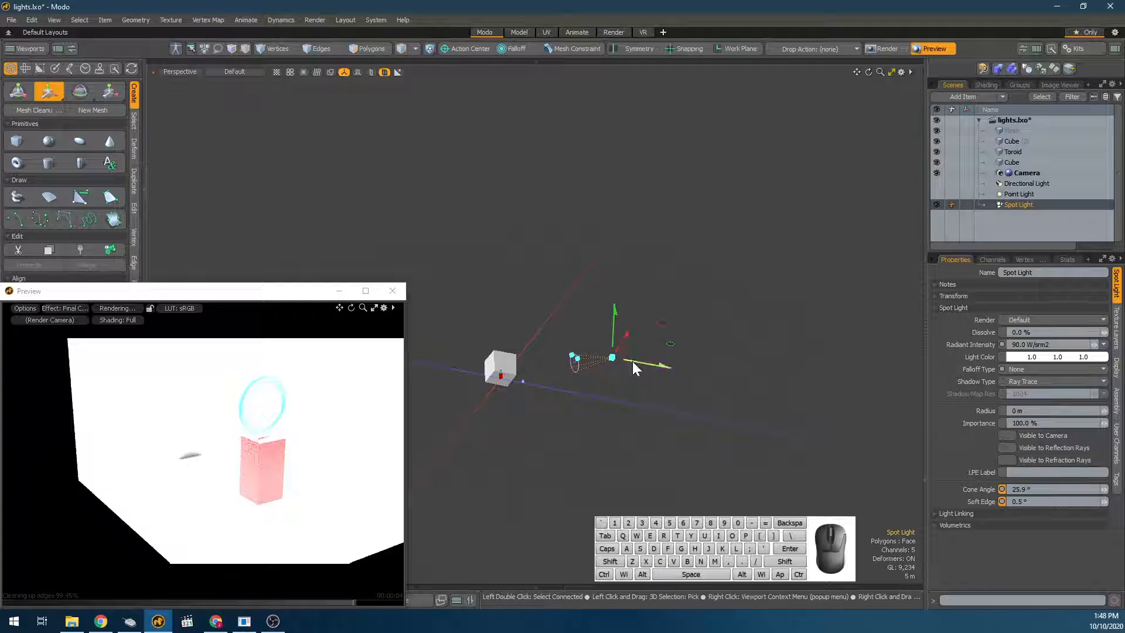
drag(632, 362, 525, 337)
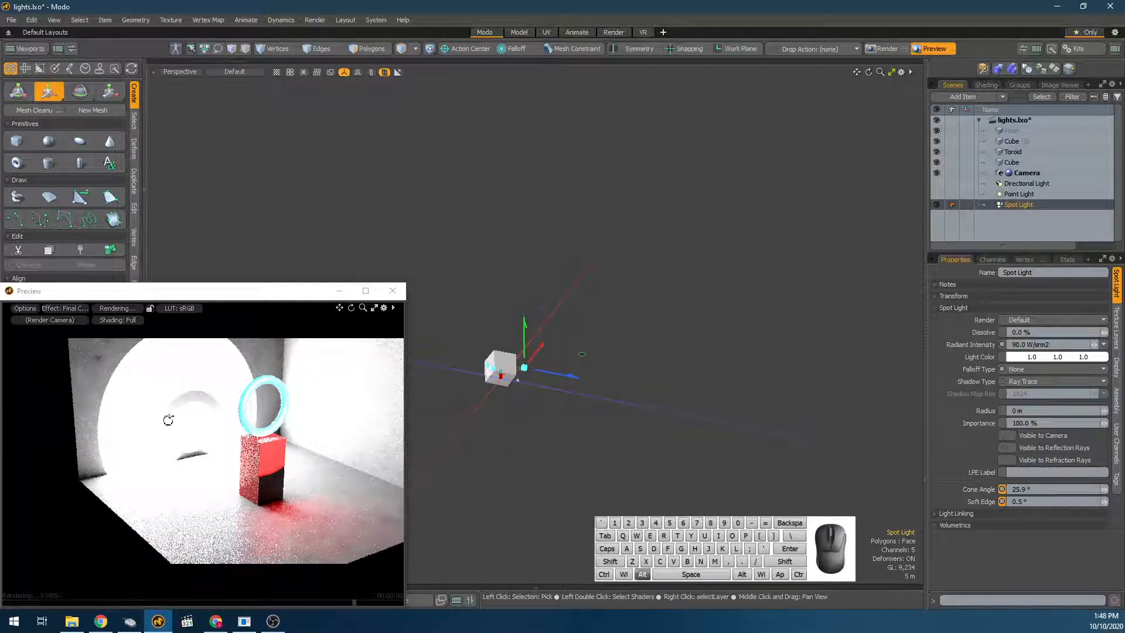
Return the spot light's falloff type to Inverse Distance Squared.
alt+drag(719, 347, 656, 367)
key(a)
alt+shift+drag(505, 329, 570, 367)
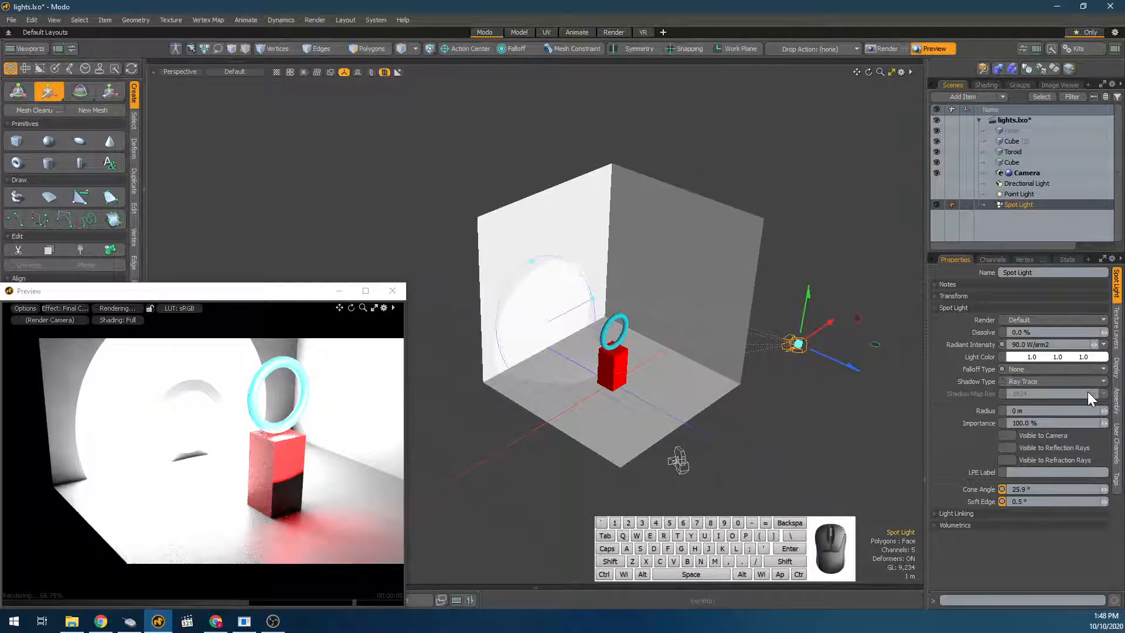
click(1062, 367)
click(1057, 385)
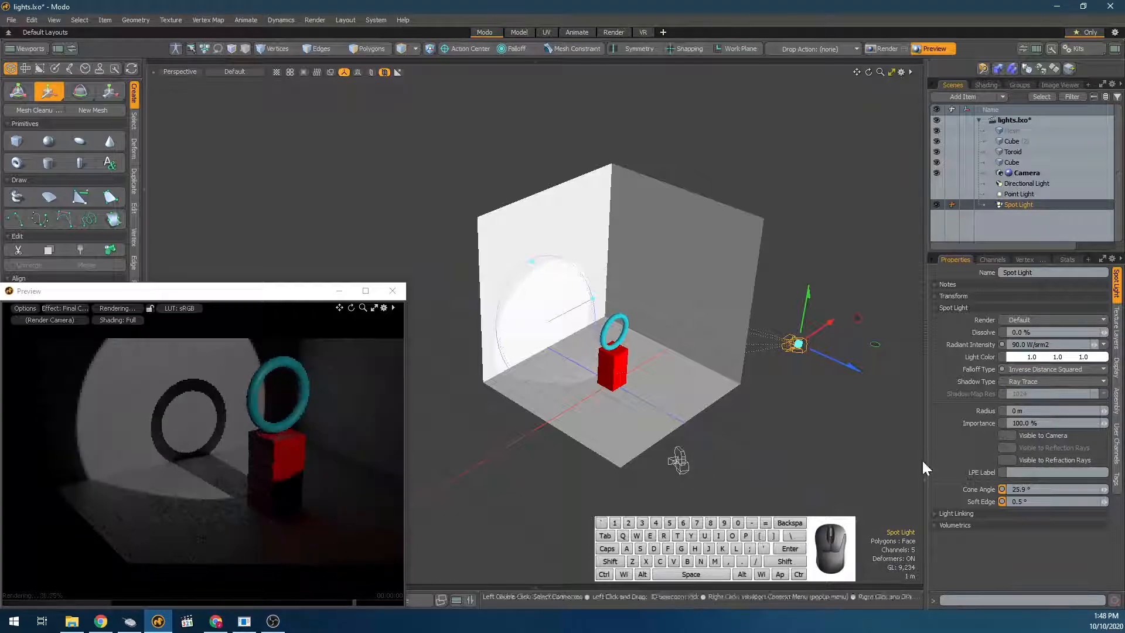
Set the spot light's radius to 320 mm to soften the edges of its shadows.
click(981, 410)
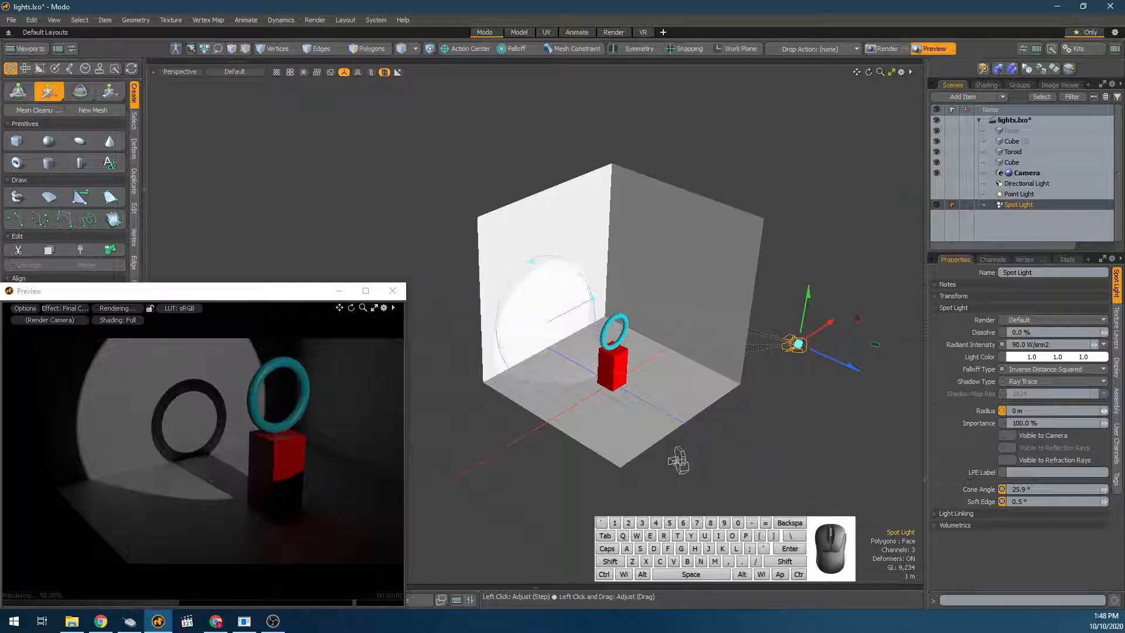
drag(1105, 410, 1110, 411)
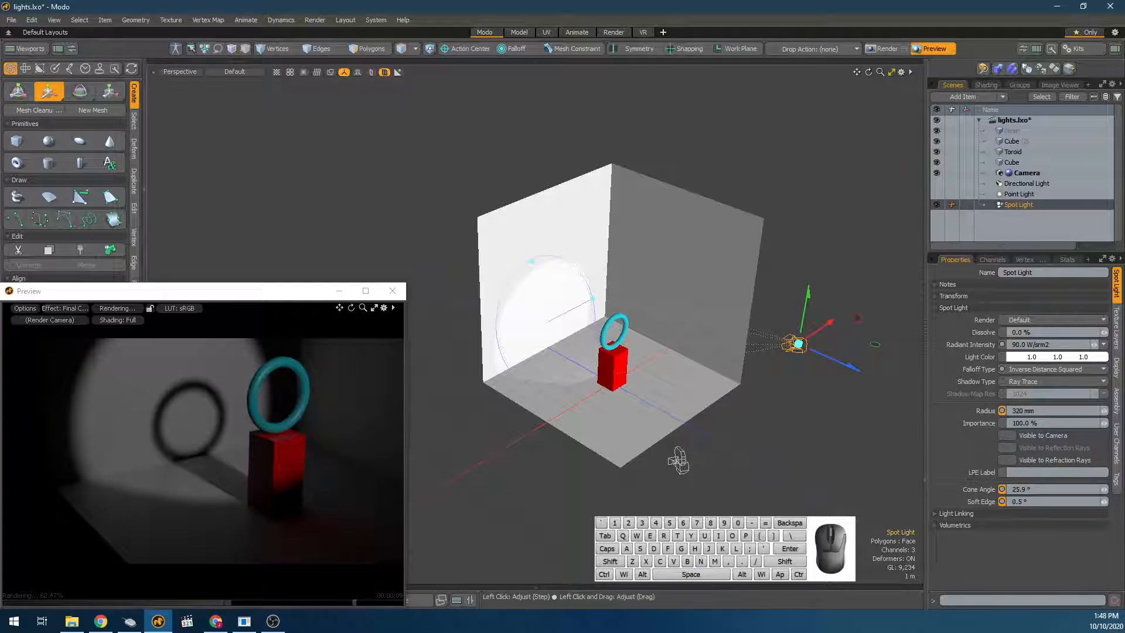
Widen the spot light's cone angle to 32.9° and increase its soft edge to 12.2°.
click(1020, 502)
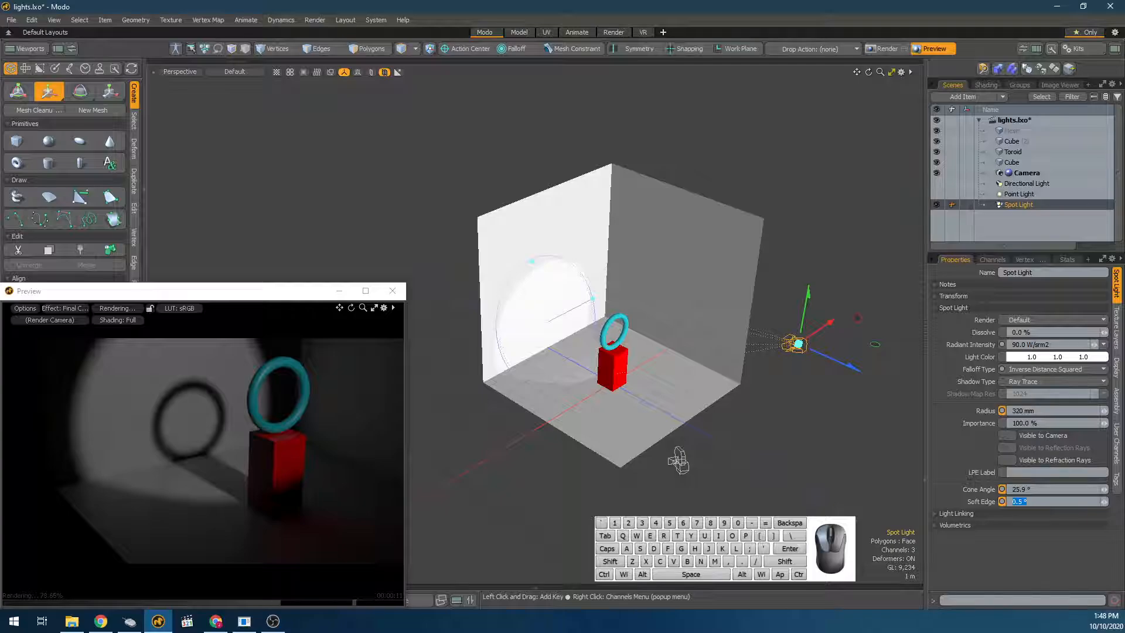
click(1025, 489)
click(1104, 489)
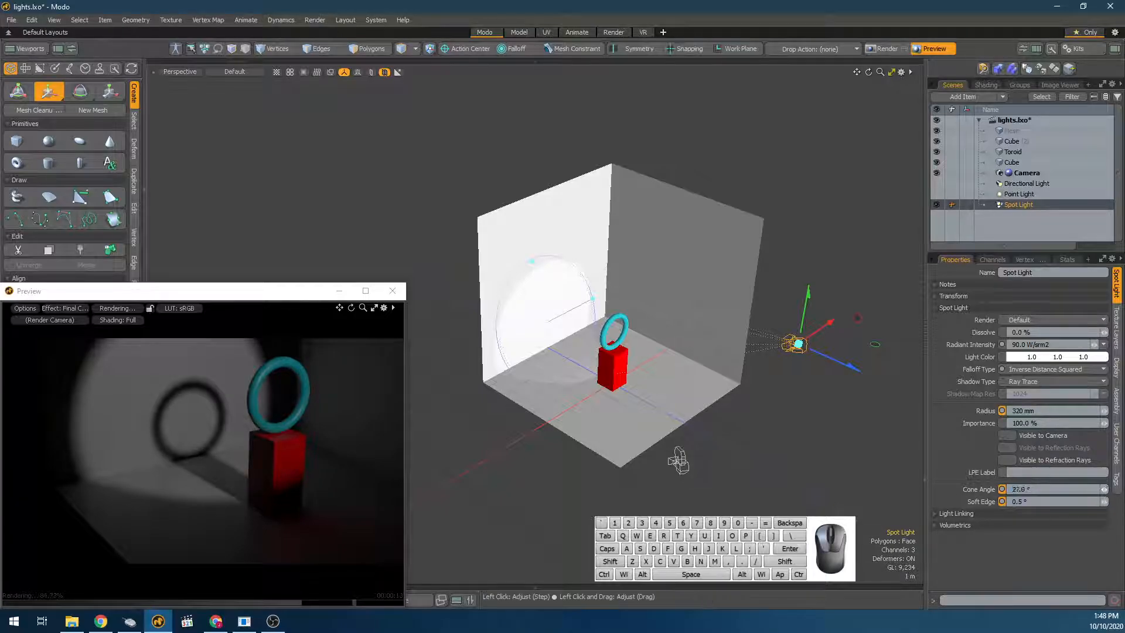
drag(1104, 490, 1120, 489)
drag(529, 249, 546, 301)
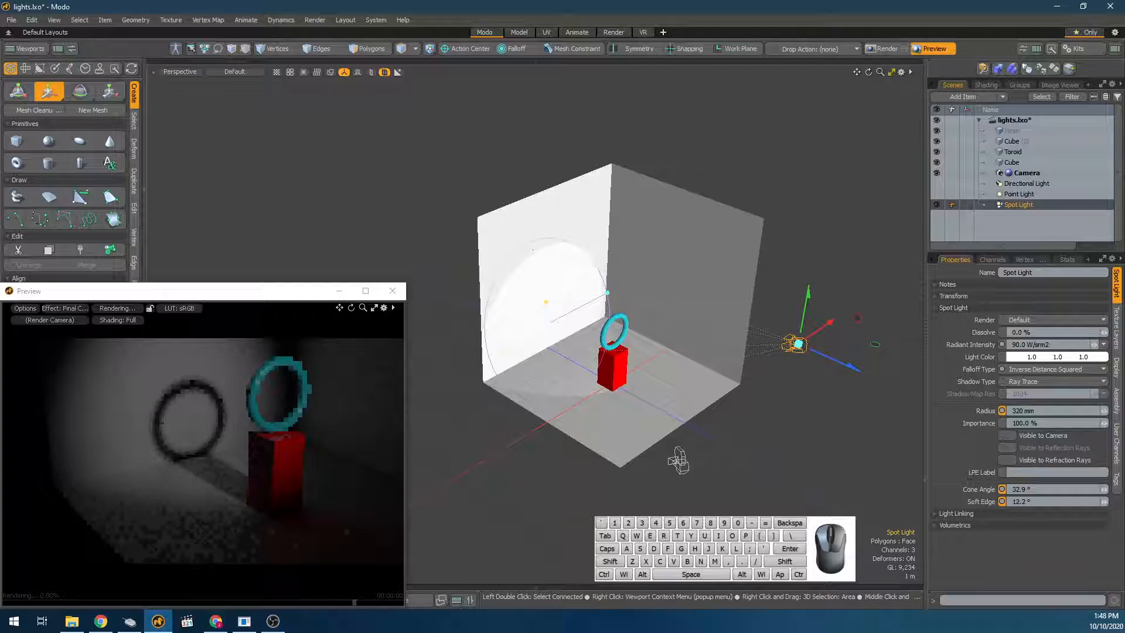
Reveal the spot light's light linking options and narrow its cone angle to 17.4°.
click(99, 367)
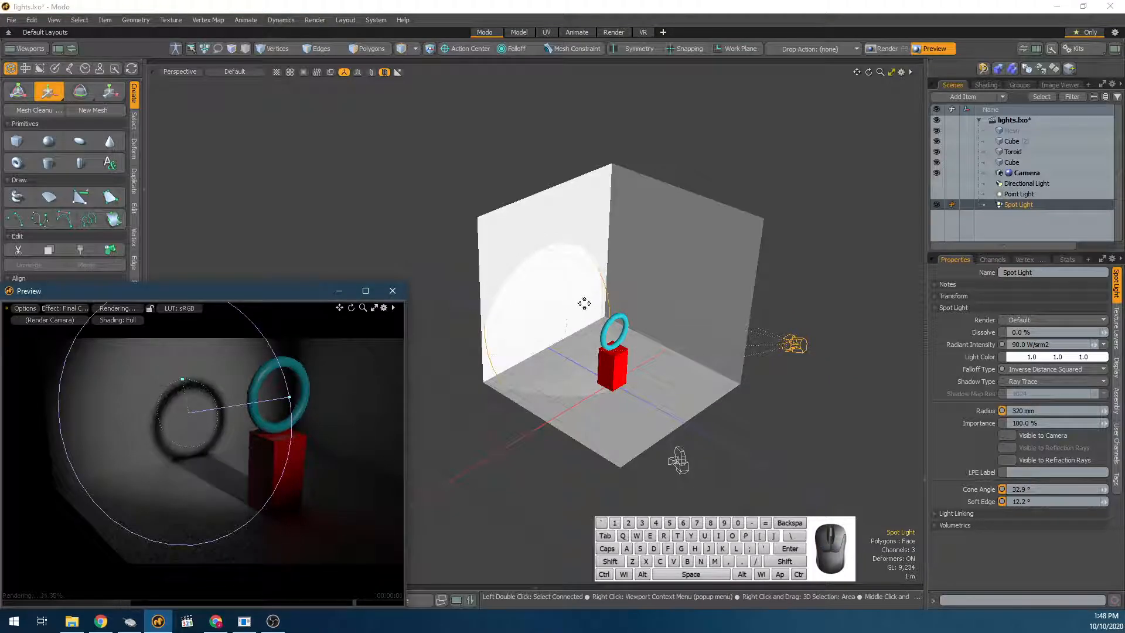
click(966, 514)
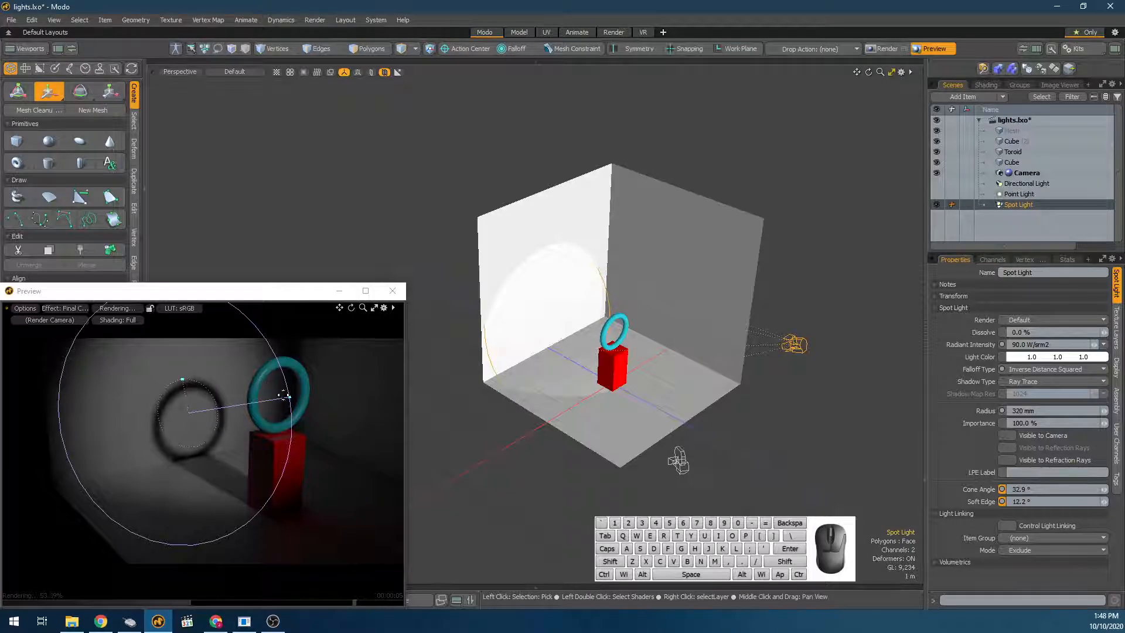
click(289, 396)
drag(293, 394, 294, 396)
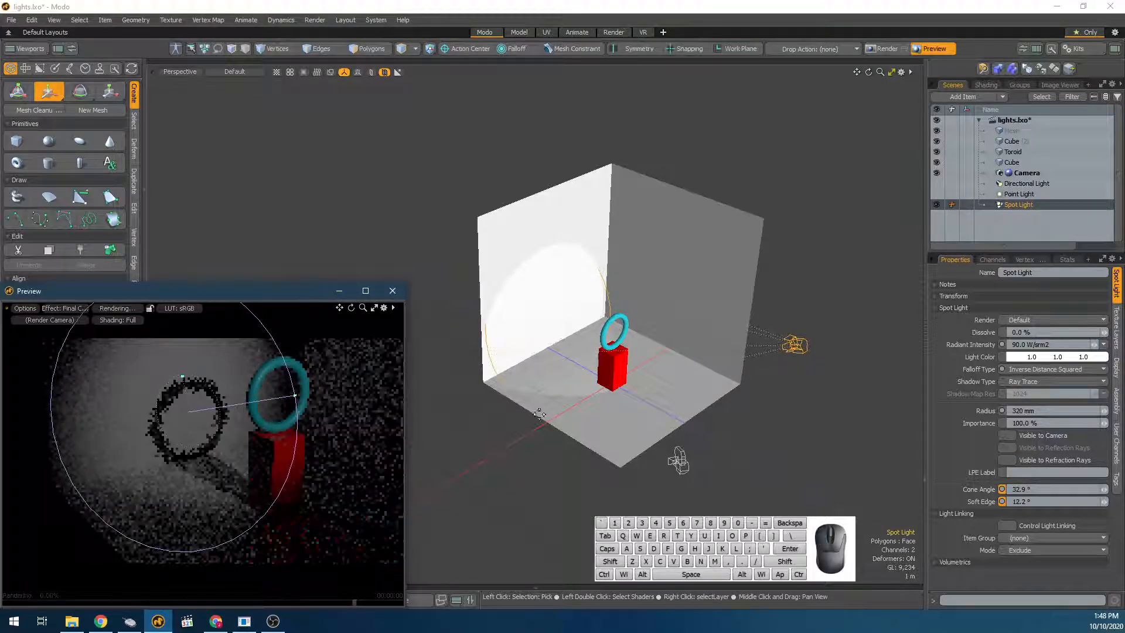
drag(1107, 495, 1079, 497)
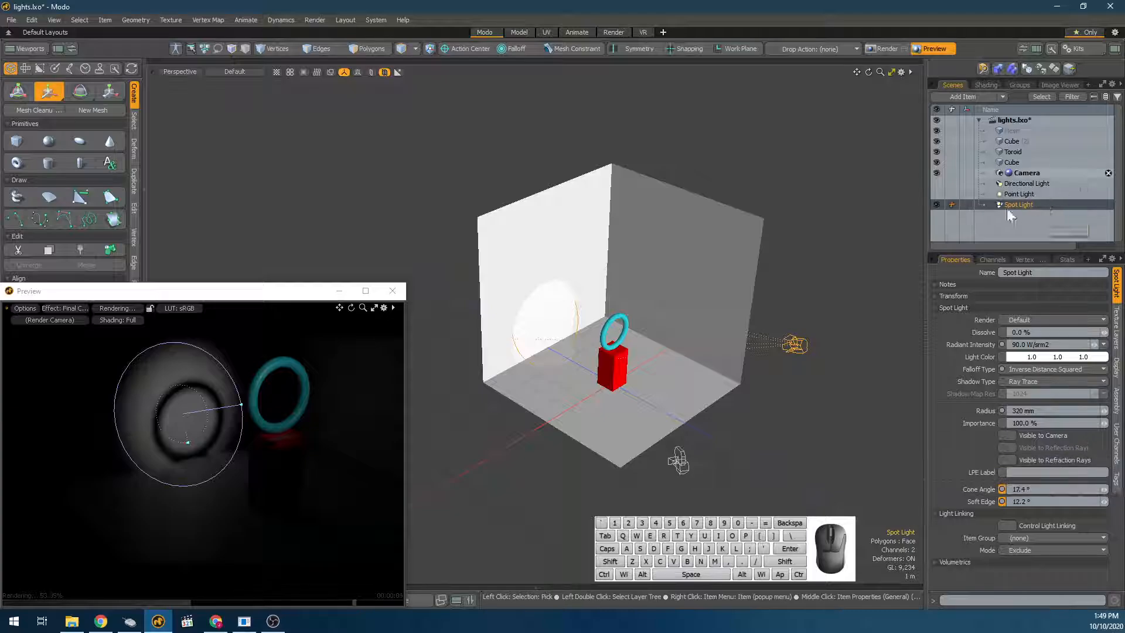
Select the directional, point and spot lights together and make all three visible.
shift+click(1021, 183)
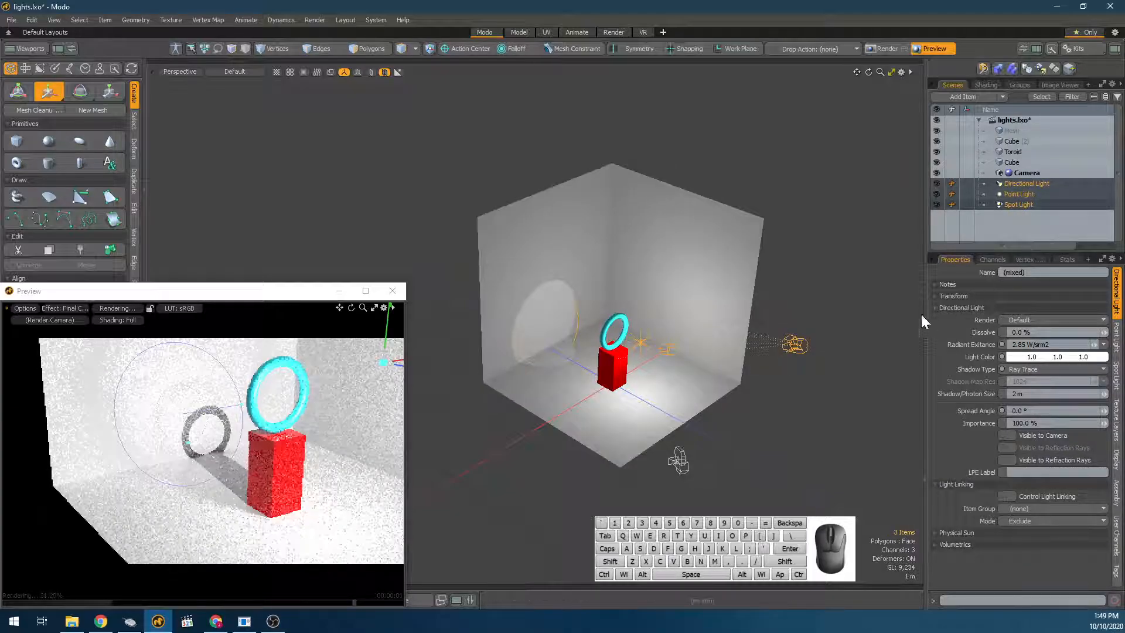
click(921, 314)
key(space)
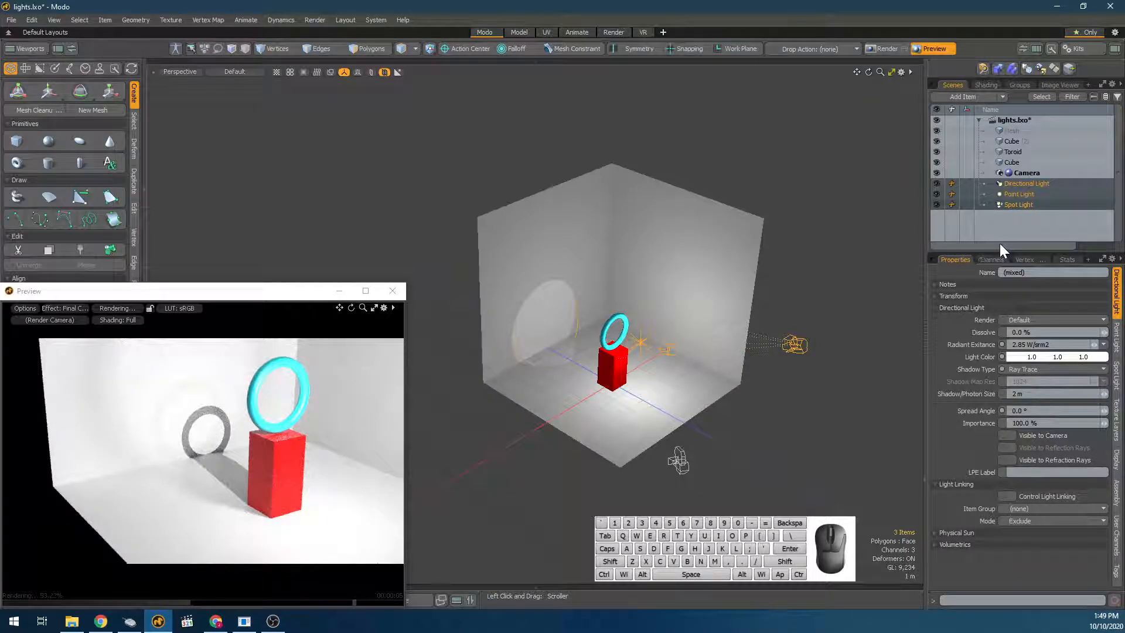
Expand the lights in the Shader Tree and examine the light materials of the point and spot lights.
click(986, 85)
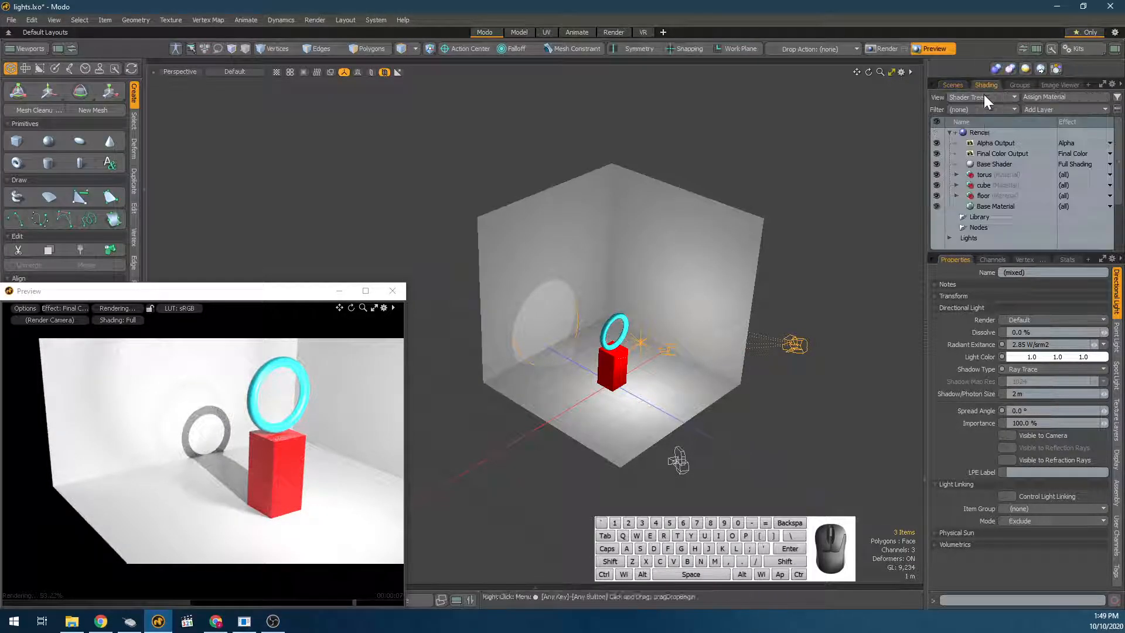
click(950, 238)
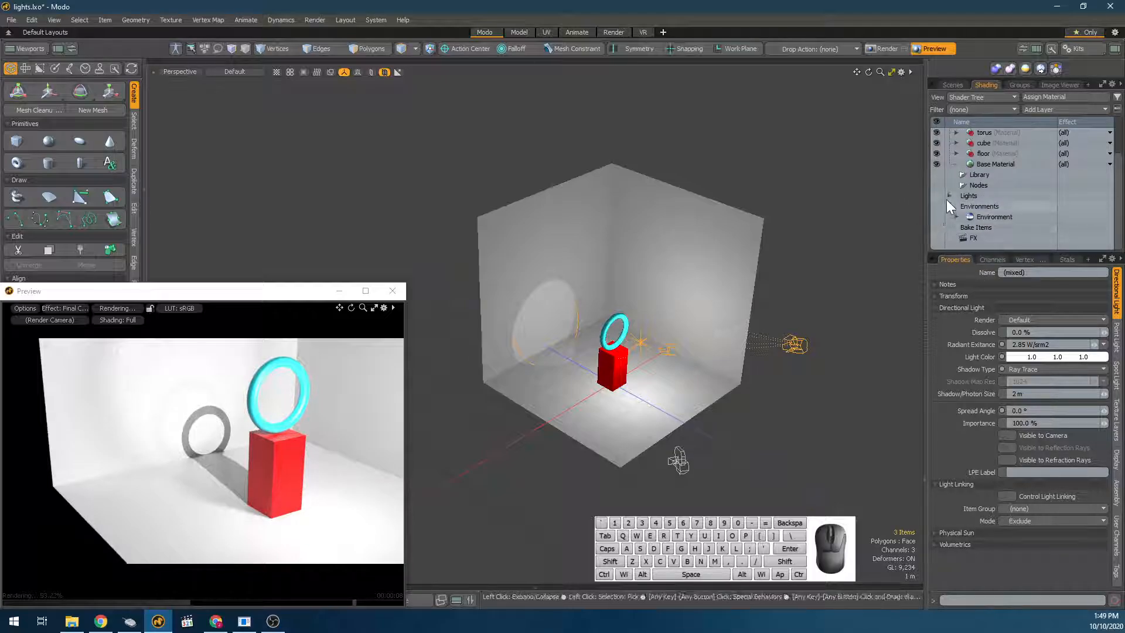
scroll(955, 202, down, 2)
scroll(965, 219, down, 2)
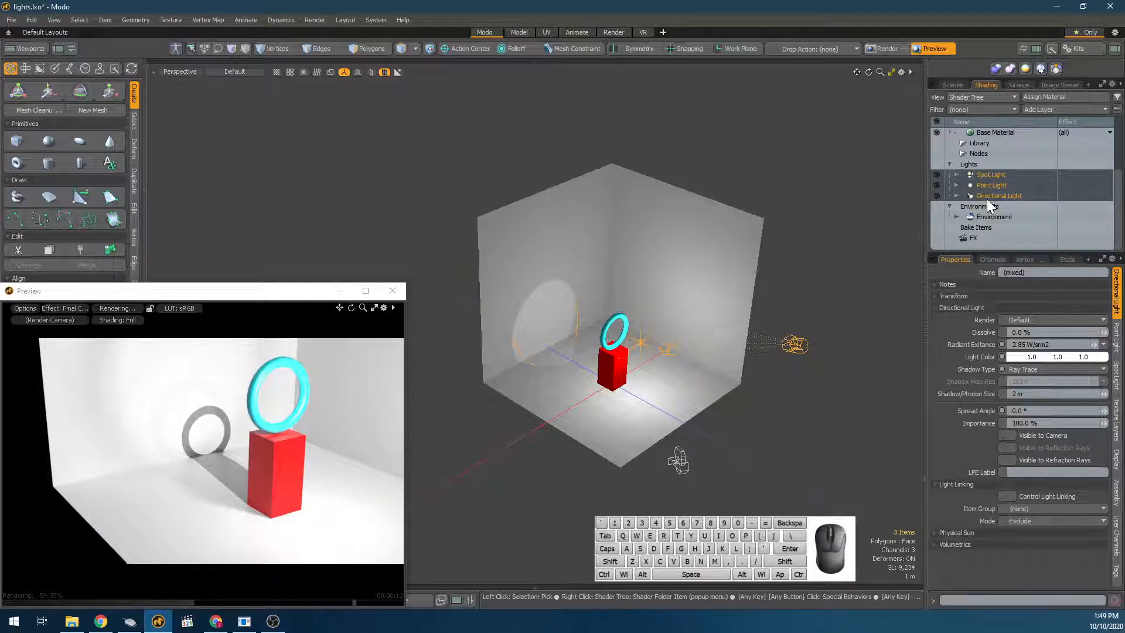
click(965, 197)
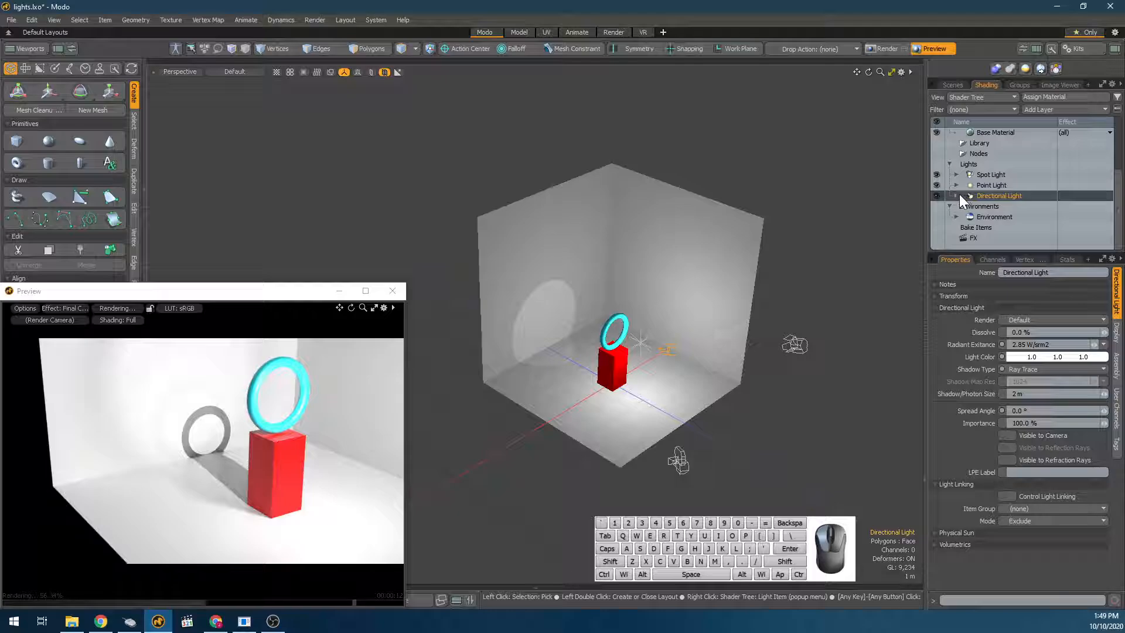
click(957, 184)
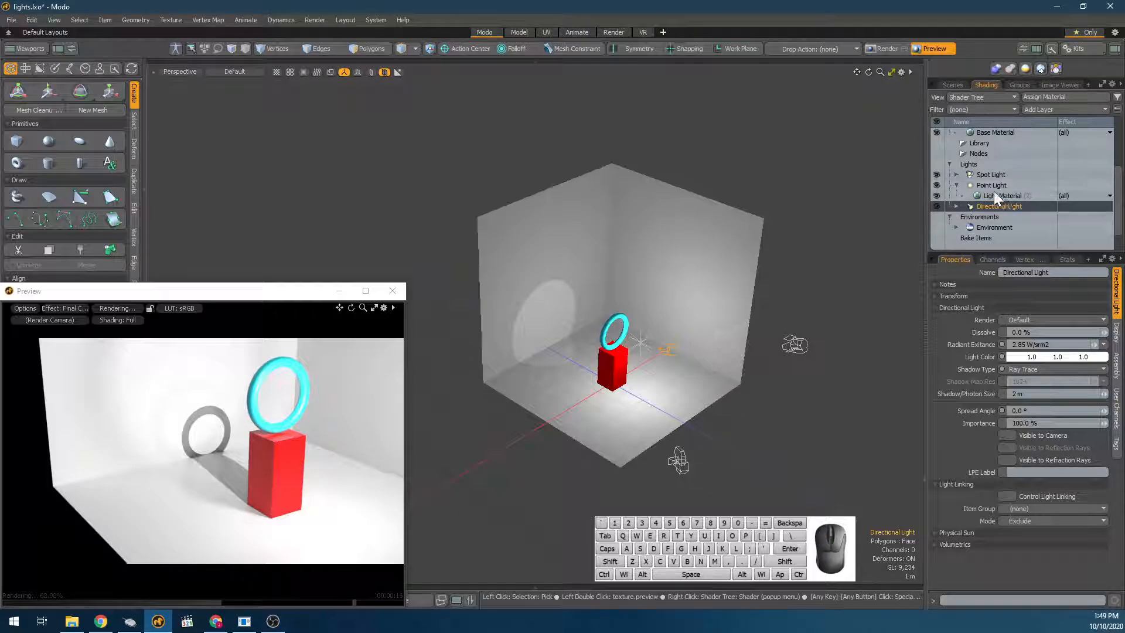
click(994, 193)
click(957, 175)
click(992, 185)
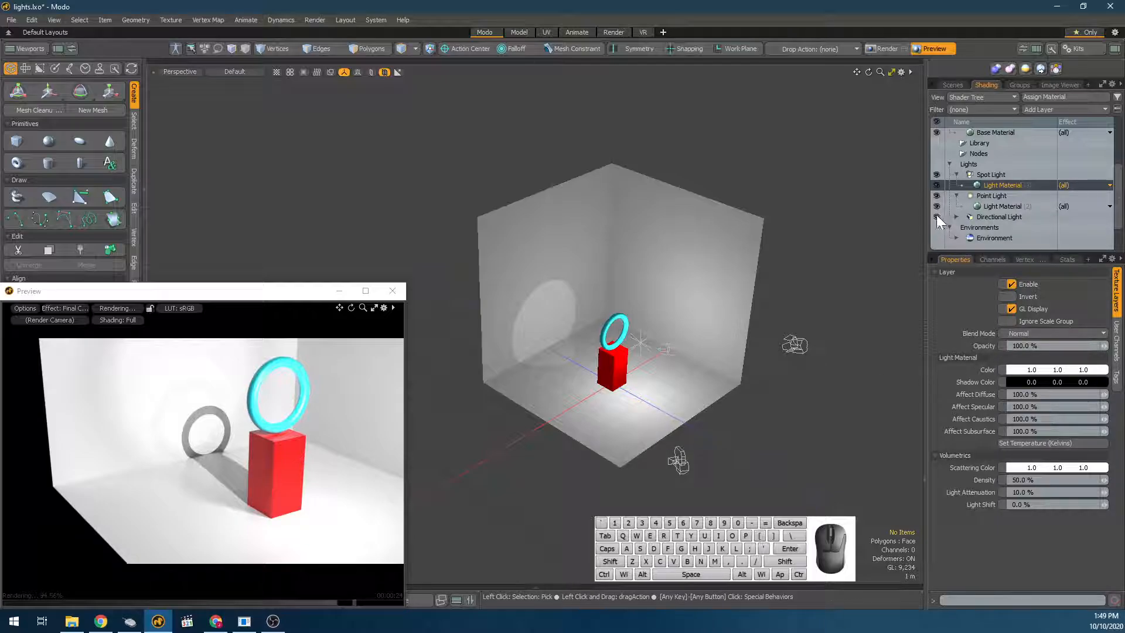
Hide the spot and point lights in the Shader Tree, leaving only the directional light visible.
drag(937, 217, 936, 176)
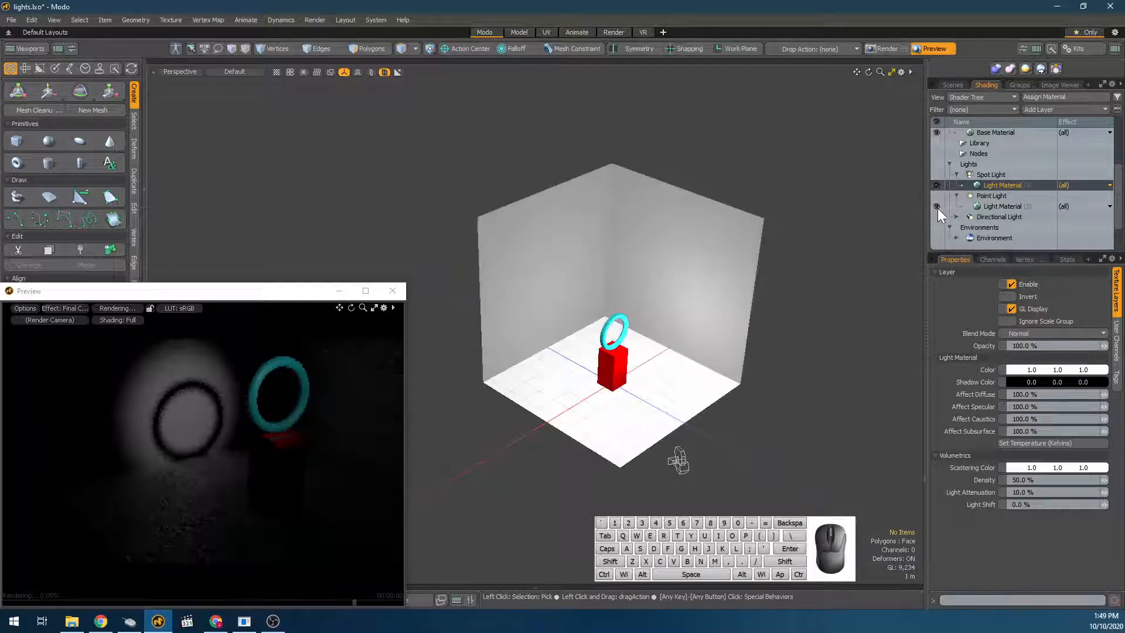
click(935, 217)
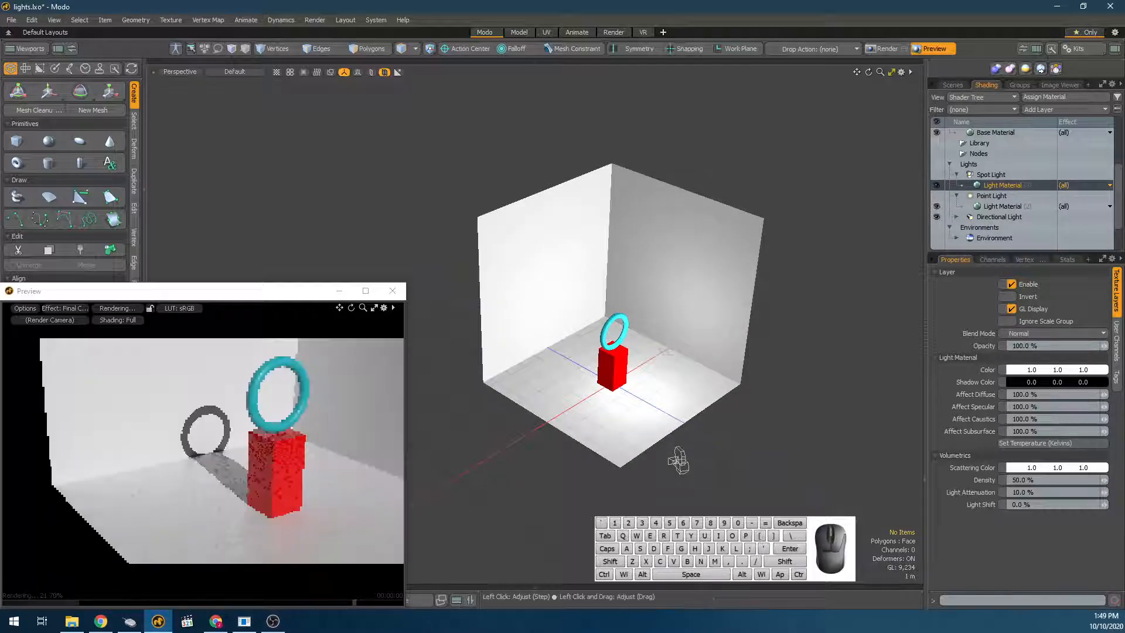
Try a green shadow color of 0.0, 0.99, 0.61 on the spot light's material, and undo it.
click(1045, 383)
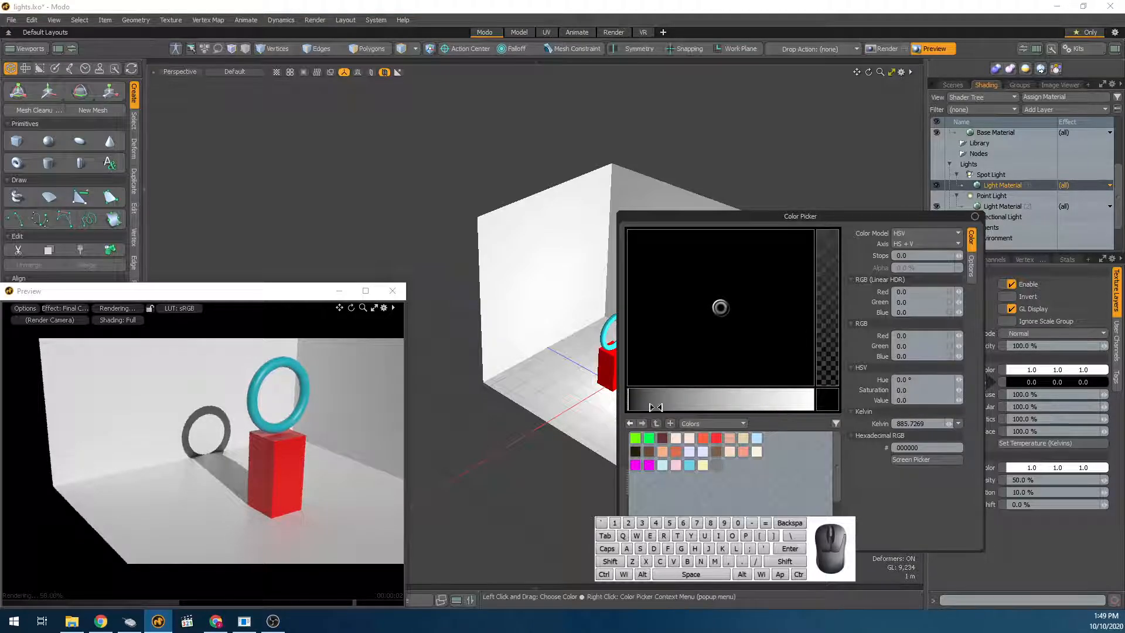
click(1056, 381)
click(1047, 382)
drag(696, 396, 810, 398)
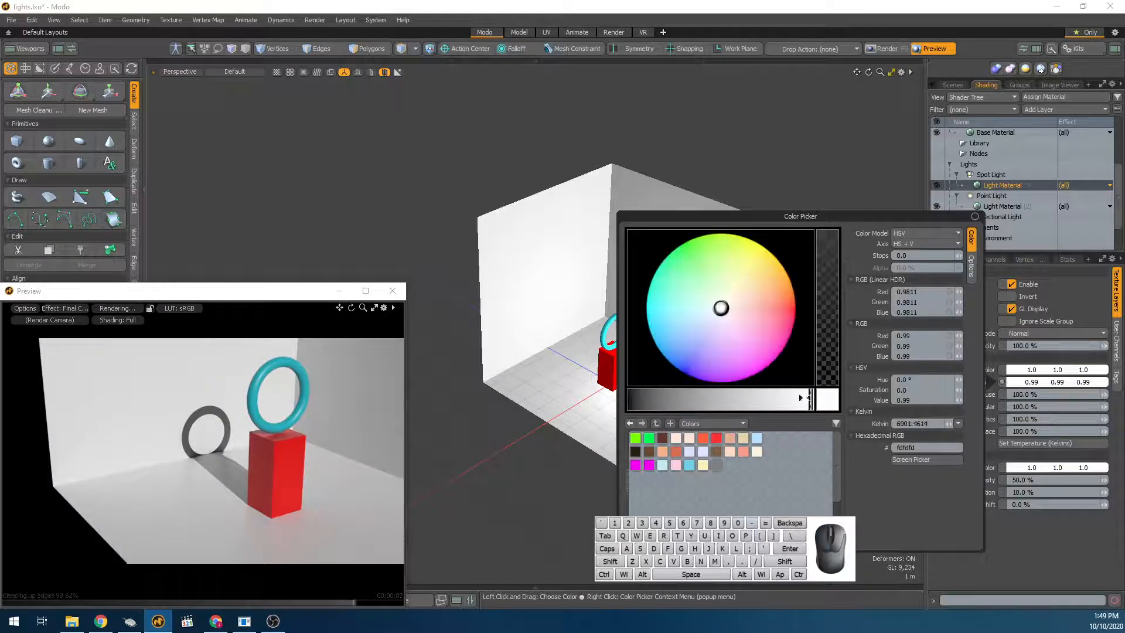
drag(720, 307, 663, 259)
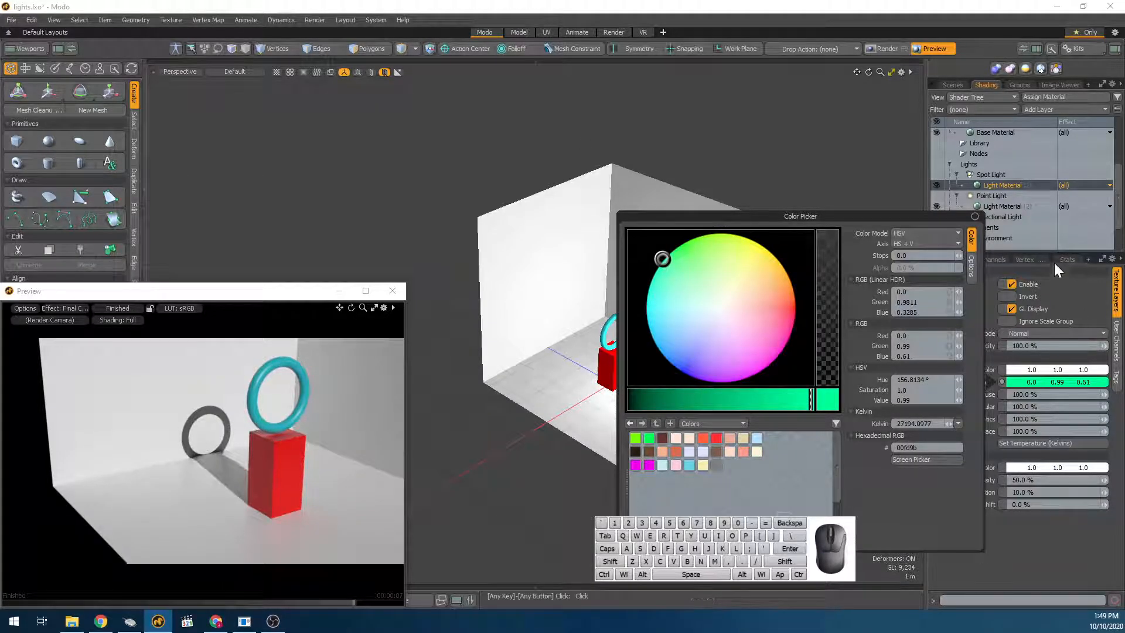
click(1011, 179)
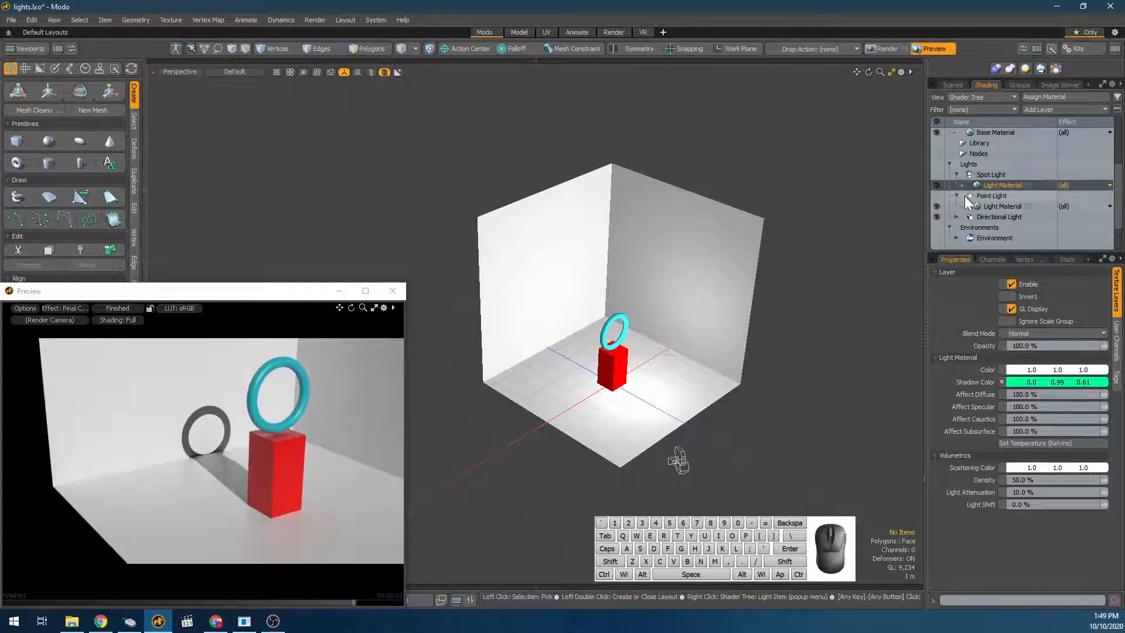
key(ctrl+z)
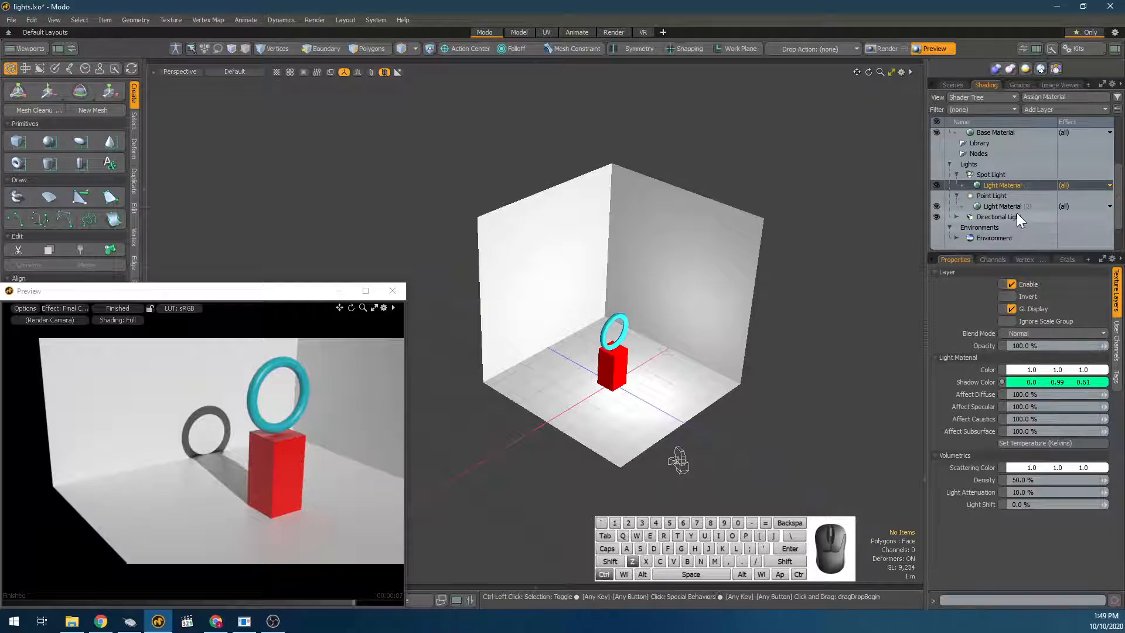
key(ctrl+z)
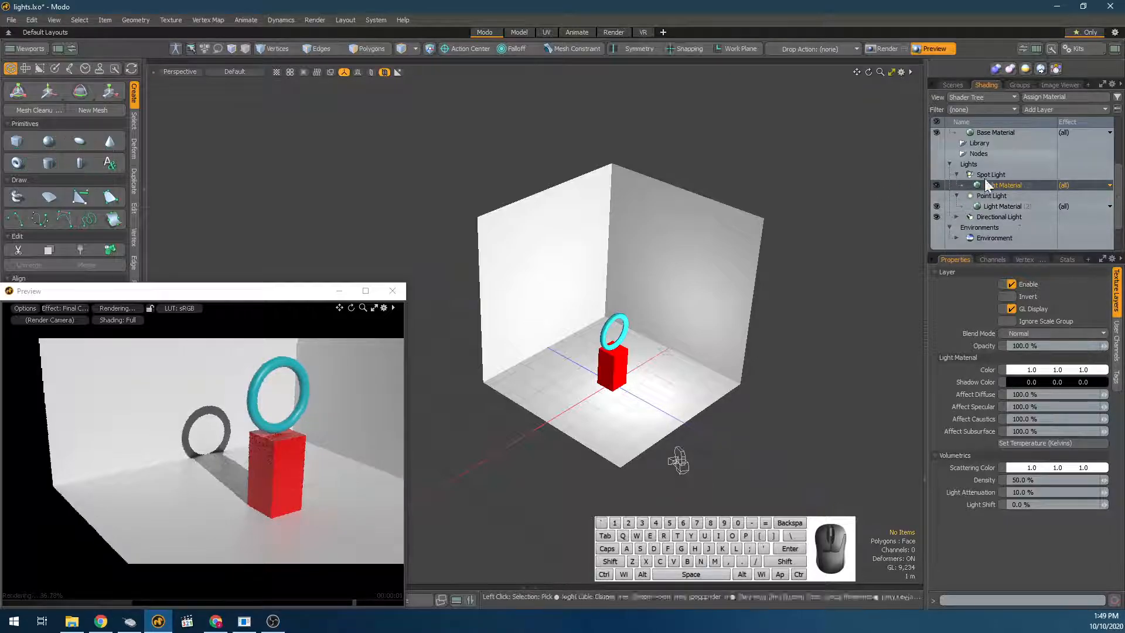
Set the shadow color of the directional light's material to the green swatch, 0.0, 1.0, 0.34.
click(996, 217)
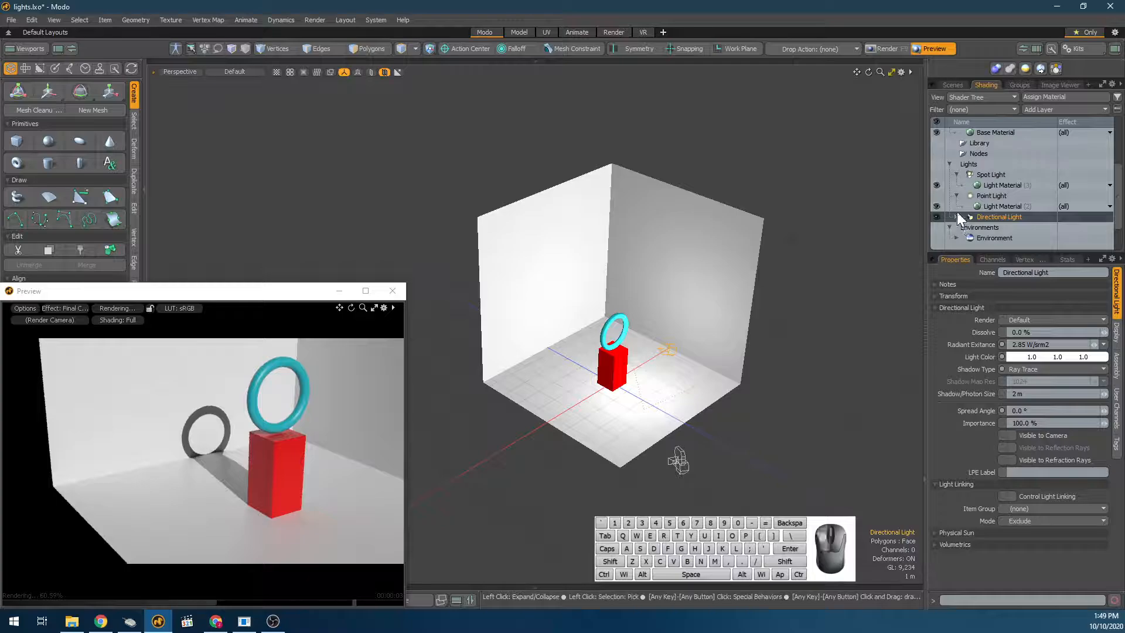
click(957, 216)
click(988, 227)
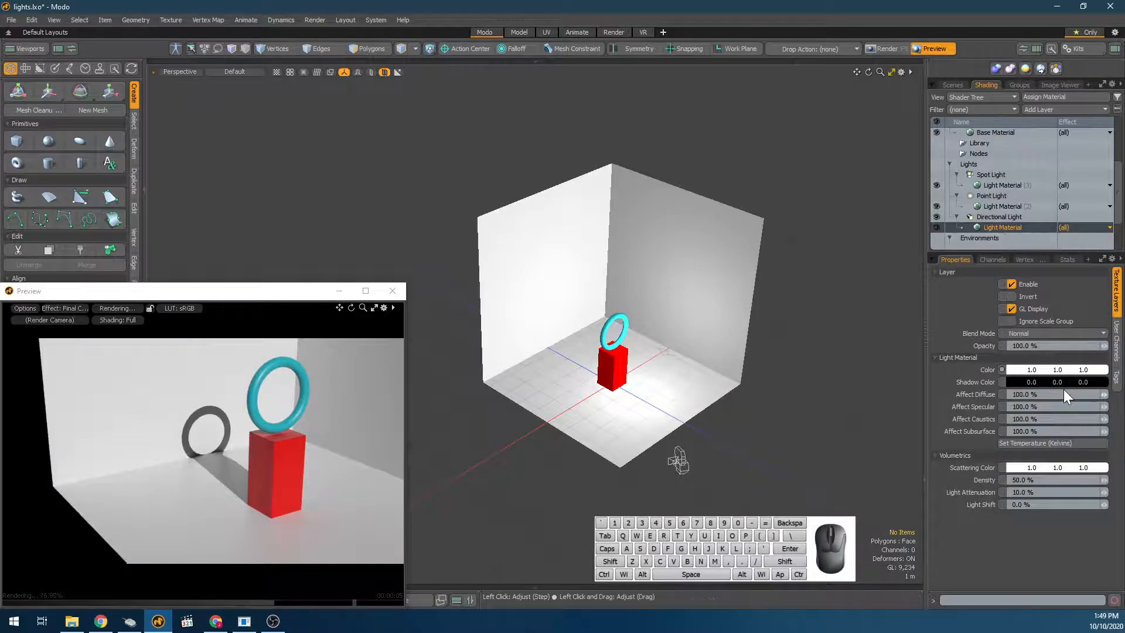
double_click(1039, 382)
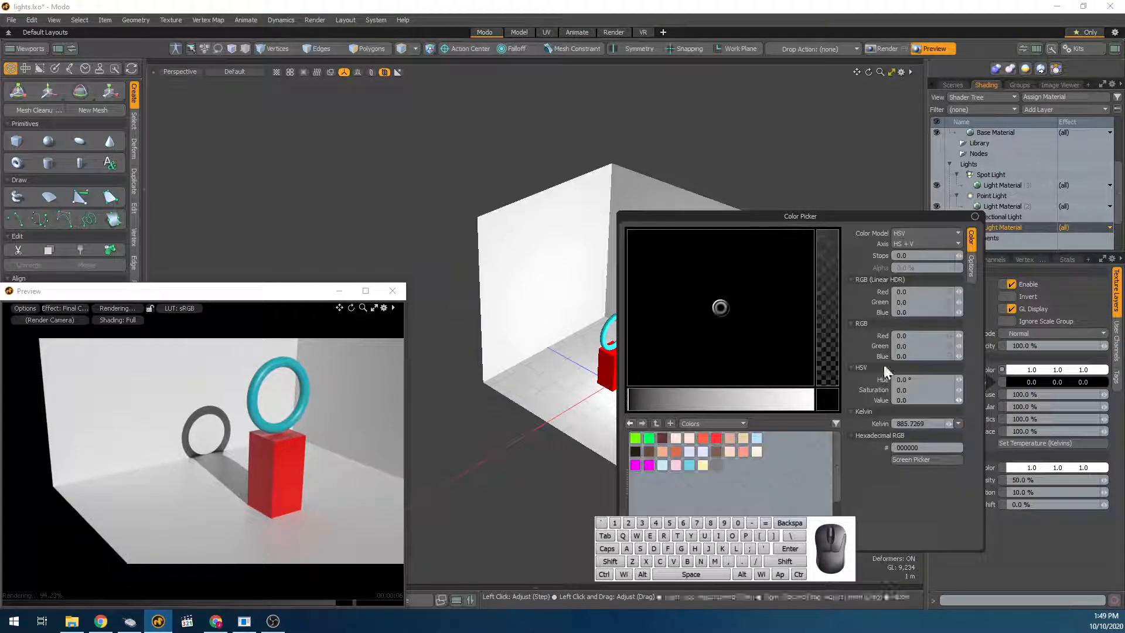
click(649, 438)
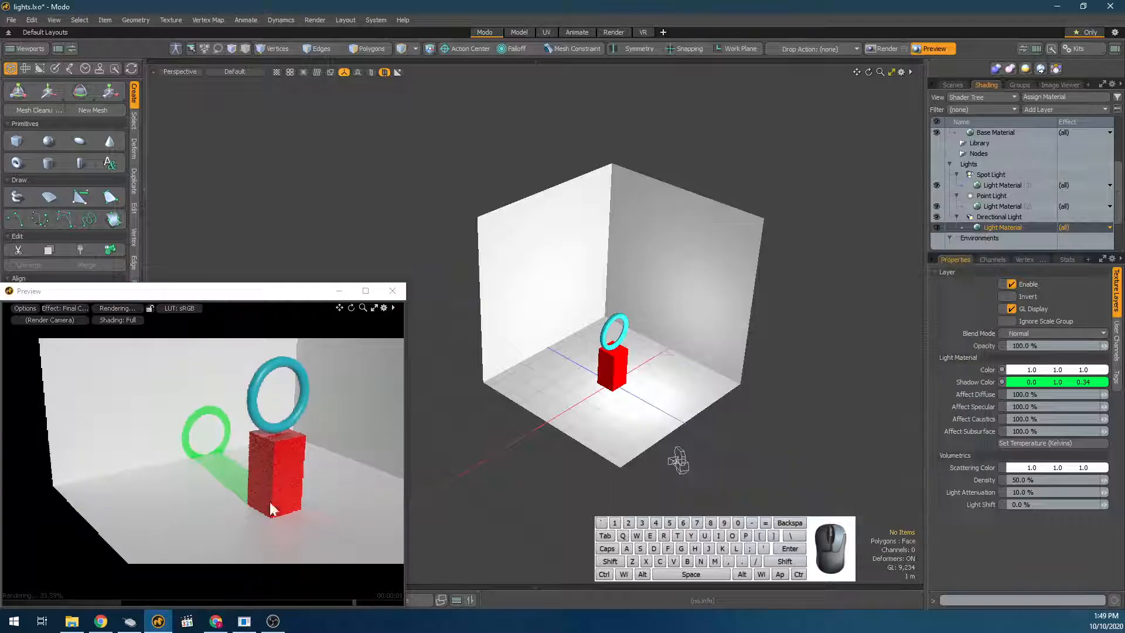
alt+drag(729, 294, 727, 394)
scroll(729, 319, up, 3)
alt+drag(649, 402, 543, 146)
scroll(460, 243, up, 3)
alt+drag(543, 146, 538, 236)
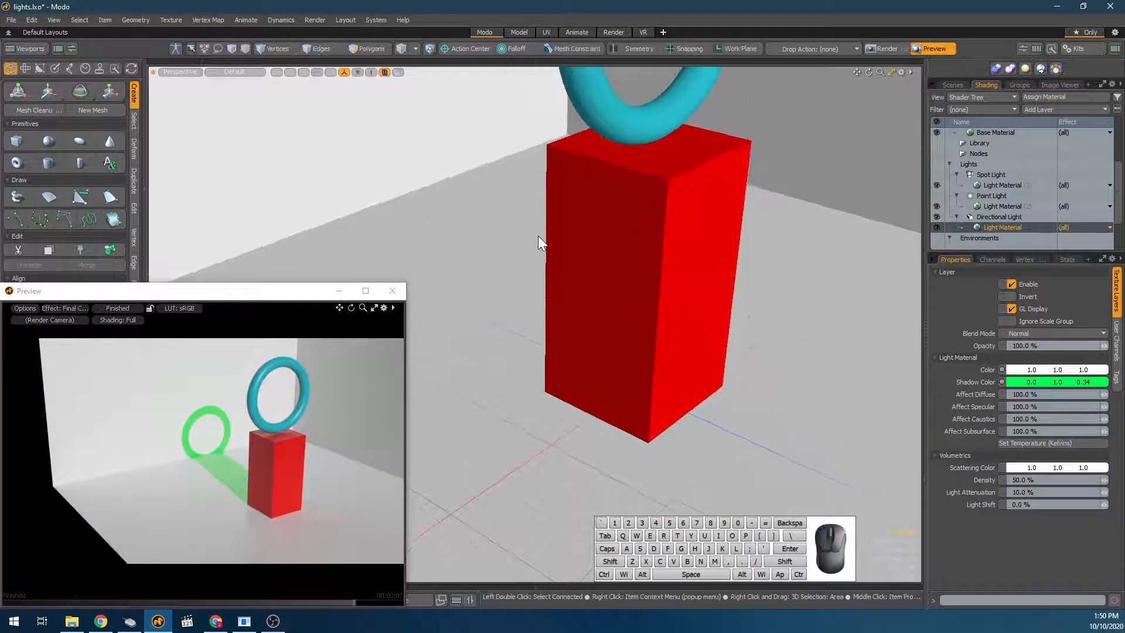
scroll(538, 236, down, 2)
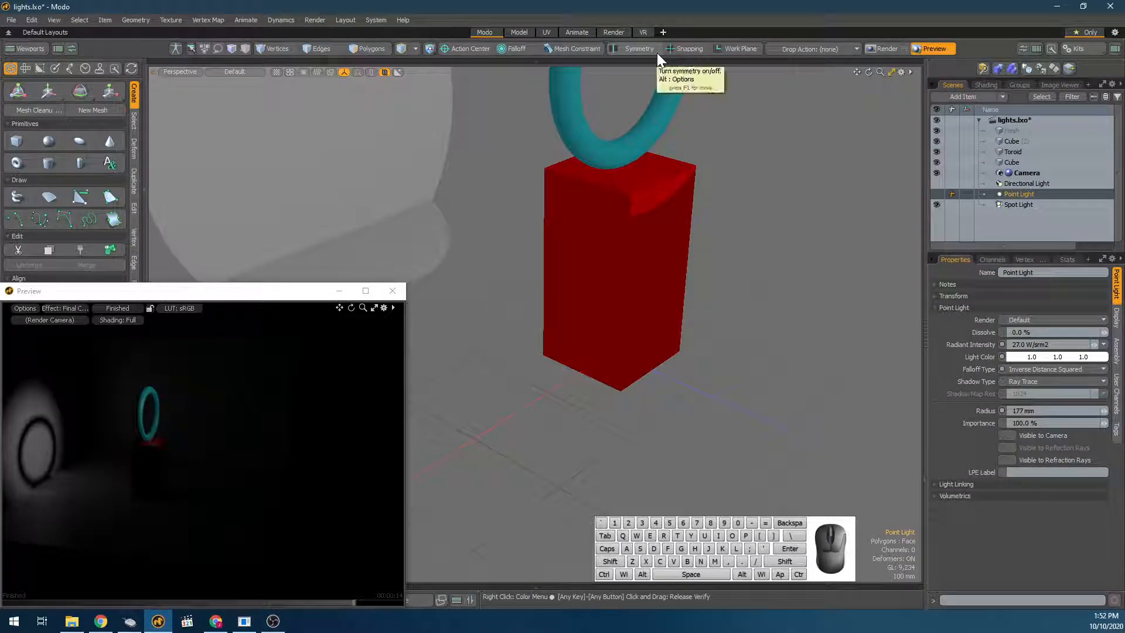
Select the spot light and expand its Volumetrics settings, keeping the Light Linking section collapsed.
click(1019, 205)
click(958, 332)
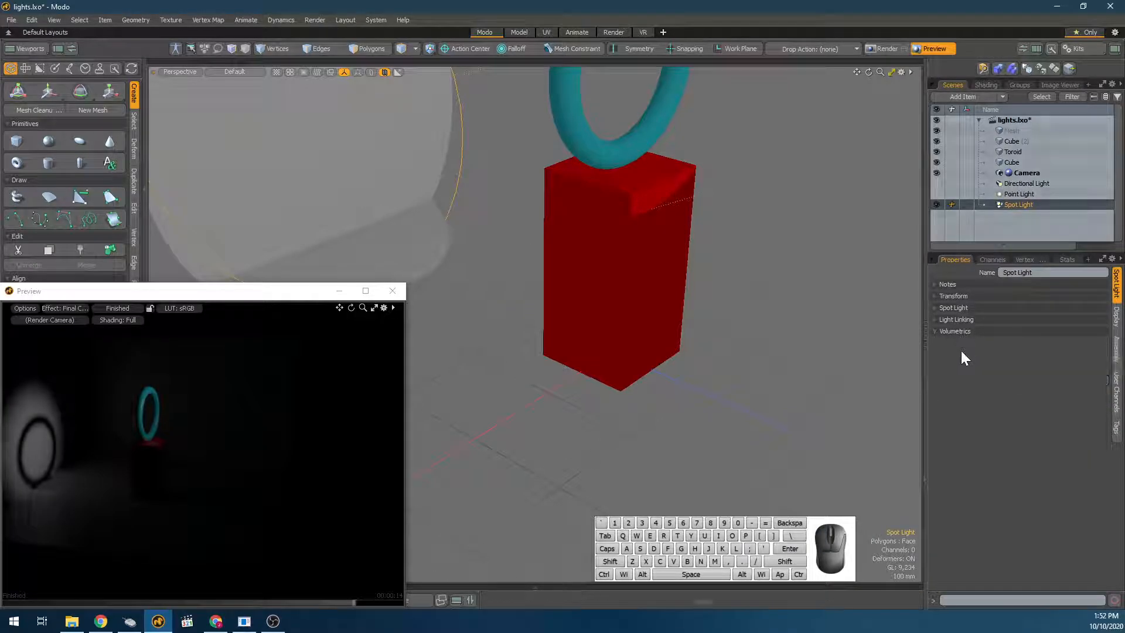
click(1020, 194)
click(1011, 209)
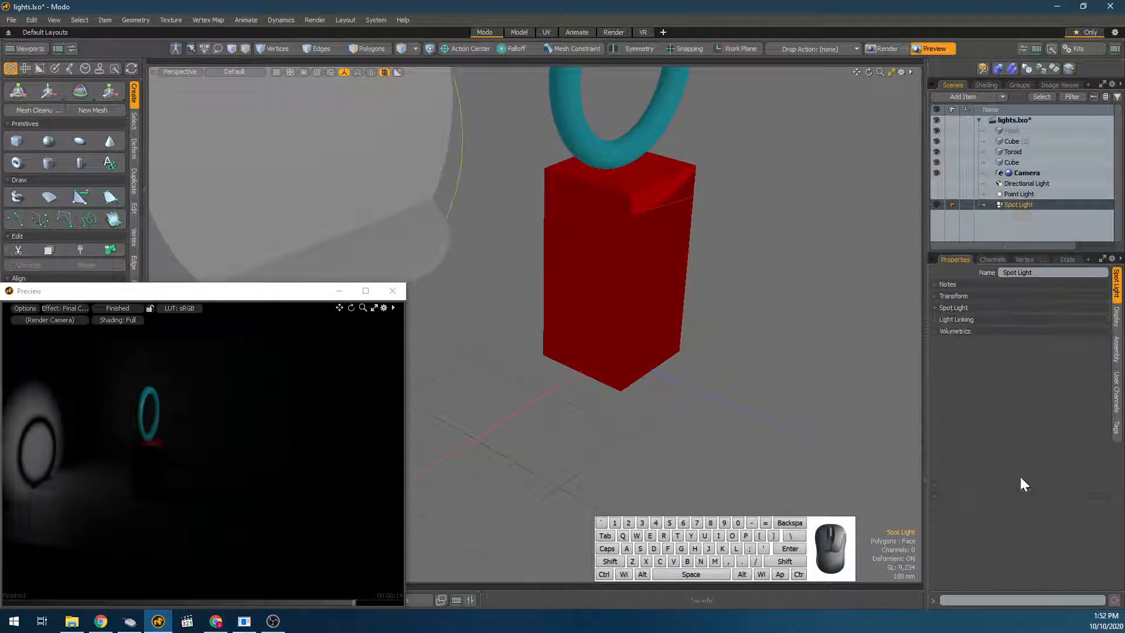
click(948, 334)
click(954, 320)
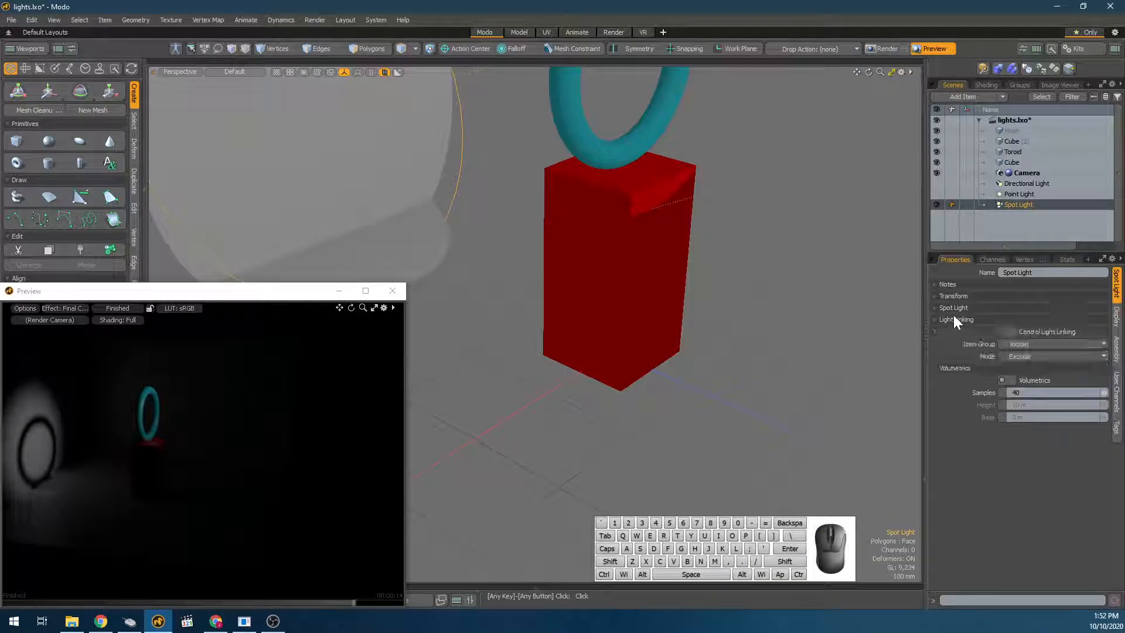
click(954, 319)
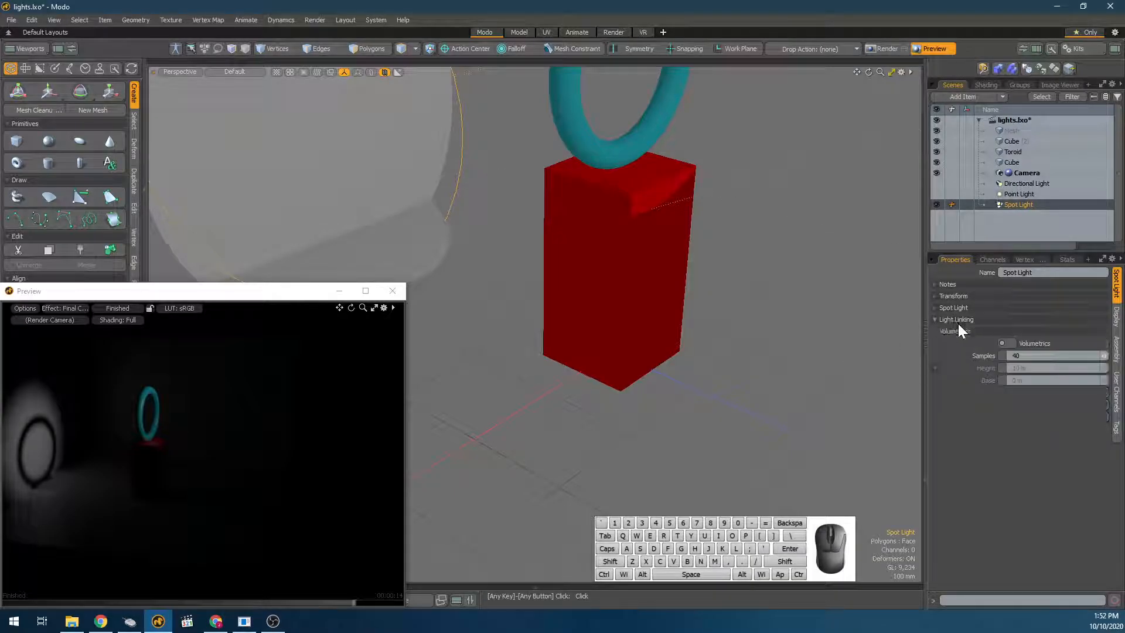
Enable volumetrics on the spot light, with the volumetric height at 52.2 m and the base at 6.81 m.
click(1011, 343)
alt+drag(320, 410, 275, 480)
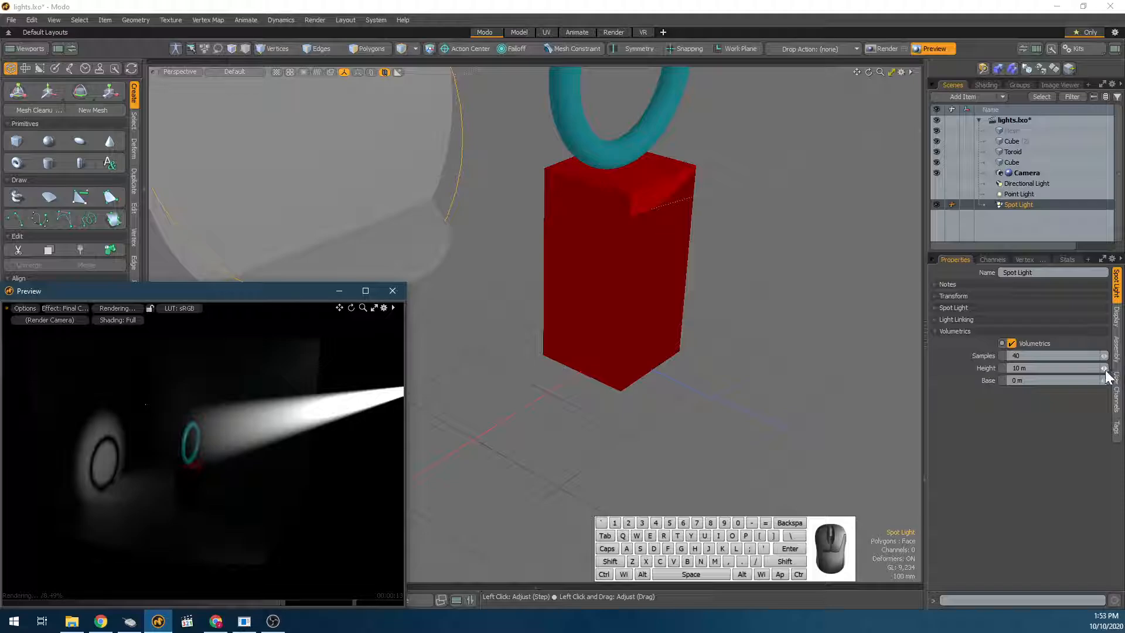
drag(1104, 368, 1122, 368)
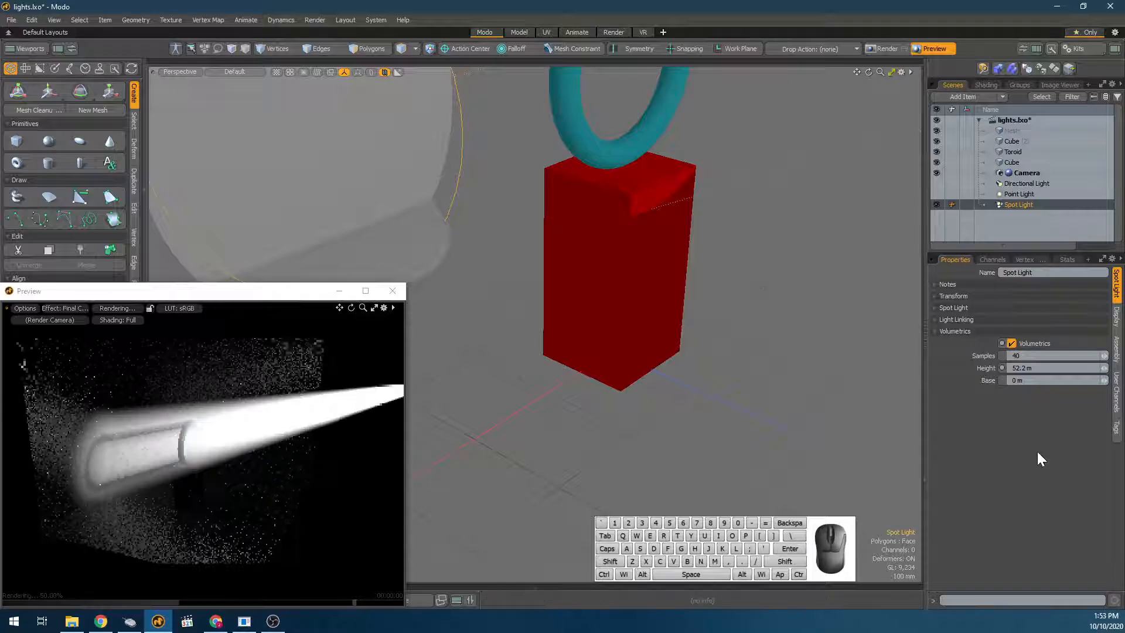
drag(1104, 380, 1106, 381)
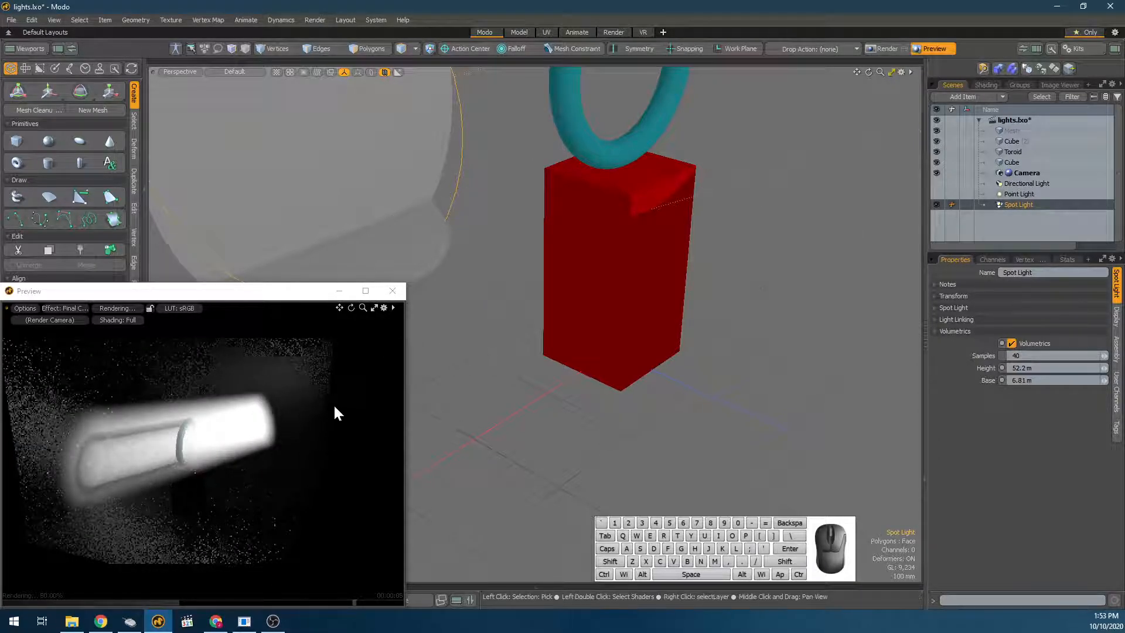
scroll(93, 467, up, 4)
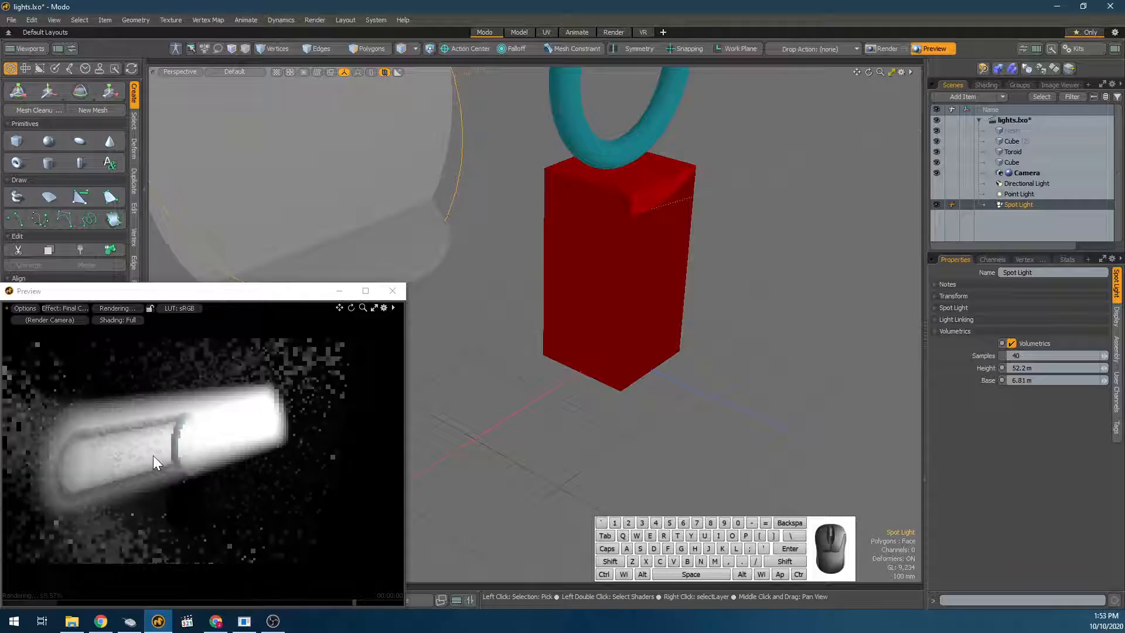
alt+shift+drag(196, 427, 240, 440)
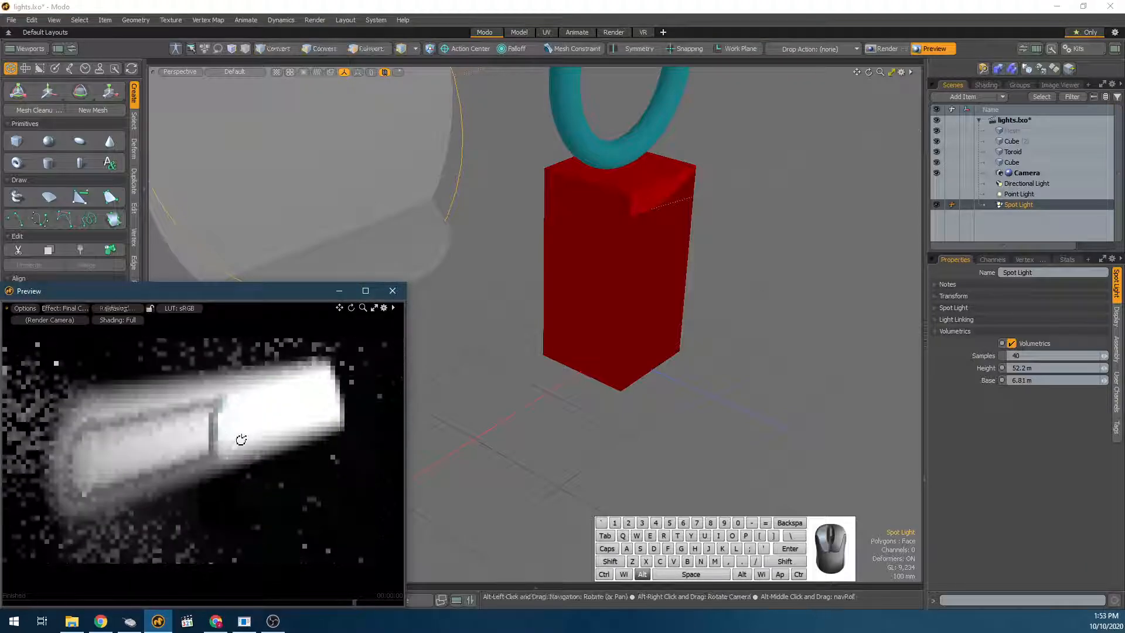
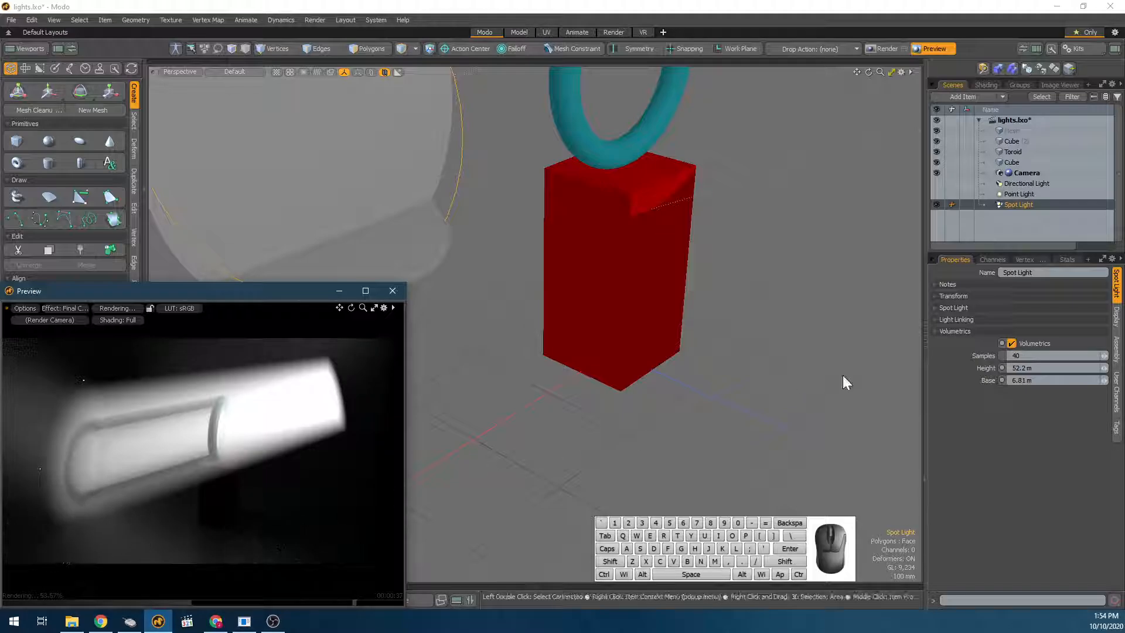
Try the None and Inverse Distance falloff types on the spot light, and return it to Inverse Distance Squared.
click(976, 310)
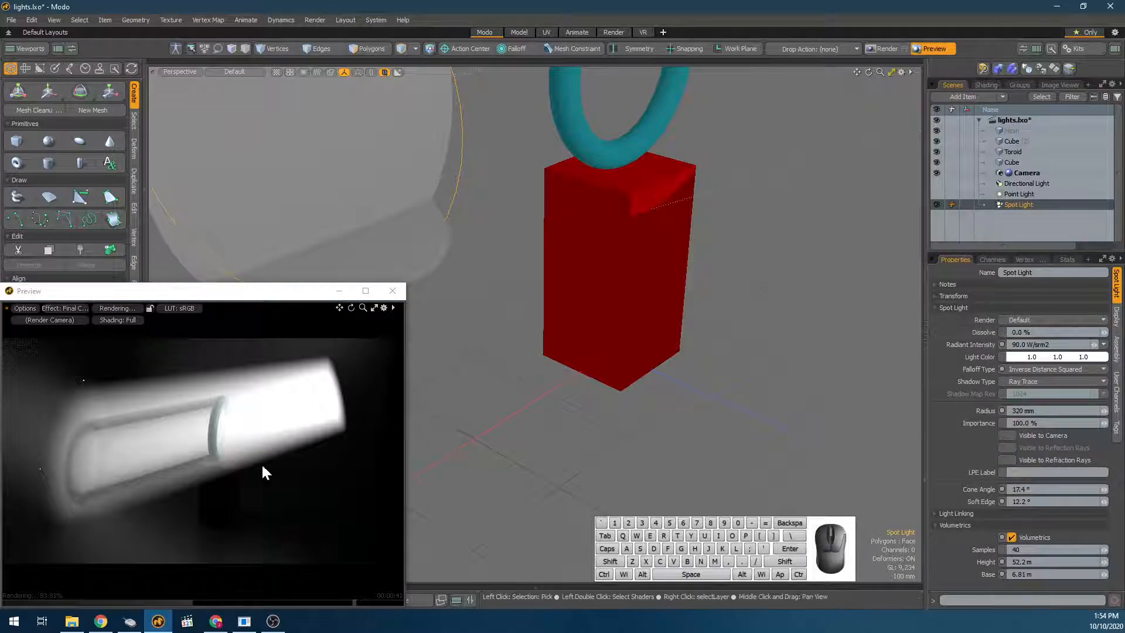
click(1043, 371)
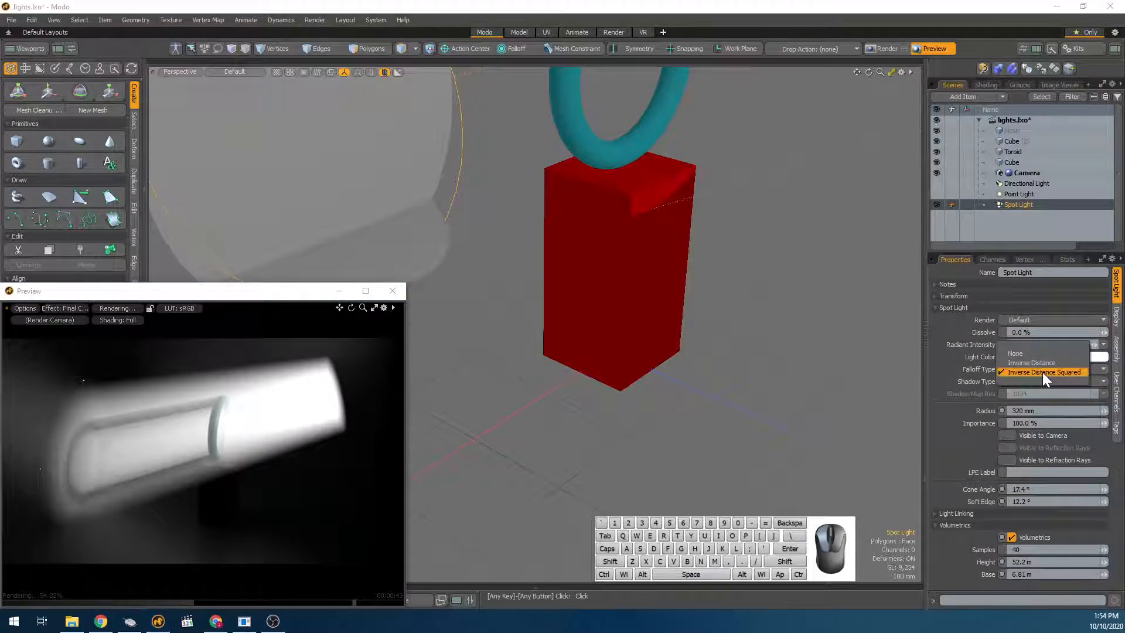
click(1029, 354)
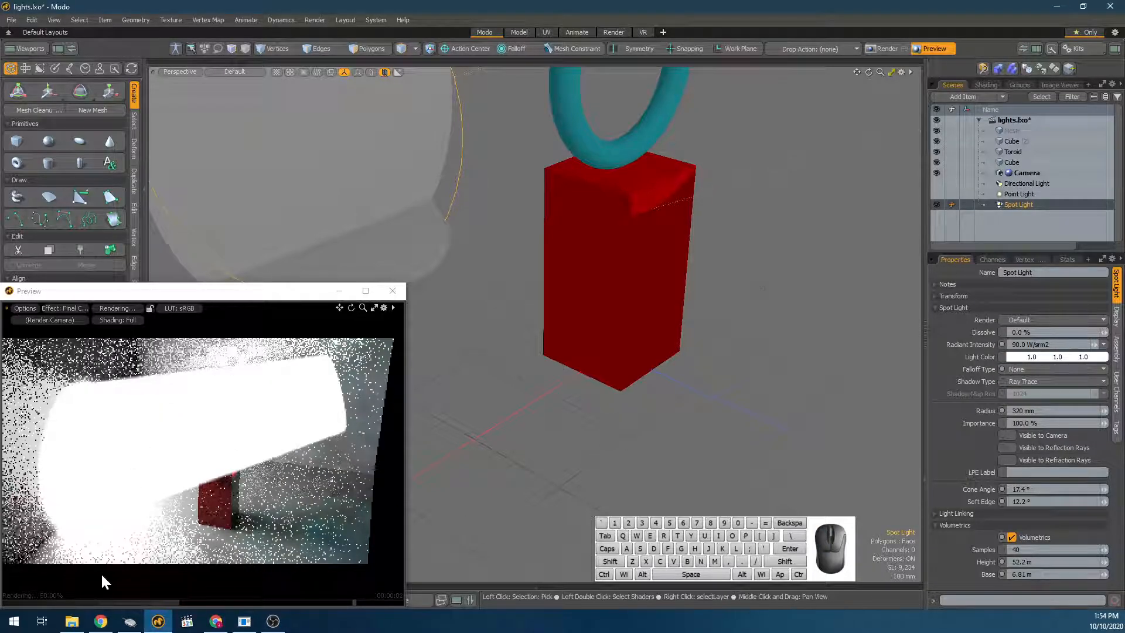
click(1032, 369)
click(1029, 375)
click(1031, 368)
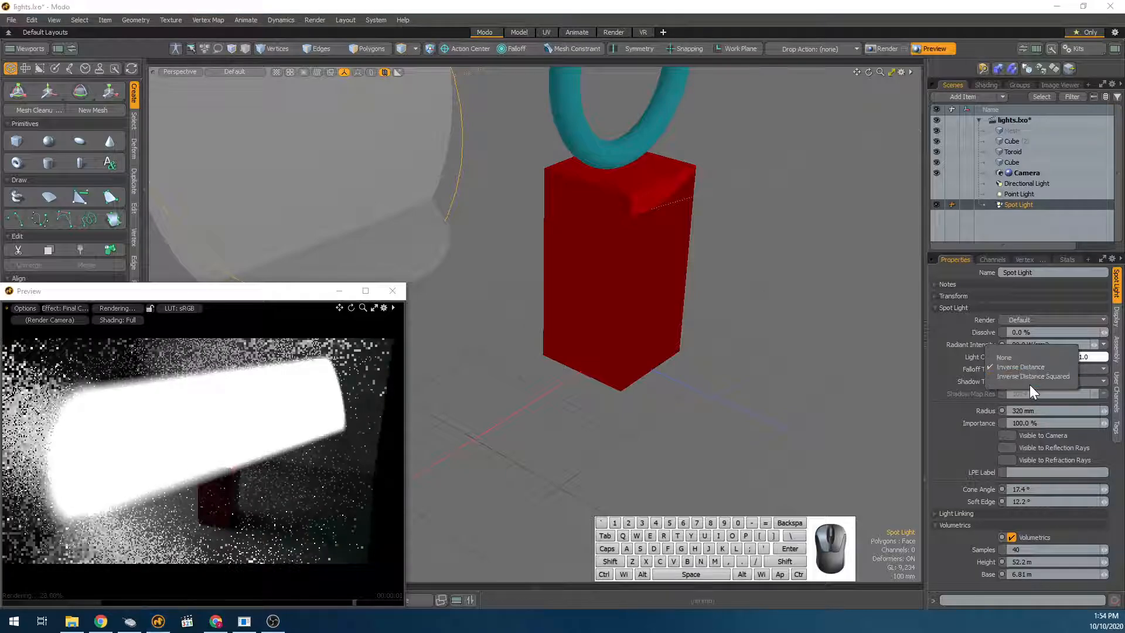
click(1030, 376)
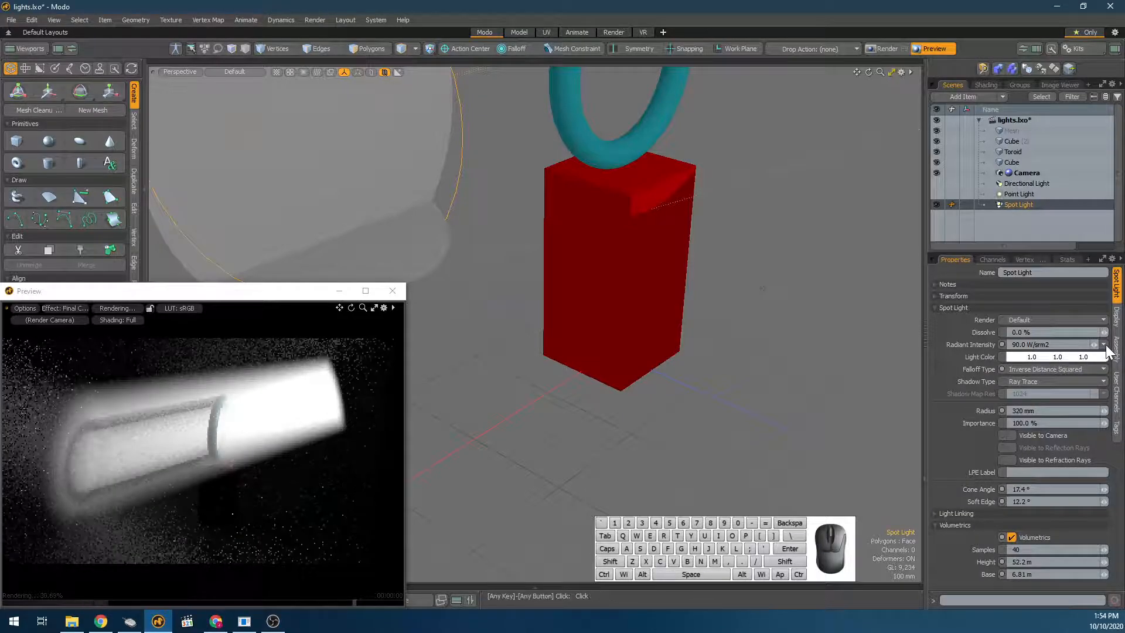
Set the spot light's radiant intensity to 9.25 W/srm2, and make the point light visible in place of the spot light.
mouse_move(1093, 345)
mouse_down()
mouse_move(1078, 346)
mouse_move(1092, 344)
mouse_up()
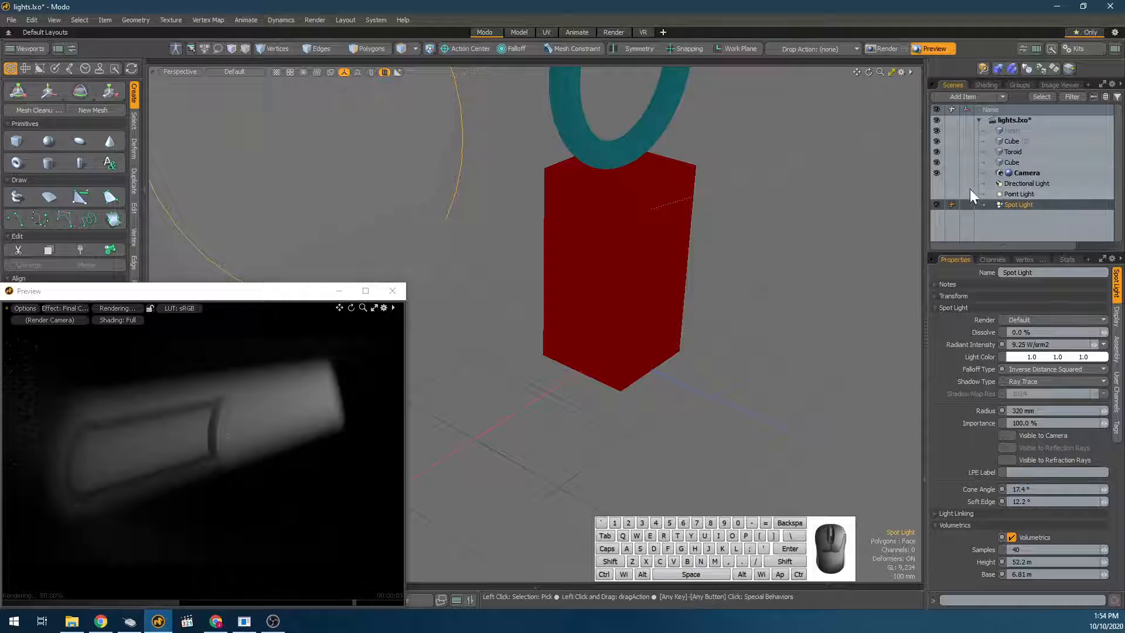
click(936, 194)
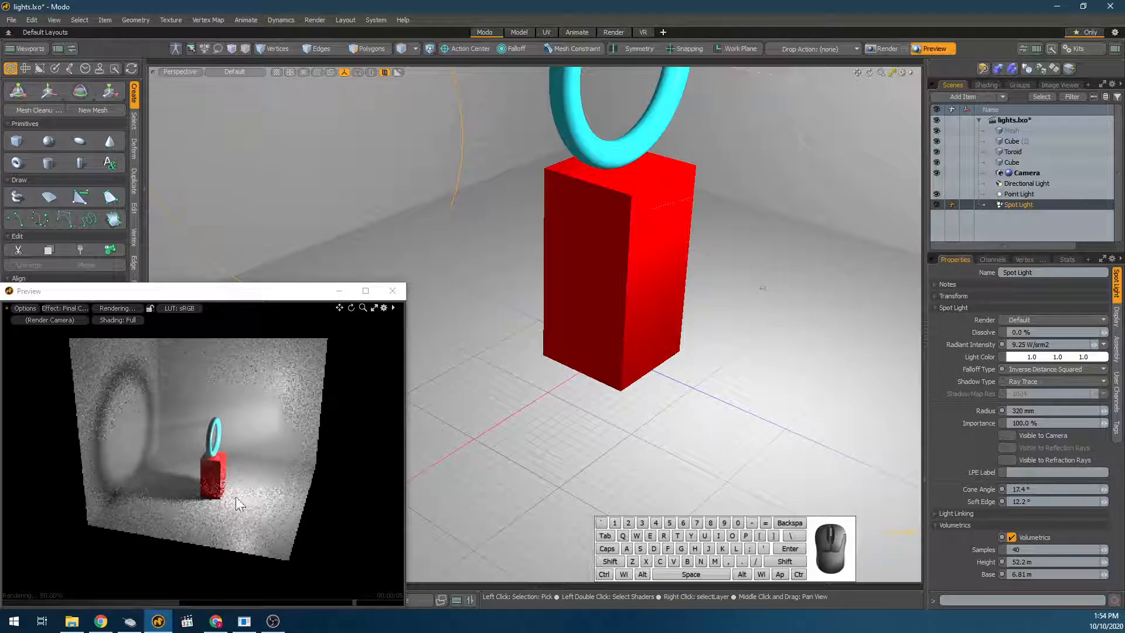
key(w)
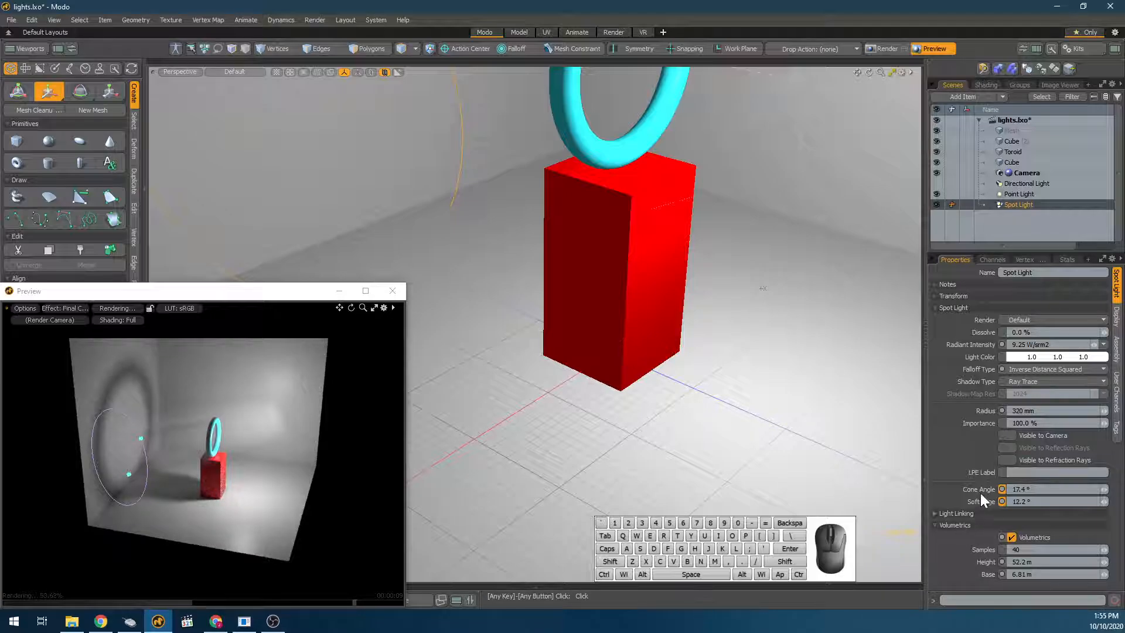
click(937, 205)
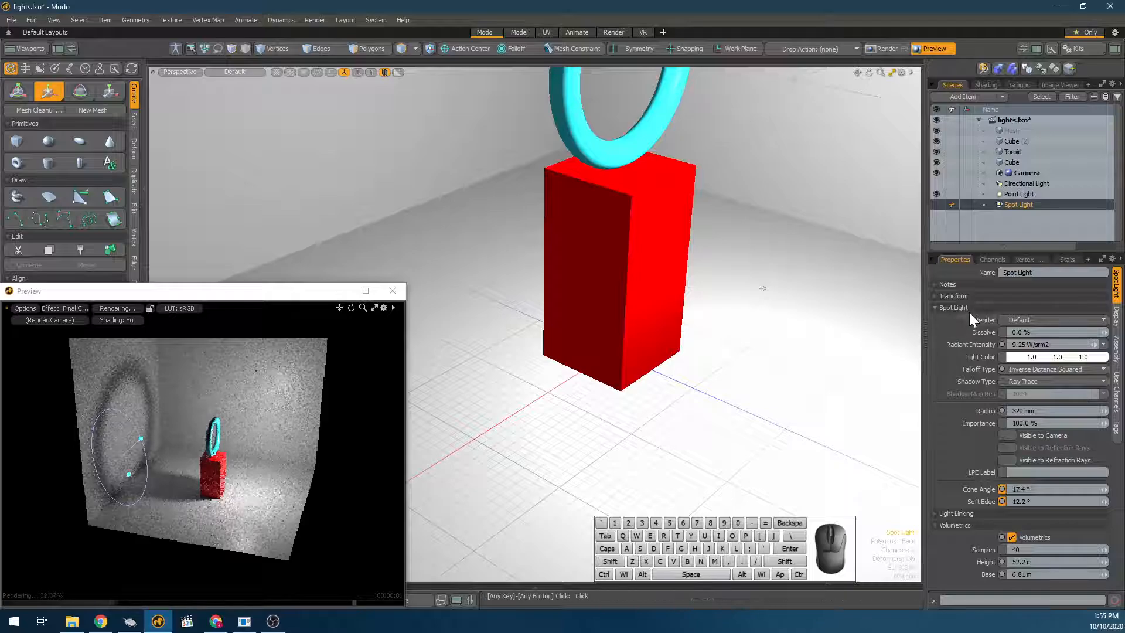
Set the point light's radiant intensity to 9.64 W/srm2 and its radius to 0 m.
click(1015, 195)
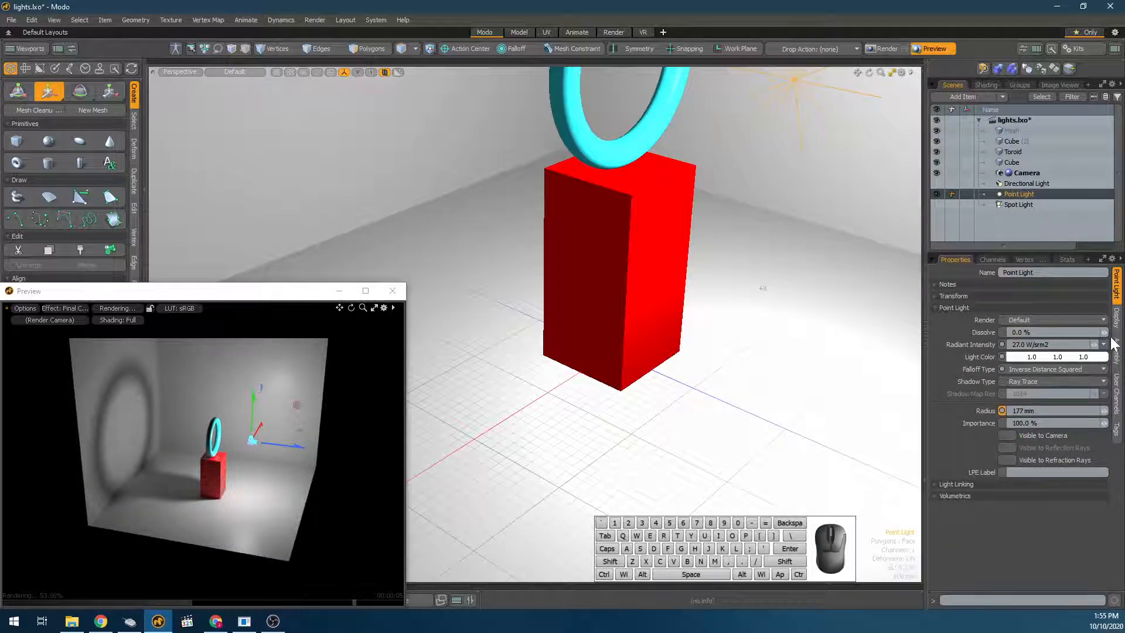
drag(1093, 344, 1087, 345)
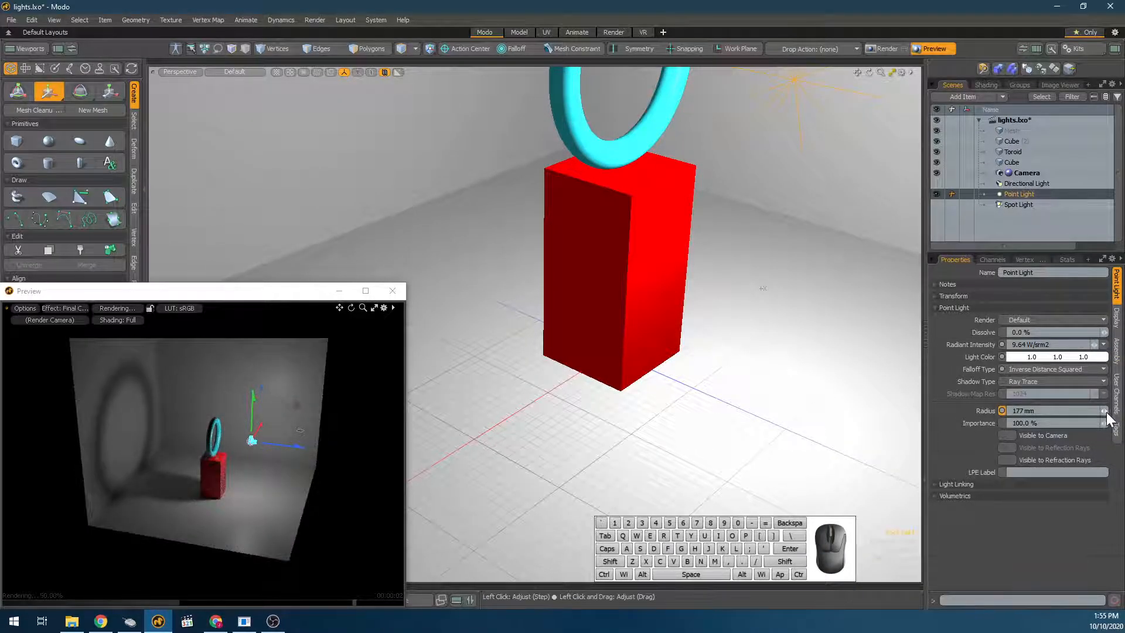
drag(1105, 411, 1100, 415)
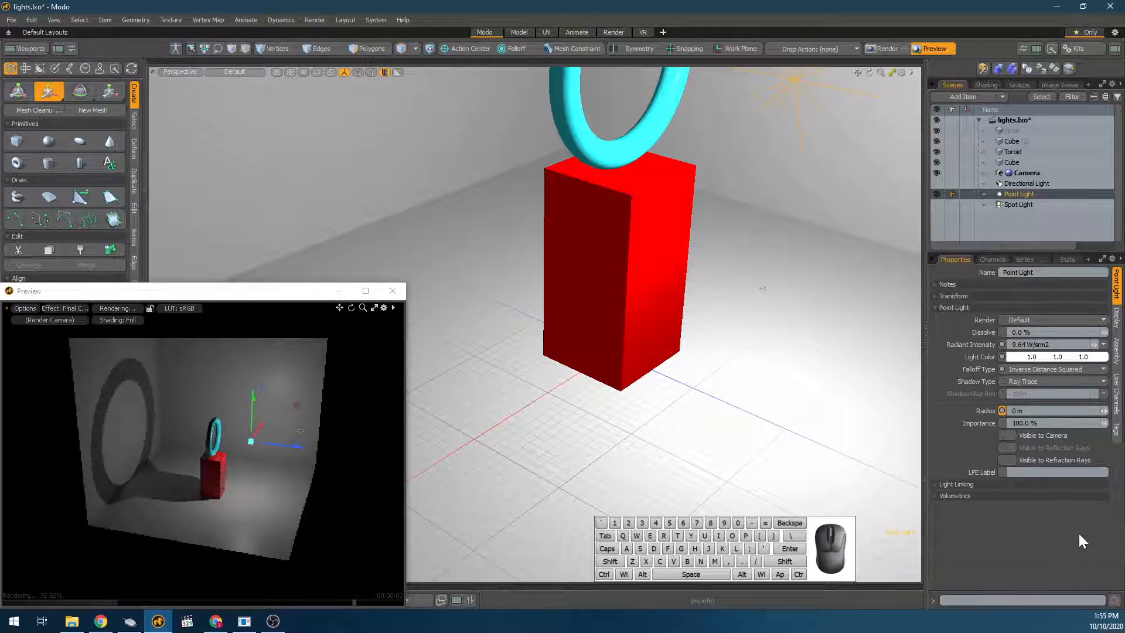
Enable volumetrics on the point light and set the sphere radius to 2.07 m.
click(978, 495)
click(1012, 508)
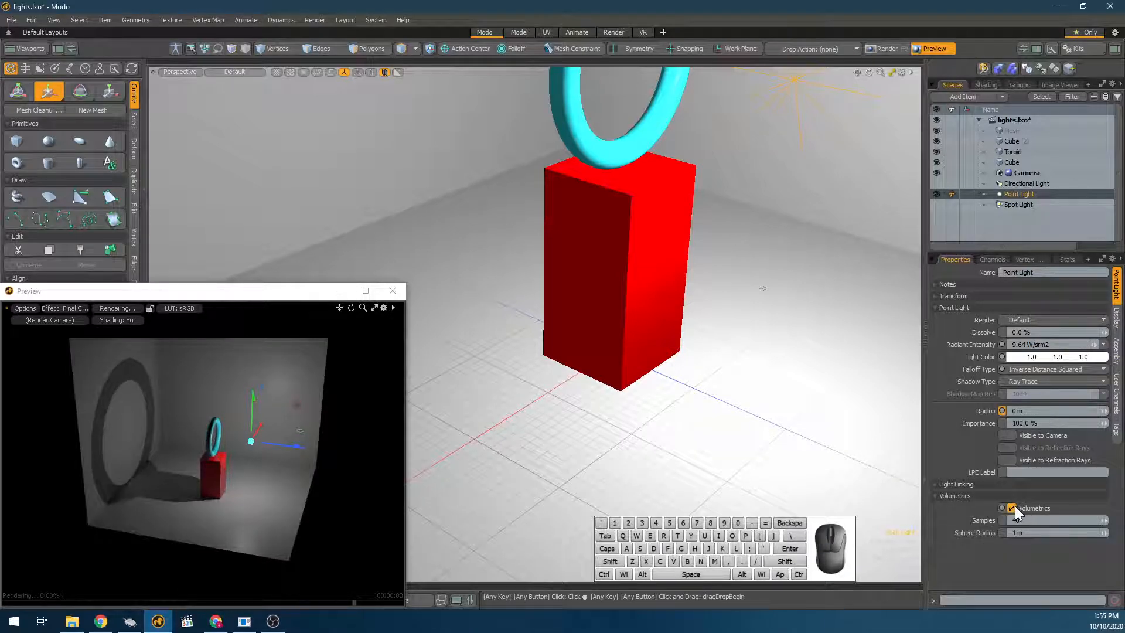
scroll(226, 441, up, 3)
alt+drag(263, 451, 362, 486)
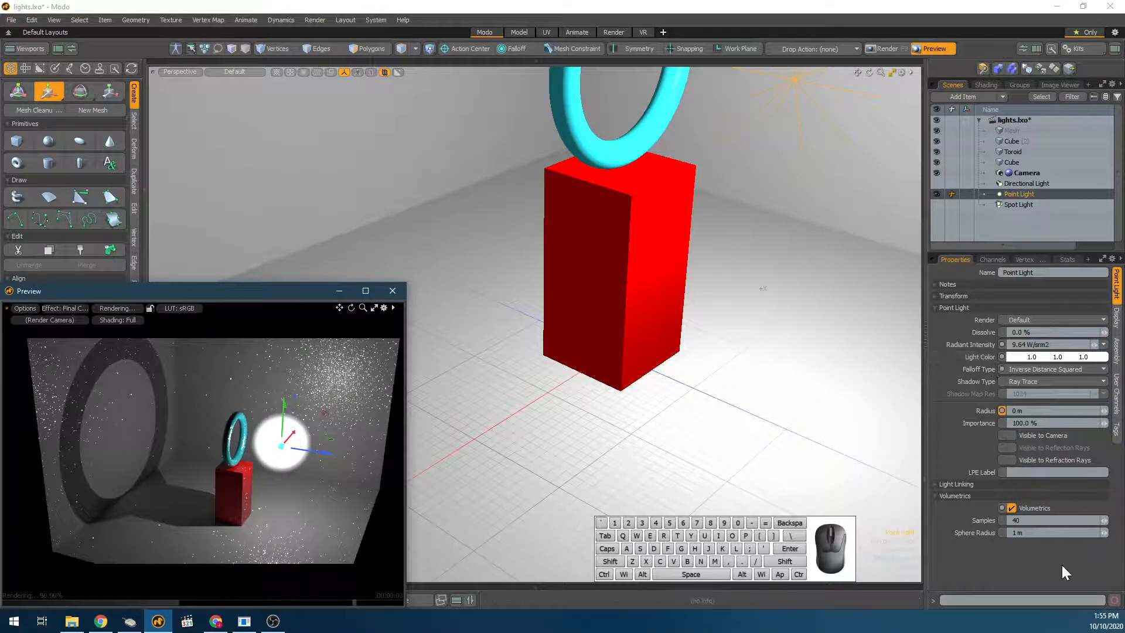
drag(1104, 532, 1119, 532)
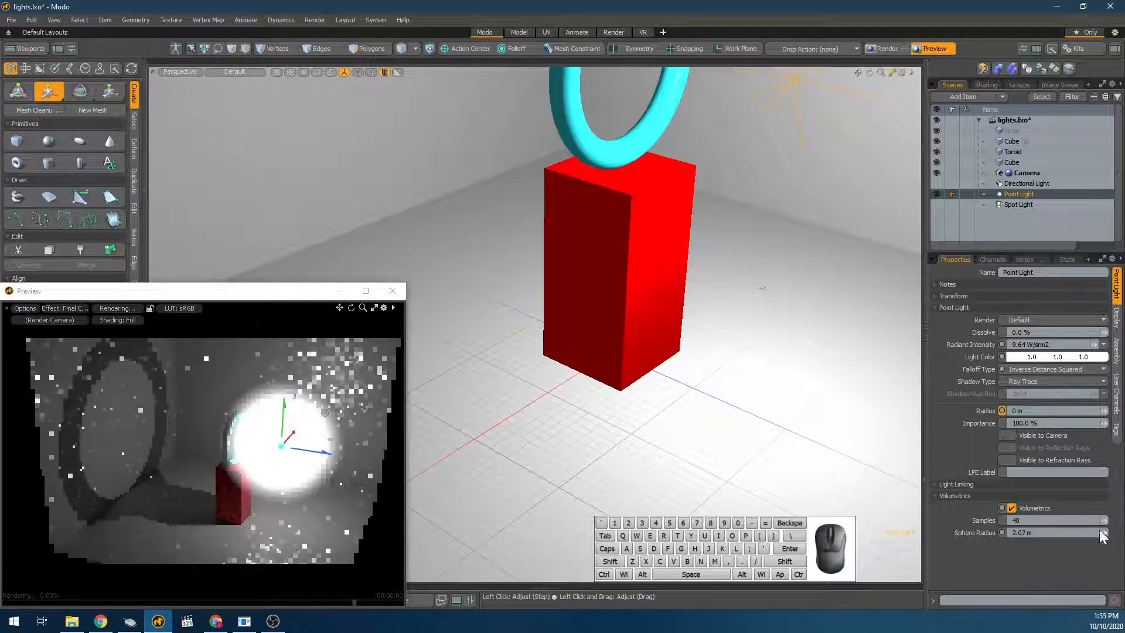
alt+drag(378, 365, 321, 409)
mouse_move(288, 434)
alt+shift+mouse_down()
mouse_move(284, 466)
mouse_move(301, 479)
mouse_move(241, 459)
mouse_move(274, 446)
alt+shift+mouse_up()
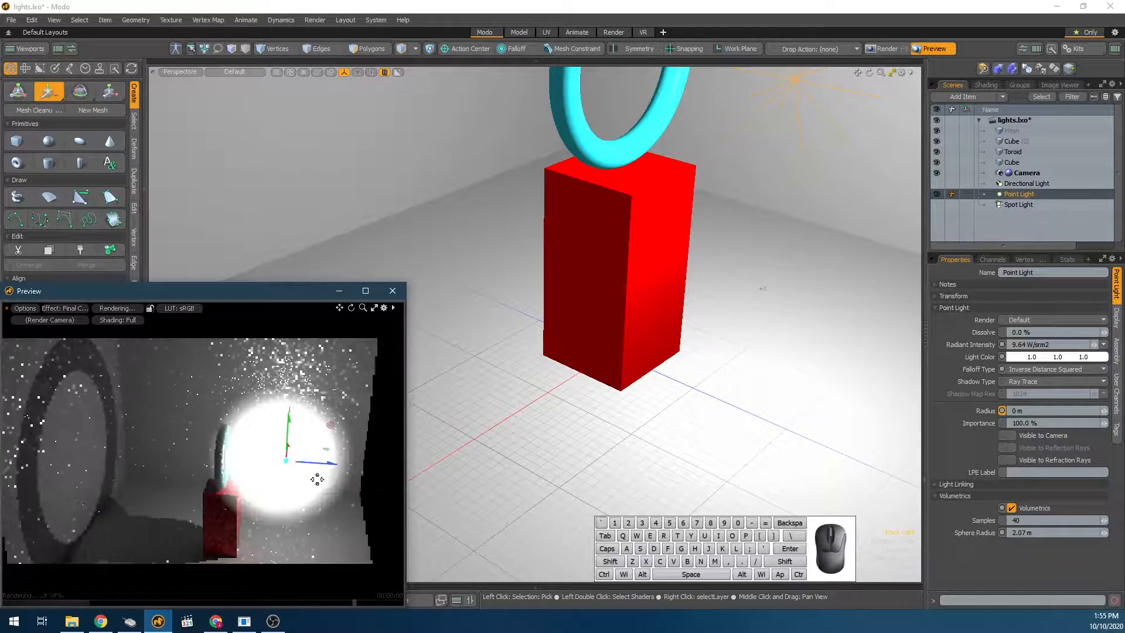
Drop the transform tool, and make the directional light visible in place of the point light.
key(q)
click(288, 432)
key(w)
key(q)
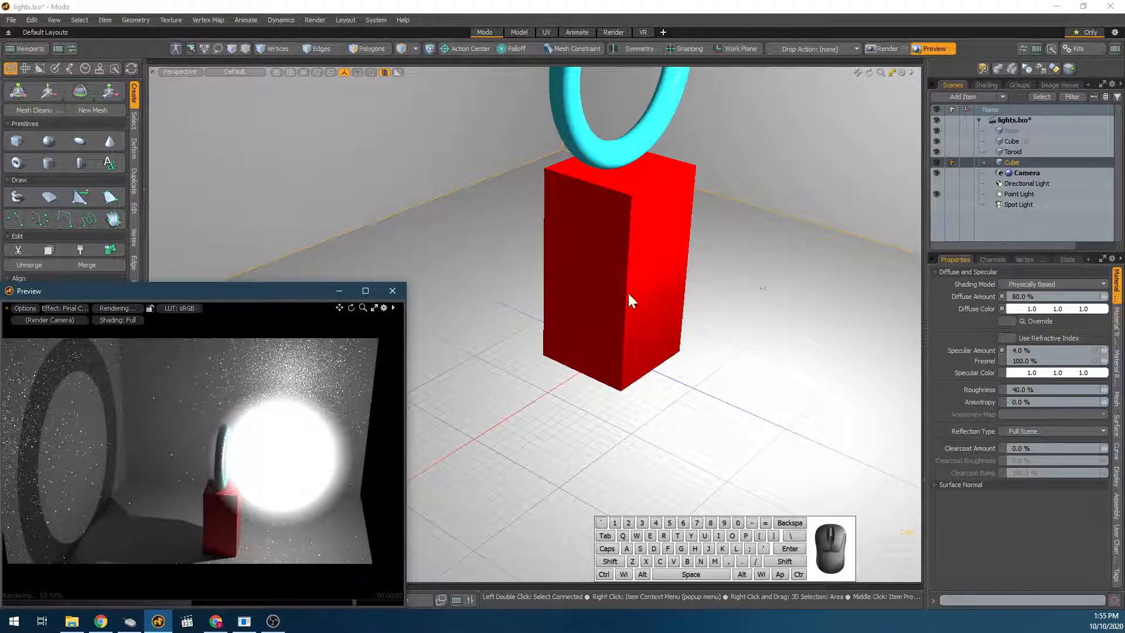
click(937, 194)
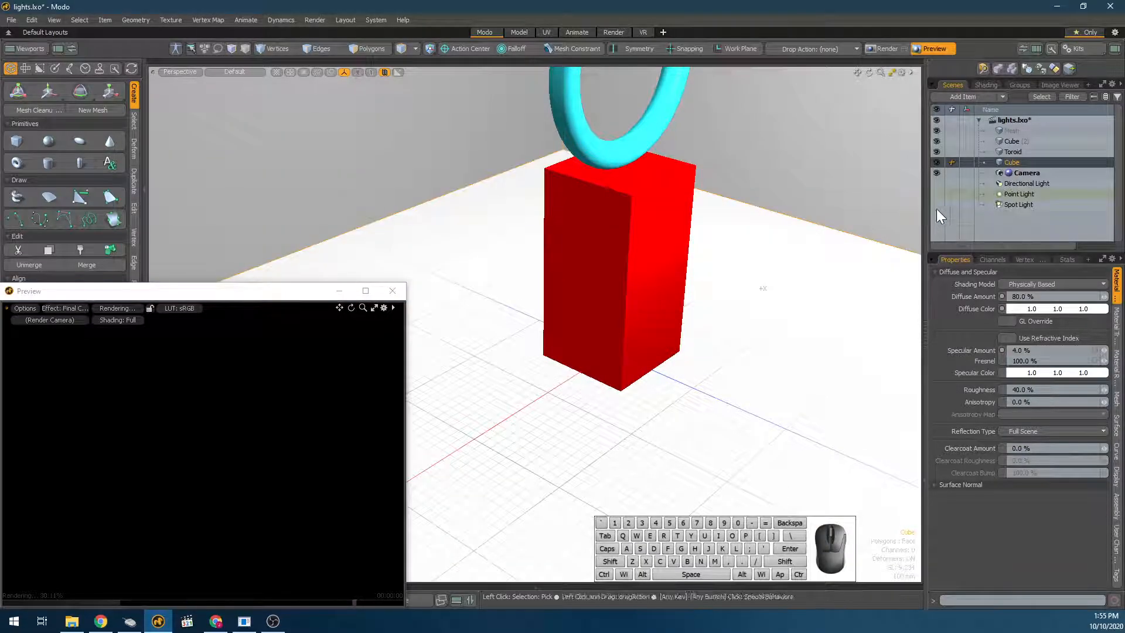
click(936, 184)
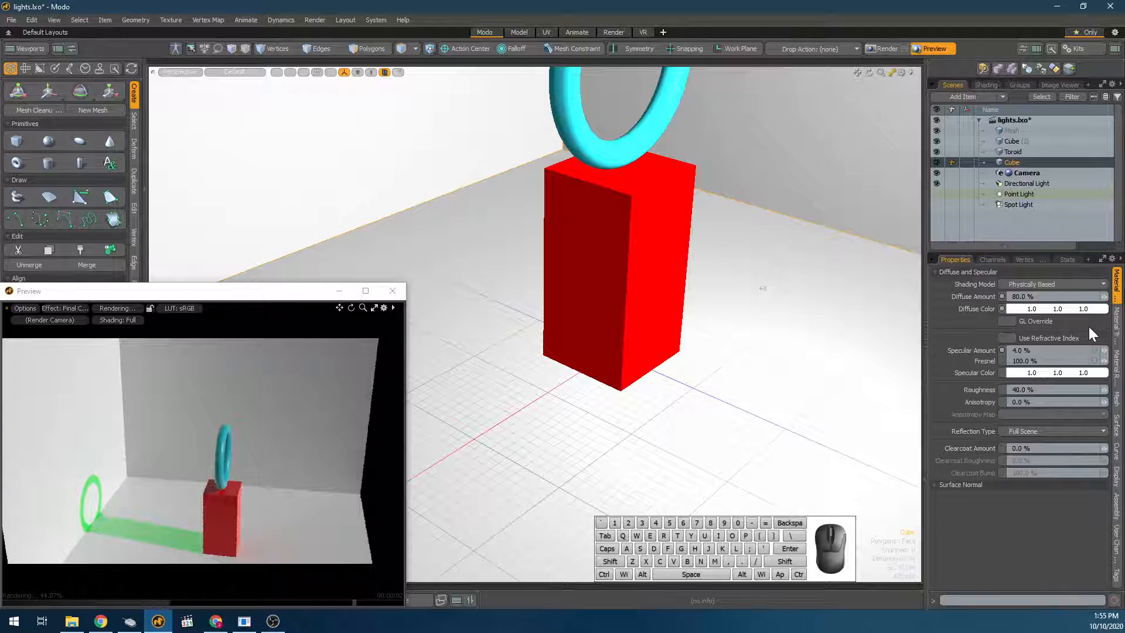
Delete the directional, point and spot lights from the scene, including the spot light's child items.
click(1021, 184)
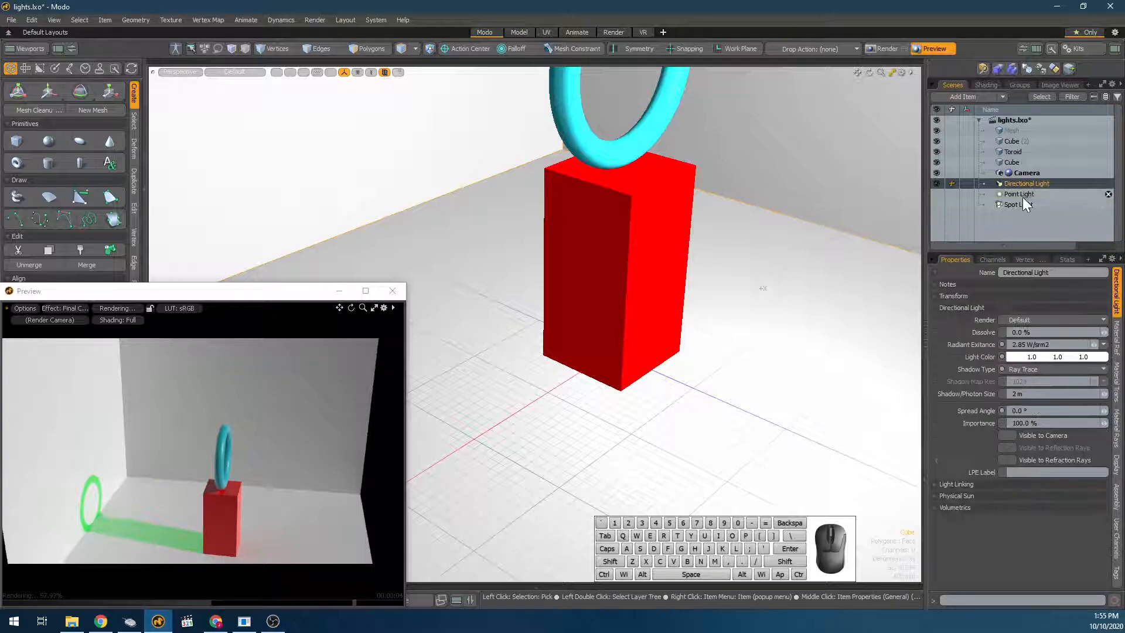
shift+click(1019, 205)
key(Delete)
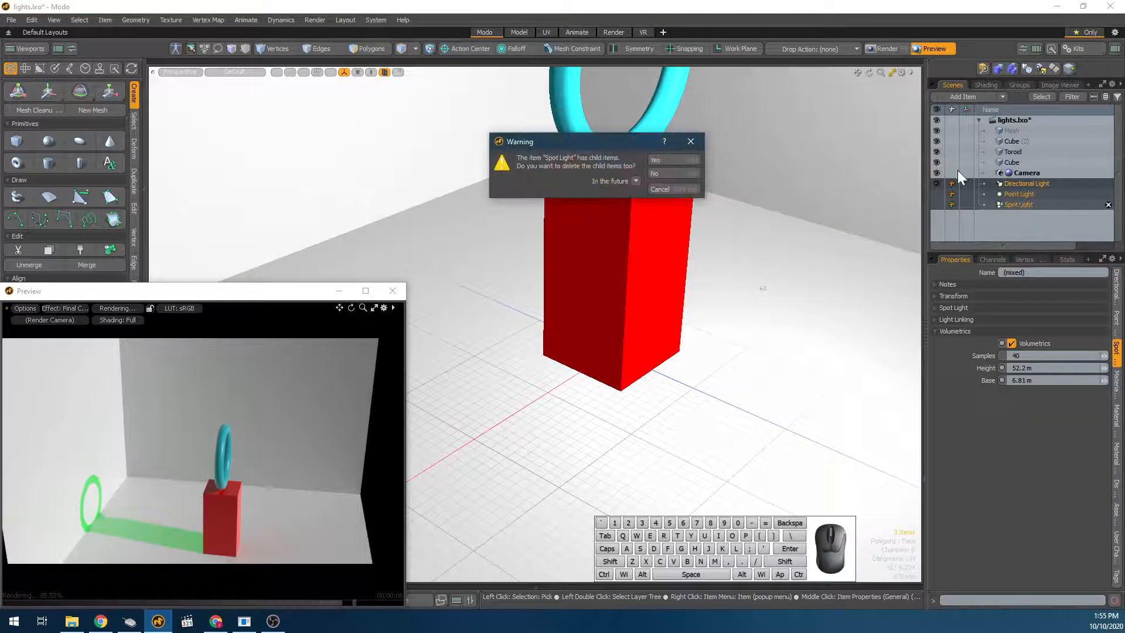
click(676, 158)
click(711, 161)
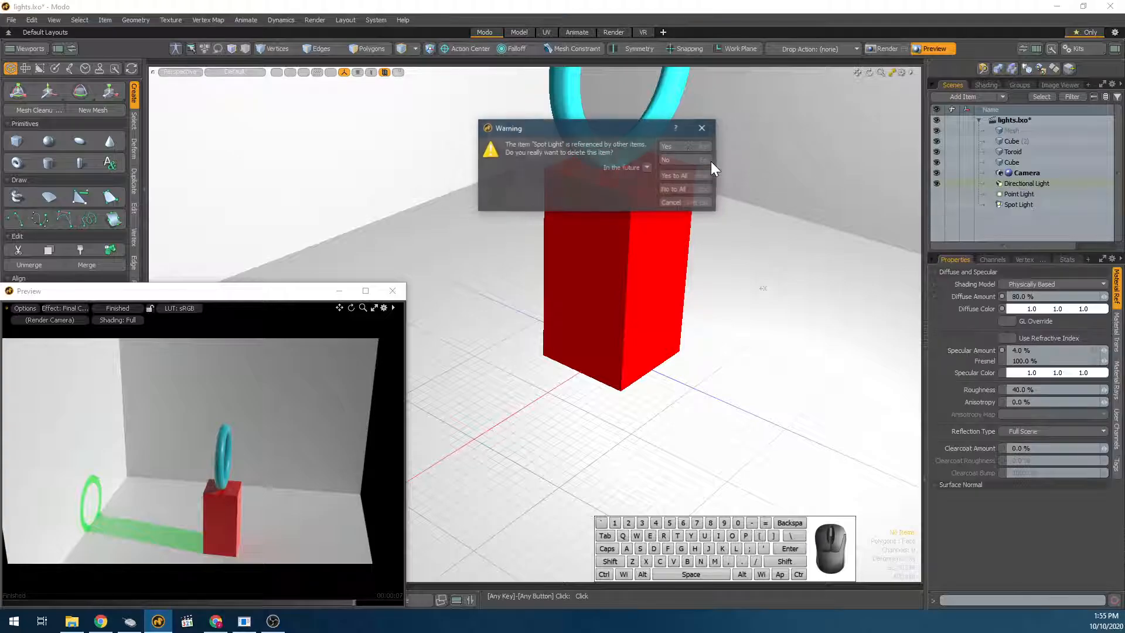
click(711, 162)
click(712, 161)
click(688, 146)
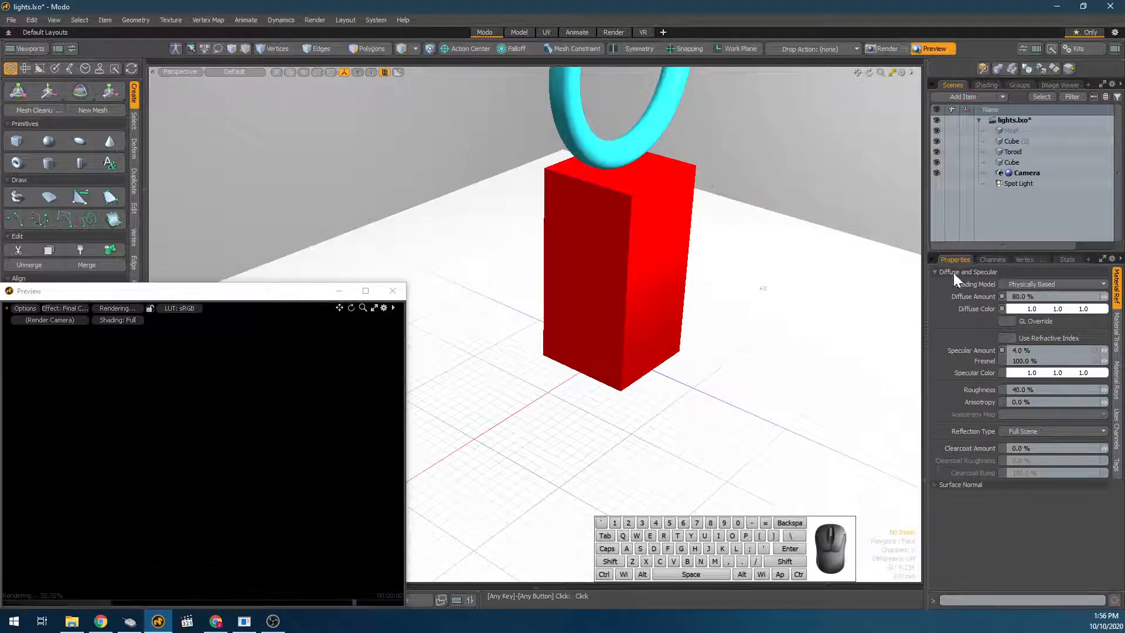
click(1000, 183)
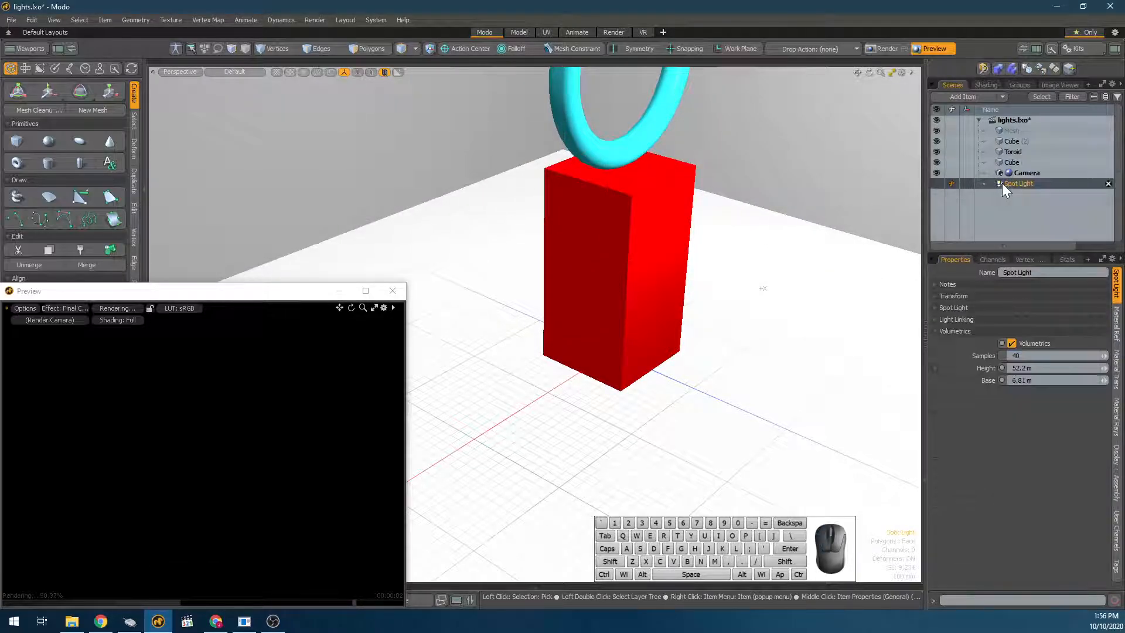
key(Delete)
click(681, 146)
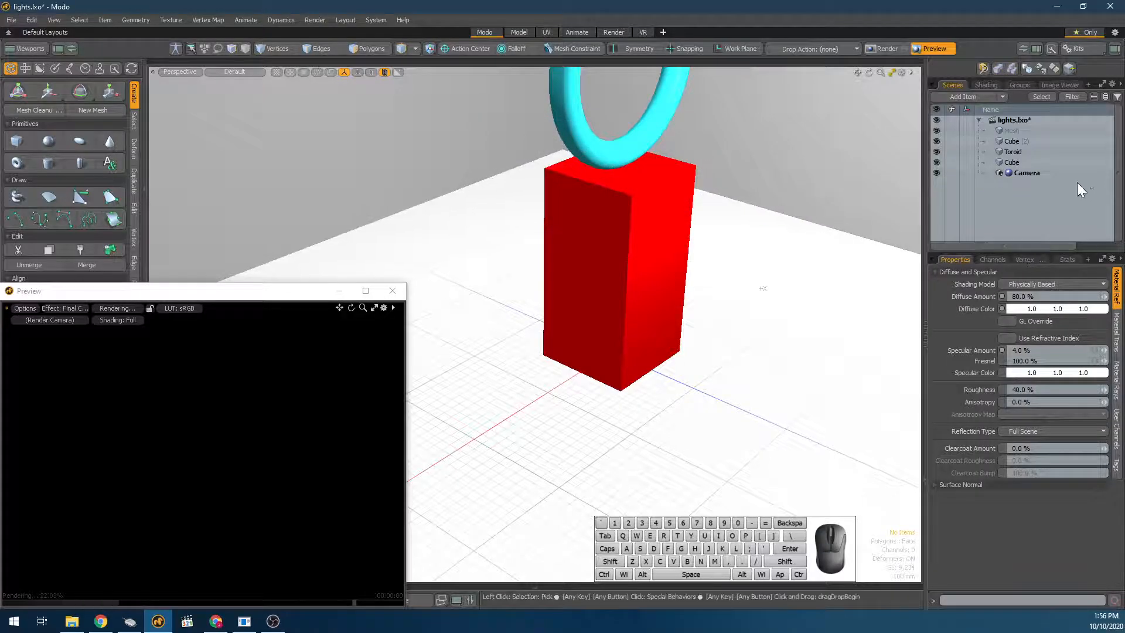
Add a new spot light to the scene.
click(159, 505)
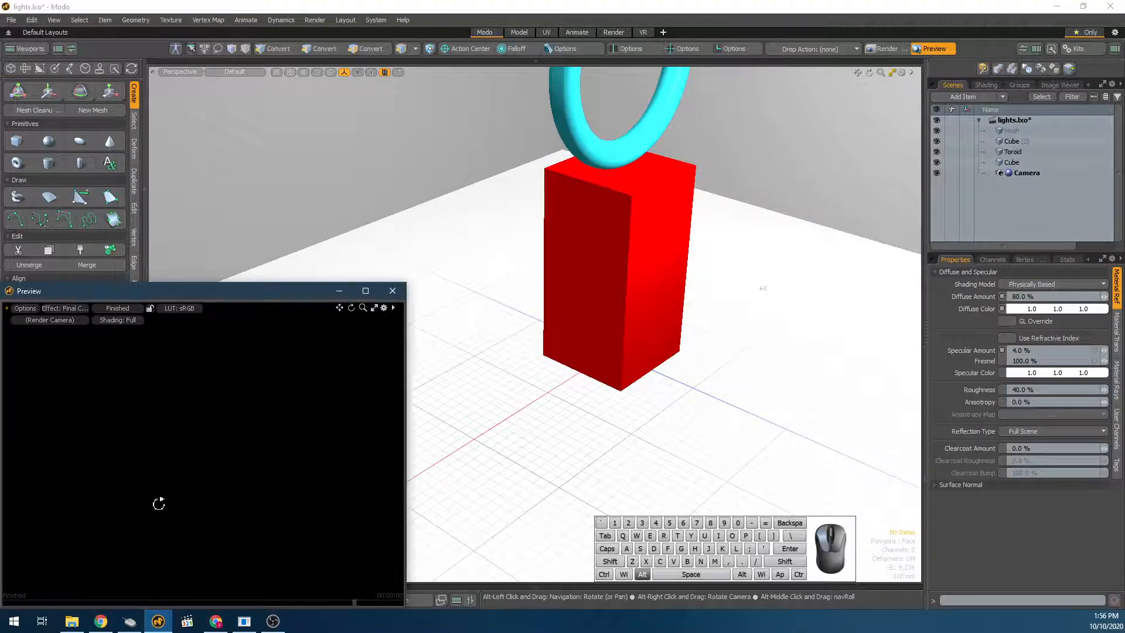
click(1006, 96)
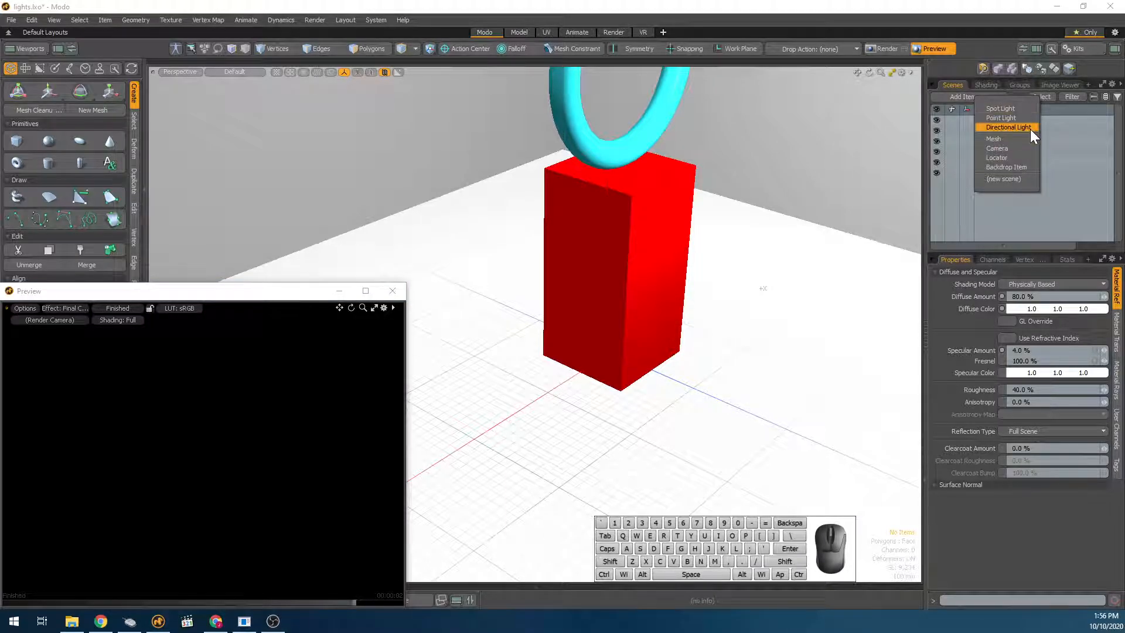
click(1025, 108)
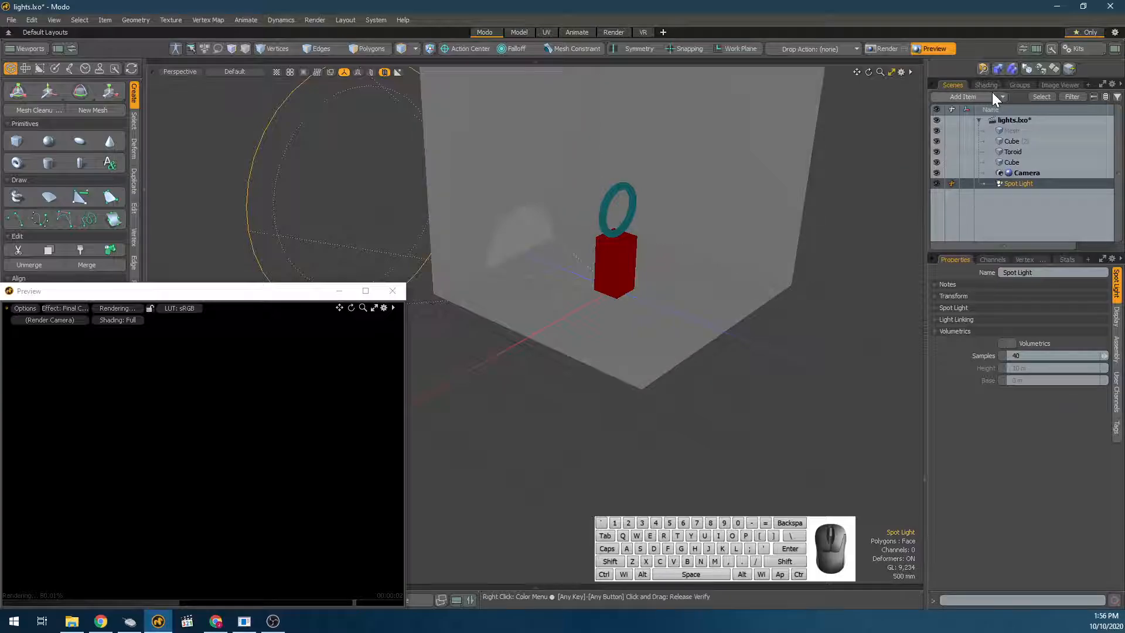
click(995, 95)
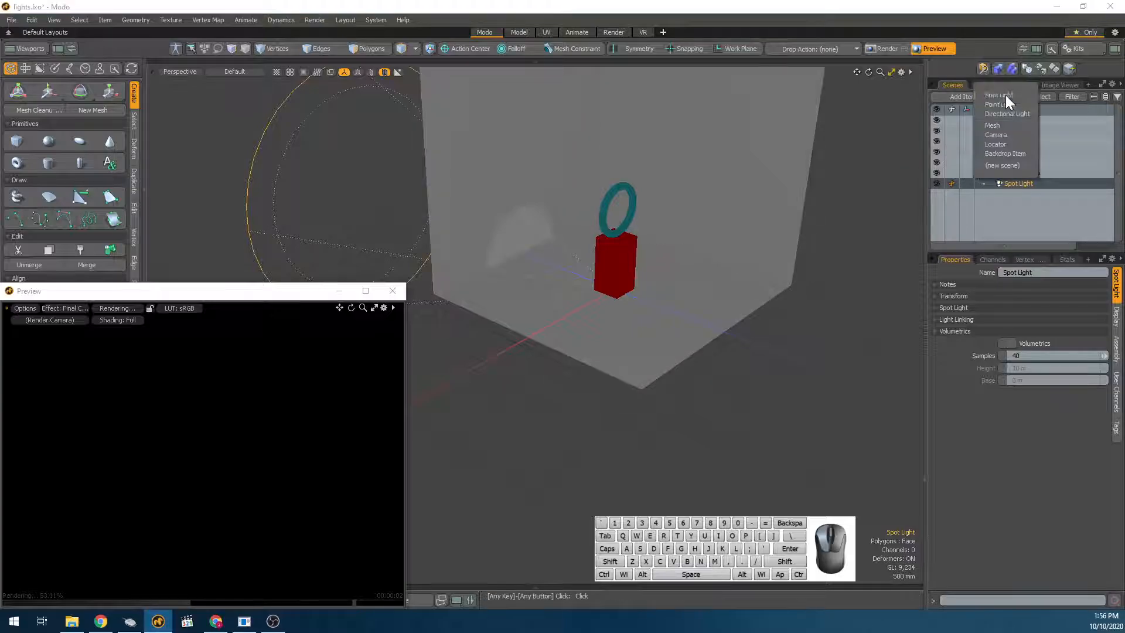
click(981, 200)
double_click(1013, 185)
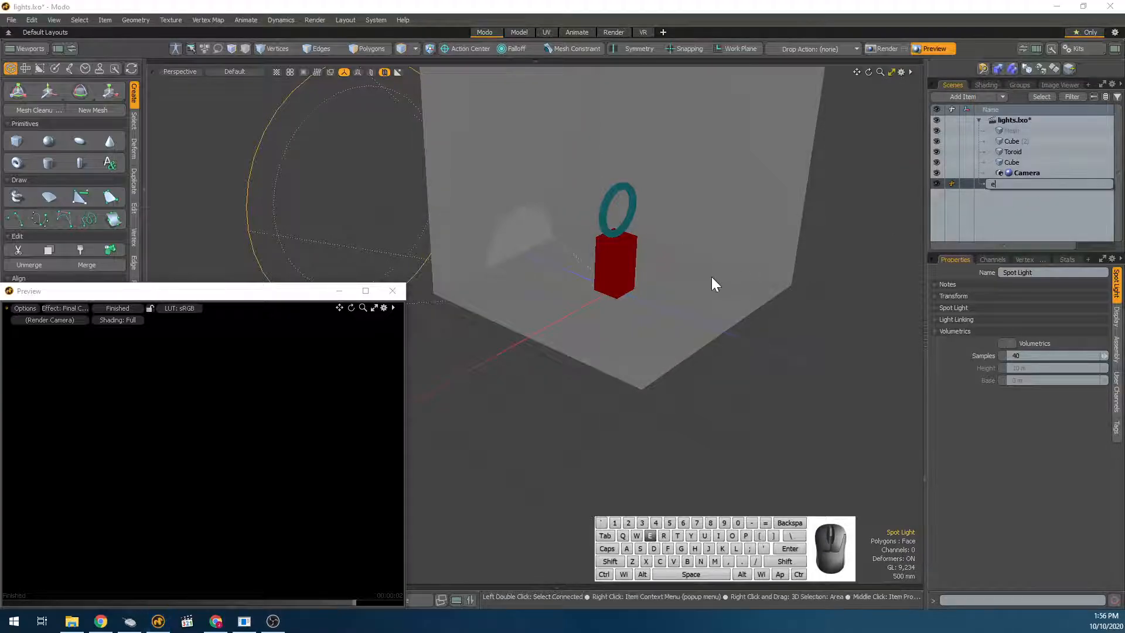
text(e)
key(Escape)
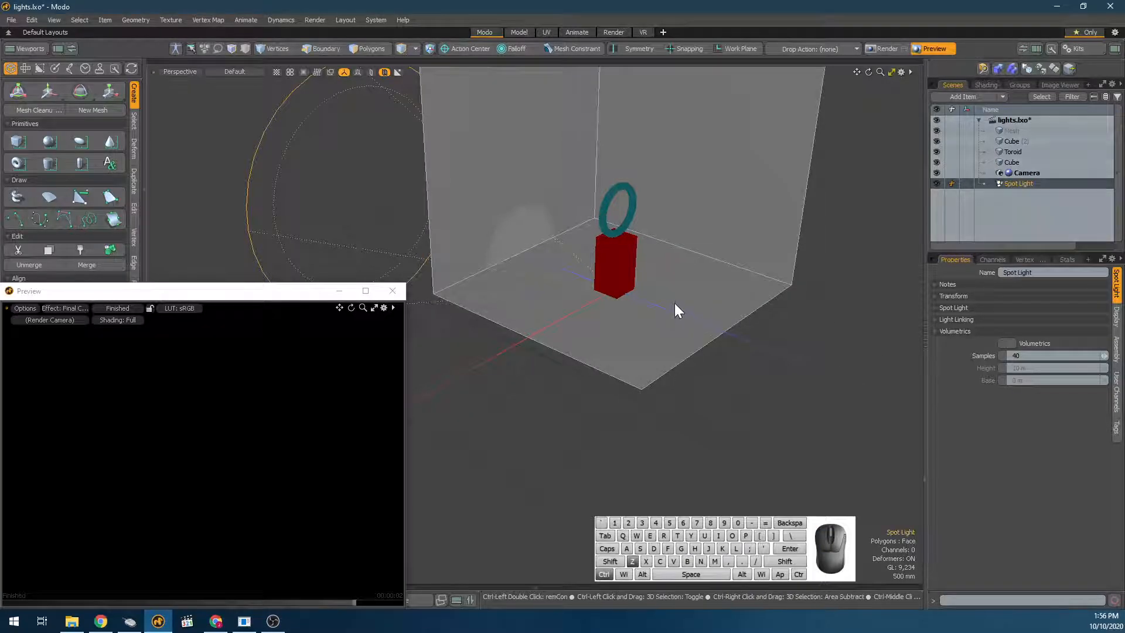
Raise the spot light well above the toroid, rotate it to aim down at the floor, and drop the transform tool.
key(w)
drag(613, 258, 614, 179)
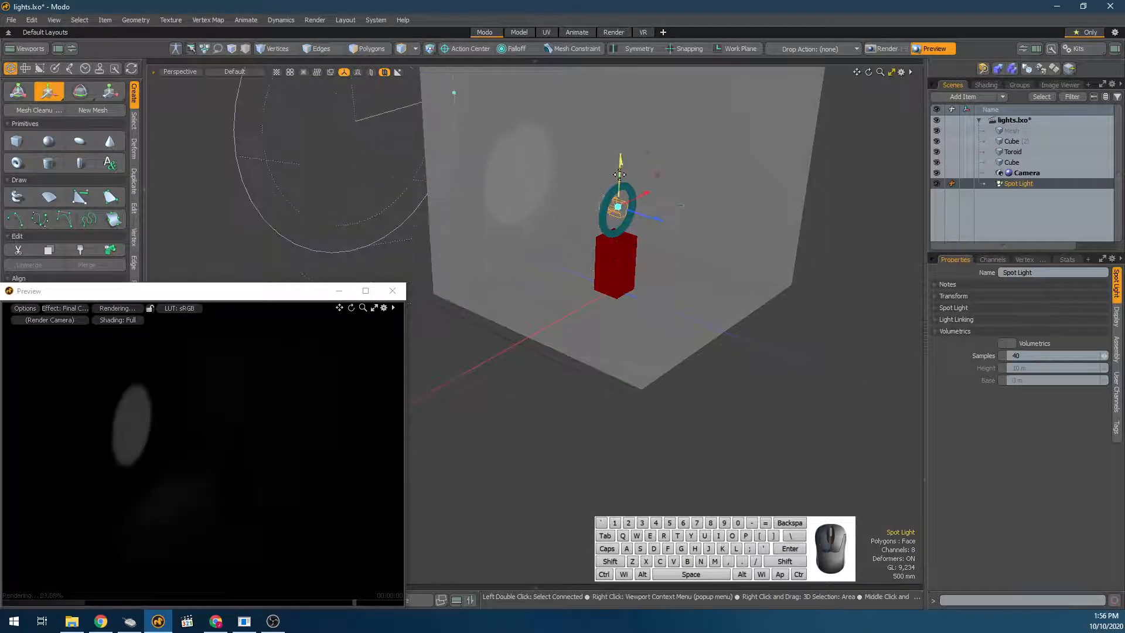
key(e)
drag(667, 210, 627, 27)
key(w)
scroll(613, 105, up, 3)
alt+drag(591, 158, 603, 211)
scroll(600, 194, down, 3)
key(q)
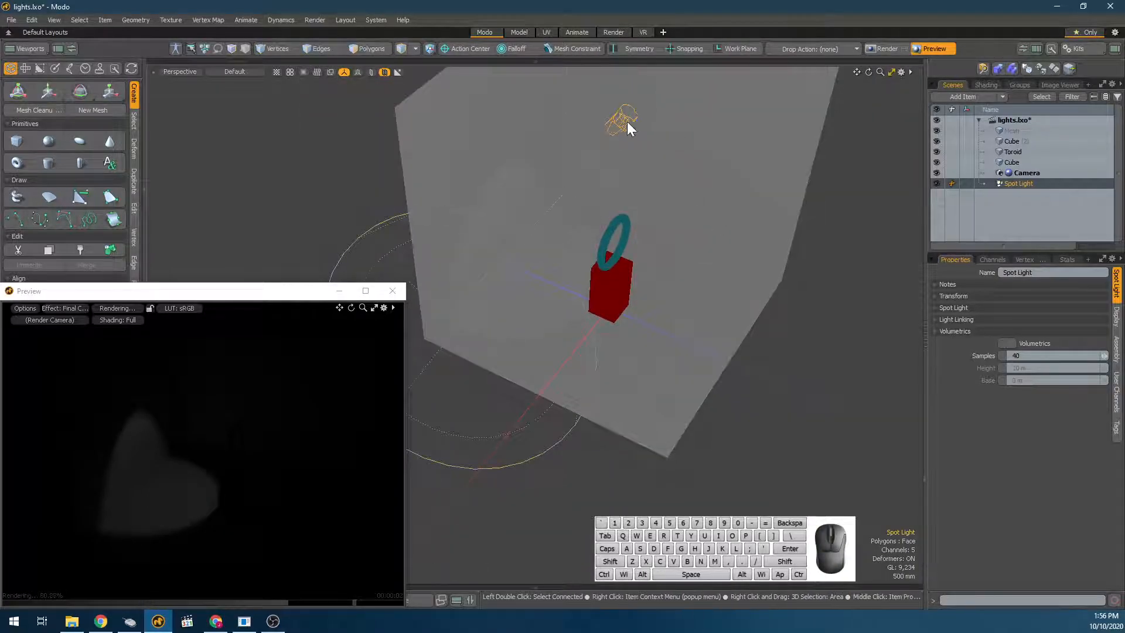
Duplicate the spot light and rotate the copy about its vertical axis to aim in a different direction.
click(633, 117)
click(632, 121)
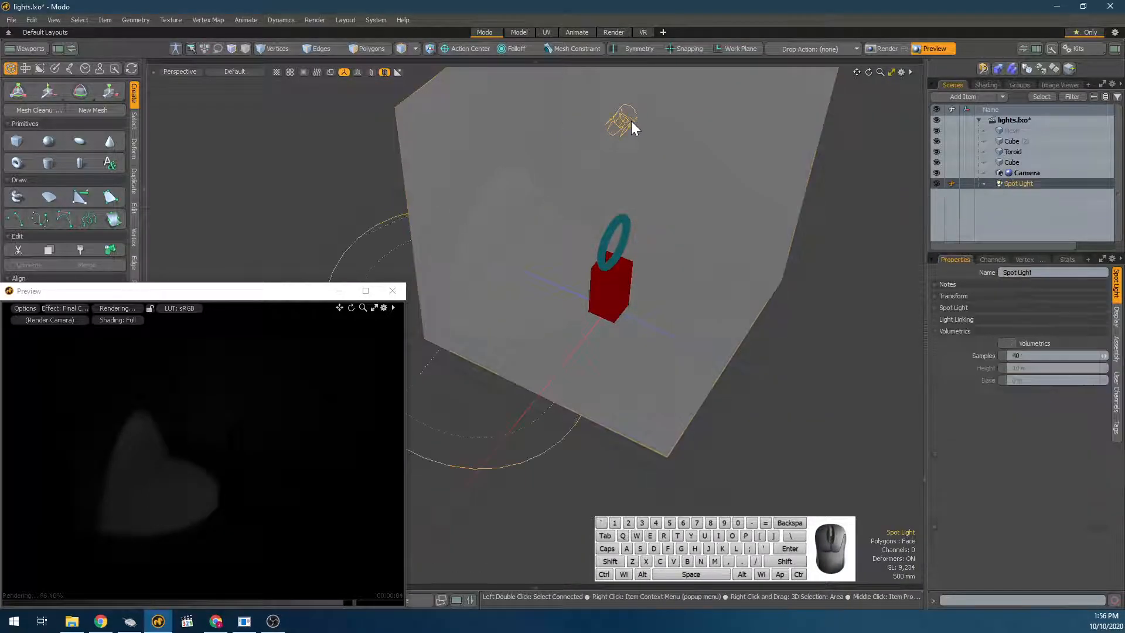
key(ctrl+d)
key(w)
key(e)
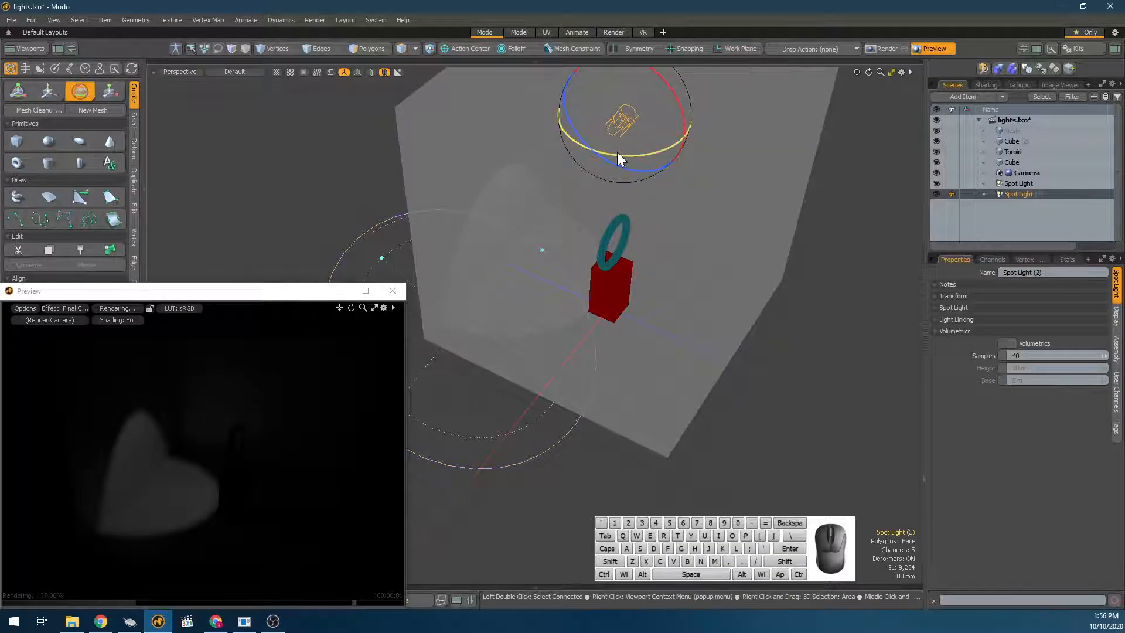
drag(620, 160, 767, 177)
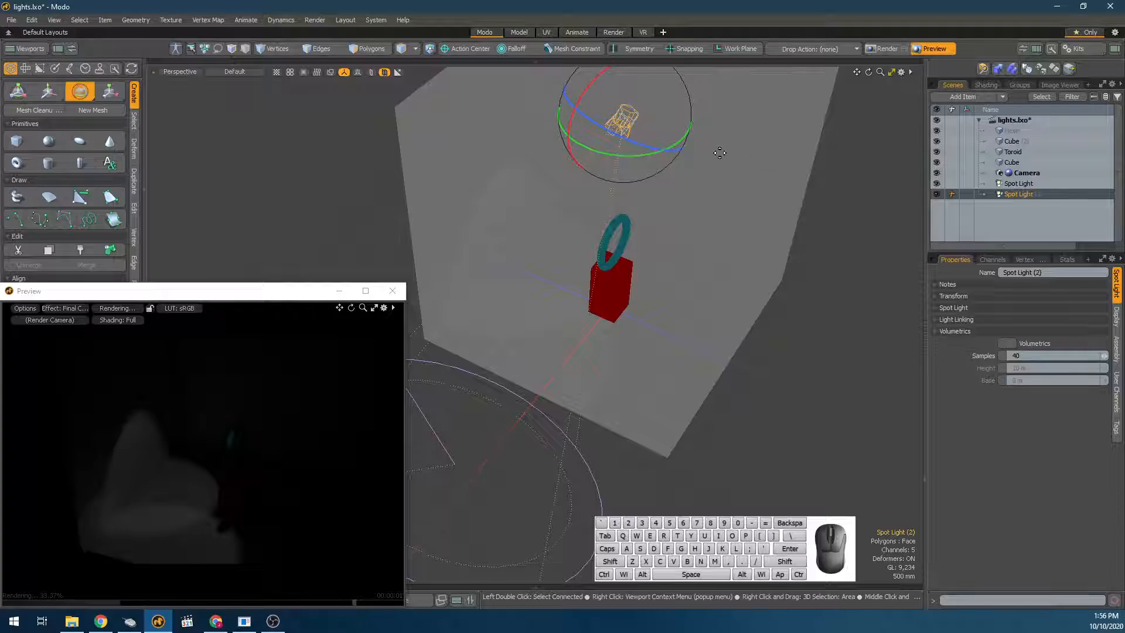
Duplicate the rotated spot light again and turn the third light towards the opposite side, tilting it onto the floor.
key(ctrl+d)
drag(632, 153, 863, 1)
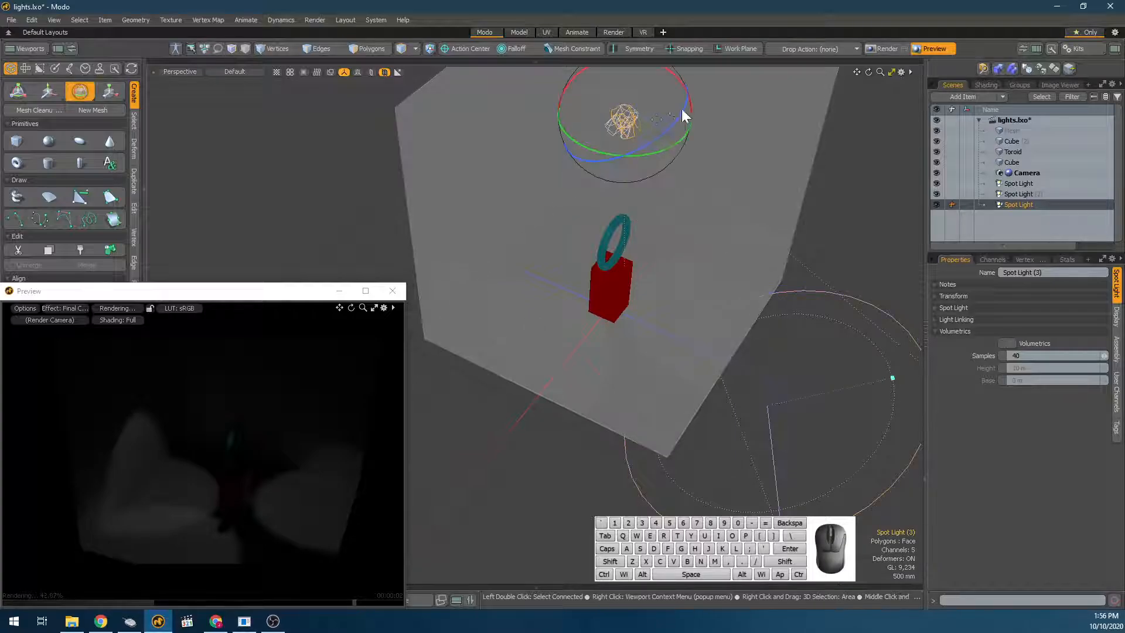
drag(684, 86, 670, 111)
key(space)
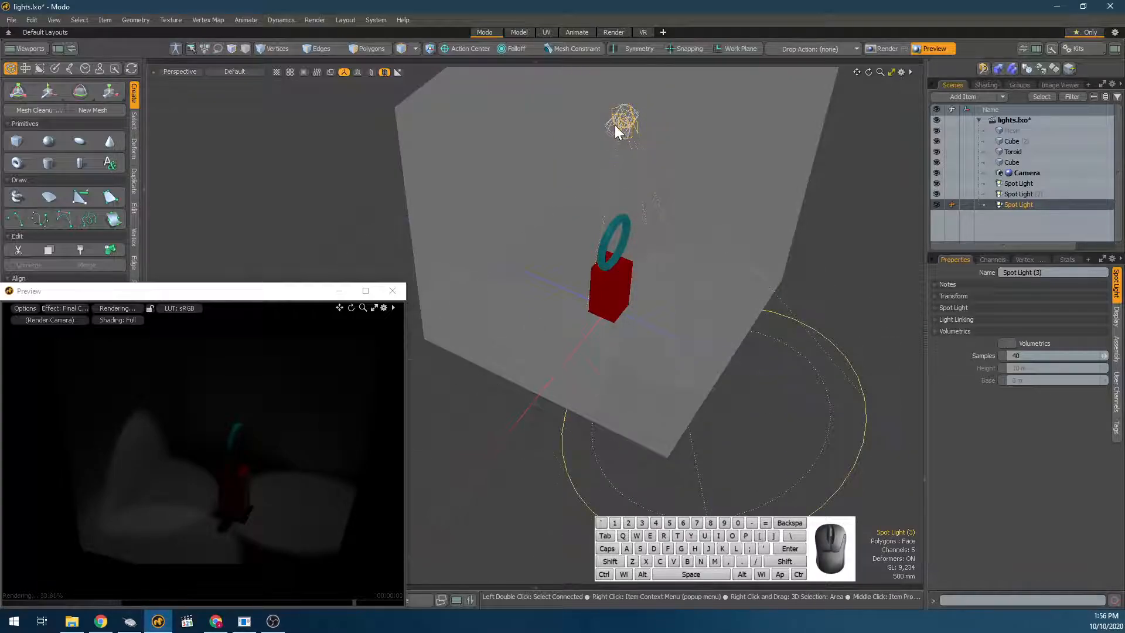
Rotate the second spot light to adjust where its cone falls near the red box.
click(613, 124)
key(e)
drag(573, 121, 668, 123)
key(w)
Tilt the original spot light further down so its cone falls on the floor, and drop the transform tool.
click(569, 105)
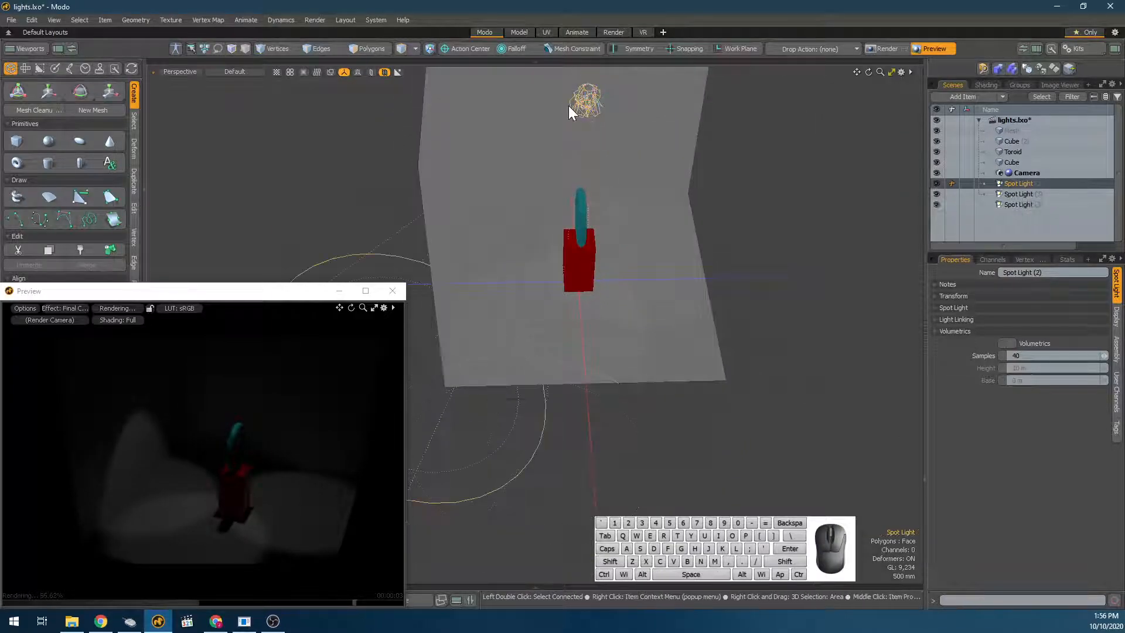
key(e)
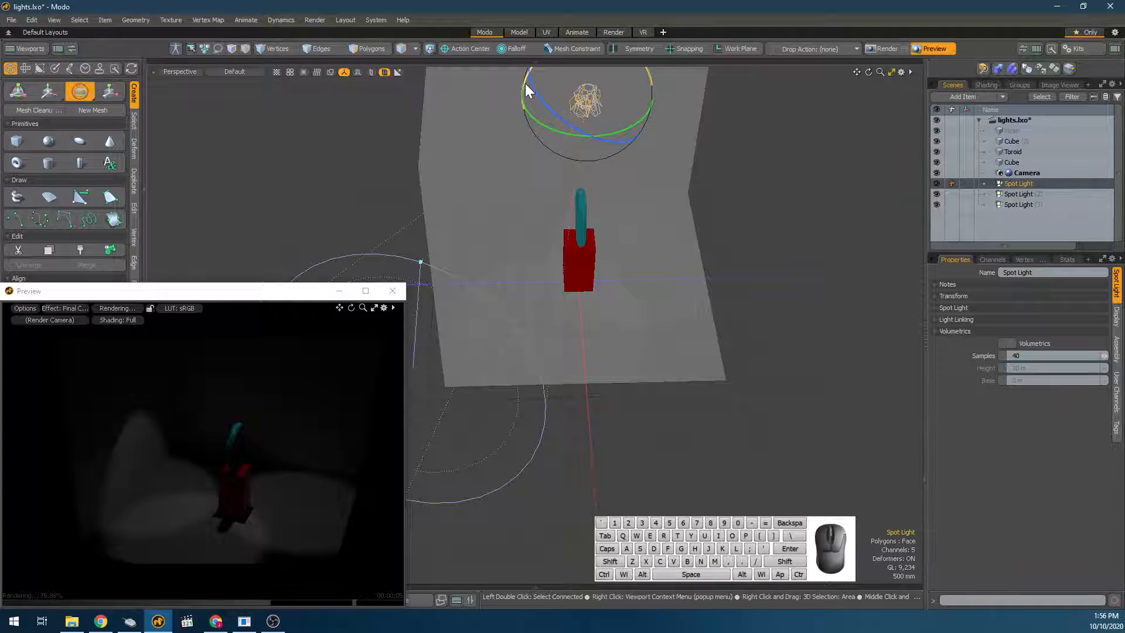
drag(526, 89, 280, 389)
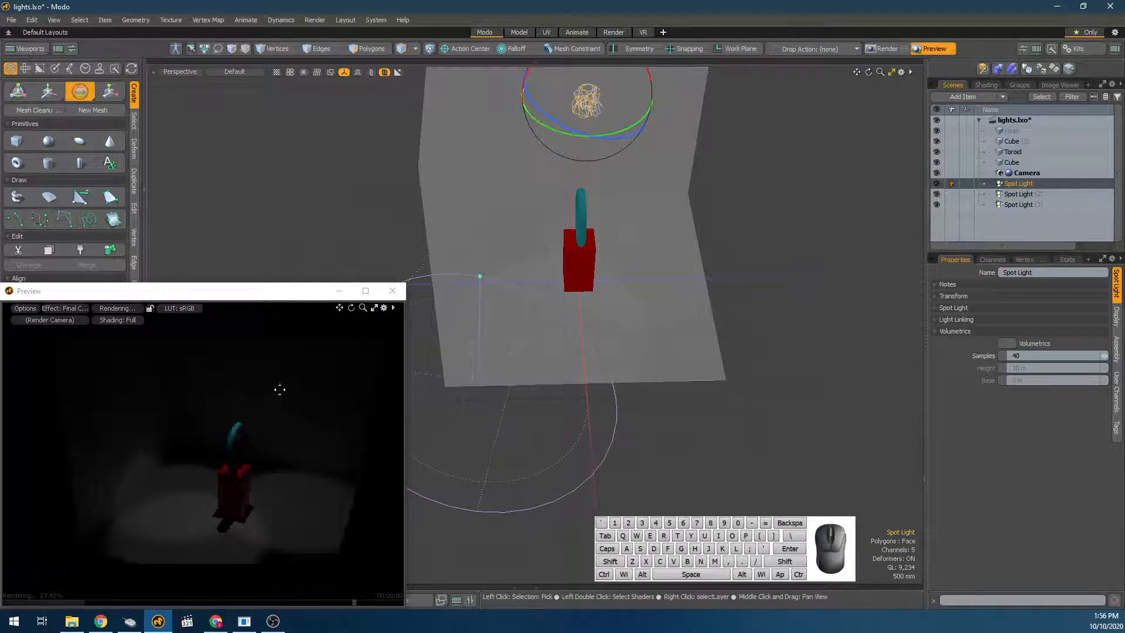
alt+drag(195, 540, 312, 436)
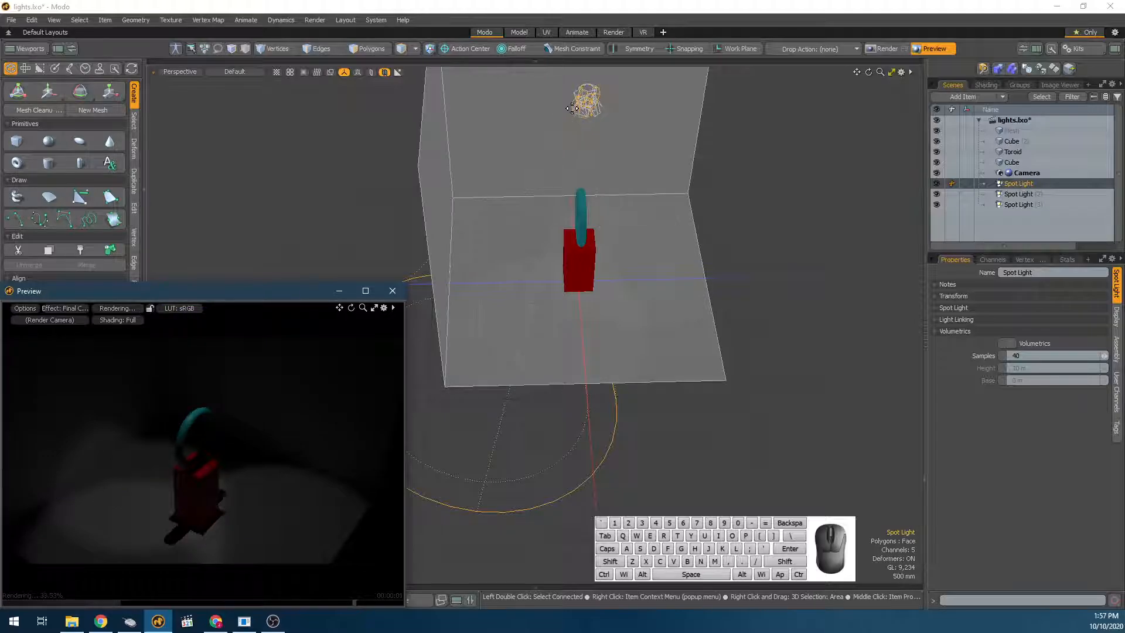
key(w)
key(space)
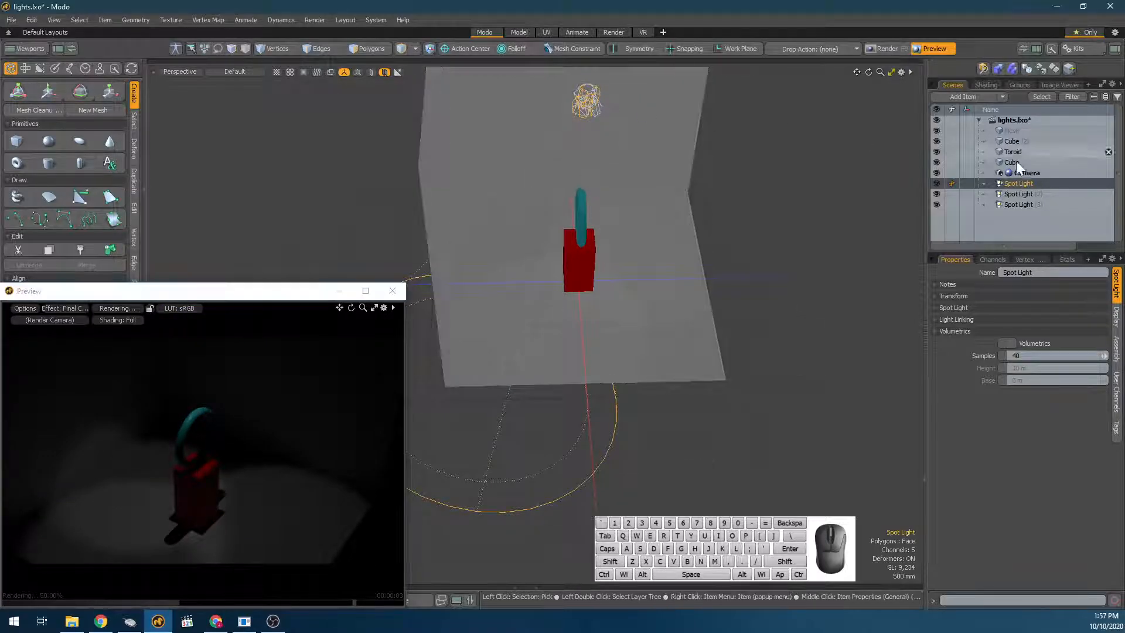
Select all three spot lights and add a Locator item to the scene.
ctrl+click(1007, 205)
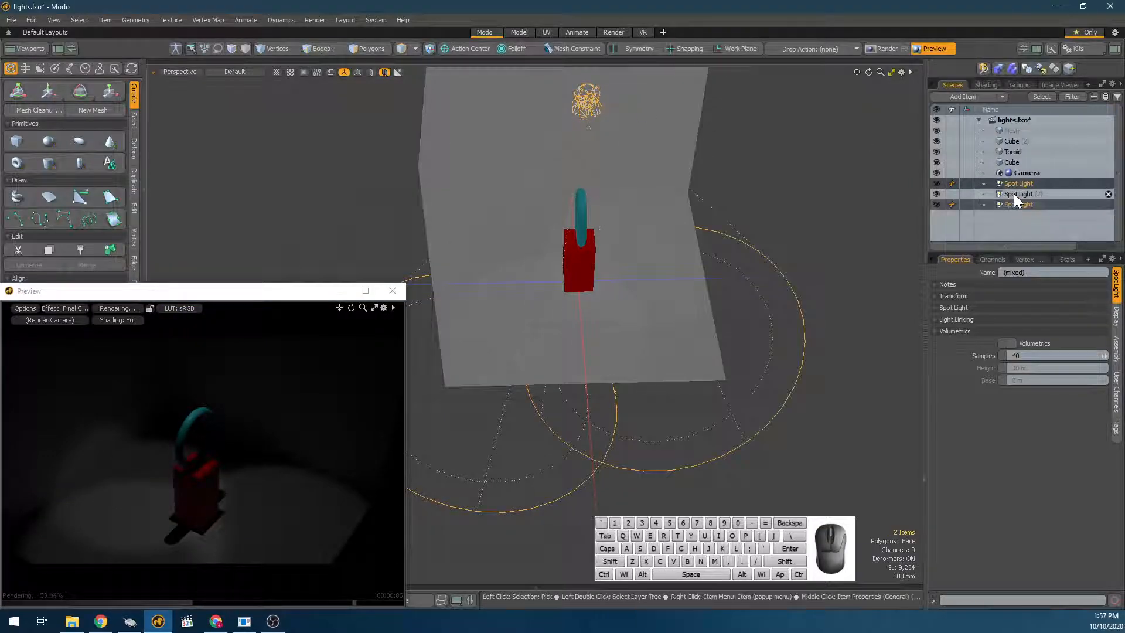
ctrl+click(1014, 194)
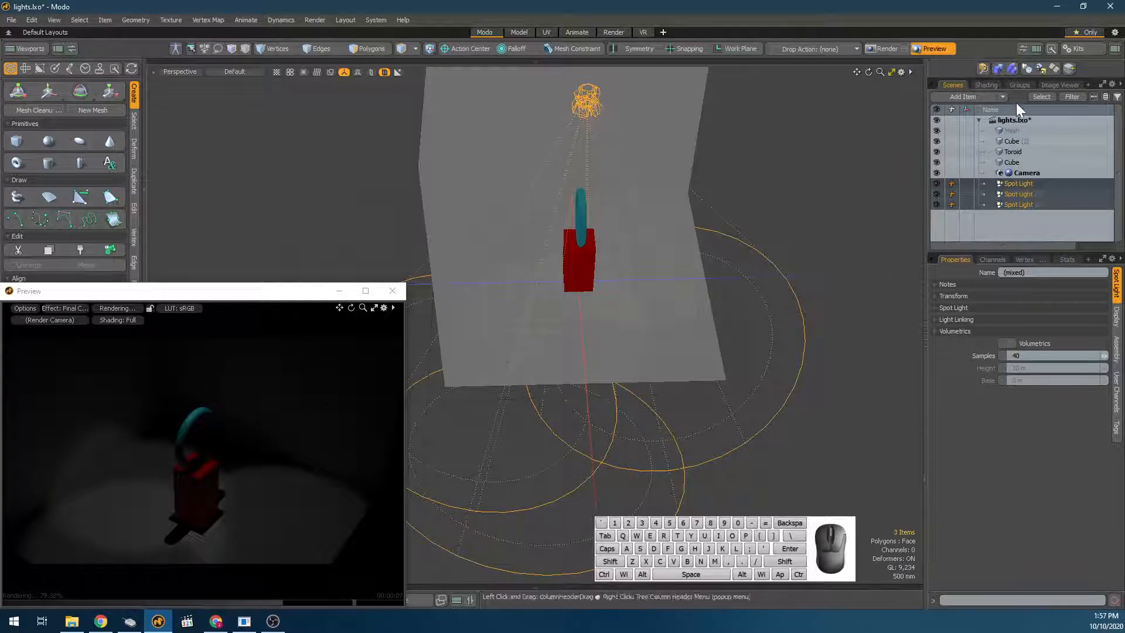
click(970, 99)
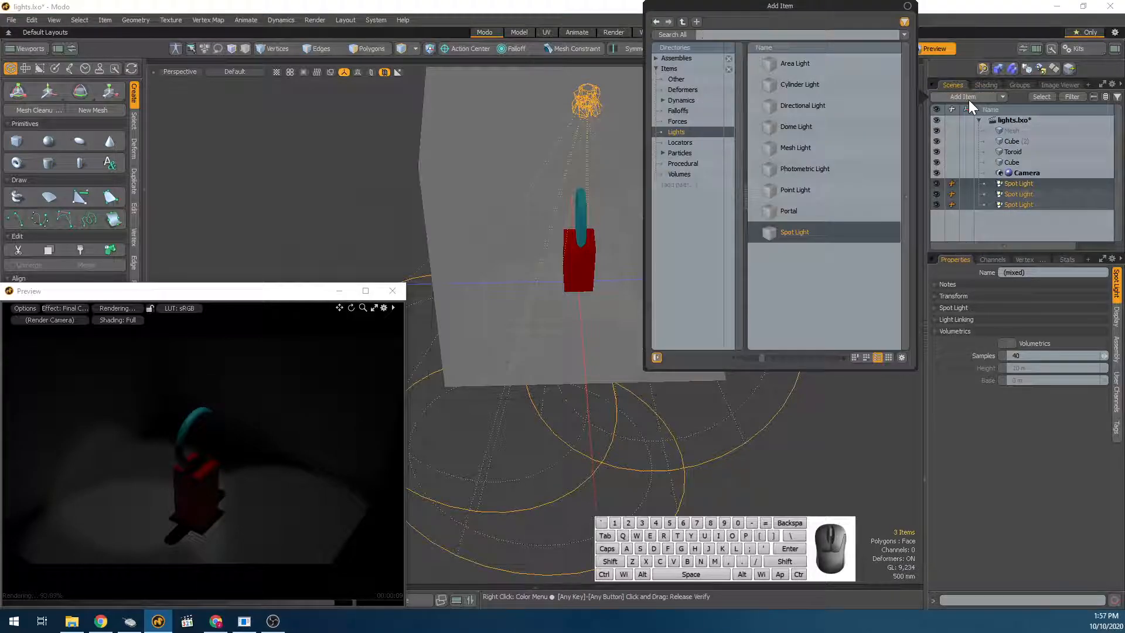
text(locat)
key(Down)
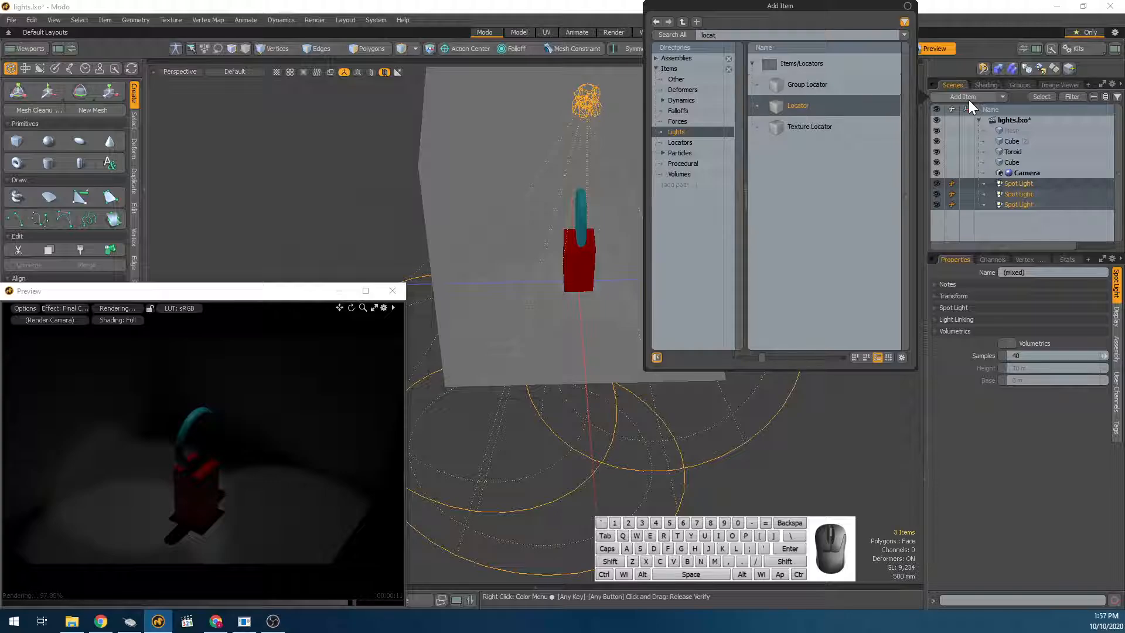
key(Return)
Parent the three spot lights under the locator and expand its hierarchy.
drag(1013, 192, 1010, 185)
click(1011, 187)
click(1012, 214)
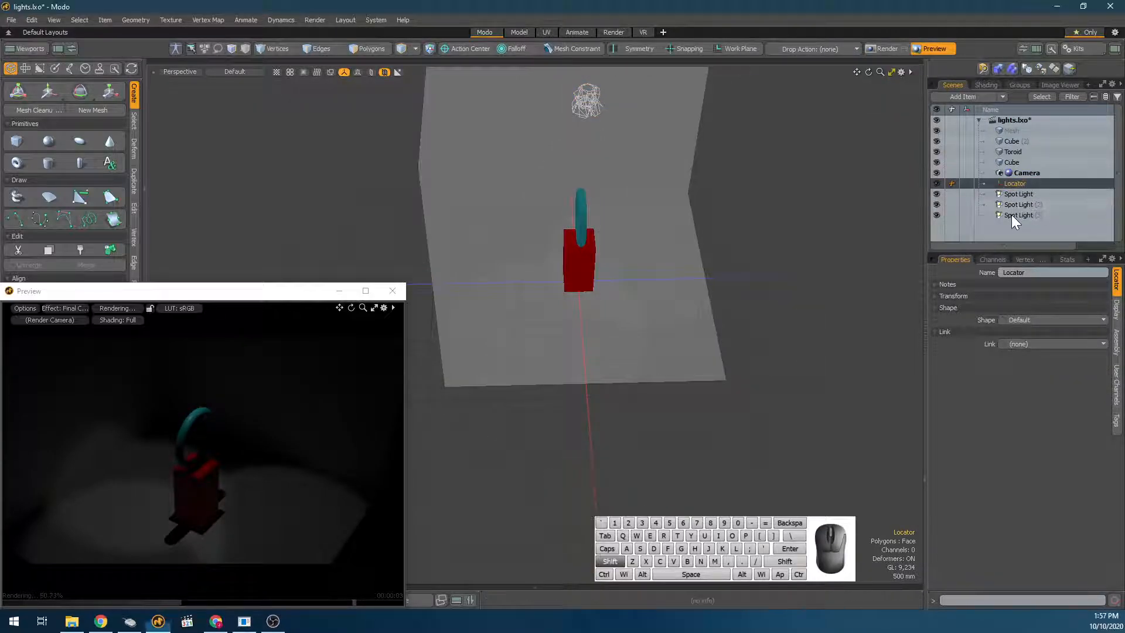
shift+click(1018, 195)
drag(1025, 195, 1018, 182)
click(1019, 181)
click(987, 184)
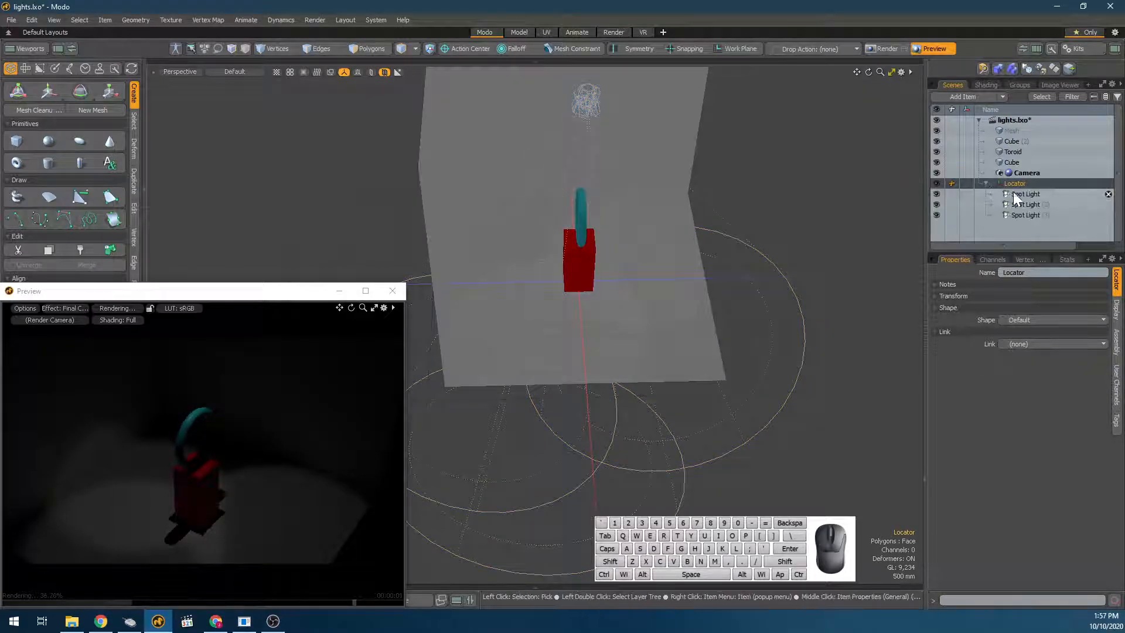
Move the locator sideways along the floor away from the red box, carrying the three spot lights with it.
key(w)
drag(216, 532, 265, 554)
alt+drag(761, 271, 799, 283)
Select the three spot lights together and set their radiant intensity to 60.3 W/srm2.
click(1026, 194)
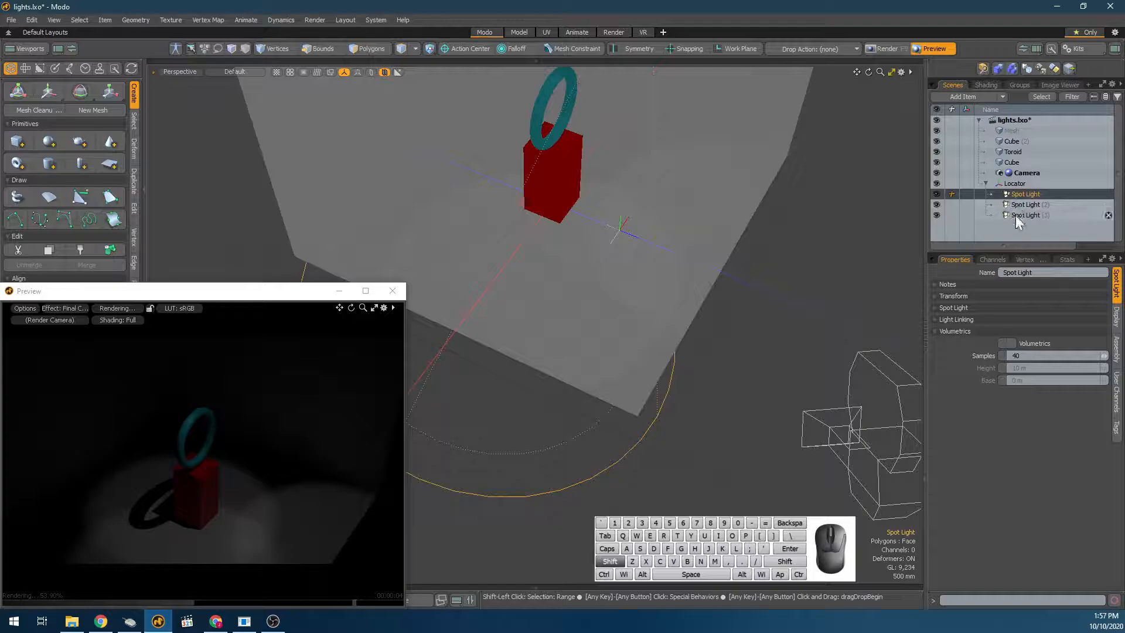
shift+click(1018, 215)
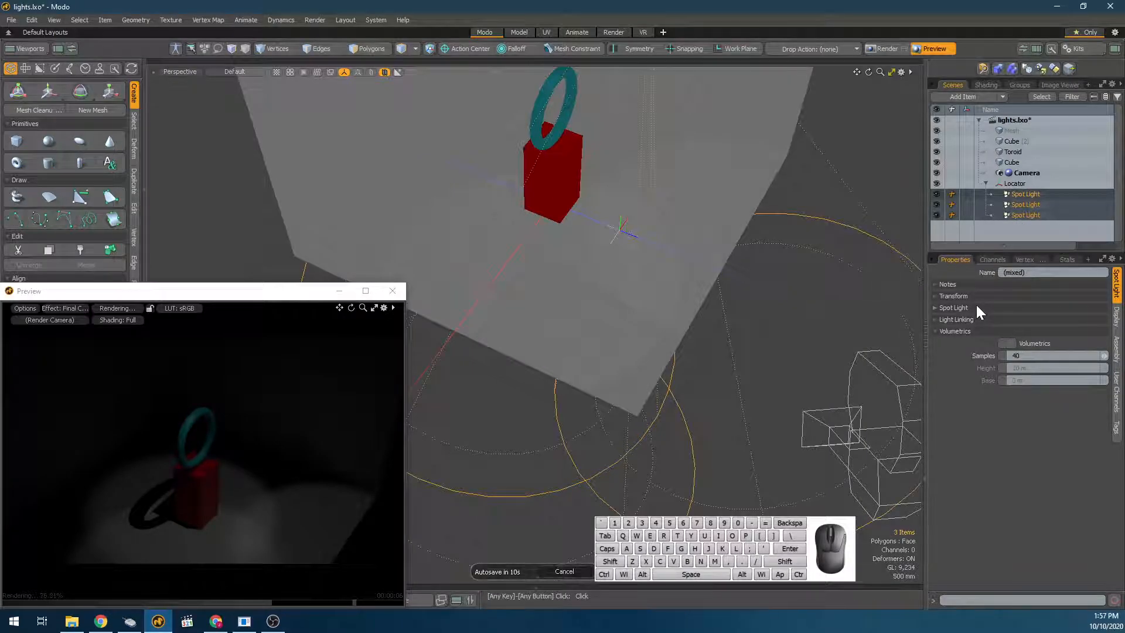
click(976, 306)
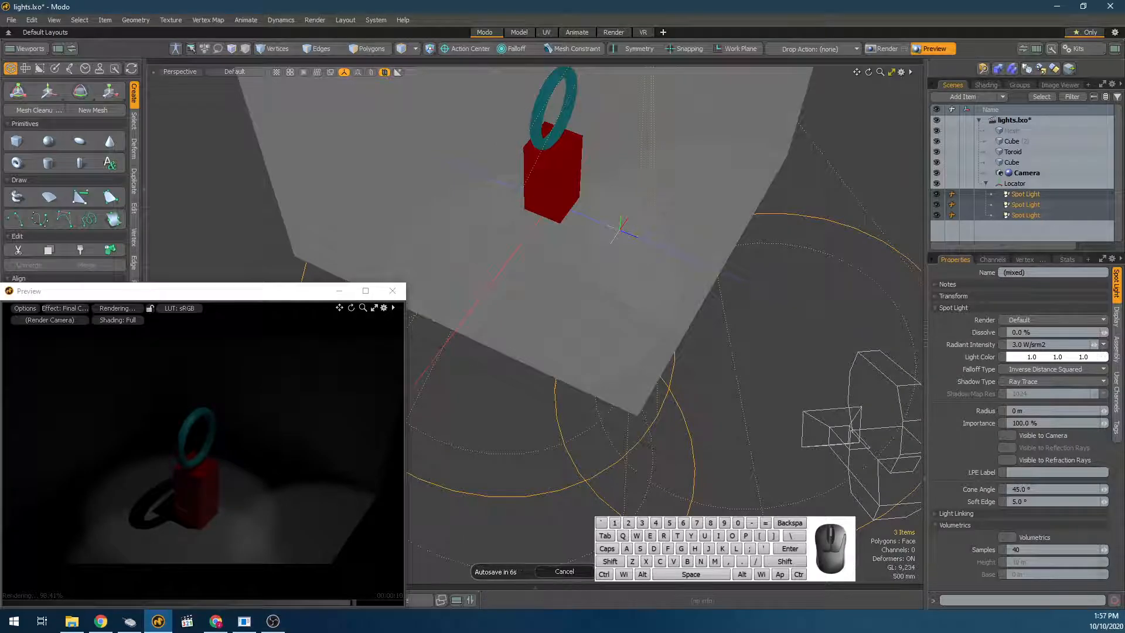
mouse_move(1095, 346)
mouse_down()
mouse_move(1120, 345)
mouse_move(1091, 345)
mouse_up()
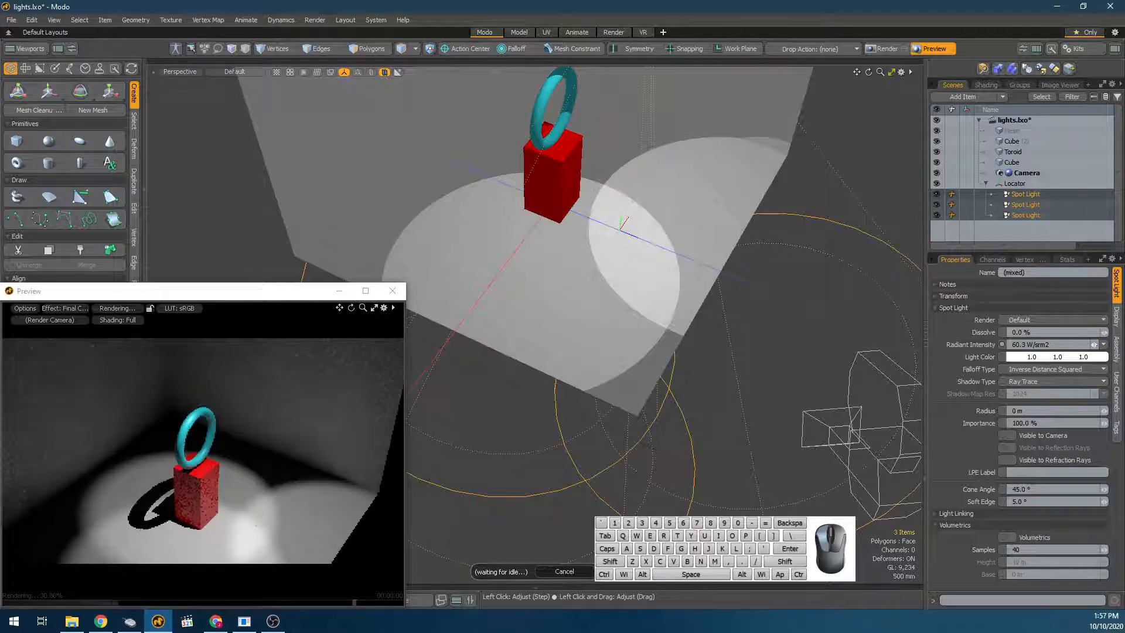
Lower the radiant intensity of Spot Light (2) on its own.
click(1022, 217)
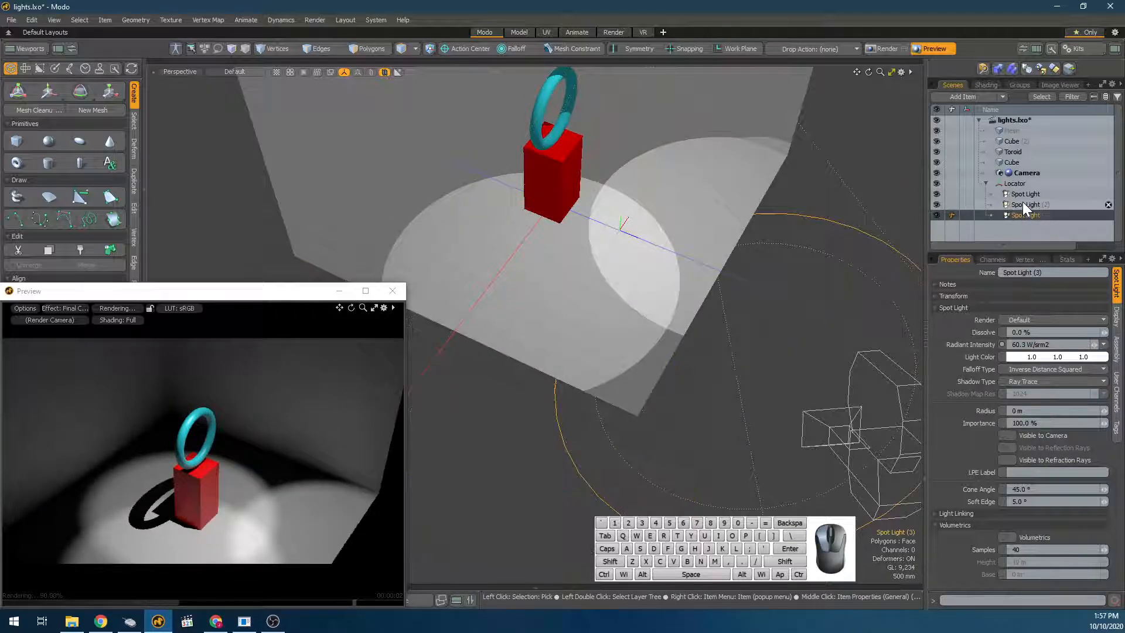
click(1022, 203)
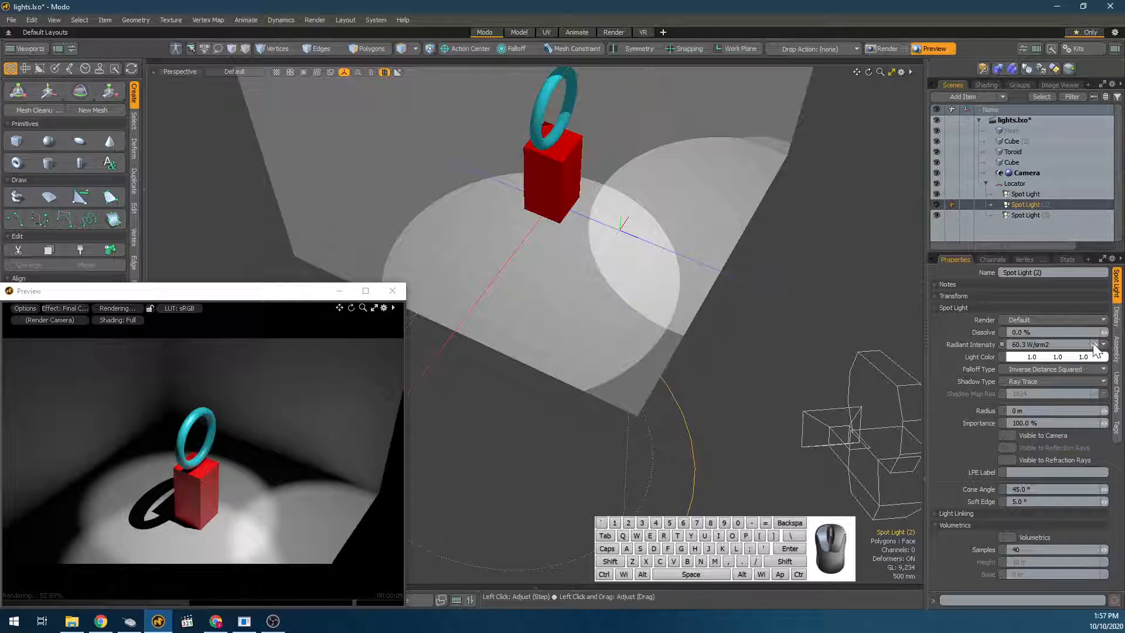
drag(1095, 345, 1078, 345)
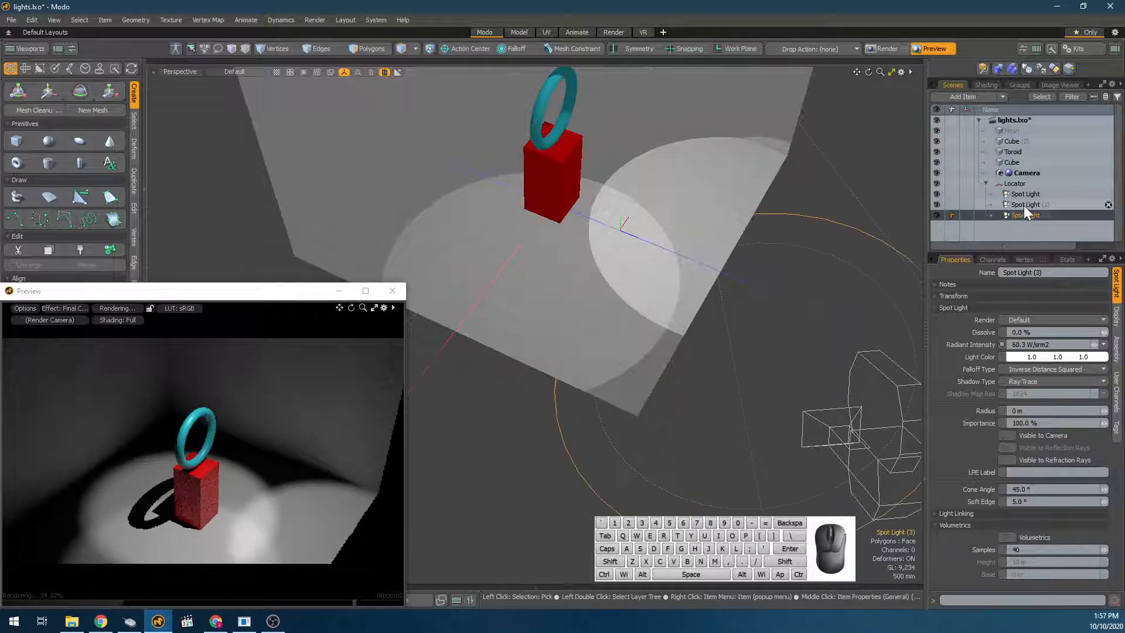
Select only the three spot lights under the locator and set their shared radiant intensity to 31.6 W/srm2.
shift+click(1025, 187)
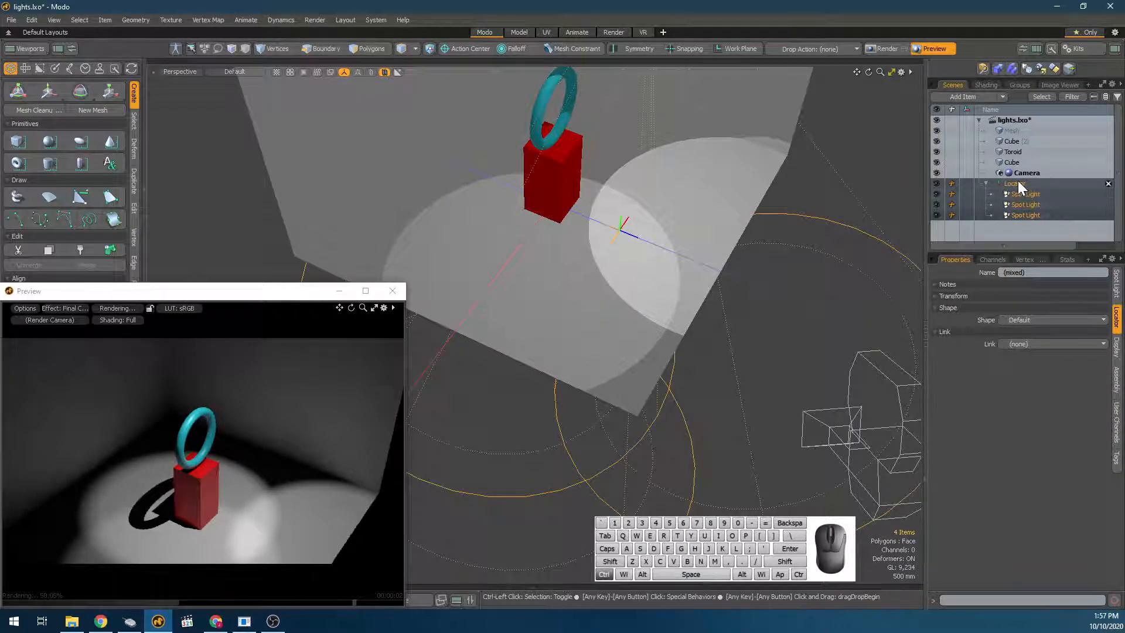
ctrl+click(1018, 182)
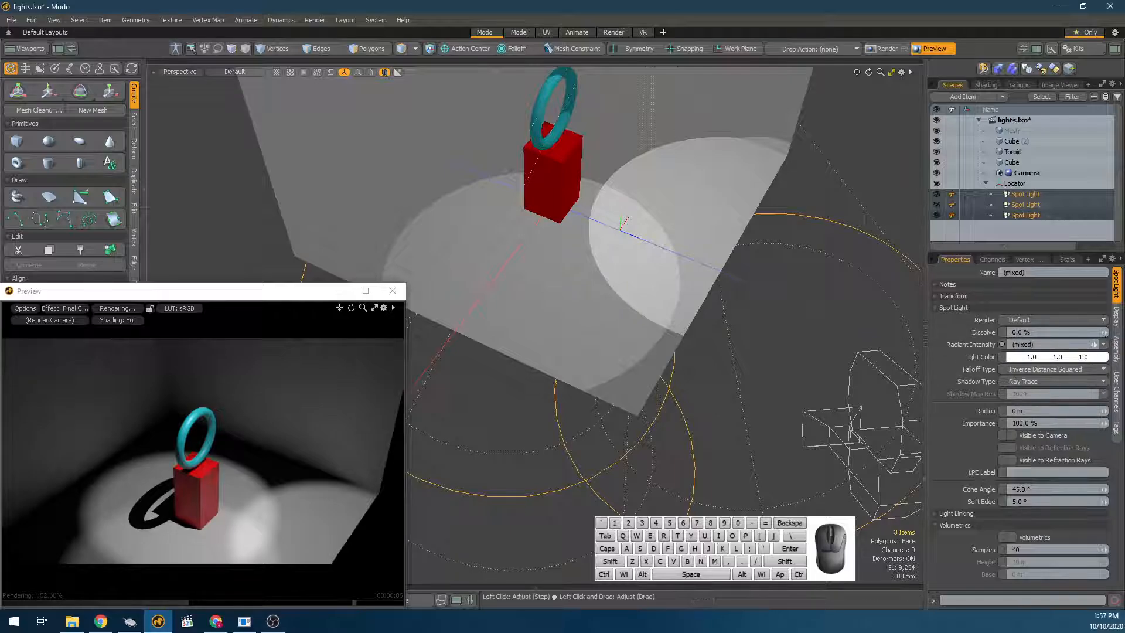
drag(1094, 344, 1091, 344)
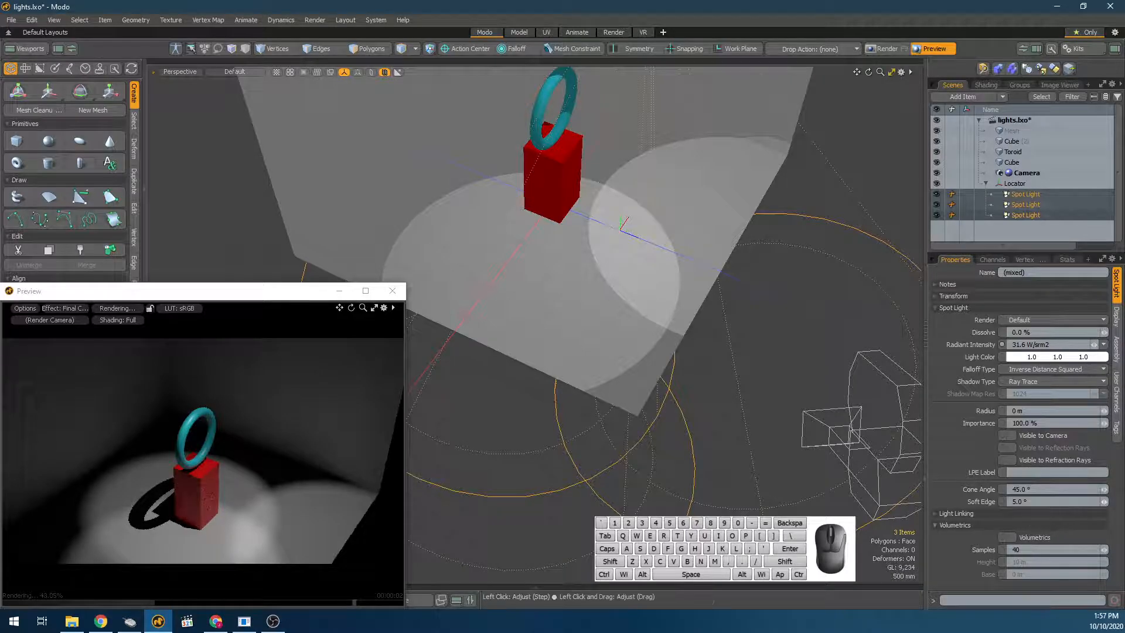
Set the soft edge of all three spot lights to 0°.
drag(1104, 502, 1049, 503)
text(0)
key(Tab)
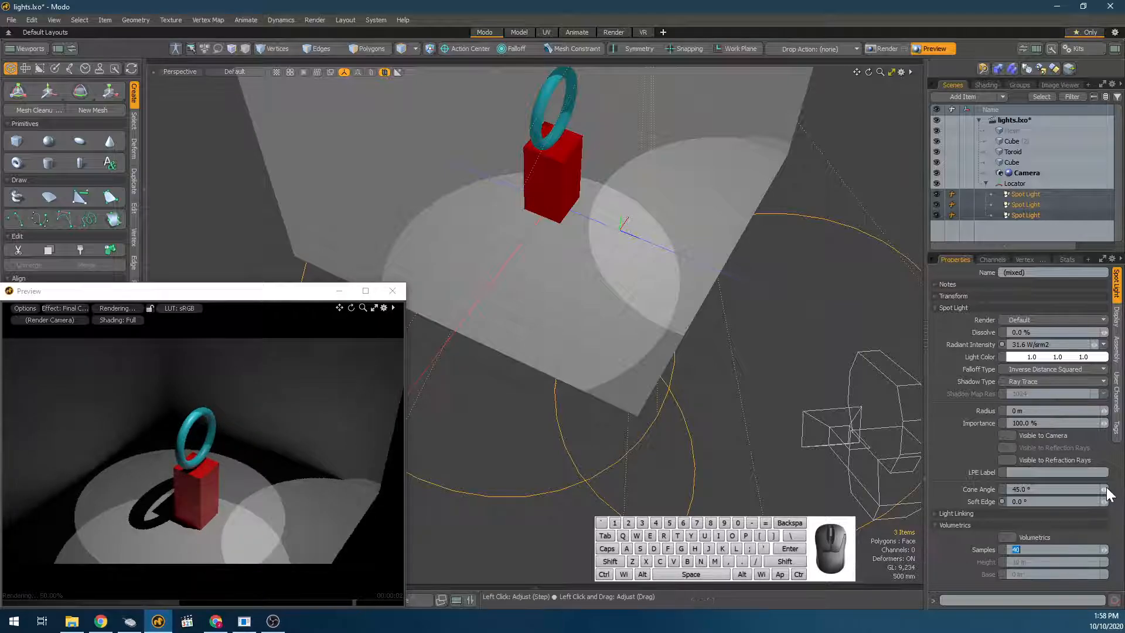
Narrow the shared cone angle of the three spot lights to 39.9°, then clear the selection.
drag(1105, 489, 1090, 490)
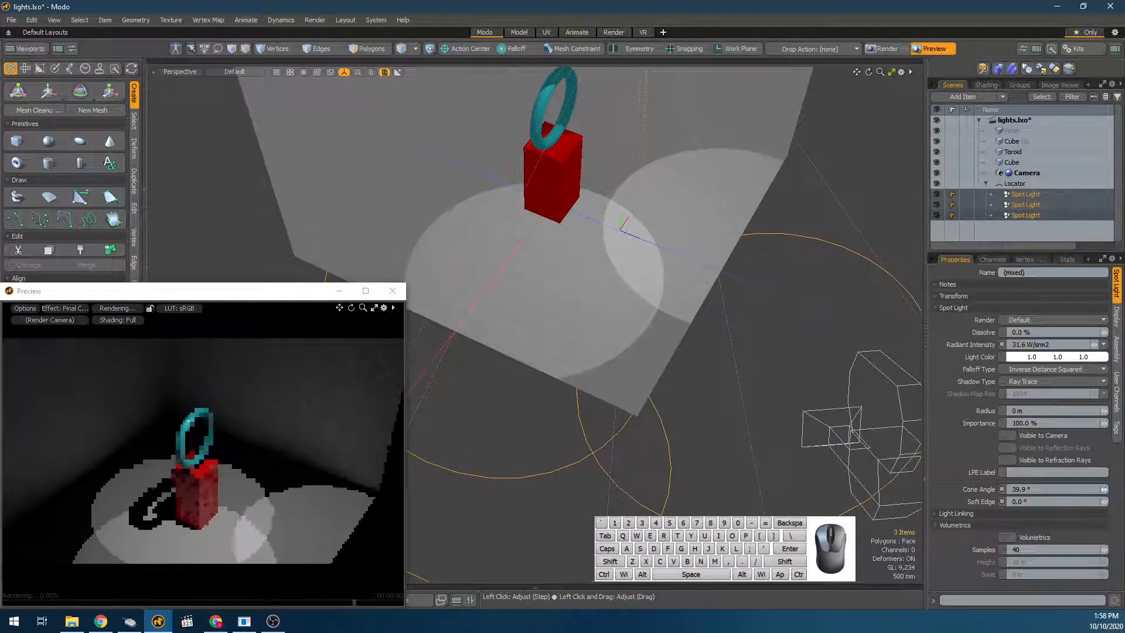
click(626, 187)
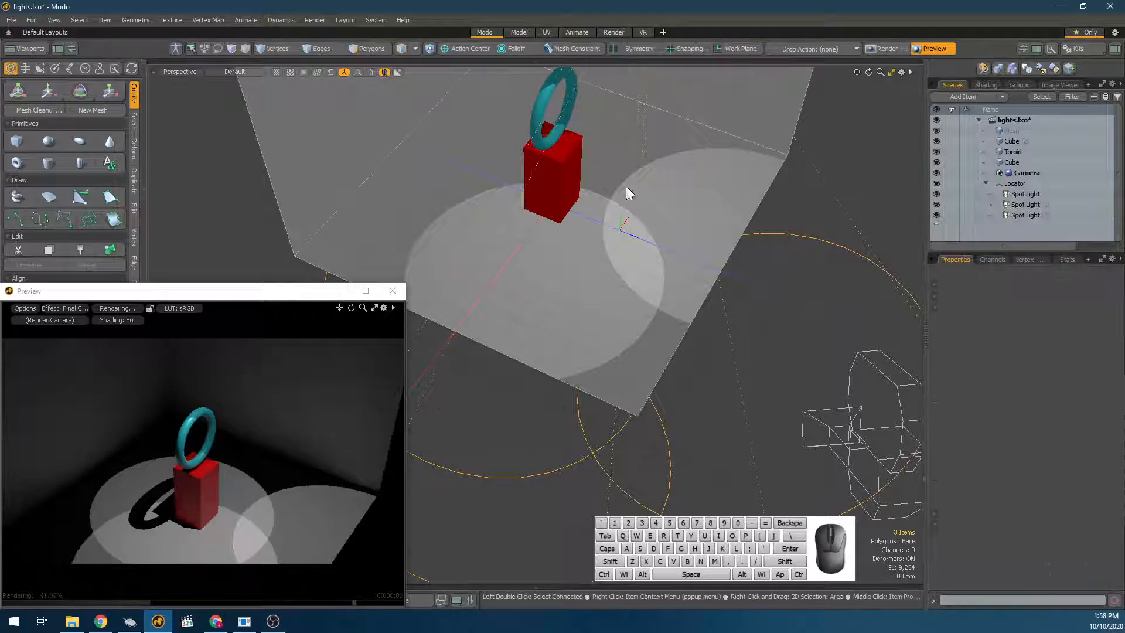
Rotate only the first spot light so its light circle overlaps the other two, and frame the overlap in the render preview.
scroll(626, 187, down, 5)
alt+drag(626, 189, 644, 278)
scroll(654, 138, up, 5)
click(632, 278)
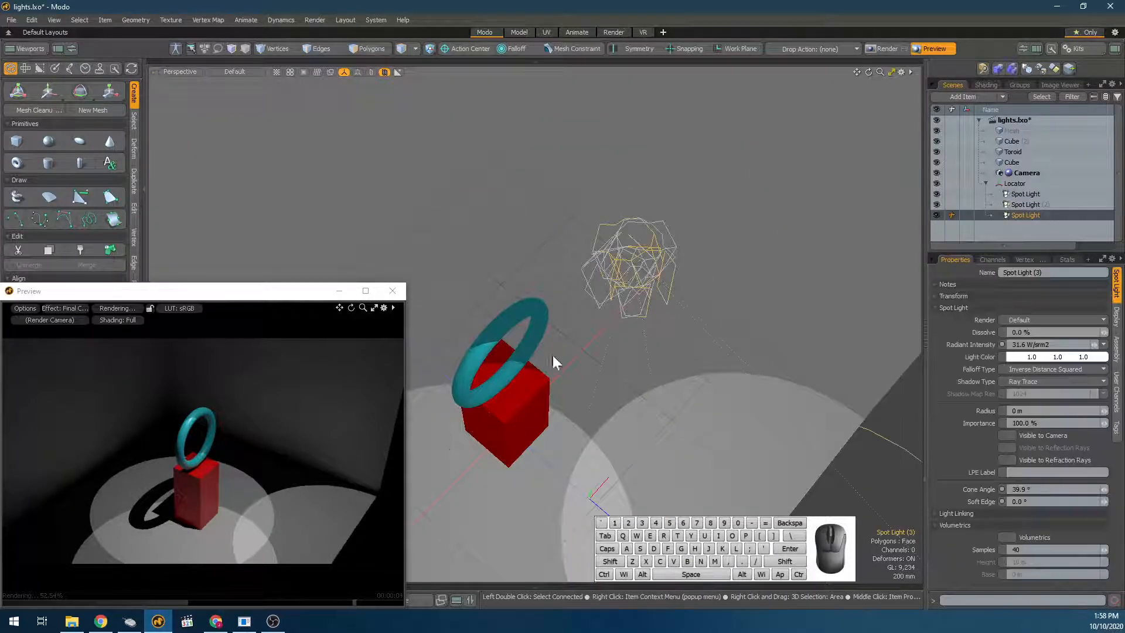
click(461, 462)
scroll(434, 475, down, 4)
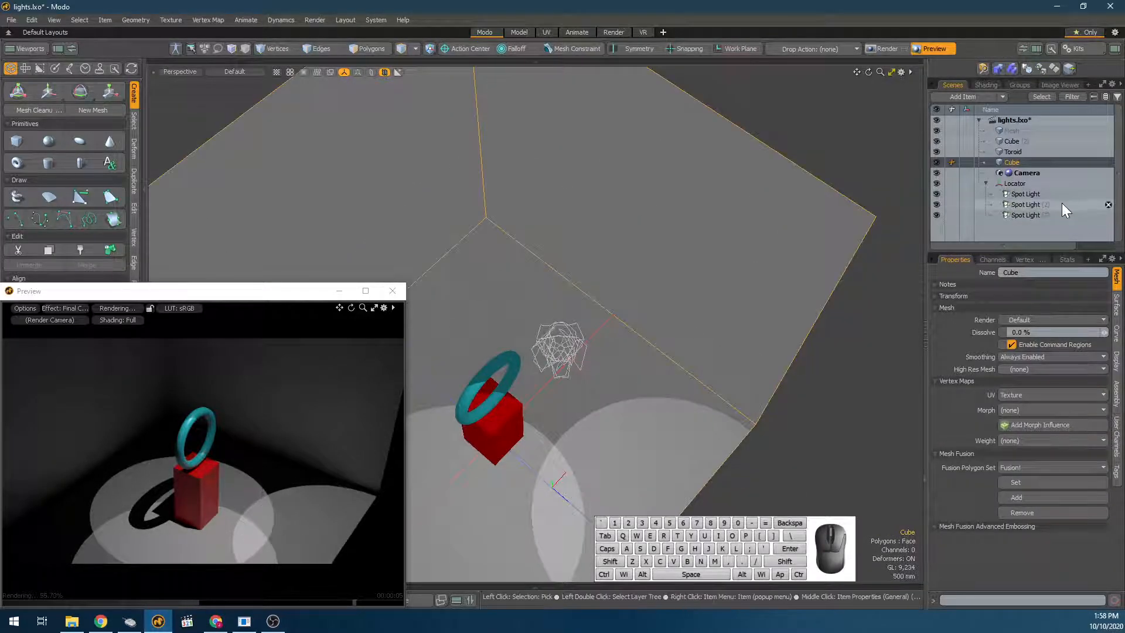
click(1046, 194)
scroll(566, 348, down, 2)
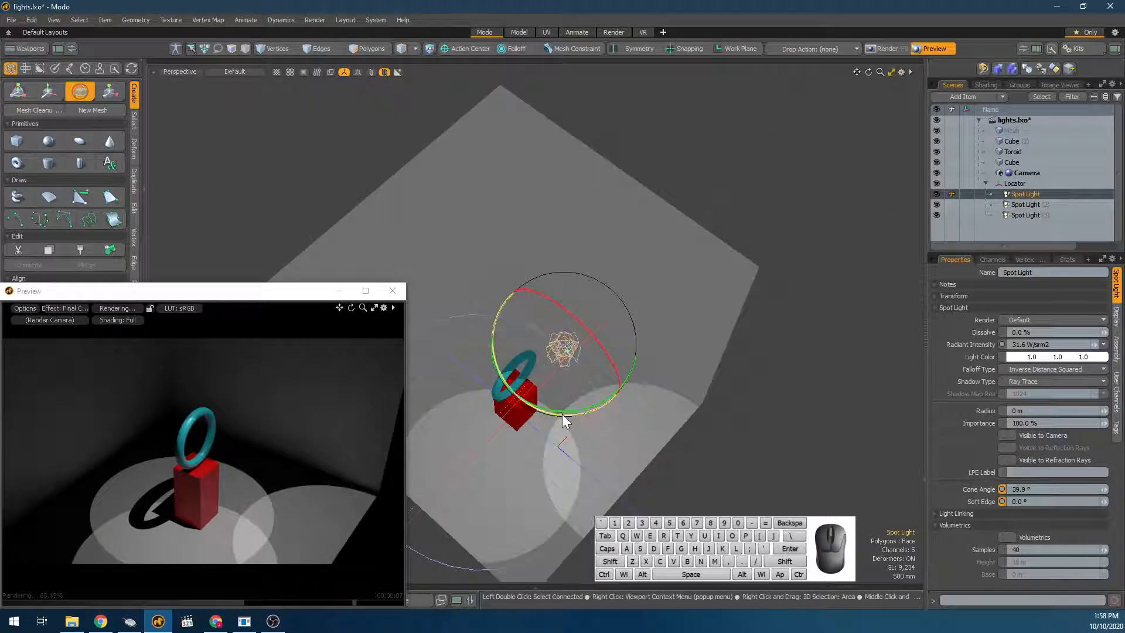
drag(561, 414, 511, 405)
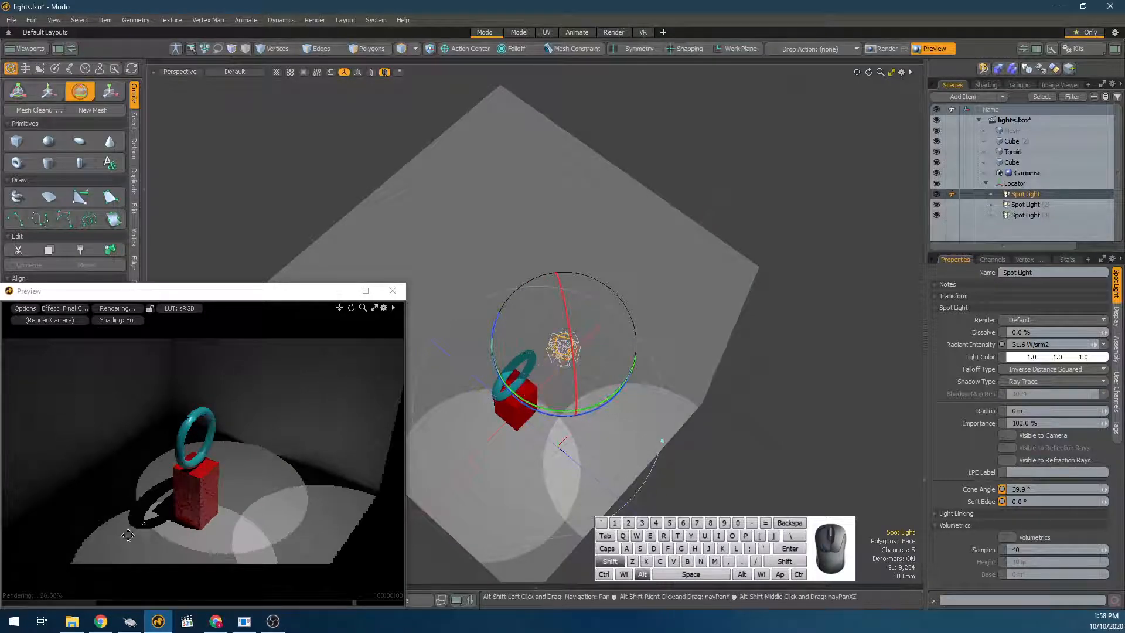
alt+shift+drag(221, 487, 197, 399)
alt+drag(236, 465, 221, 391)
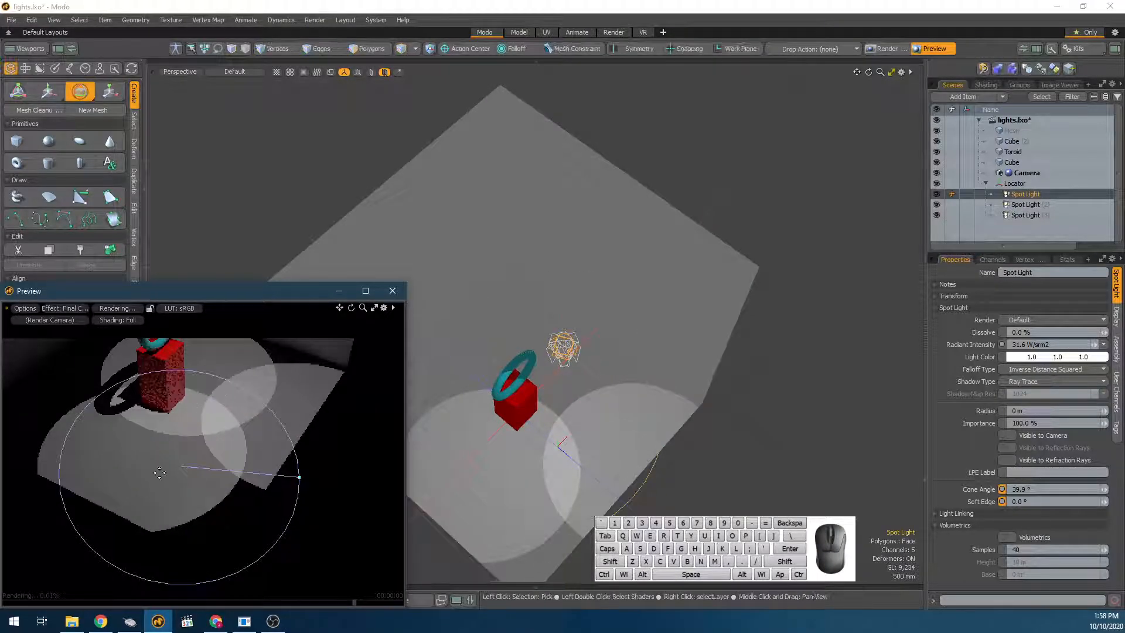
key(space)
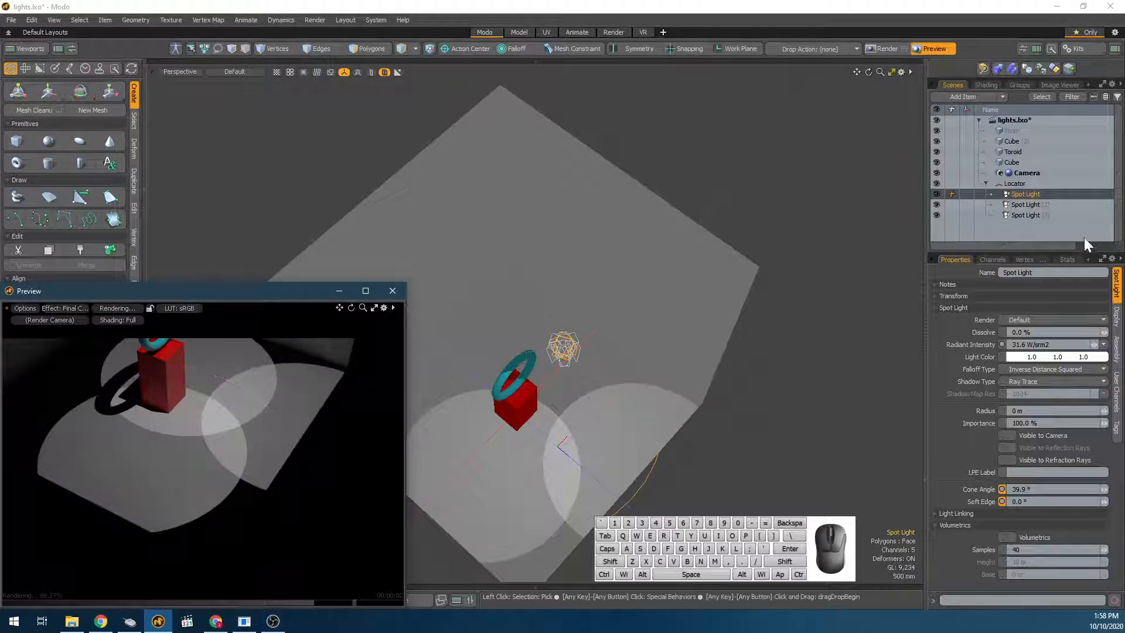
Set the light color of the first spot light to pure red.
click(1031, 205)
click(1046, 216)
click(1025, 194)
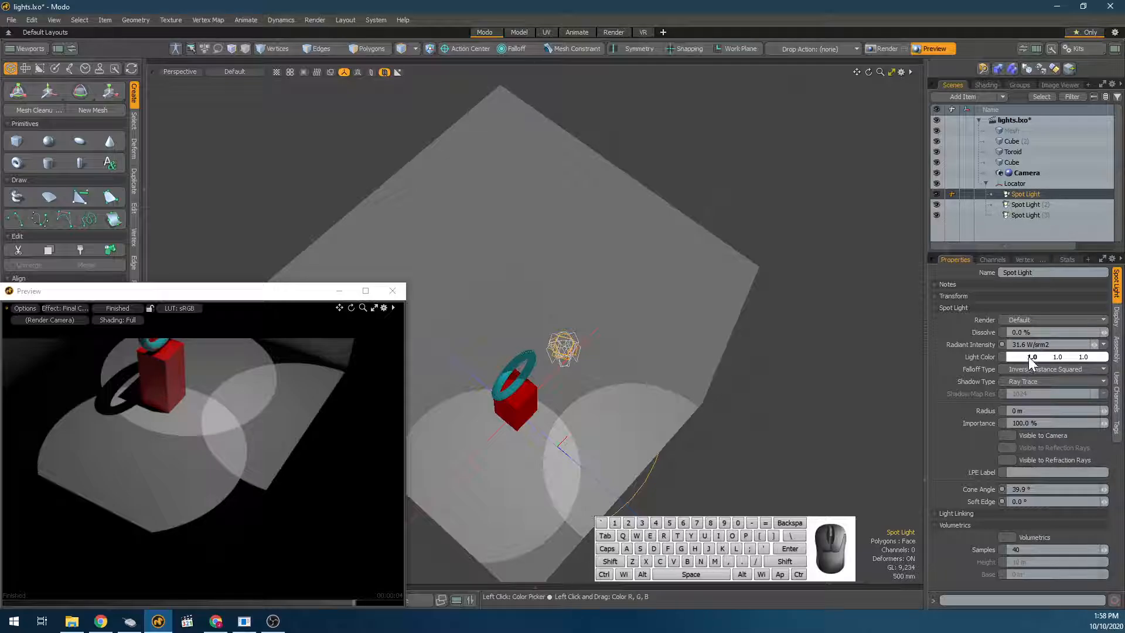
drag(1057, 360, 1006, 358)
Set the light color of Spot Light (2) to pure green and of Spot Light (3) to pure blue (0.0, 0.0, 1.0).
click(1025, 204)
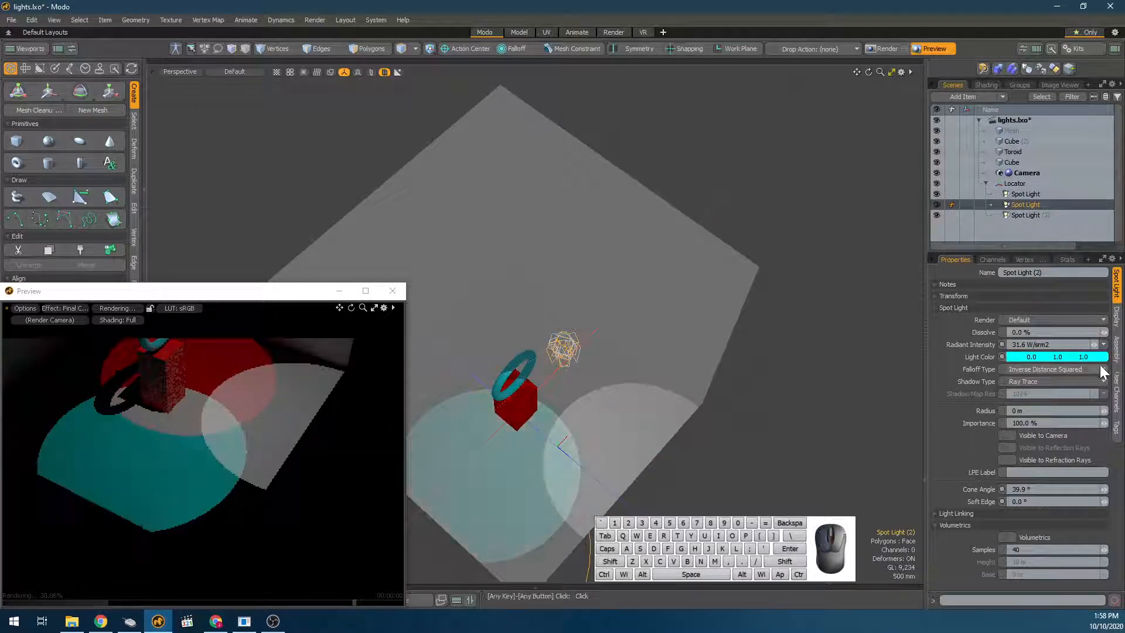
drag(1086, 358, 996, 357)
click(1027, 215)
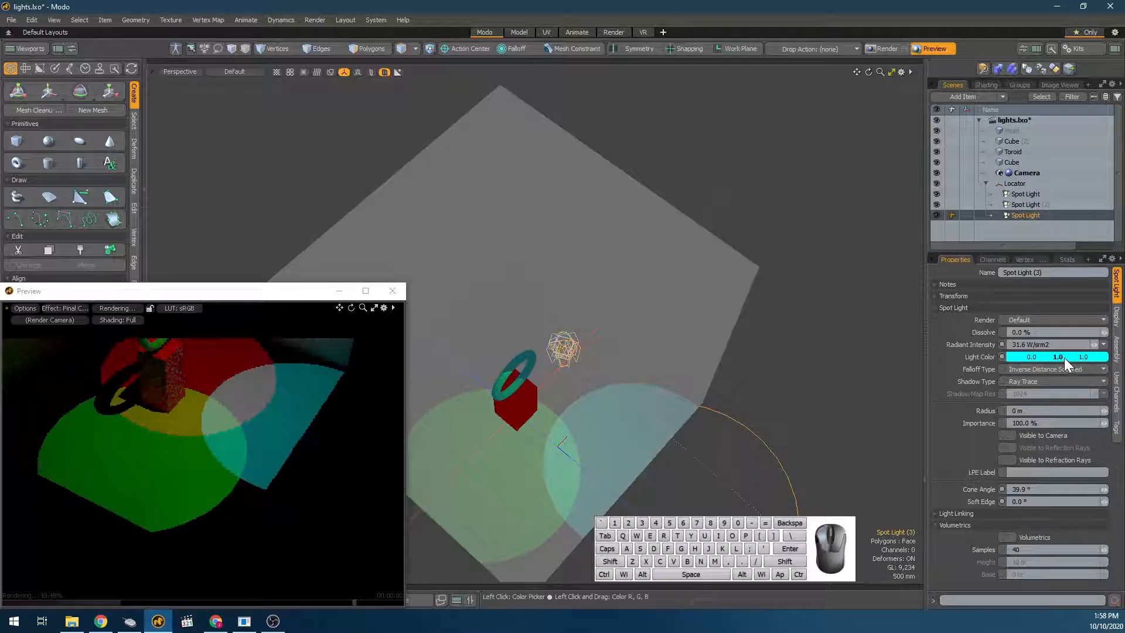
drag(1065, 357, 1043, 357)
scroll(238, 403, up, 1)
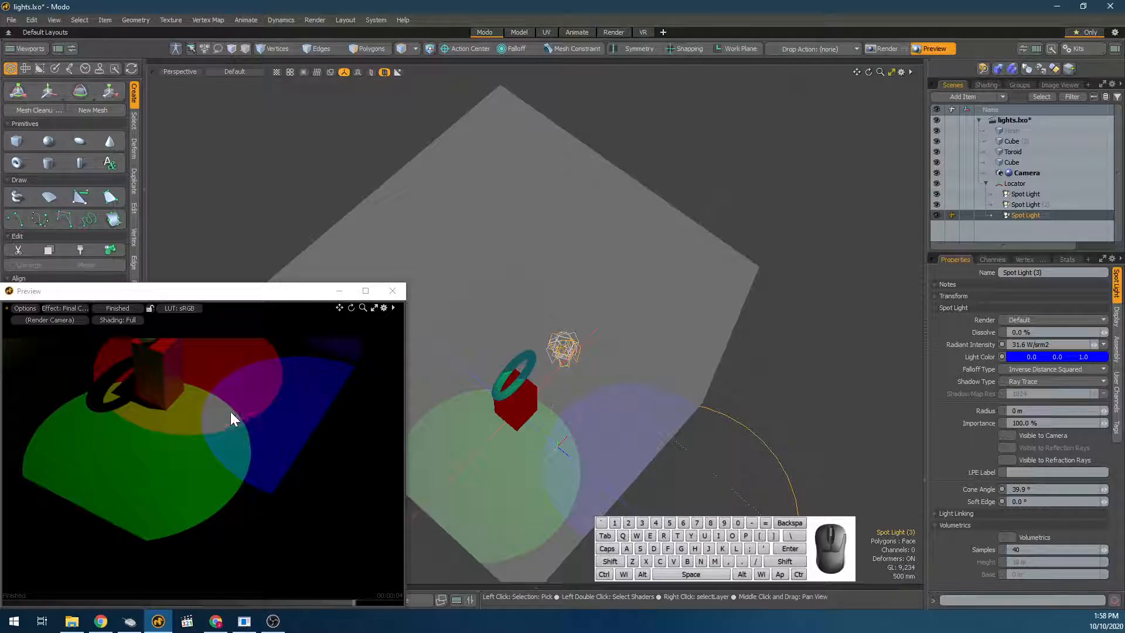
scroll(208, 420, up, 2)
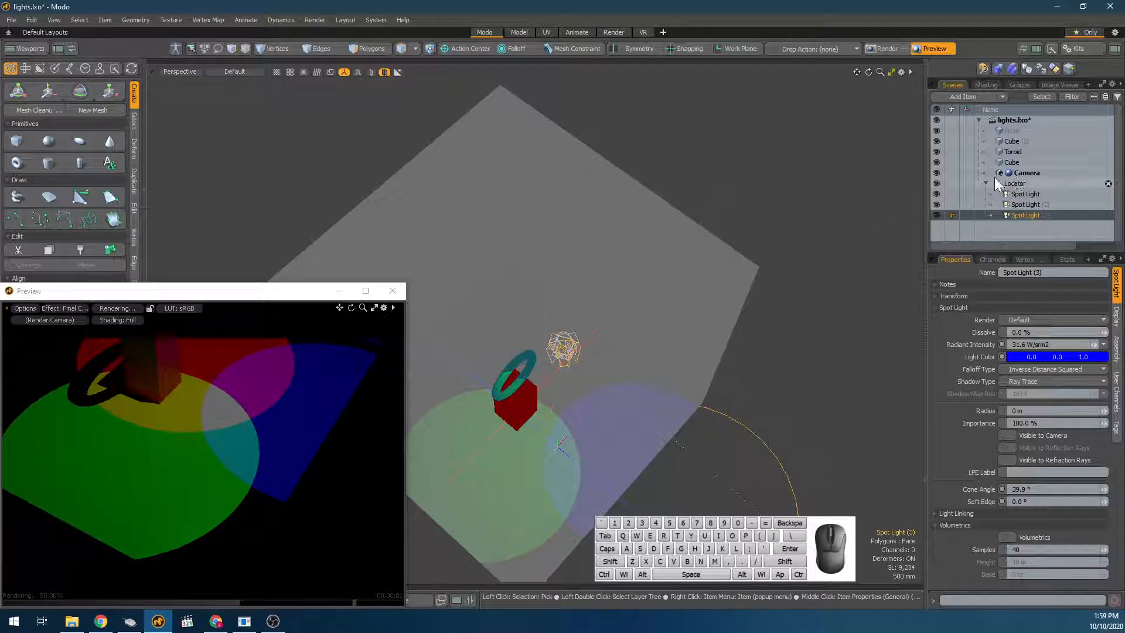
click(1021, 184)
scroll(300, 383, down, 2)
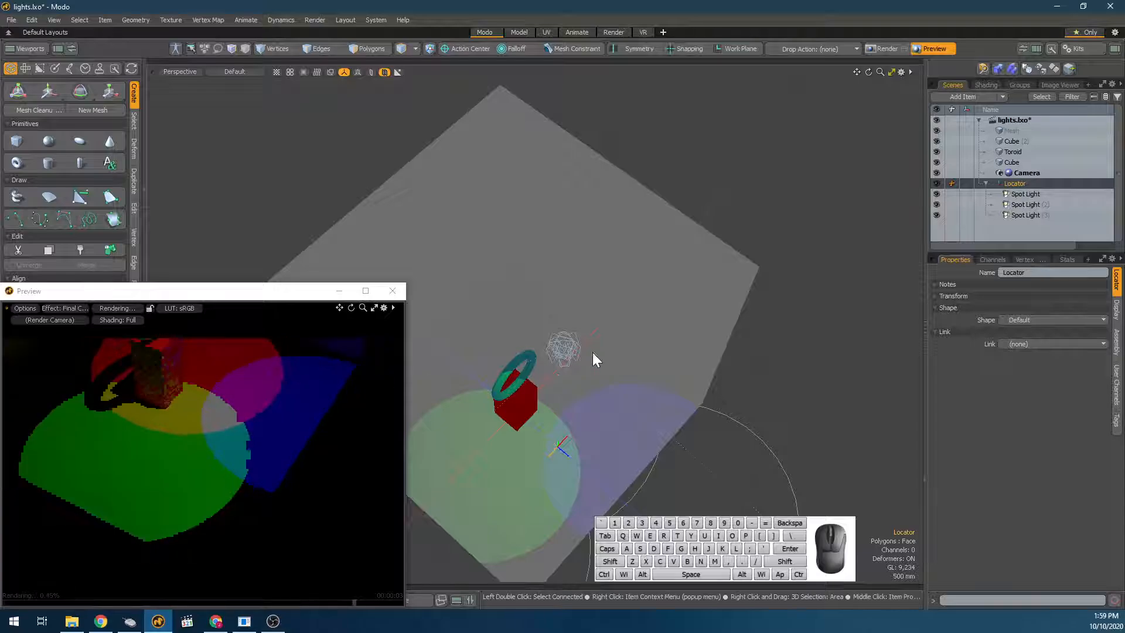
scroll(592, 353, down, 2)
key(e)
key(space)
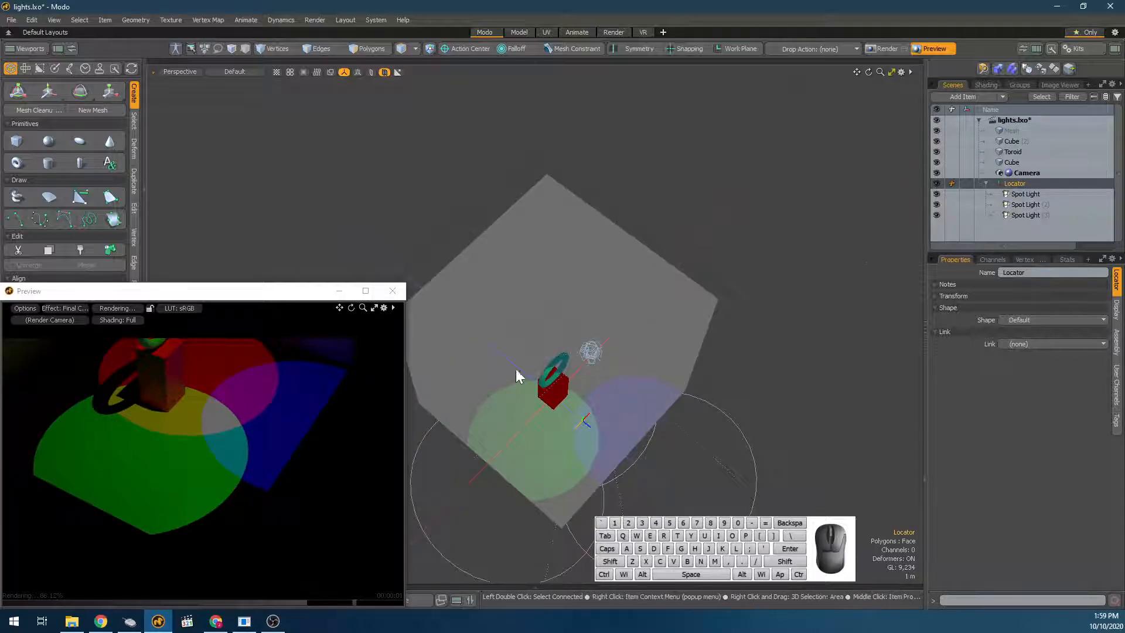
key(w)
key(e)
key(space)
scroll(603, 325, up, 3)
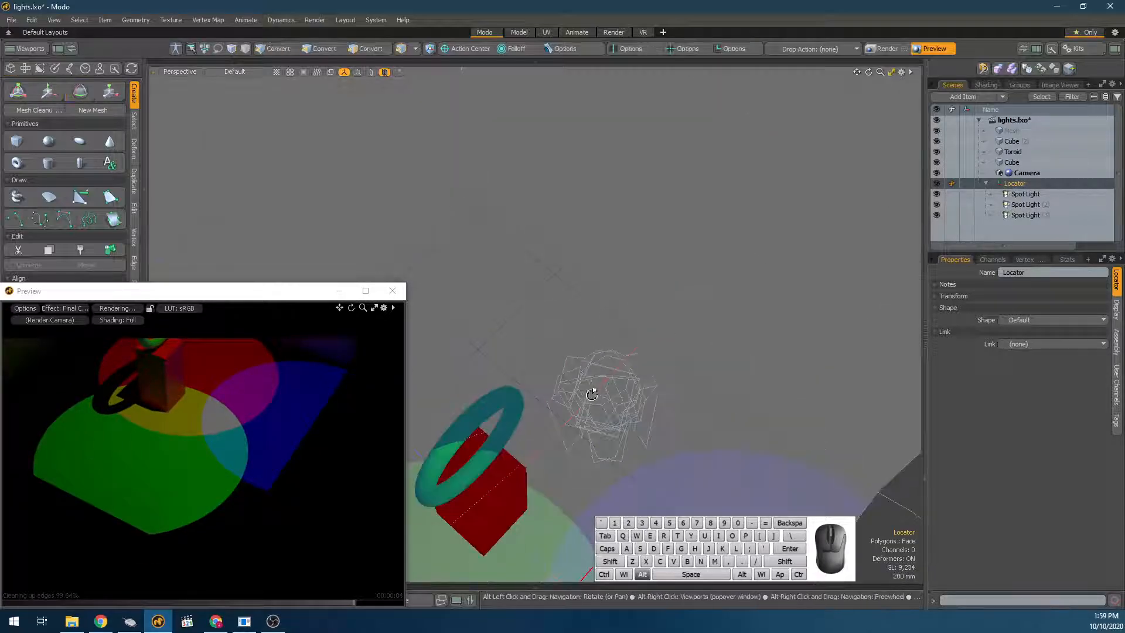
alt+drag(593, 394, 647, 334)
scroll(628, 326, down, 3)
click(669, 368)
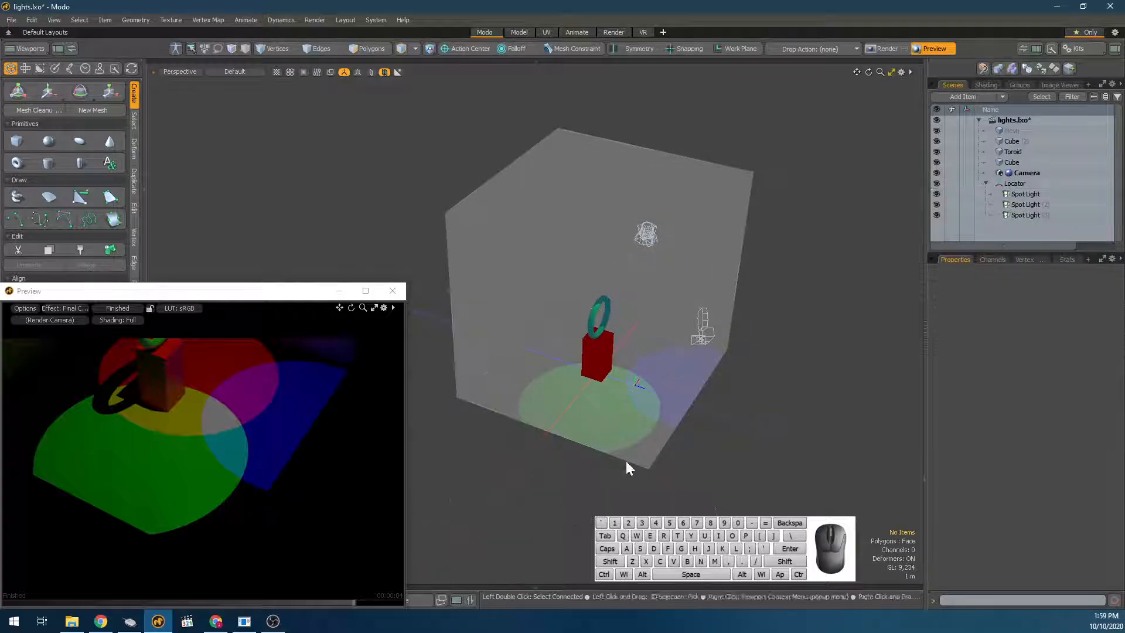
click(635, 385)
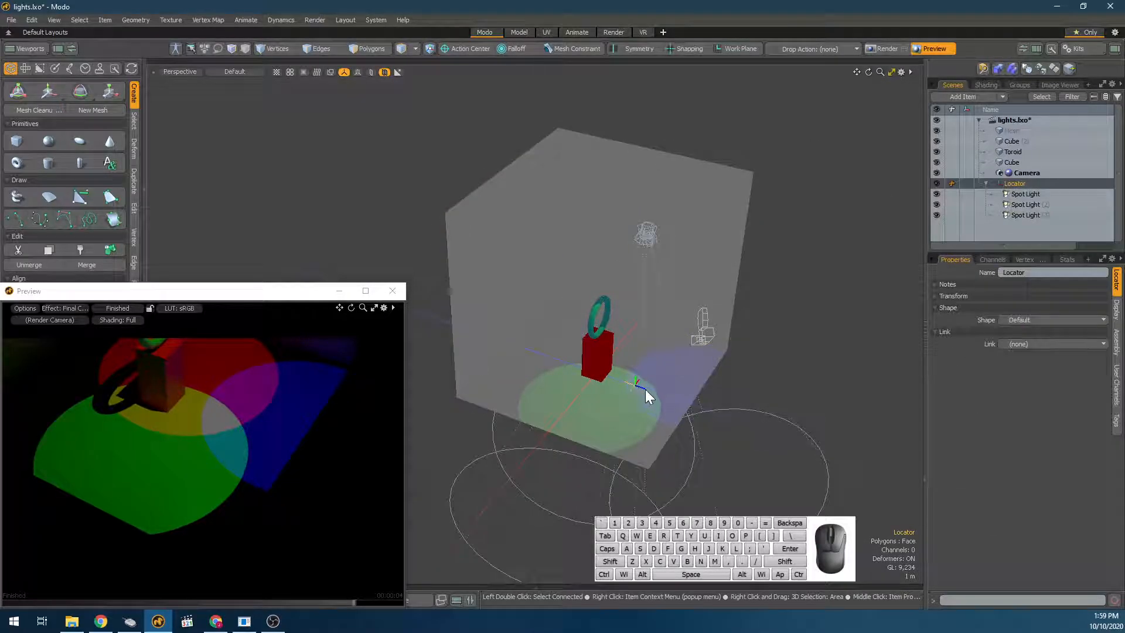
Unparent the three spot lights from the locator and set the locator's Z position to 0 m.
click(1028, 195)
shift+click(1026, 215)
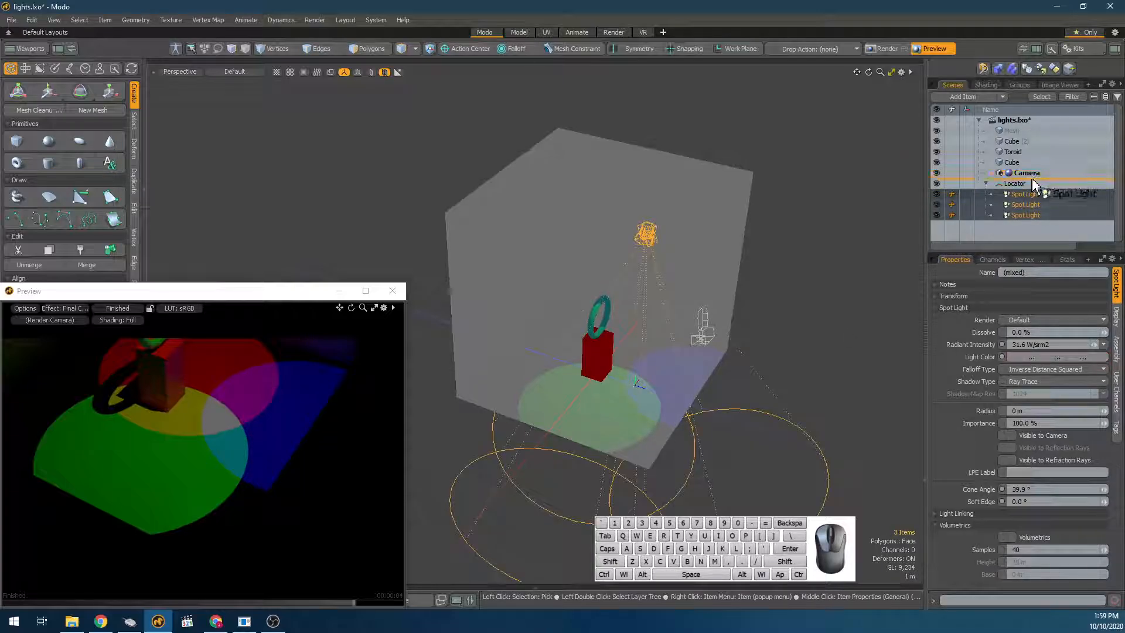
click(1023, 216)
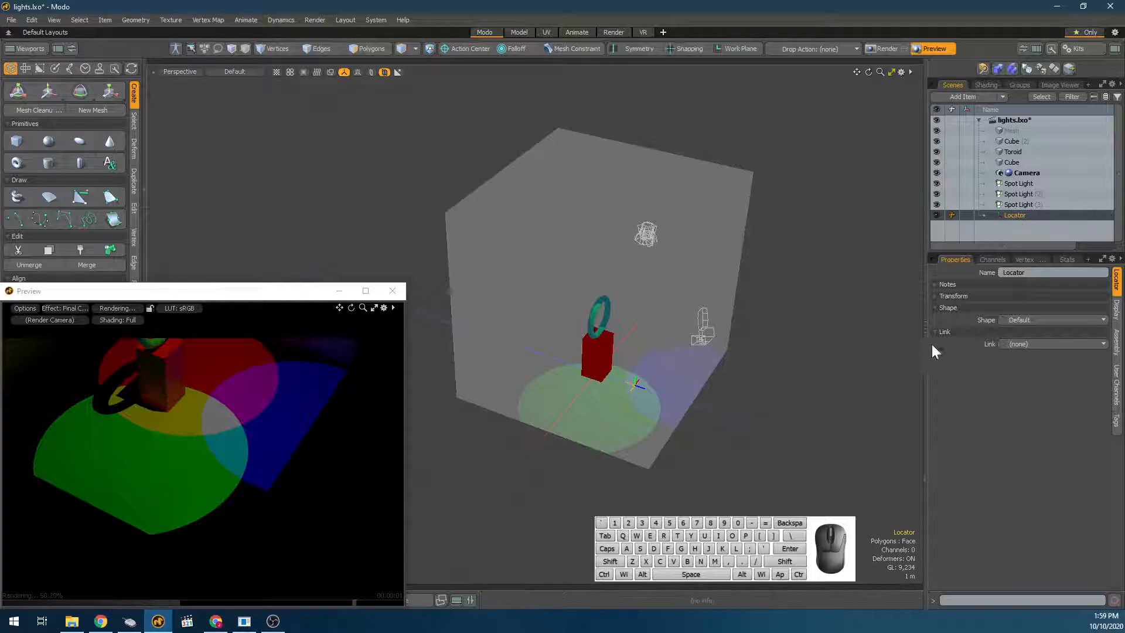
click(953, 297)
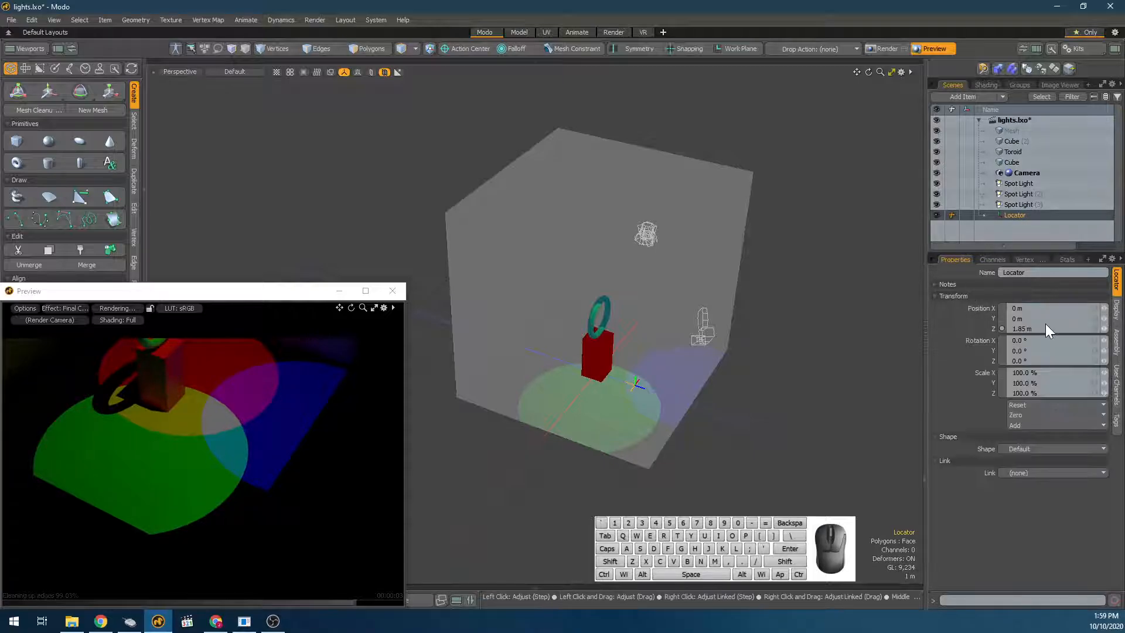
Set the Y and Z positions of all three spot lights to 0 m and parent them back to the locator.
click(1025, 184)
shift+click(1021, 205)
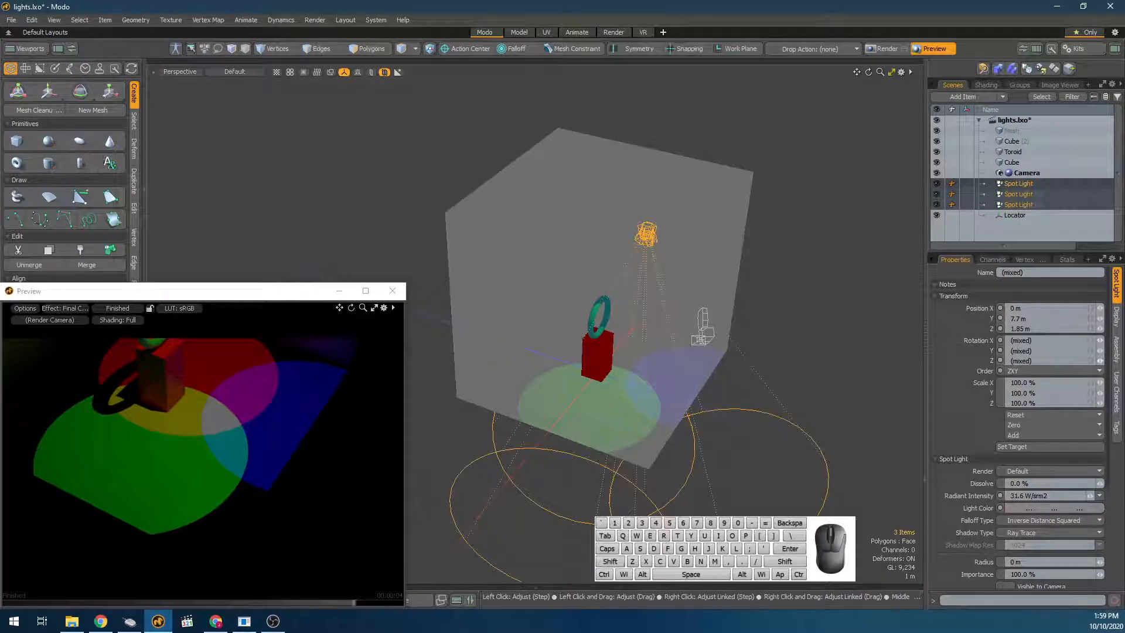
click(1021, 340)
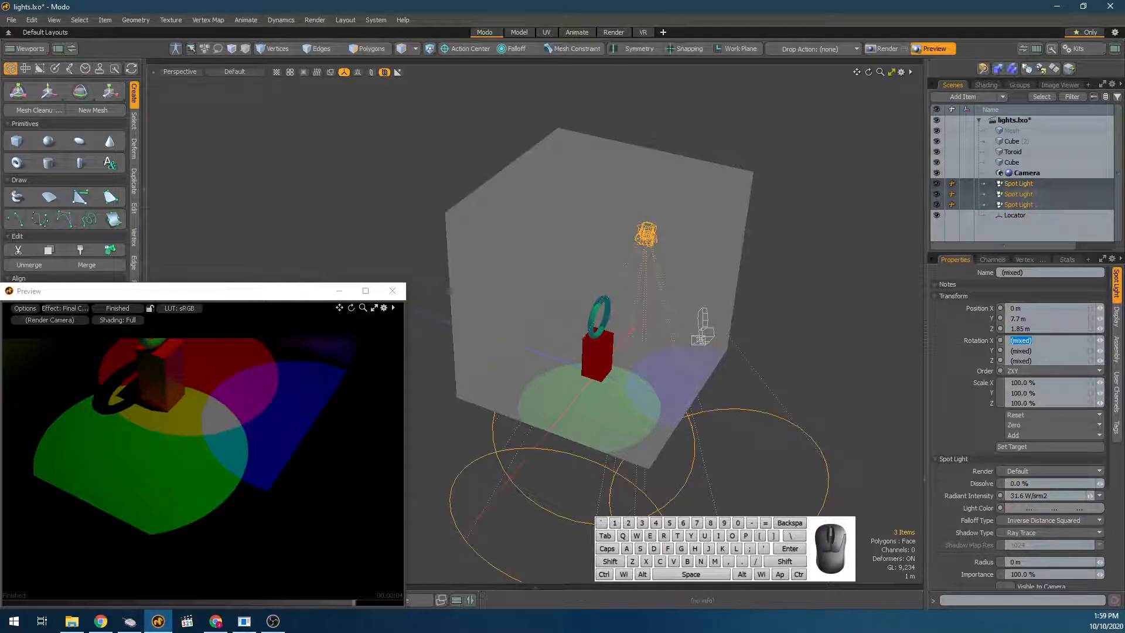
key(Tab)
text(0)
key(Tab)
text(0)
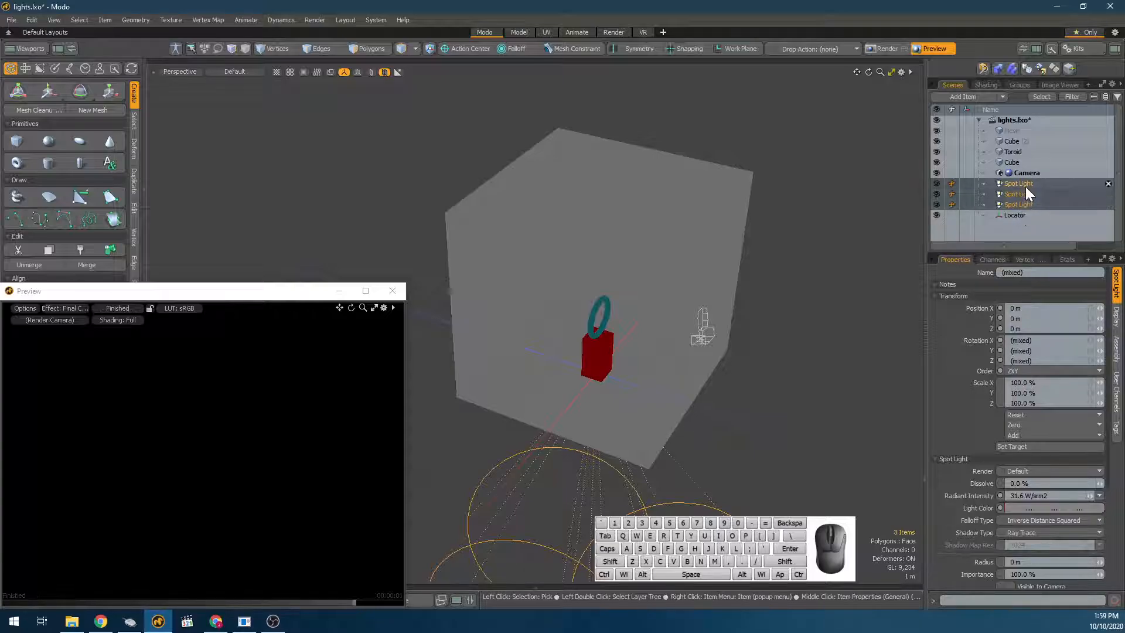
drag(1026, 184, 1018, 216)
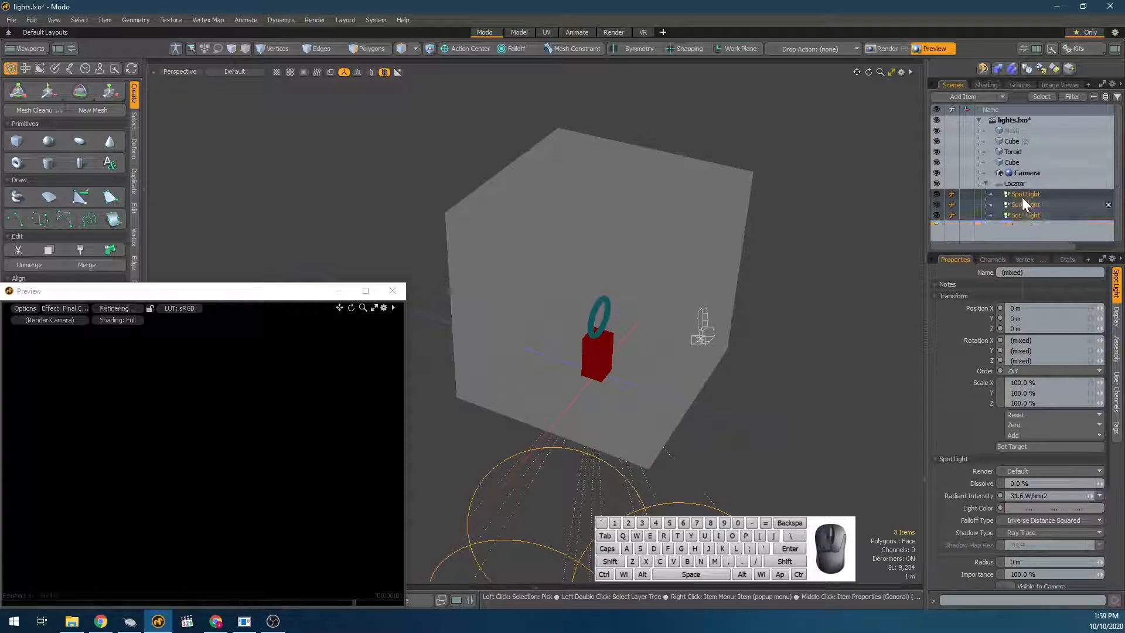
Move the locator with its lights up to about Y 8.65 m and Z 3.75 m.
click(1025, 184)
key(e)
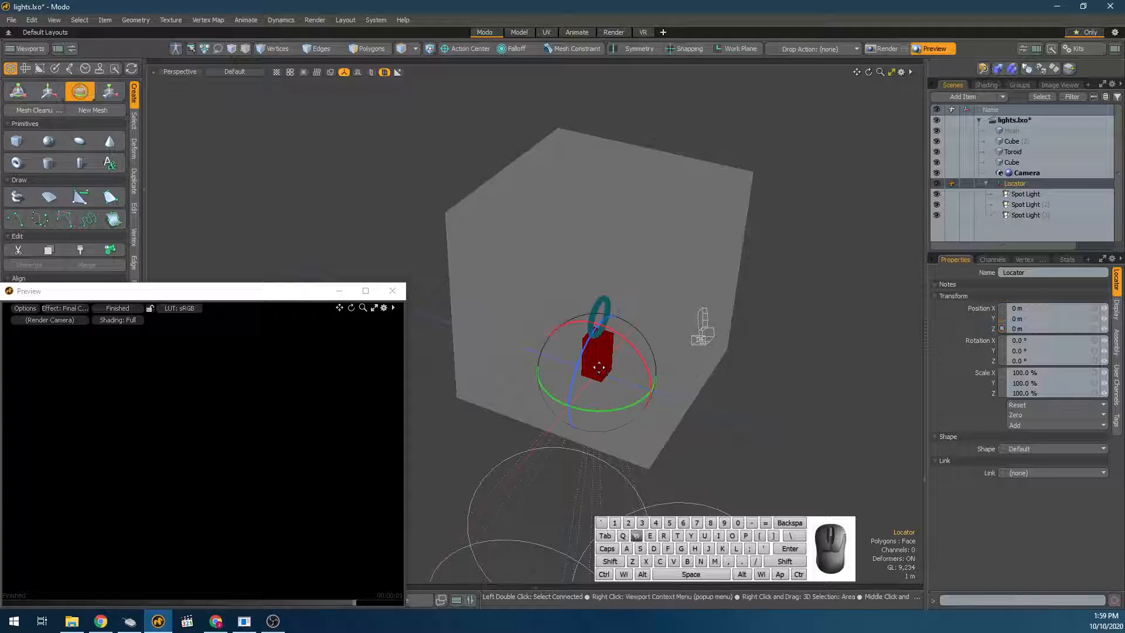
key(w)
drag(600, 367, 773, 238)
Rotate the locator to about 26° around X and 337.4° around Y to swing the light rig.
key(e)
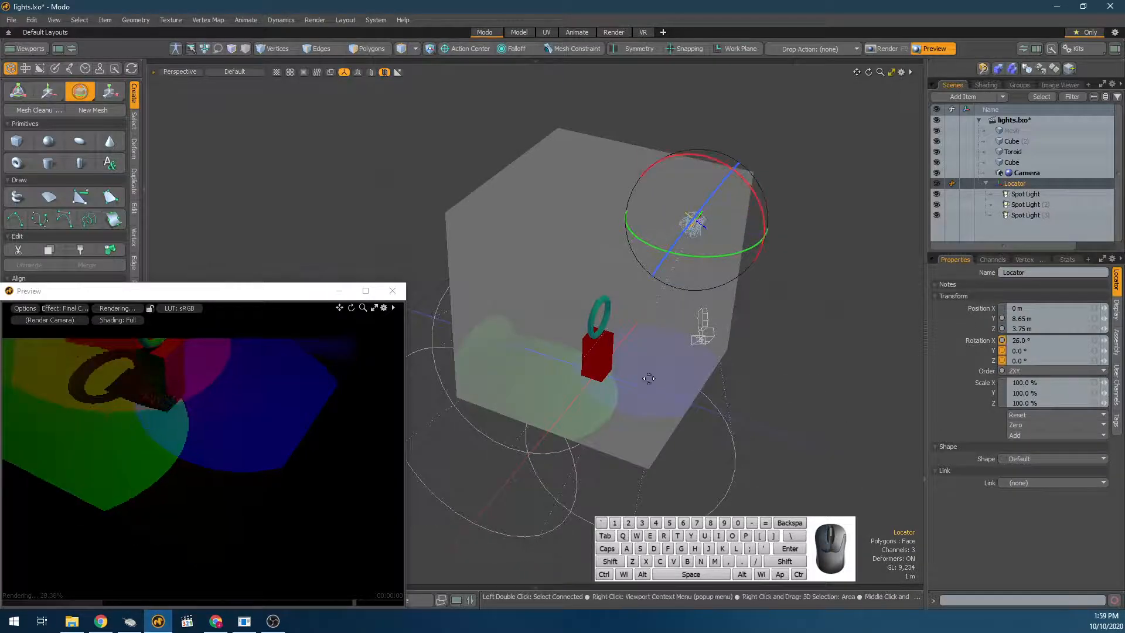
scroll(727, 394, down, 4)
key(e)
alt+drag(725, 396, 529, 515)
key(e)
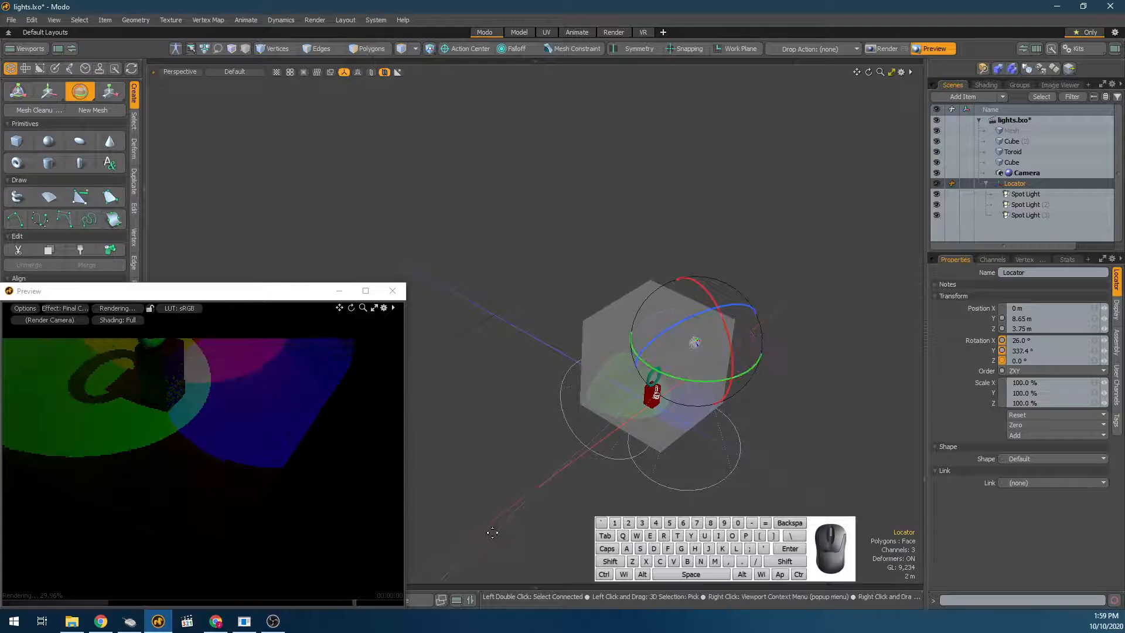
key(space)
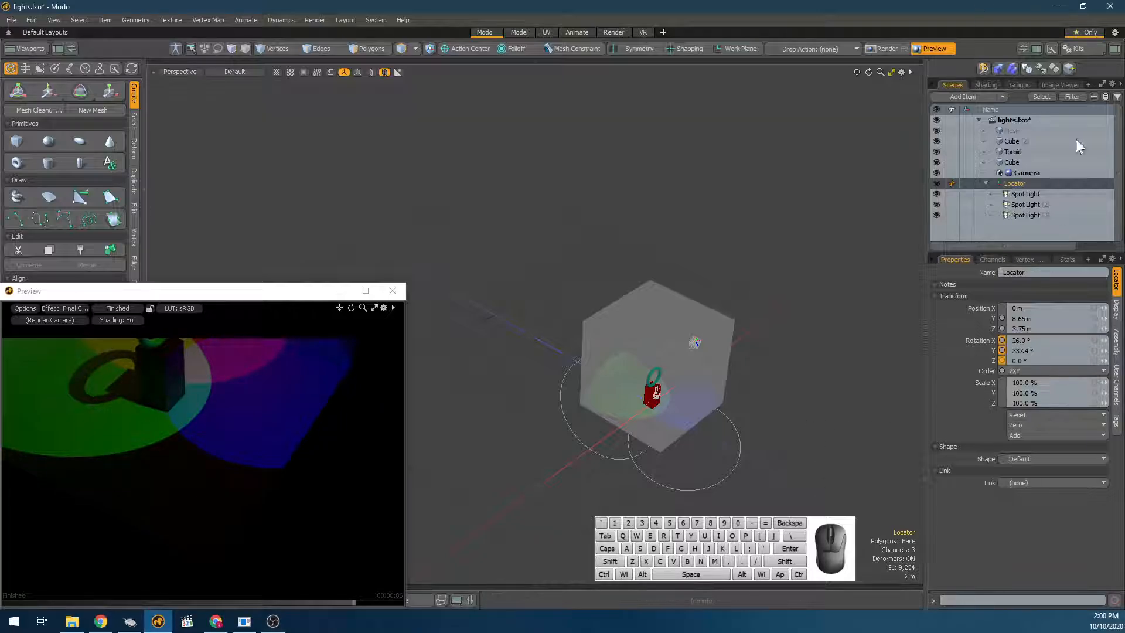
Reduce the locator's X rotation to about 12° to re-aim all three lights together.
click(1027, 216)
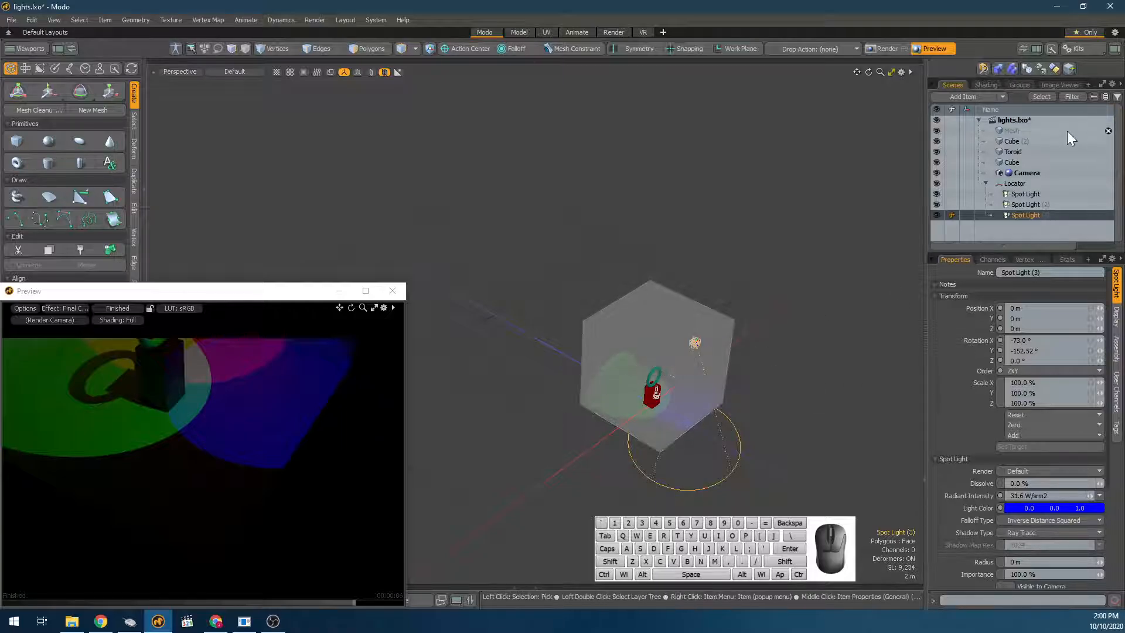
click(1034, 186)
key(e)
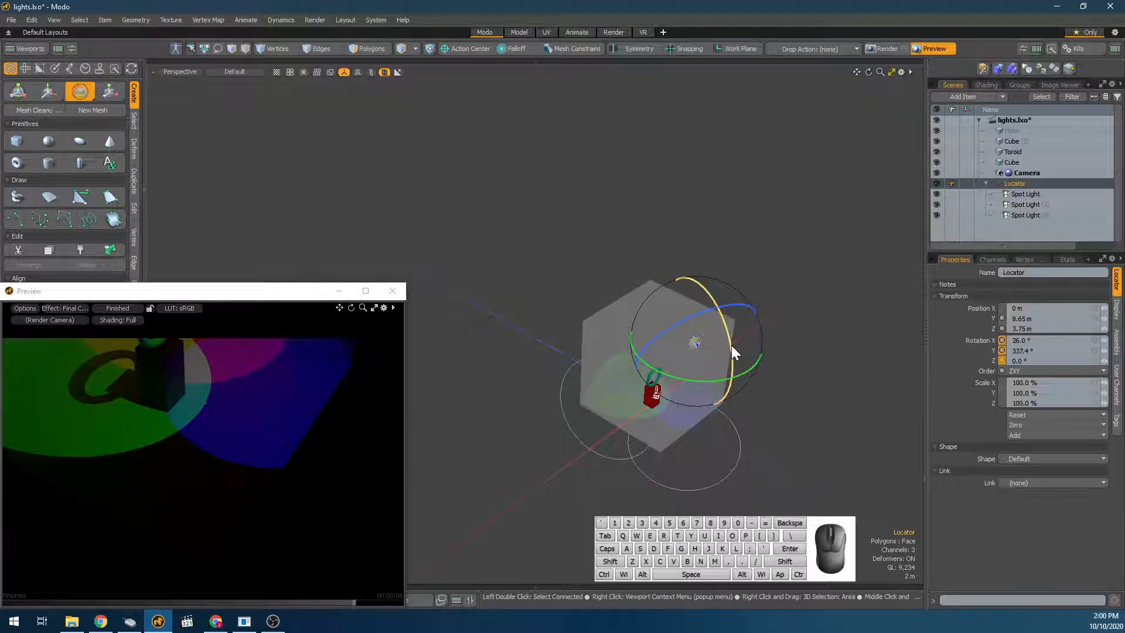
drag(733, 352, 731, 326)
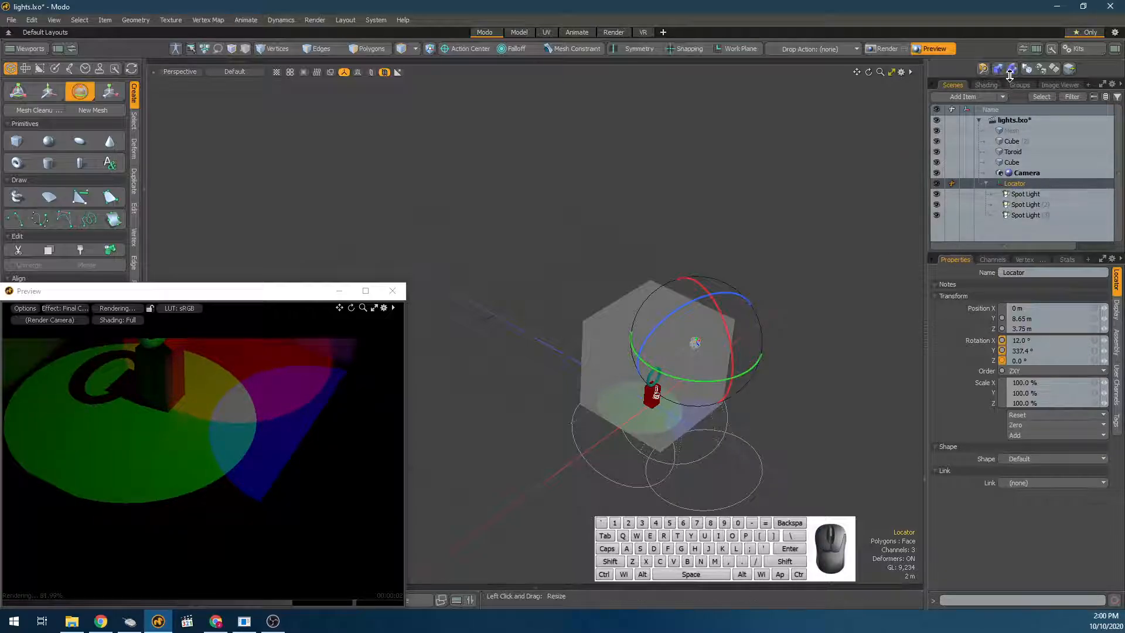
Select all three spot lights under Lights in the Shader Tree.
click(985, 86)
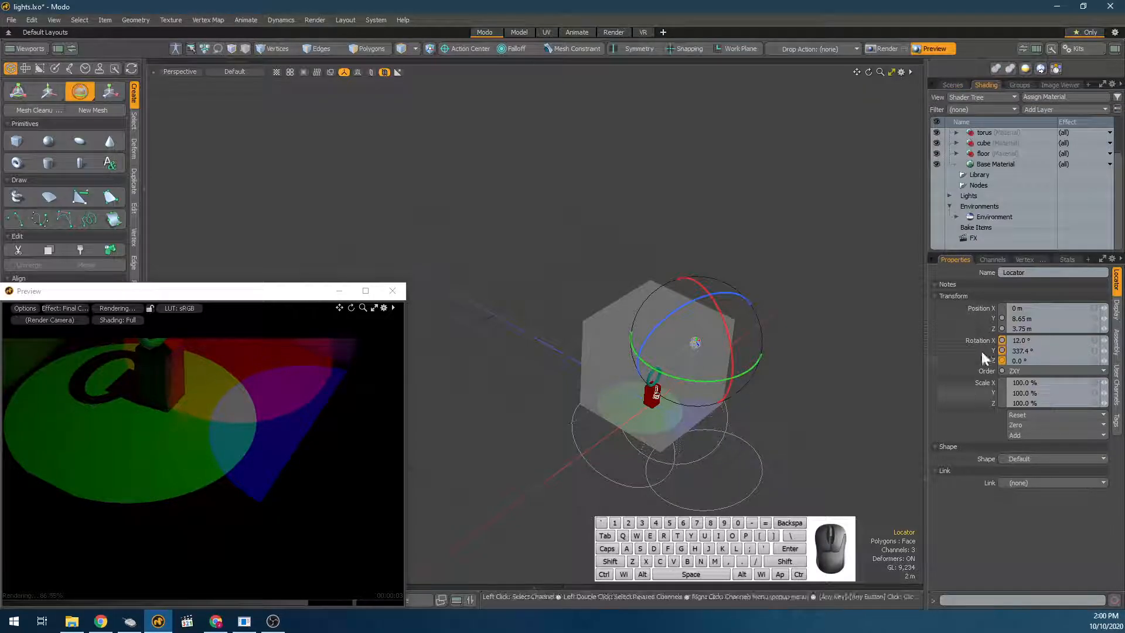
click(949, 196)
click(987, 207)
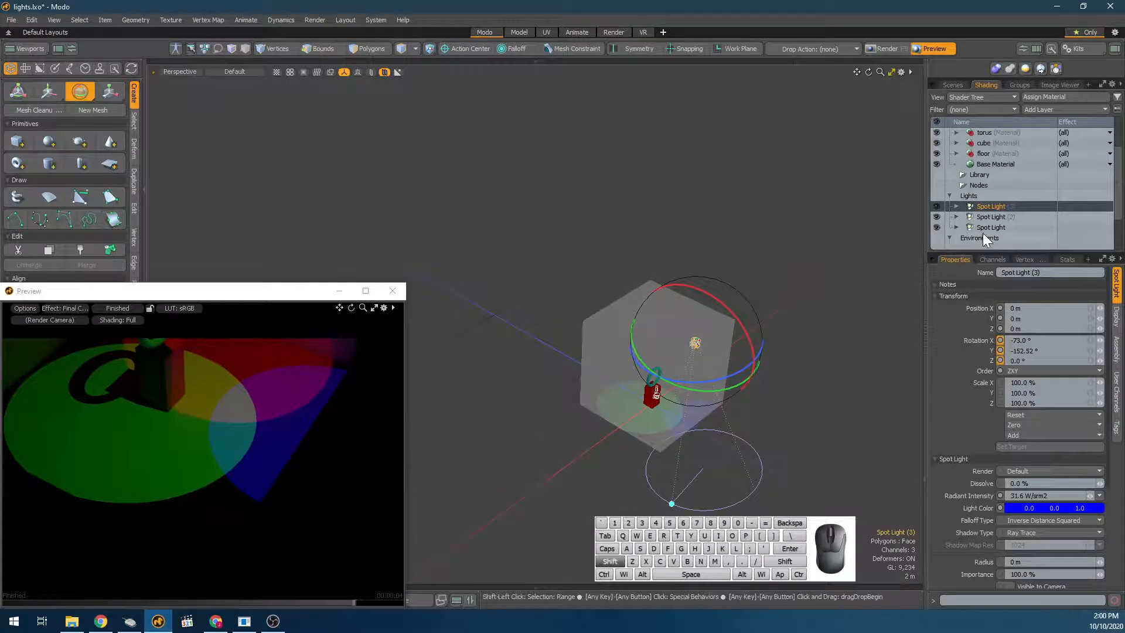
shift+click(983, 233)
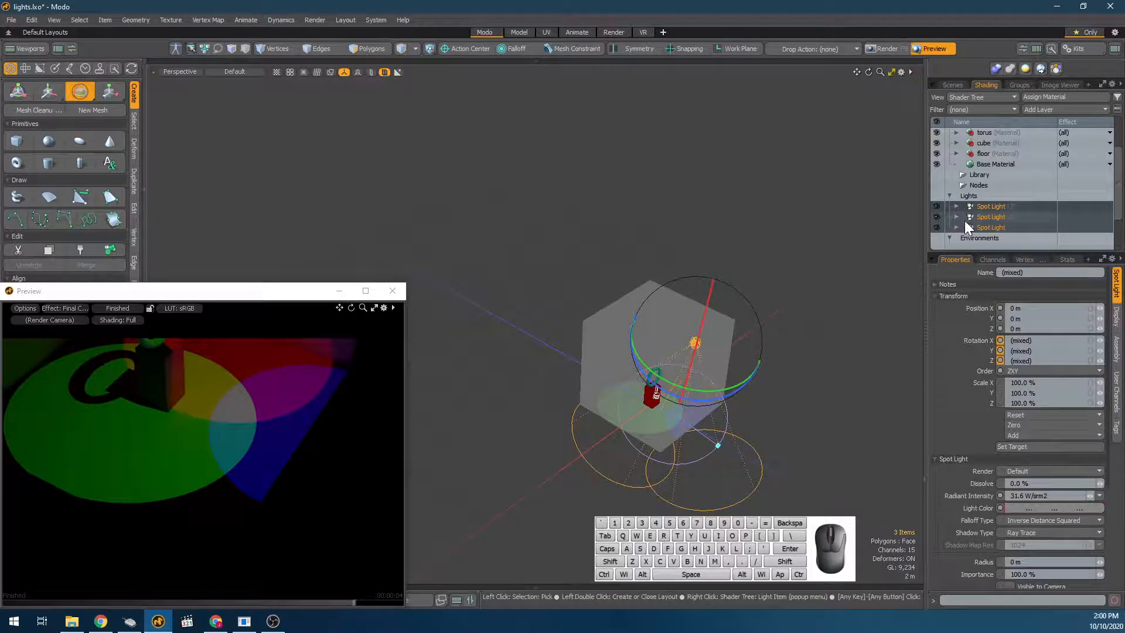
Expand the three spot lights in the Shader Tree and select all of their Light Materials together.
click(956, 228)
click(958, 217)
click(954, 208)
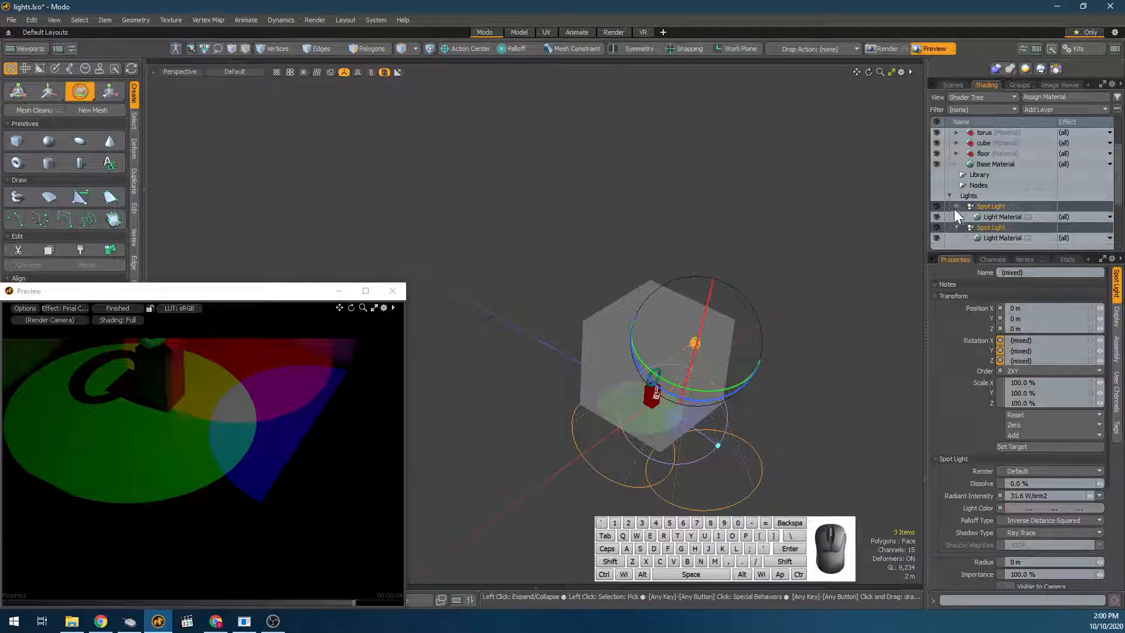
click(984, 218)
ctrl+click(1001, 238)
scroll(1000, 240, down, 3)
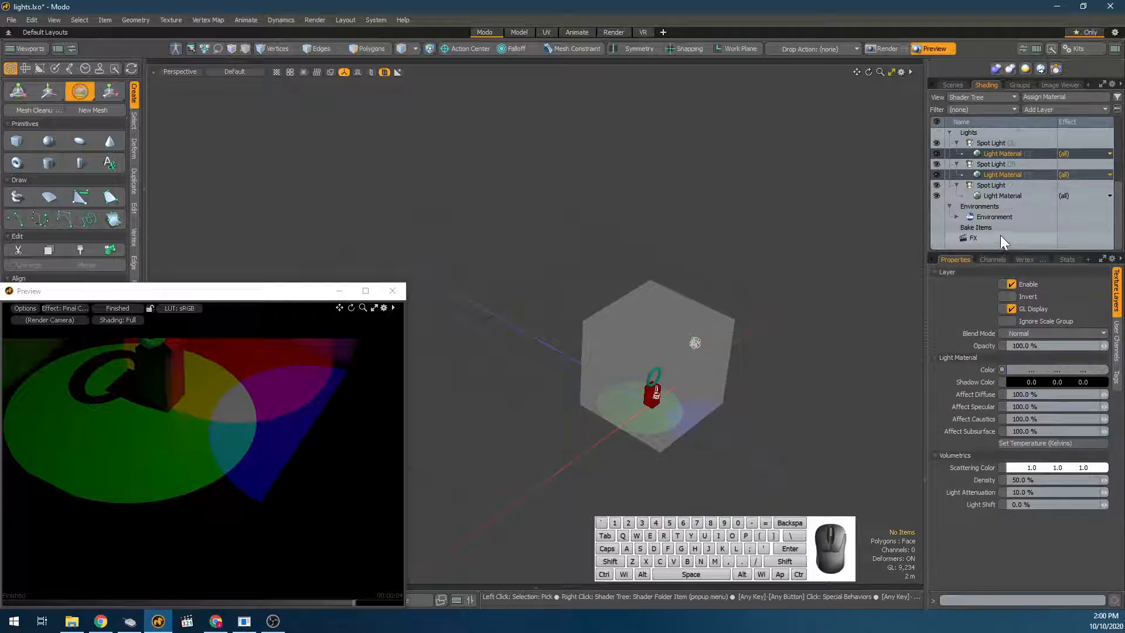
ctrl+click(1004, 195)
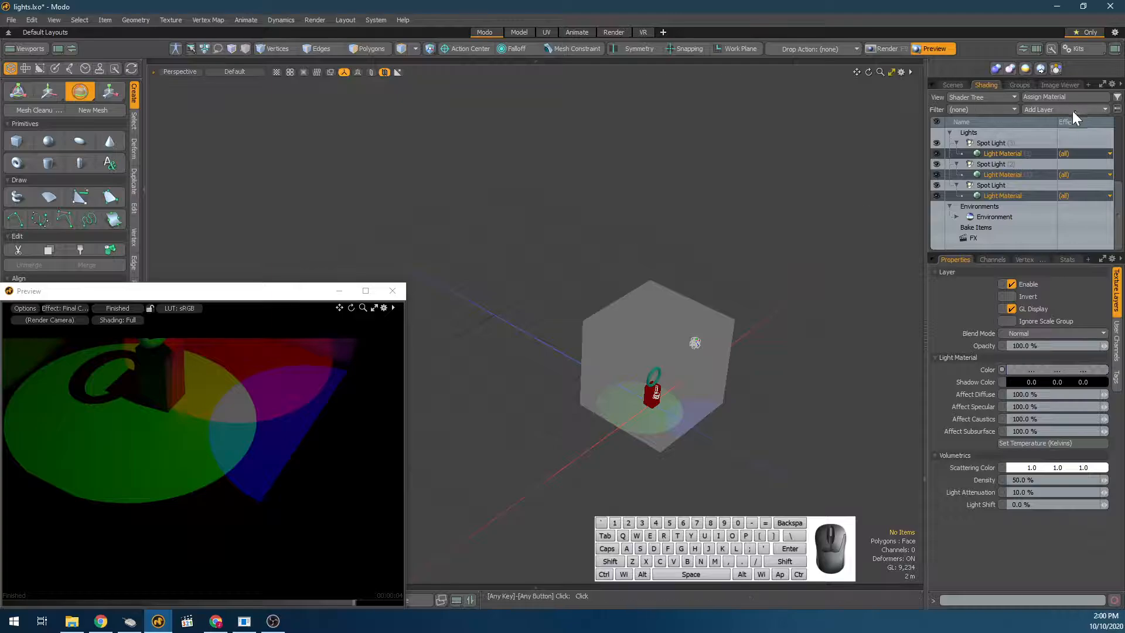
Set the shadow color of the blue light's Light Material to yellow (1.0, 1.0, 0.0).
click(1031, 153)
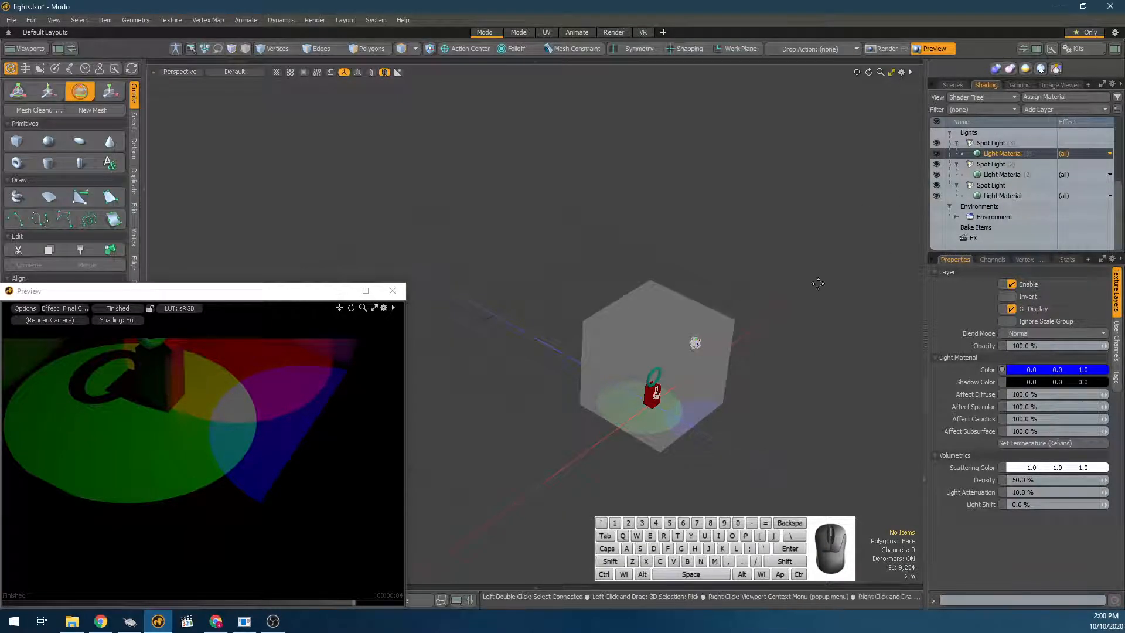
click(1018, 388)
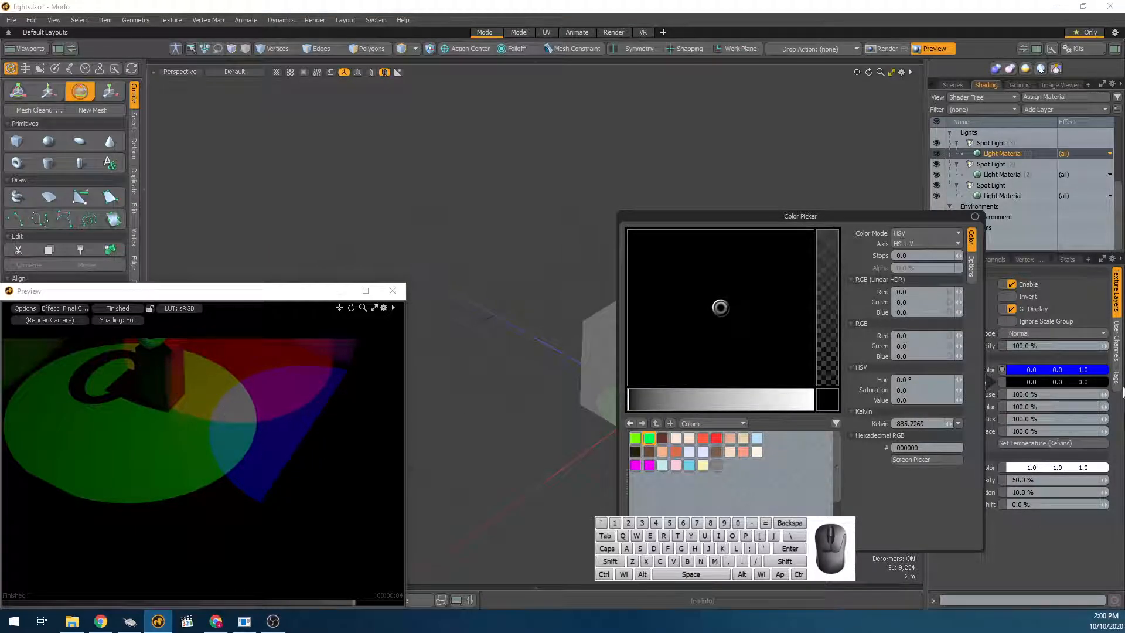
drag(903, 400, 959, 395)
click(795, 243)
mouse_move(1081, 385)
mouse_down()
mouse_move(1058, 379)
mouse_move(1067, 384)
mouse_up()
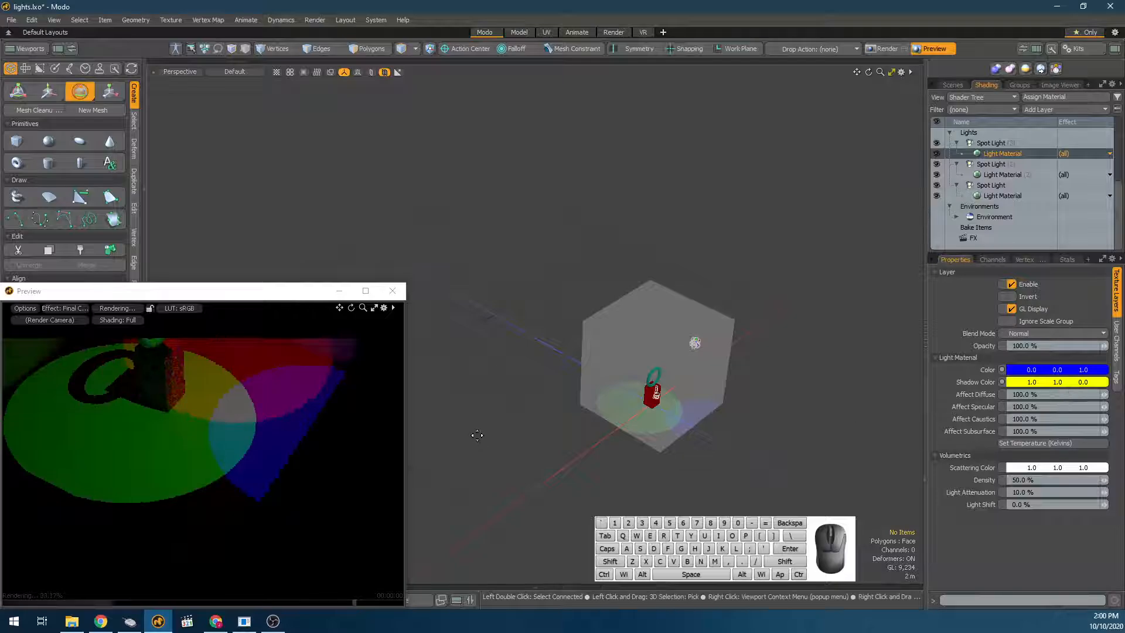
Set the shadow color of the green light's Light Material to magenta (1.0, 0.0, 1.0).
click(1003, 175)
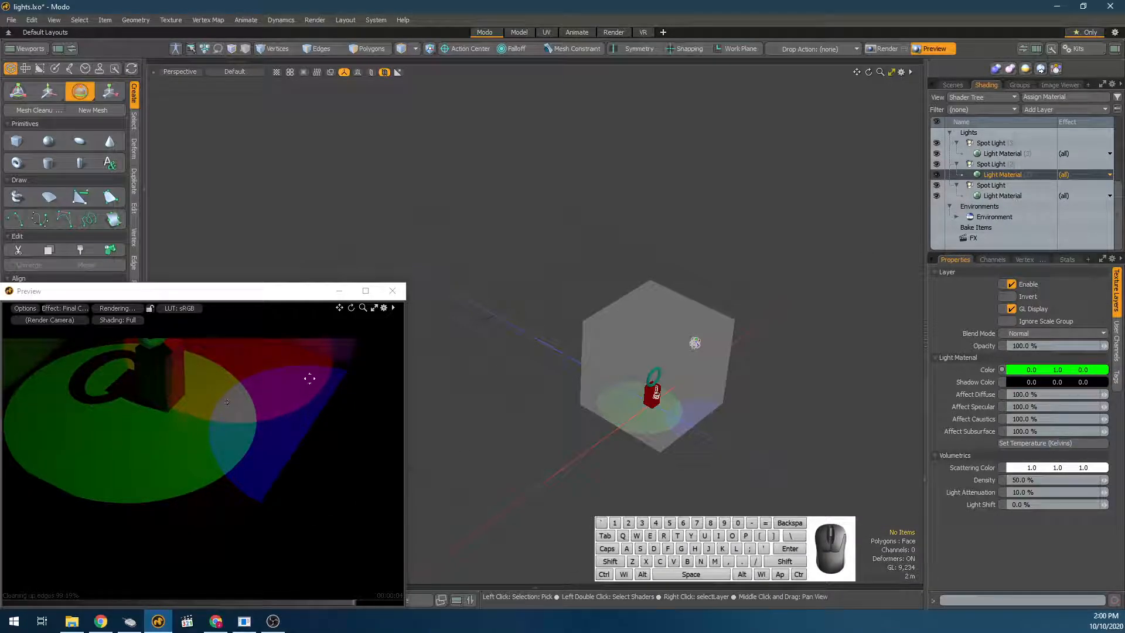
click(1022, 383)
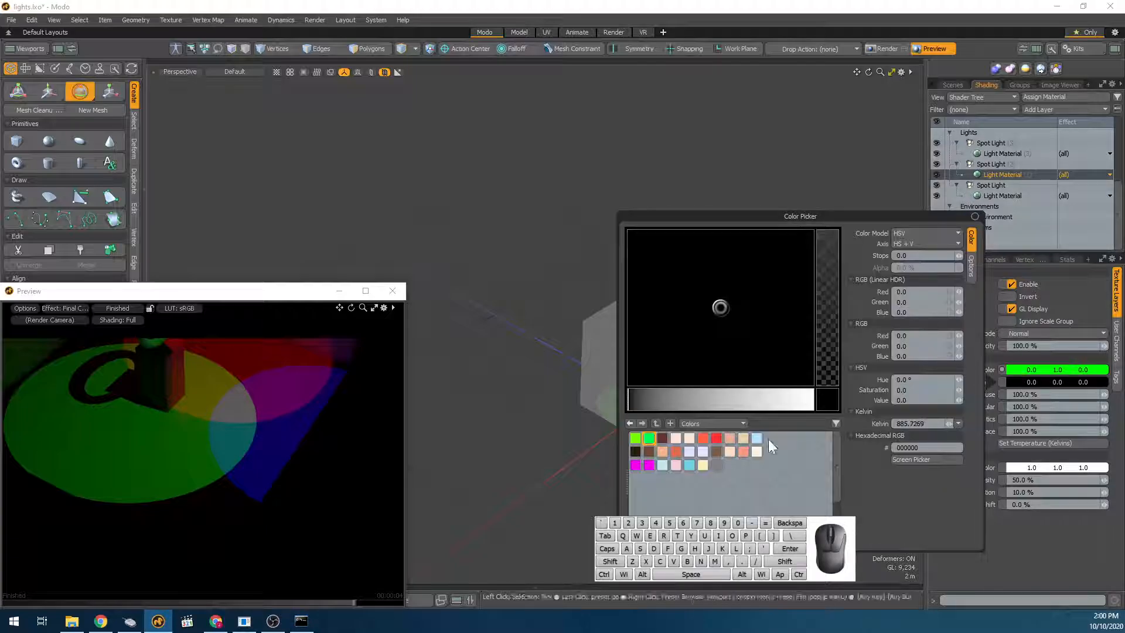
click(717, 438)
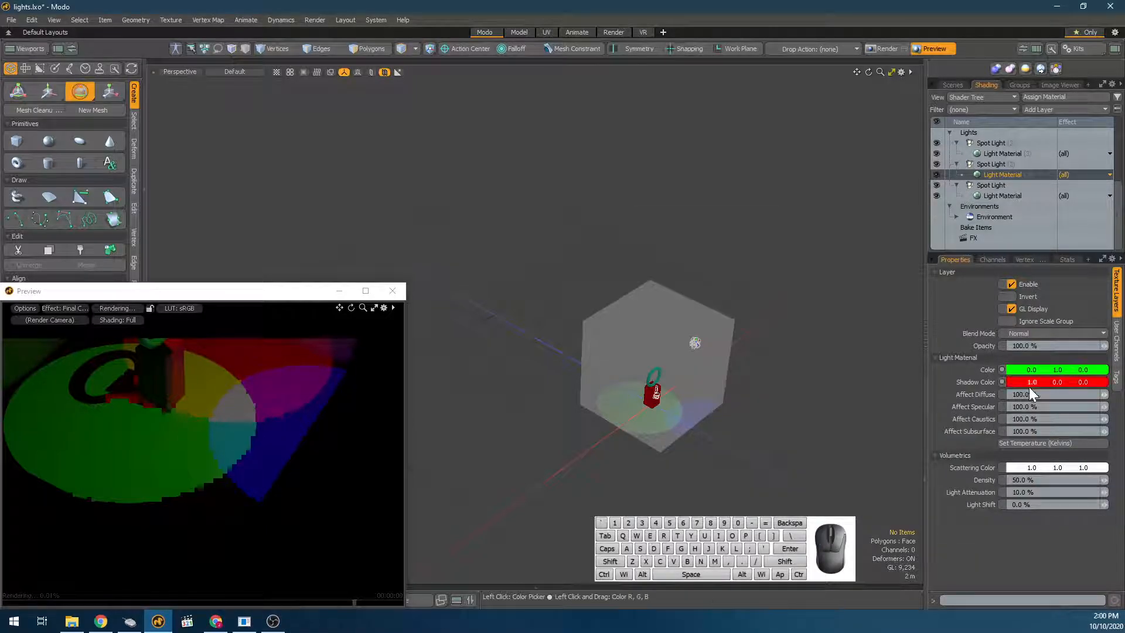
drag(1082, 381, 1113, 381)
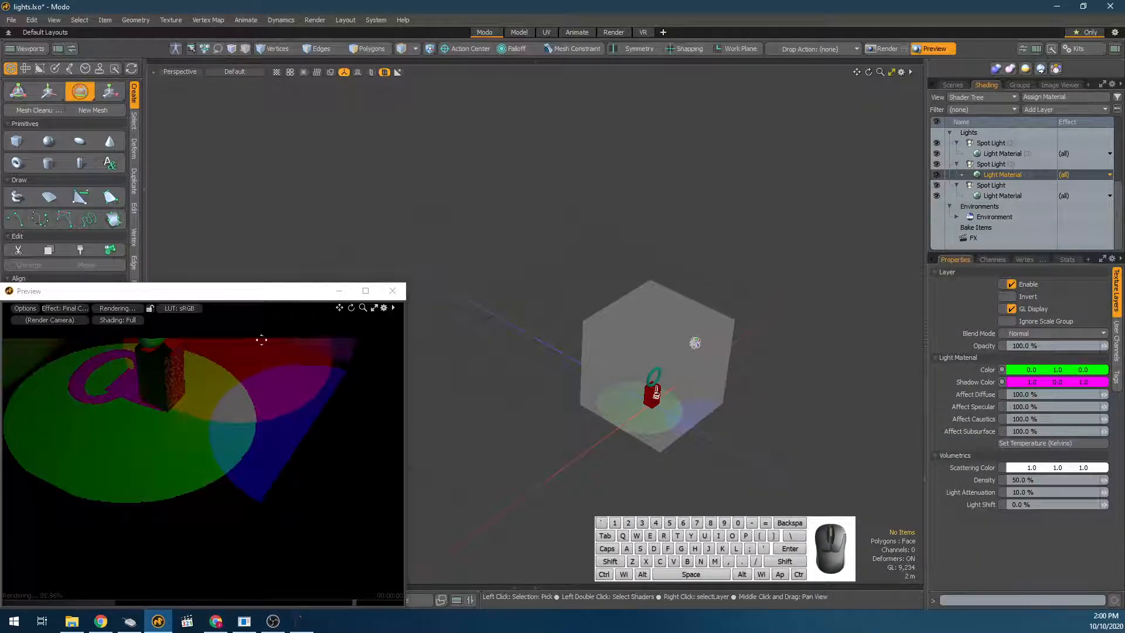
Set the shadow color of the red light's Light Material to cyan (0.0, 1.0, 1.0).
click(1004, 196)
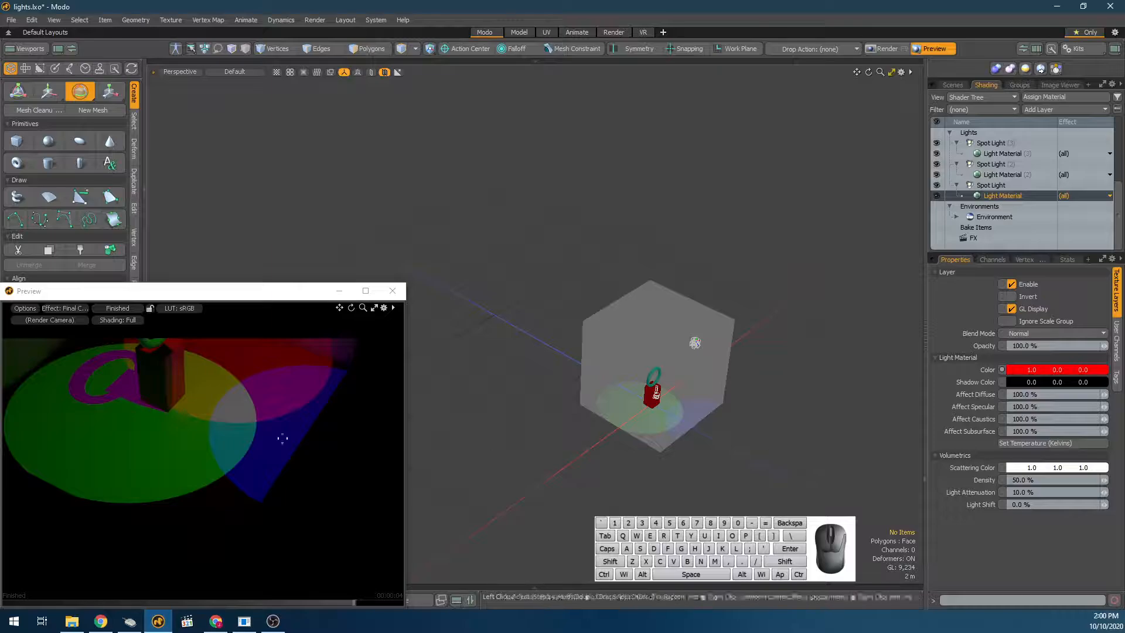
drag(1068, 382, 1091, 384)
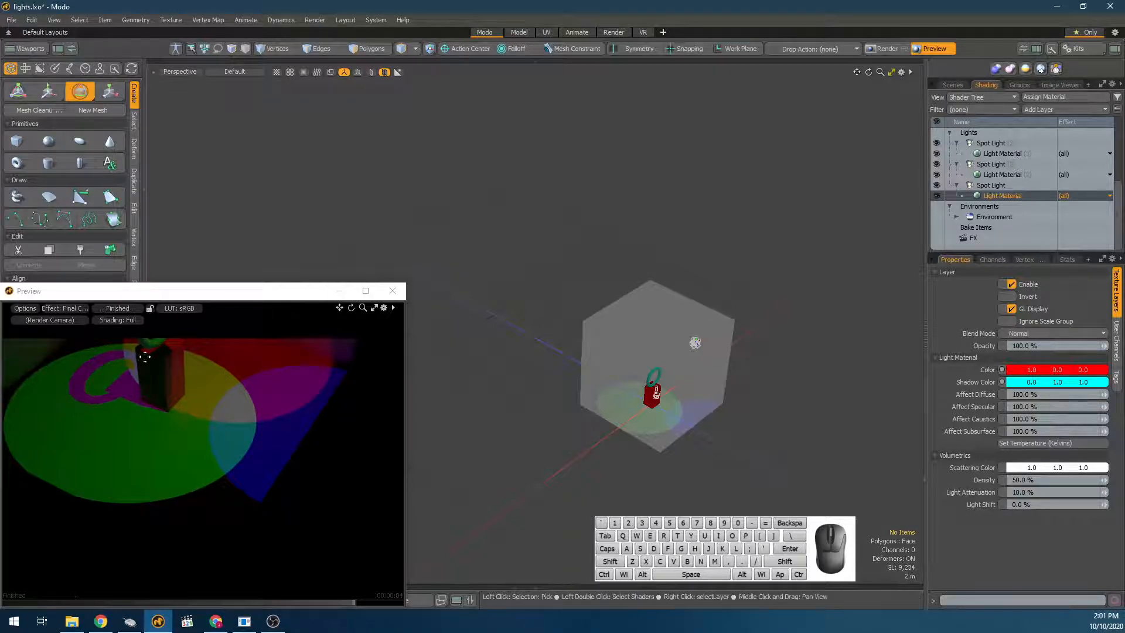
alt+drag(103, 372, 147, 381)
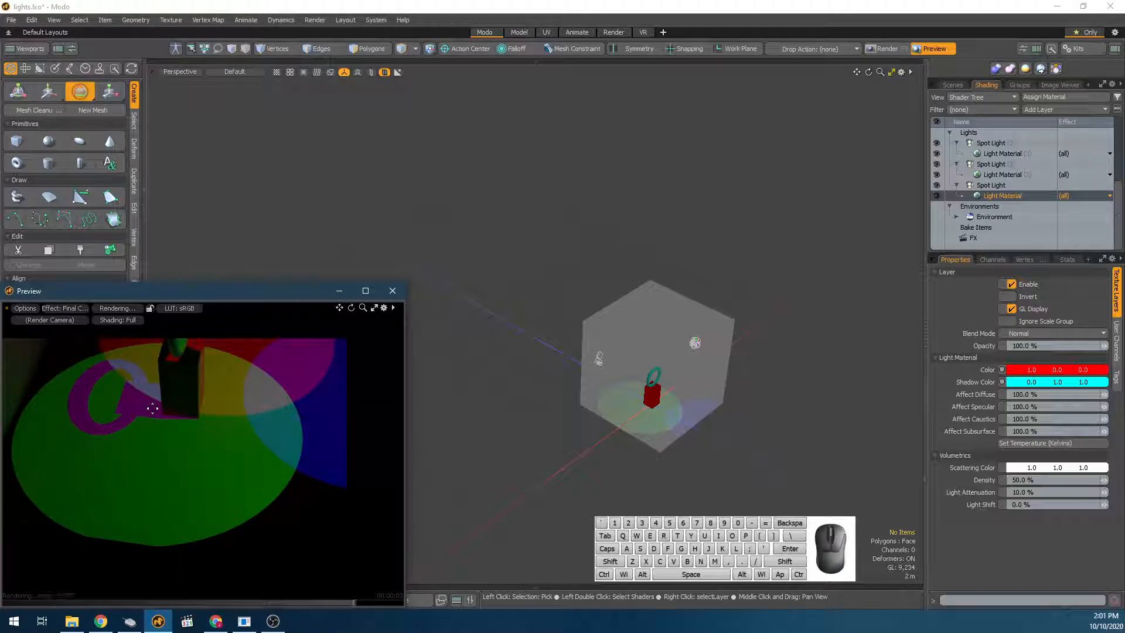
Rotate the locator with its lights to about 30.5° around X and -16.5° around Z.
click(953, 85)
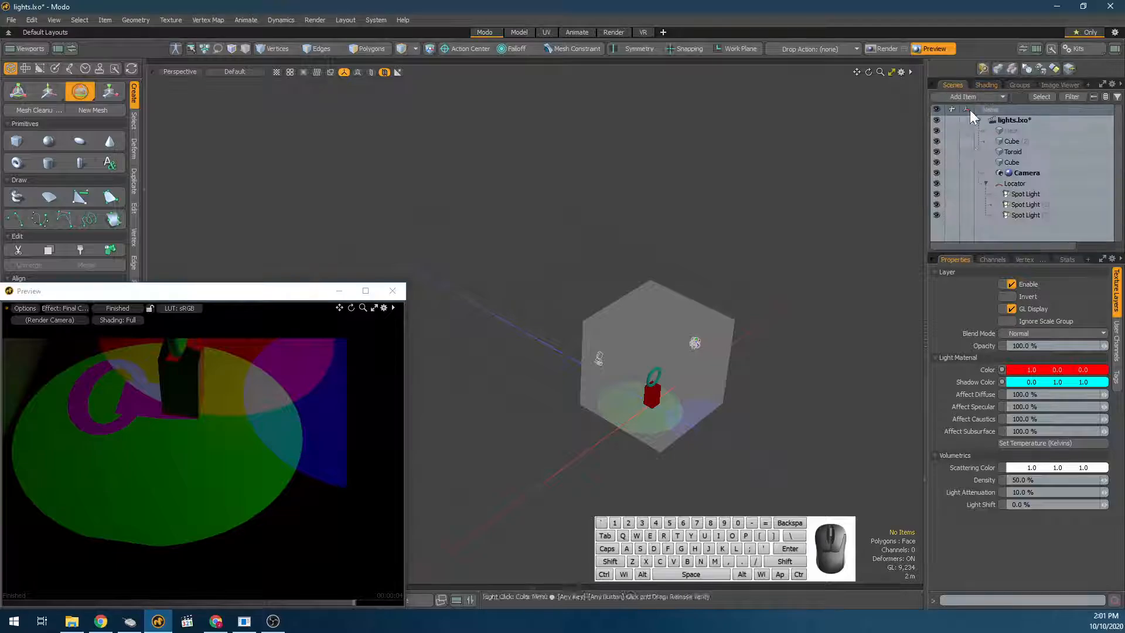
click(1018, 184)
scroll(756, 316, down, 3)
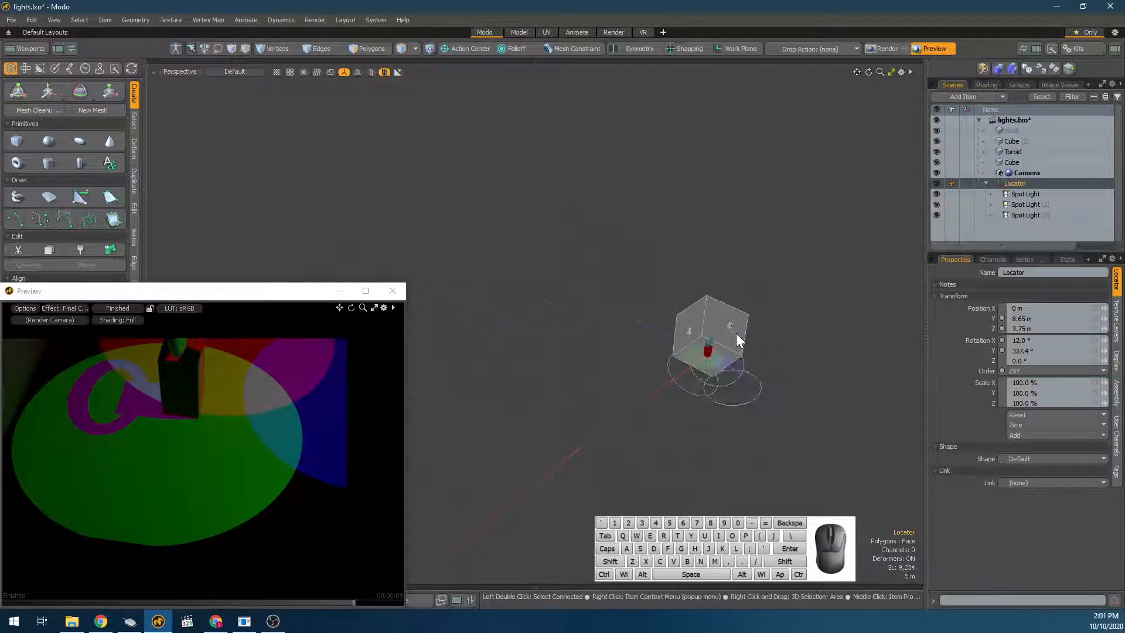
key(w)
key(e)
drag(755, 301, 681, 356)
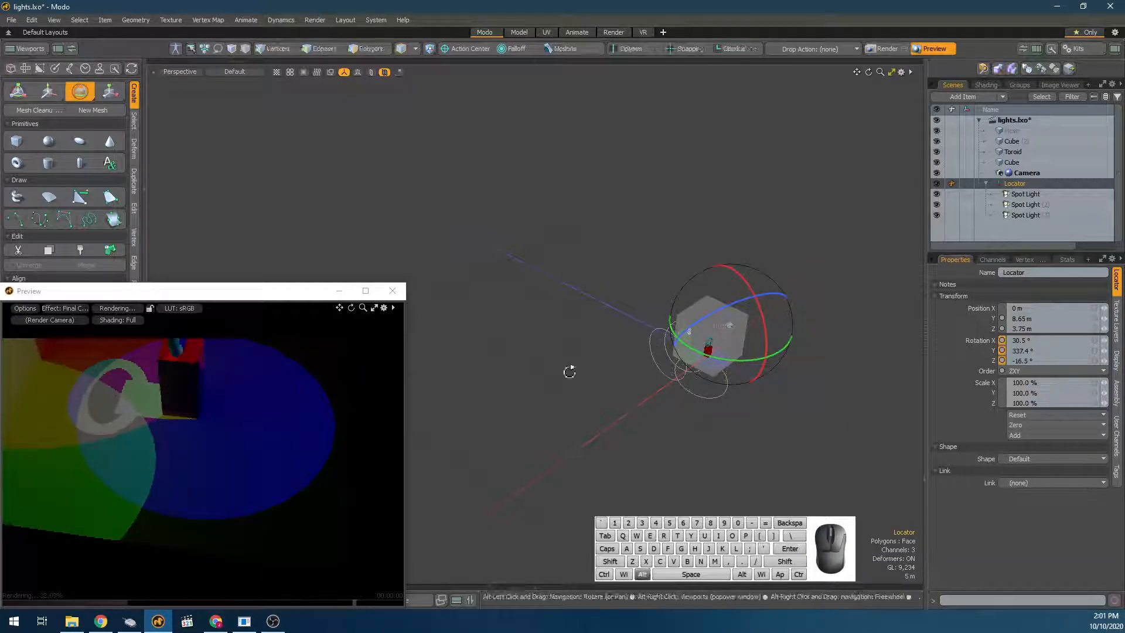
Examine the volumetric scattering settings in the texture layer properties with the three spot lights selected.
click(1053, 195)
shift+click(1046, 216)
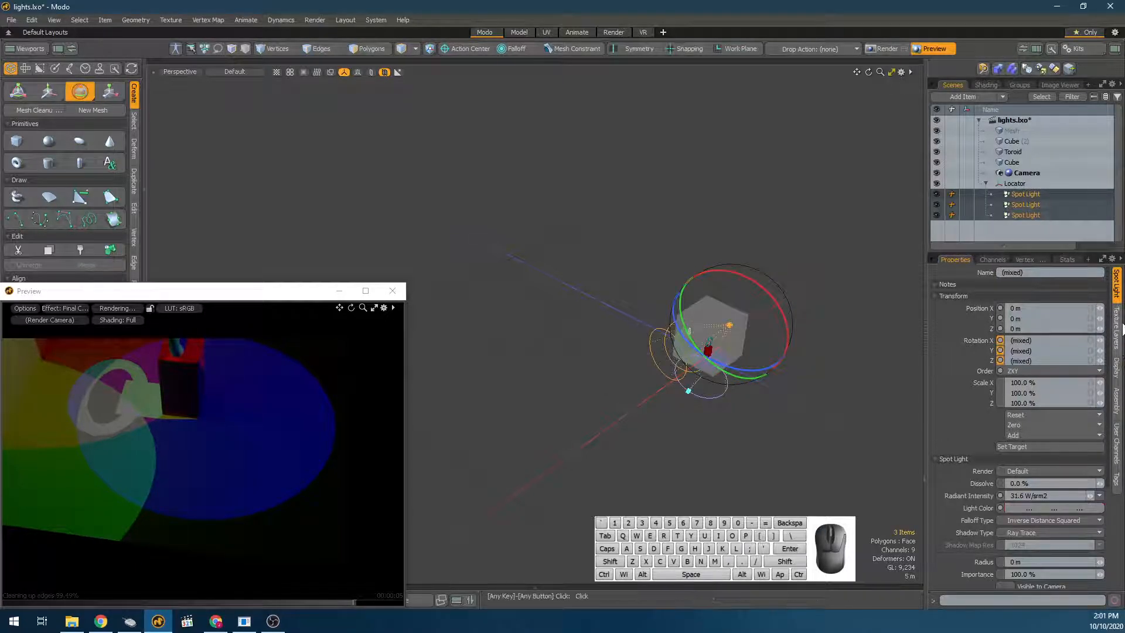
click(1121, 346)
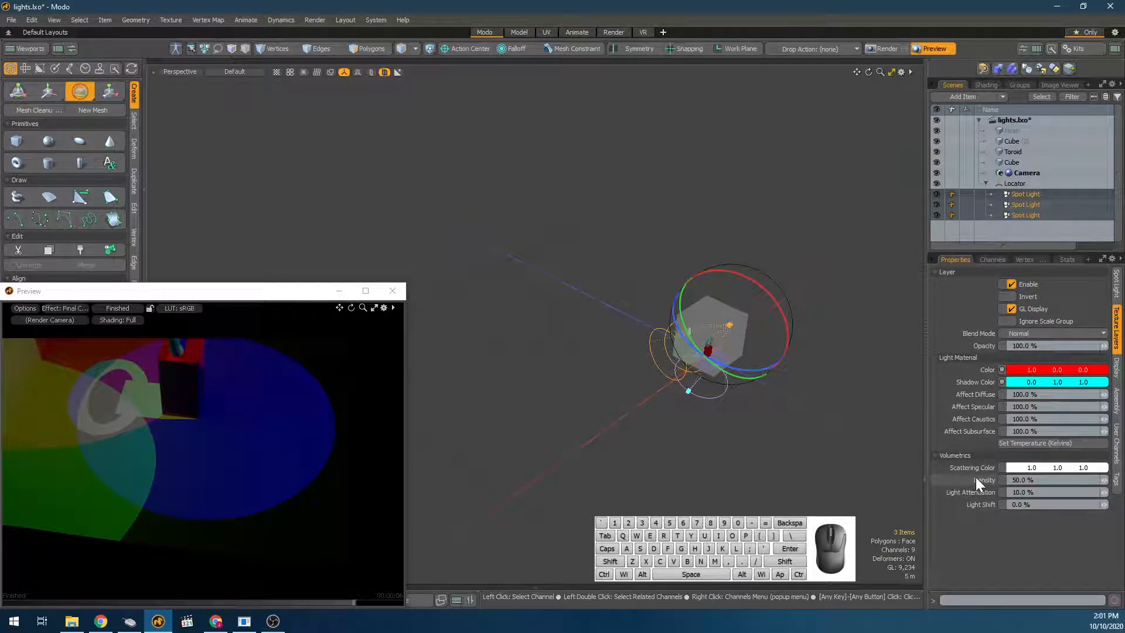
click(969, 462)
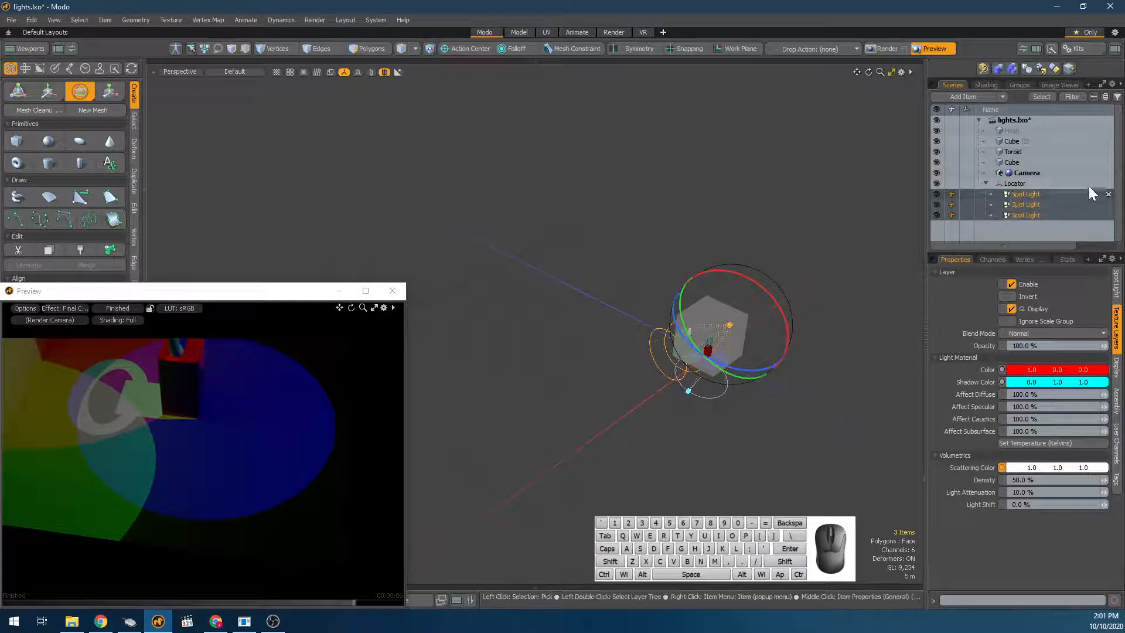
click(1018, 141)
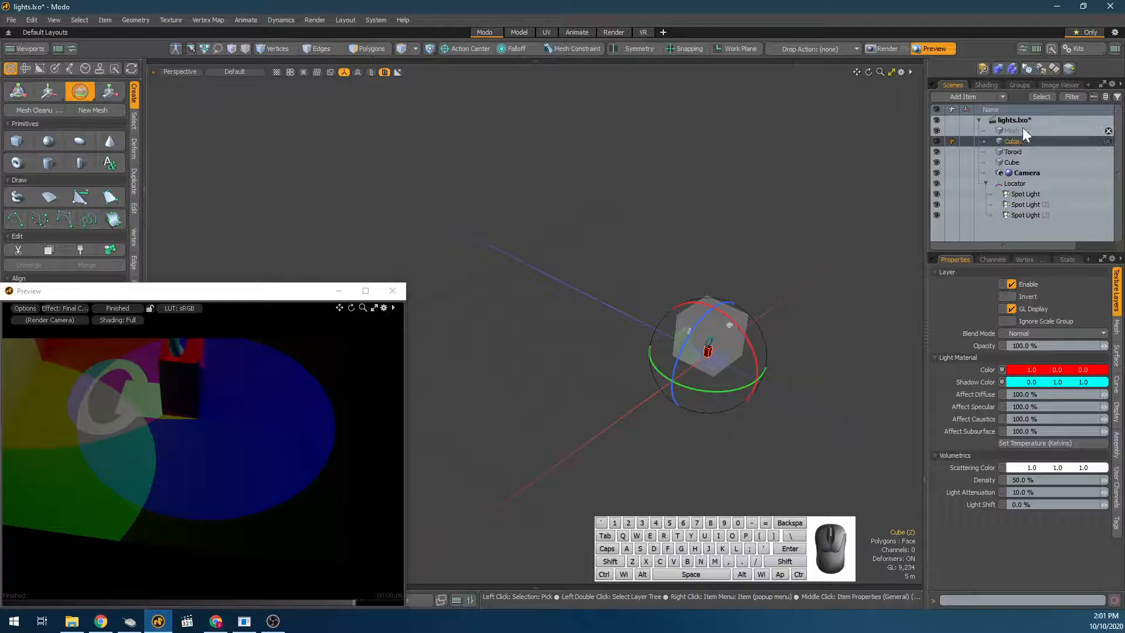
key(5)
Enable Volumetrics for all three spot lights under the locator.
click(1023, 194)
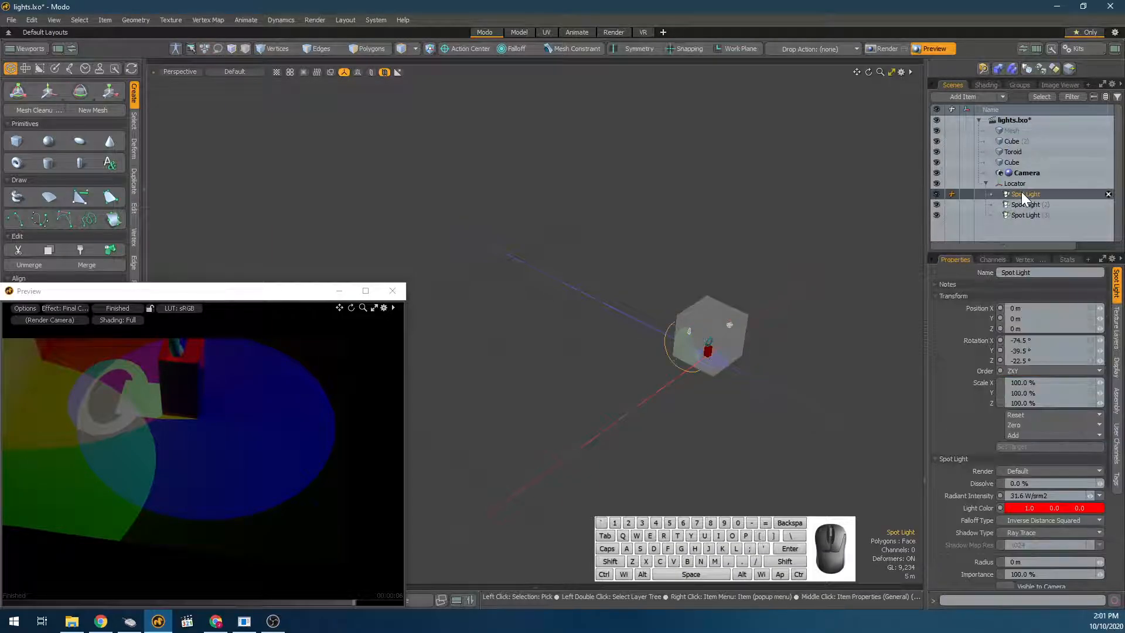
click(957, 460)
click(957, 459)
click(956, 459)
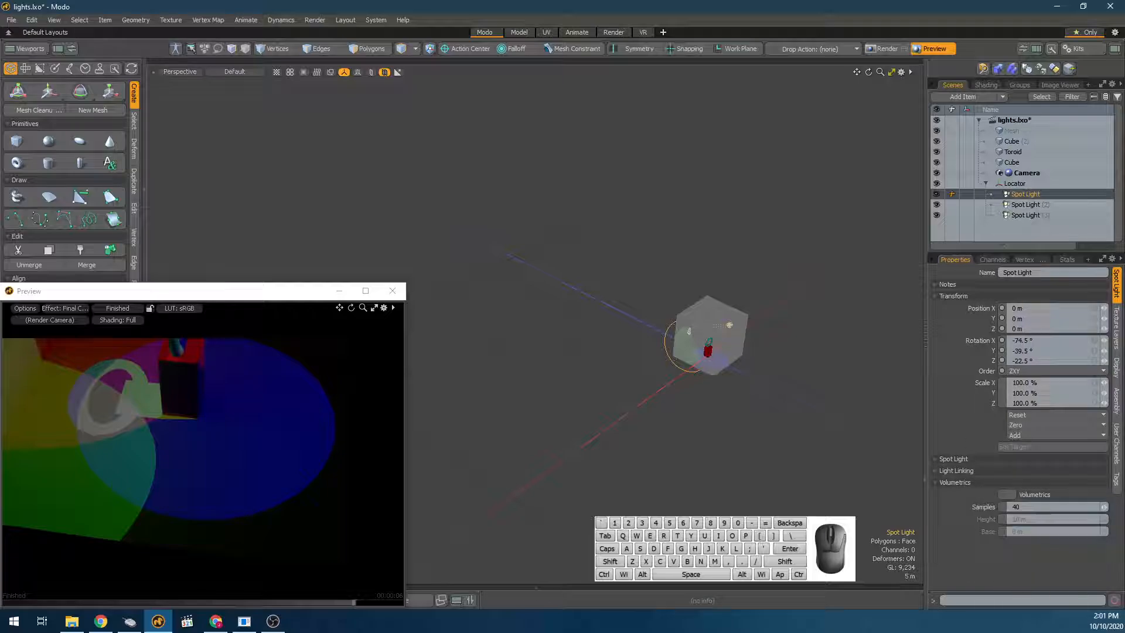
shift+click(1022, 216)
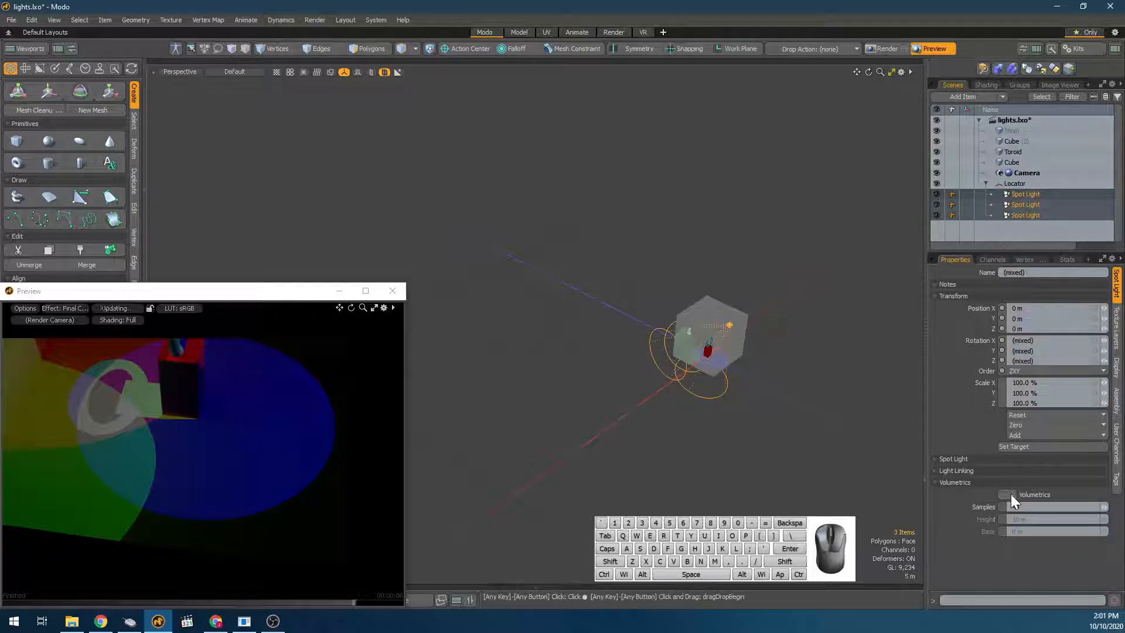
click(1009, 494)
Examine the colored volumetric beams and shadows around the cube and toroid in the render preview from several angles.
alt+drag(339, 395, 336, 366)
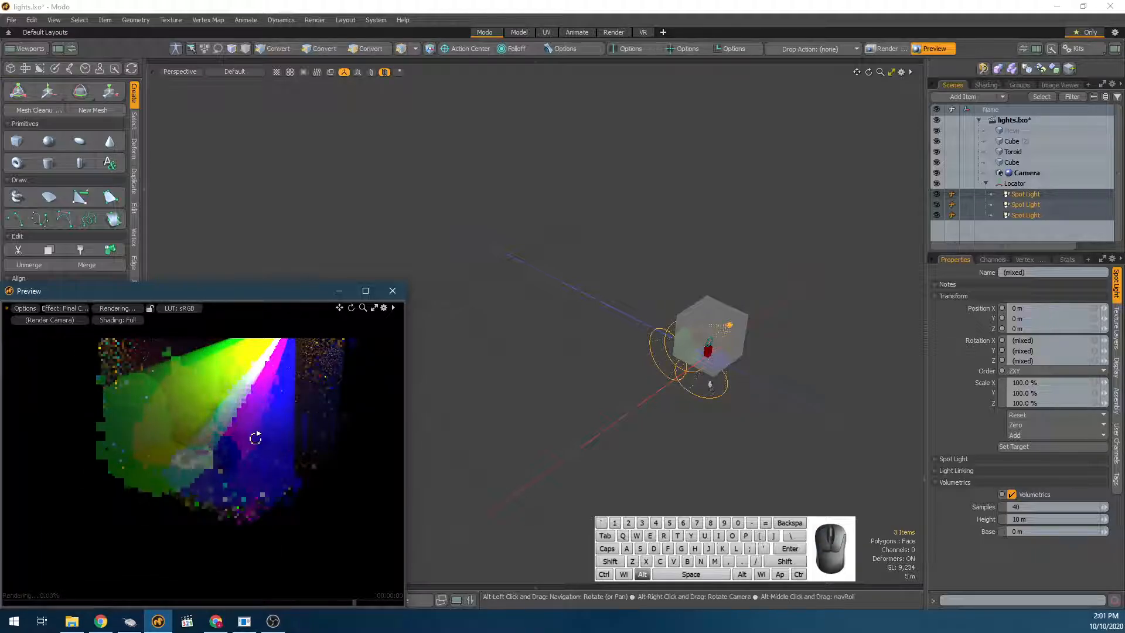
alt+drag(254, 438, 349, 379)
alt+drag(176, 417, 153, 461)
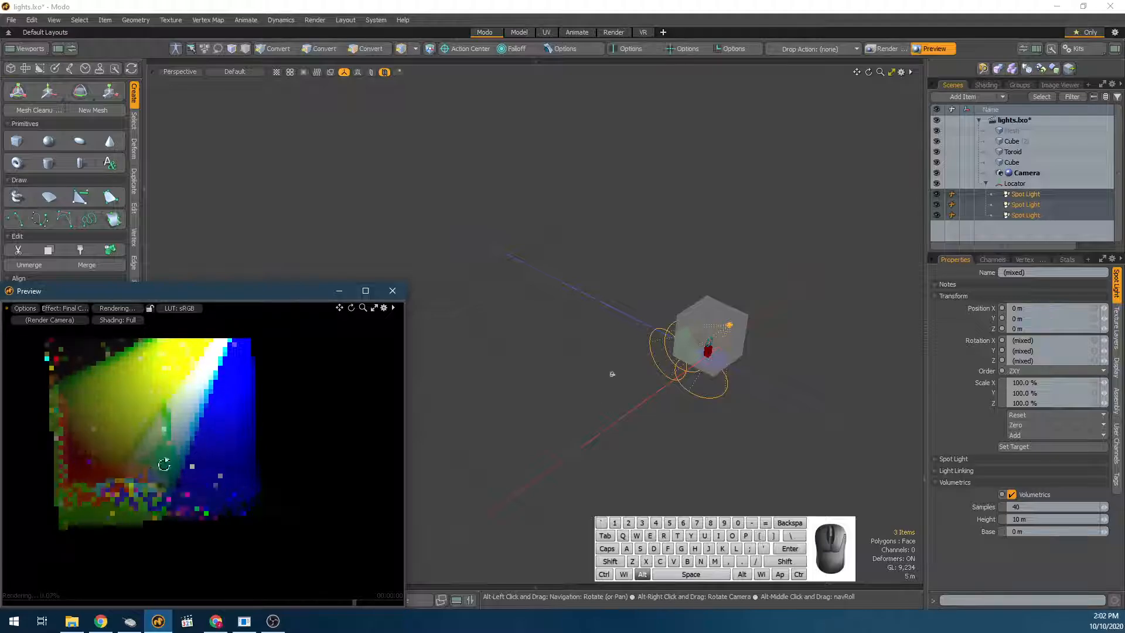
alt+drag(249, 482, 182, 472)
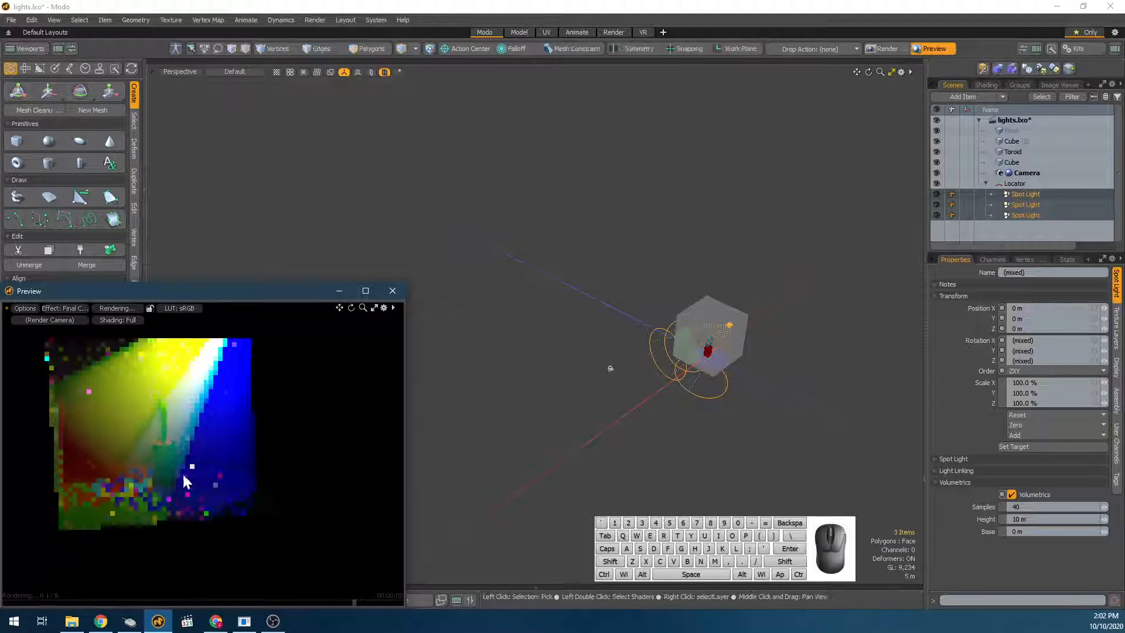
scroll(127, 434, up, 3)
alt+drag(127, 434, 96, 404)
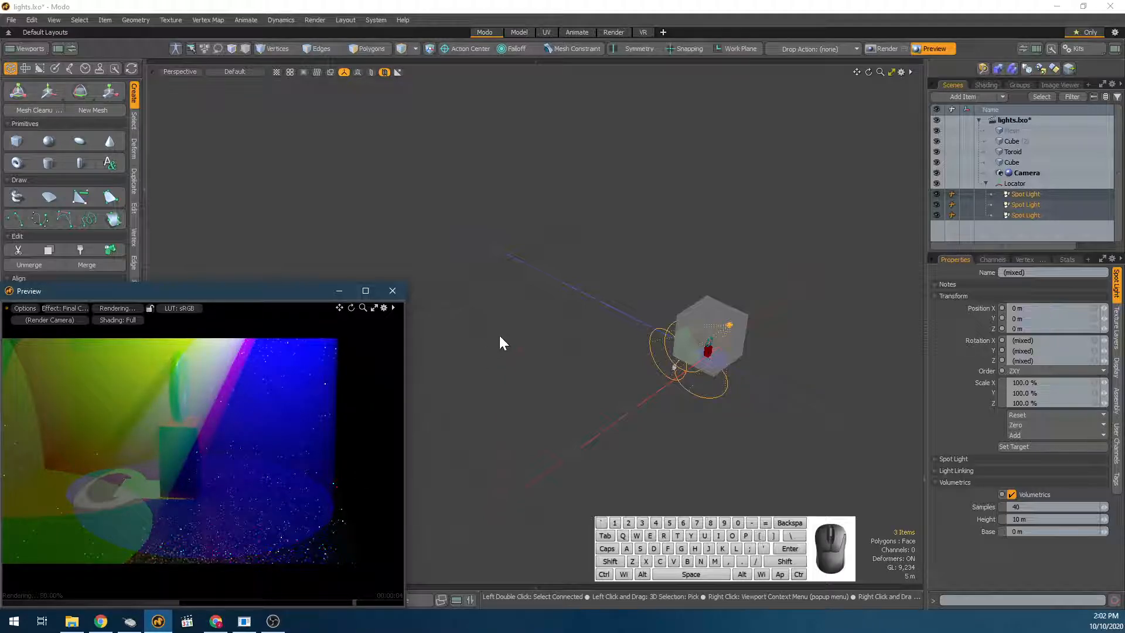
alt+shift+drag(193, 437, 269, 437)
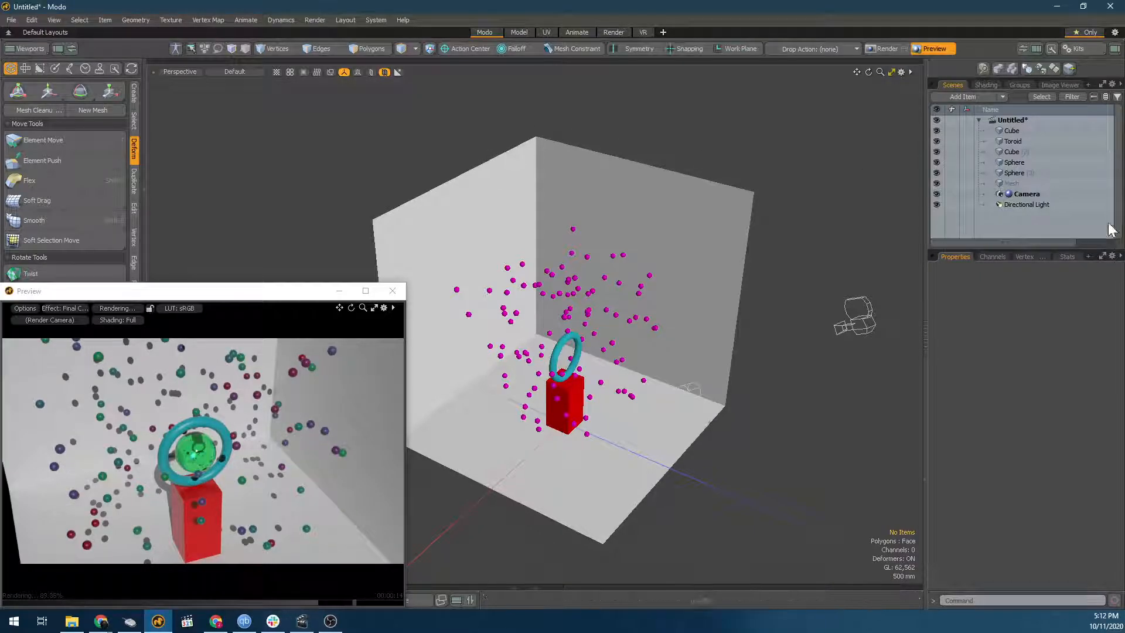
click(1018, 193)
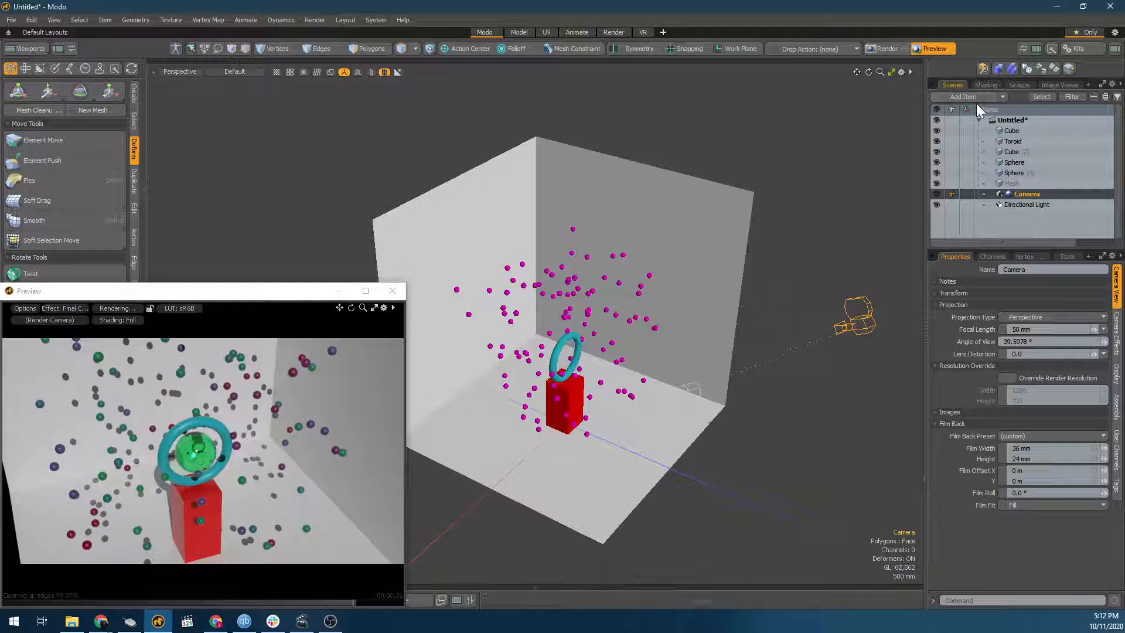
click(324, 20)
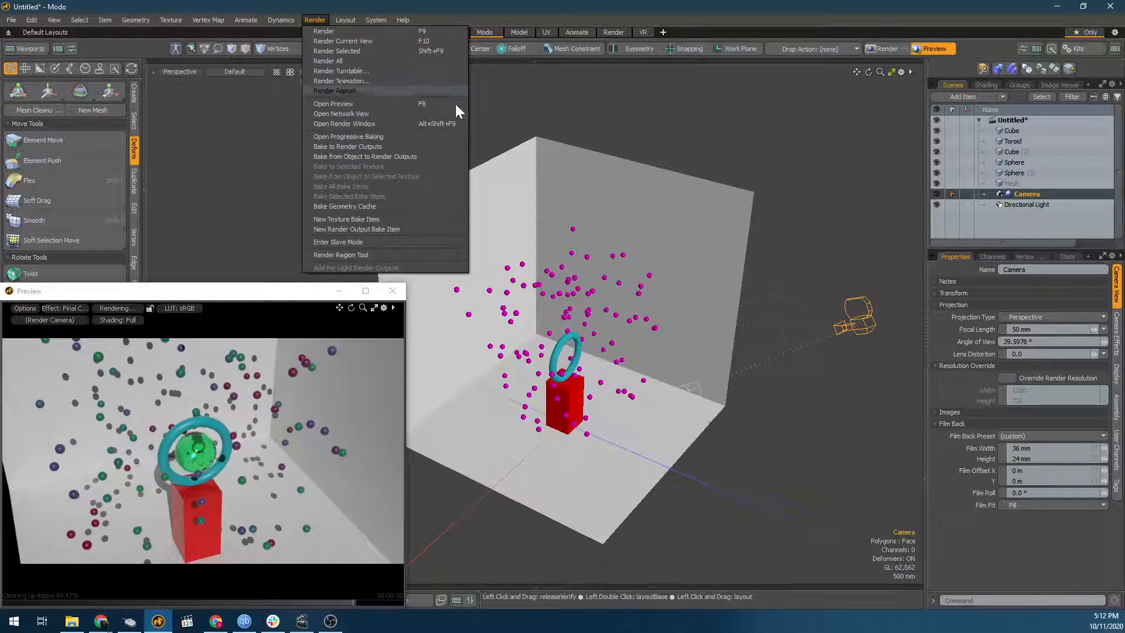
click(1067, 205)
Search the item library for camera and add a second Camera to the scene.
click(973, 98)
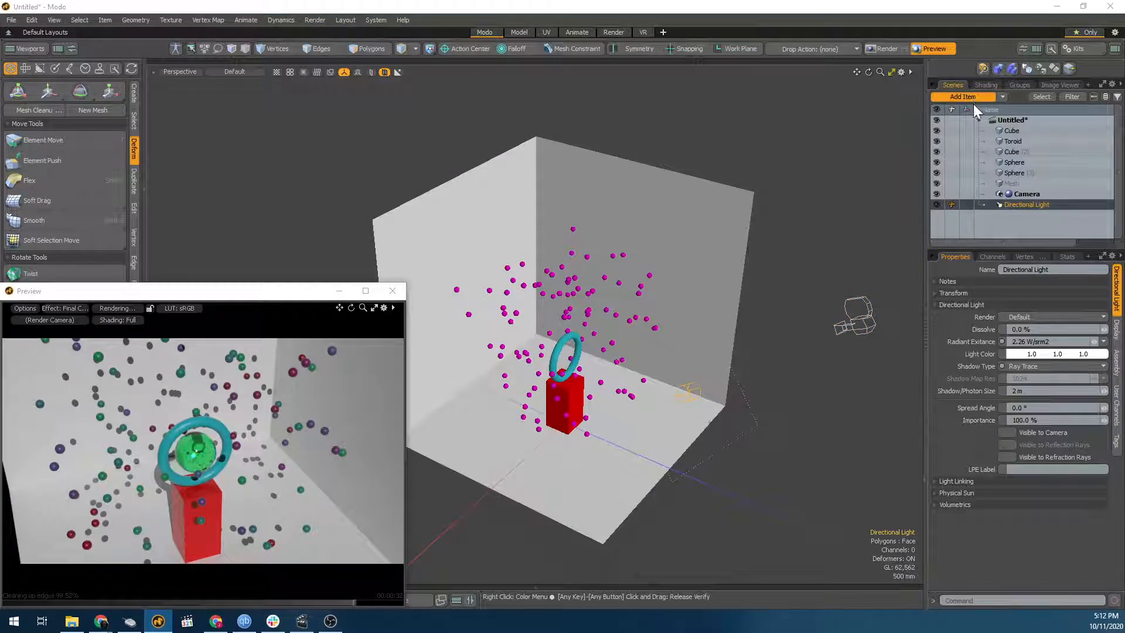
text(camera)
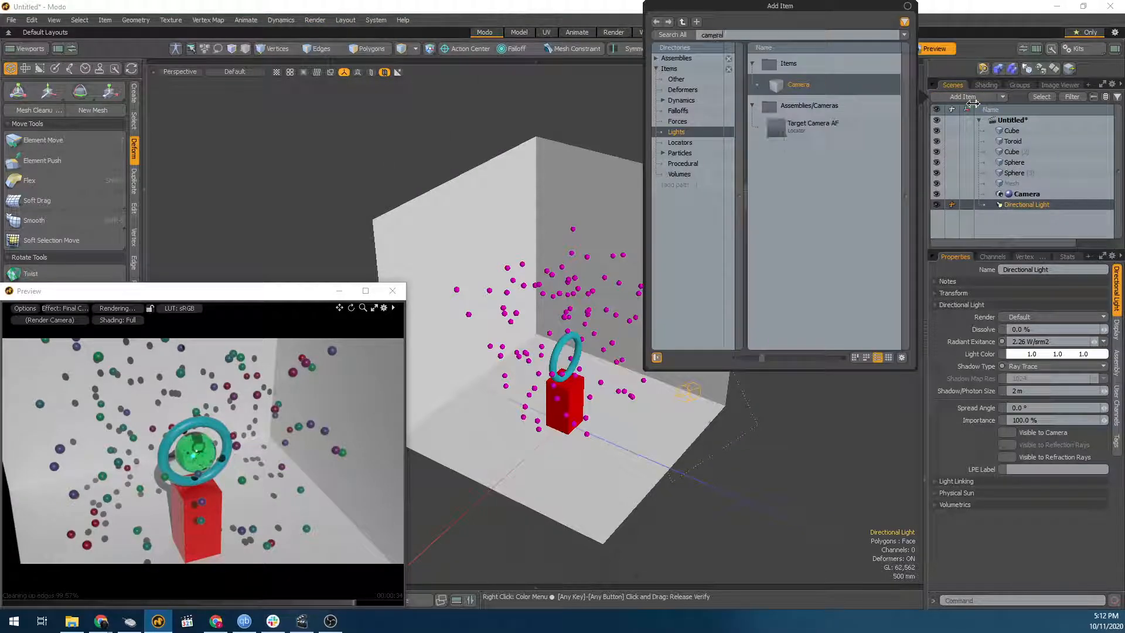
key(Return)
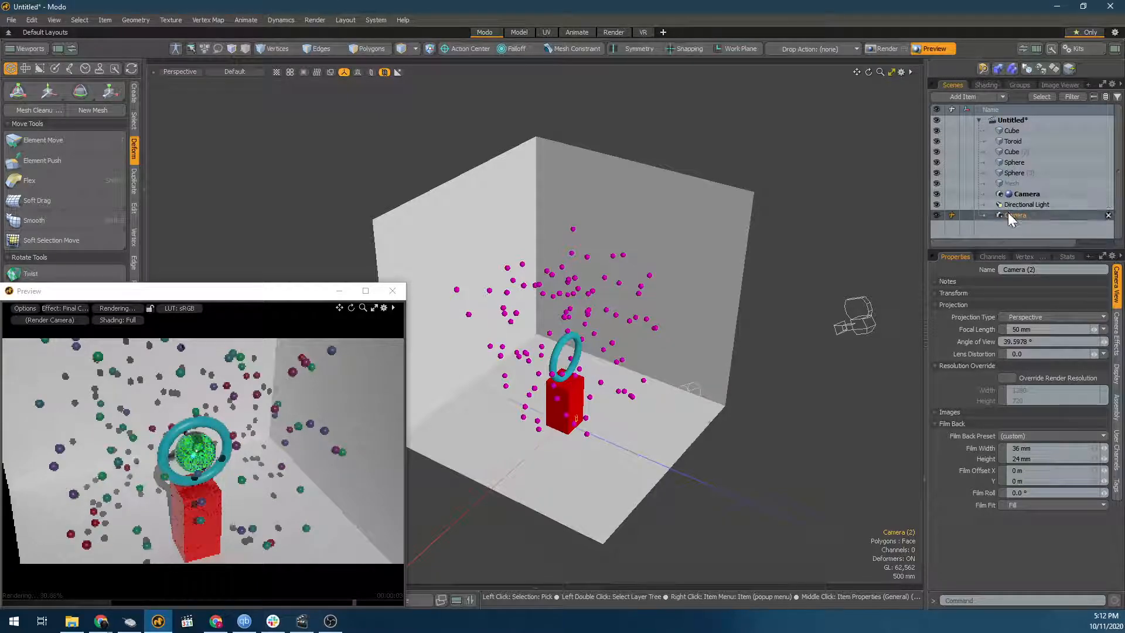
Switch the Render item's render camera to Camera (2) and back to Camera.
click(987, 85)
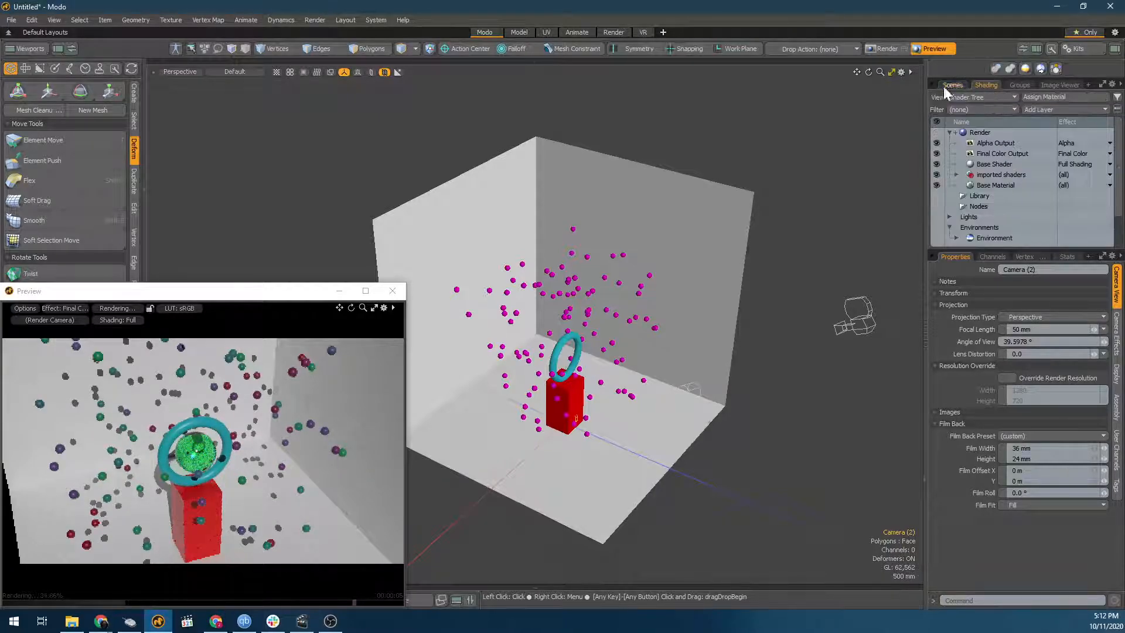
click(983, 131)
click(1051, 297)
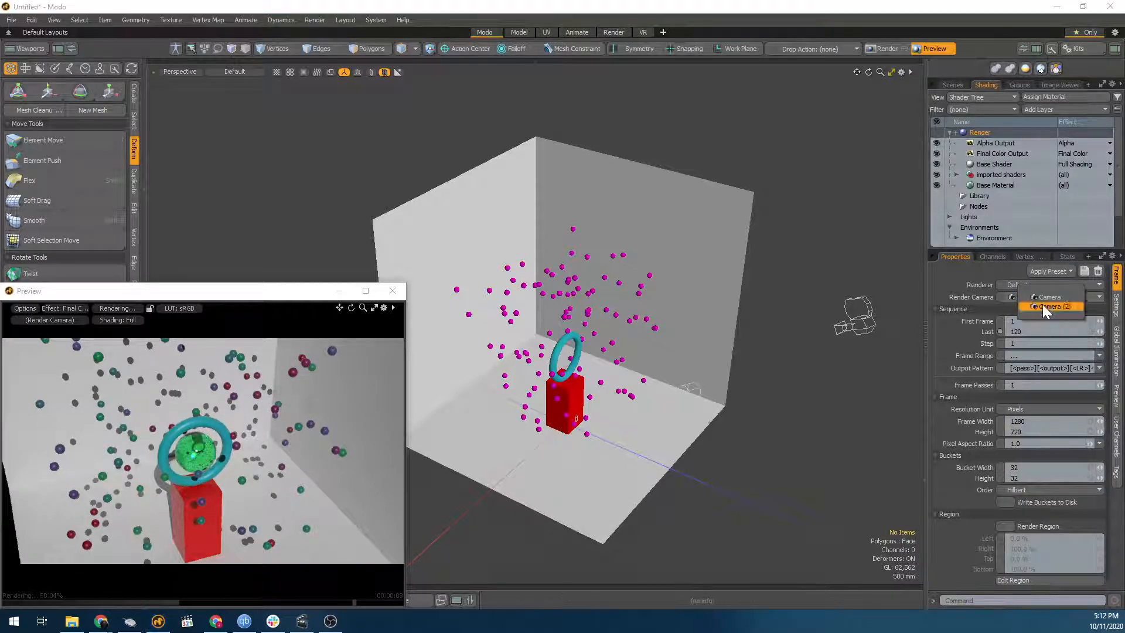
click(1043, 303)
click(953, 85)
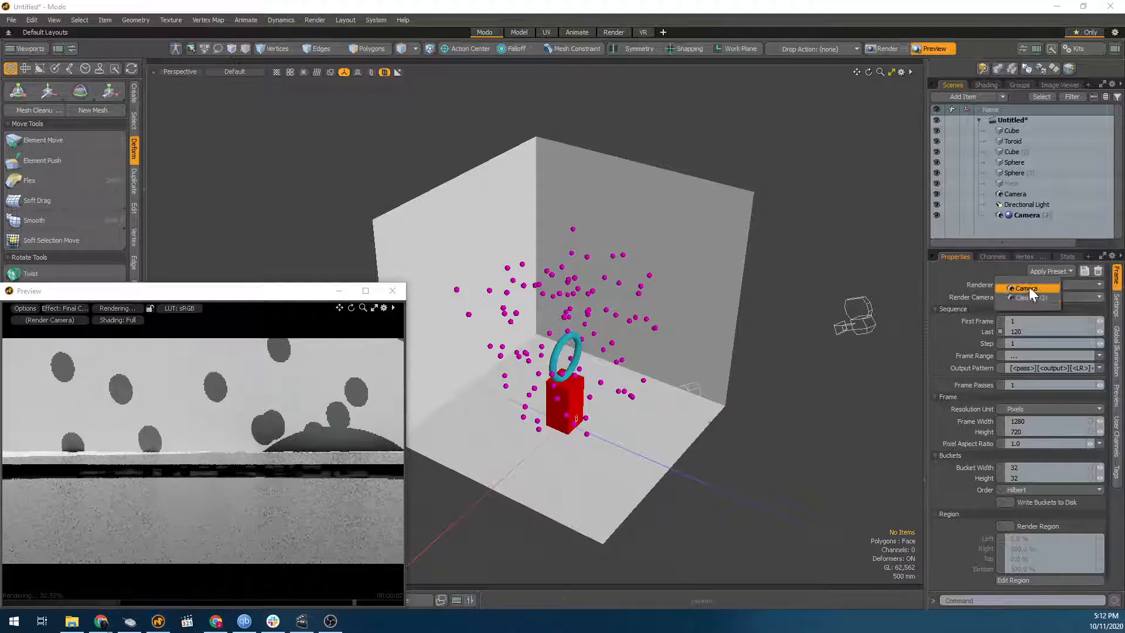
click(1008, 194)
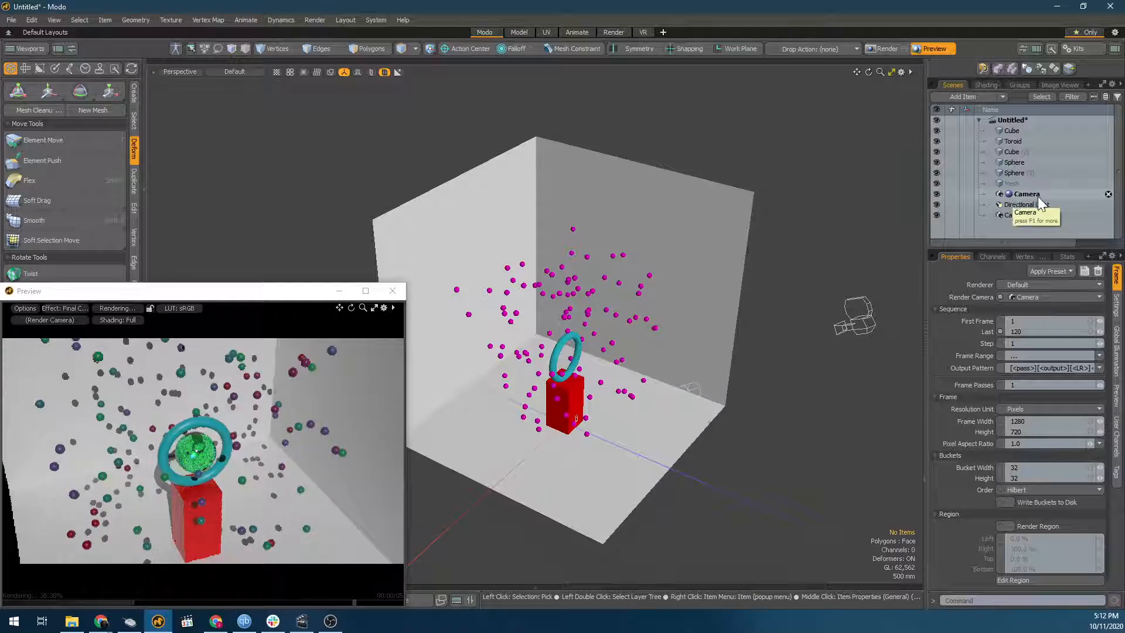
Select the first Camera and move it closer to the cube and toroid, lowering it slightly.
click(1037, 196)
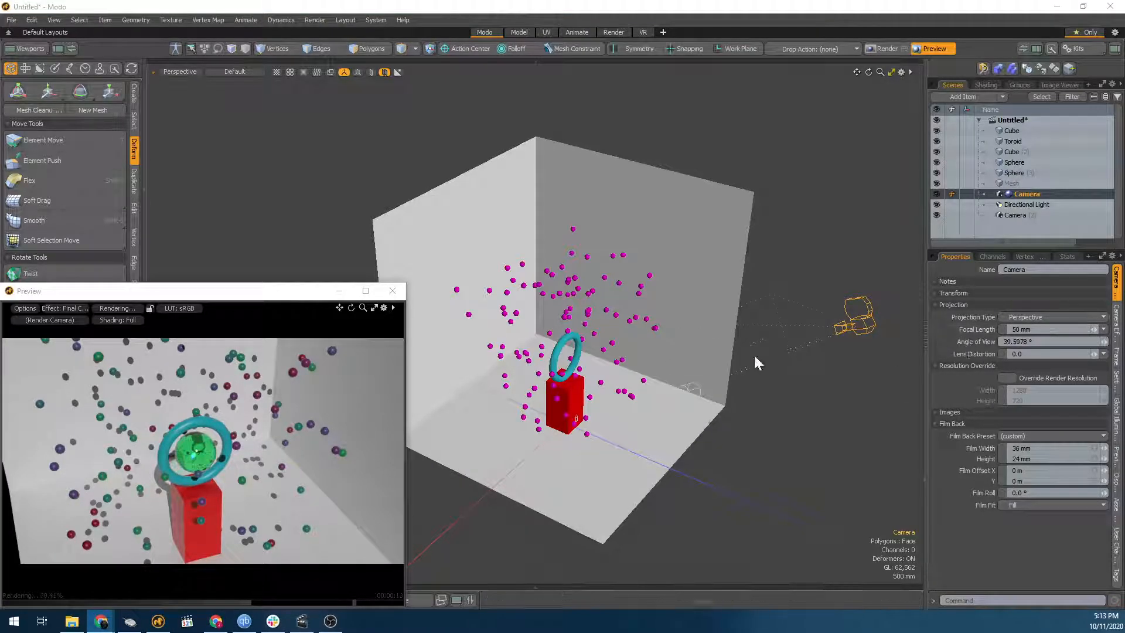
scroll(596, 387, up, 3)
alt+drag(598, 392, 589, 413)
scroll(621, 393, down, 3)
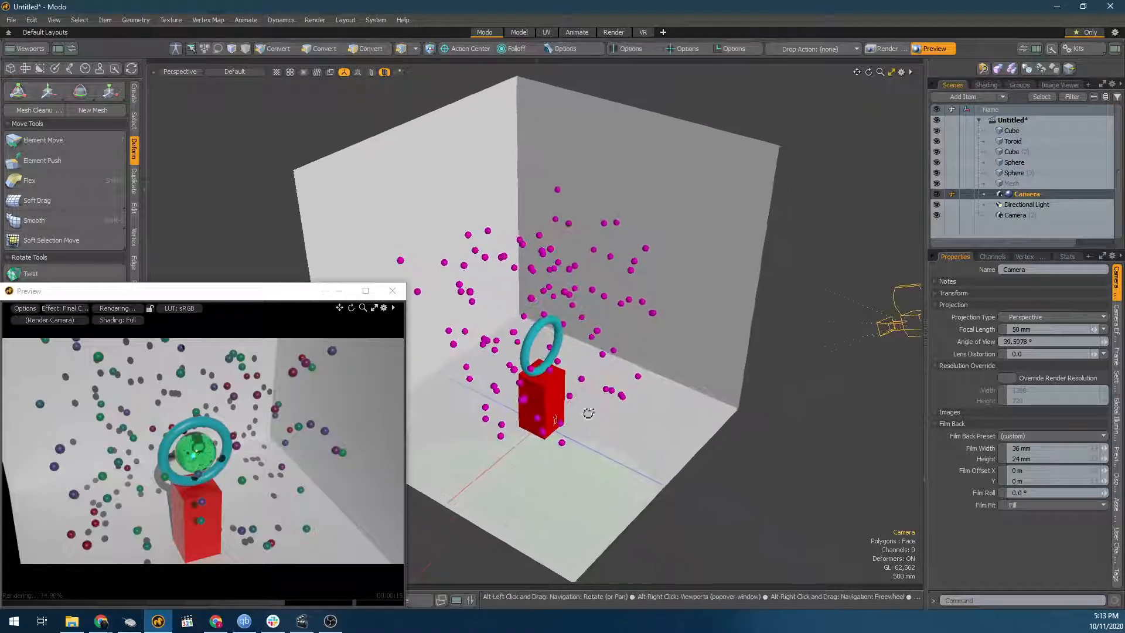
key(w)
scroll(883, 333, down, 3)
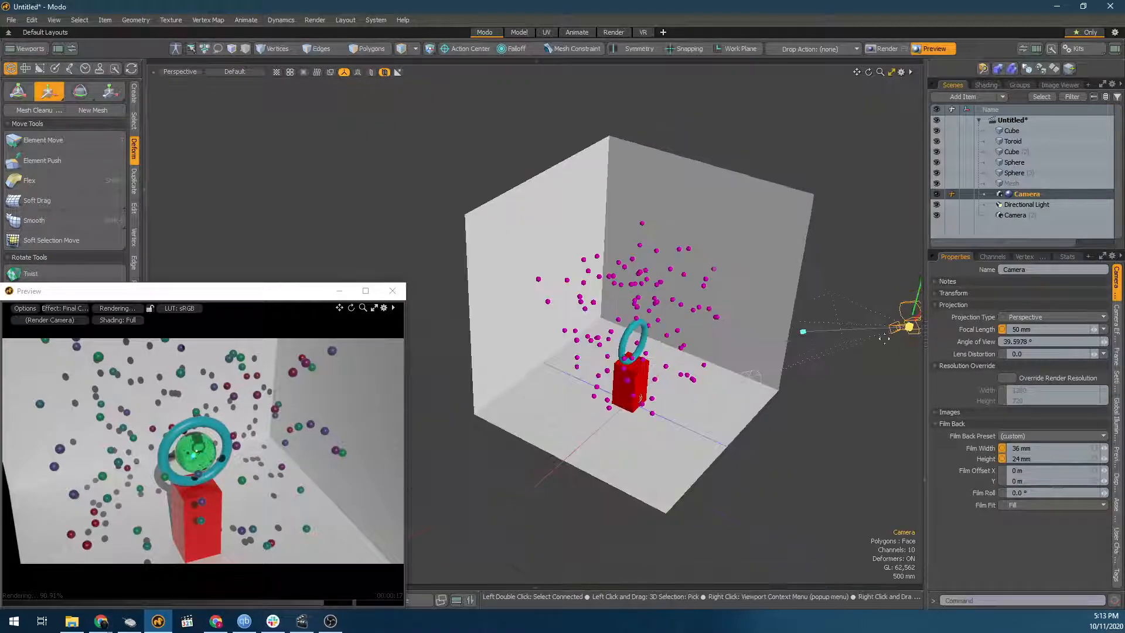
alt+shift+drag(854, 344, 793, 352)
drag(885, 356, 789, 322)
drag(735, 248, 730, 311)
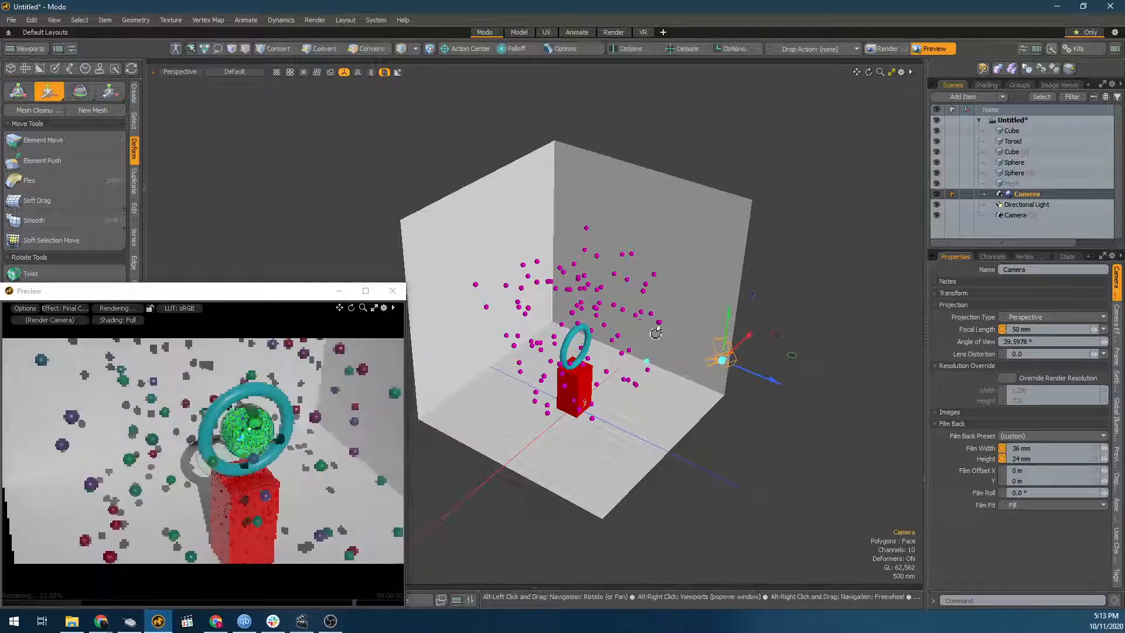
scroll(642, 330, down, 2)
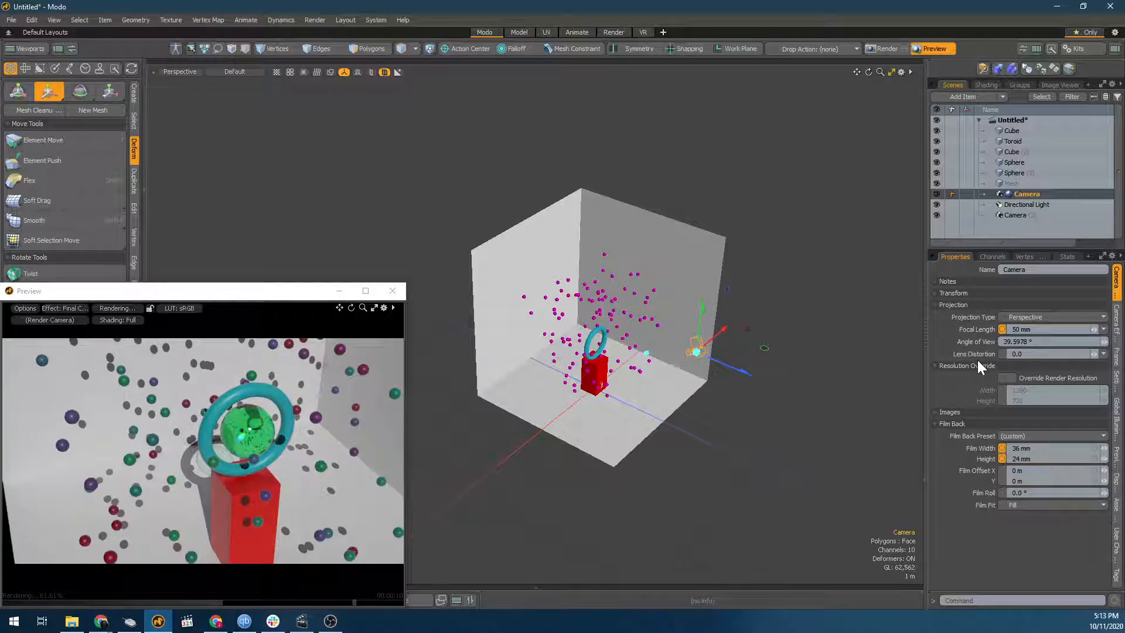
Narrow the first Camera's angle of view to 9.8° and widen it to 108.2°.
drag(1104, 342, 1052, 342)
click(1107, 346)
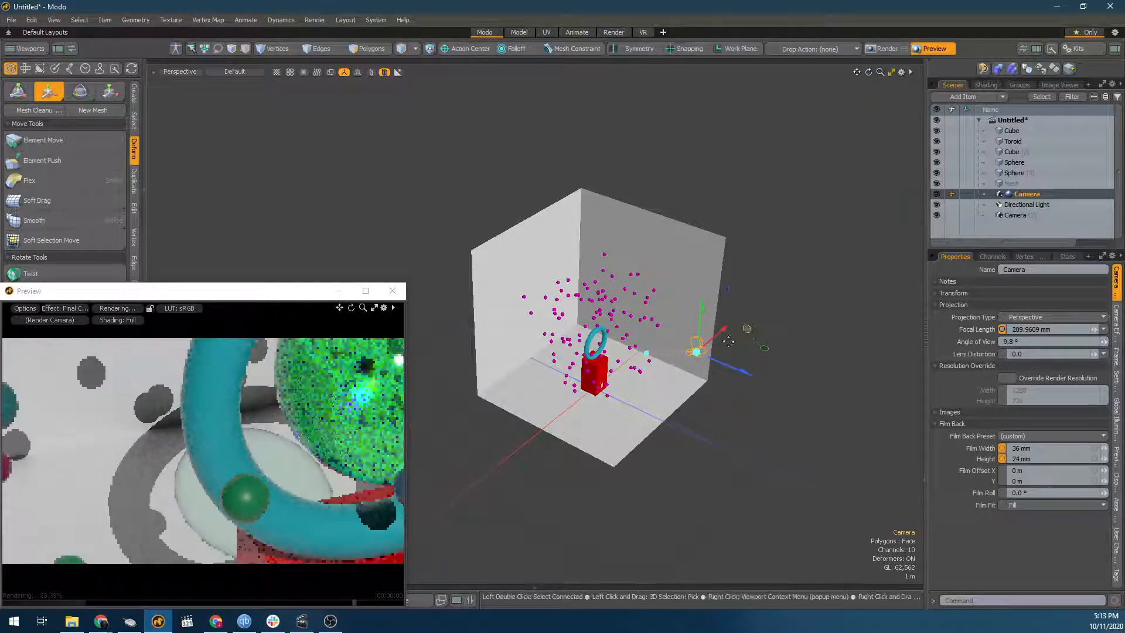
scroll(450, 380, up, 2)
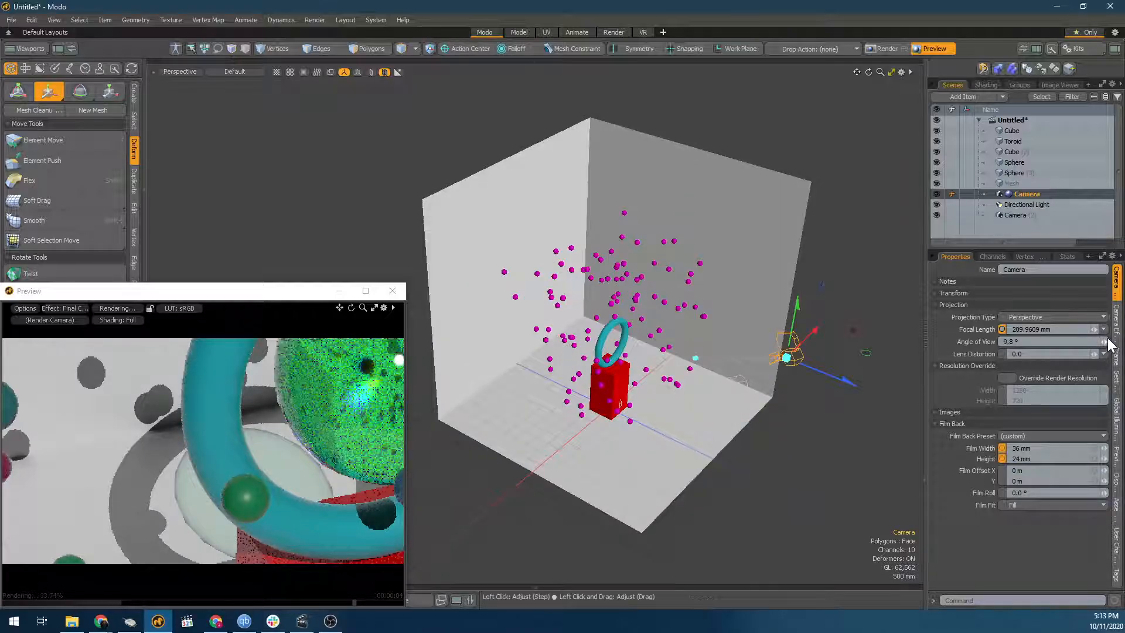
drag(1109, 346, 1105, 341)
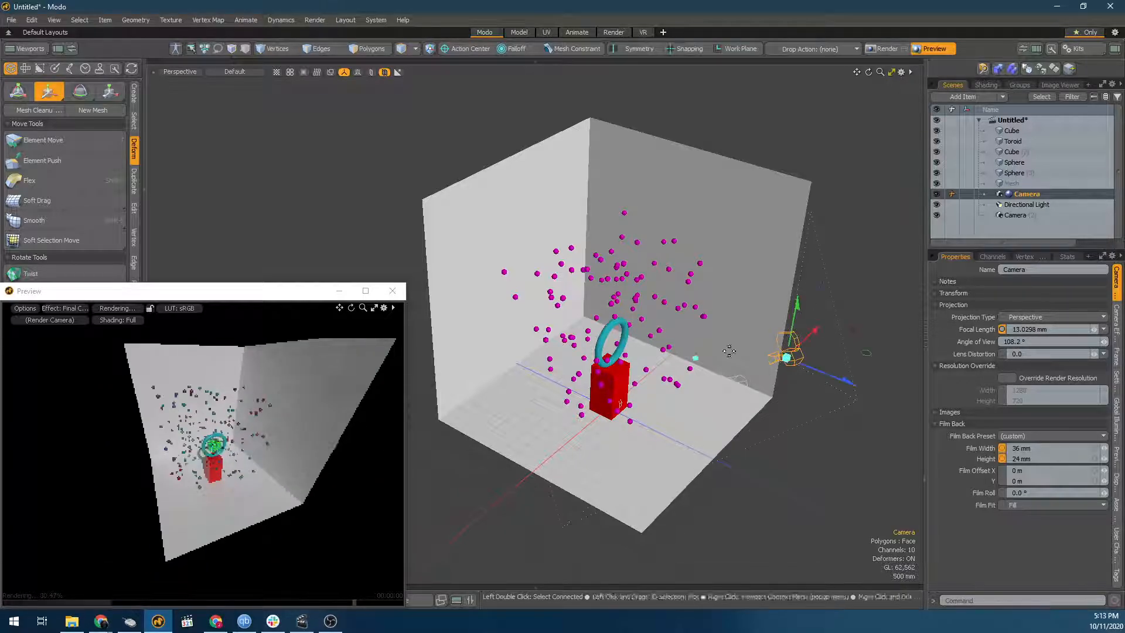
Orbit the render camera in the preview and move it in close beside the red cube and toroid.
alt+drag(188, 404, 237, 479)
scroll(232, 461, up, 3)
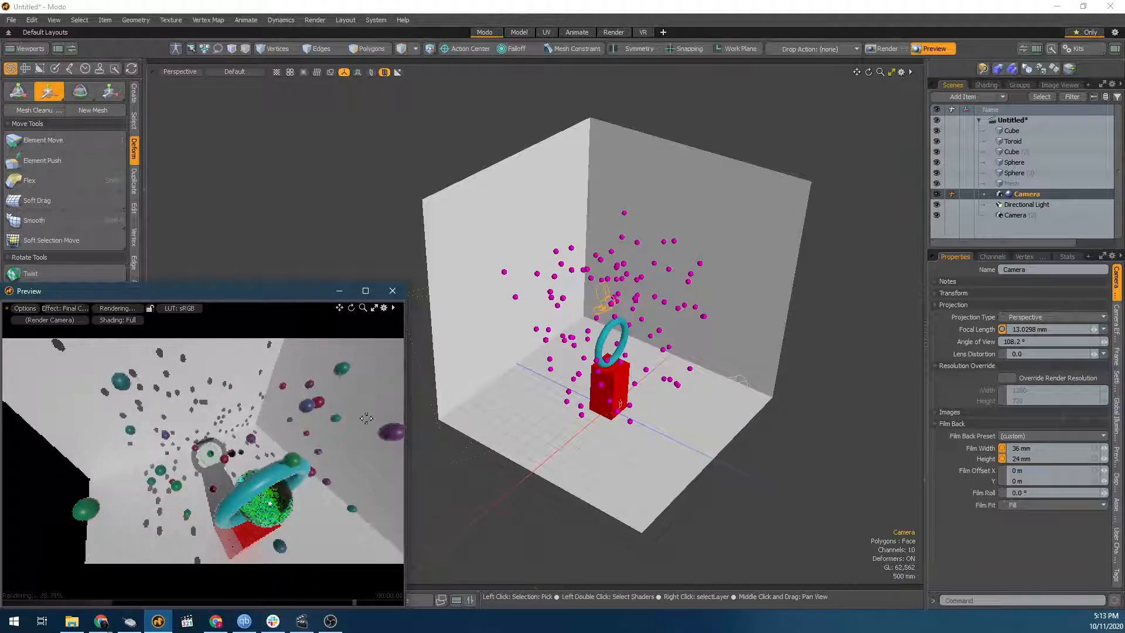
scroll(366, 418, up, 2)
scroll(442, 346, down, 3)
alt+drag(442, 347, 477, 352)
scroll(510, 306, up, 5)
scroll(511, 306, up, 2)
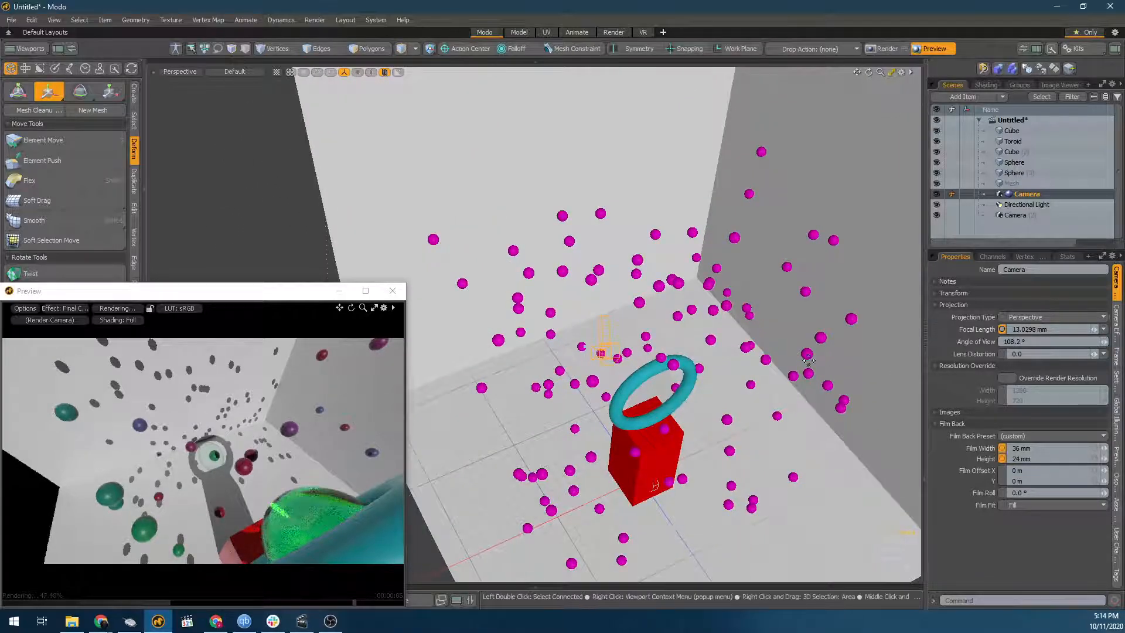
scroll(808, 360, up, 3)
alt+drag(550, 347, 669, 508)
drag(535, 358, 469, 318)
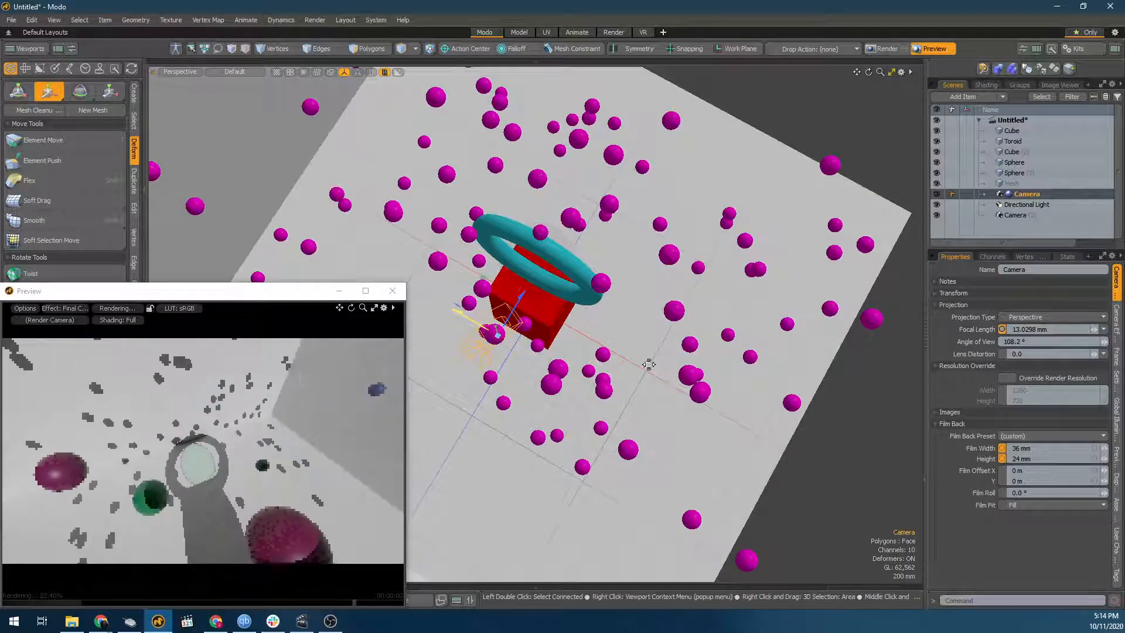
Widen the Camera's angle of view to 172.9° and reduce it to 105.6°.
alt+drag(648, 364, 517, 400)
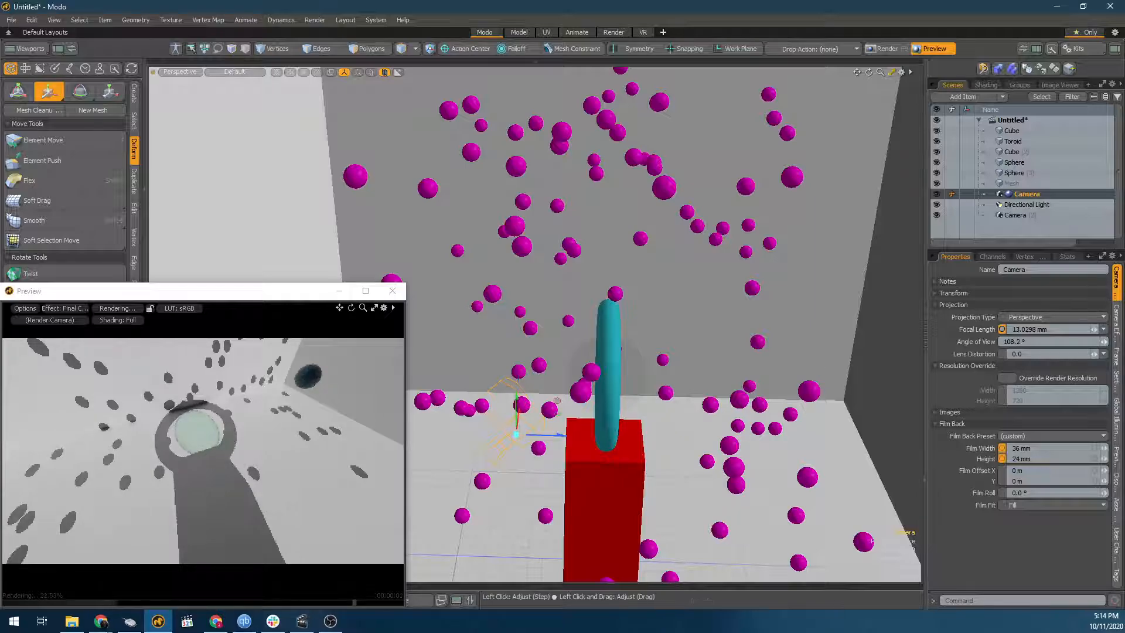
drag(1104, 342, 1102, 342)
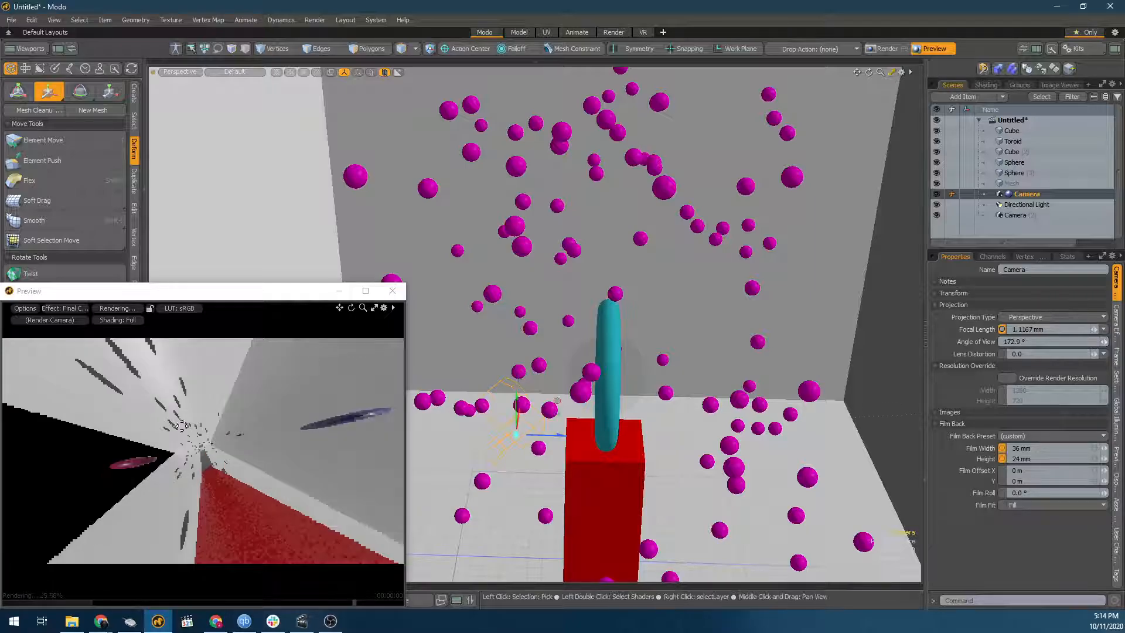
mouse_move(224, 466)
alt+mouse_down()
mouse_move(290, 527)
mouse_move(225, 472)
alt+mouse_up()
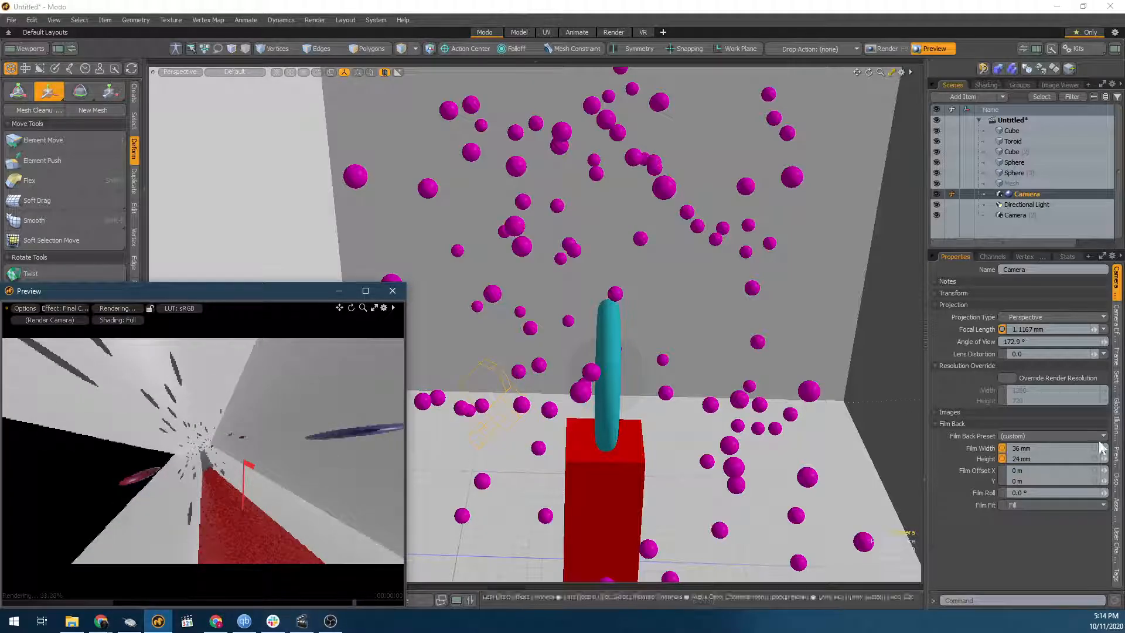
drag(1110, 343, 1039, 343)
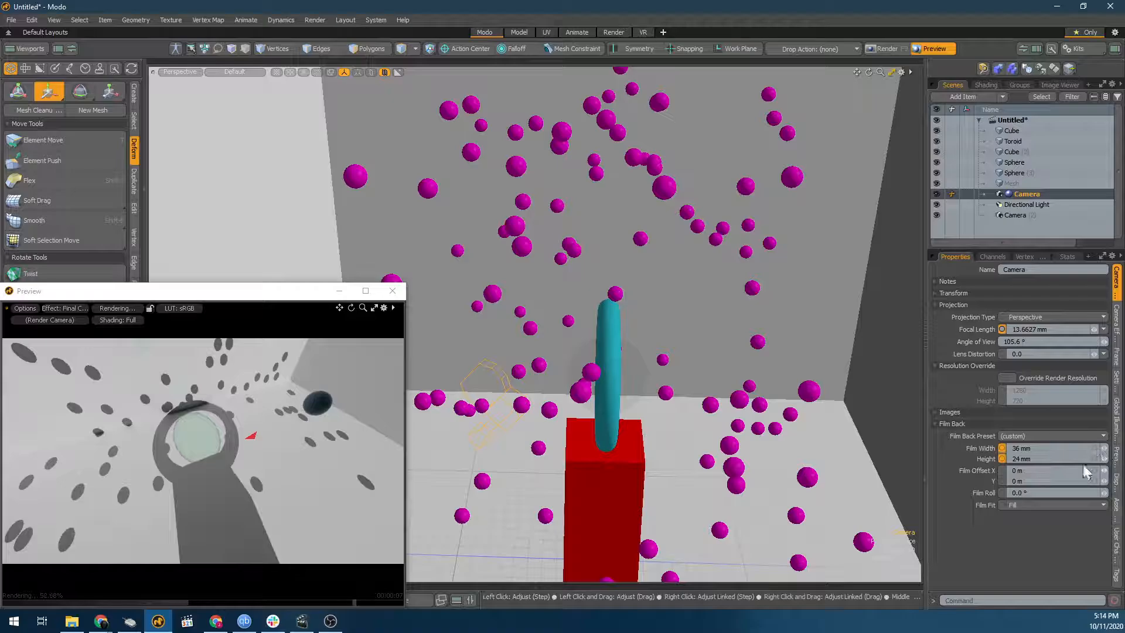
Check Camera (2)'s focal length and set the first Camera's focal length to 50 mm.
alt+drag(790, 497, 721, 487)
scroll(735, 482, down, 3)
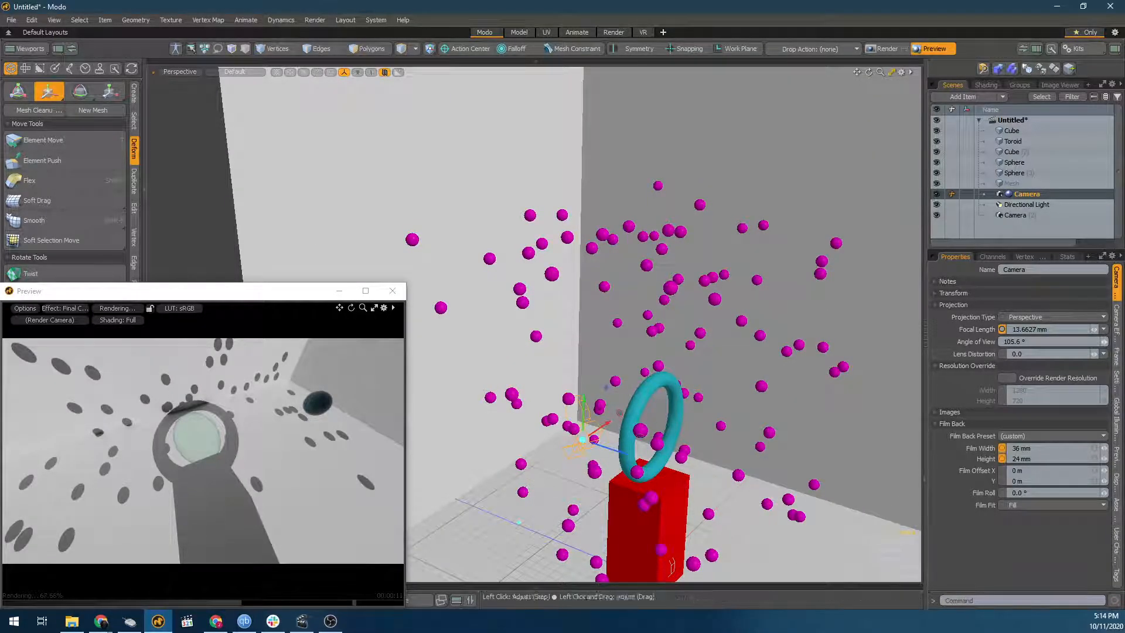
click(1015, 216)
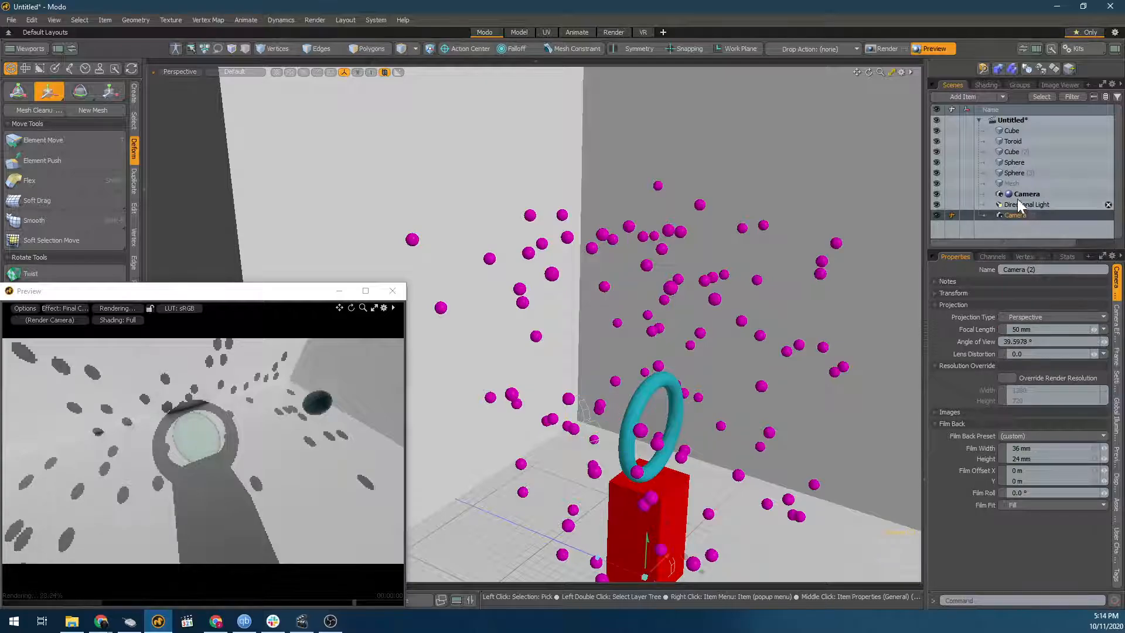
click(1022, 193)
click(1048, 330)
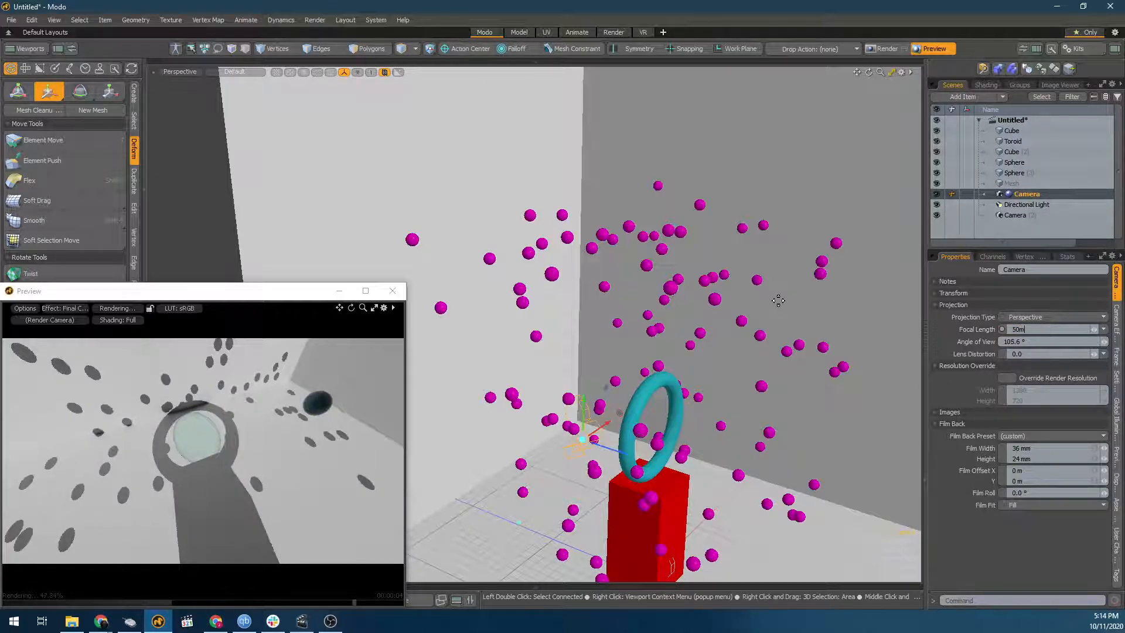
text(50mm)
key(Tab)
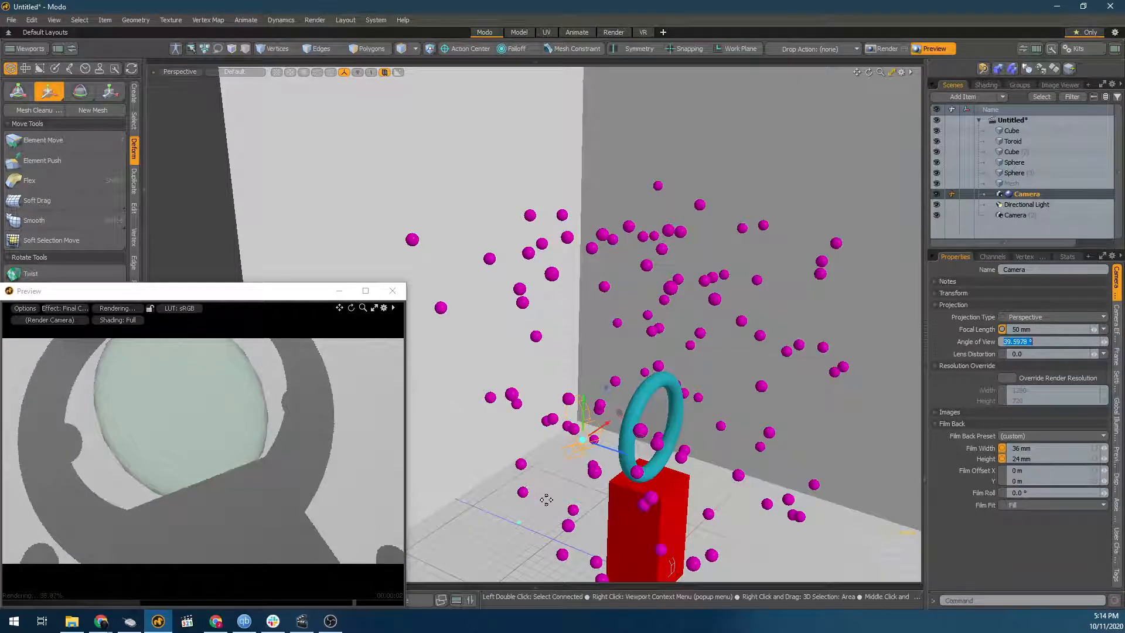
text(w)
key(Return)
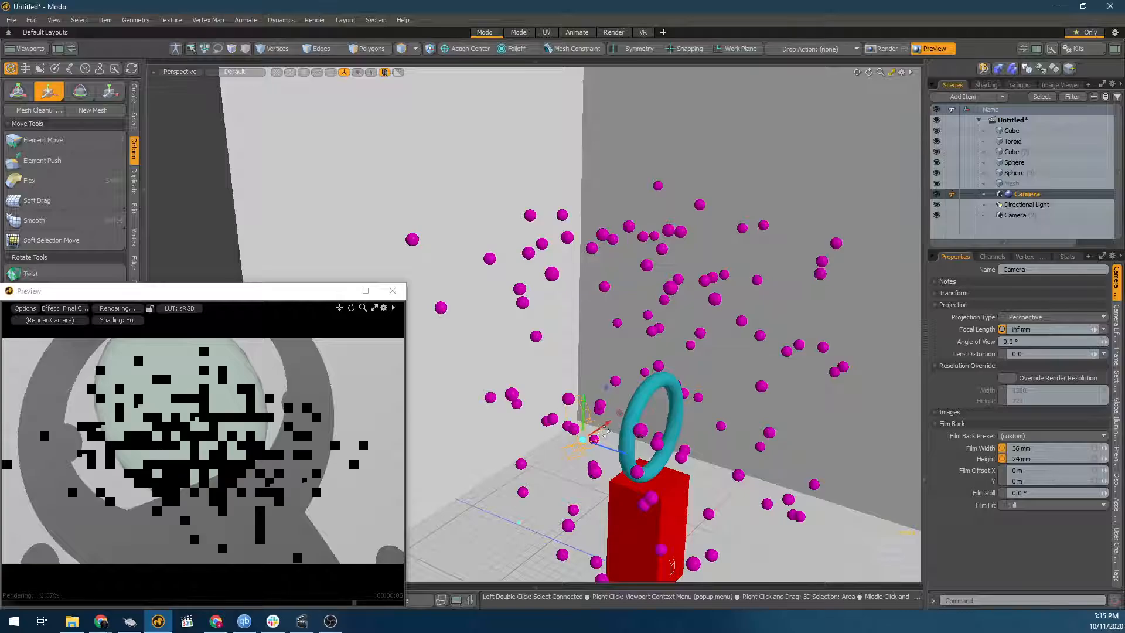
Move the first Camera out away from the cube, raise it, and set its focal length to 50 mm.
scroll(573, 412, down, 3)
alt+drag(574, 412, 592, 419)
key(w)
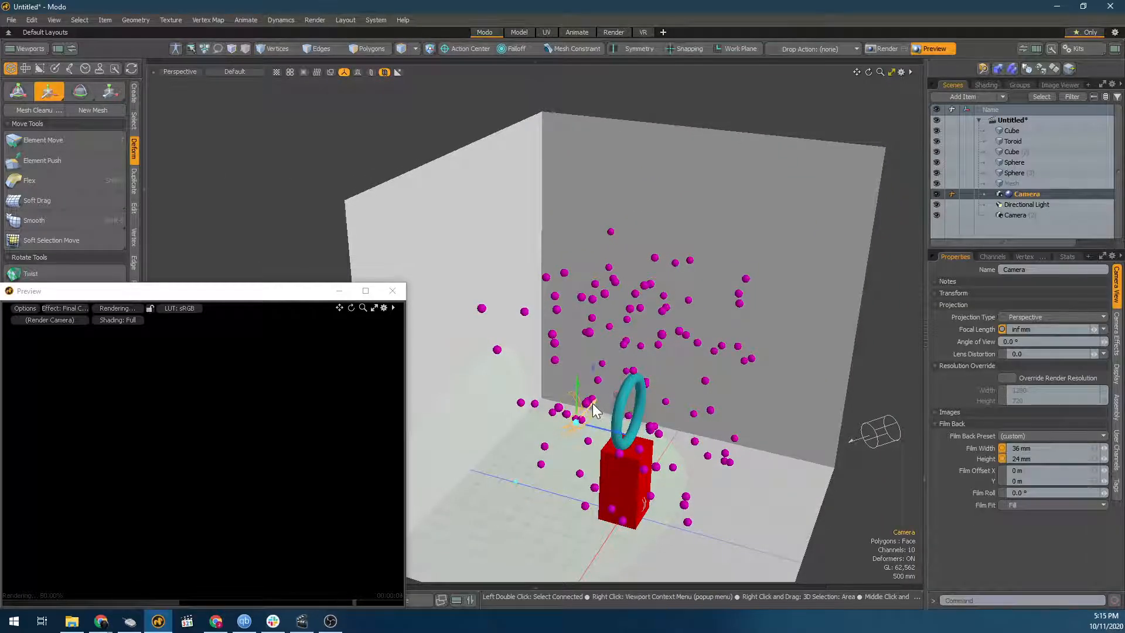
drag(593, 410, 807, 478)
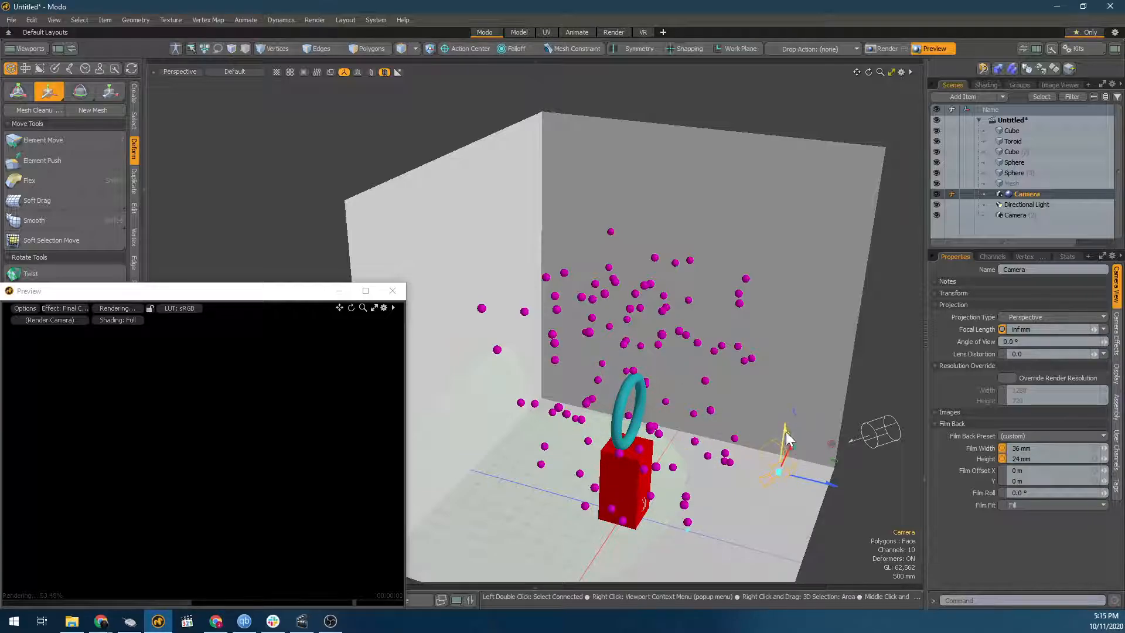
drag(787, 438, 789, 391)
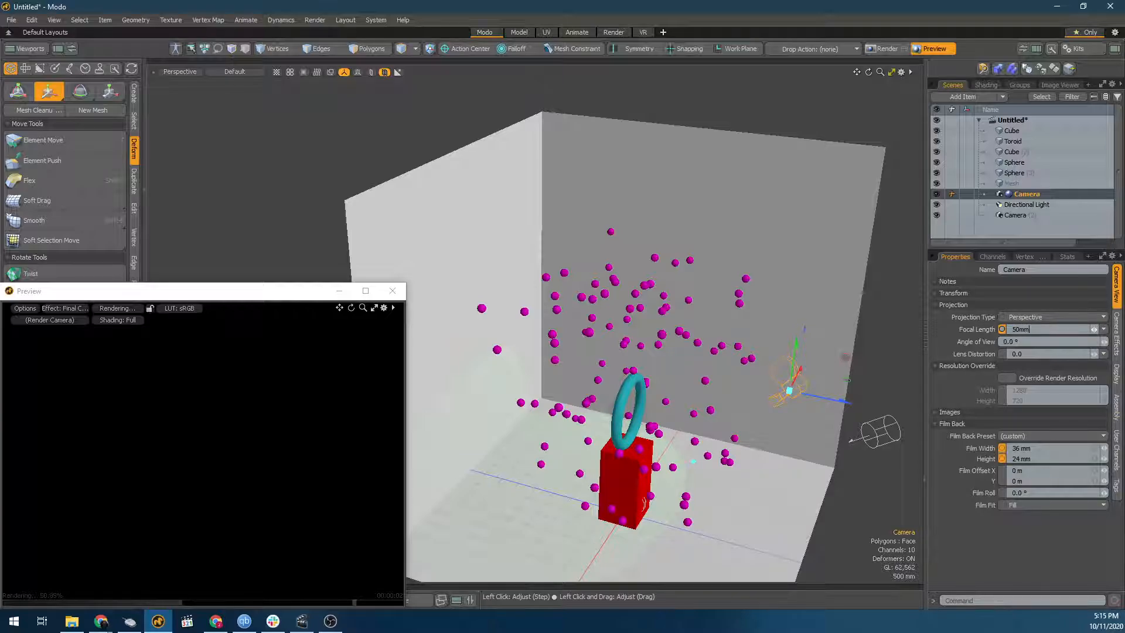
key(Tab)
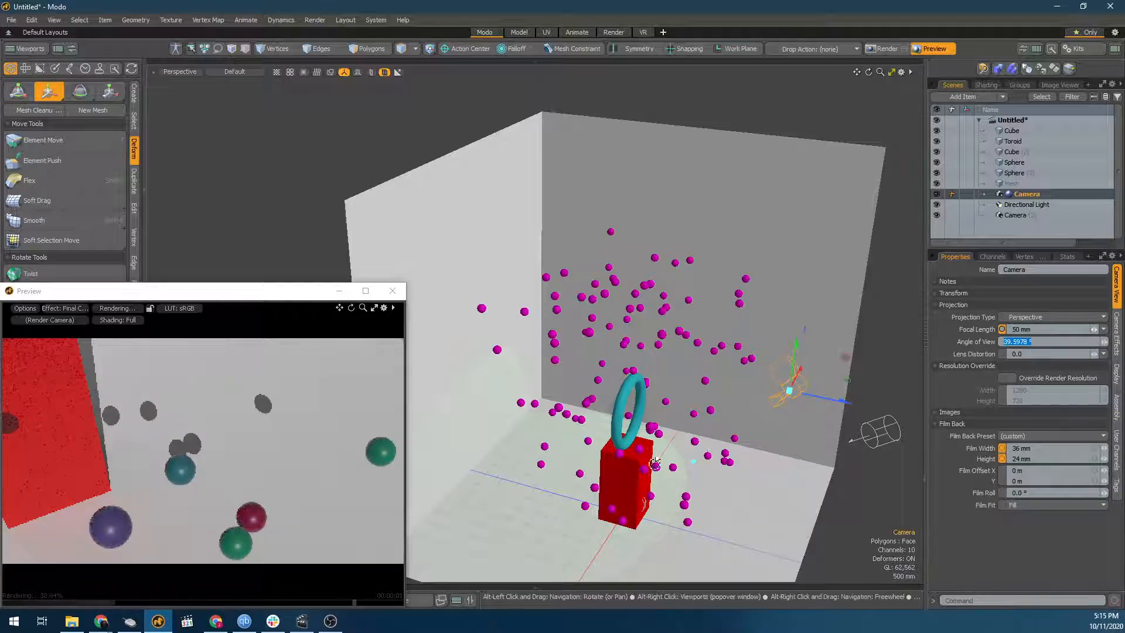
Orbit the render camera in the preview to frame the toroid and green sphere above the red cube.
alt+drag(654, 464, 736, 469)
alt+drag(248, 419, 318, 417)
middle_drag(318, 418, 283, 412)
Look through the first Camera in the 3D viewport and orbit it to an angled view of the toroid and cube.
click(179, 72)
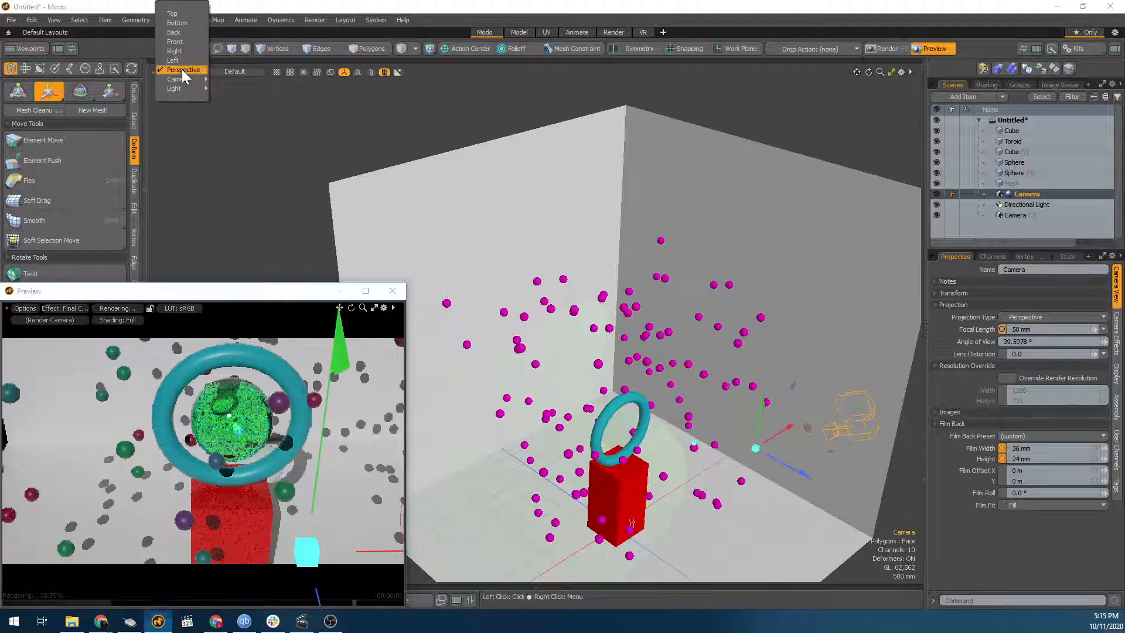
mouse_move(178, 79)
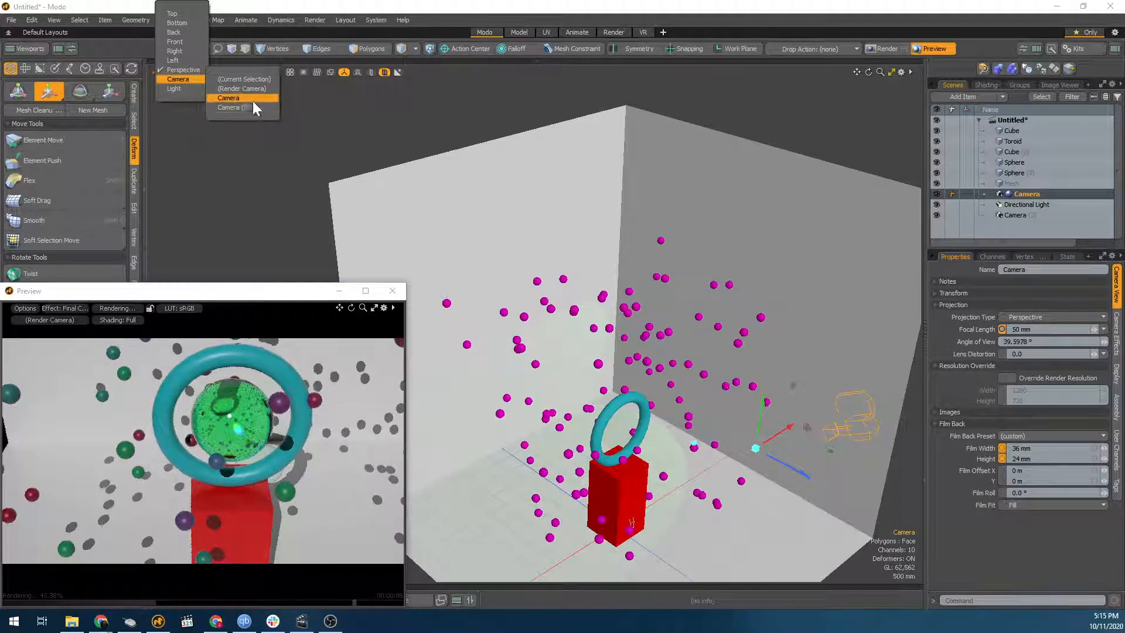
click(252, 99)
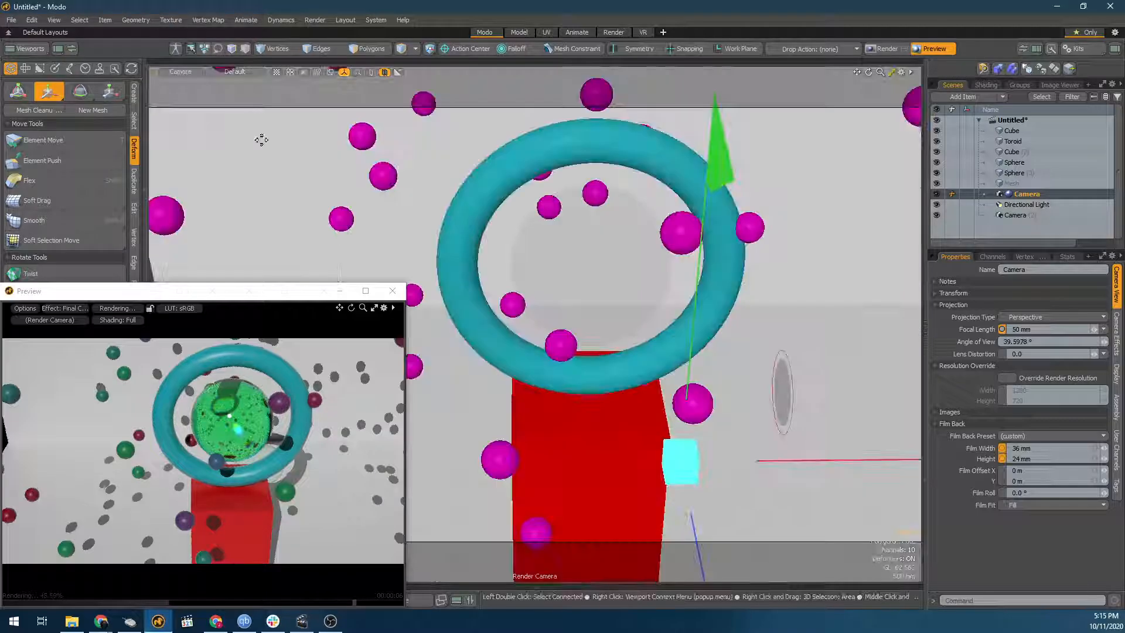
alt+drag(620, 328, 516, 369)
Return the 3D viewport to Perspective and pull the render camera back slightly in the preview.
click(180, 71)
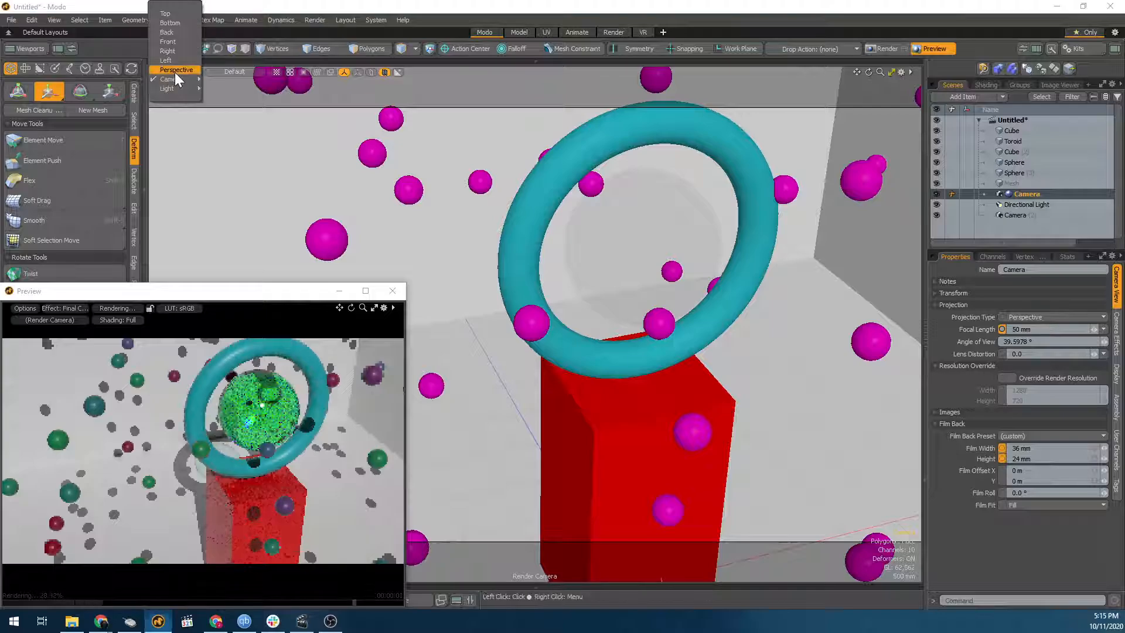
click(185, 70)
scroll(503, 337, down, 3)
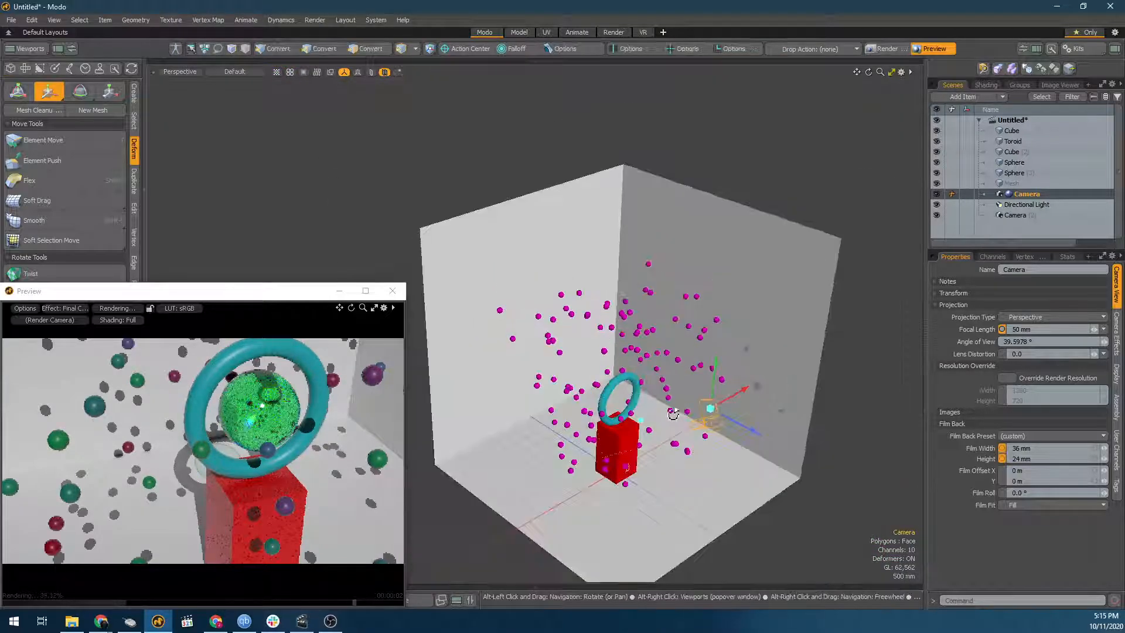
alt+shift+drag(669, 404, 598, 369)
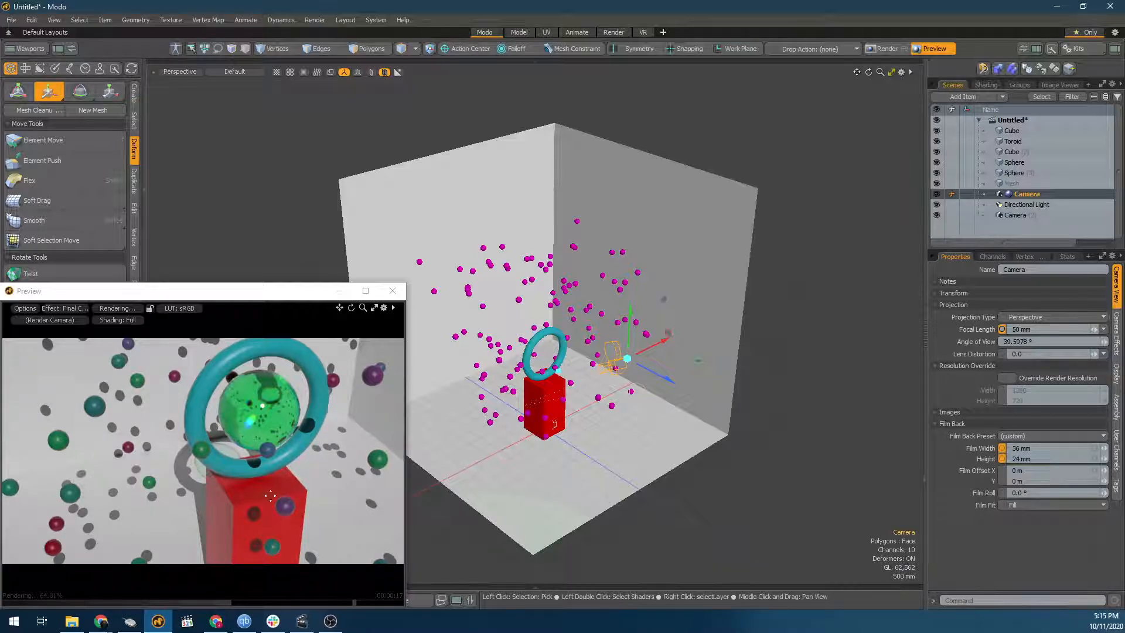
ctrl+alt+drag(270, 496, 165, 577)
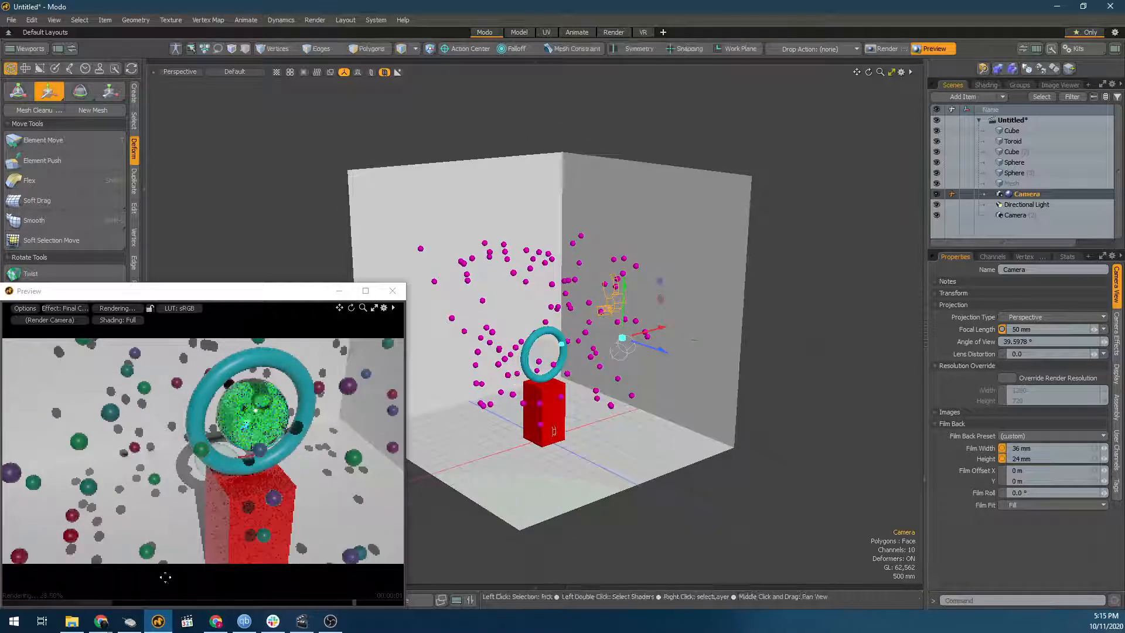
Pull the render camera back in the preview to show more of the scene and set its lens distortion to about 1.46.
alt+drag(540, 414, 457, 396)
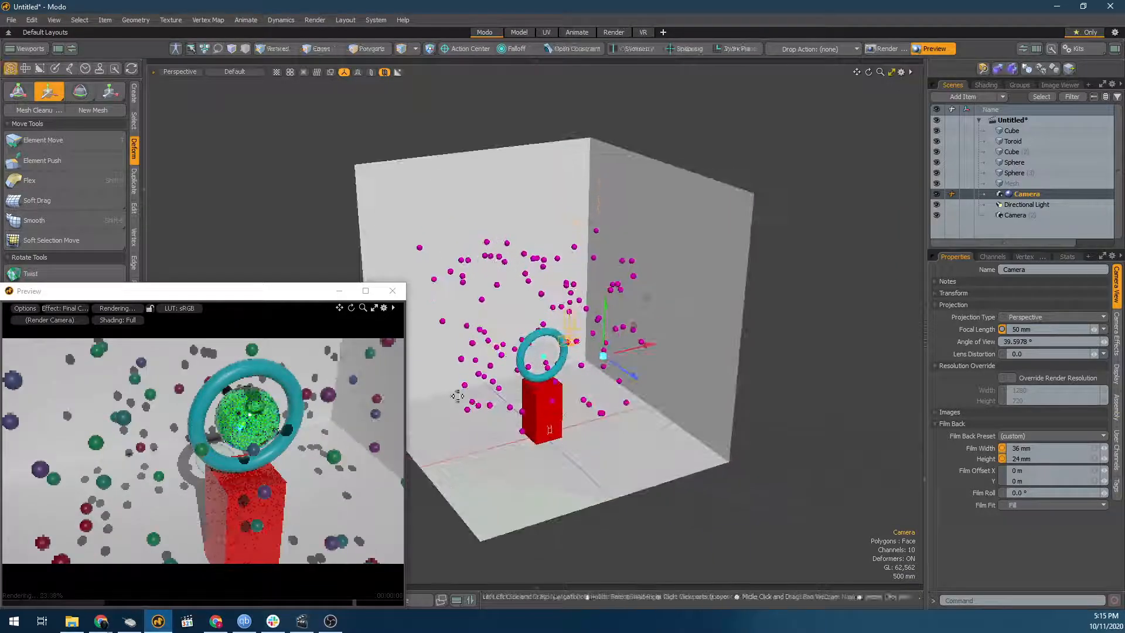
alt+drag(334, 445, 304, 367)
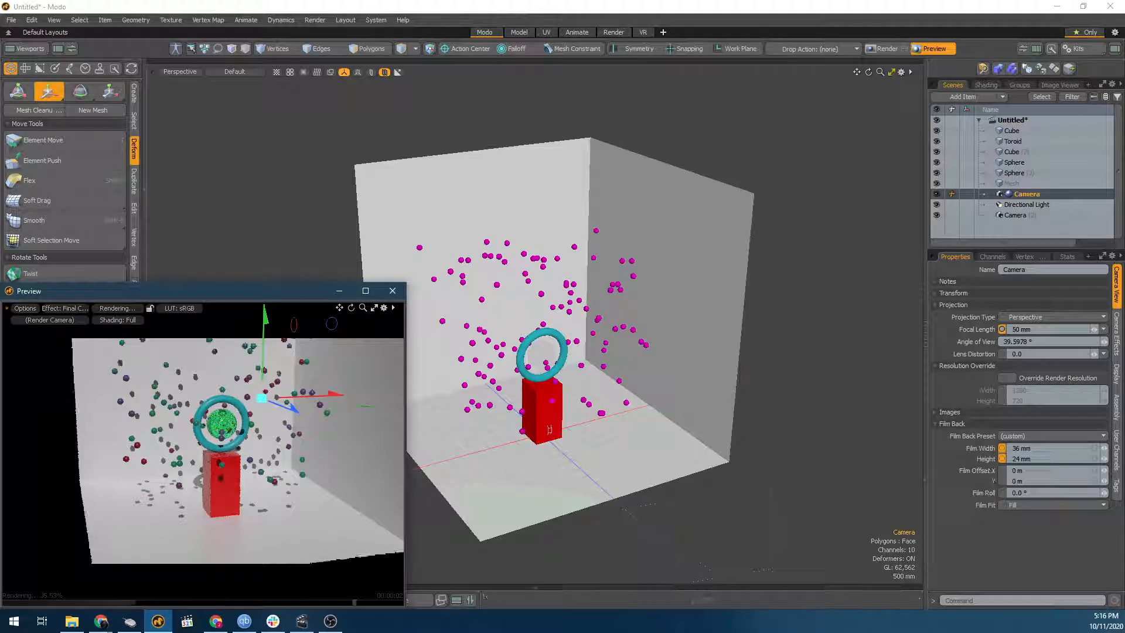
mouse_move(1094, 354)
mouse_down()
mouse_move(1108, 354)
mouse_move(1099, 354)
mouse_up()
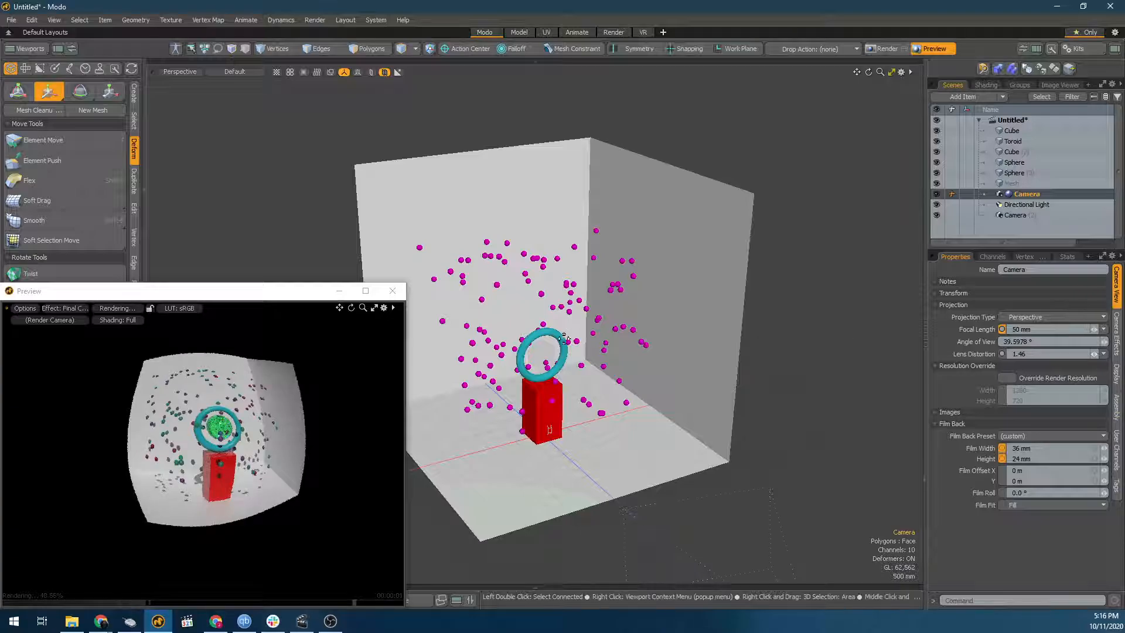
Bring the render camera in closer and orbit it in the preview to an angled view of the toroid and green sphere.
scroll(513, 356, up, 3)
scroll(203, 433, up, 2)
scroll(203, 433, up, 2)
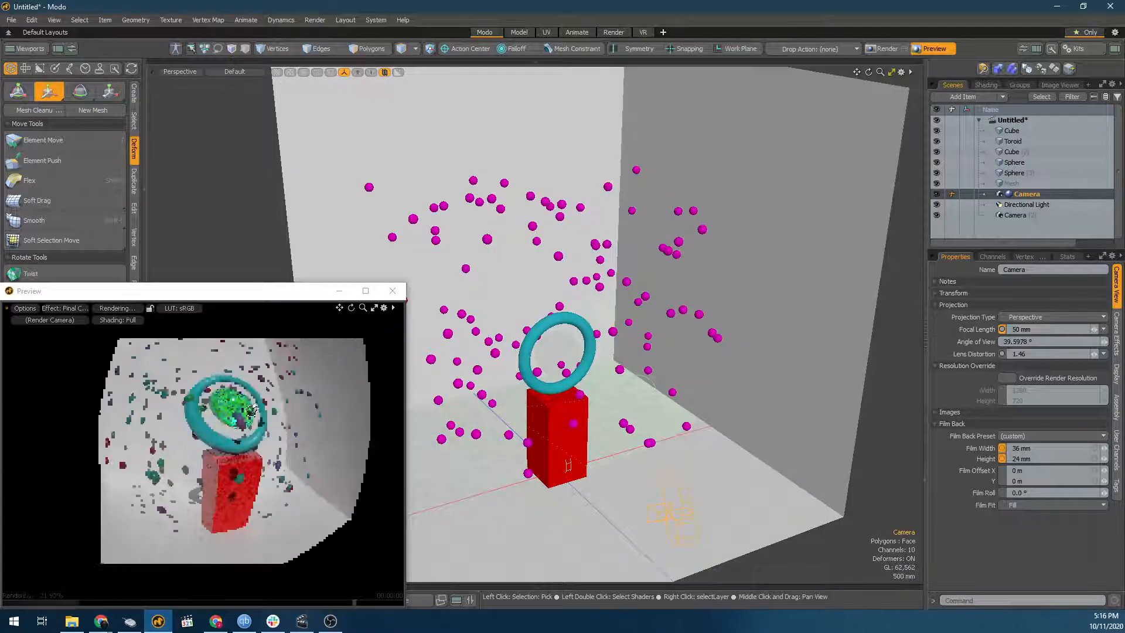
alt+shift+drag(275, 387, 220, 433)
click(1106, 344)
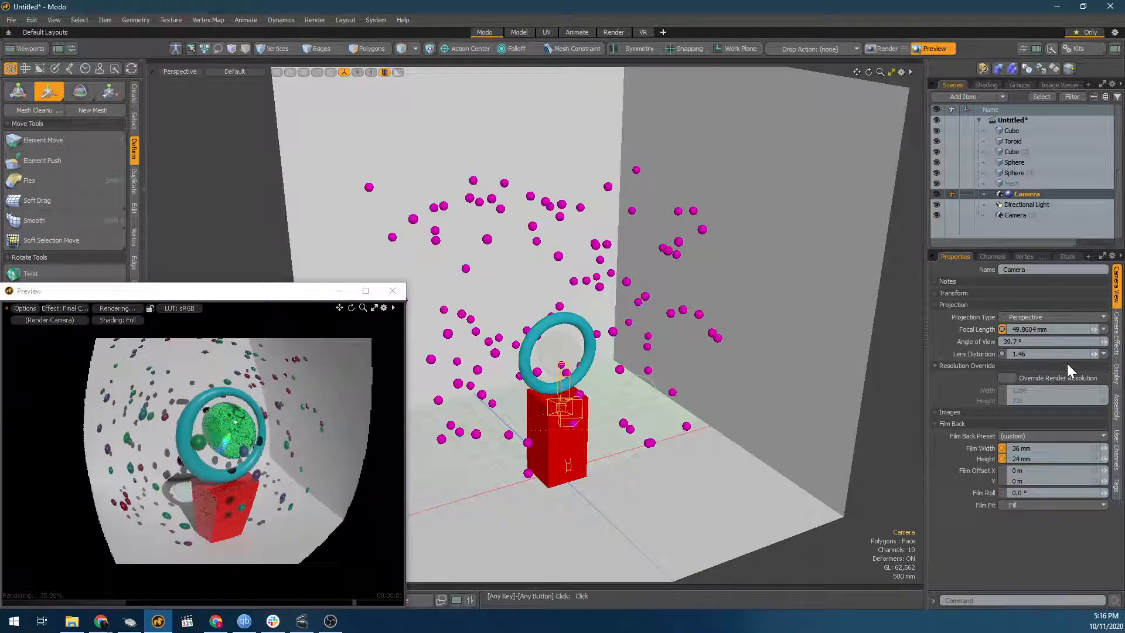
click(1067, 364)
key(ctrl+z)
Try a negative lens distortion of about -0.164 on the render camera and reset the distortion to 0.
mouse_move(1092, 354)
mouse_down()
mouse_move(1072, 353)
mouse_move(1102, 354)
mouse_move(1090, 353)
mouse_up()
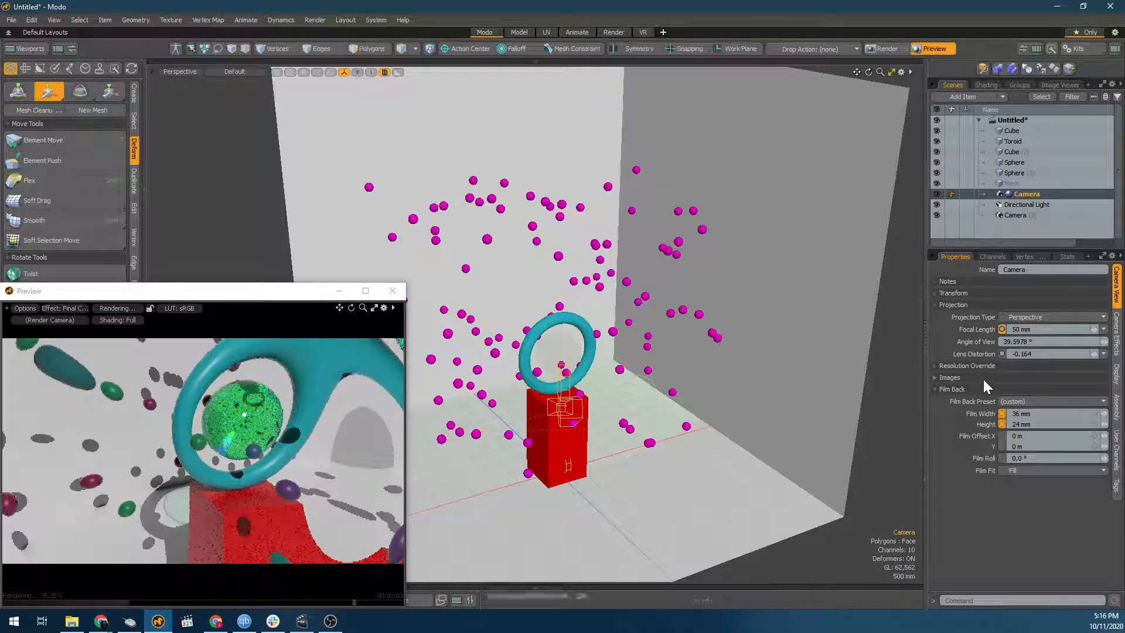
click(1080, 352)
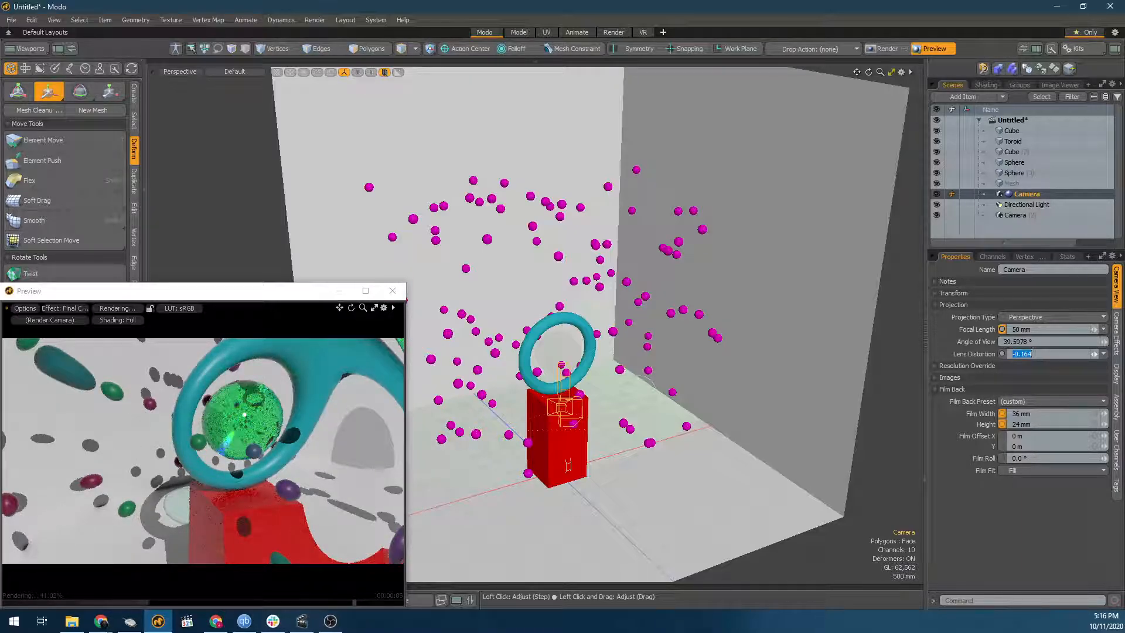
text(0)
key(Return)
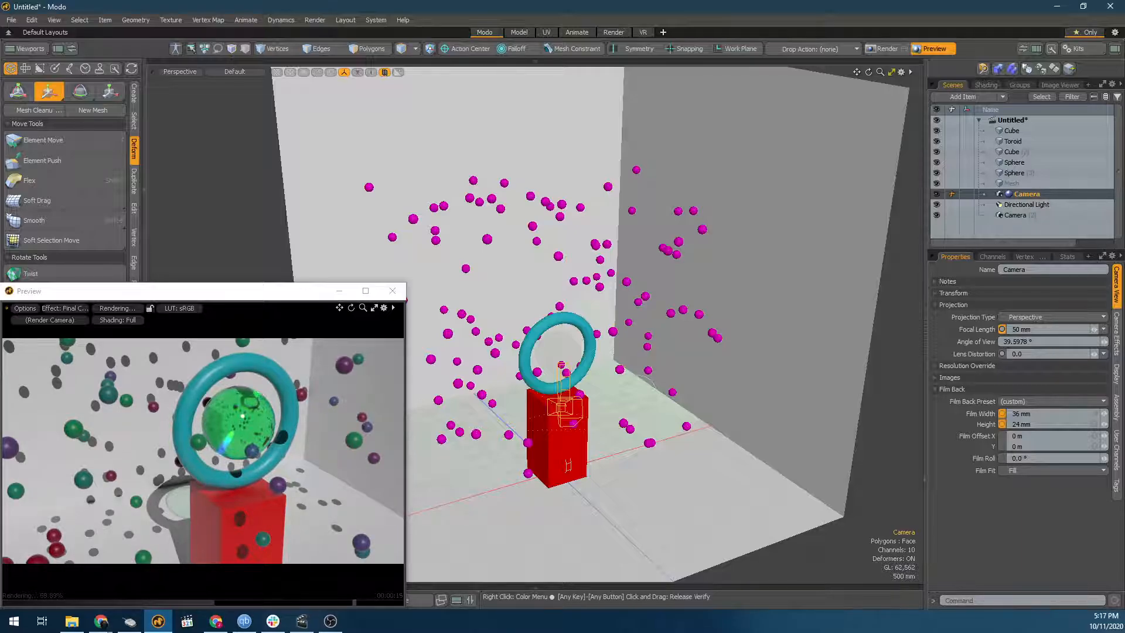
Select the render camera and enable Depth of Field in its camera effects.
key(alt+Tab)
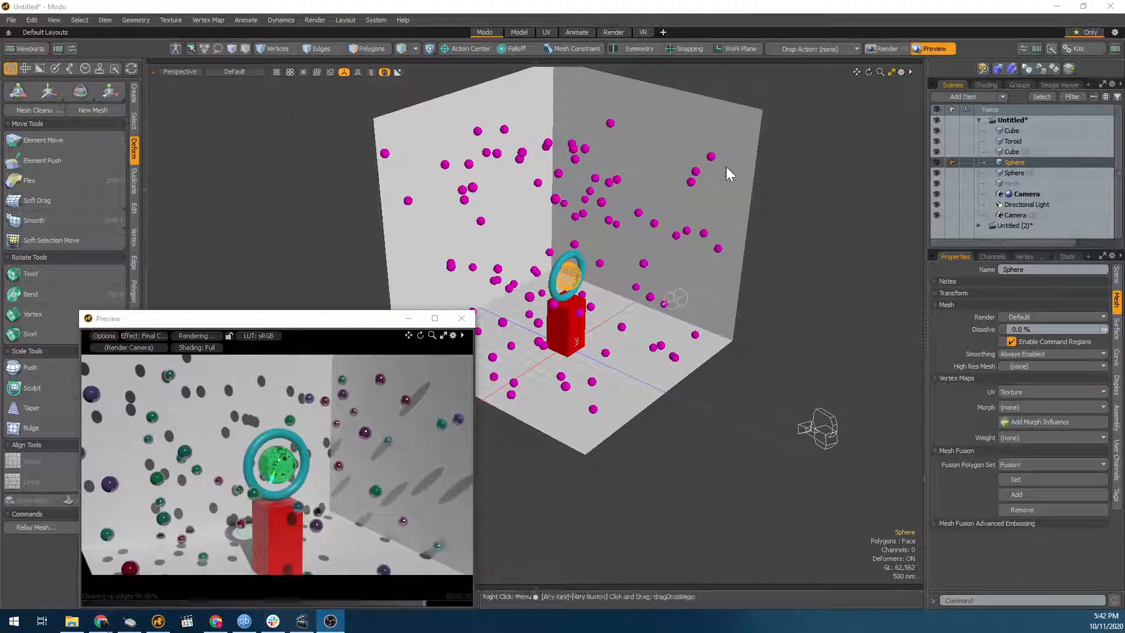
click(692, 7)
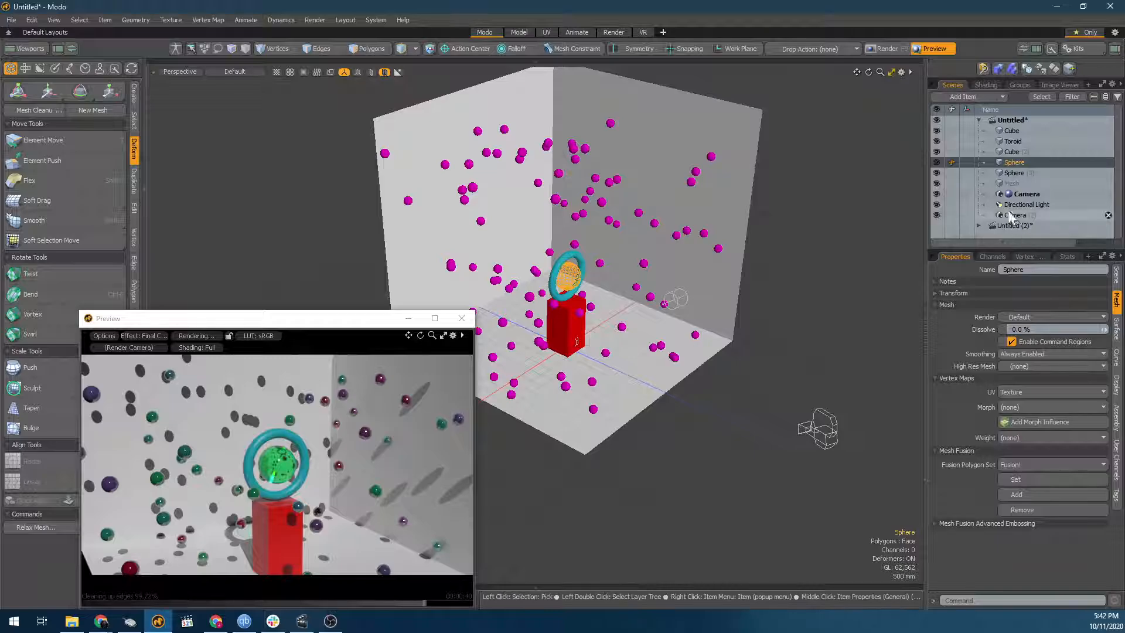
click(1017, 193)
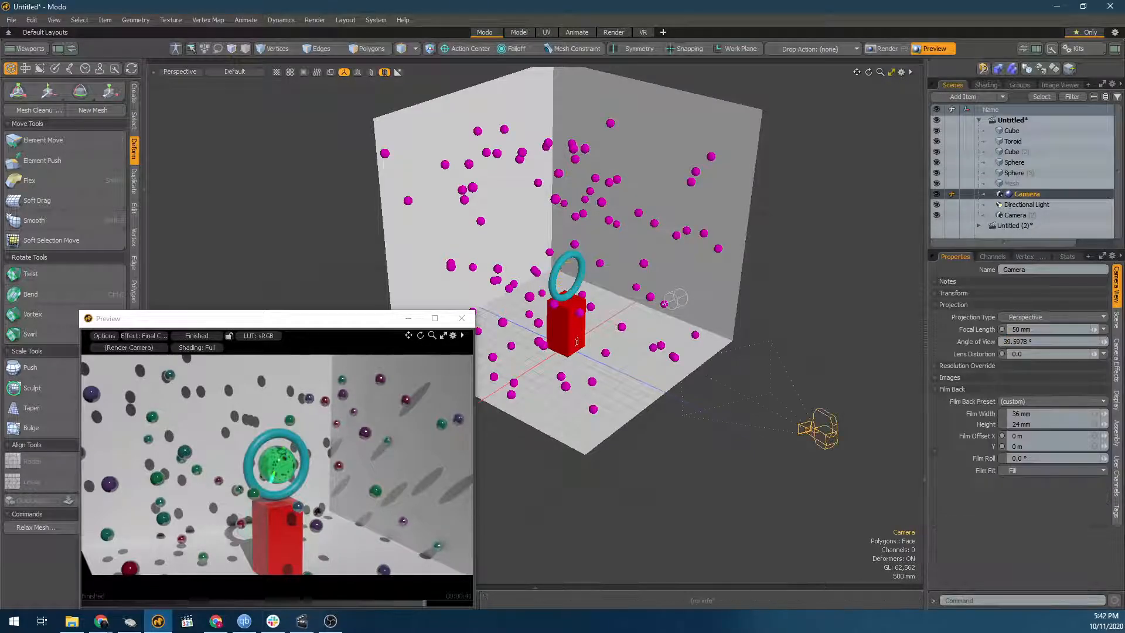
click(1117, 358)
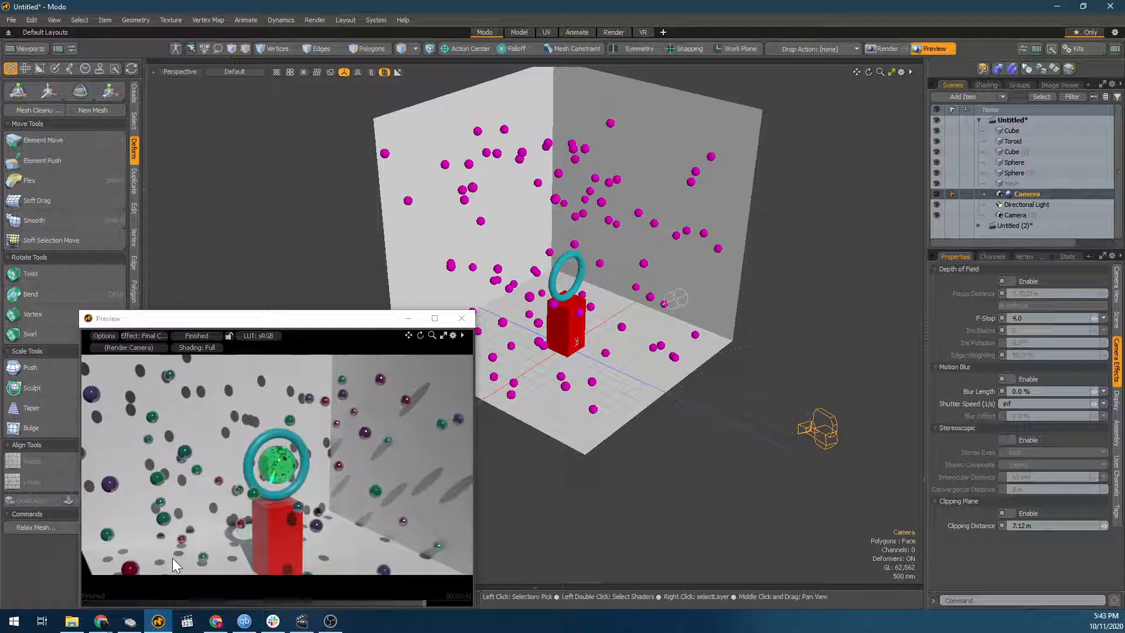
click(1013, 282)
Display the render camera's focus handle with the transform tools and extend the focus distance to about 5.39 m.
scroll(650, 293, down, 2)
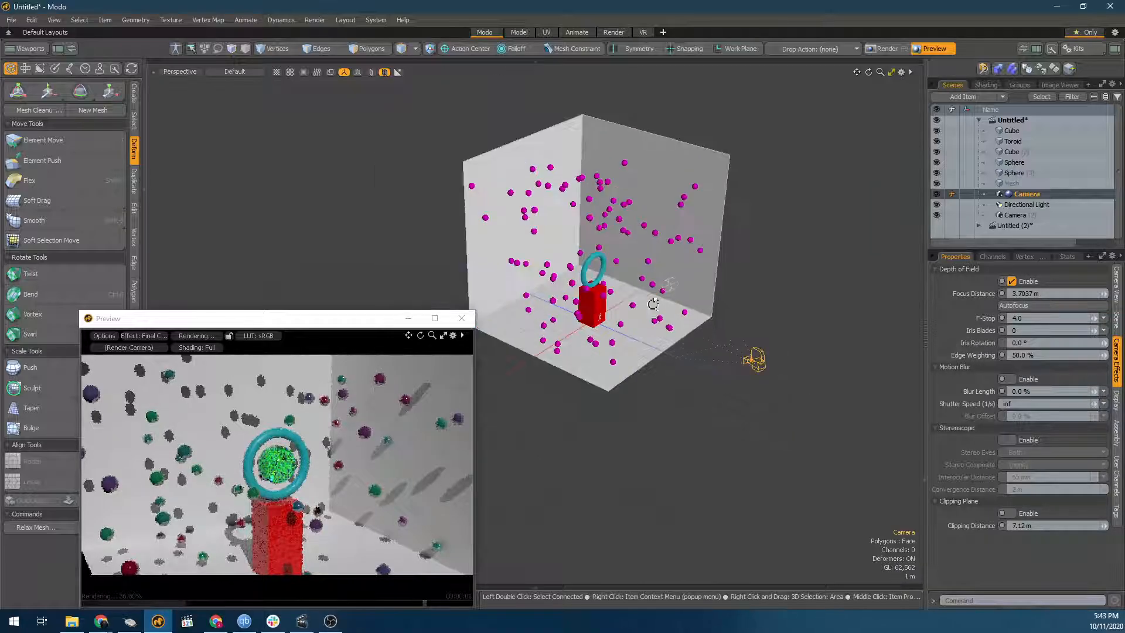
alt+drag(651, 304, 688, 309)
scroll(660, 300, up, 2)
alt+drag(607, 284, 645, 276)
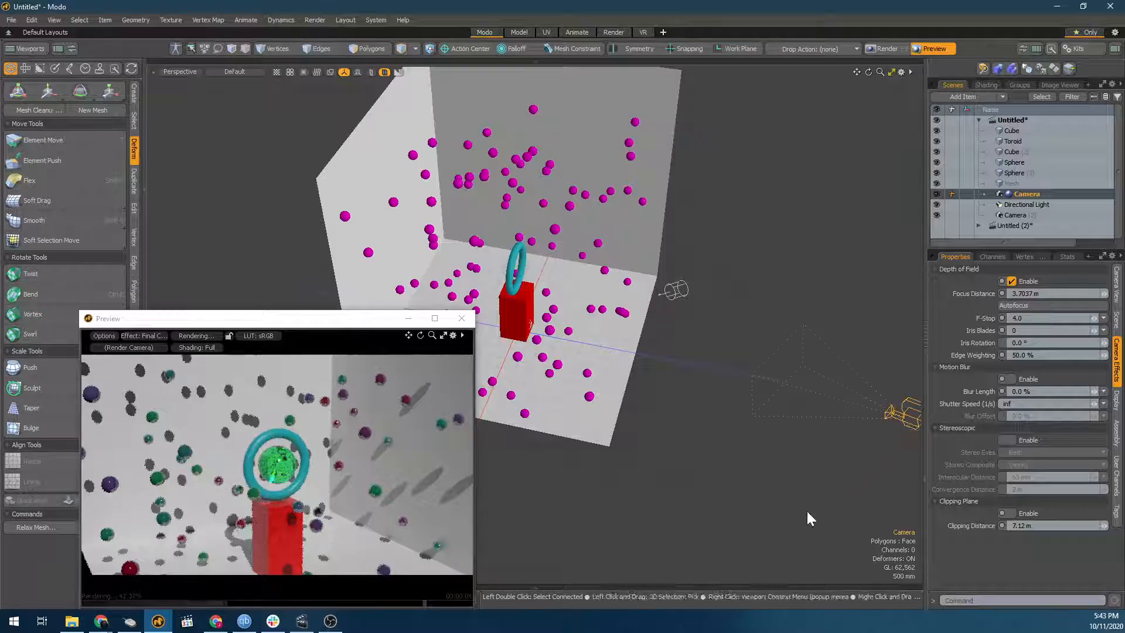
key(w)
key(r)
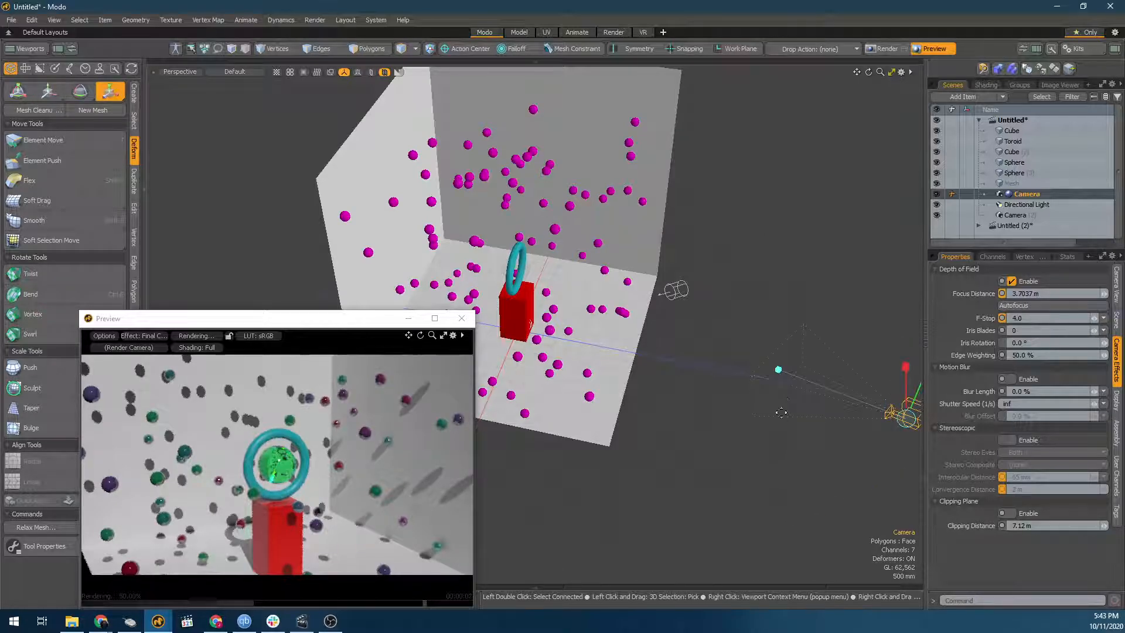
key(w)
key(e)
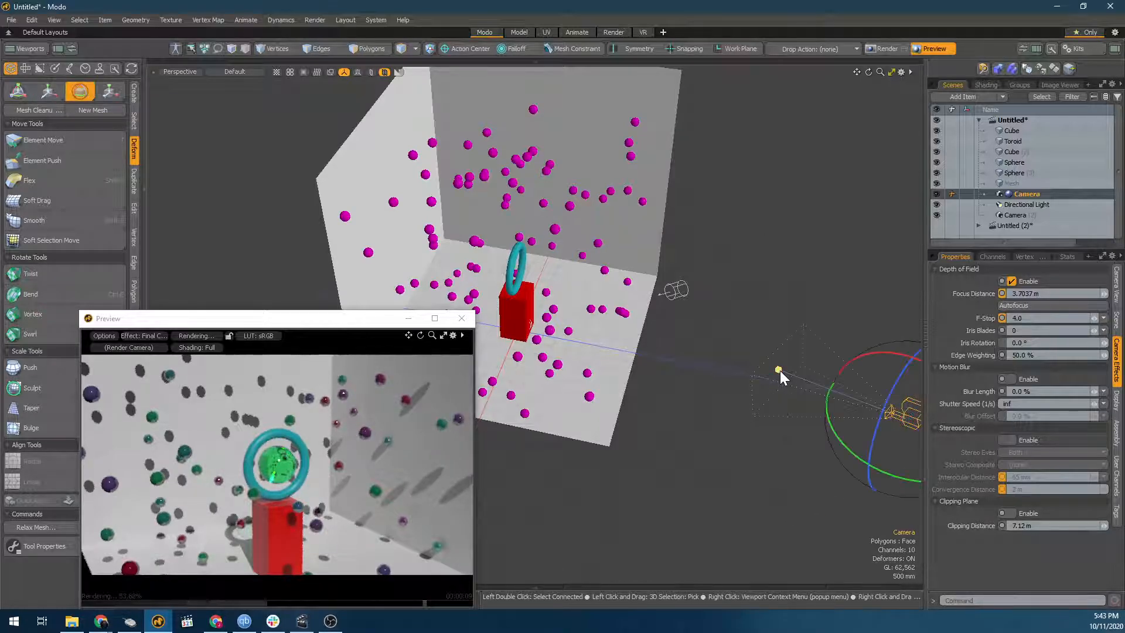
key(r)
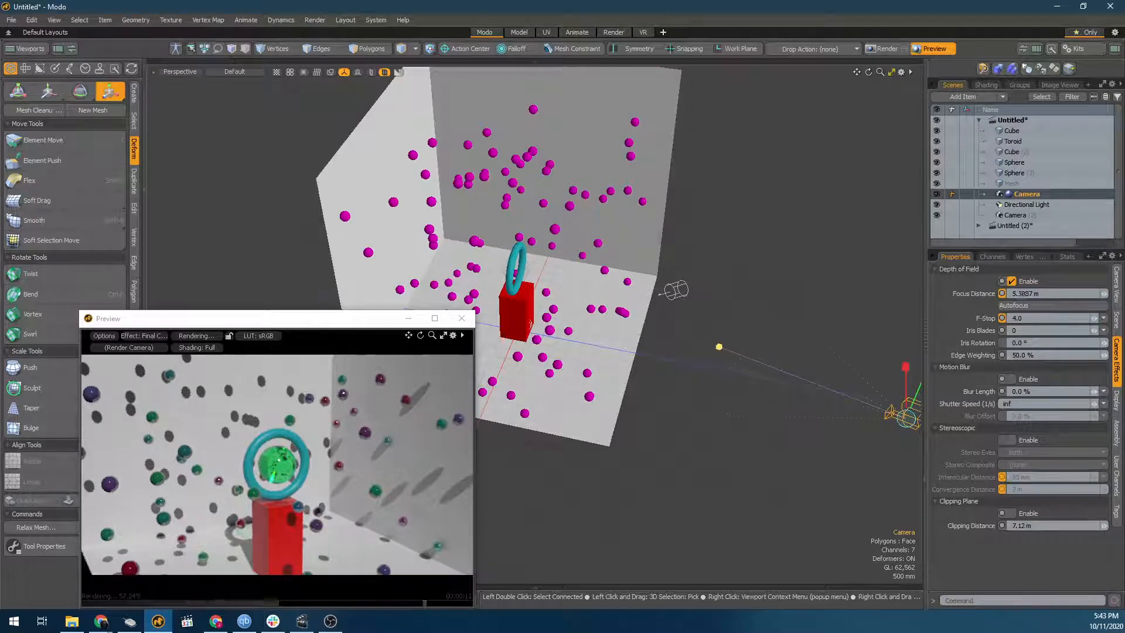
Place the focus handle at the toroid, for a focus distance of about 14.06 m, and drop the tool.
drag(719, 347, 680, 332)
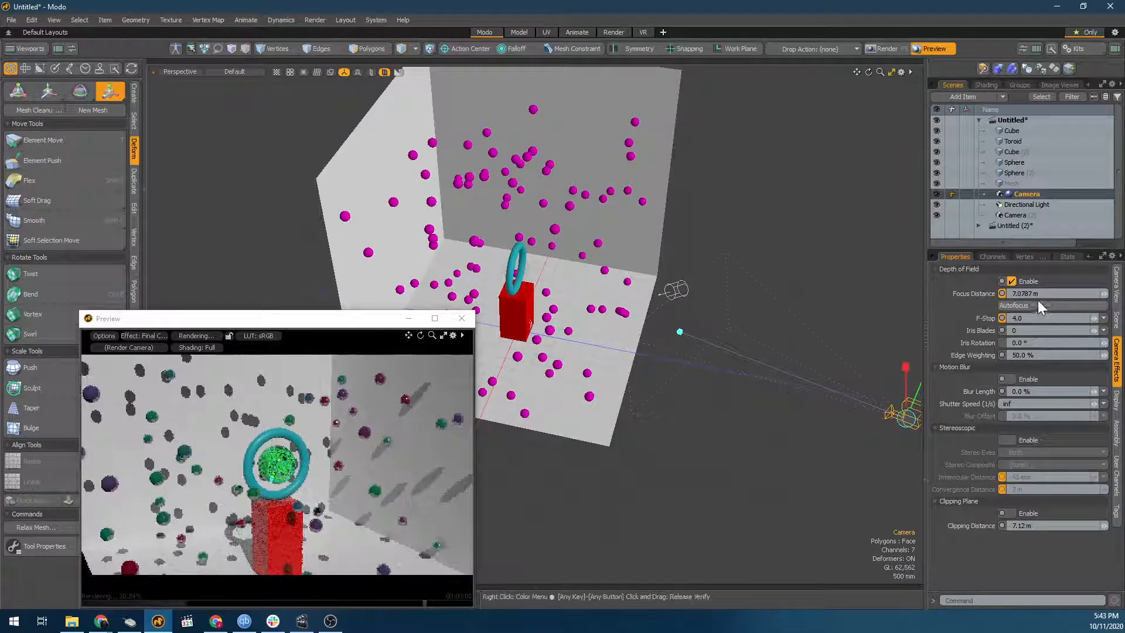
drag(683, 336, 593, 299)
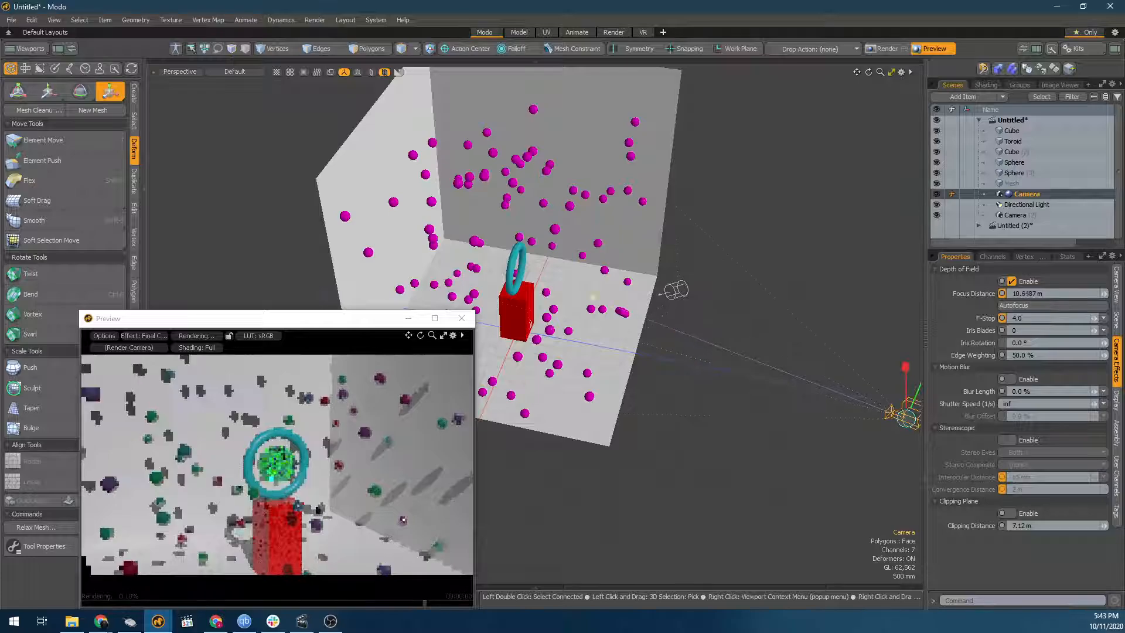
drag(521, 271, 515, 269)
alt+drag(550, 230, 494, 200)
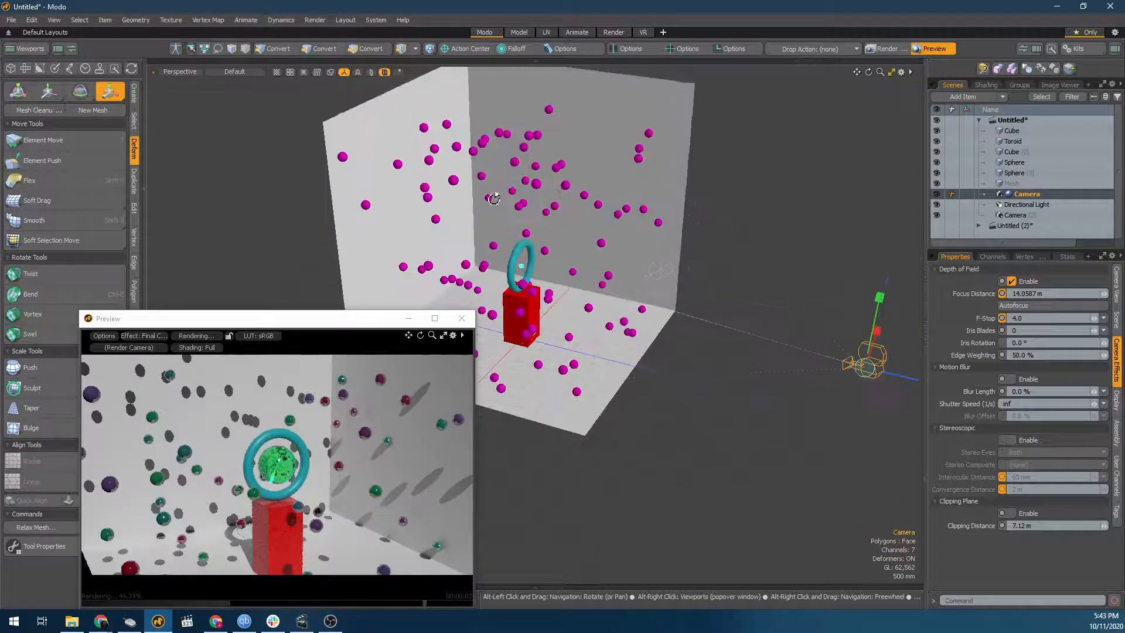
key(q)
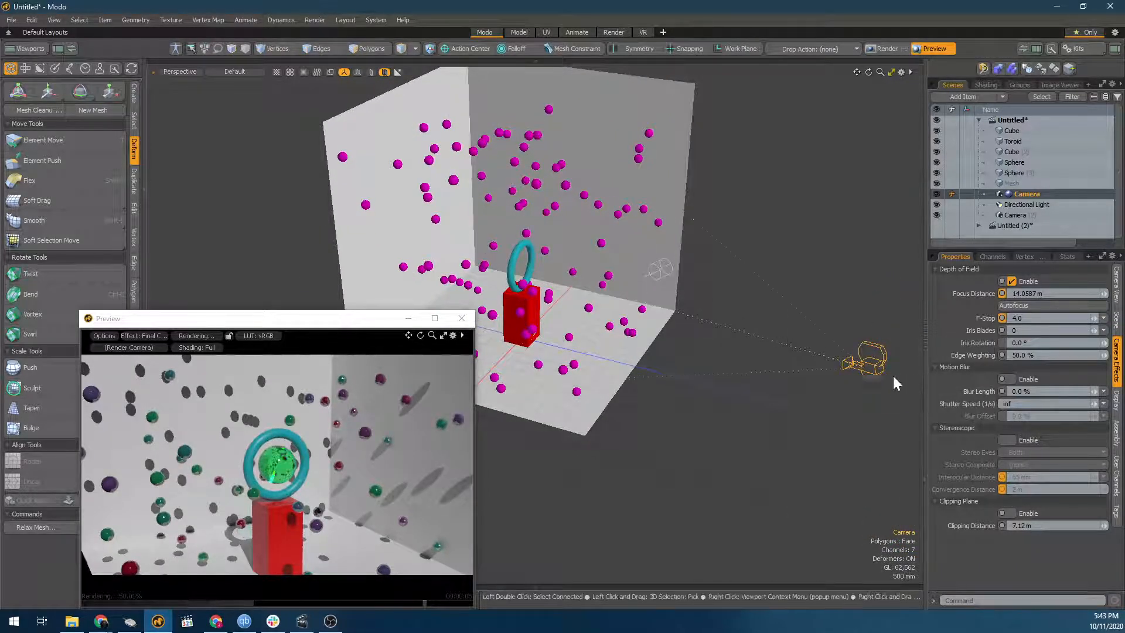
Try moving the render camera farther away from the cube, and undo the move.
key(w)
drag(891, 376, 1073, 417)
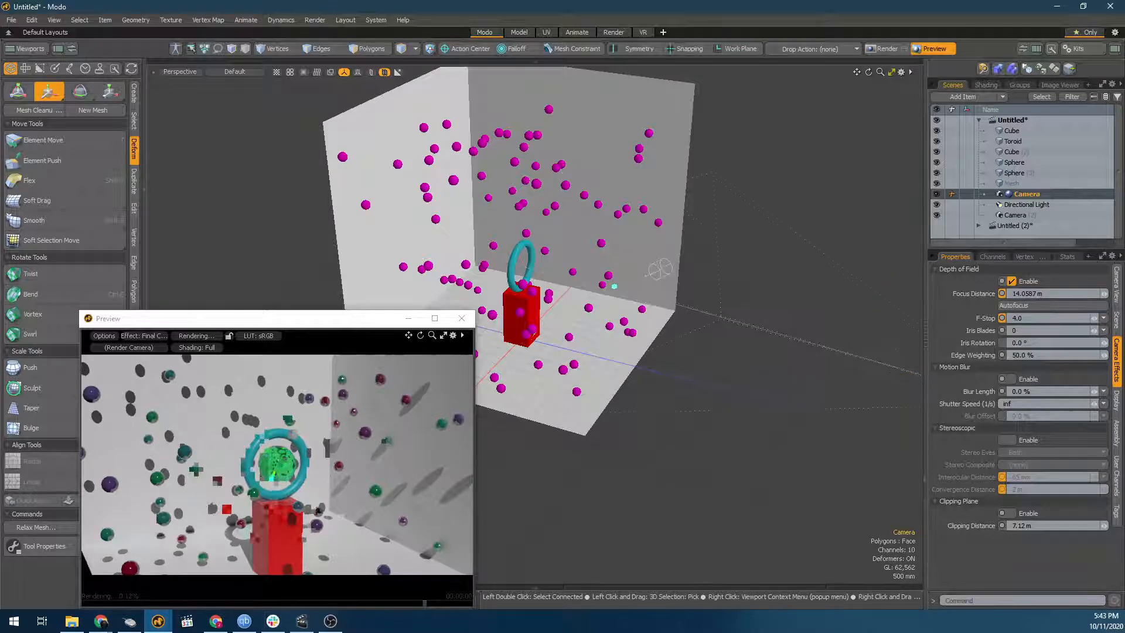
key(ctrl+z)
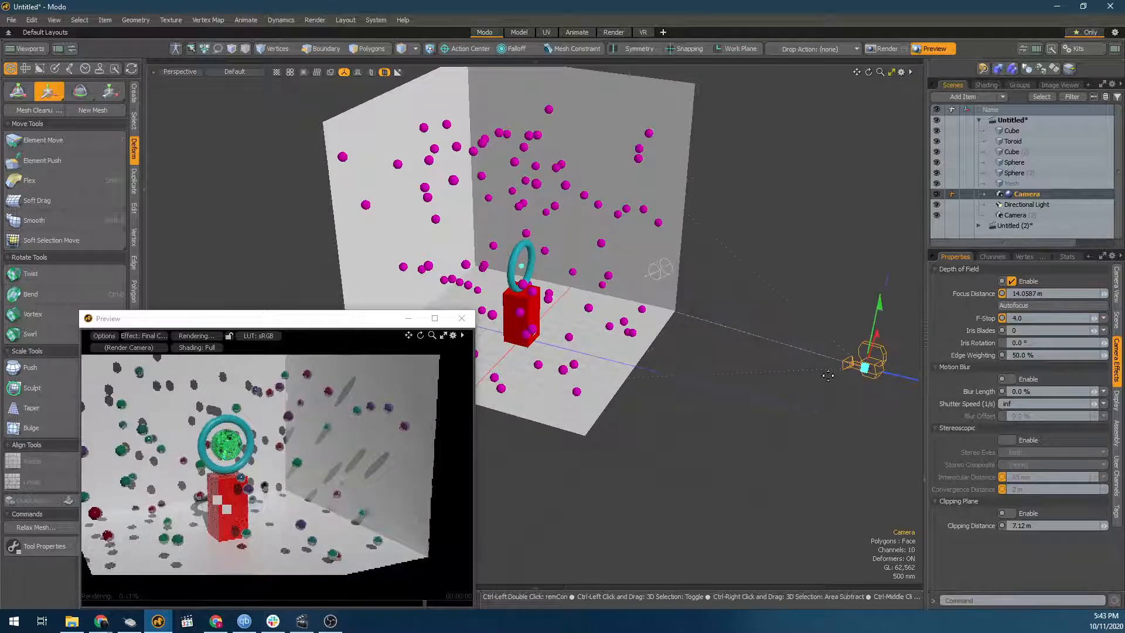
Lower the render camera's F-Stop to 0.0001 for extreme depth-of-field blur.
mouse_move(786, 359)
alt+mouse_down()
mouse_move(786, 380)
mouse_move(834, 382)
mouse_move(832, 391)
mouse_move(768, 357)
alt+mouse_up()
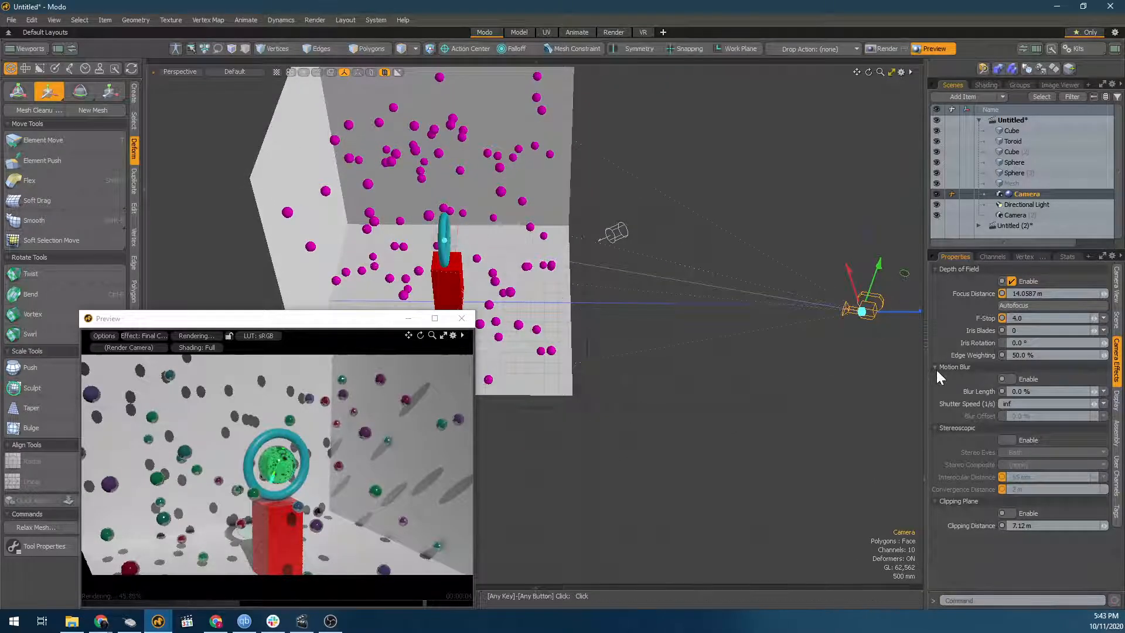
alt+drag(887, 374, 834, 346)
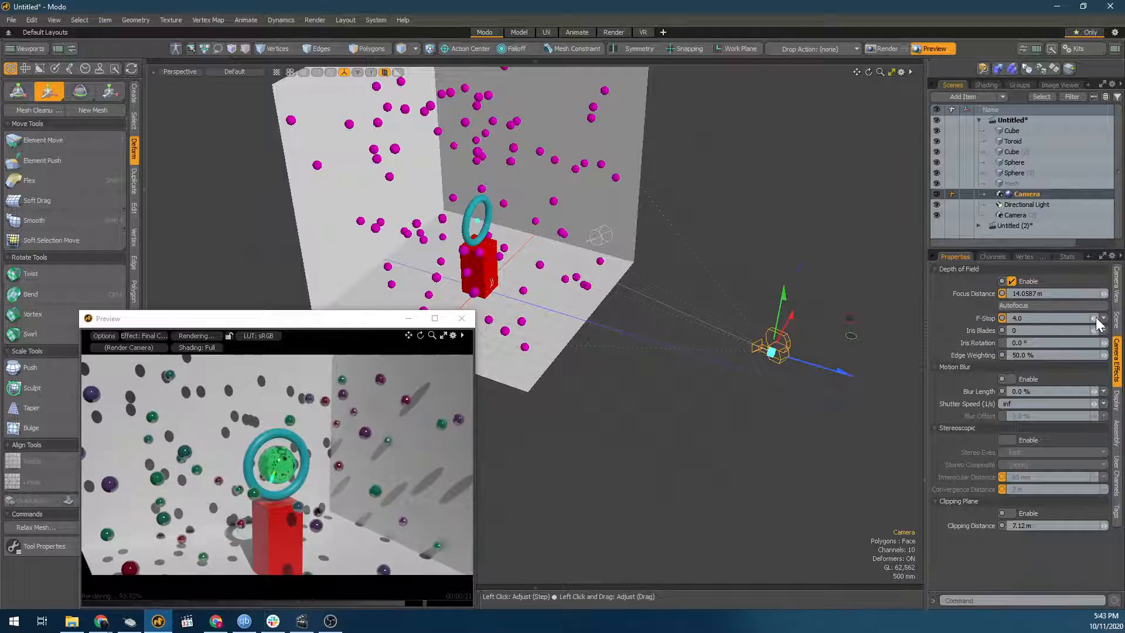
drag(1096, 318, 1020, 318)
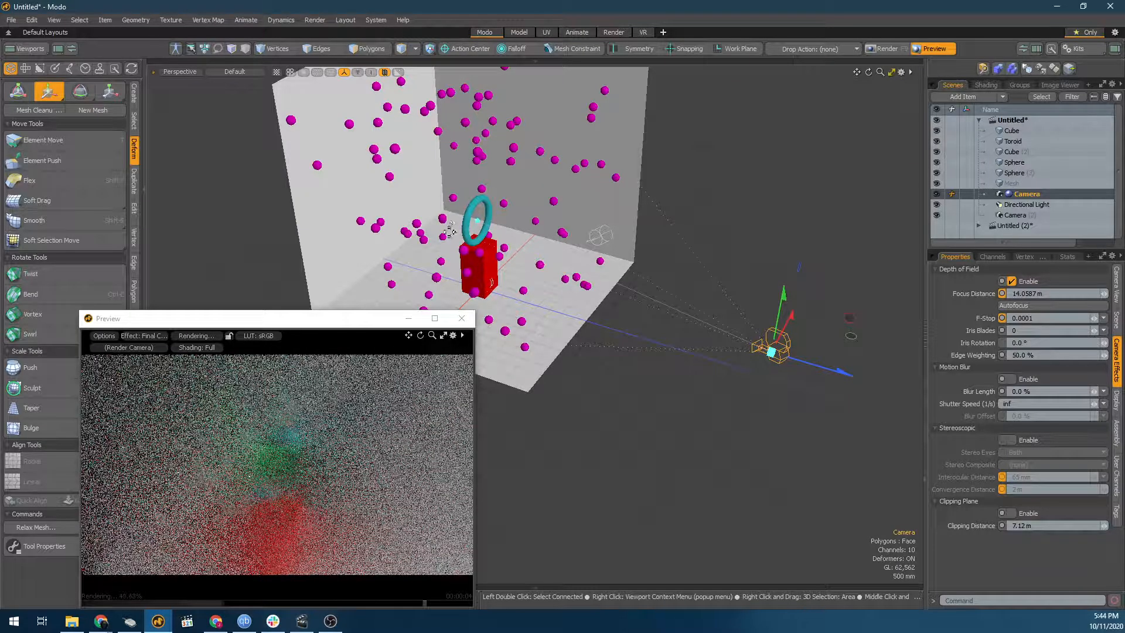
Raise the F-Stop gradually through 0.003, 0.007 and 0.017 to 0.025 to reduce the depth-of-field blur.
scroll(469, 215, up, 2)
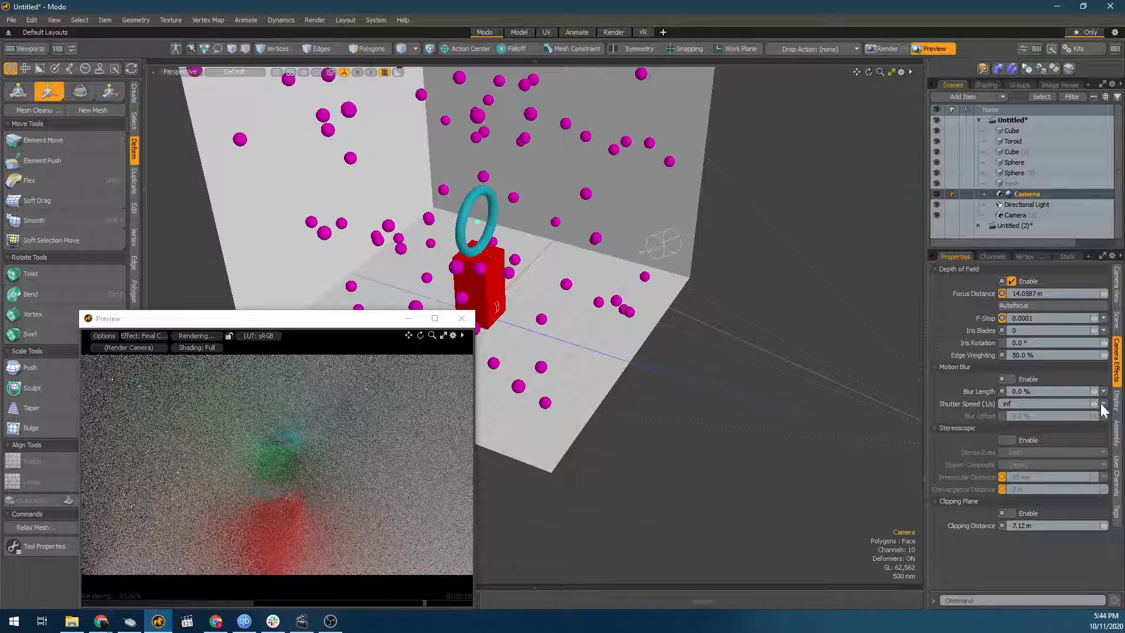
click(1099, 321)
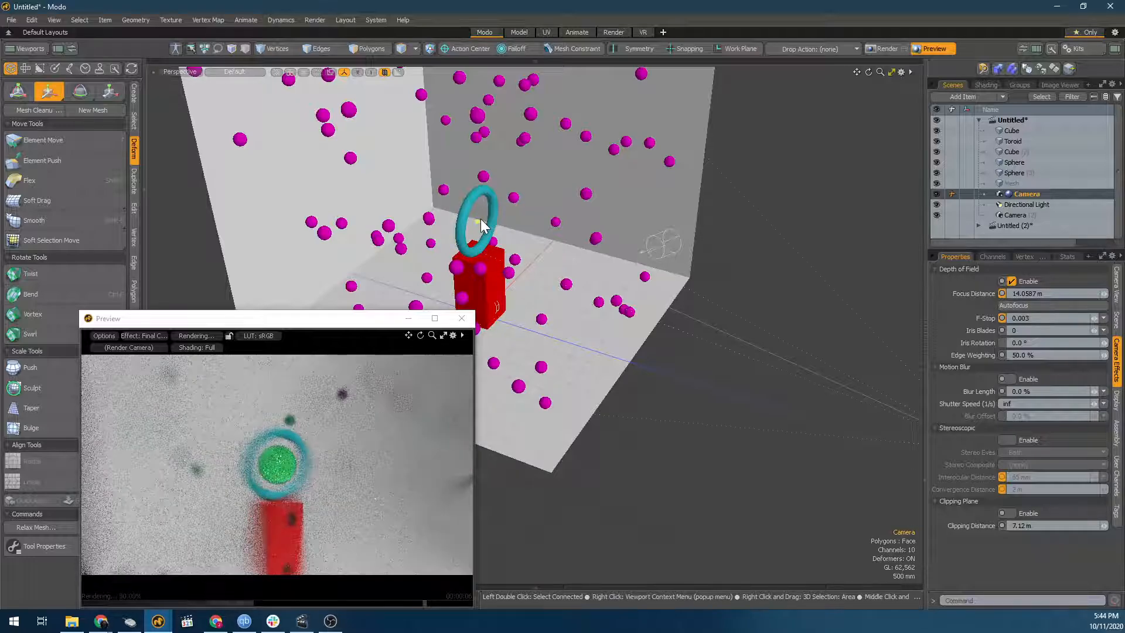
click(1095, 318)
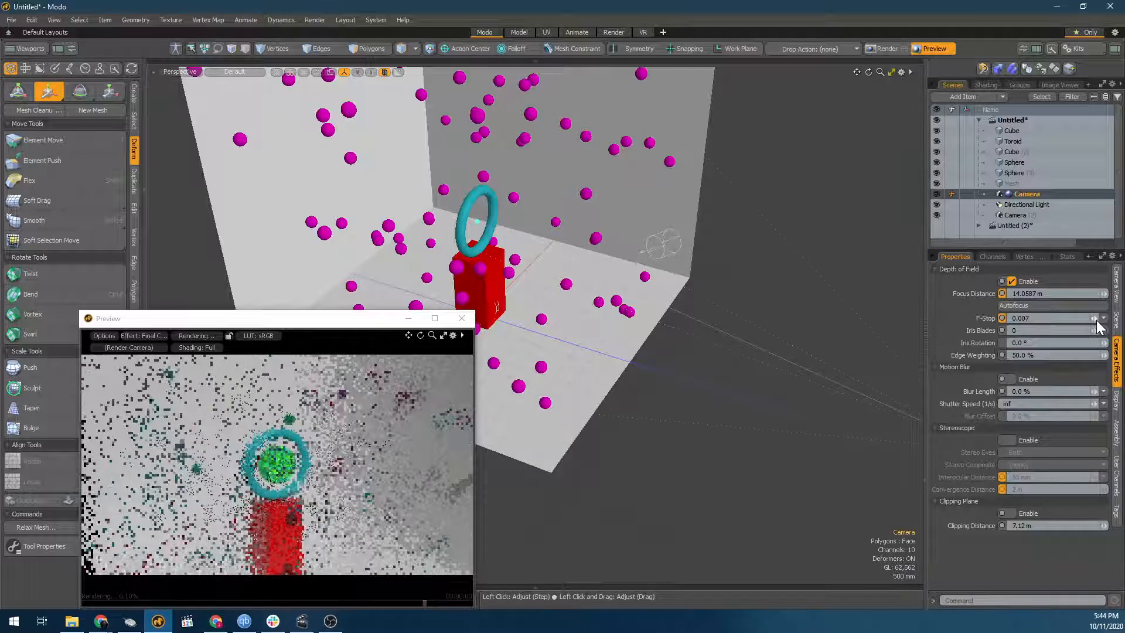
click(1094, 319)
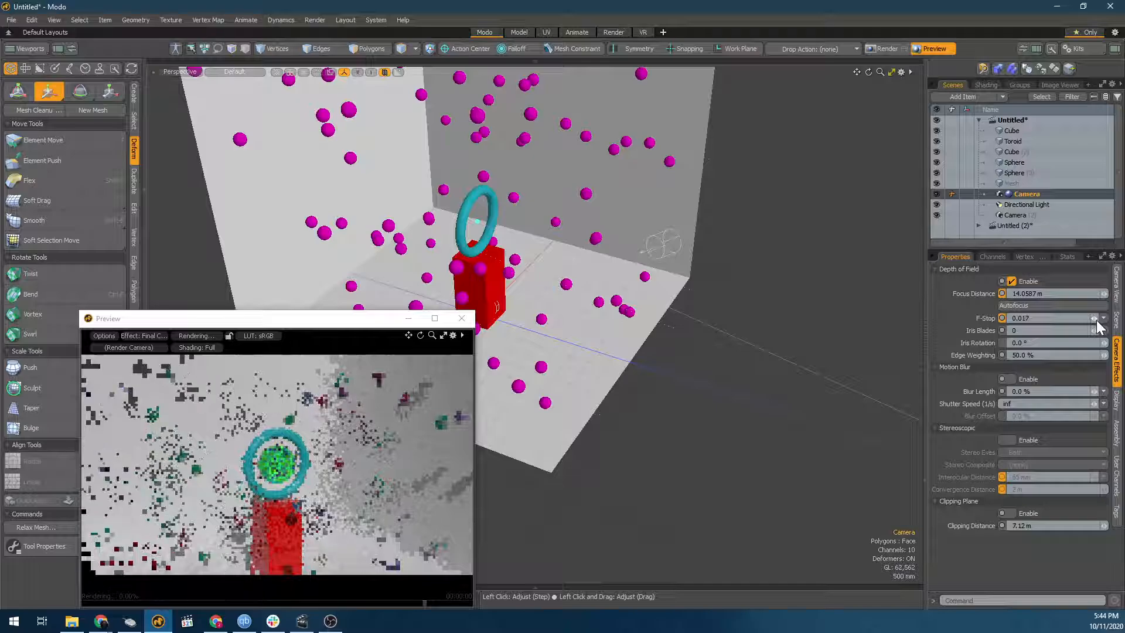
click(1095, 318)
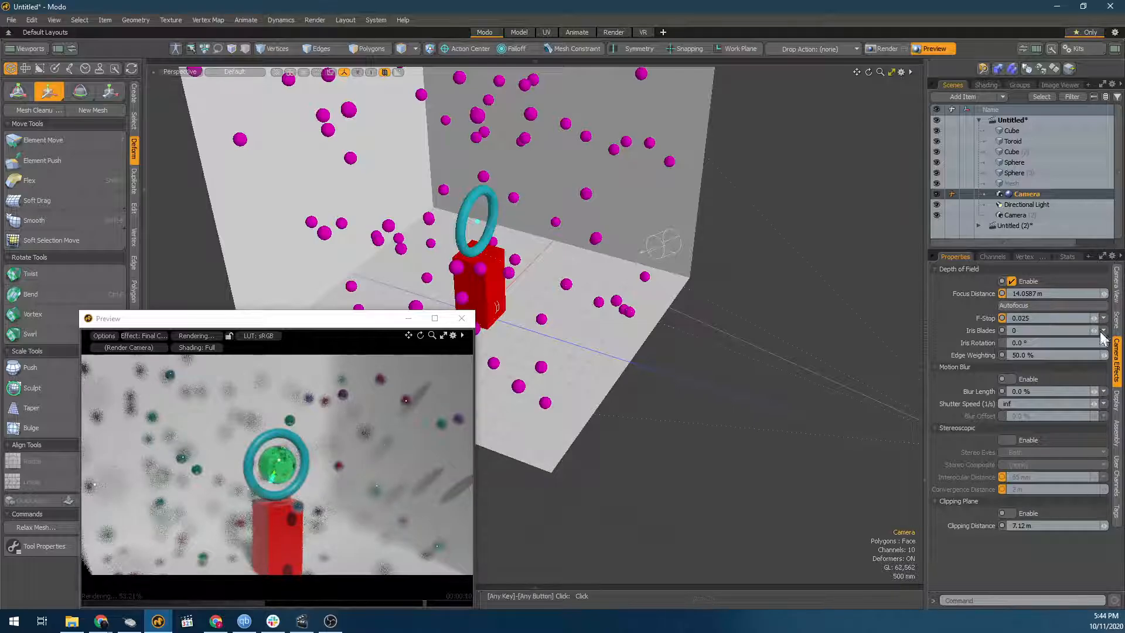
drag(1097, 322, 1098, 318)
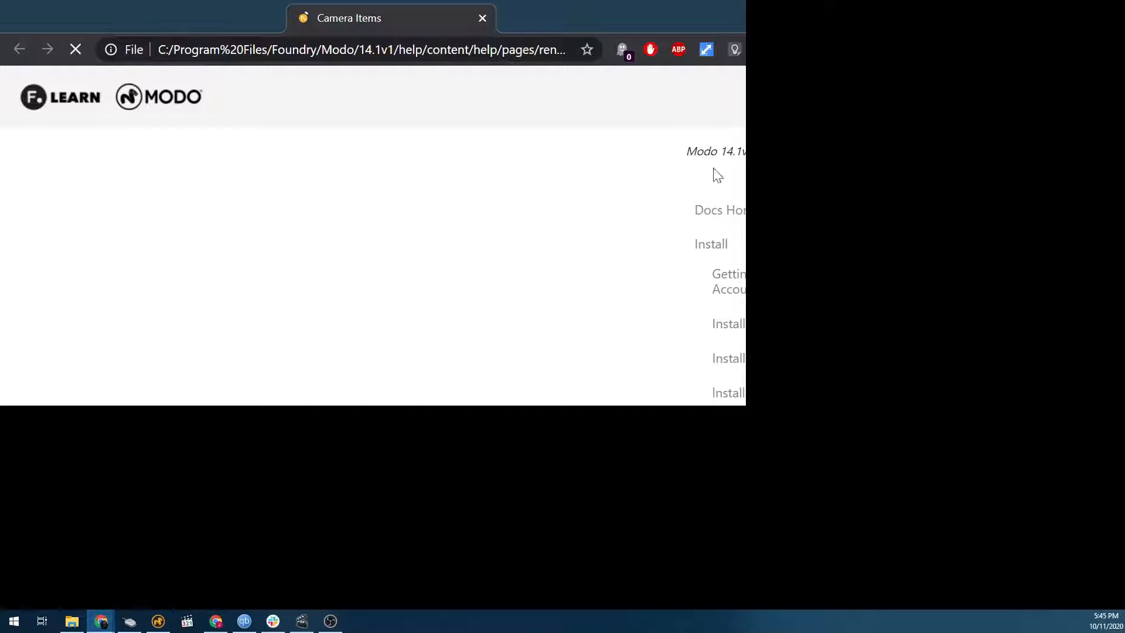
Search the Camera Items help page for "depth of" to find the Depth of Field options.
drag(565, 2, 609, 2)
mouse_move(586, 63)
scroll(552, 390, down, 10)
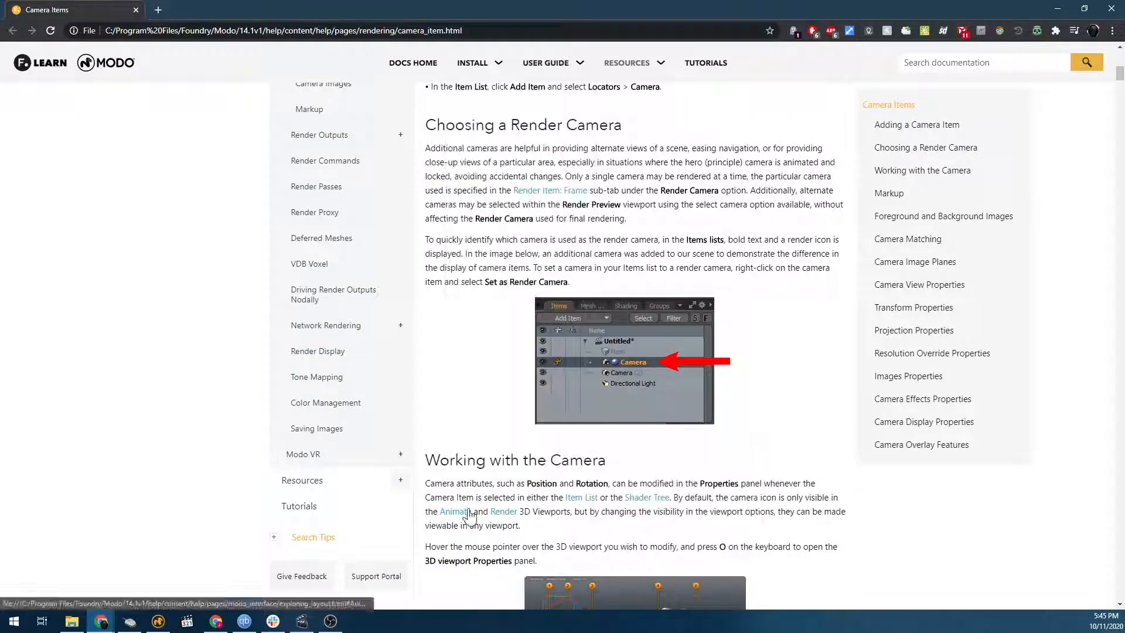
click(466, 509)
key(alt+Left)
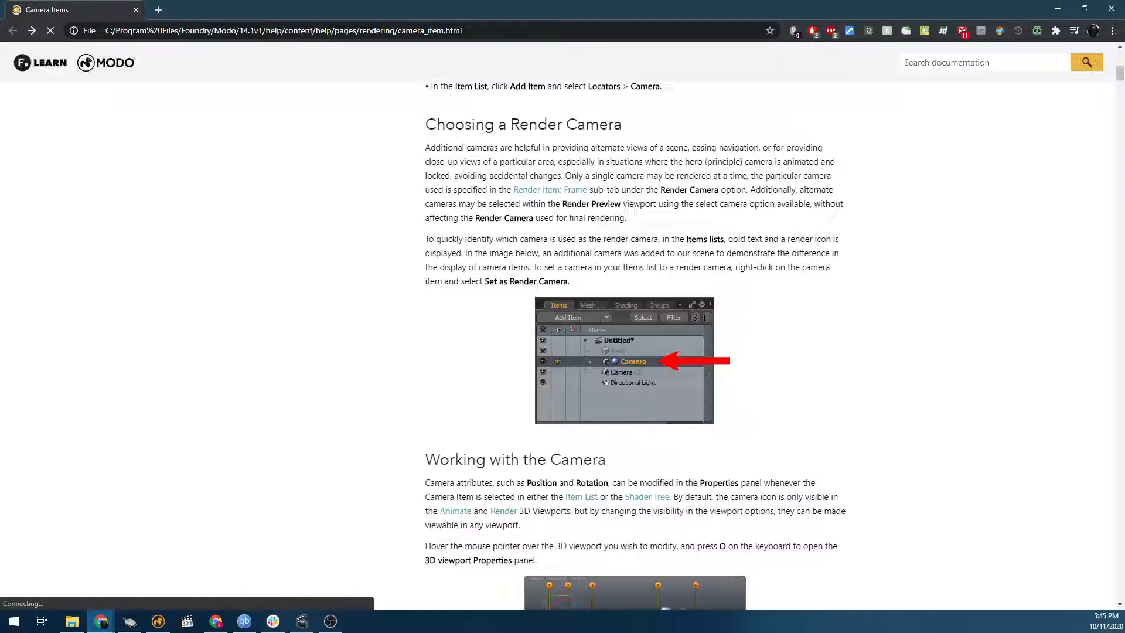
scroll(434, 463, down, 15)
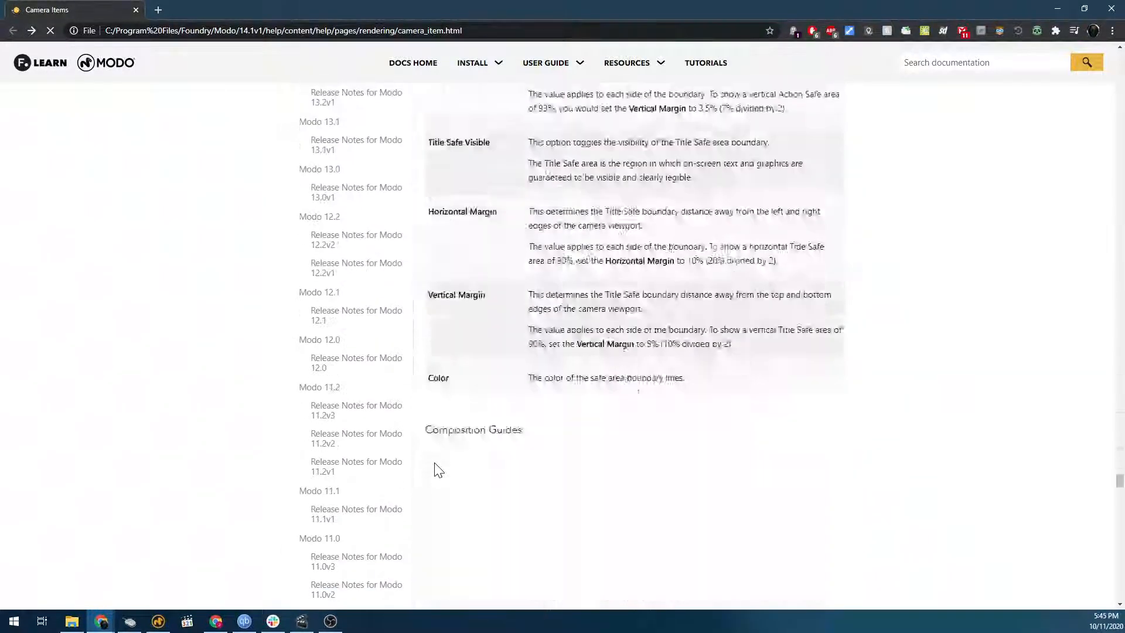
scroll(432, 459, up, 20)
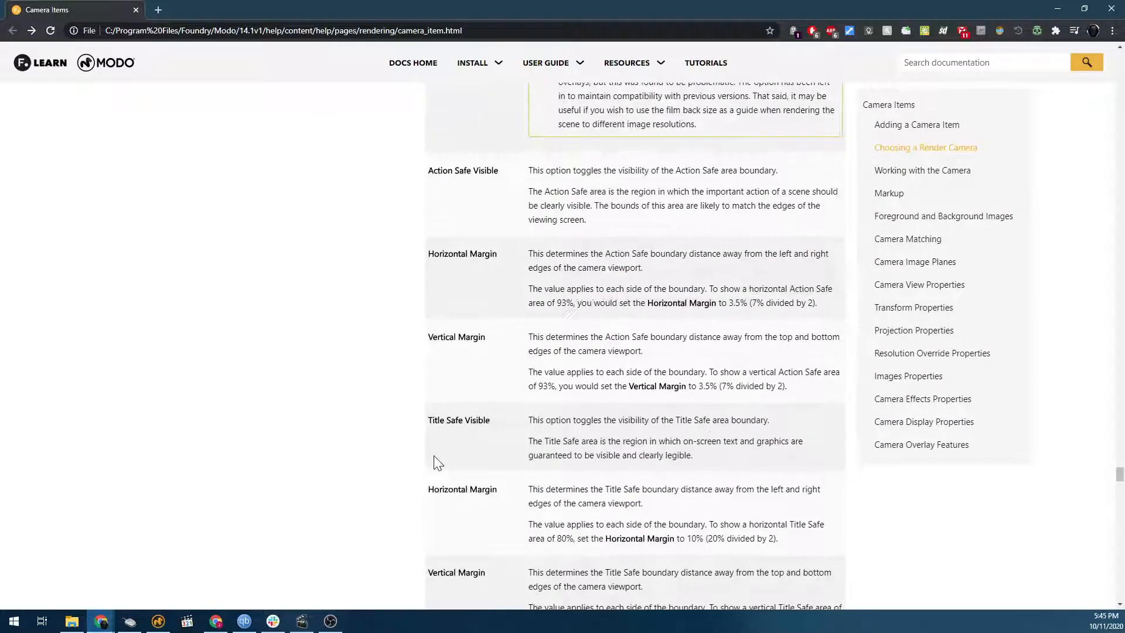
scroll(433, 466, up, 20)
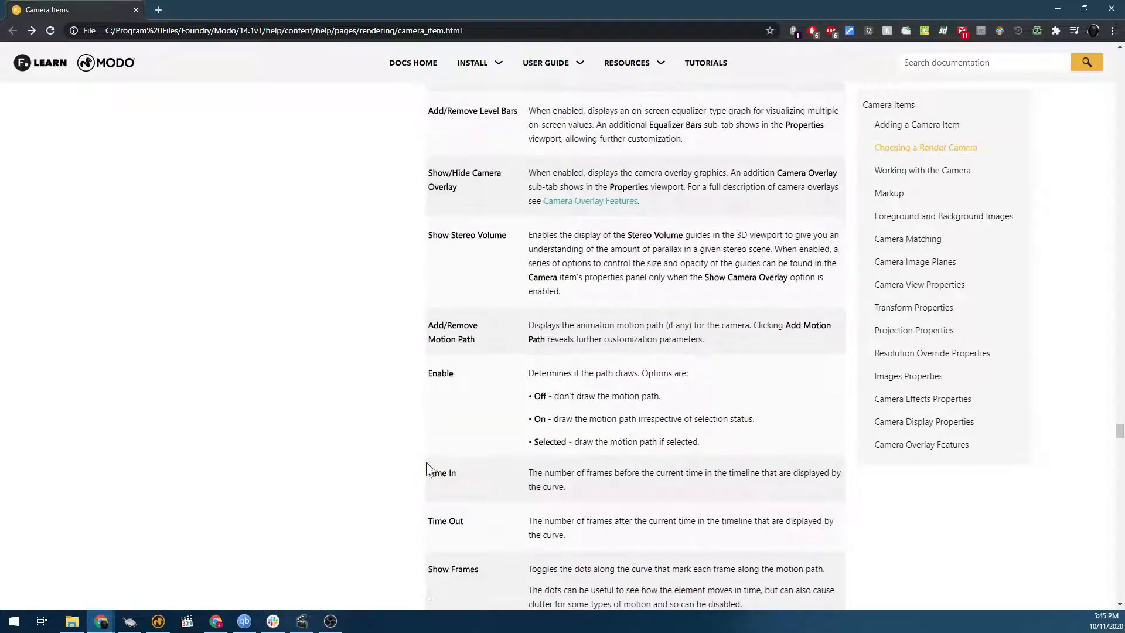
scroll(425, 474, up, 15)
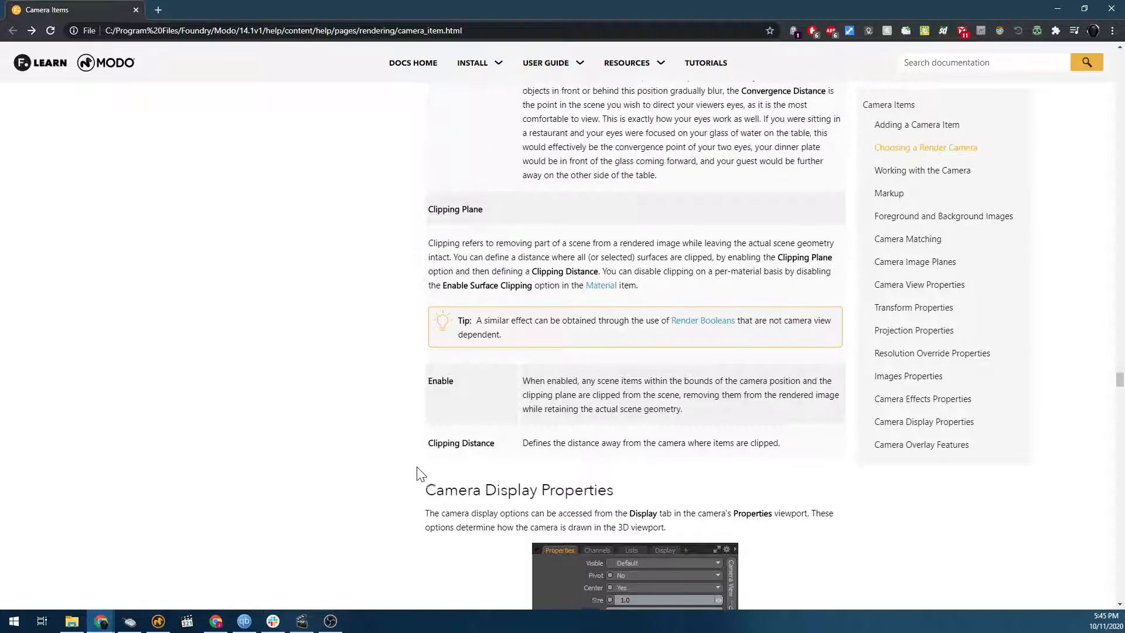
scroll(413, 473, up, 5)
key(ctrl+f)
text(de)
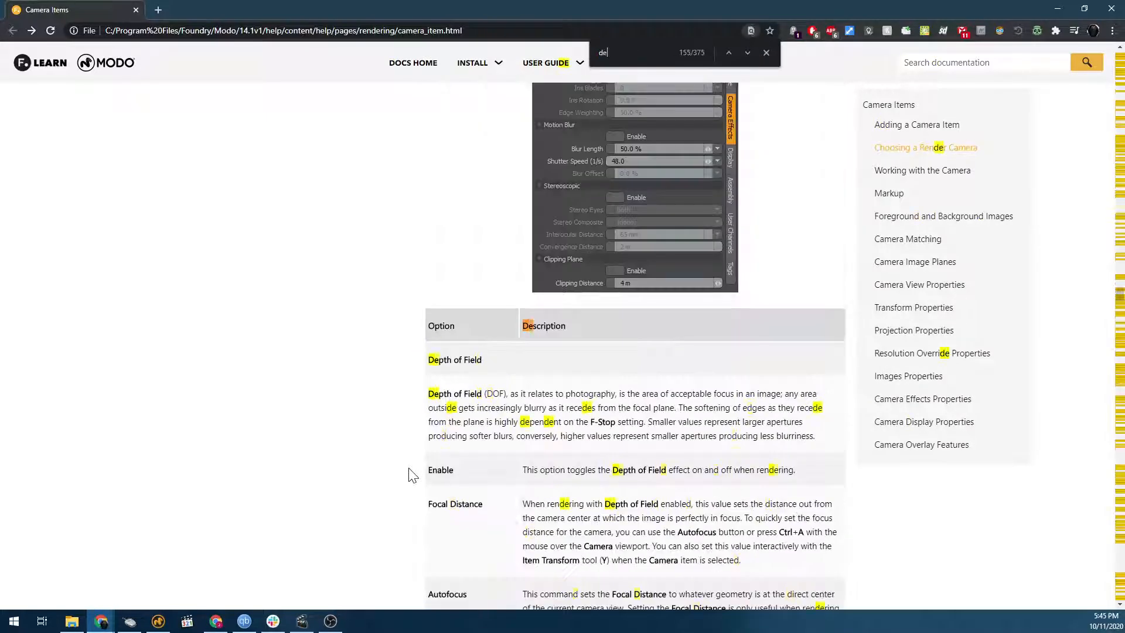
text(pth of)
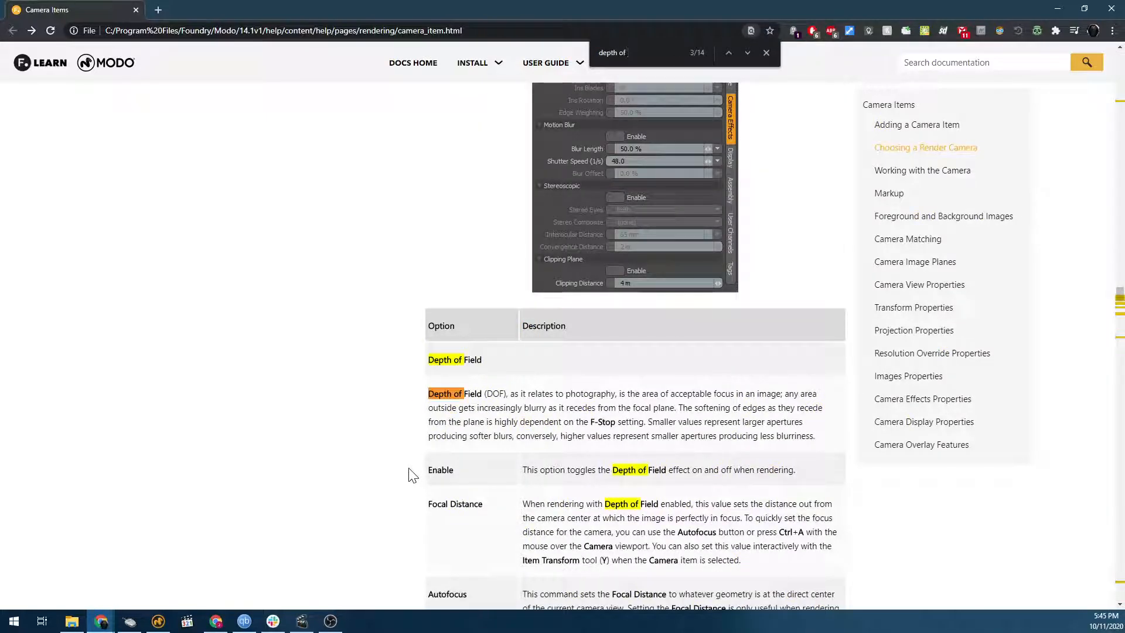
Examine the help page's depth-of-field focus examples and its Iris Blades 0, 5 and 9 sample images.
scroll(414, 475, up, 10)
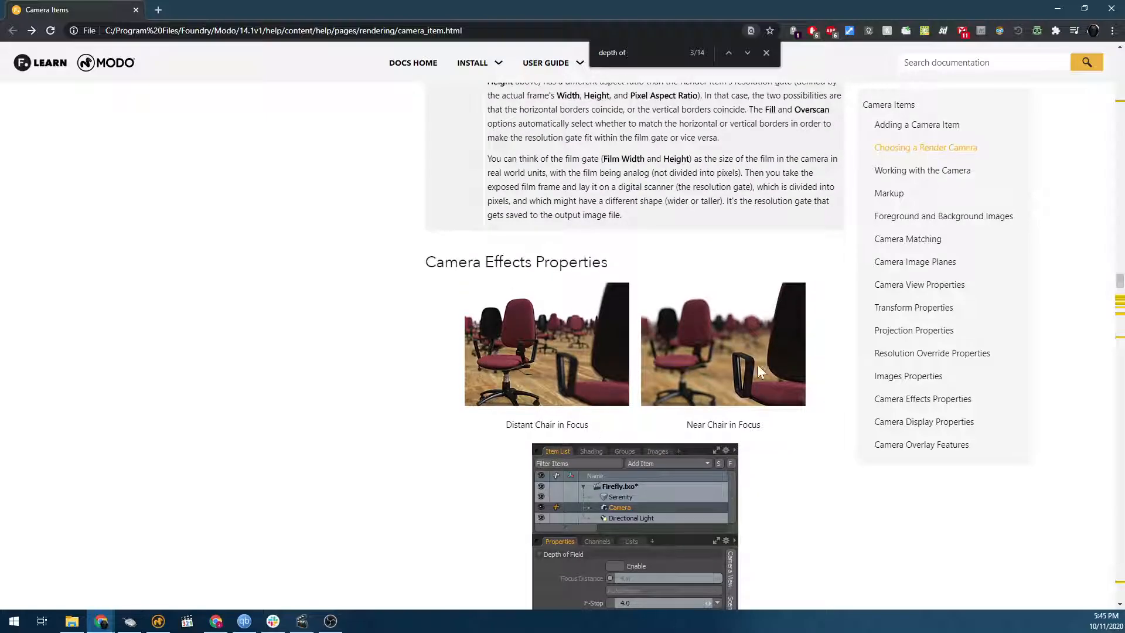
scroll(670, 469, down, 15)
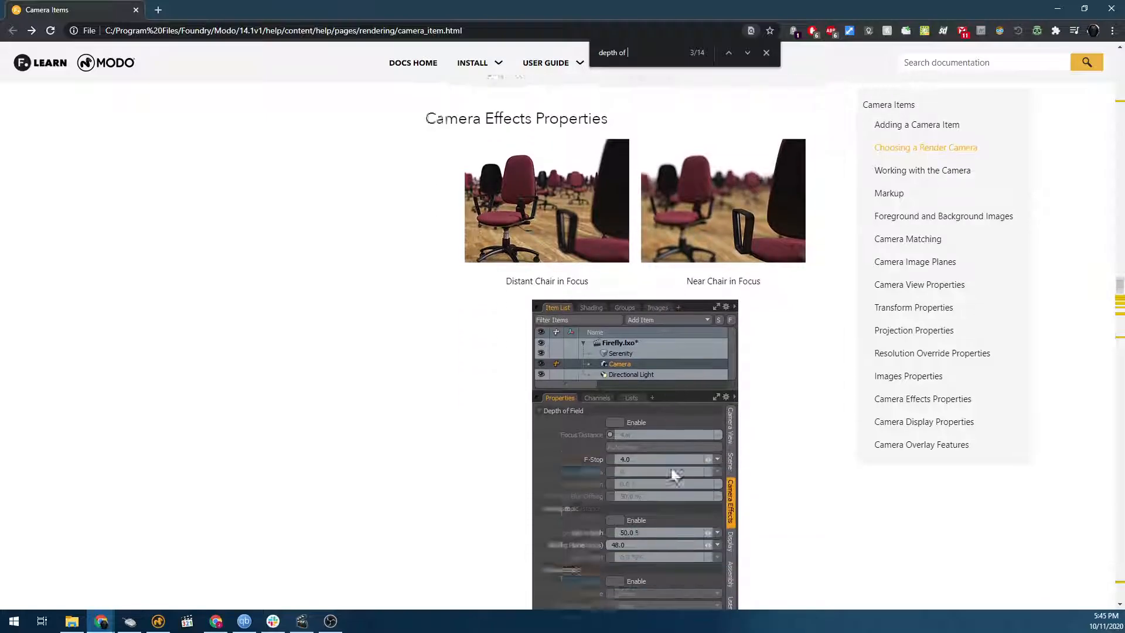
scroll(560, 469, down, 3)
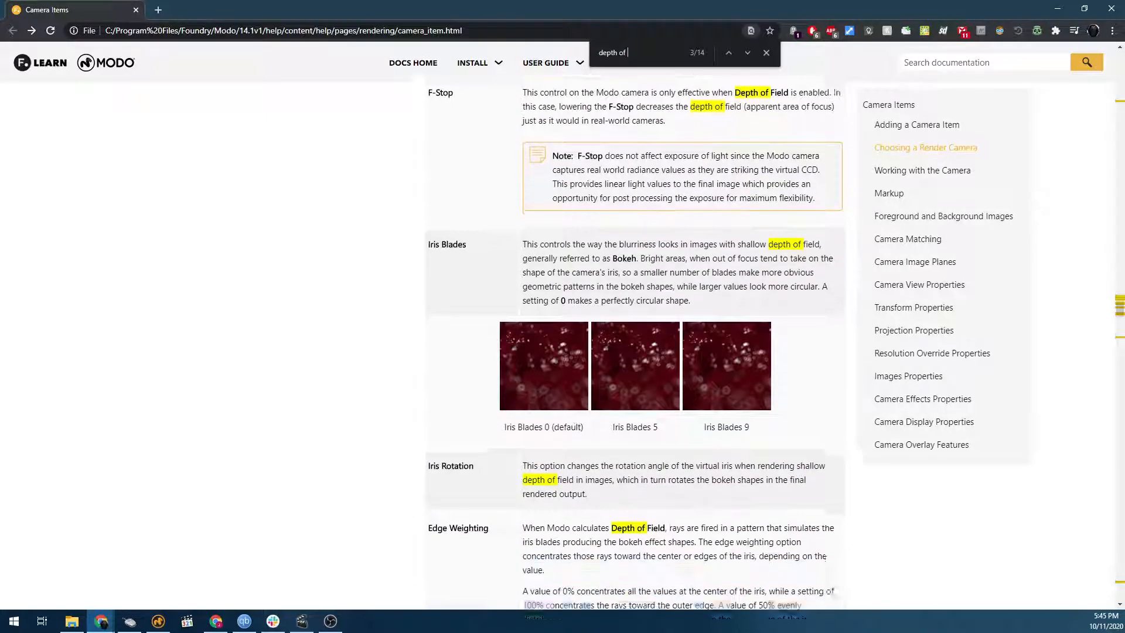
drag(504, 302, 594, 307)
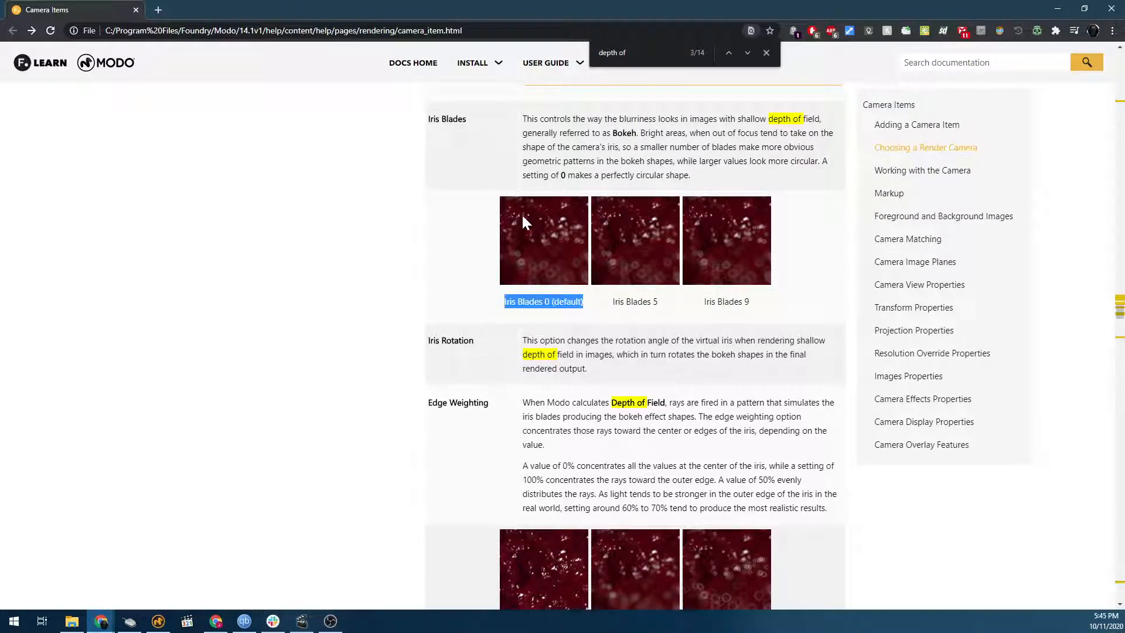
drag(617, 301, 751, 304)
drag(613, 301, 655, 305)
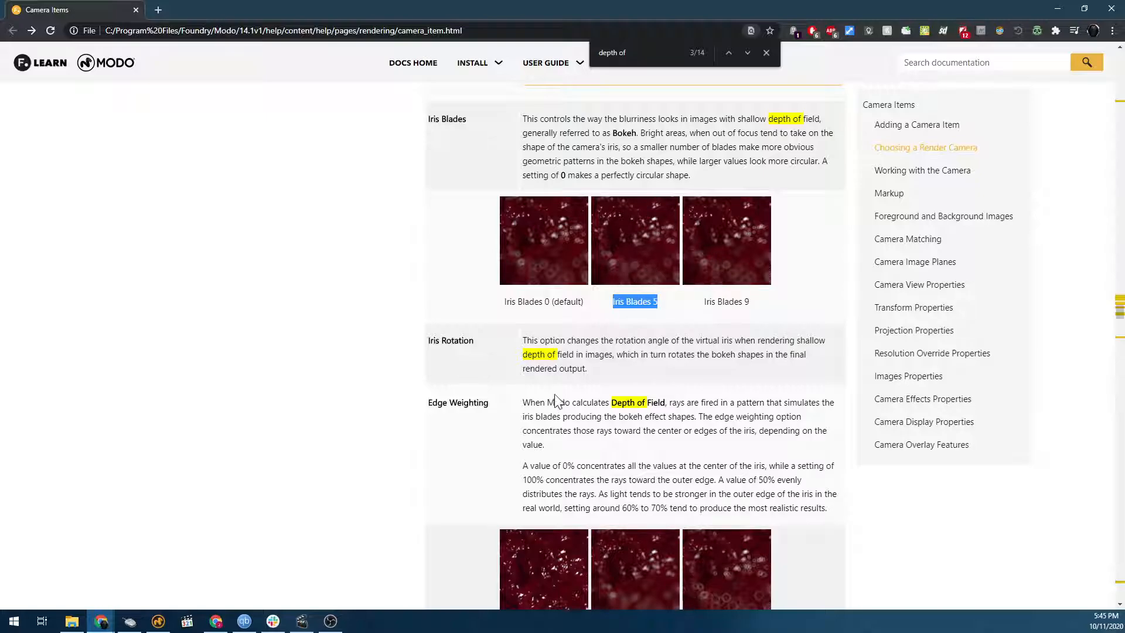
Examine the Edge Weighting samples and the start of the Motion Blur section, and close the help page to return to Modo.
scroll(553, 398, down, 3)
drag(494, 452, 568, 452)
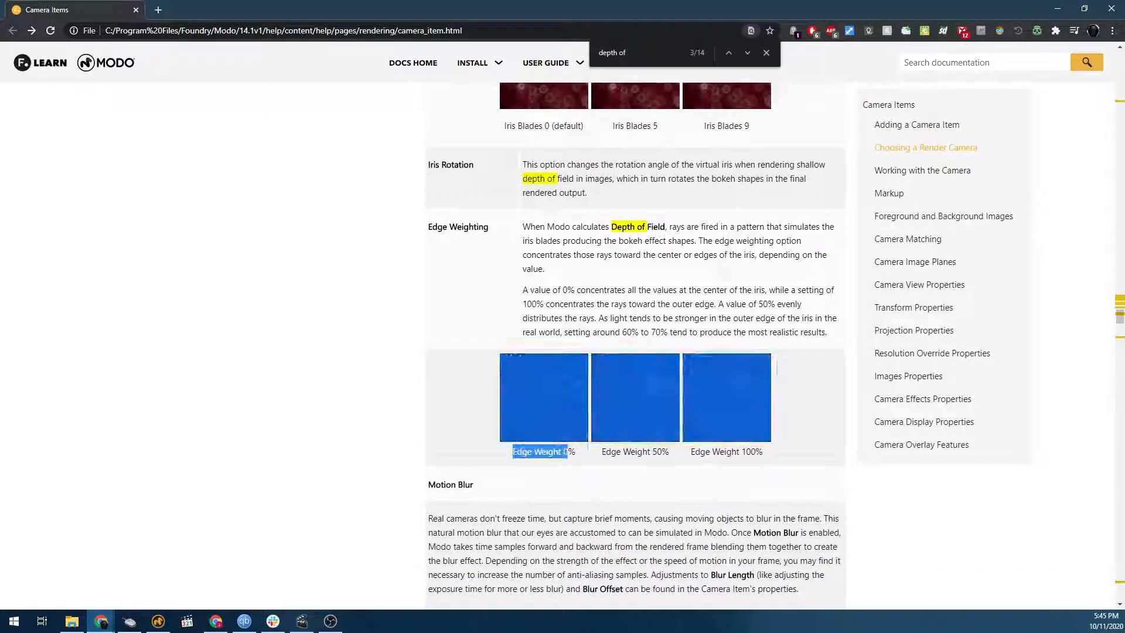
click(587, 465)
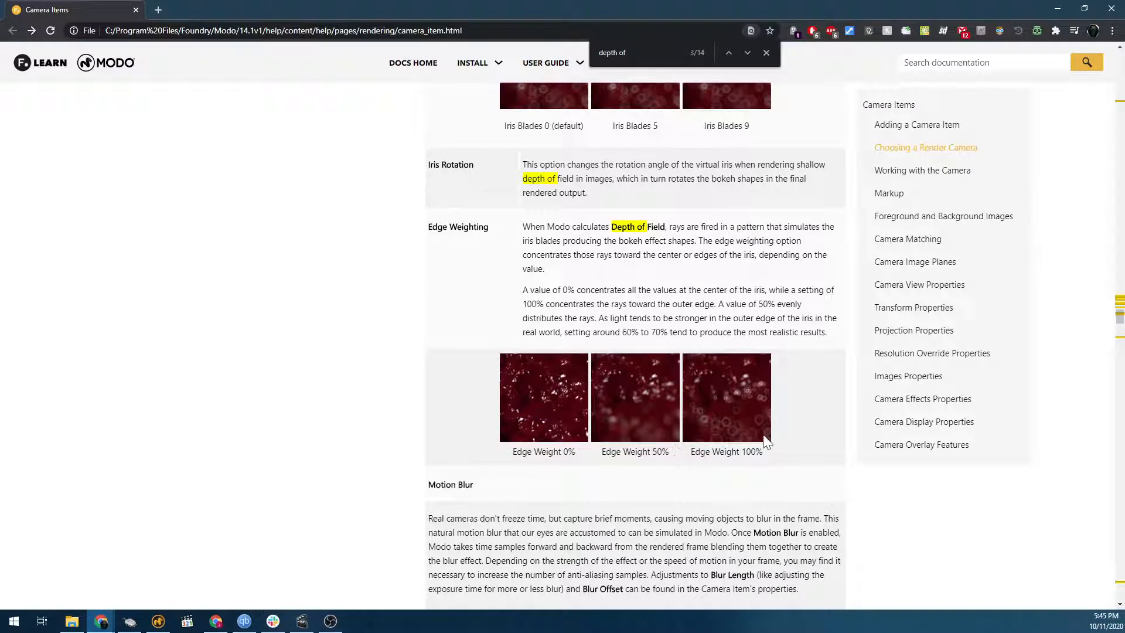
scroll(732, 150, up, 1)
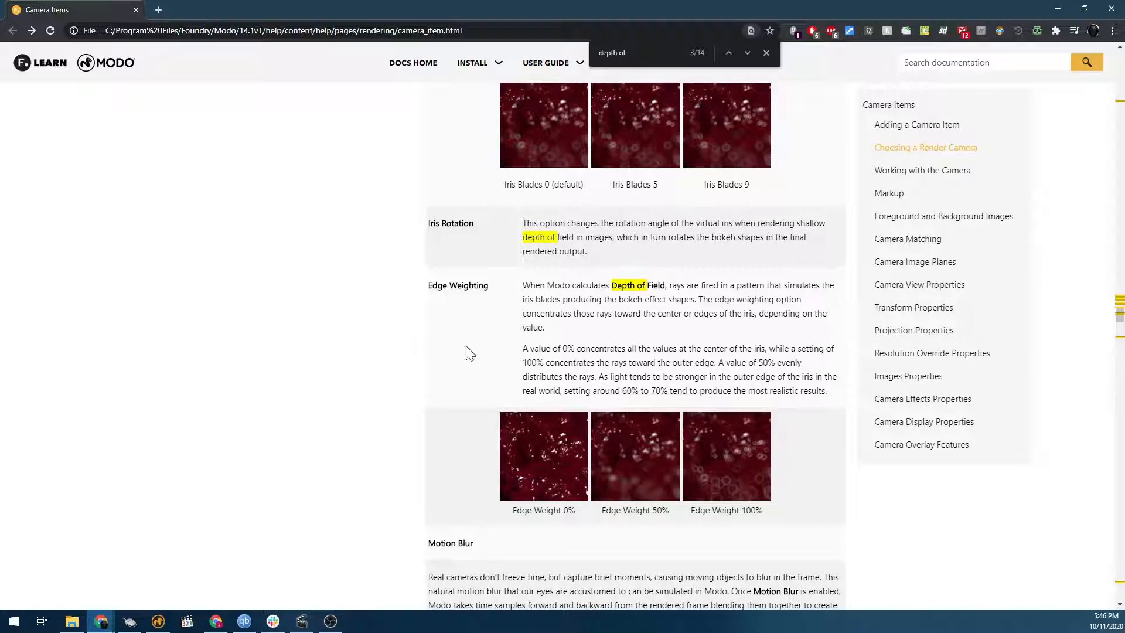
scroll(619, 505, down, 4)
scroll(603, 482, up, 2)
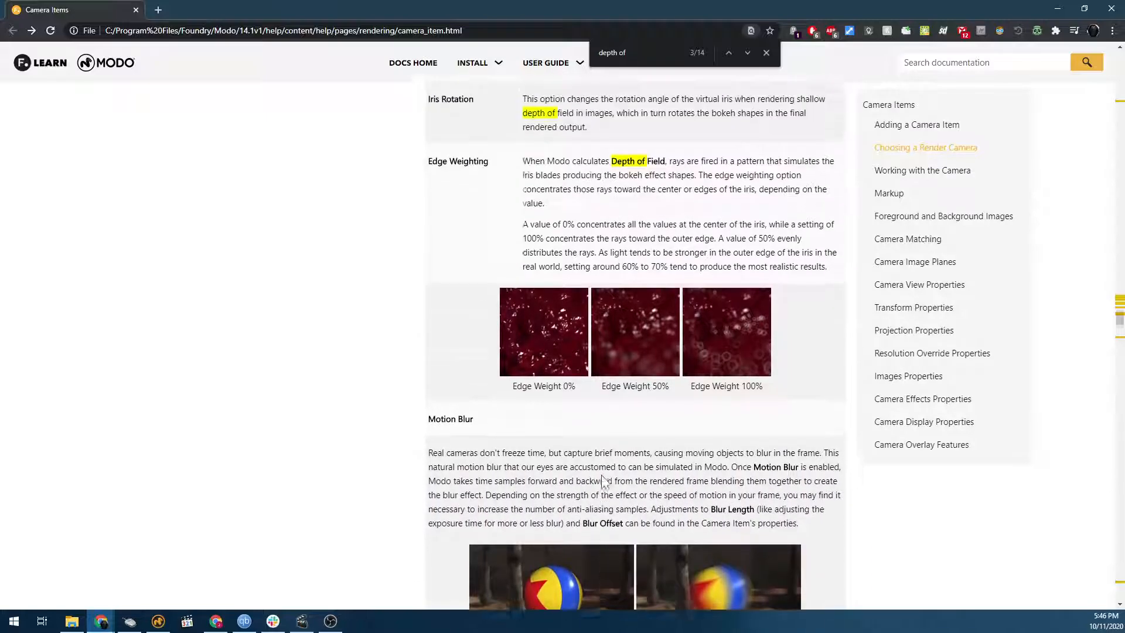
scroll(603, 482, up, 1)
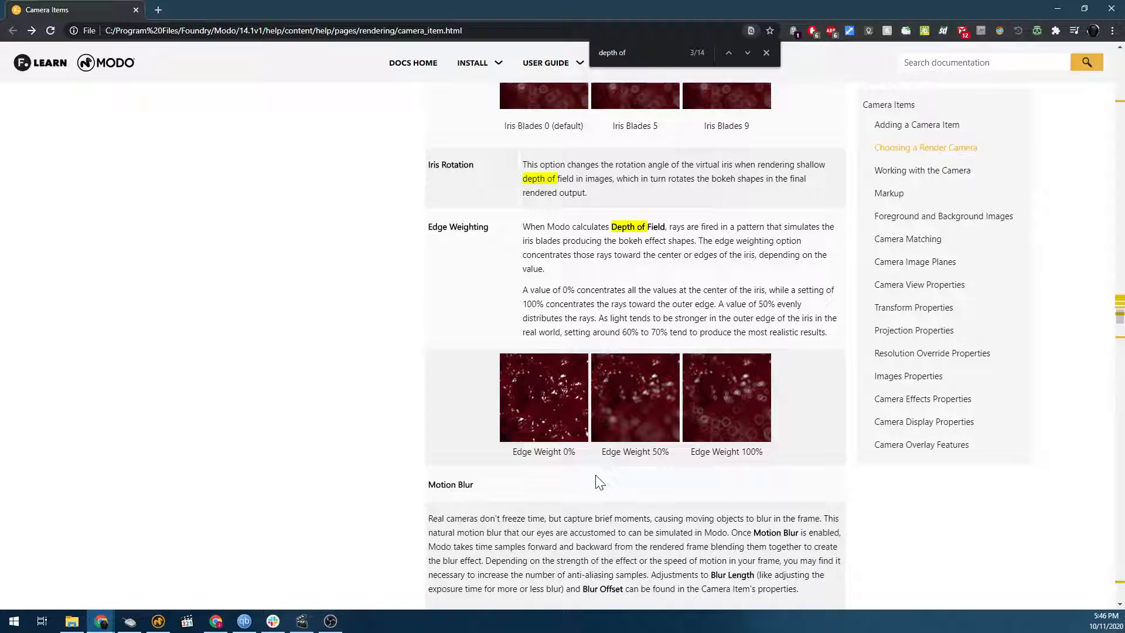
click(1112, 9)
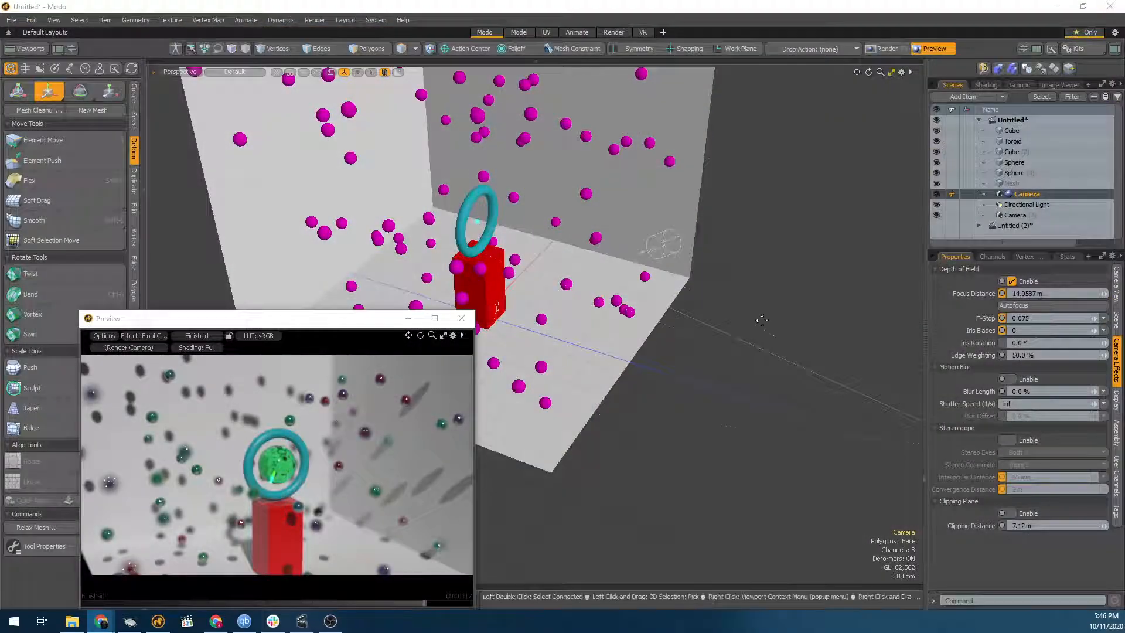
Disable Depth of Field on the render camera and collapse its group of settings.
click(1012, 282)
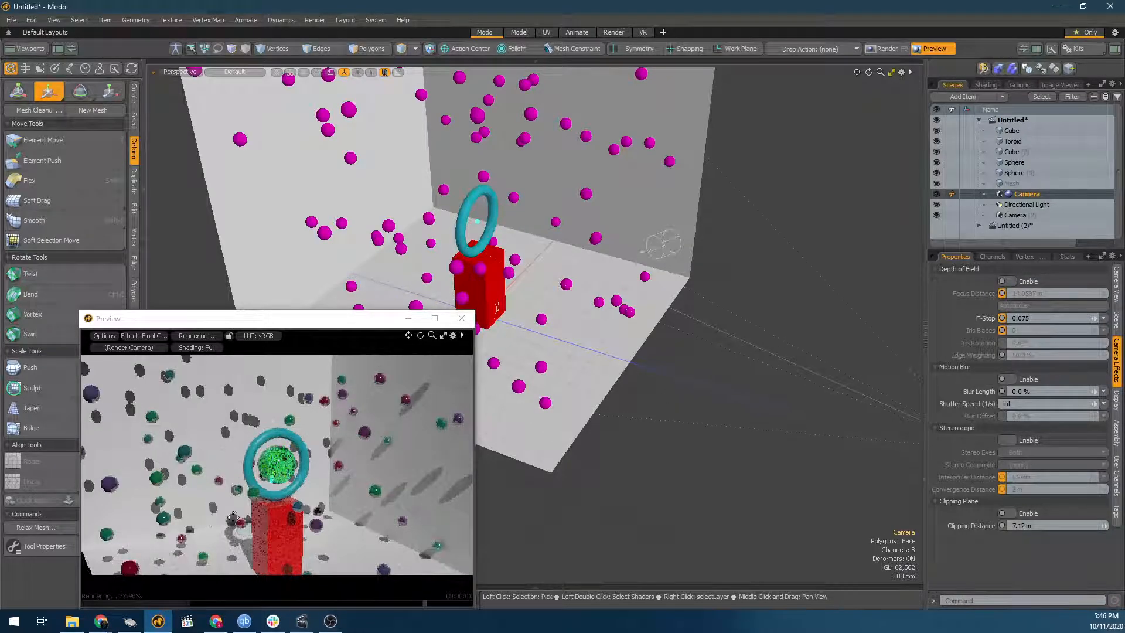
click(958, 367)
click(957, 367)
click(959, 269)
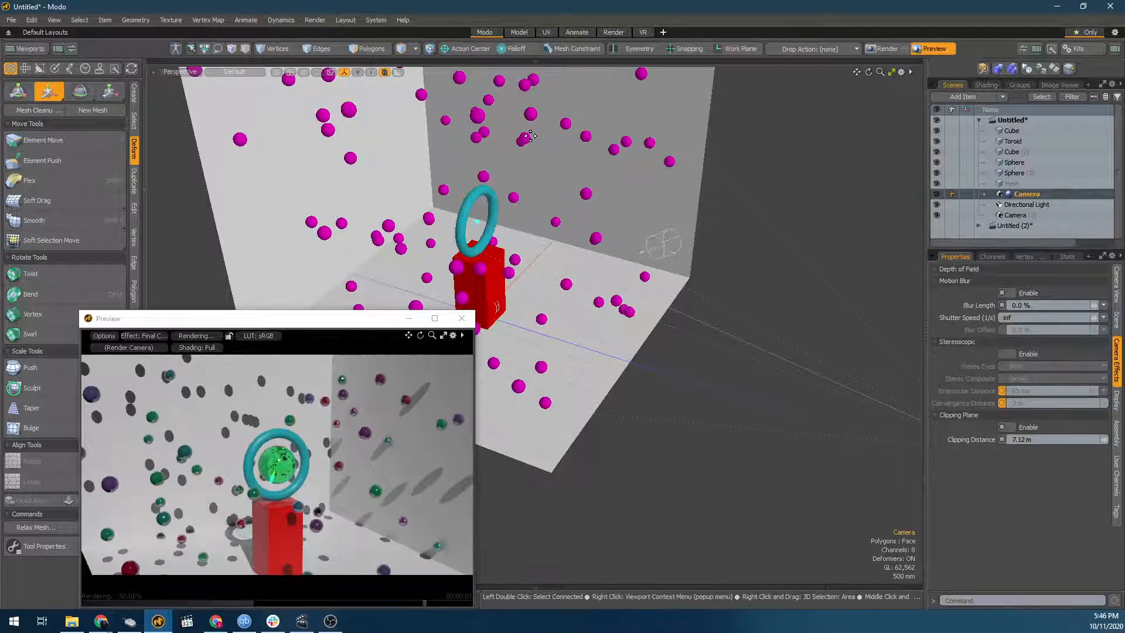
Show the timeline, move the preview window clear of it, and scrub the animation to frame 60.
scroll(523, 147, down, 5)
scroll(523, 147, up, 3)
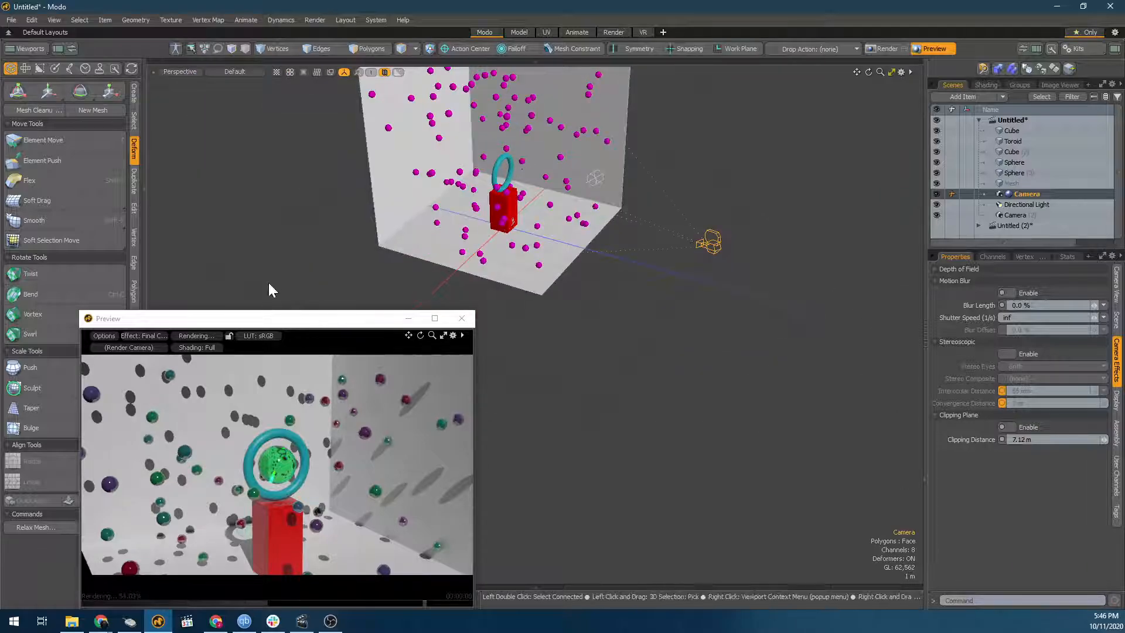
drag(284, 311, 264, 291)
click(409, 600)
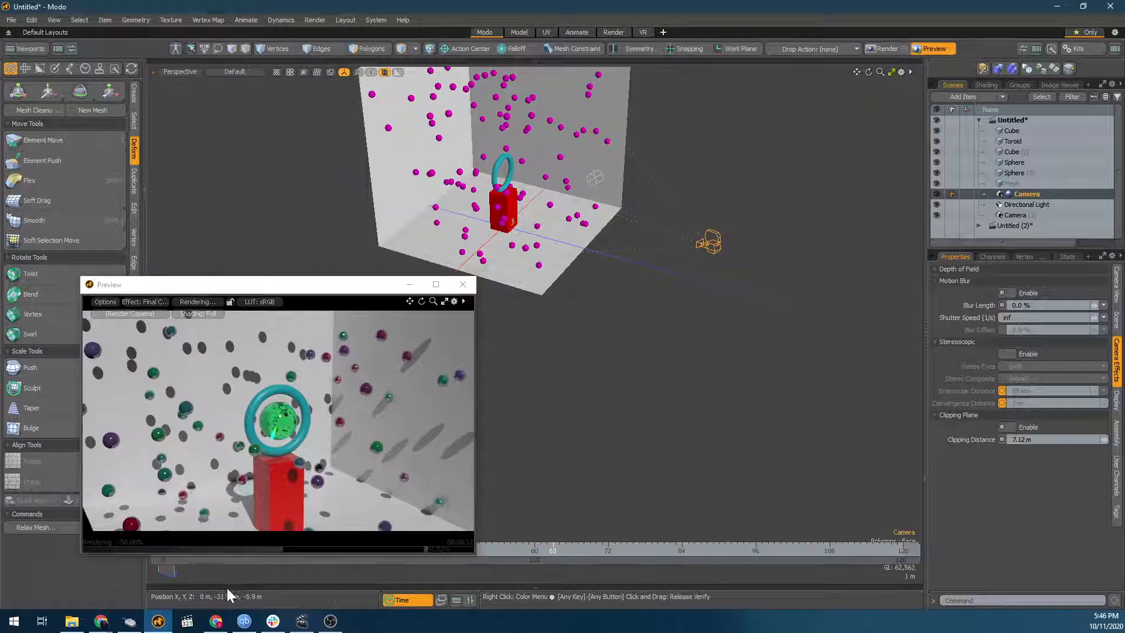
drag(306, 285, 164, 218)
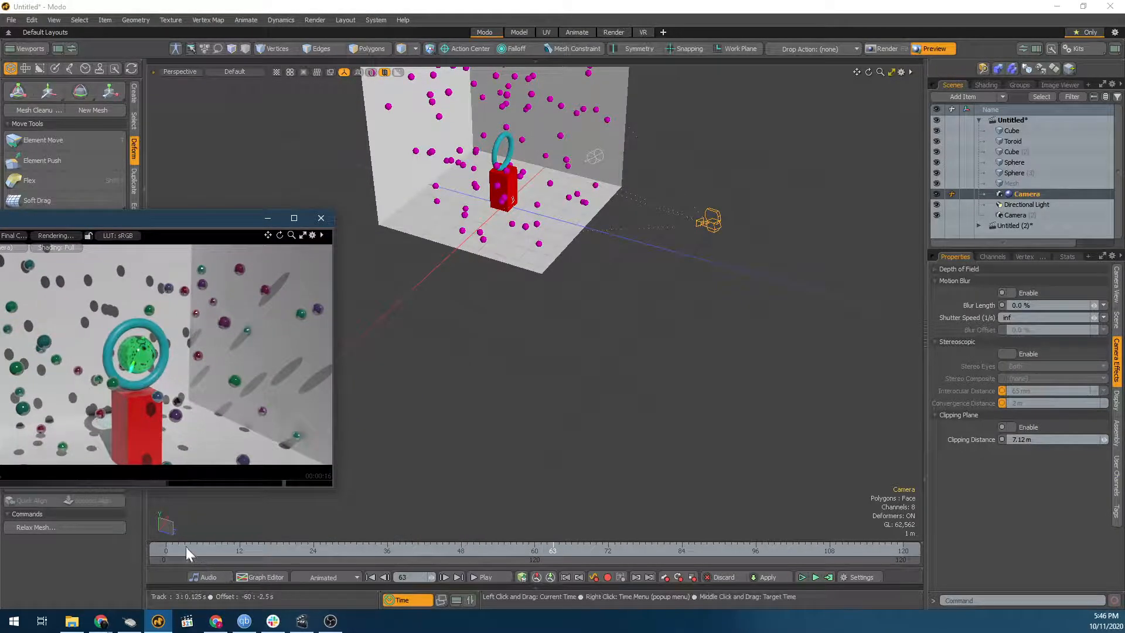
drag(186, 549, 534, 550)
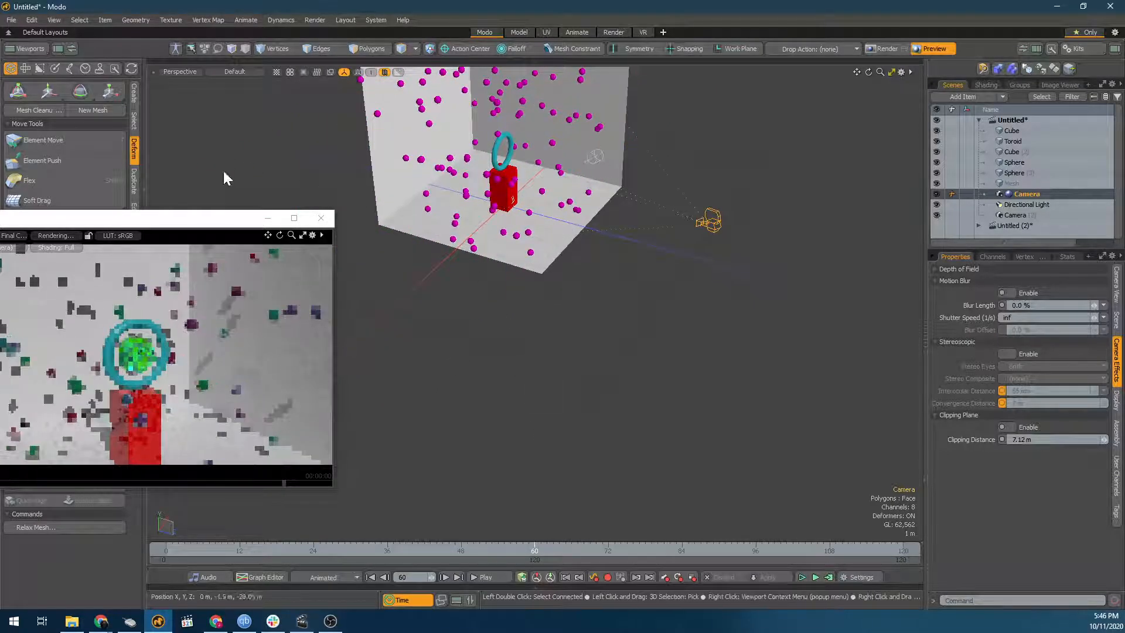
Reposition the preview window and orbit the render camera slightly around the toroid and cube in the preview.
drag(190, 227, 385, 293)
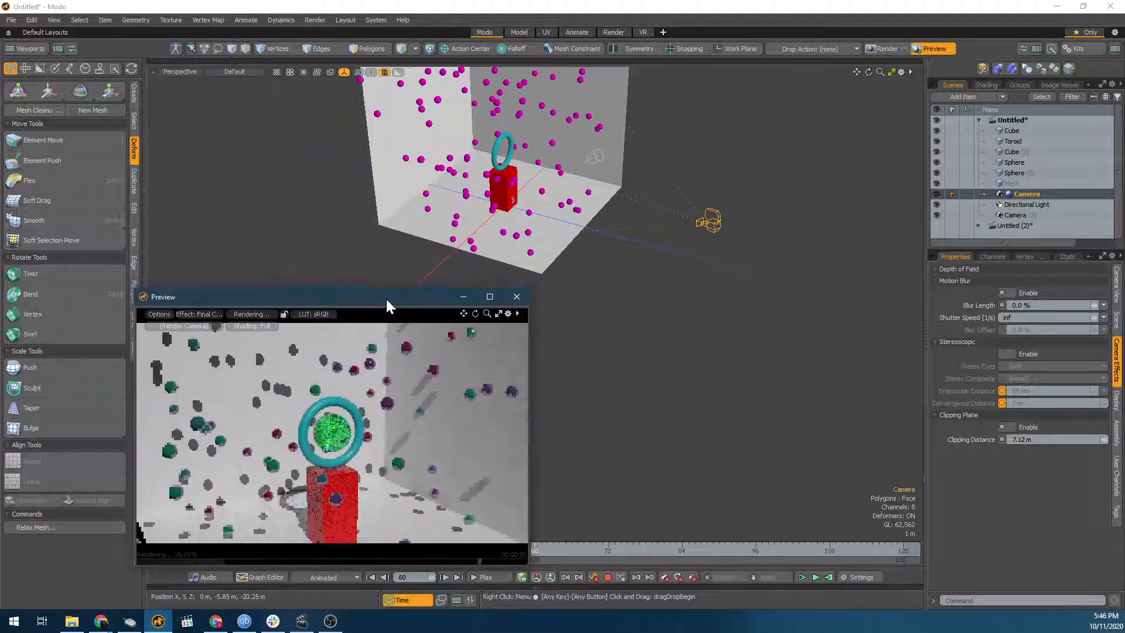
scroll(667, 285, up, 2)
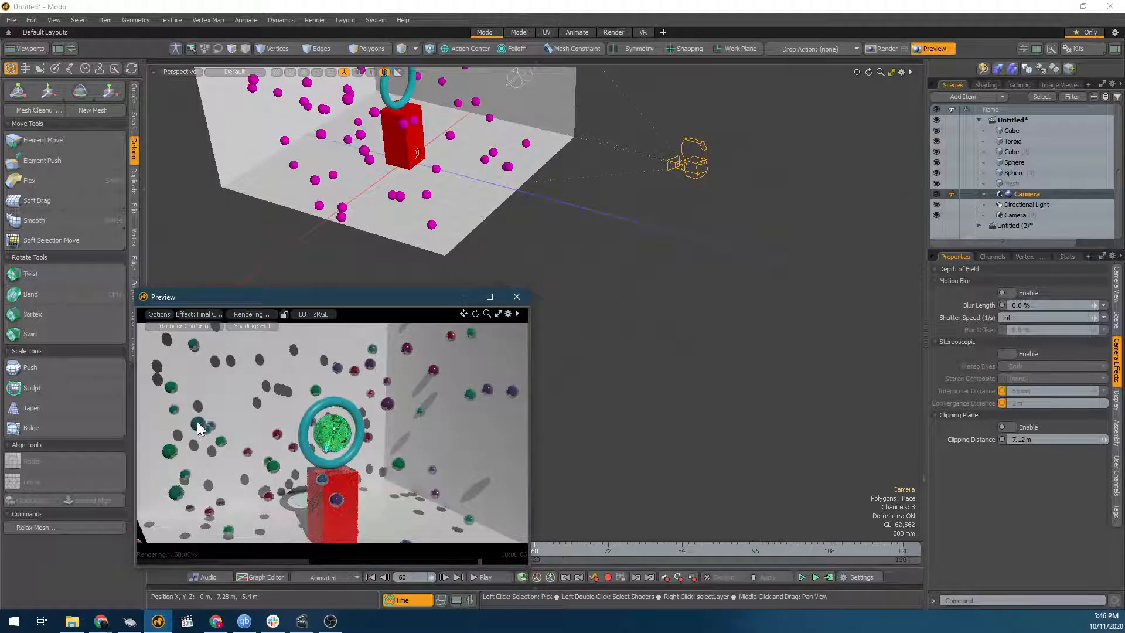
alt+drag(199, 428, 326, 414)
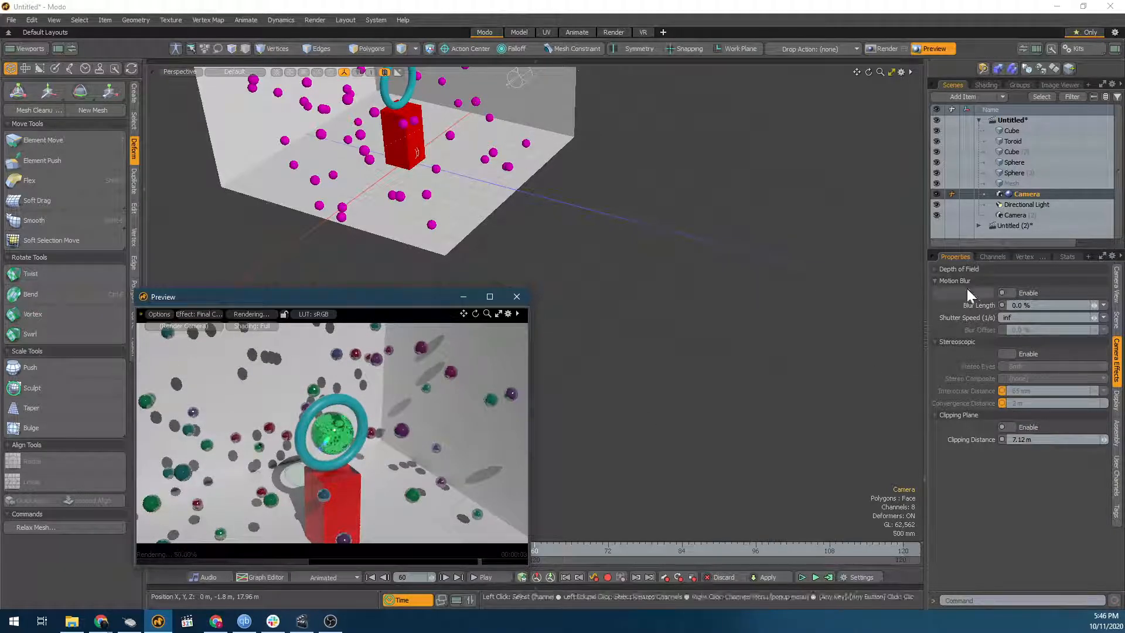
Enable Motion Blur on the render camera, try a Blur Length of 50%, and undo the Blur Length change.
click(1012, 292)
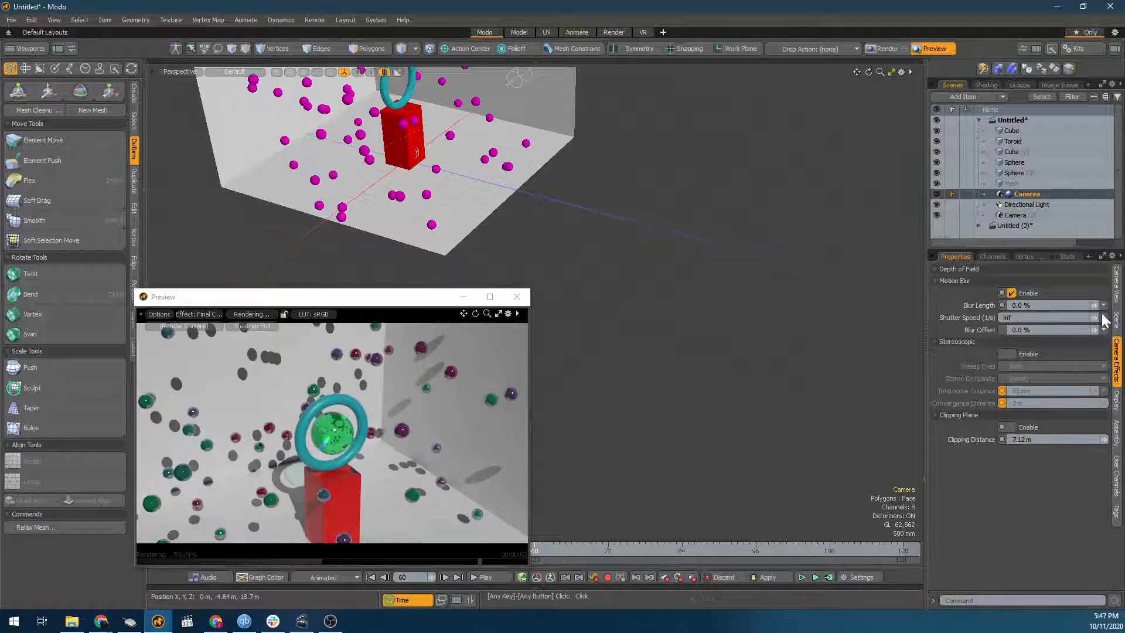
drag(1095, 305, 1120, 306)
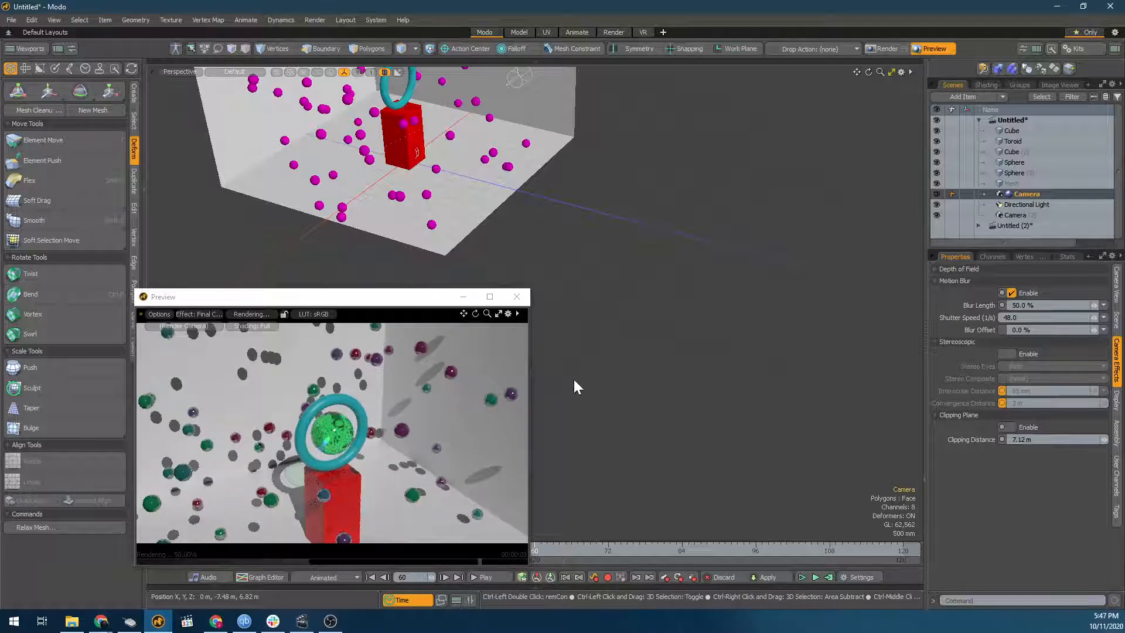
key(ctrl+z)
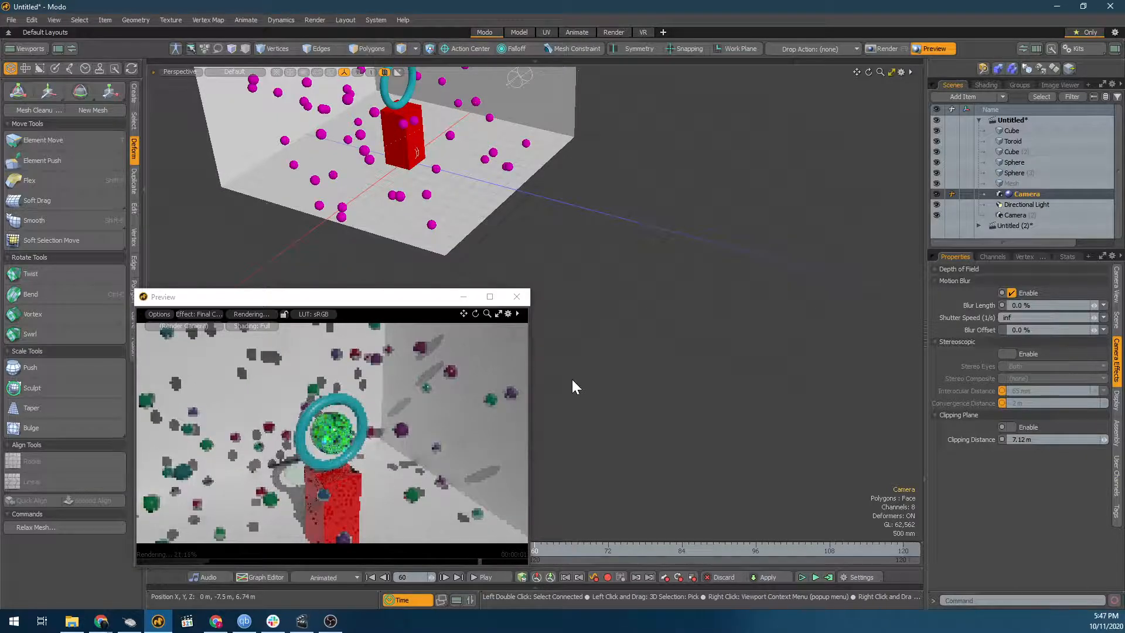
Turn on Motion Blur in the preview's visibility settings and close the settings.
drag(300, 305, 276, 305)
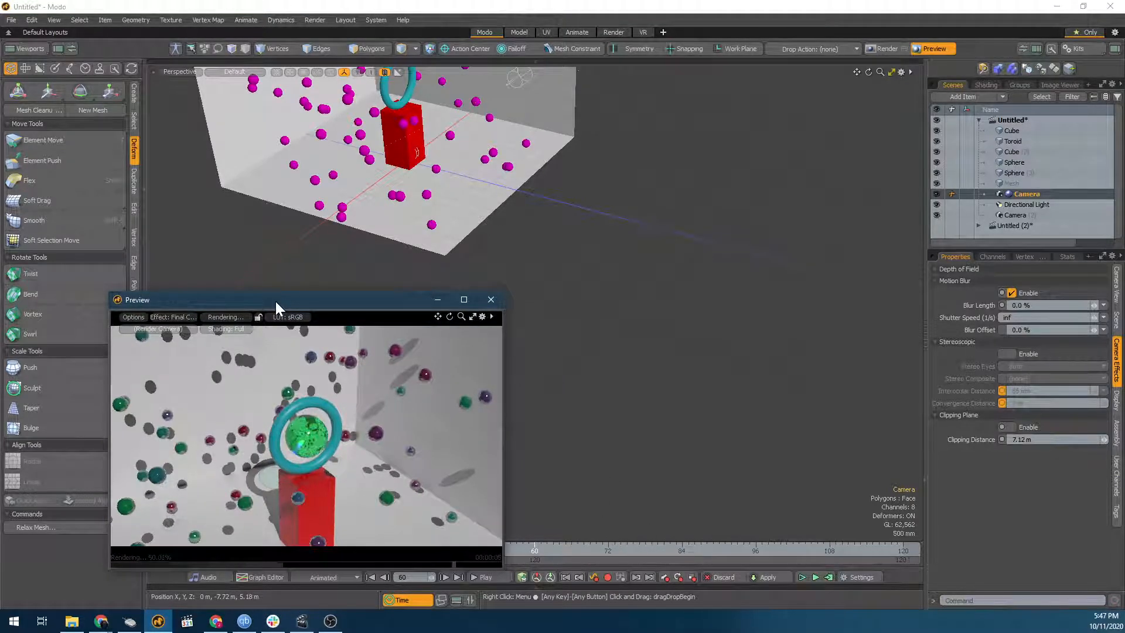
click(482, 317)
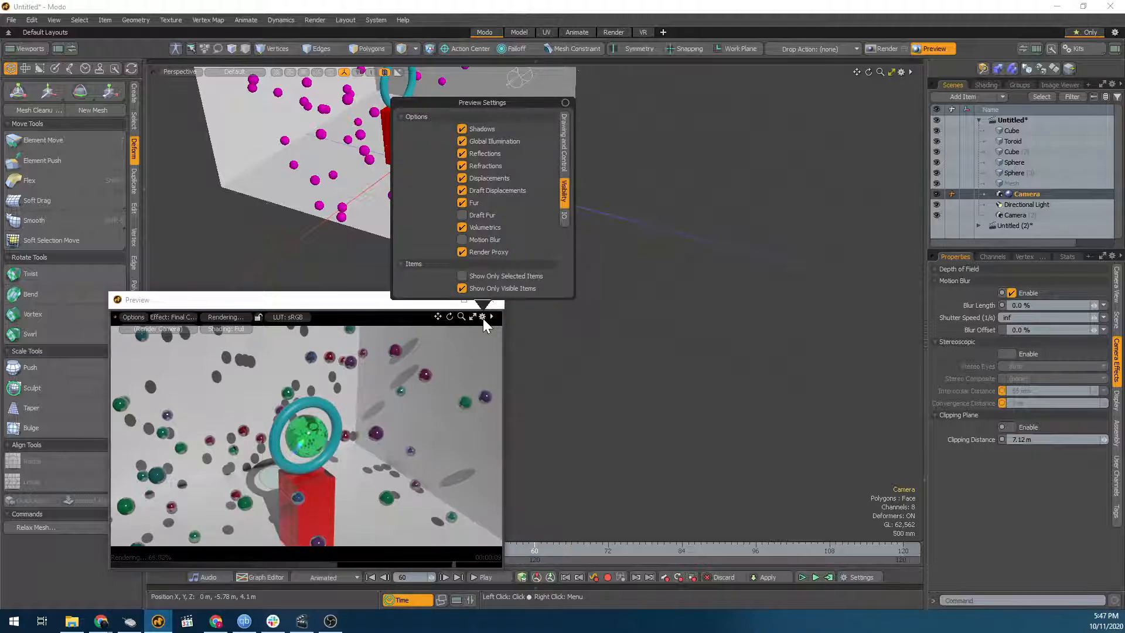
click(469, 239)
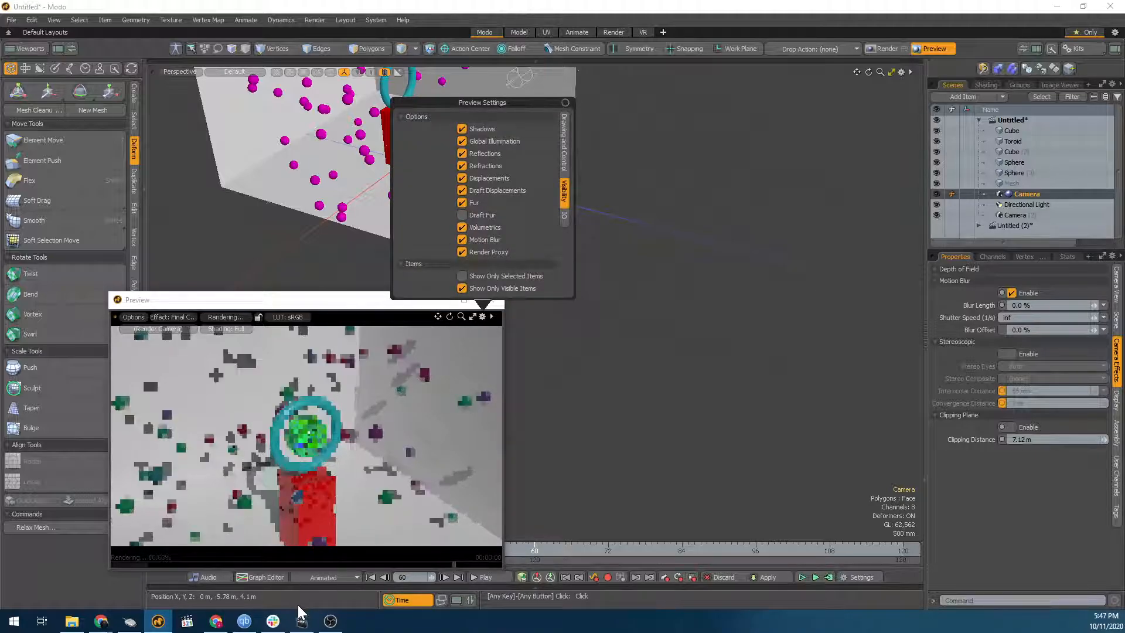
click(364, 499)
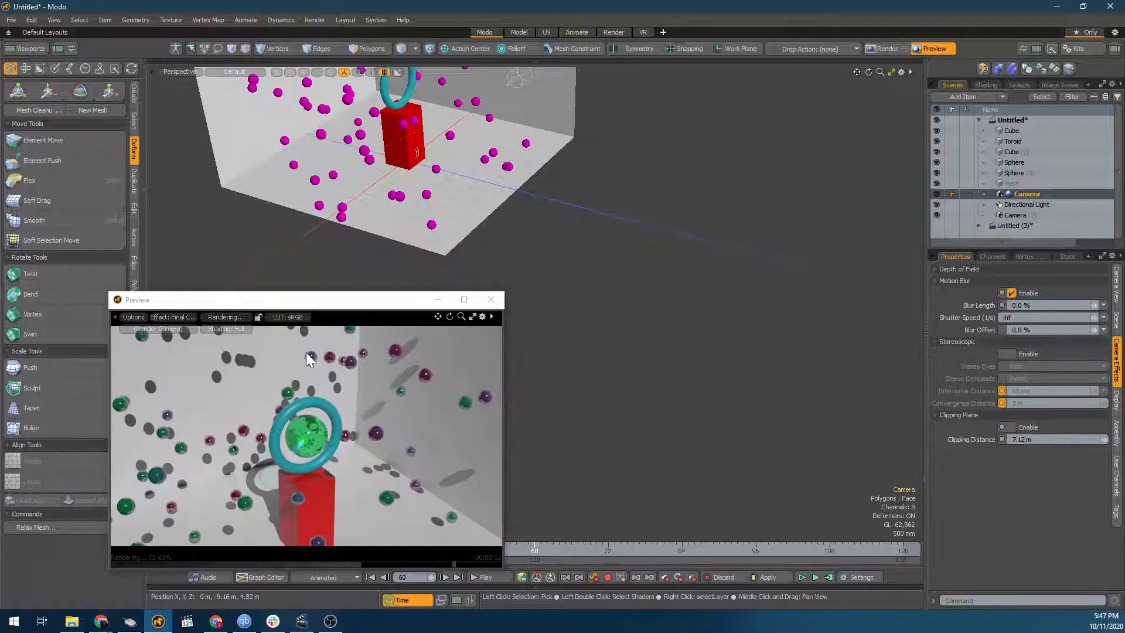
Disable the render camera's Motion Blur and set the Spheres material's Specular Amount and Fresnel to 0%.
click(1016, 291)
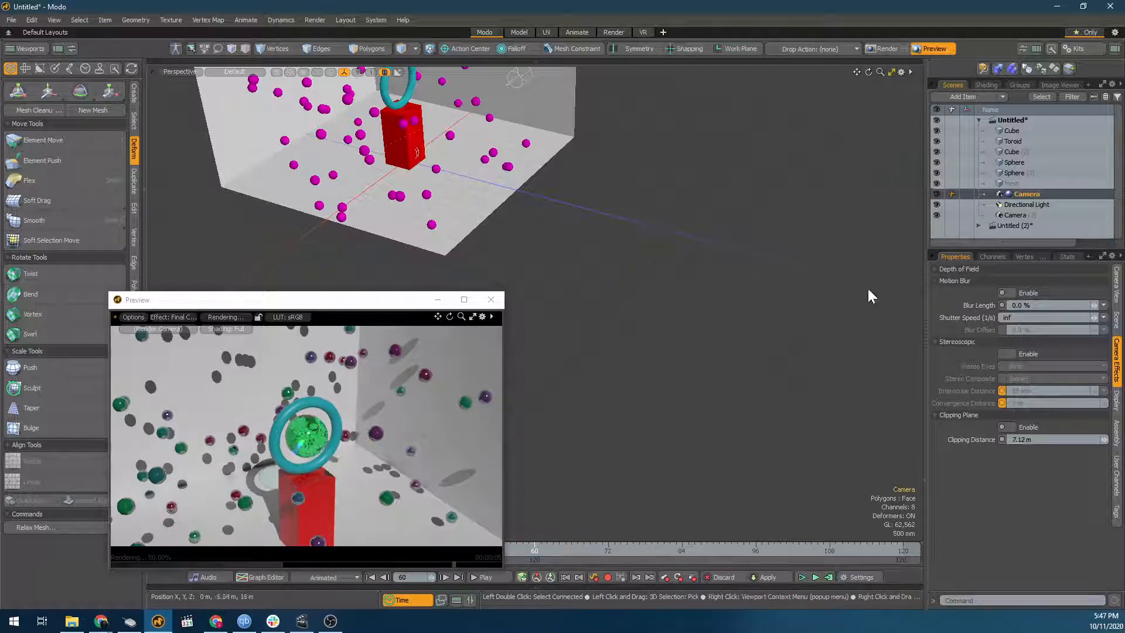
click(1007, 174)
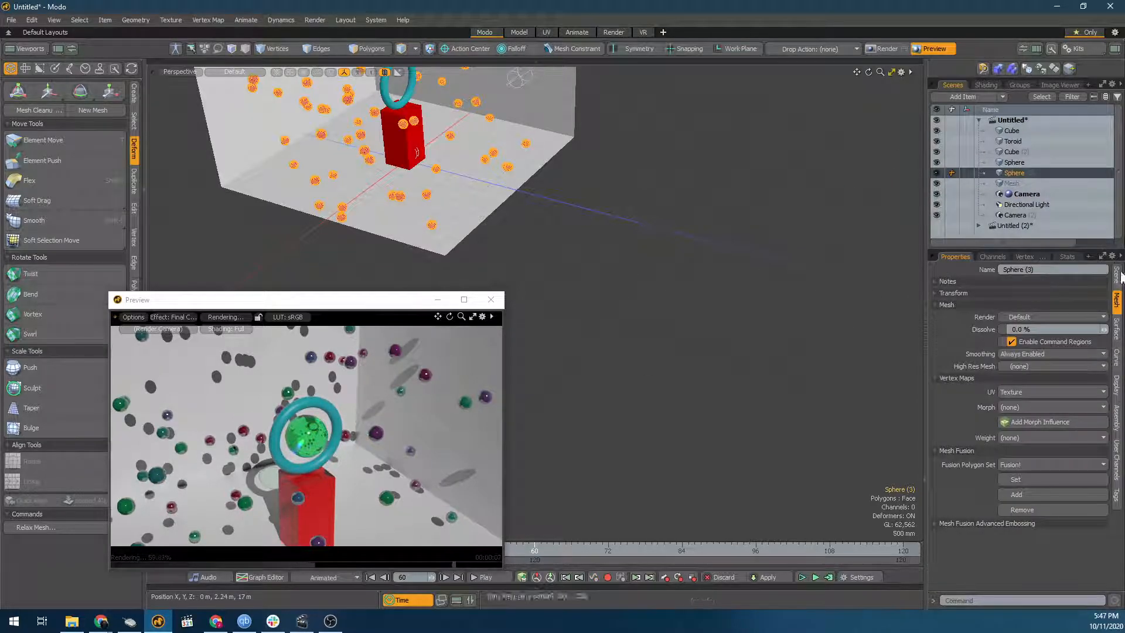
click(989, 86)
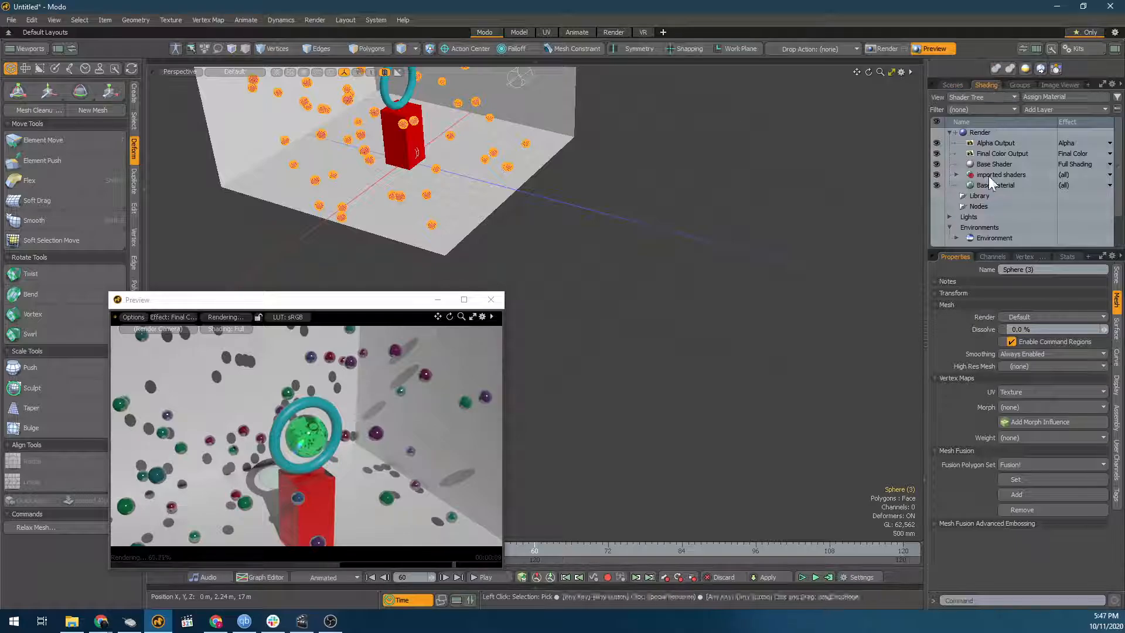
click(958, 175)
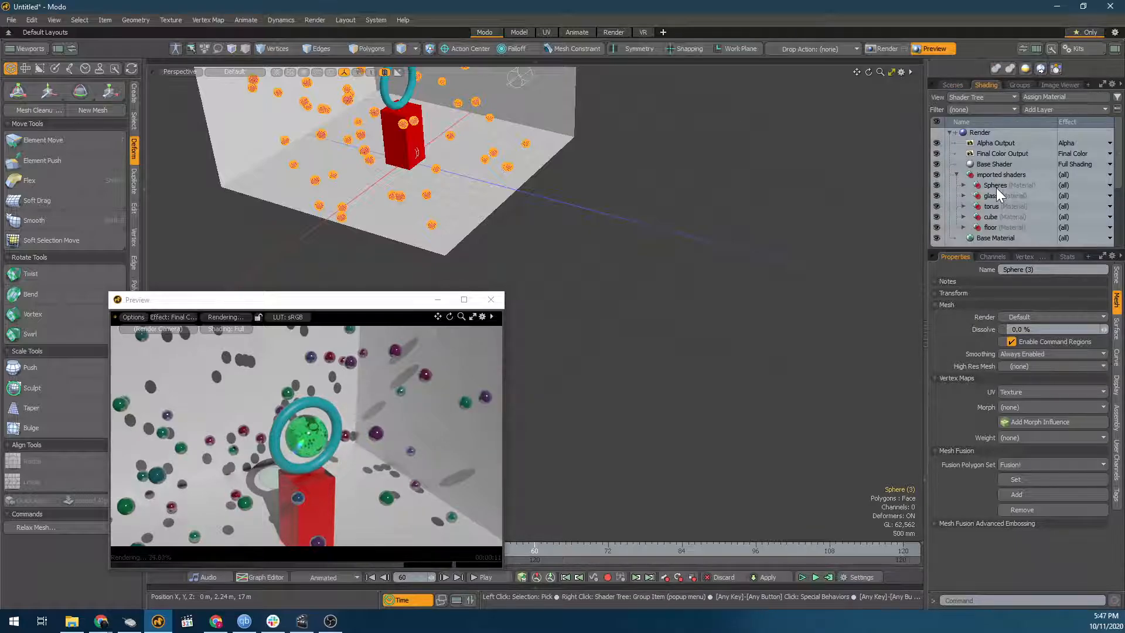
click(995, 185)
click(963, 184)
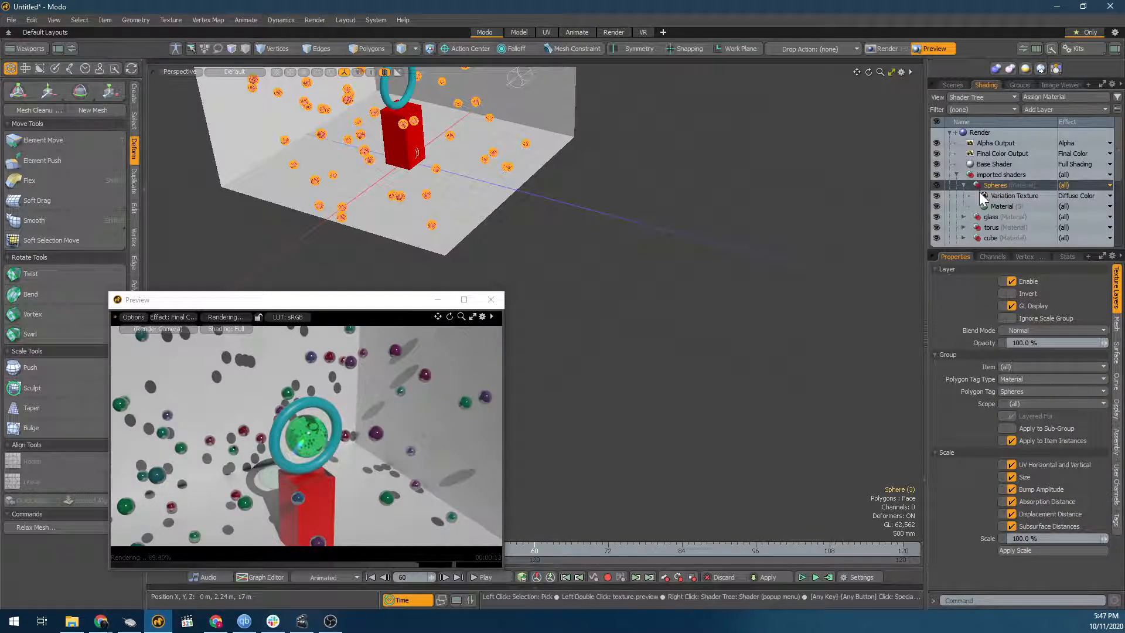
click(989, 206)
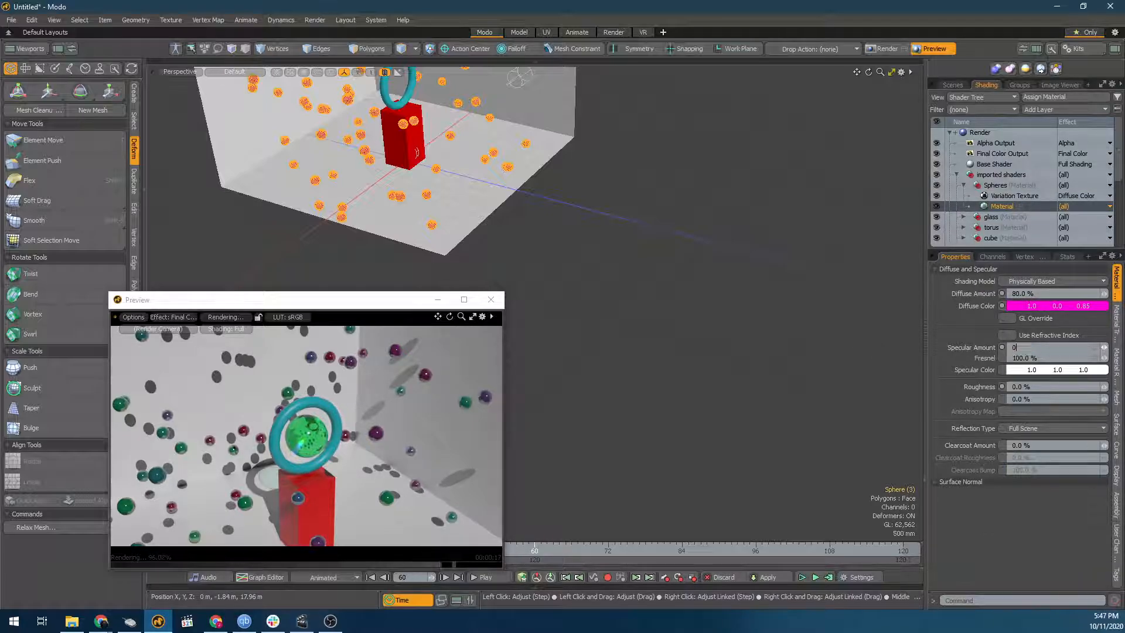
text(0)
key(Return)
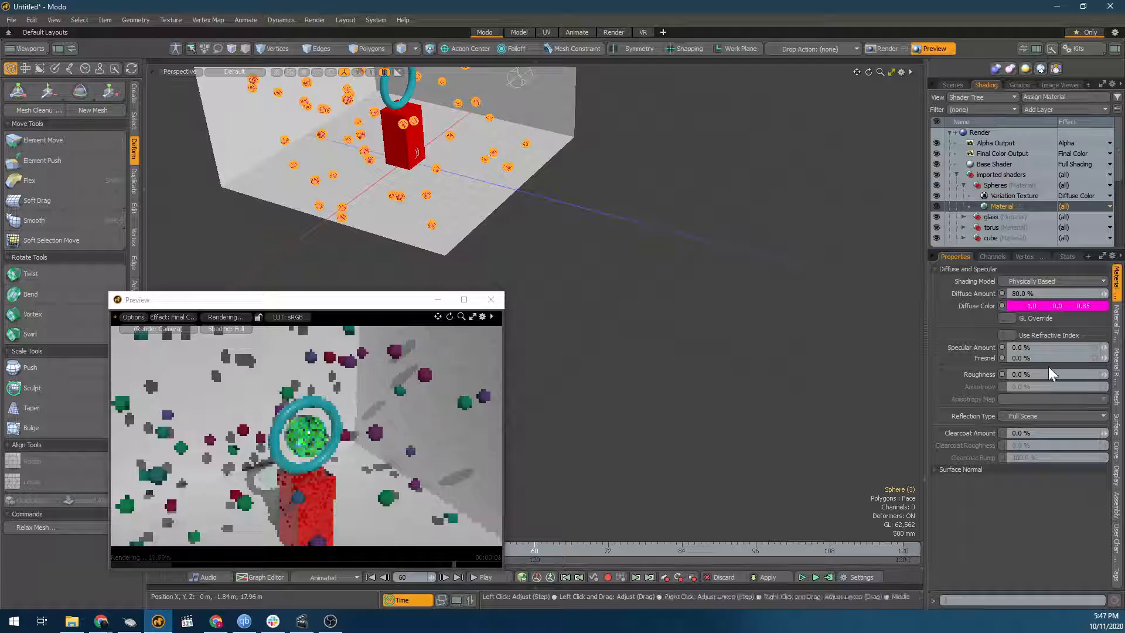
Set the Roughness of the Spheres material to 40%.
click(1079, 375)
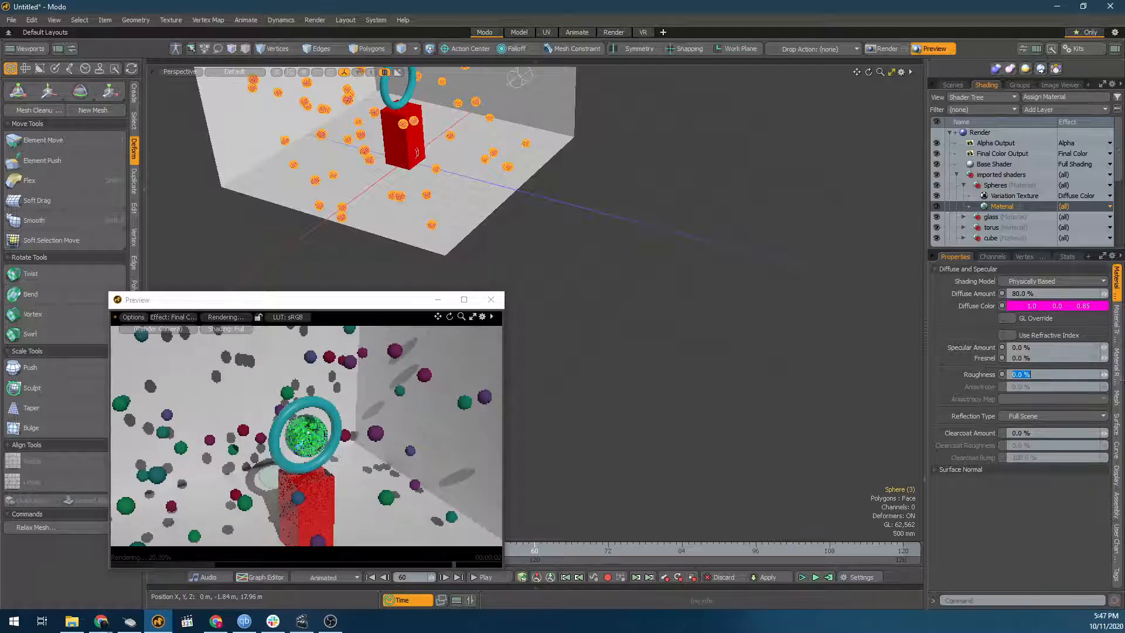
text(40)
key(Tab)
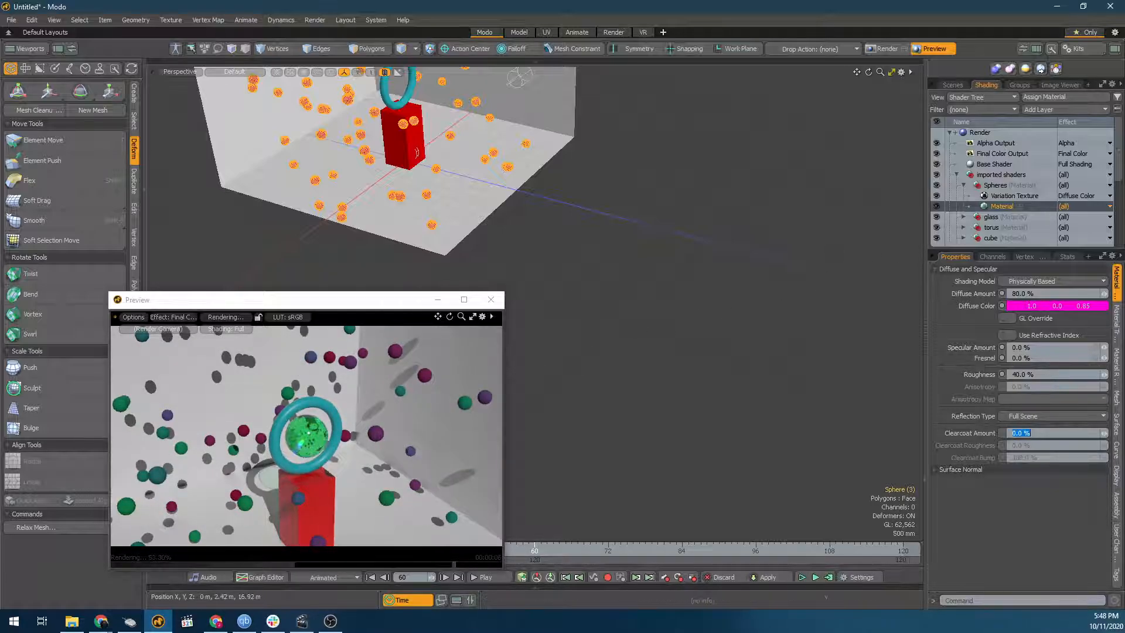
Reselect the render camera and re-enable its Motion Blur effect.
click(951, 86)
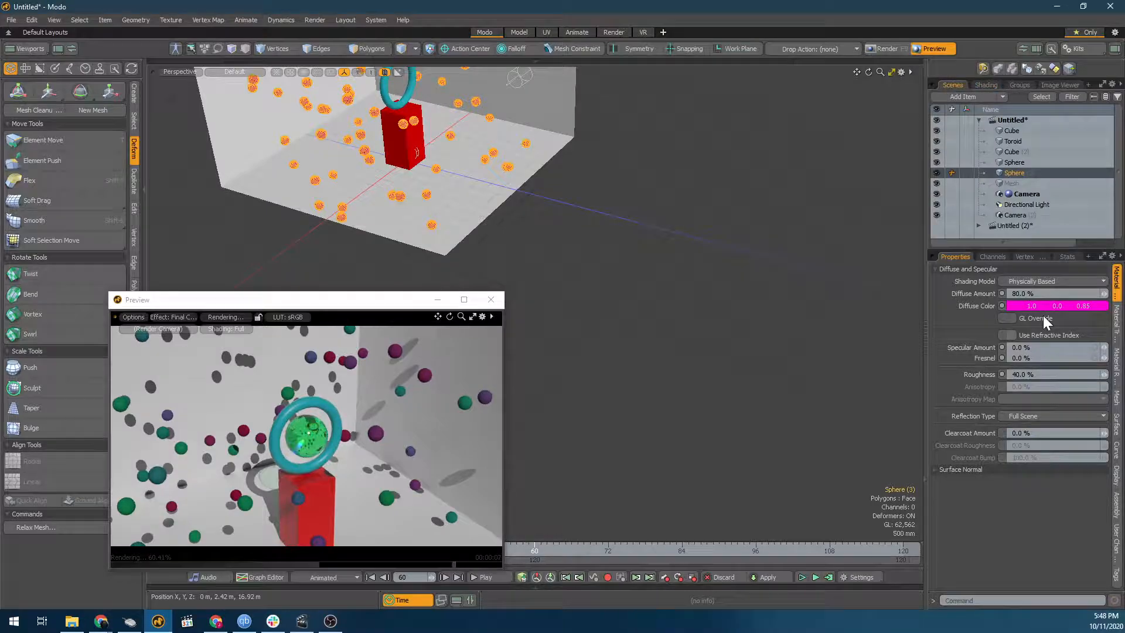
click(1014, 194)
click(1117, 319)
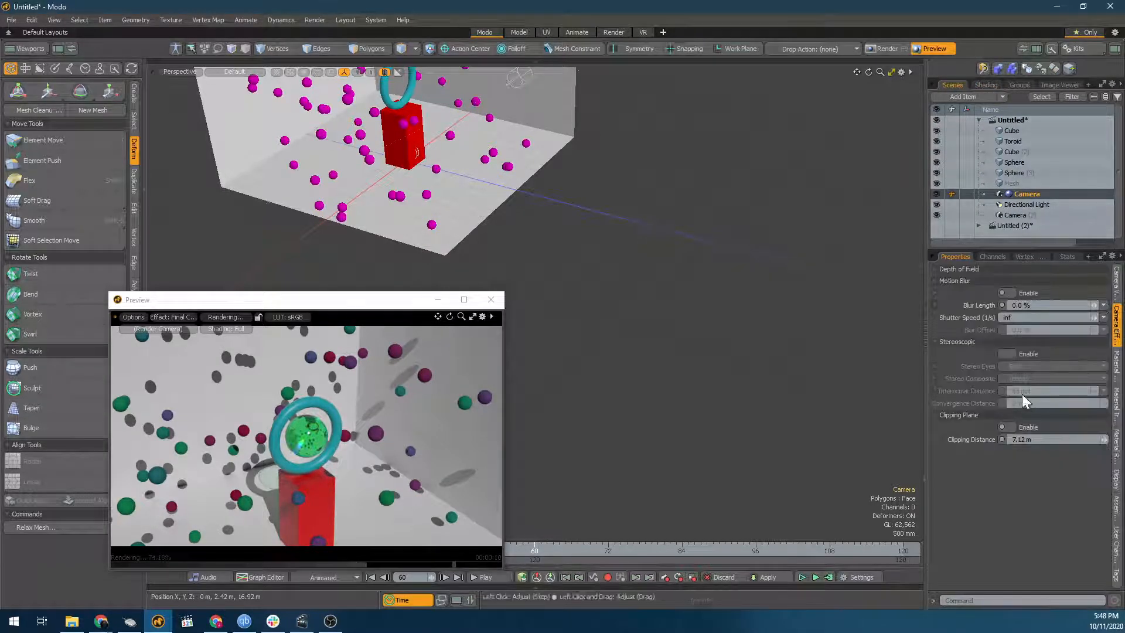
click(1007, 291)
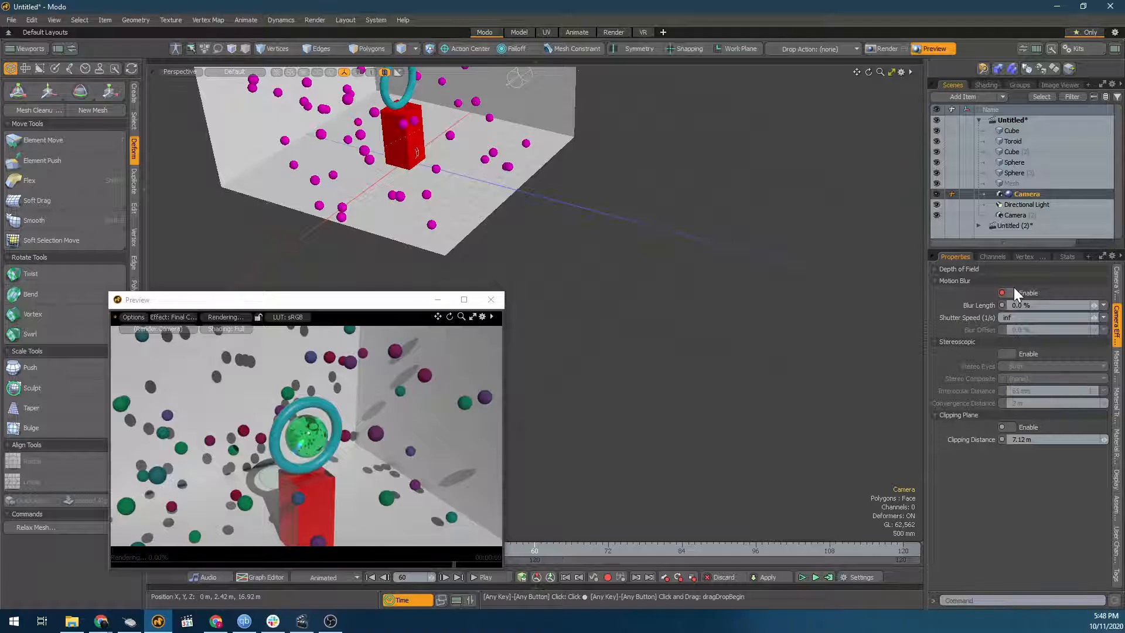
click(1011, 293)
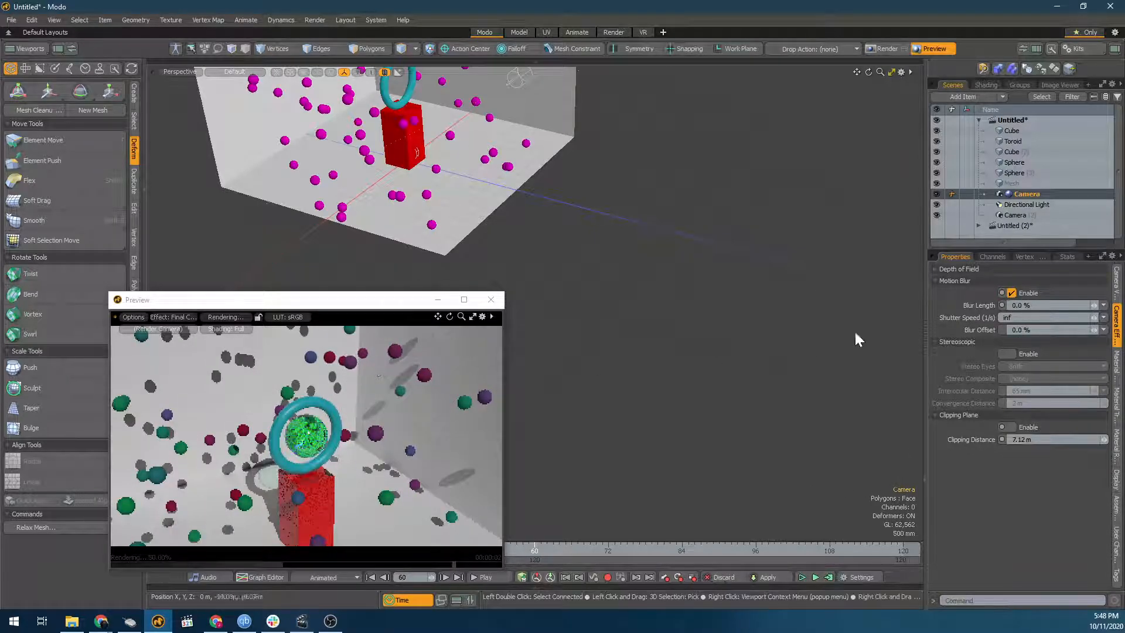
Try Blur Lengths of 8%, 97% and 60.5% on the render camera, and settle on 57%.
drag(1095, 306, 1108, 305)
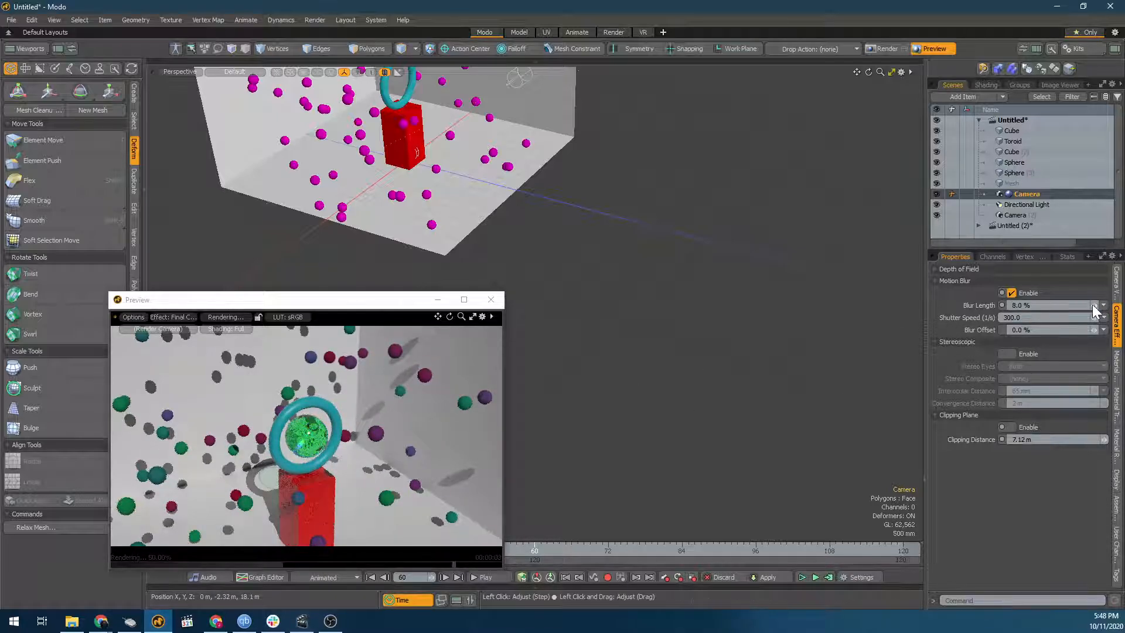
mouse_move(1094, 306)
mouse_down()
mouse_move(1108, 306)
mouse_move(1094, 305)
mouse_up()
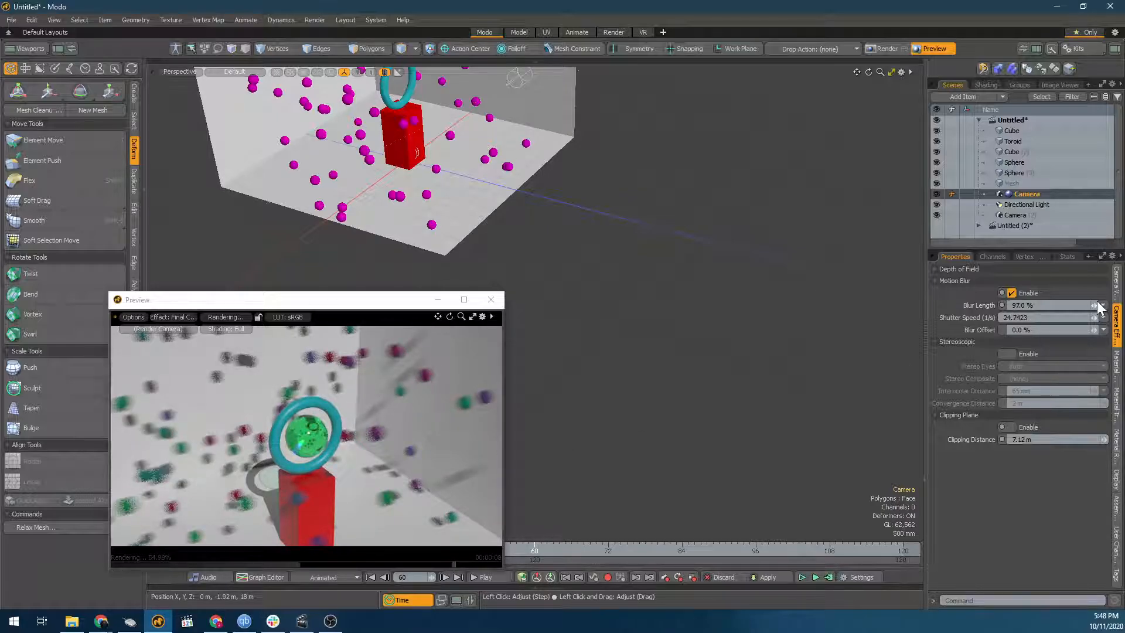
drag(1093, 305, 1077, 306)
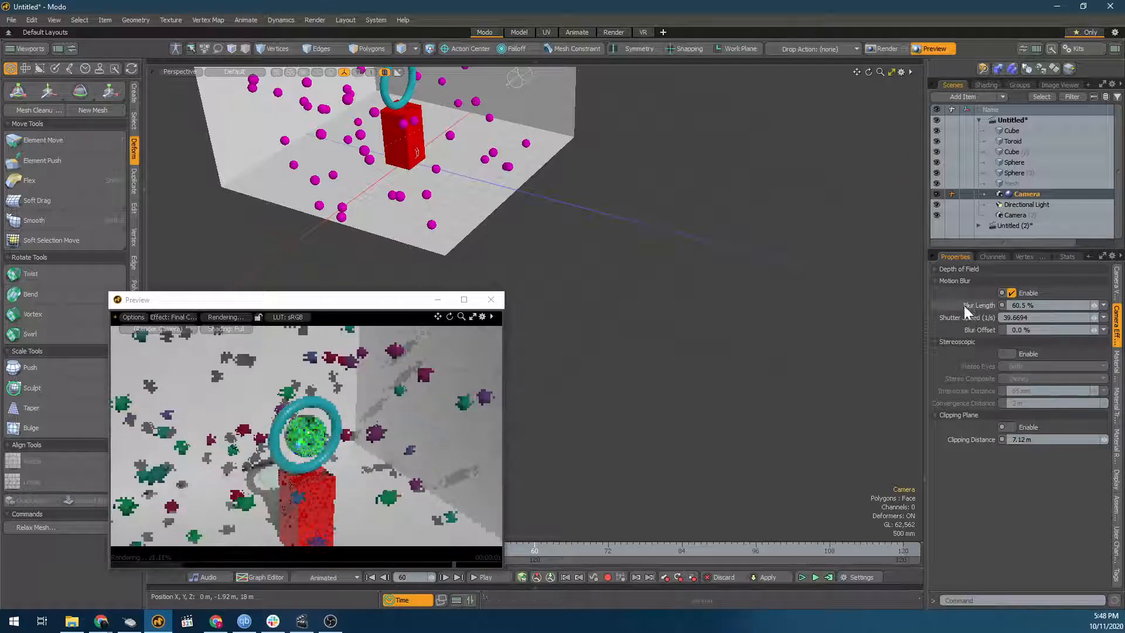
drag(1094, 305, 1083, 312)
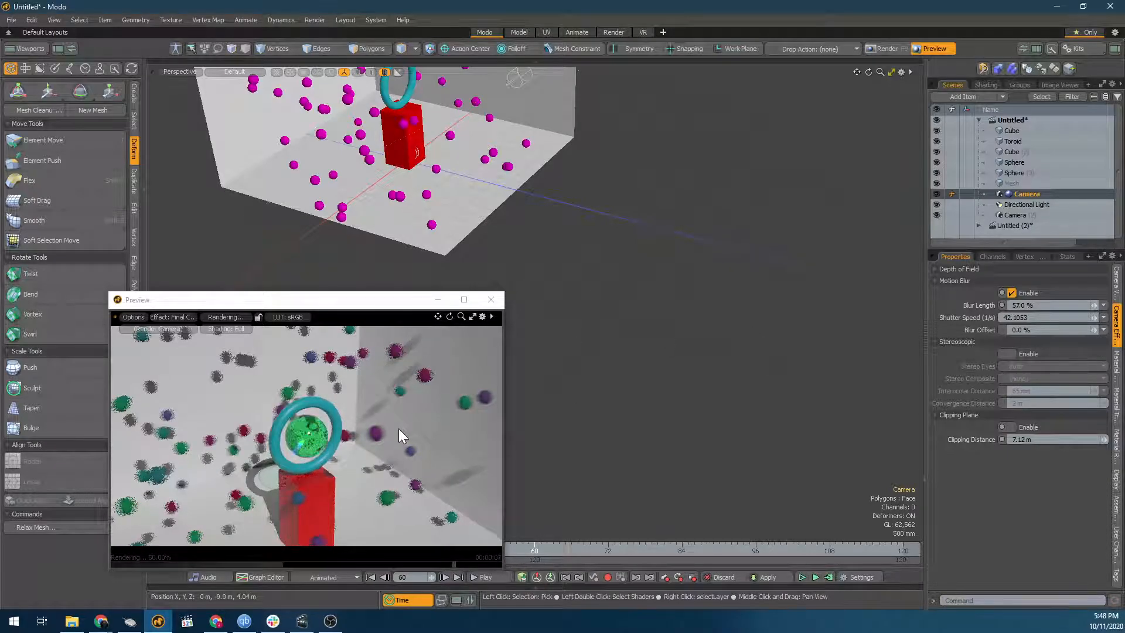
click(1116, 298)
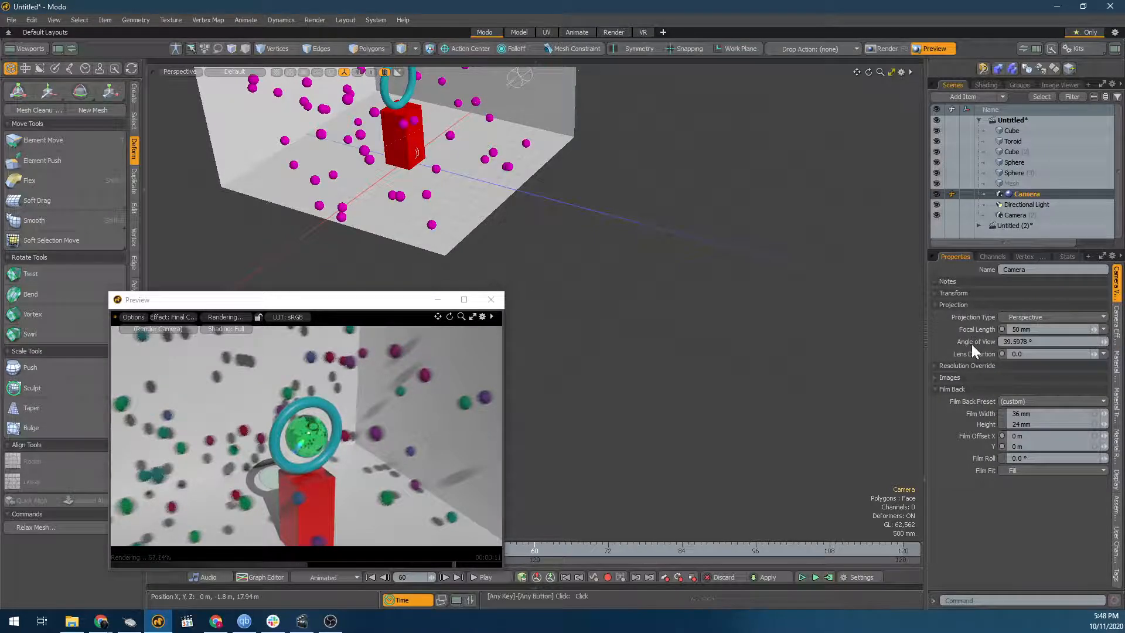
click(1116, 321)
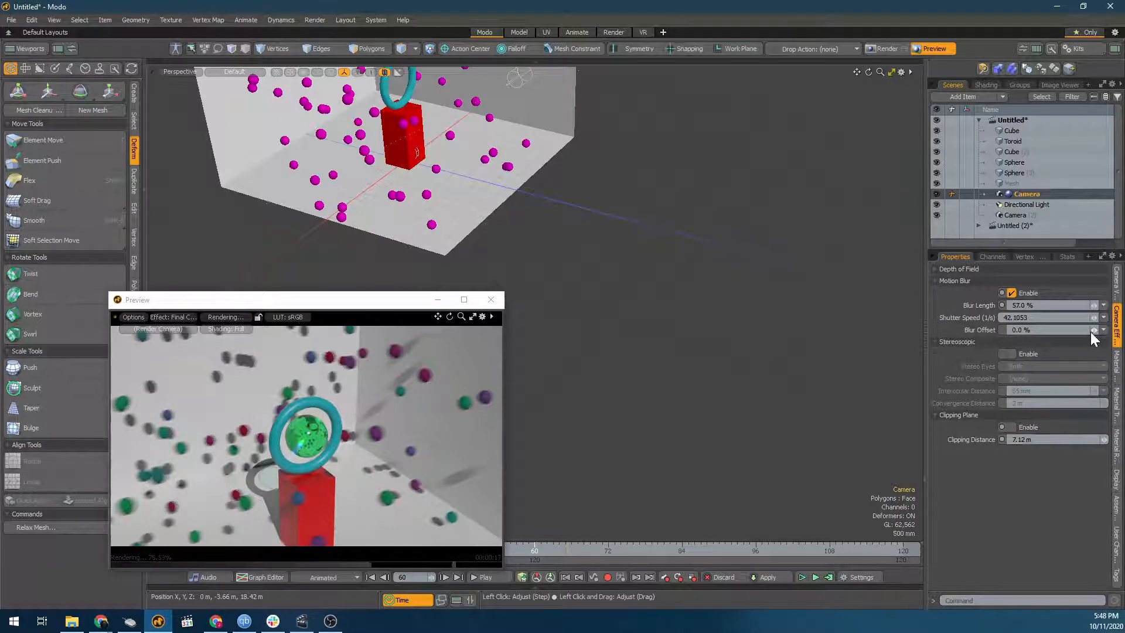
Try Blur Offsets of 36% and 91% on the render camera, and reset the Blur Offset to 0%.
drag(1093, 330, 1110, 330)
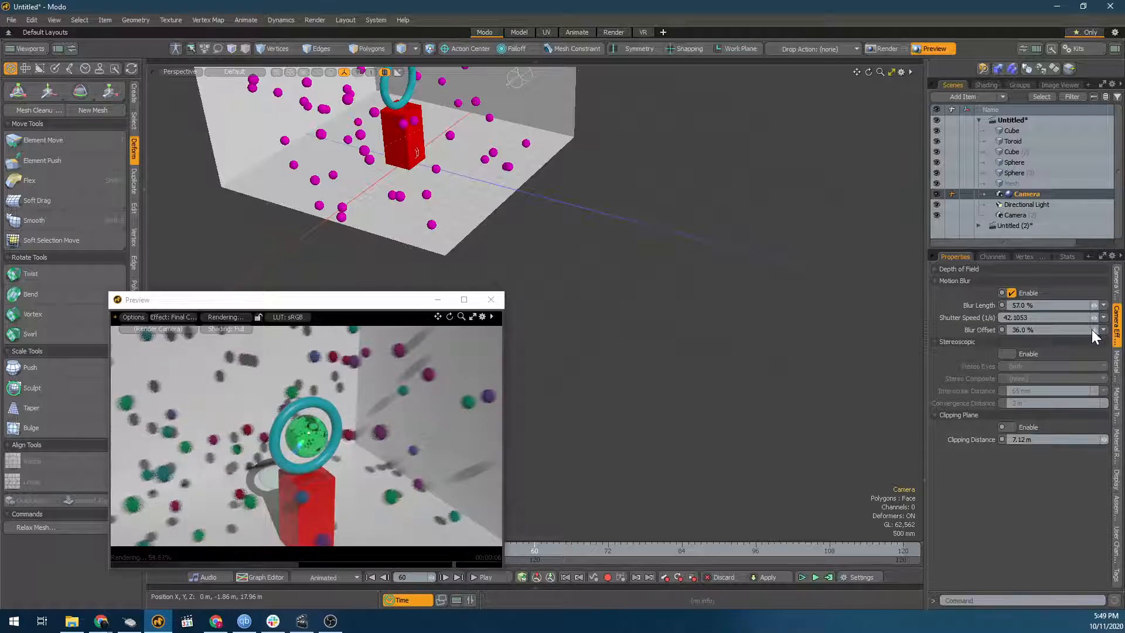
drag(1095, 329, 1118, 330)
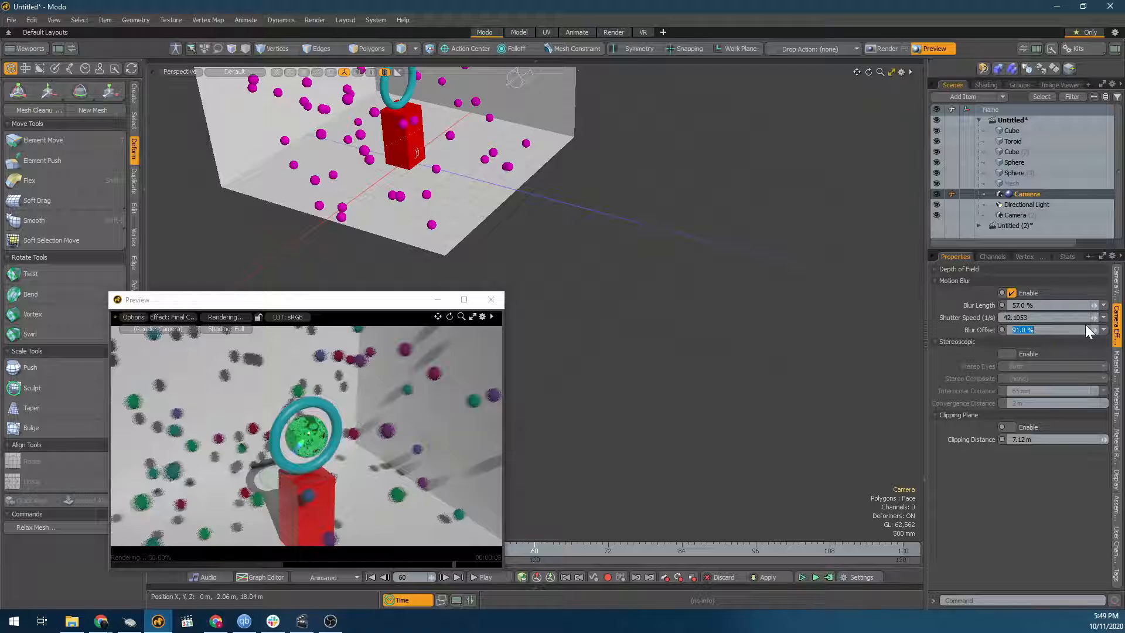
text(01)
key(Return)
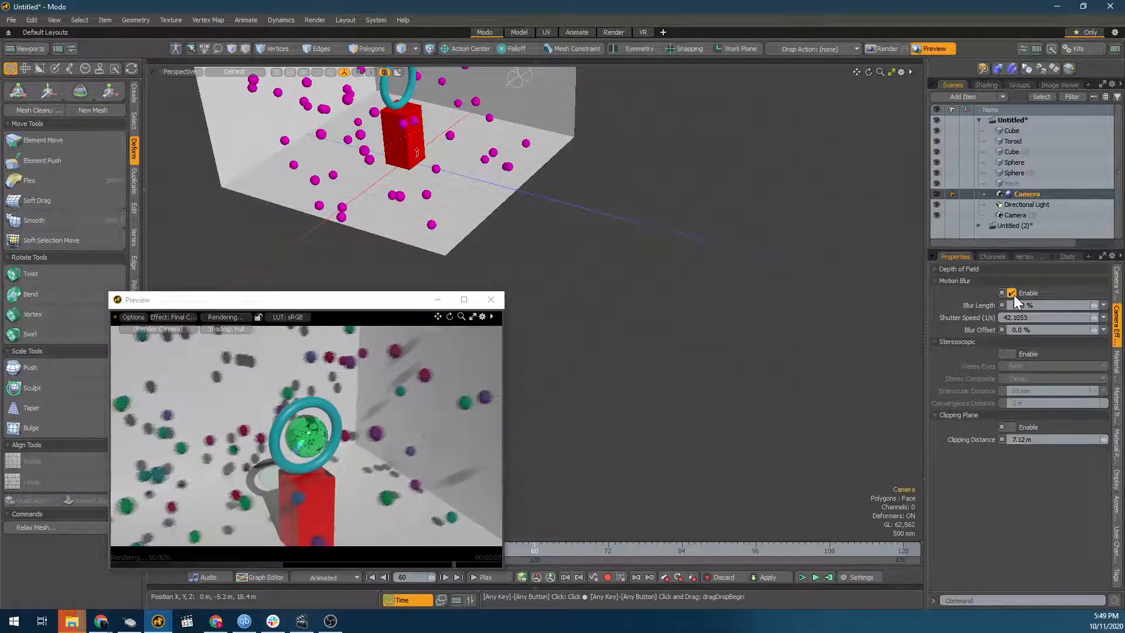
Check the preview's visibility options, and collapse the camera's Motion Blur and Stereoscopic settings.
click(483, 317)
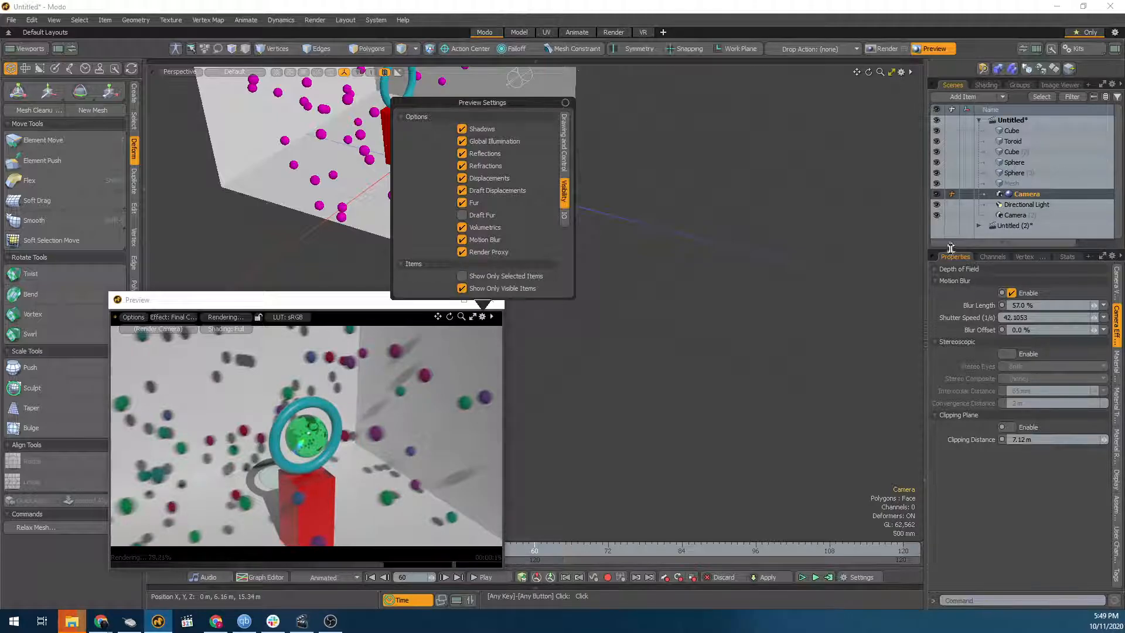
click(887, 4)
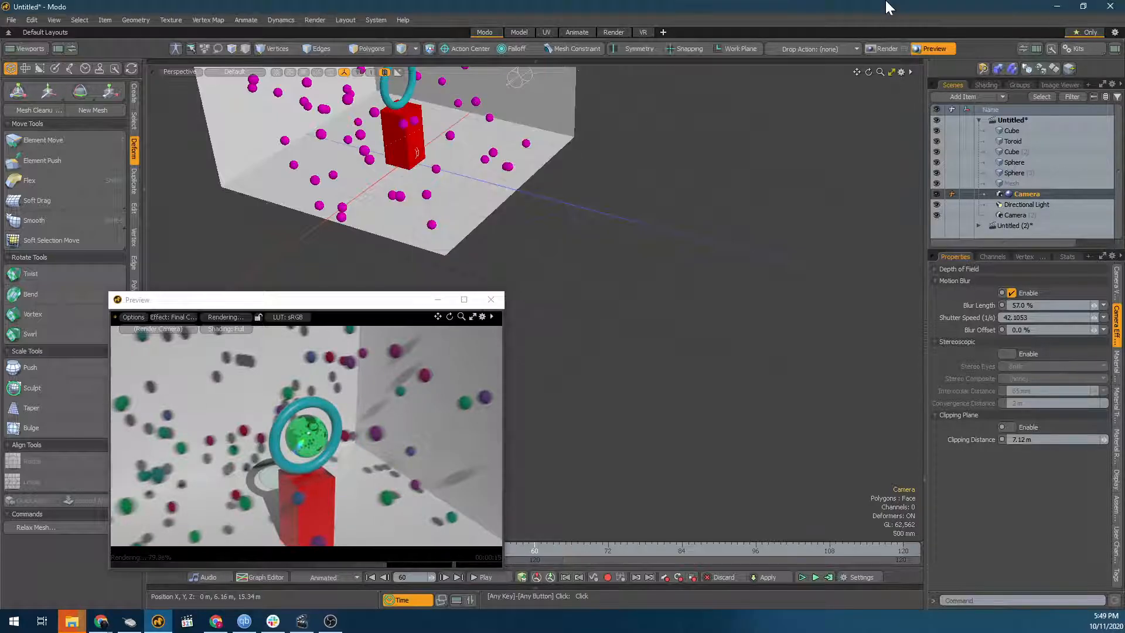
click(950, 282)
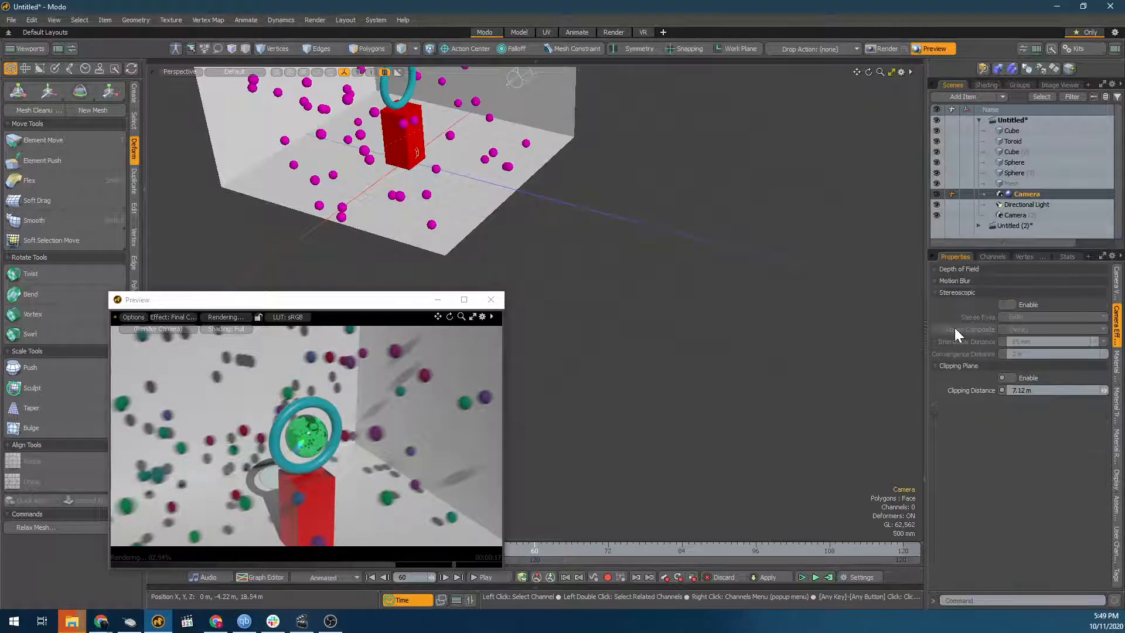
click(964, 293)
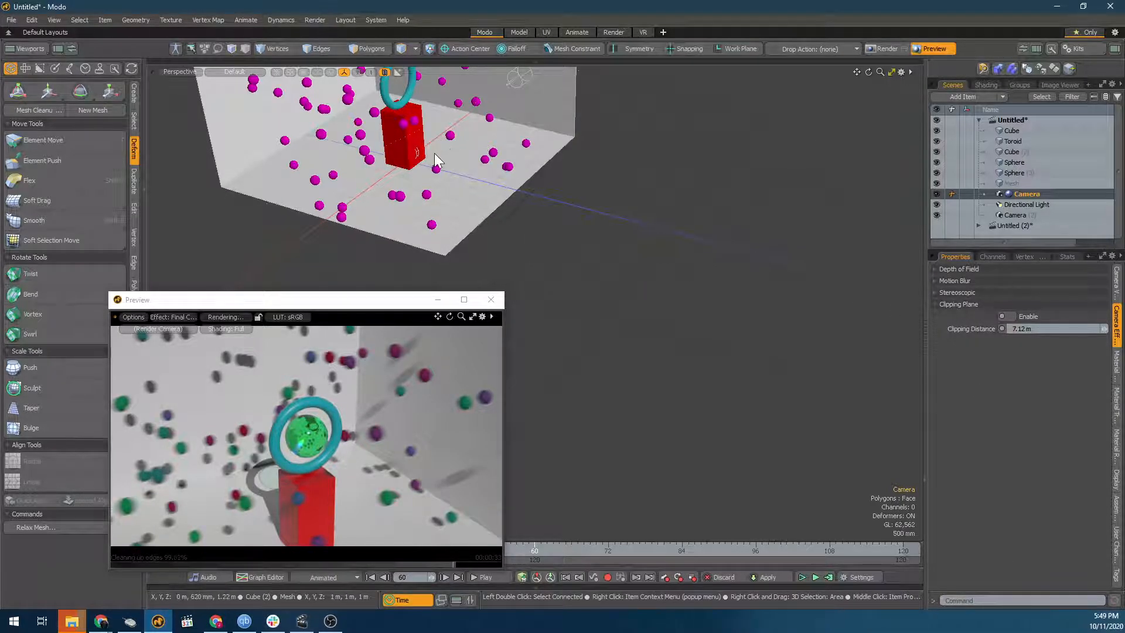
Set the render camera's Clipping Distance to 4 m and enable its Clipping Plane.
alt+drag(435, 166, 524, 221)
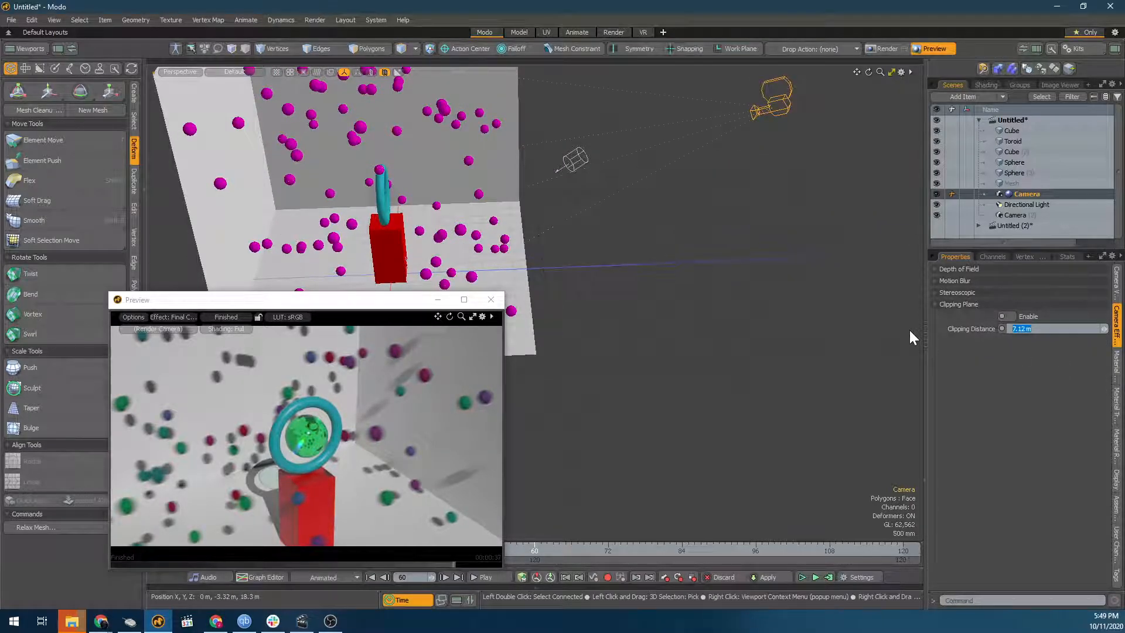
text(4)
key(Return)
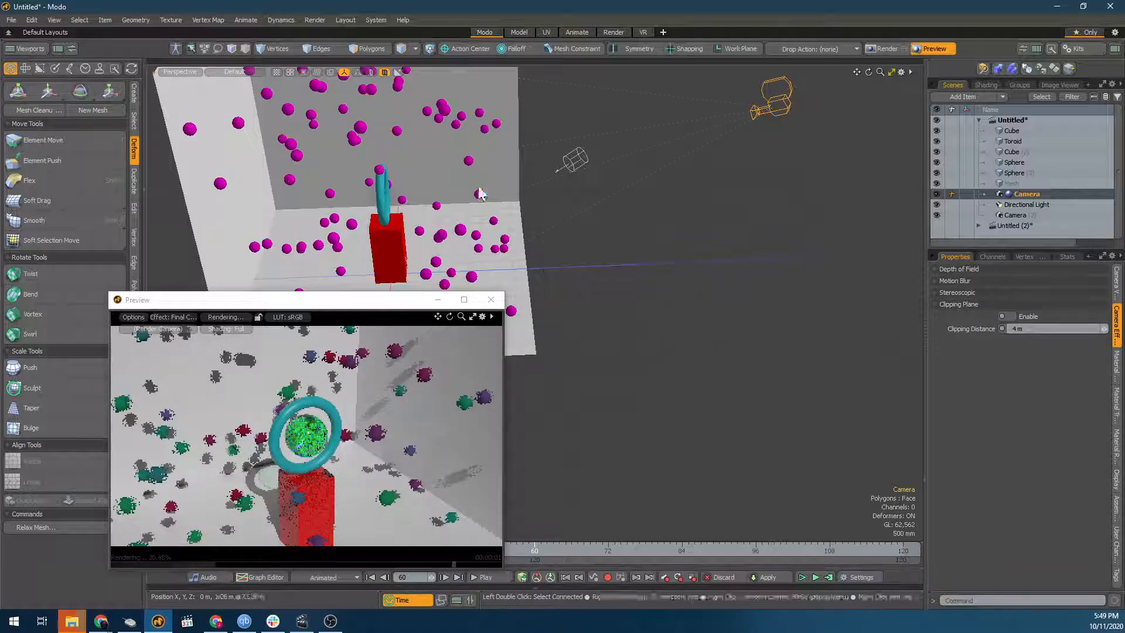
click(1011, 316)
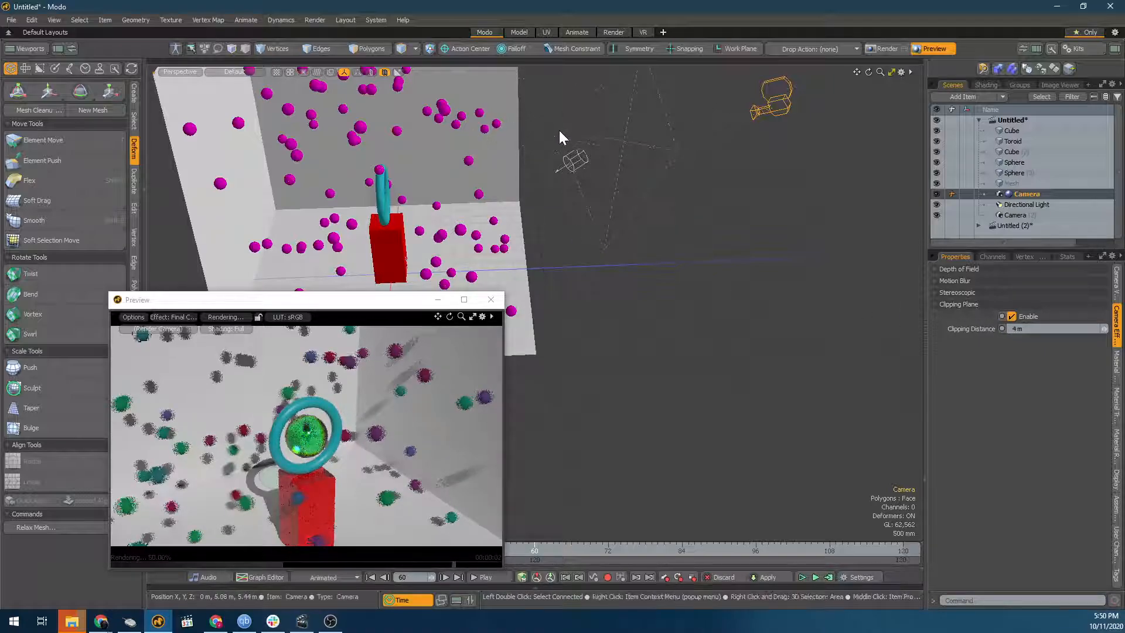
scroll(559, 130, down, 3)
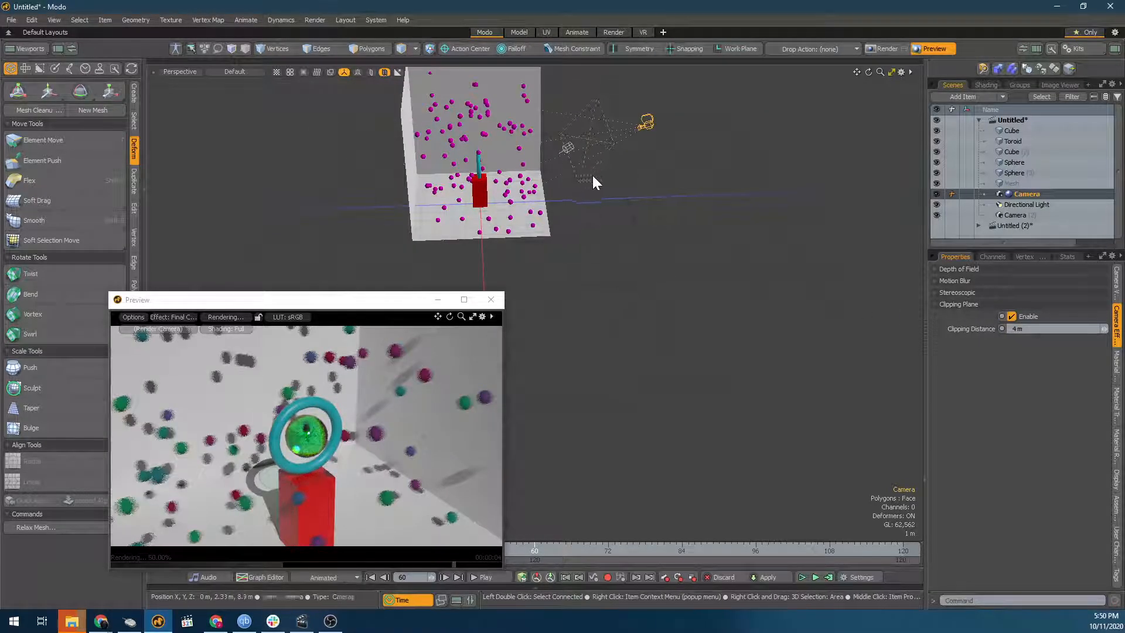
scroll(565, 126, up, 3)
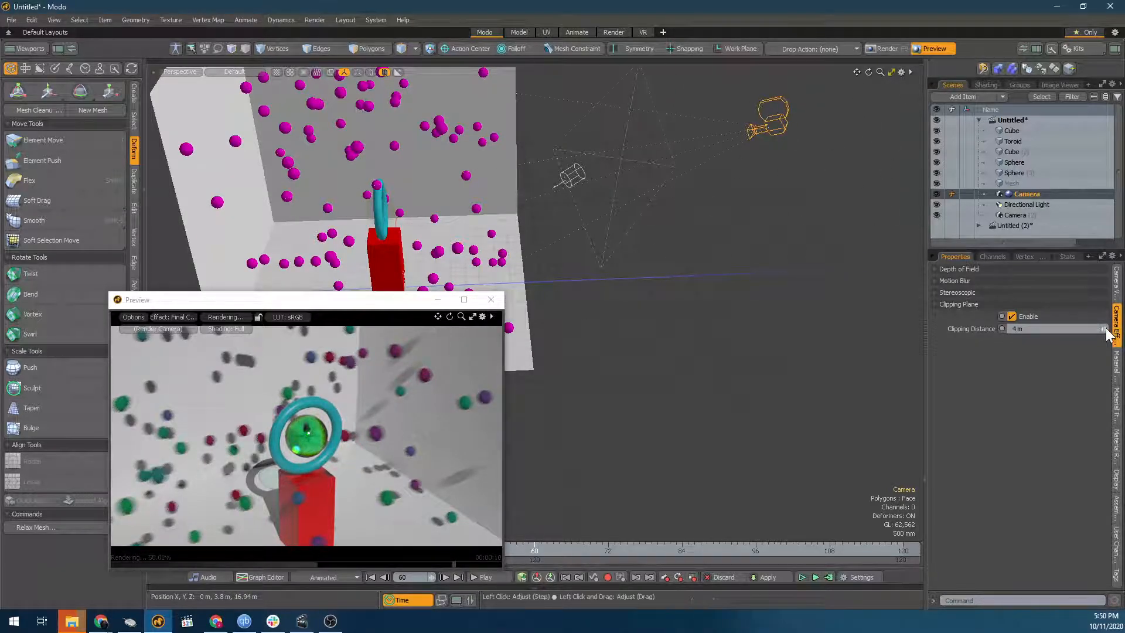
Try Clipping Distances of 14.9 m and 5.51 m on the render camera, with its Motion Blur turned off.
drag(1104, 329, 1113, 328)
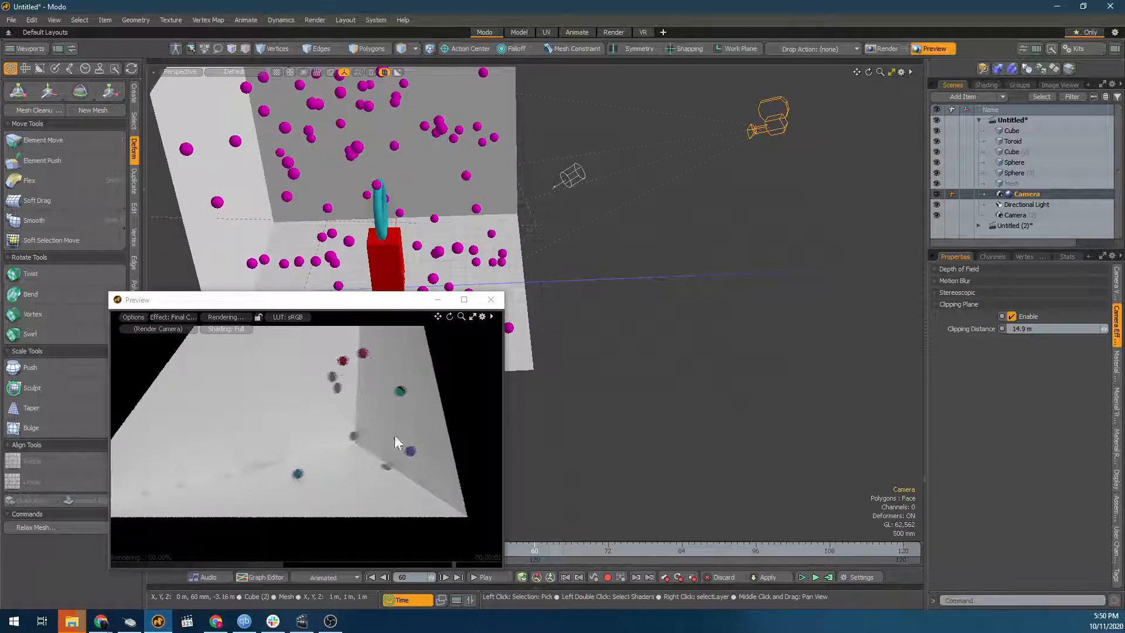
click(970, 280)
click(972, 269)
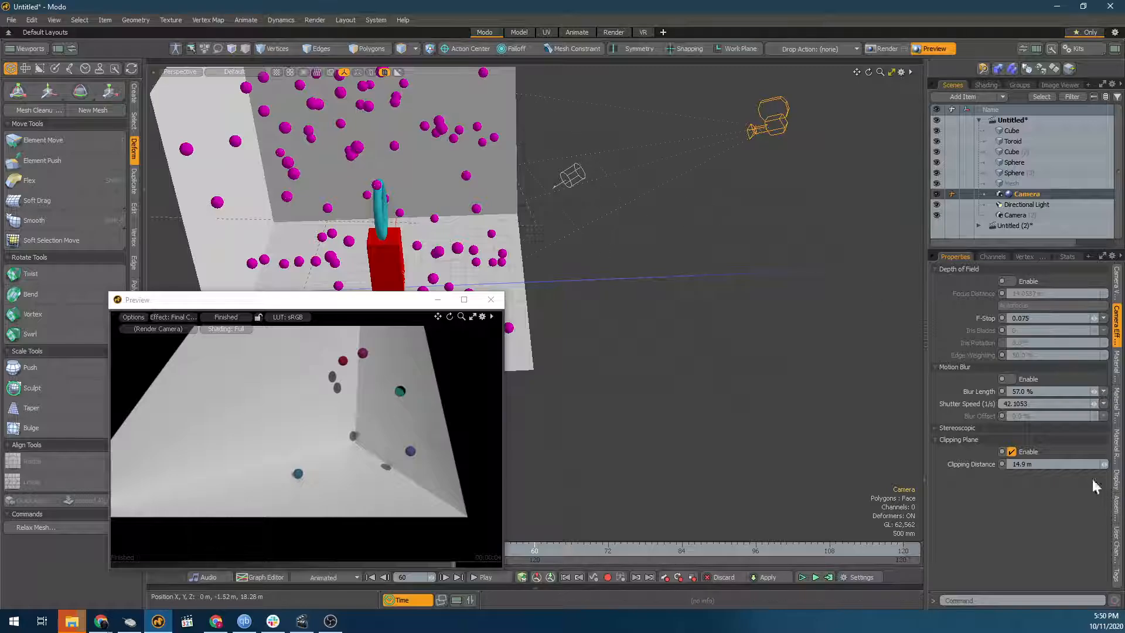
drag(1104, 464, 1083, 464)
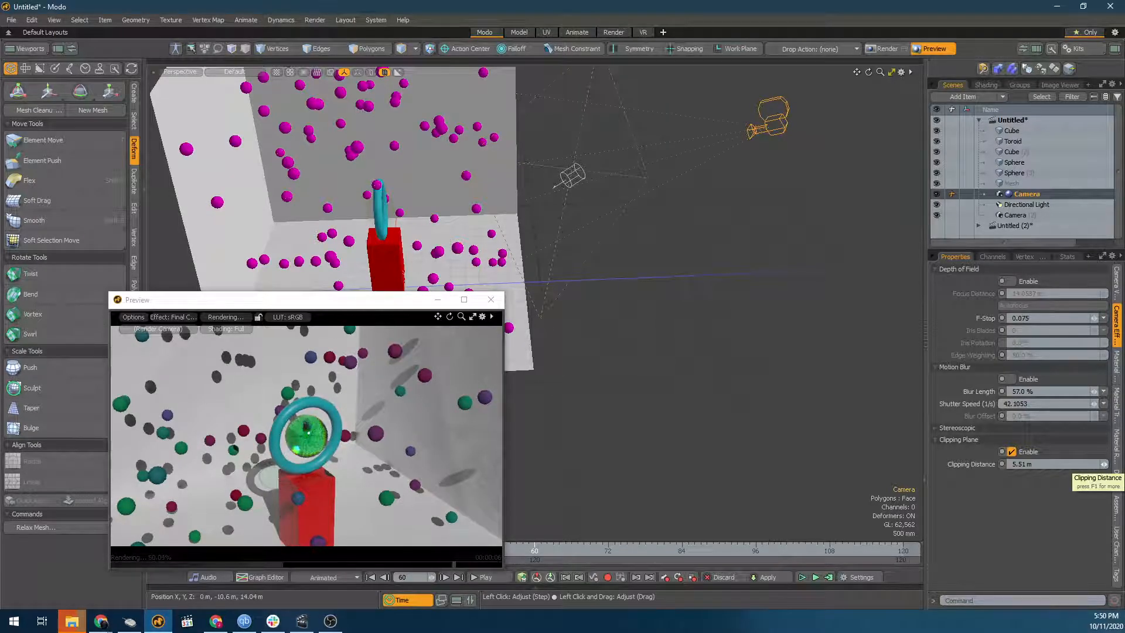
Return the render camera's Clipping Distance to 4 m and disable the Clipping Plane.
click(1020, 464)
text(4)
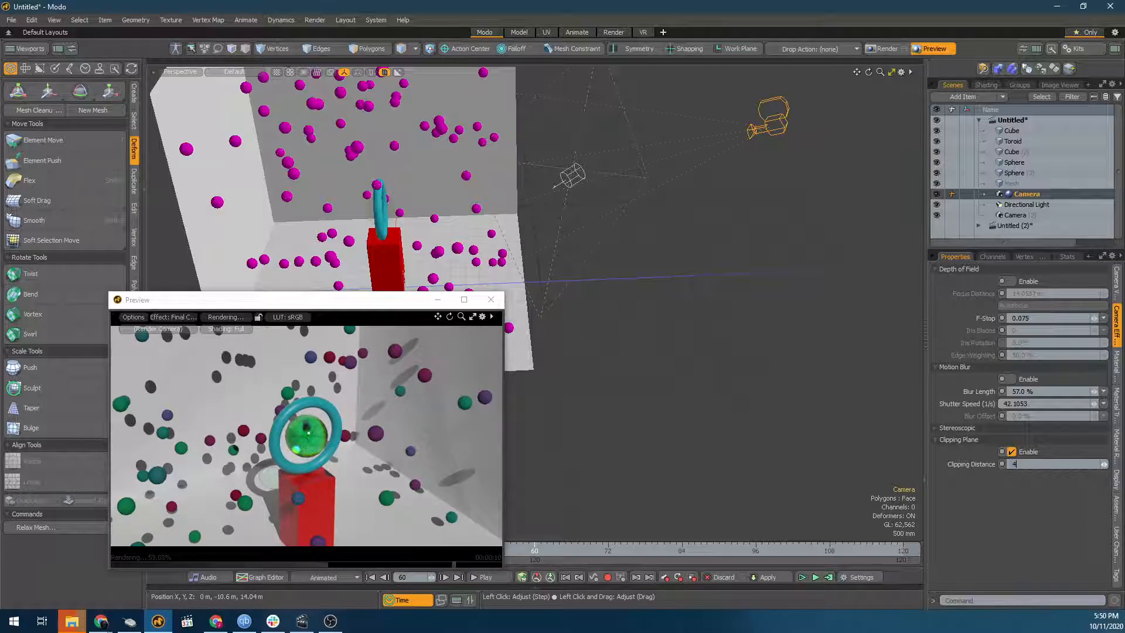
key(Return)
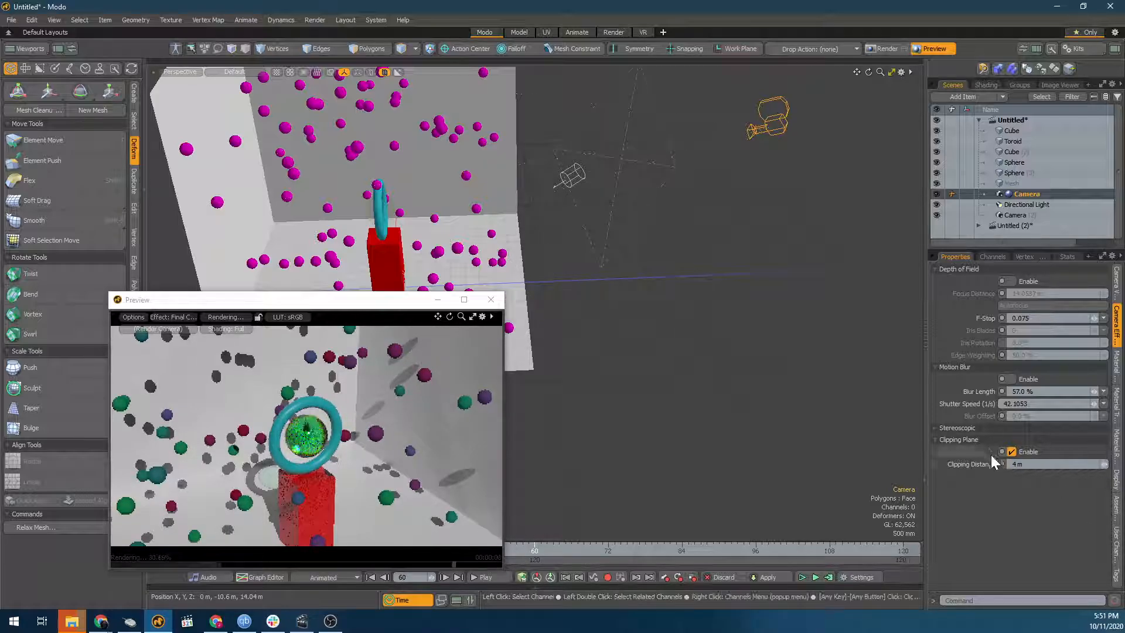
click(1012, 453)
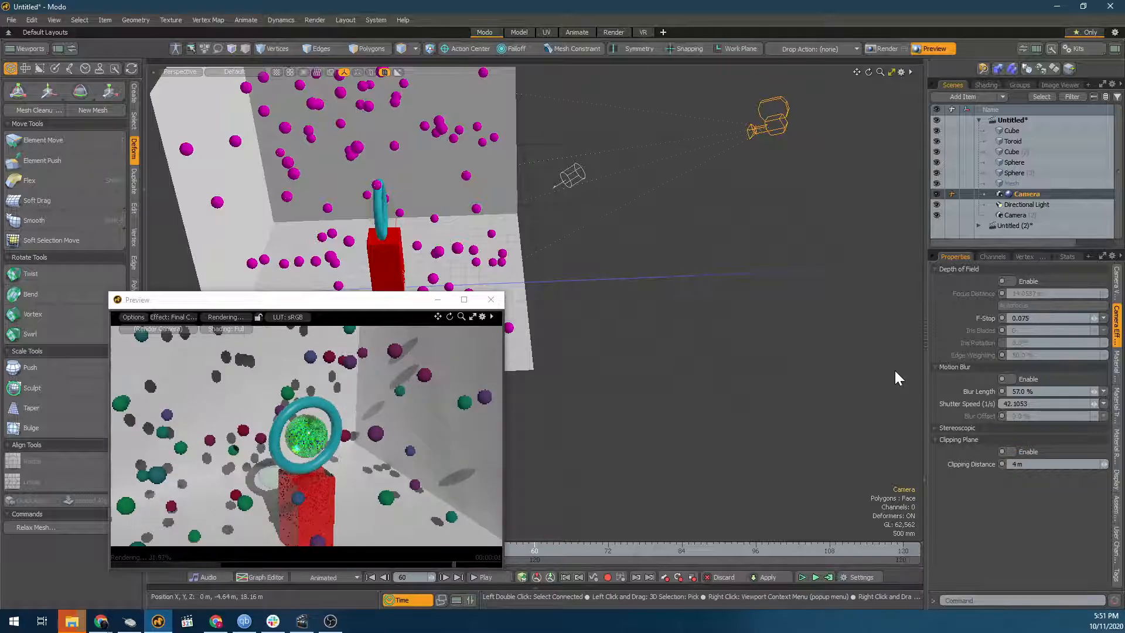